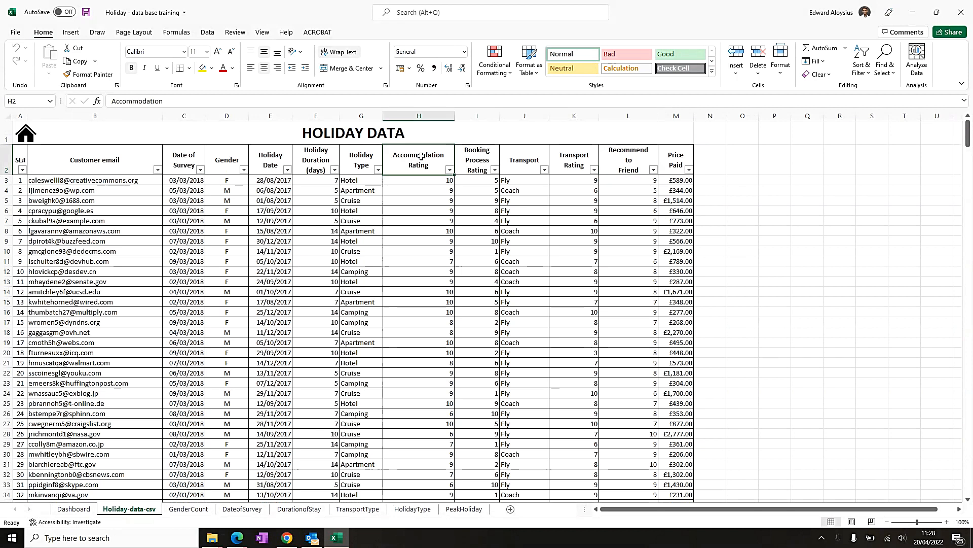
- Examine the holiday data columns and the filter lists for the rating columns
drag(574, 162, 585, 481)
click(633, 169)
drag(633, 169, 634, 469)
click(634, 150)
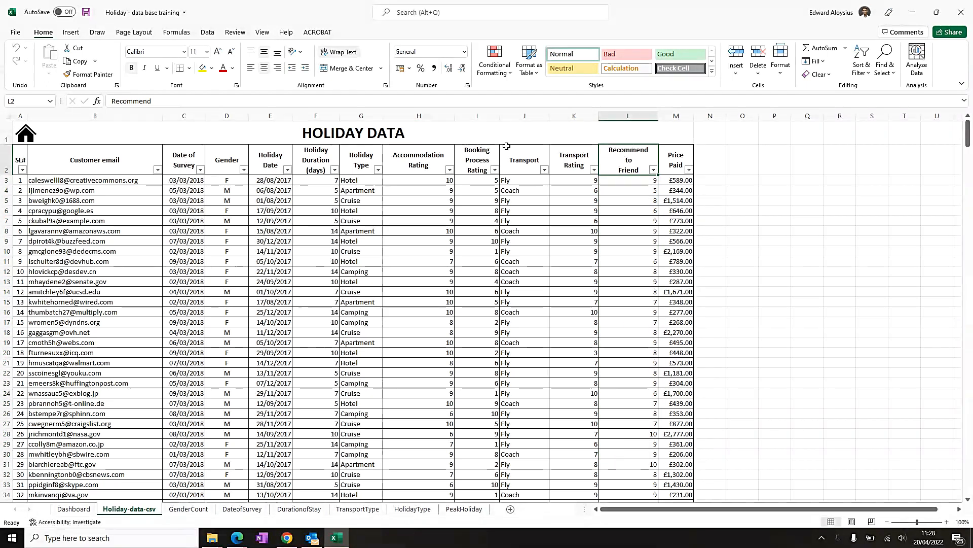
click(449, 170)
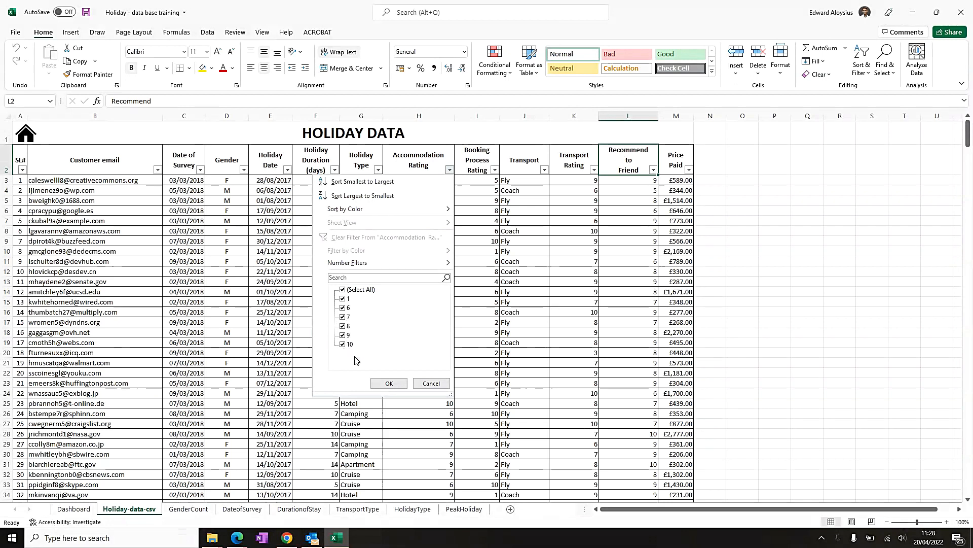
click(389, 383)
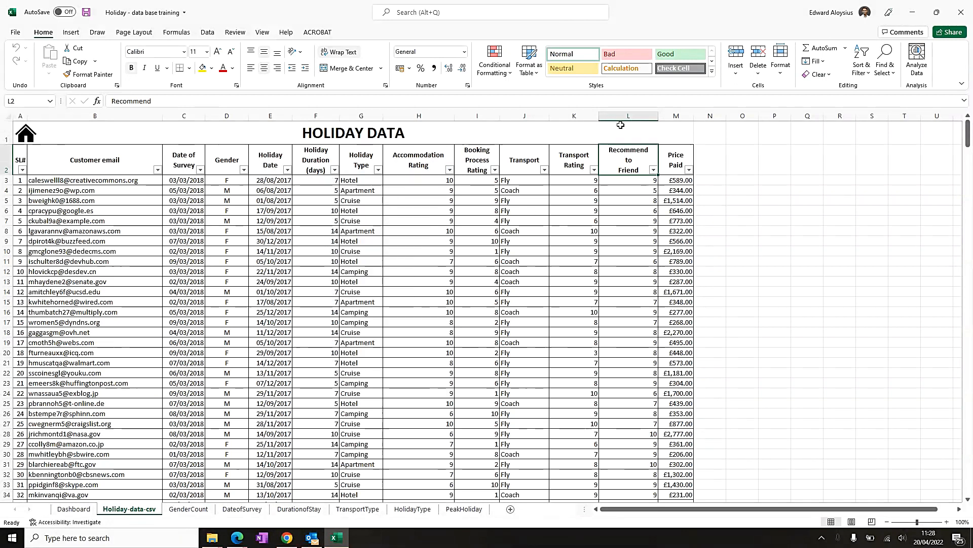
click(593, 170)
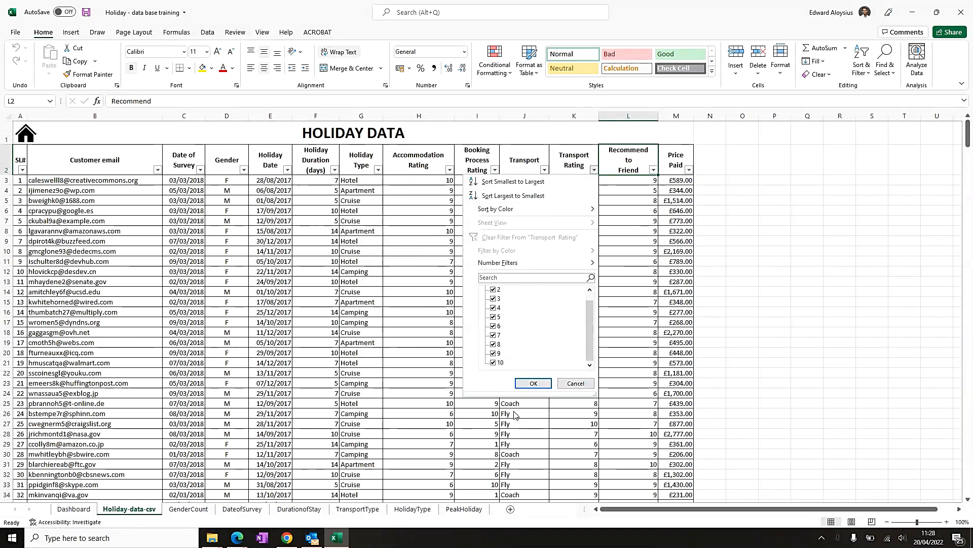
click(576, 384)
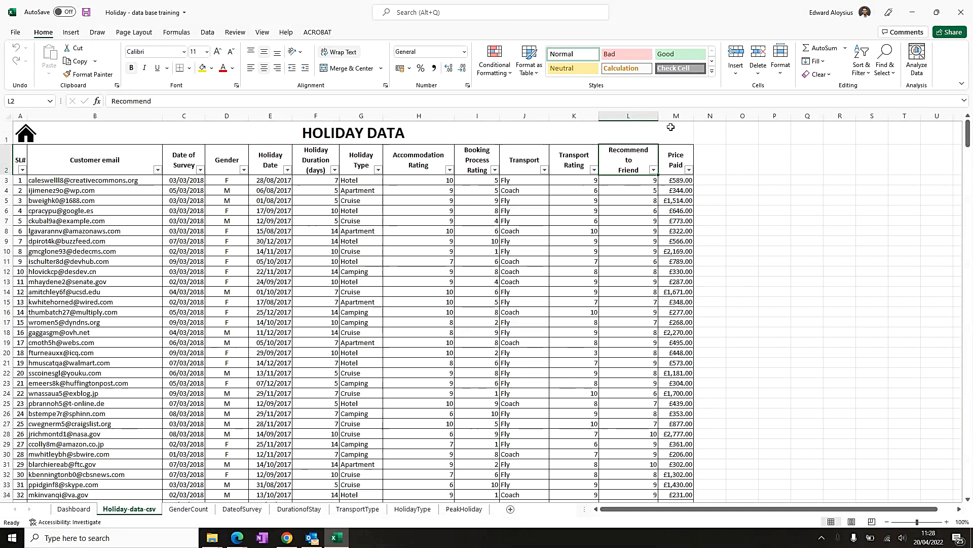
mouse_move(630, 154)
mouse_down()
mouse_move(634, 287)
mouse_move(657, 303)
mouse_move(635, 160)
mouse_up()
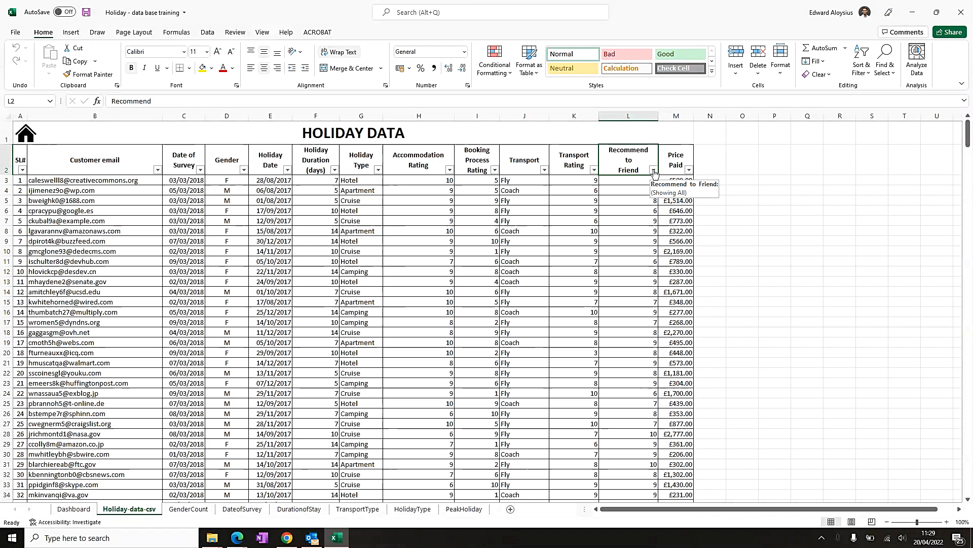
click(653, 170)
click(654, 172)
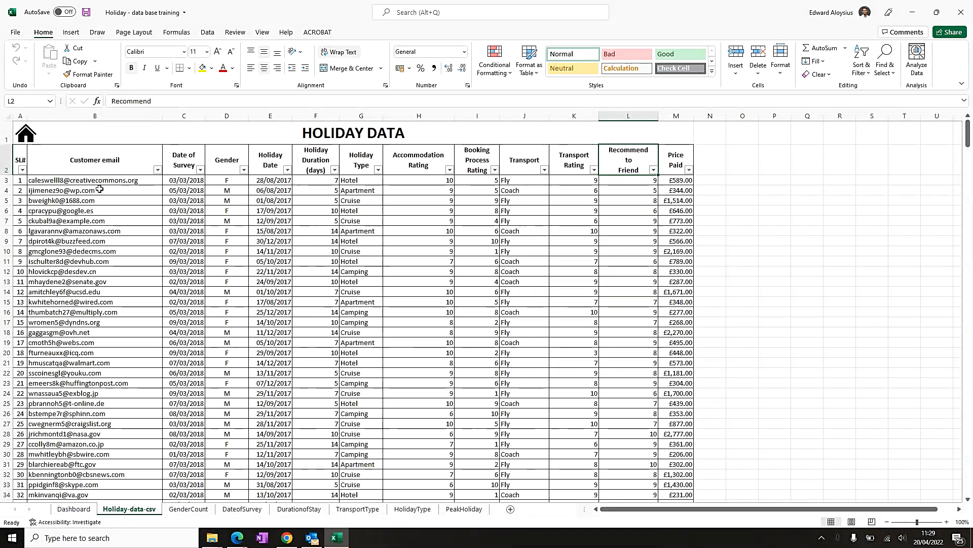
- Select the whole data table and insert a PivotChart with its PivotTable on a new worksheet
click(22, 162)
key(ctrl+shift+Right)
key(ctrl+shift+Down)
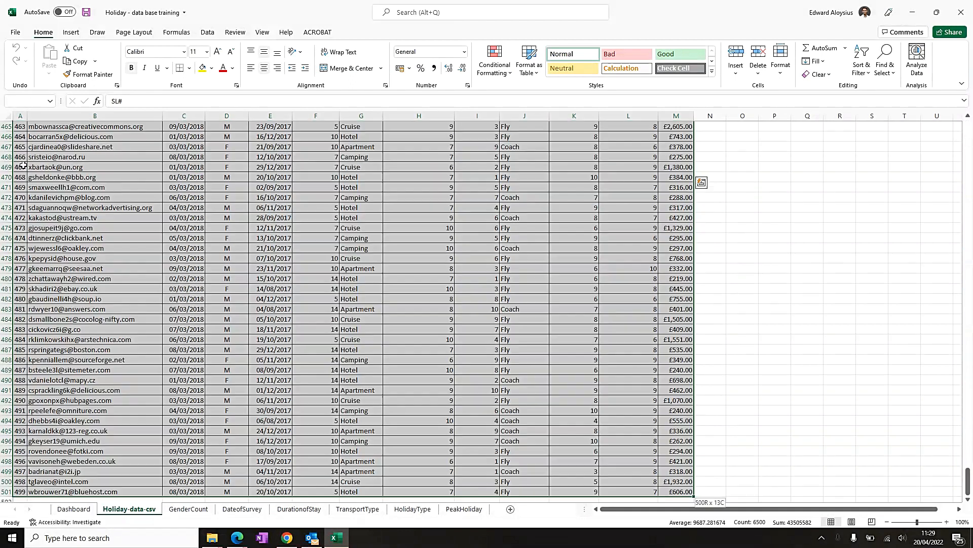
scroll(15, 163, down, 2)
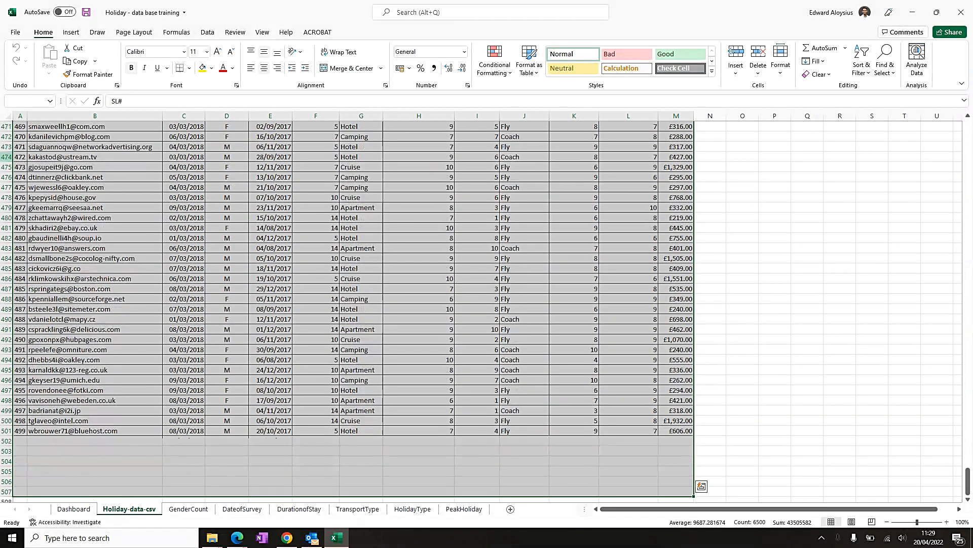
click(71, 32)
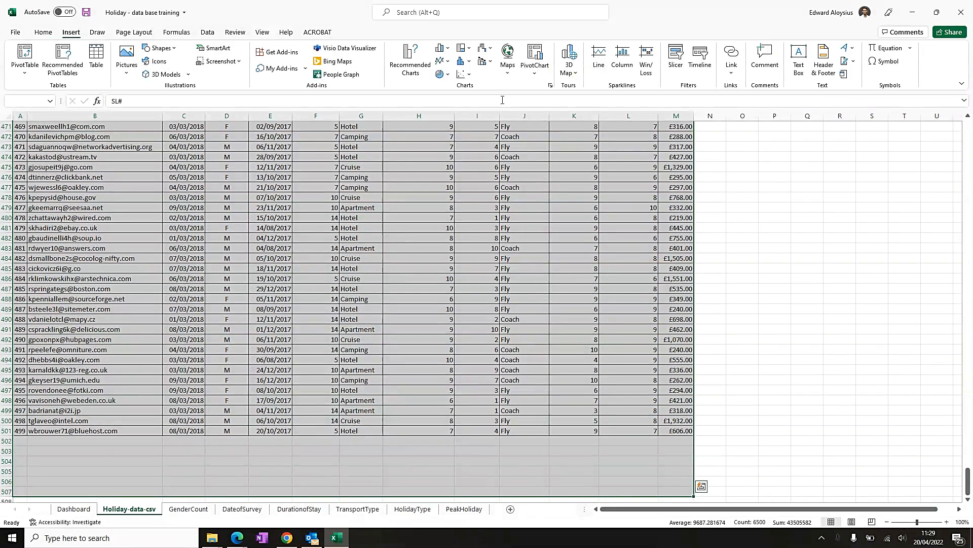
click(539, 71)
click(573, 101)
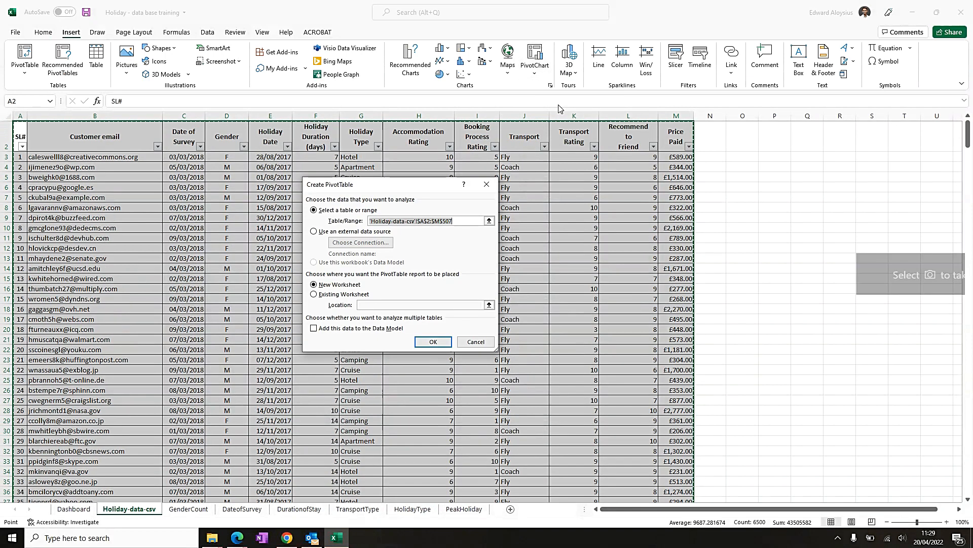
click(433, 341)
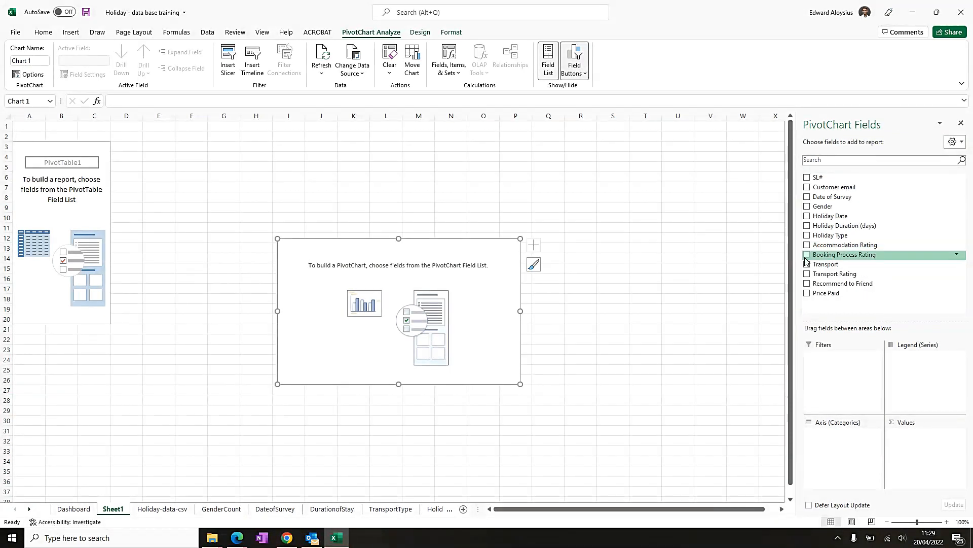
- Build the PivotChart with Gender as axis, Accommodation Rating as legend, and Count of Gender as values
click(808, 207)
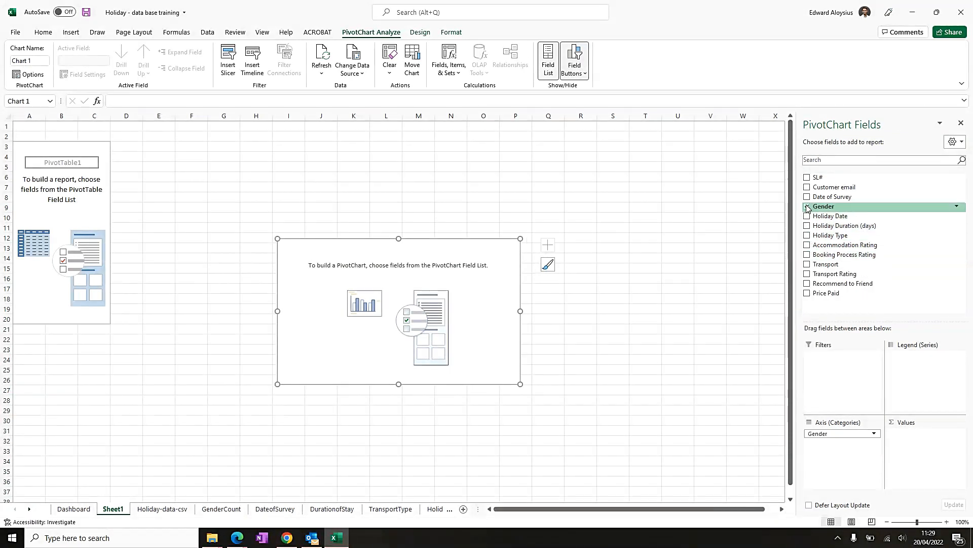
click(807, 246)
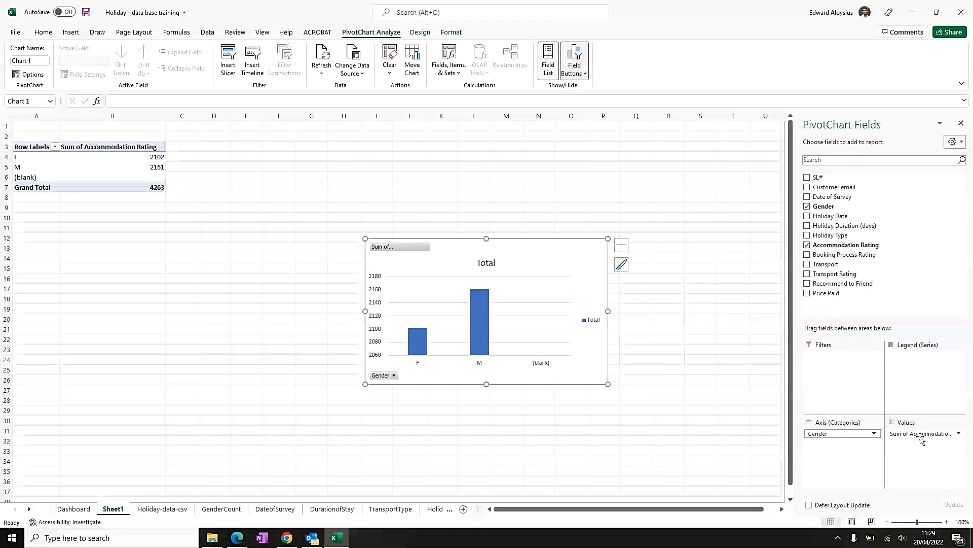
drag(922, 435, 922, 376)
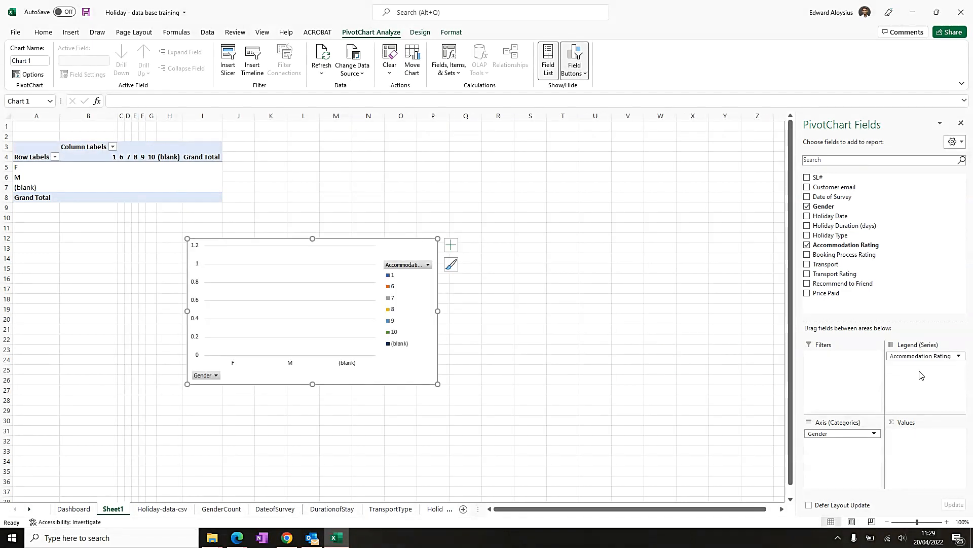
drag(855, 431, 920, 437)
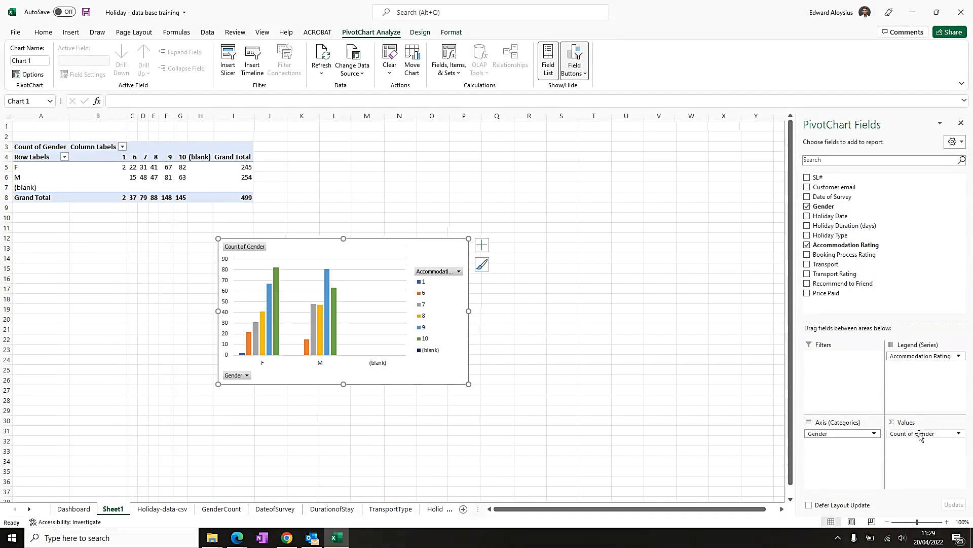
- Move the chart beside the PivotTable and filter the (blank) entry out of the gender row labels
drag(394, 249, 450, 155)
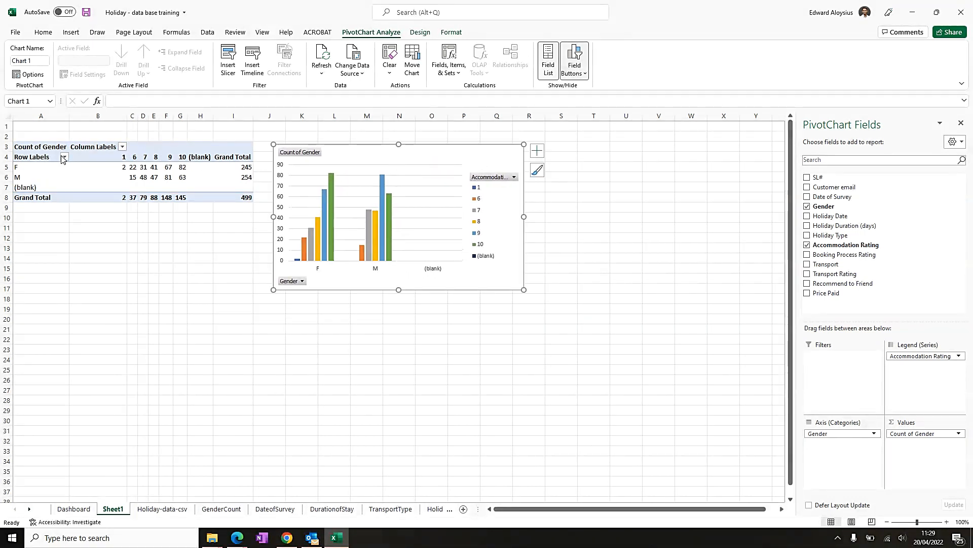
click(64, 157)
click(38, 292)
click(70, 358)
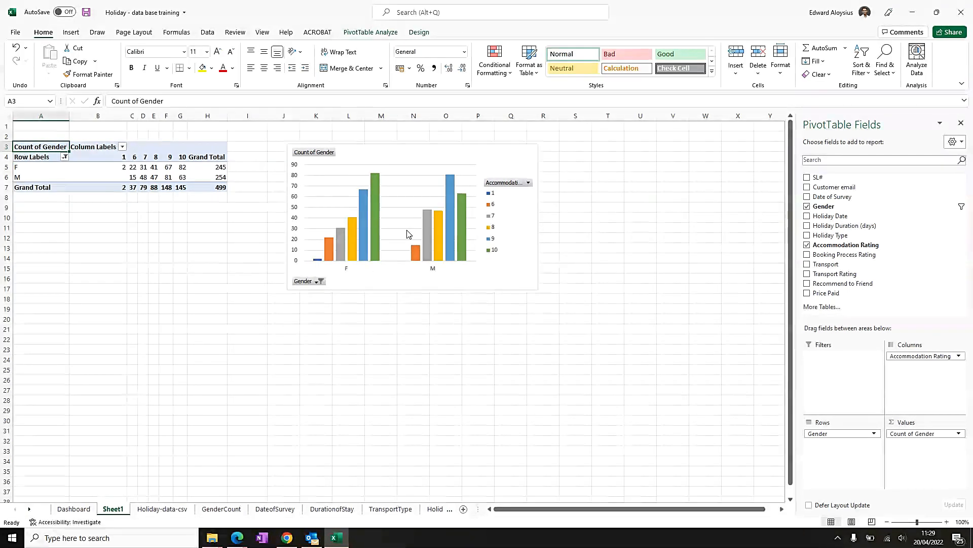
- Add data labels to the PivotChart's columns
click(348, 270)
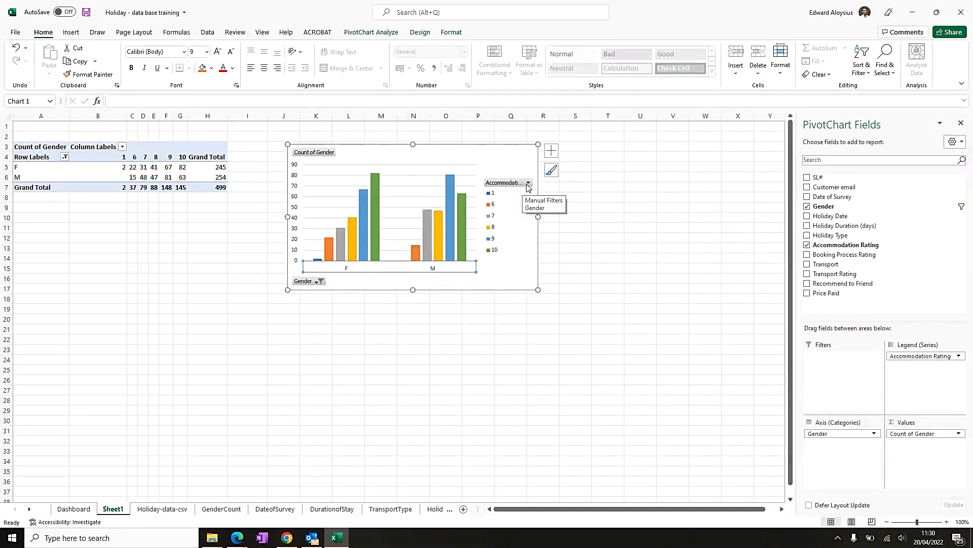
click(366, 205)
click(402, 155)
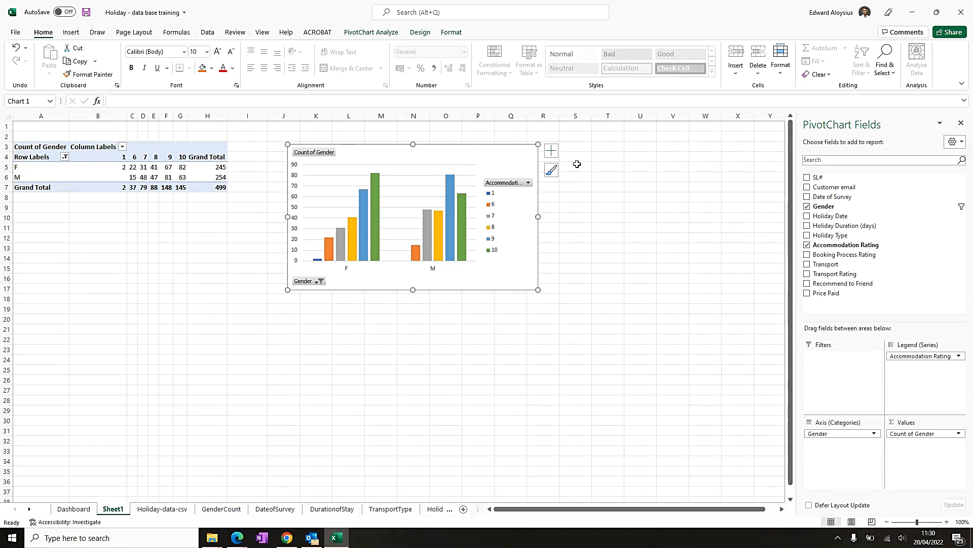
click(557, 156)
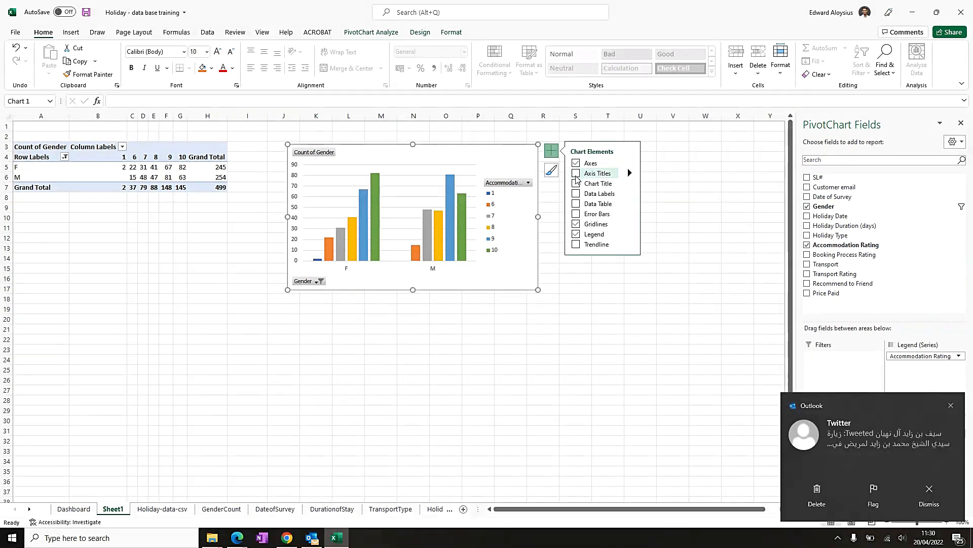
click(577, 197)
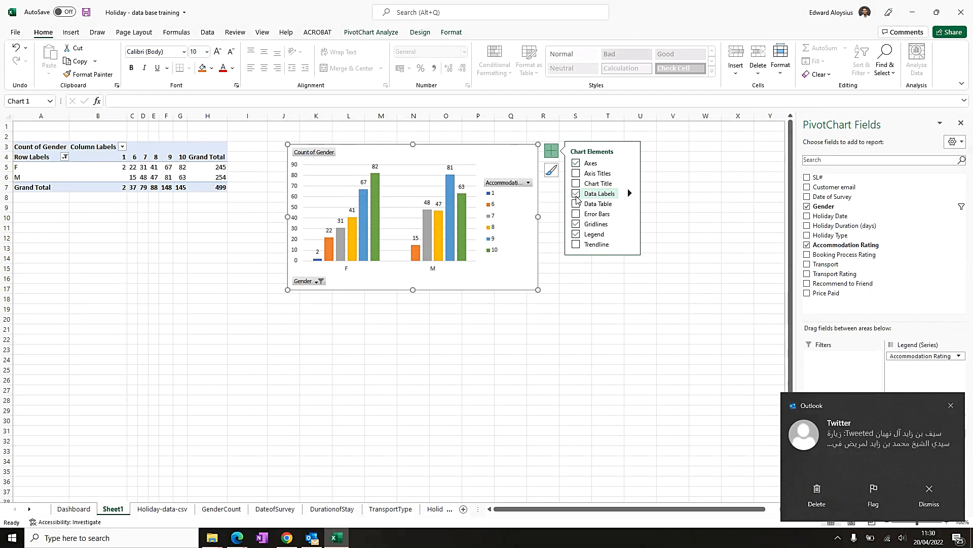
- Move the chart slightly left, closer to the PivotTable
drag(455, 152, 401, 152)
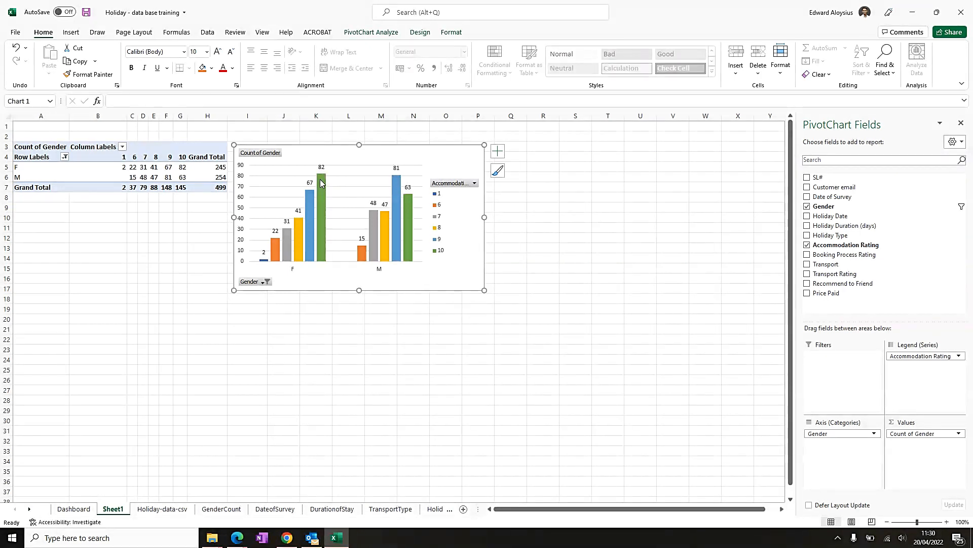
click(311, 200)
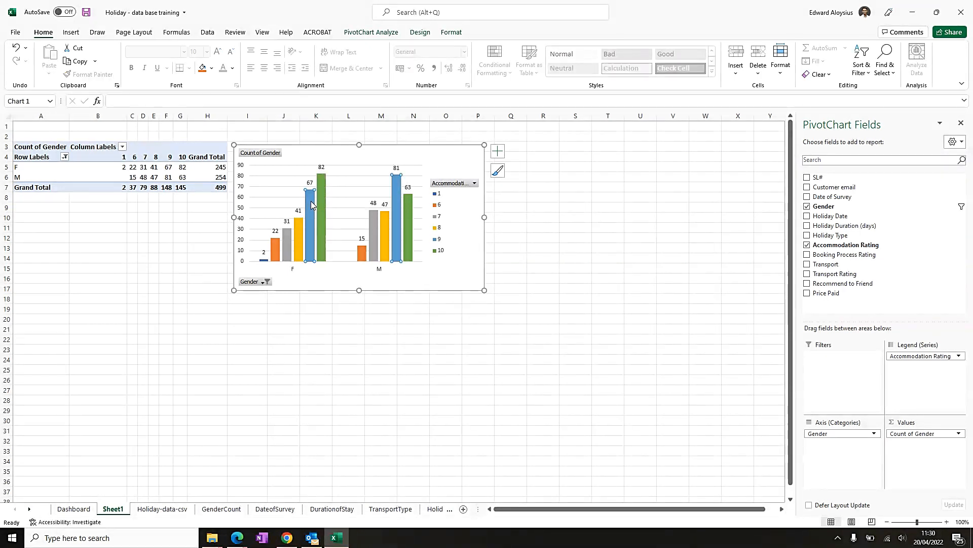
click(297, 235)
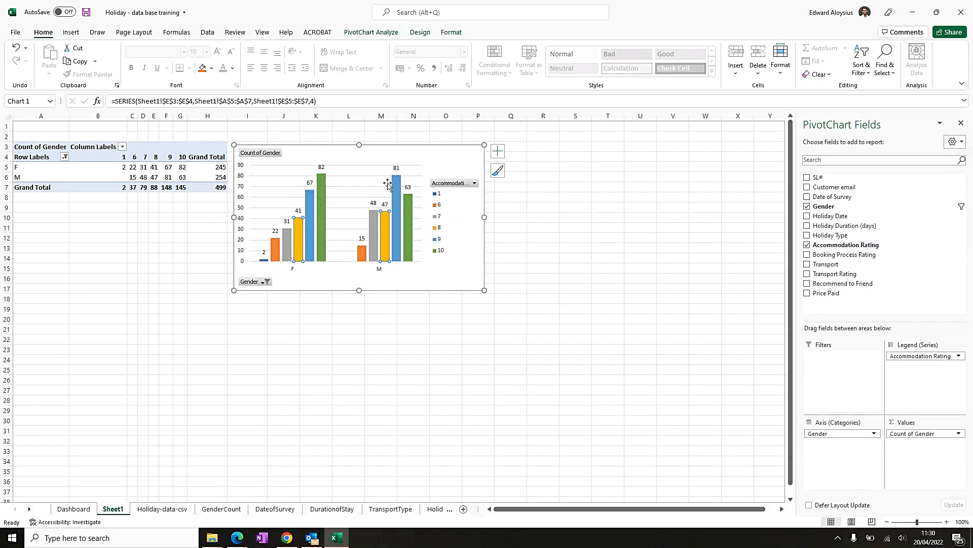
click(410, 204)
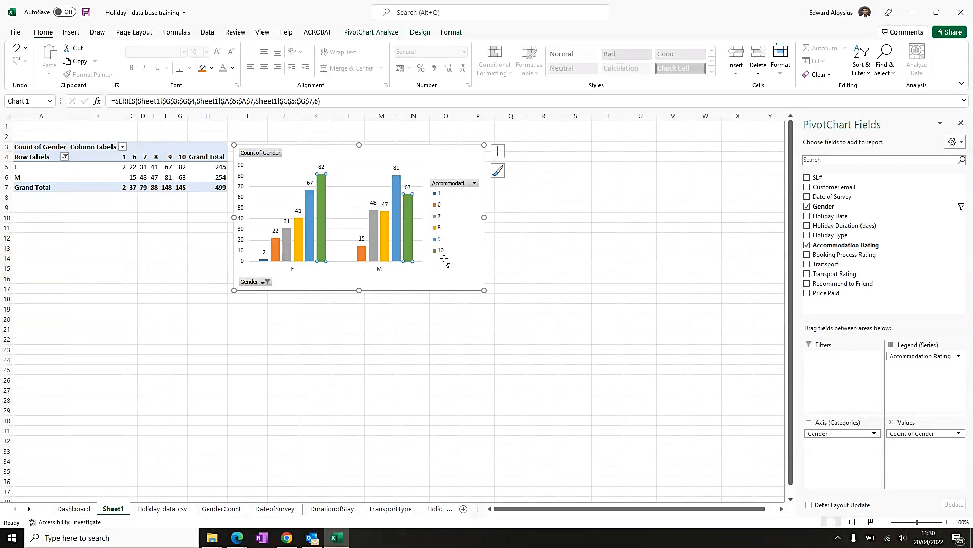
- Rename the gender row labels F to FEMALE and M to MALE
click(48, 167)
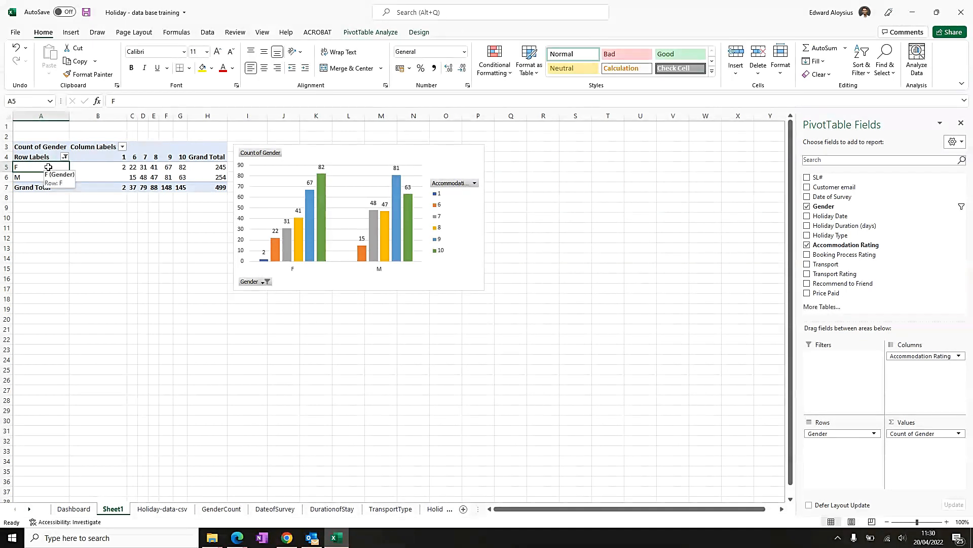
text(FEMALE)
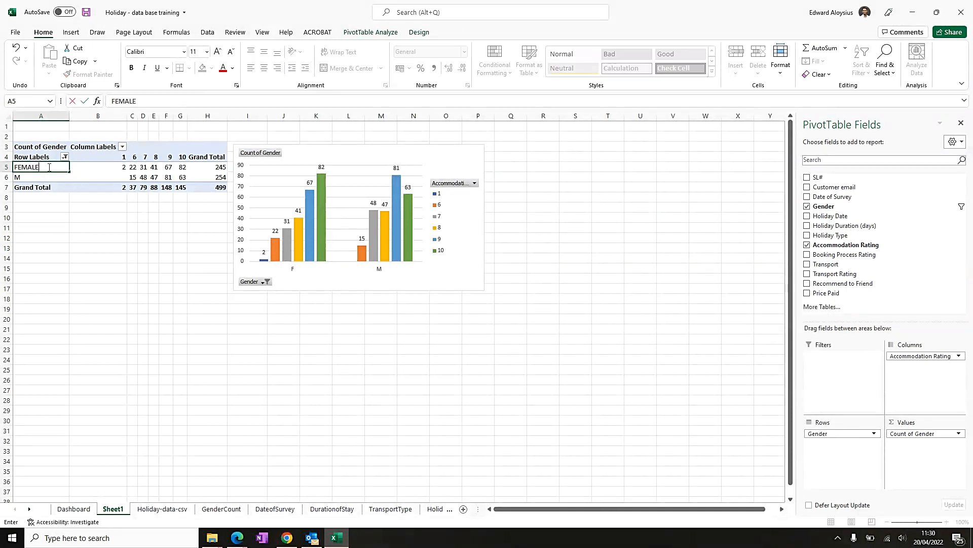
key(Return)
text(MALE)
key(Return)
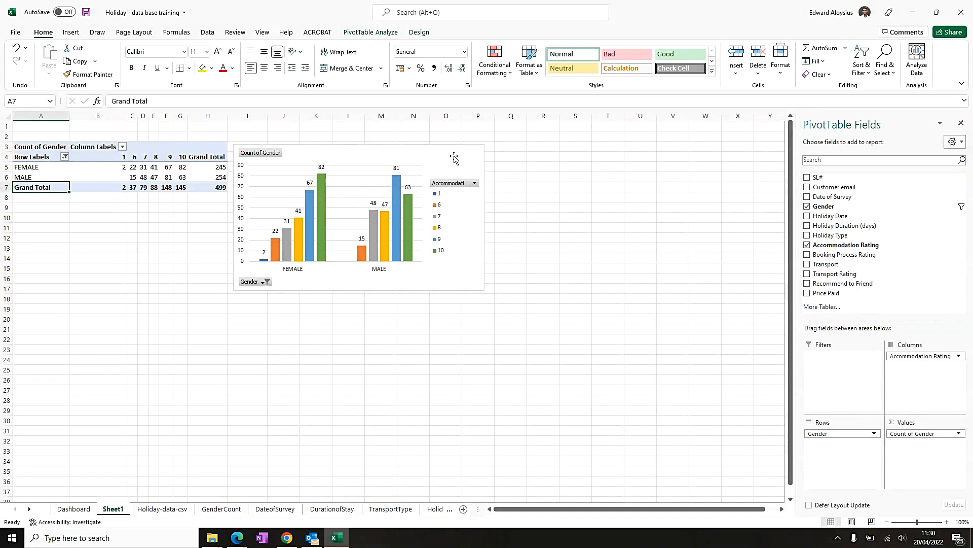
- Add a chart title to the PivotChart
click(362, 154)
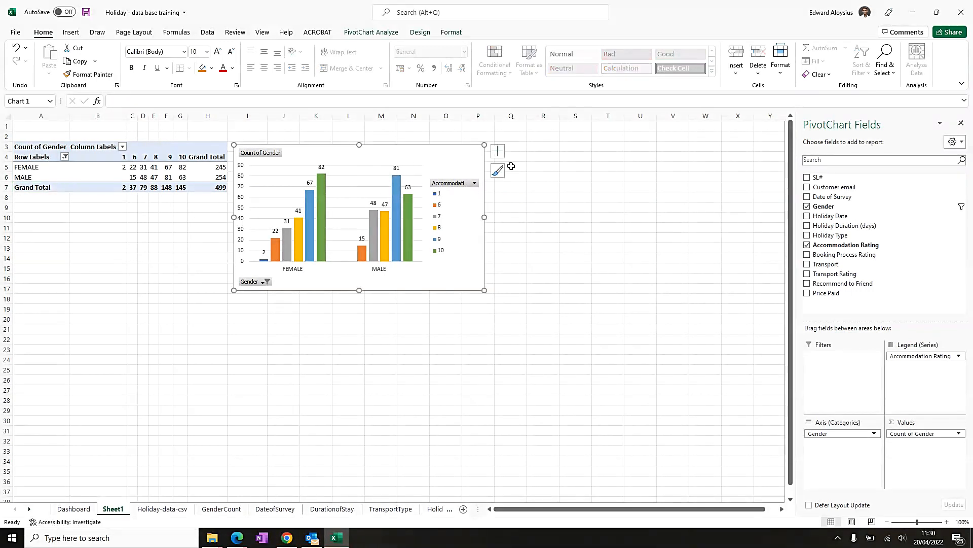
click(497, 151)
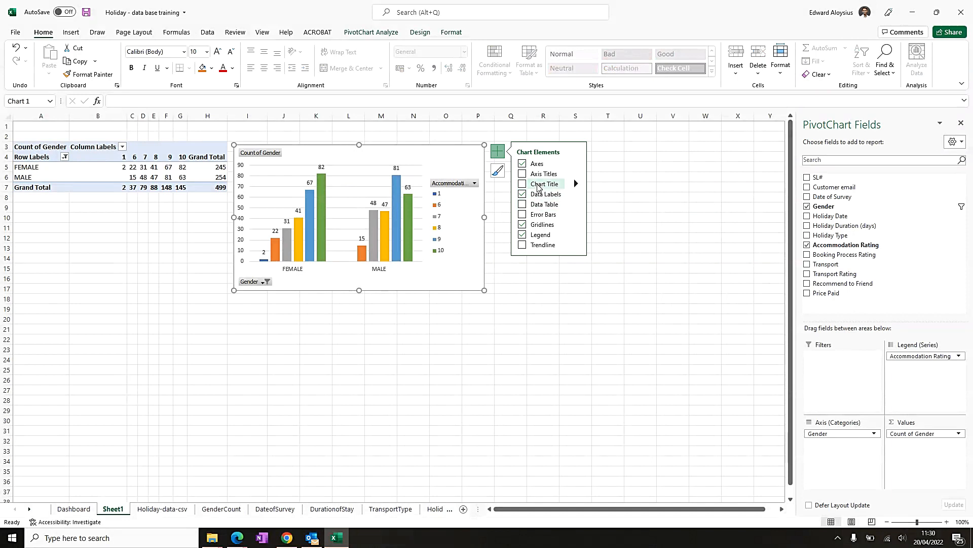
click(522, 184)
click(367, 170)
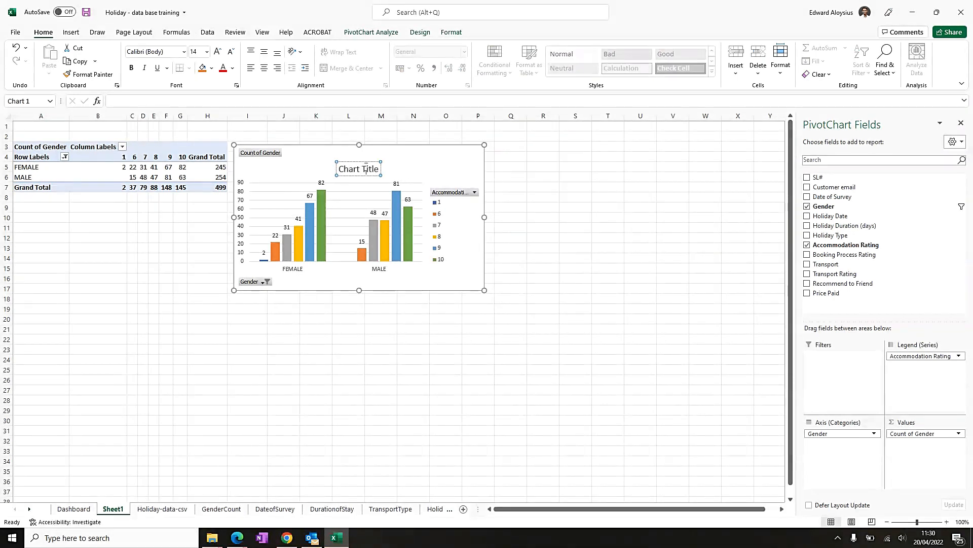
- Set the chart title text to Gender
triple_click(367, 170)
text(gENDER)
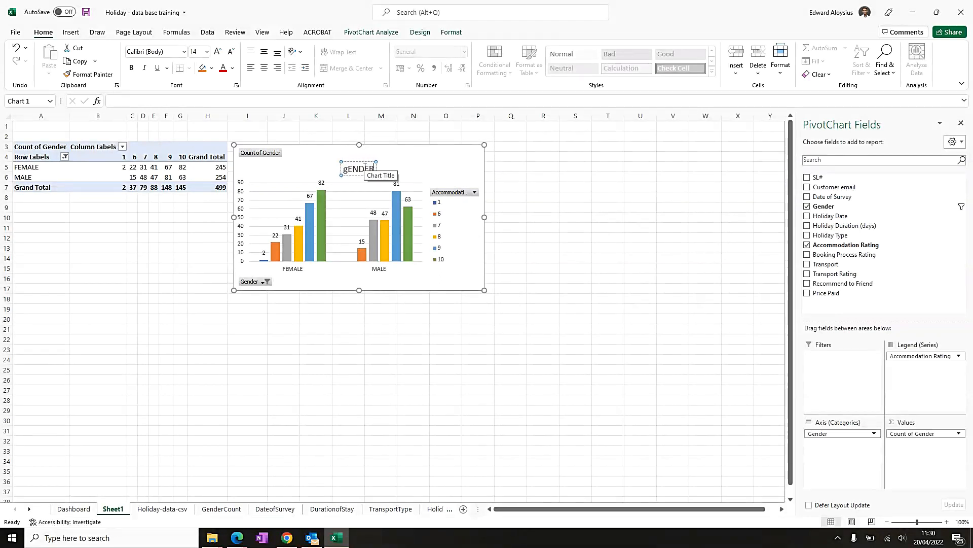
key(BackSpace)
key(BackSpace)
key(BackSpace)
key(BackSpace)
key(BackSpace)
key(BackSpace)
text(Ge)
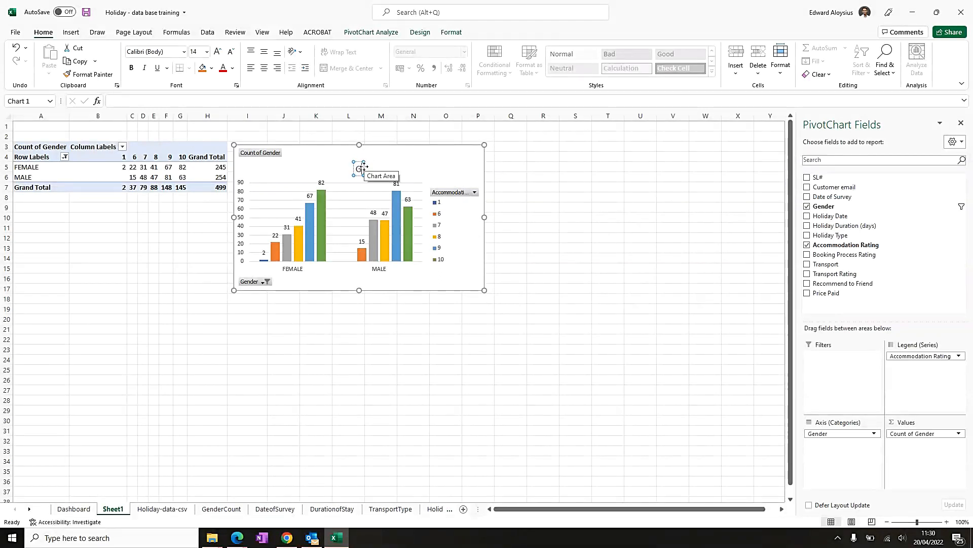
text(nder)
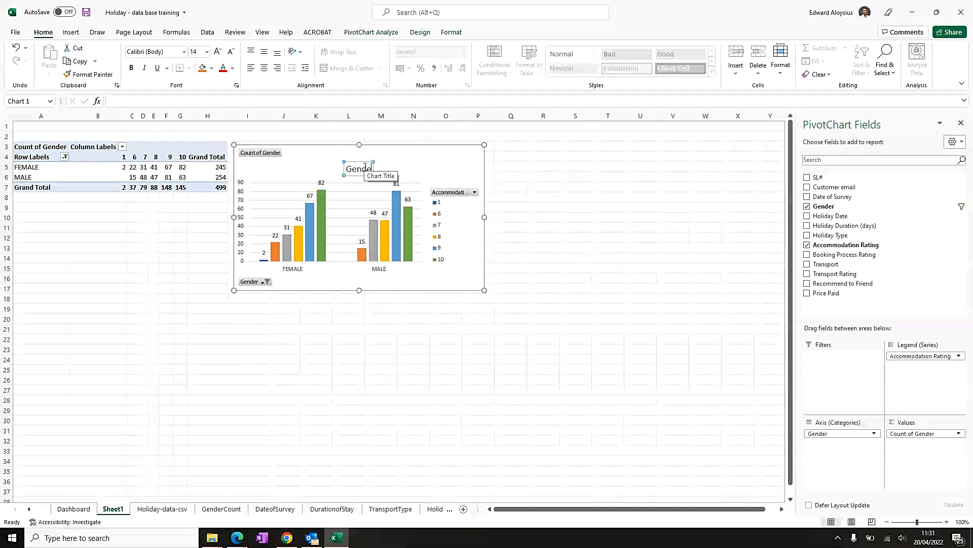
text(-wise)
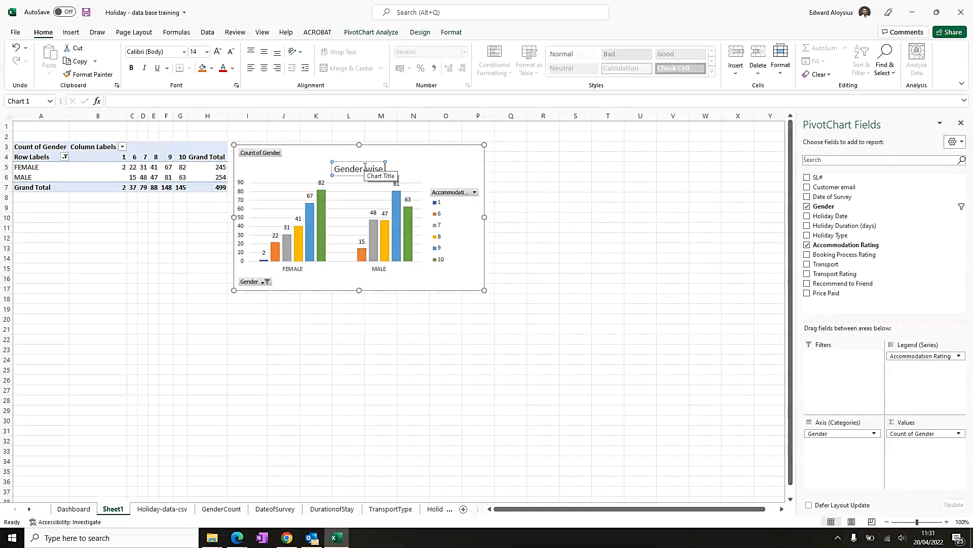
text( rating for)
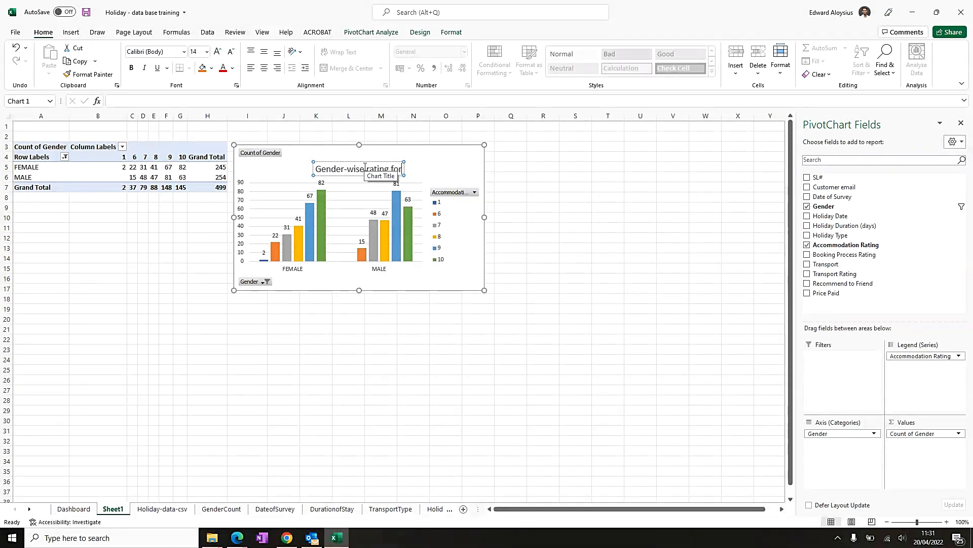
text( Acco)
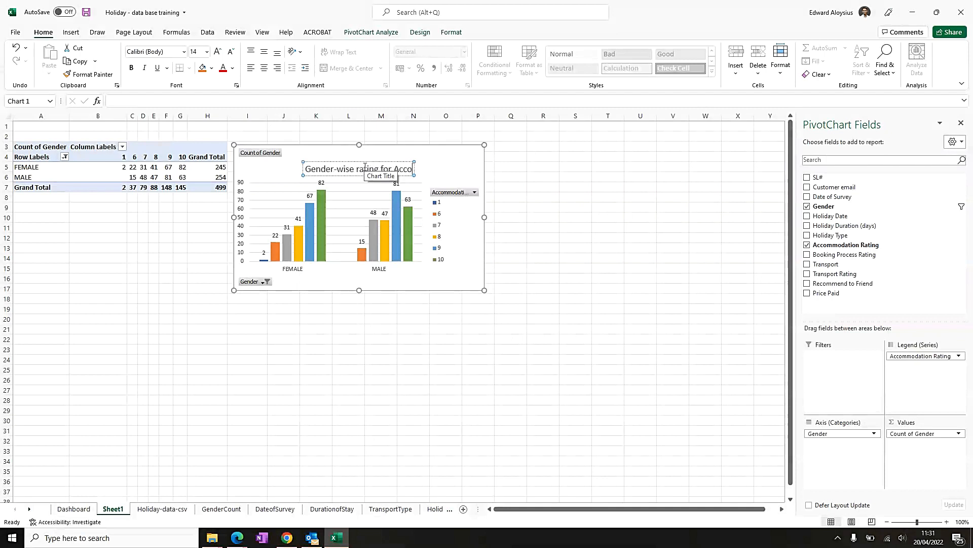
text(mmodation)
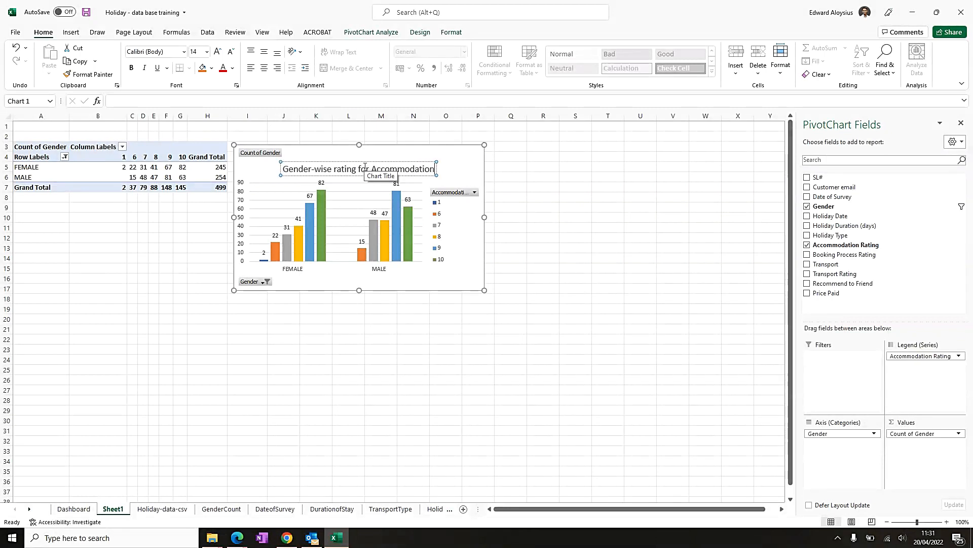
- Extend the chart title to read Gender-wise rating for Accommodation and deselect the chart
drag(335, 167, 343, 158)
click(566, 229)
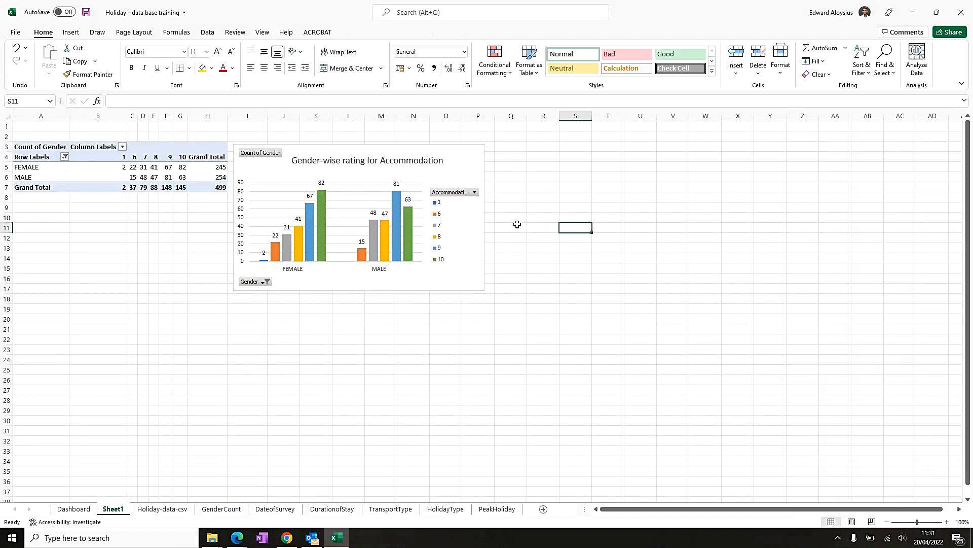
- Copy the PivotChart and paste it onto the Dashboard sheet at cell A35, below the existing charts
click(476, 202)
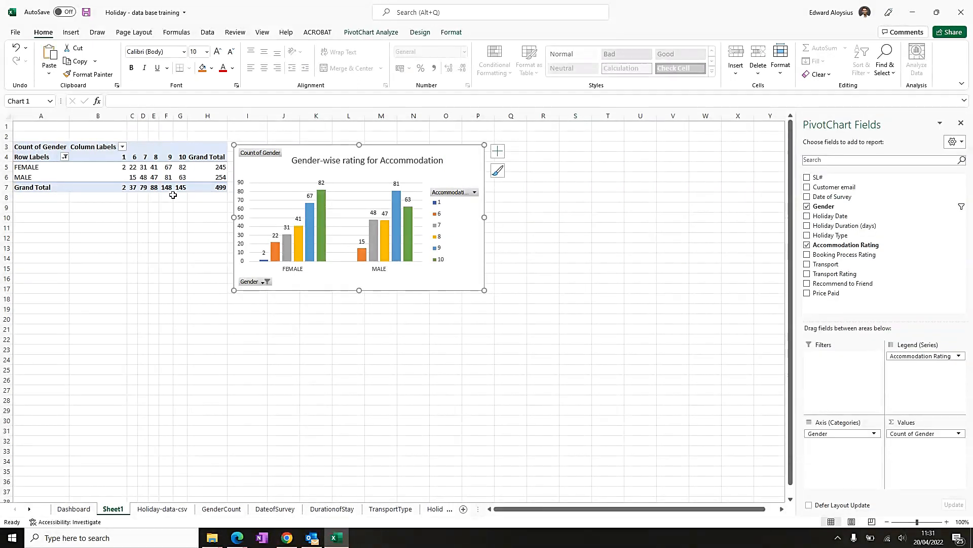
click(89, 510)
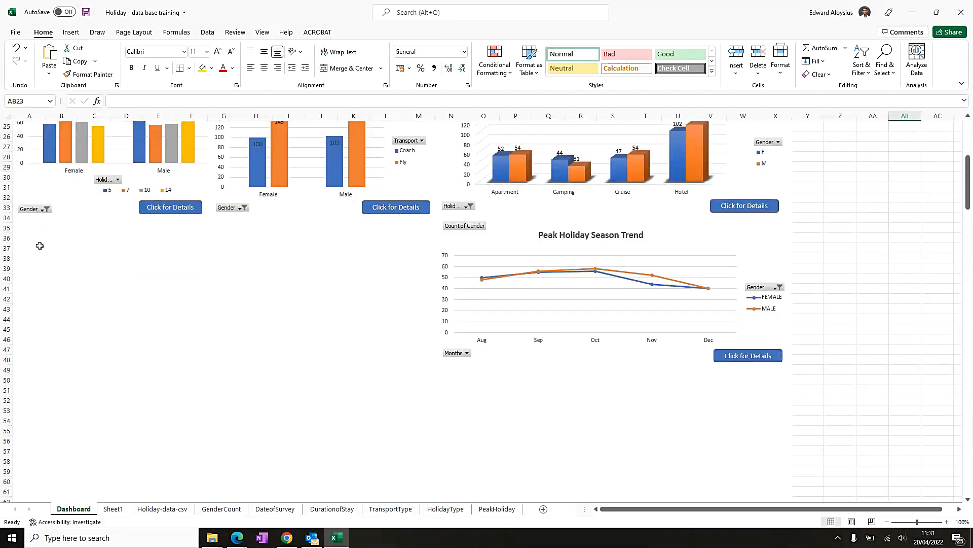
click(19, 235)
click(24, 226)
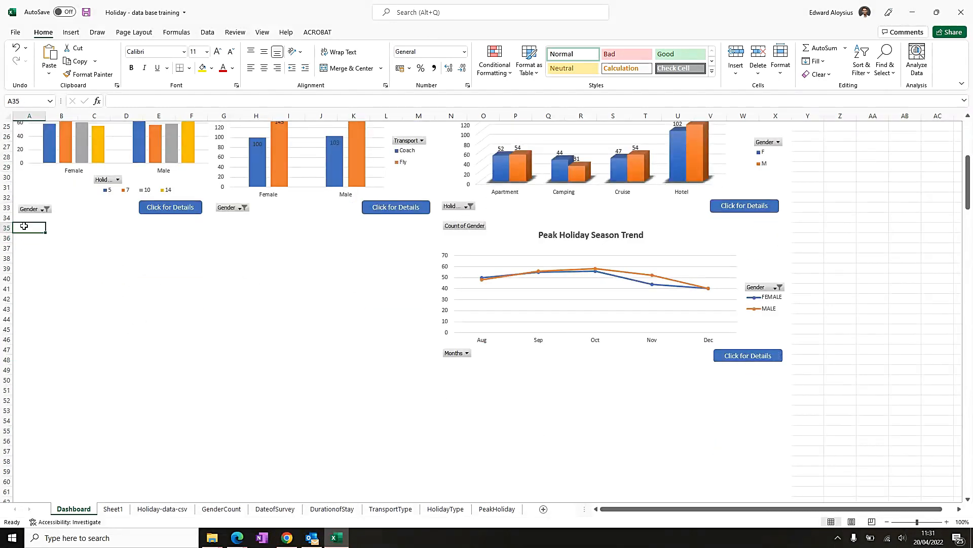
click(26, 218)
click(26, 226)
click(22, 237)
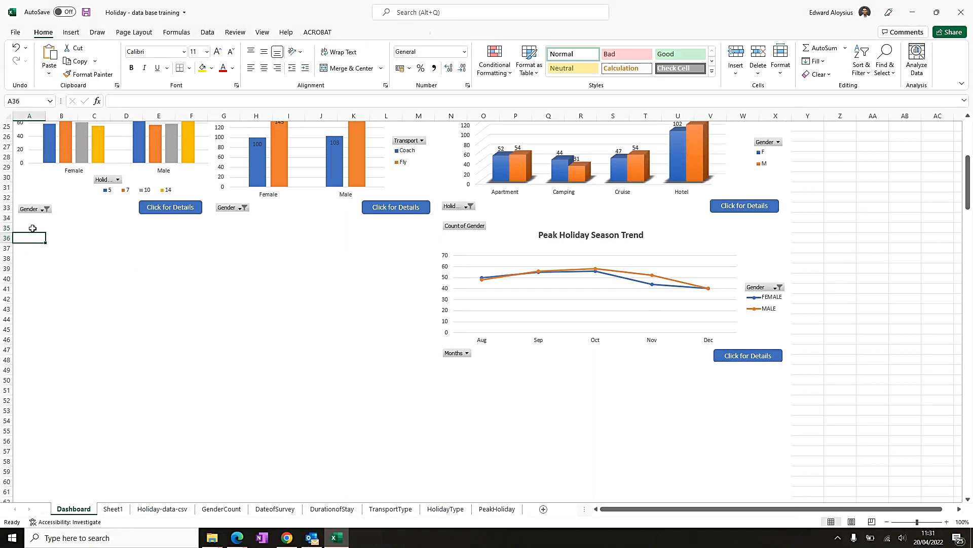
key(ctrl+v)
- Merge and center cells A35 to M35, make row 35 taller, and nudge the pasted chart down beneath it
drag(17, 227, 421, 224)
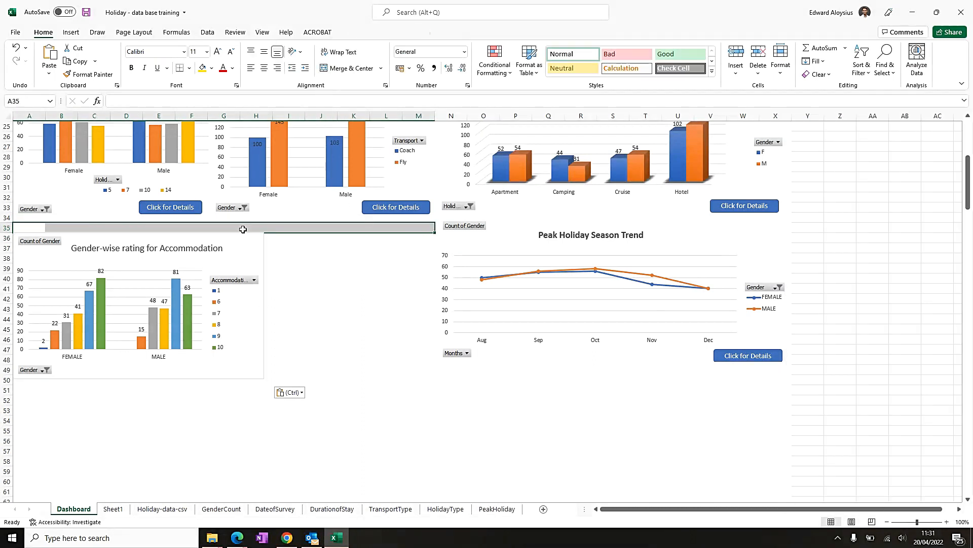
click(351, 68)
click(101, 249)
drag(123, 235, 122, 240)
click(107, 228)
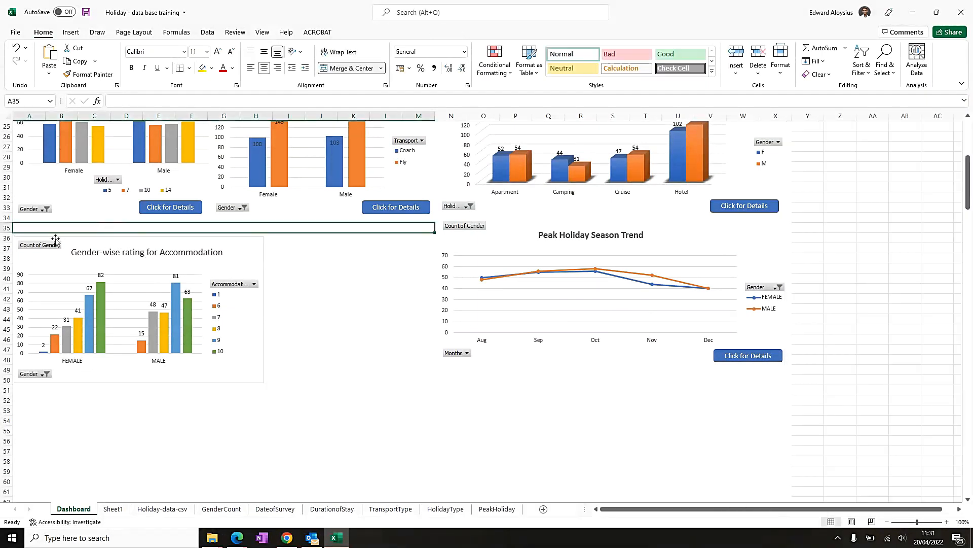
drag(10, 233, 10, 237)
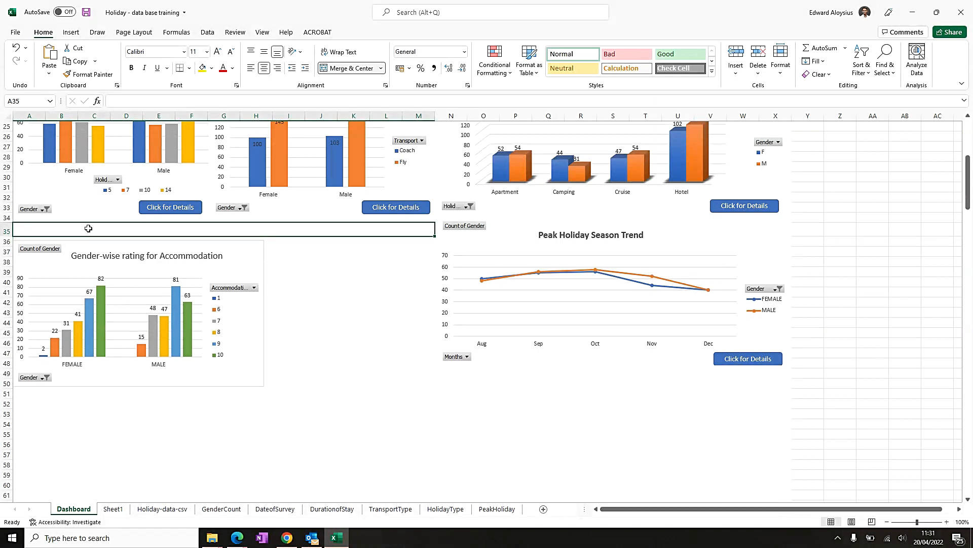
click(248, 249)
drag(247, 249, 248, 247)
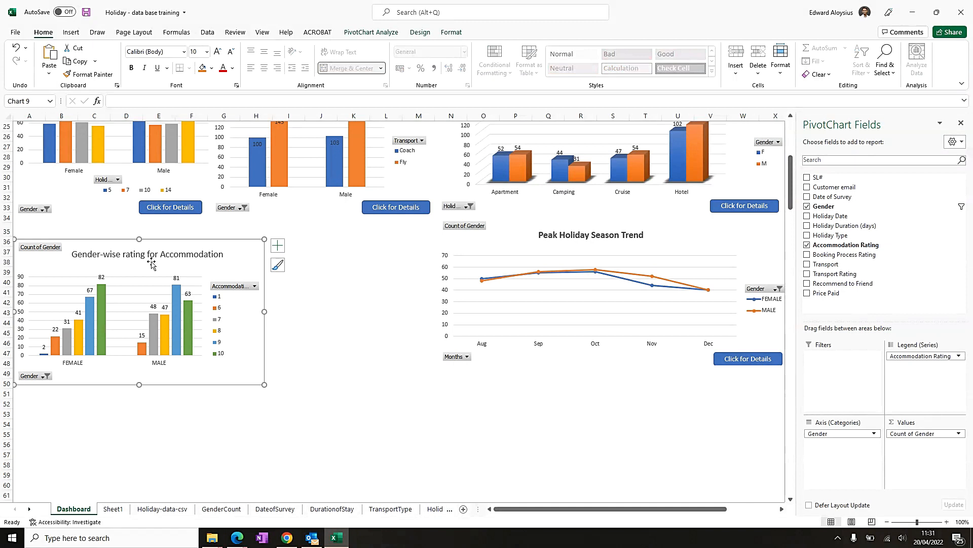
- Apply a thick outside border to the merged cell A35
click(66, 228)
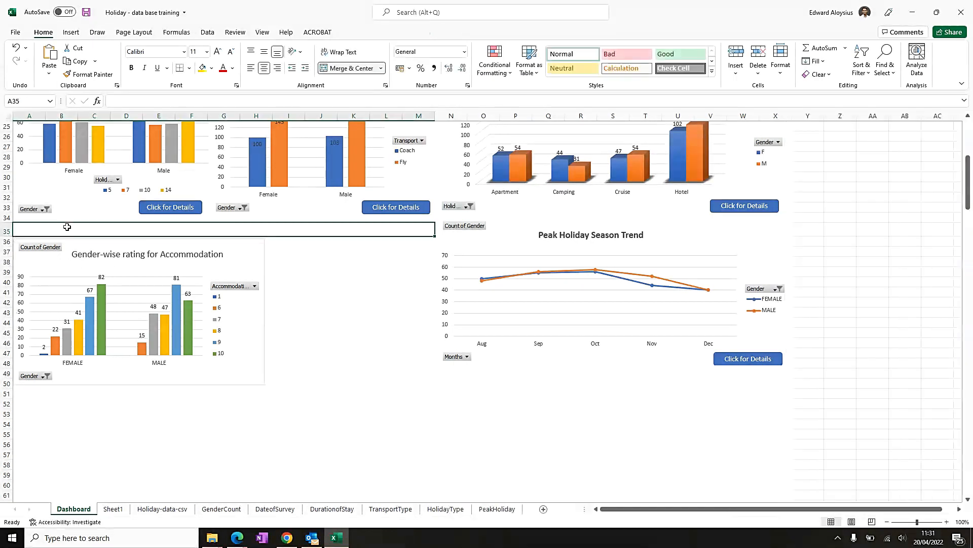
click(189, 68)
click(208, 199)
click(319, 265)
click(270, 229)
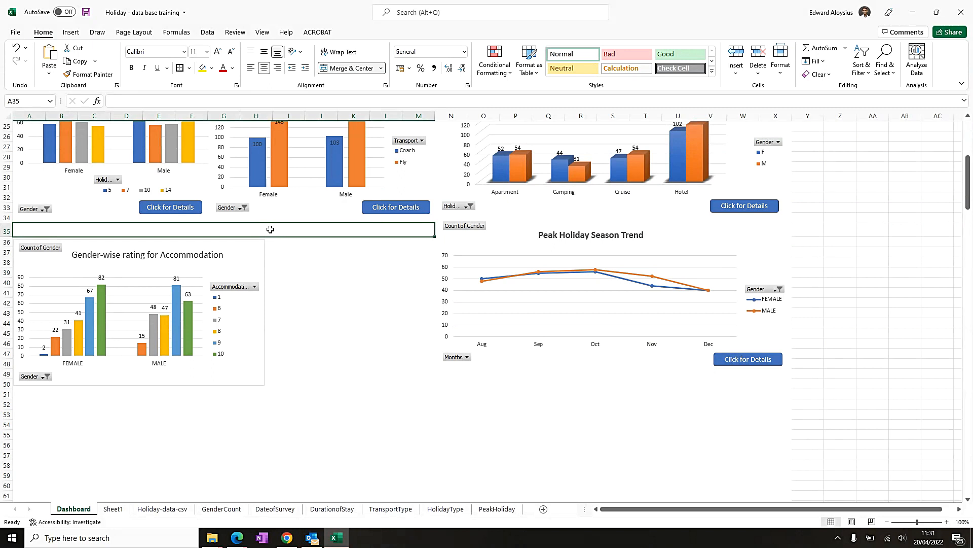
- Enter the heading FEEDBACK RATINGS in the merged cell, middle-align it and increase its font size three steps
text(FEE)
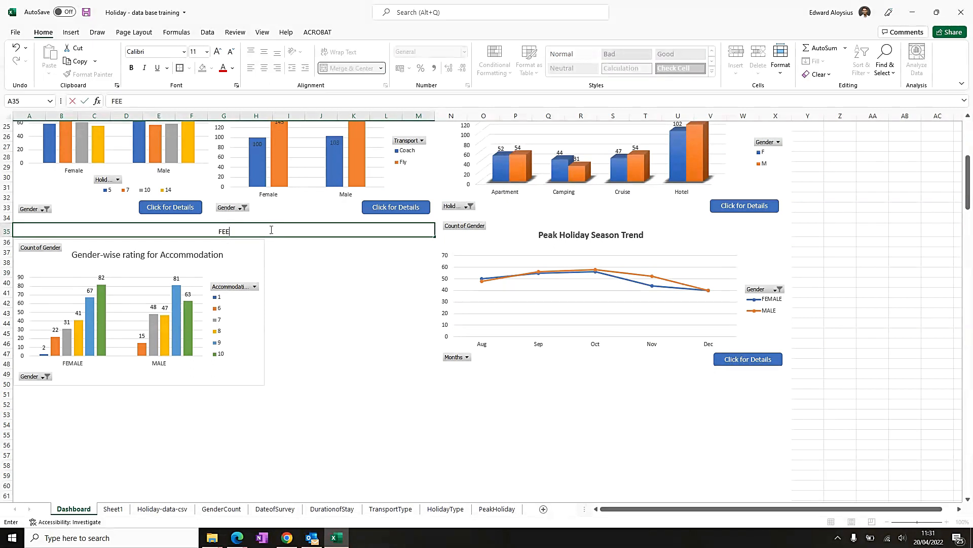
text(DBACK RATINGS)
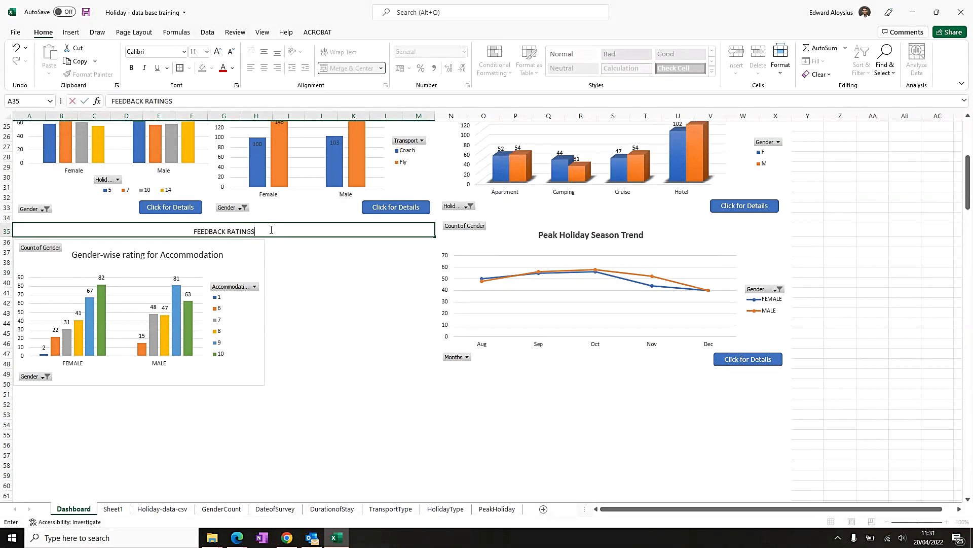
key(Return)
click(270, 229)
click(264, 52)
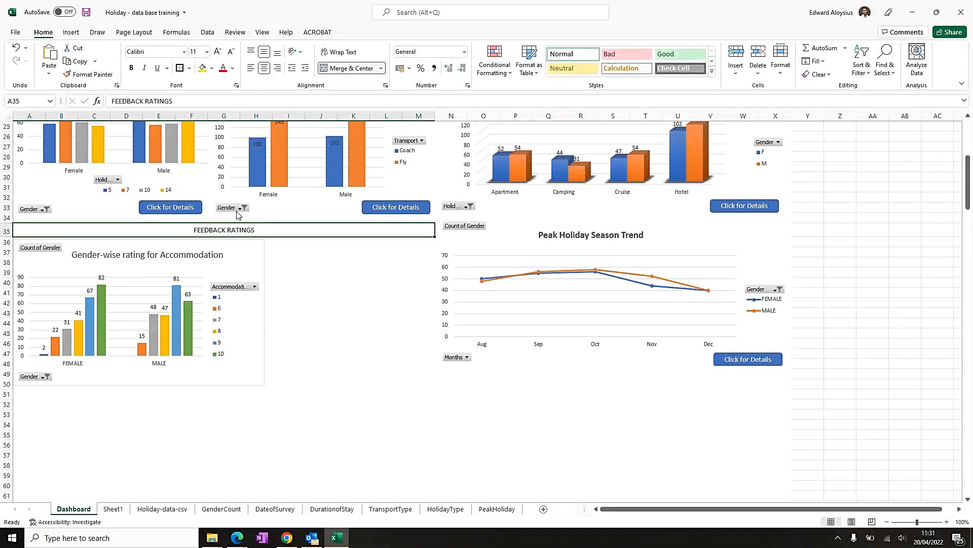
click(219, 52)
click(219, 52)
click(219, 53)
- Widen the dashboard chart so it stretches to column M under the heading
click(91, 246)
drag(265, 311, 435, 317)
click(236, 254)
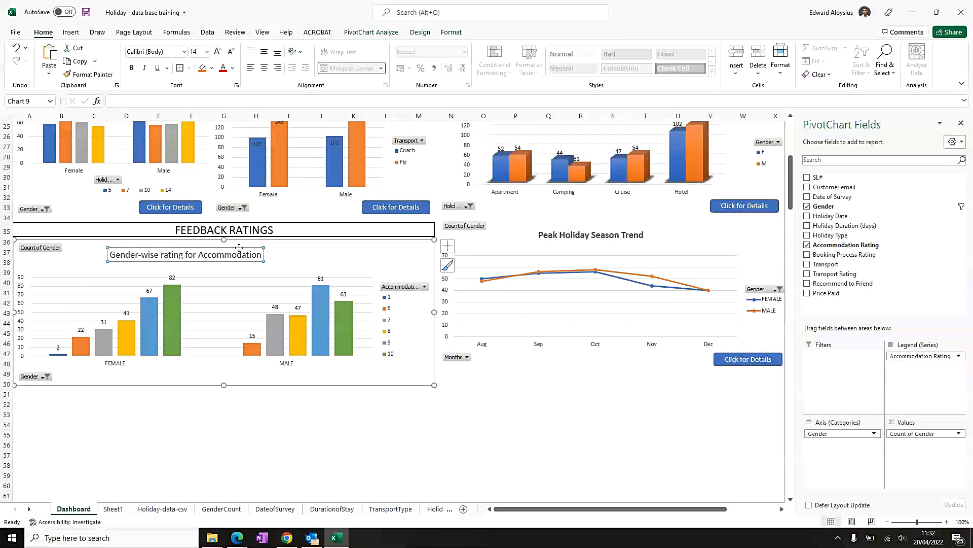
click(398, 312)
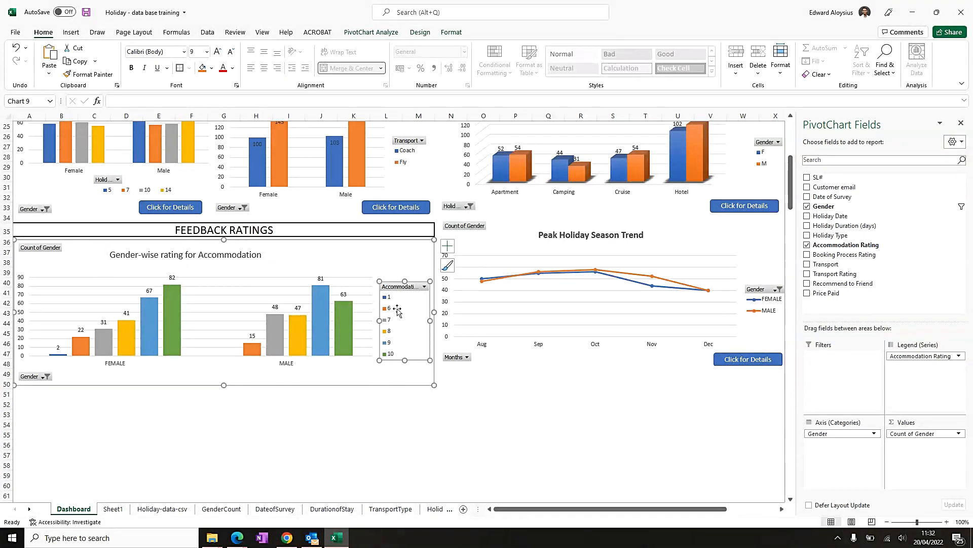
click(414, 254)
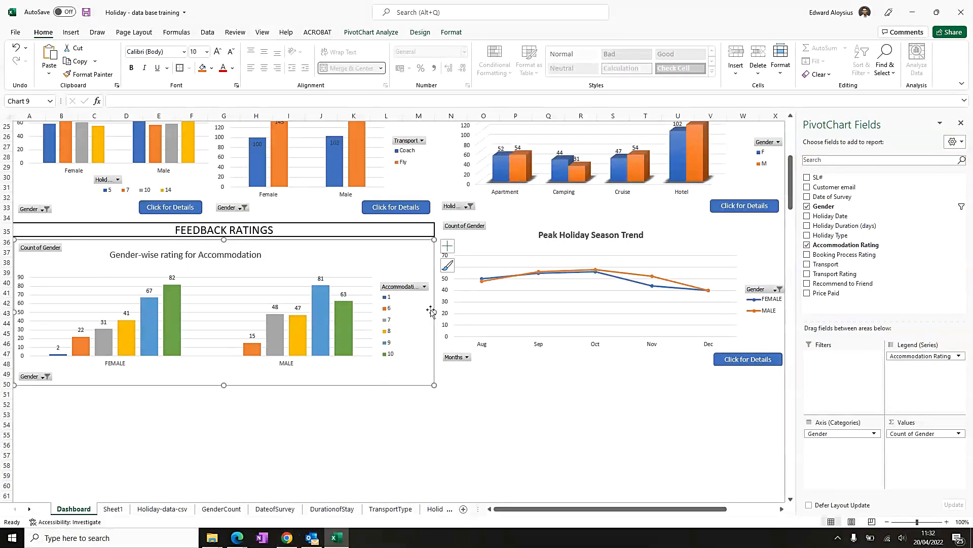
- Move the chart legend to the top position
click(448, 245)
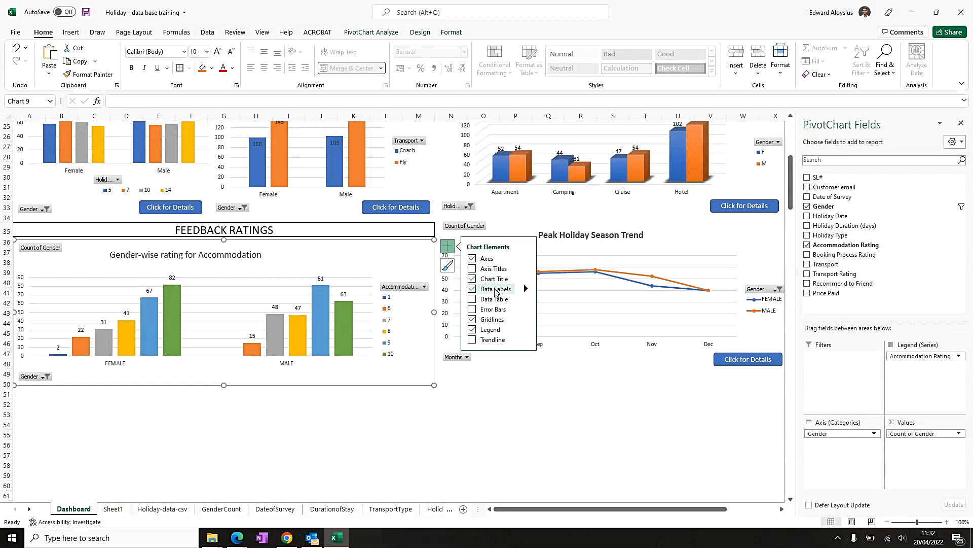
click(525, 320)
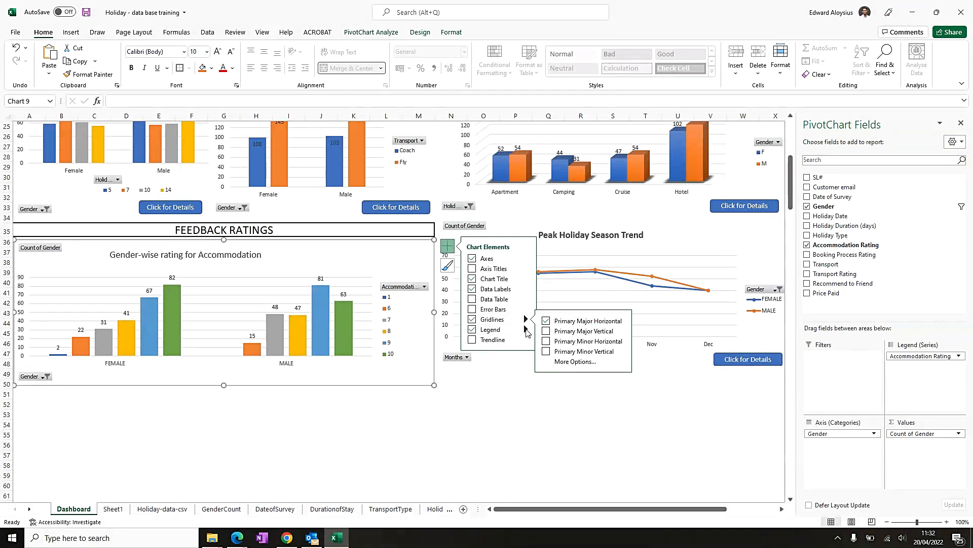
click(526, 330)
click(550, 343)
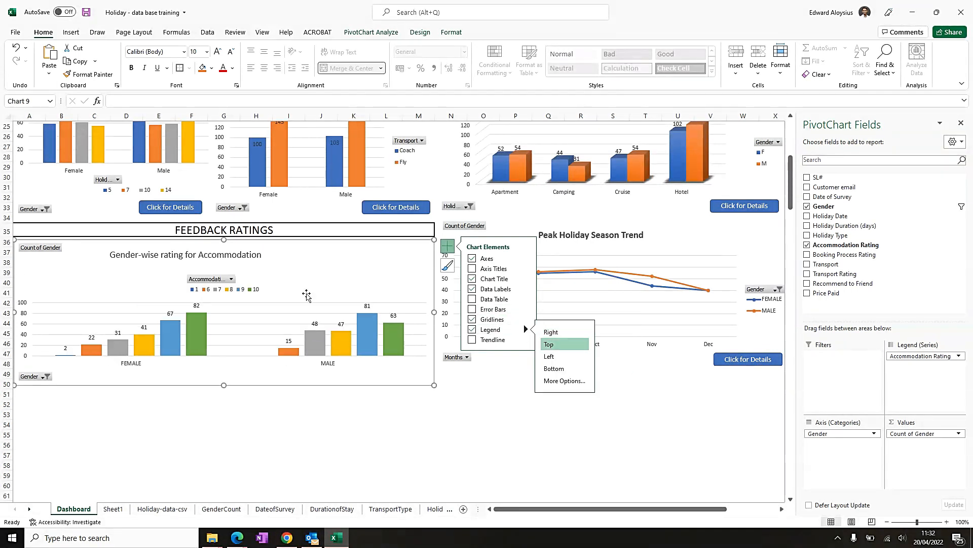
- Drag the legend to the chart's upper right beside the title and stretch the plot area upward
click(250, 278)
drag(251, 274, 368, 250)
click(222, 305)
drag(229, 302, 236, 275)
click(368, 261)
drag(377, 260, 409, 261)
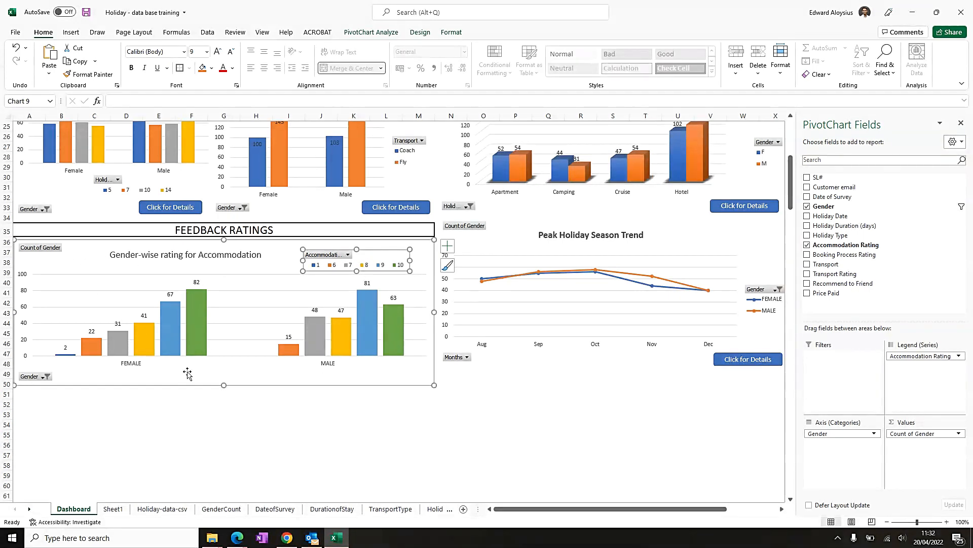
- Make the chart's horizontal axis labels bold
click(136, 367)
key(ctrl+b)
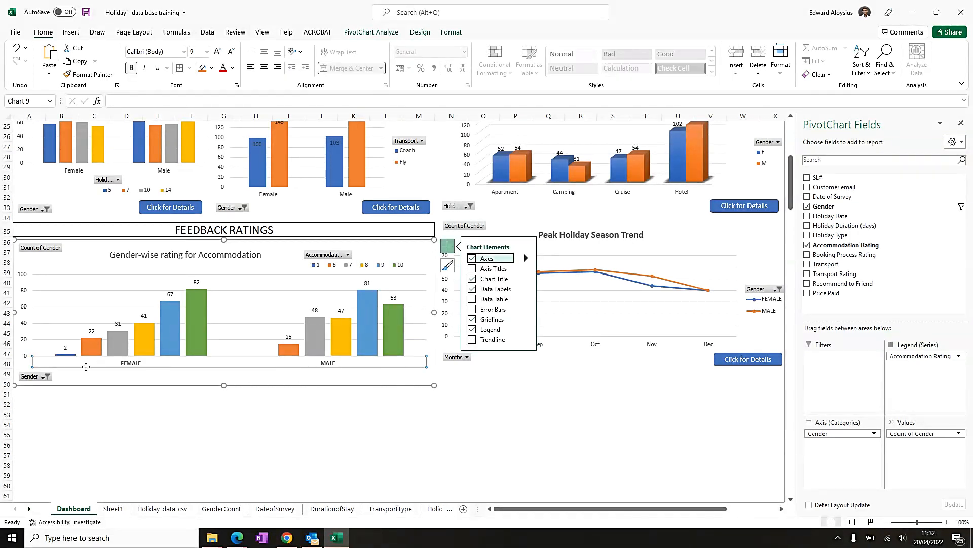
click(180, 376)
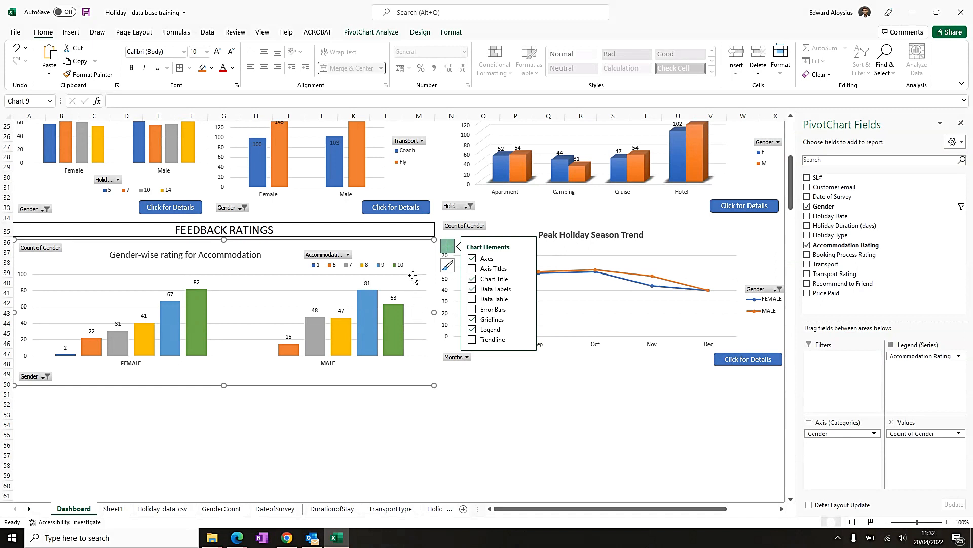
click(447, 246)
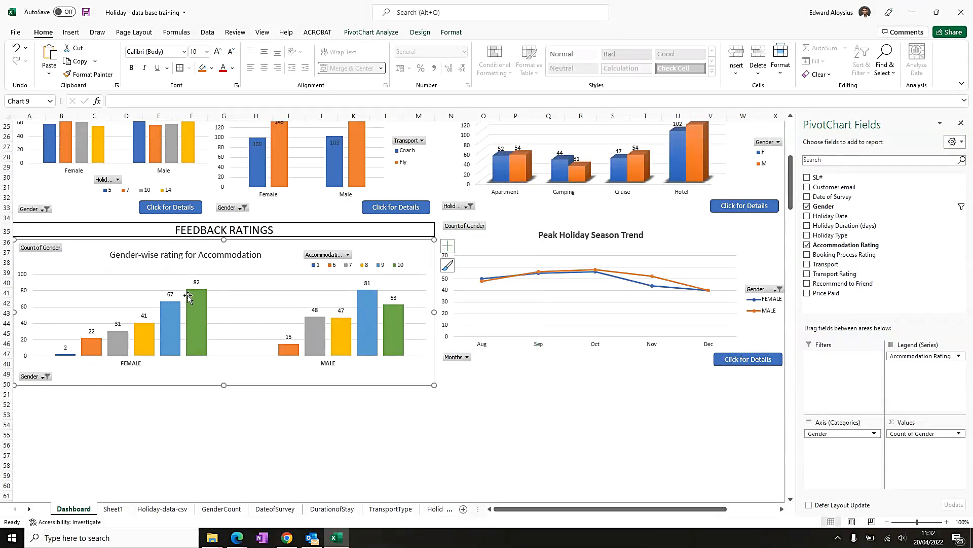
click(206, 434)
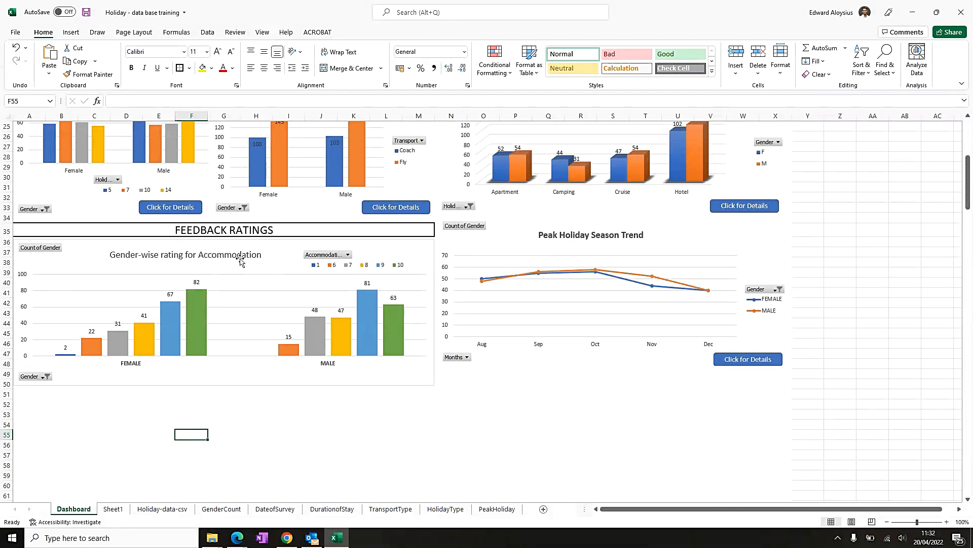
- Rename the Sheet1 tab to Ratings
click(112, 509)
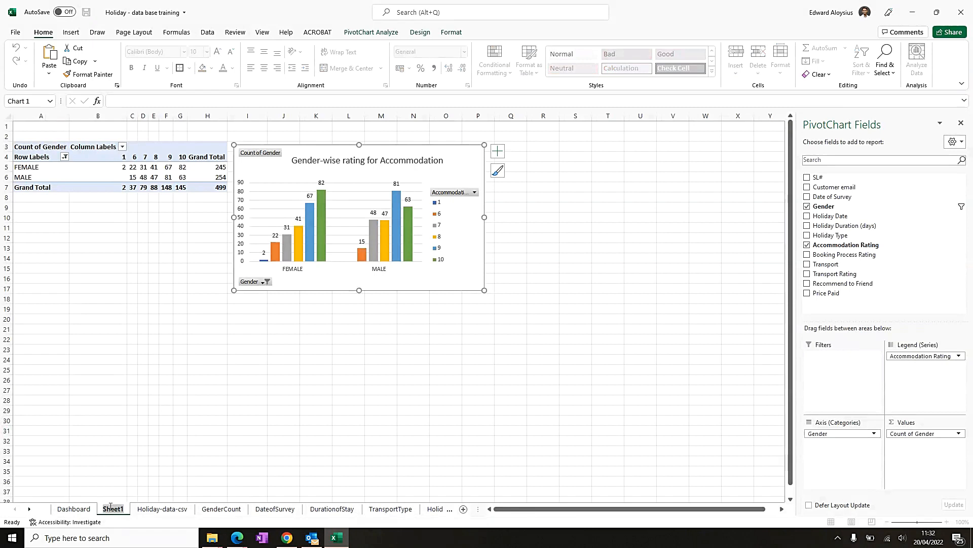
text(rATINGS)
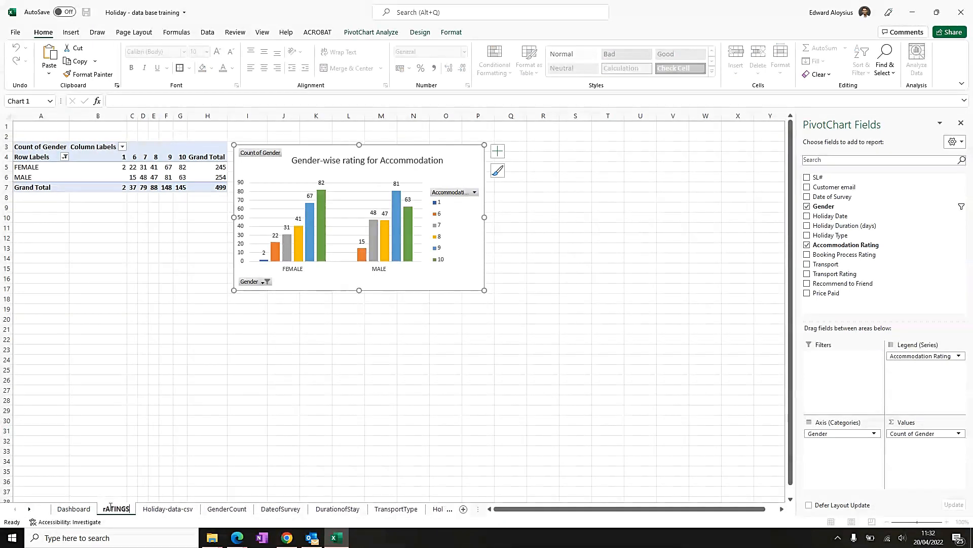
key(BackSpace)
key(BackSpace)
key(BackSpace)
key(BackSpace)
key(BackSpace)
key(BackSpace)
text(Ra)
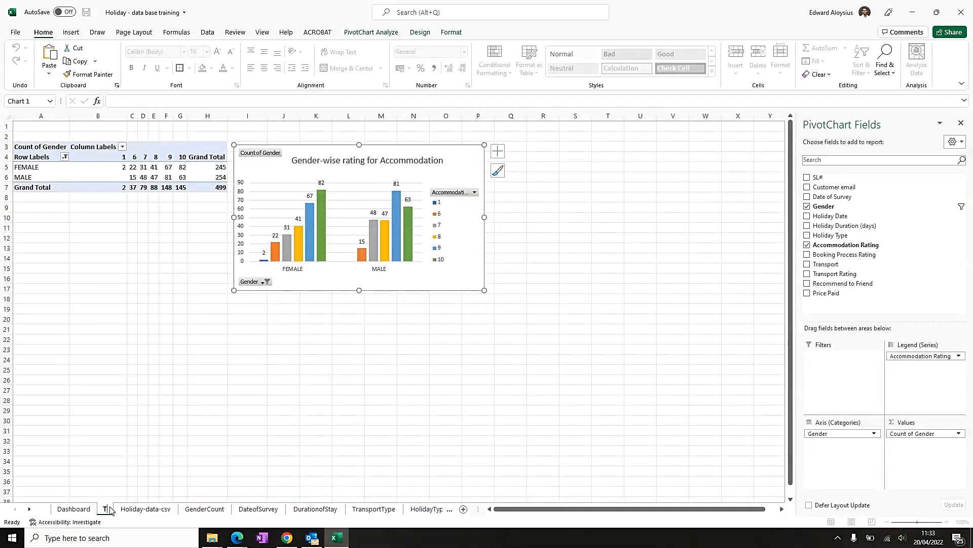
text(tings)
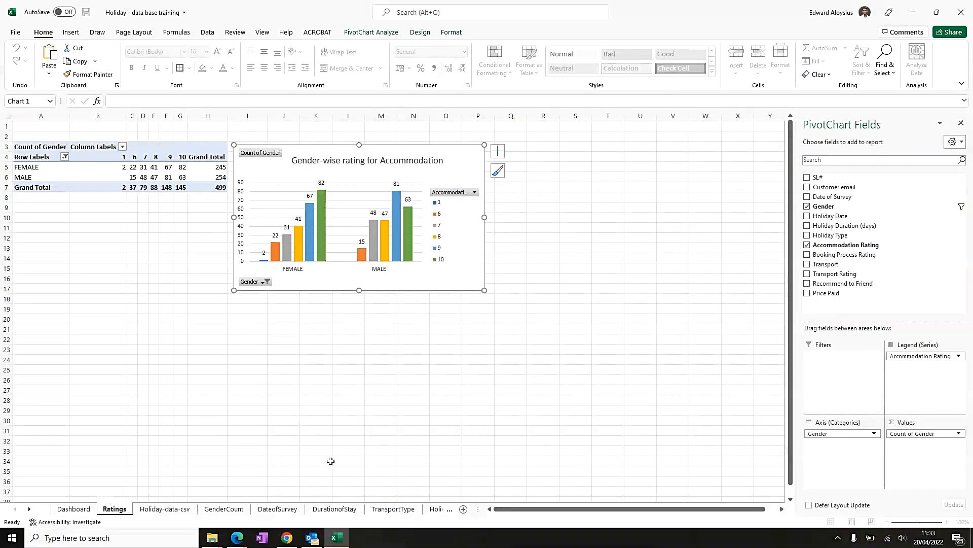
click(316, 420)
- Apply all borders to the accommodation pivot table
click(36, 146)
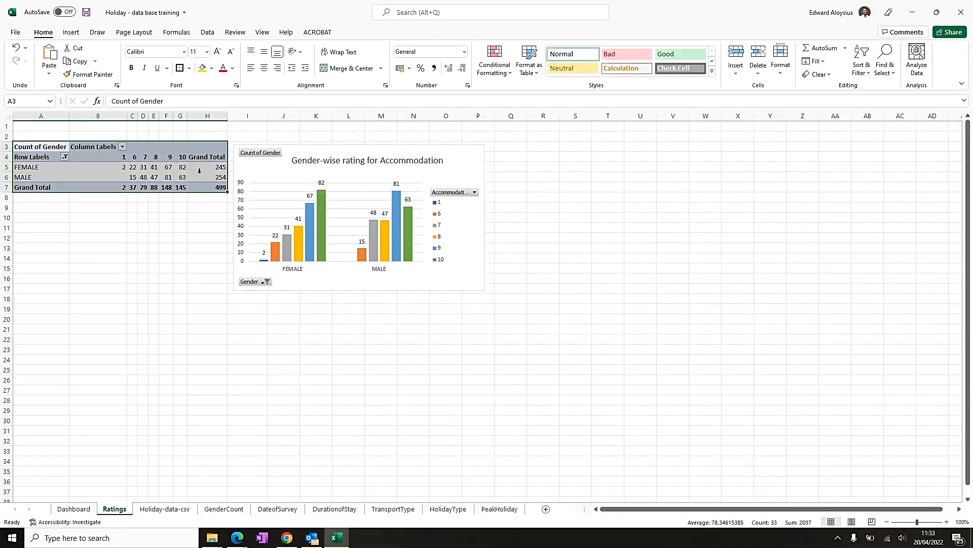
click(189, 68)
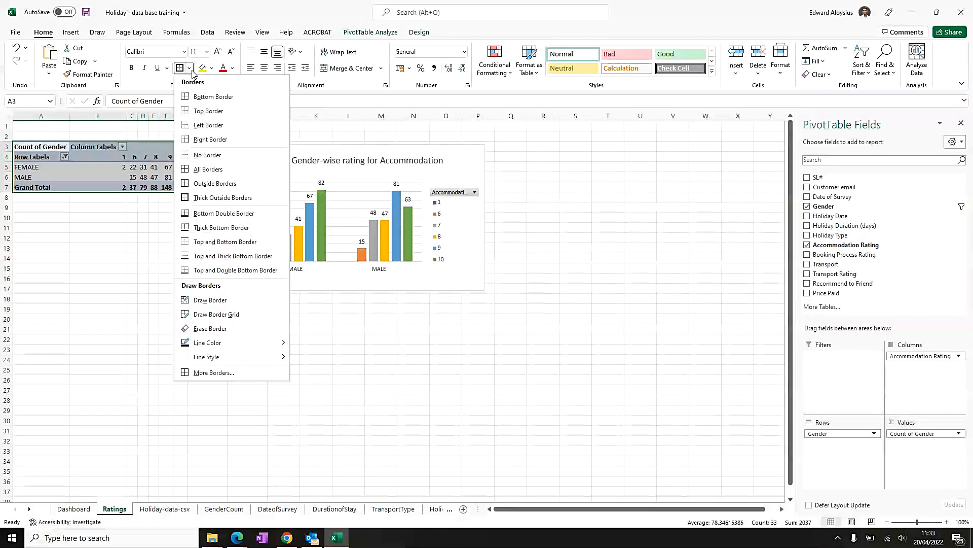
click(208, 169)
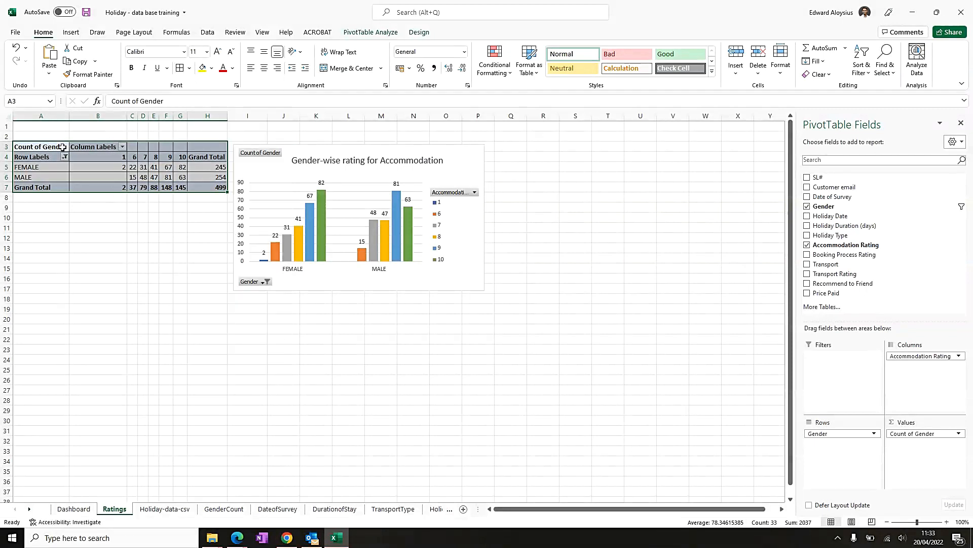
- Widen the pivot table's columns, center-align its values and autofit the Grand Total column
drag(122, 116, 198, 120)
drag(83, 157, 227, 187)
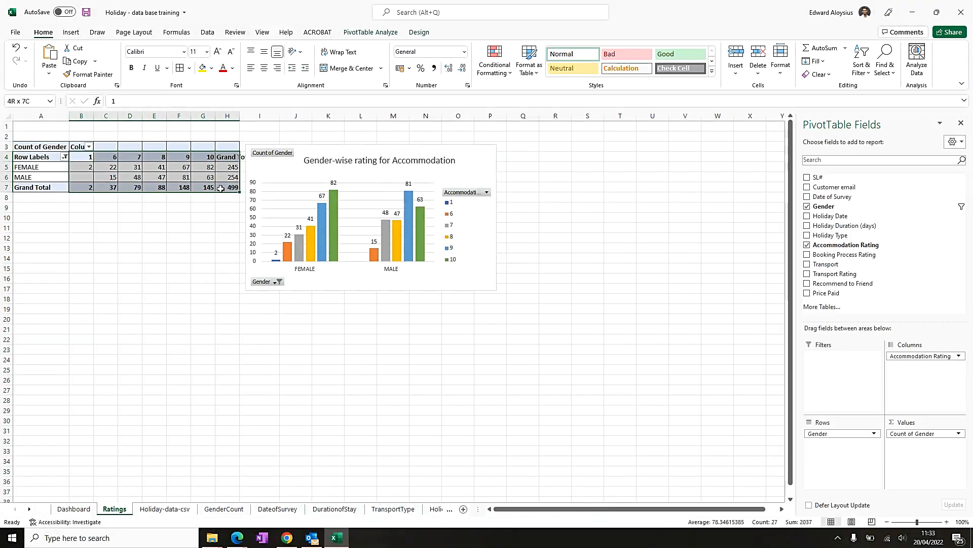
click(264, 68)
click(234, 135)
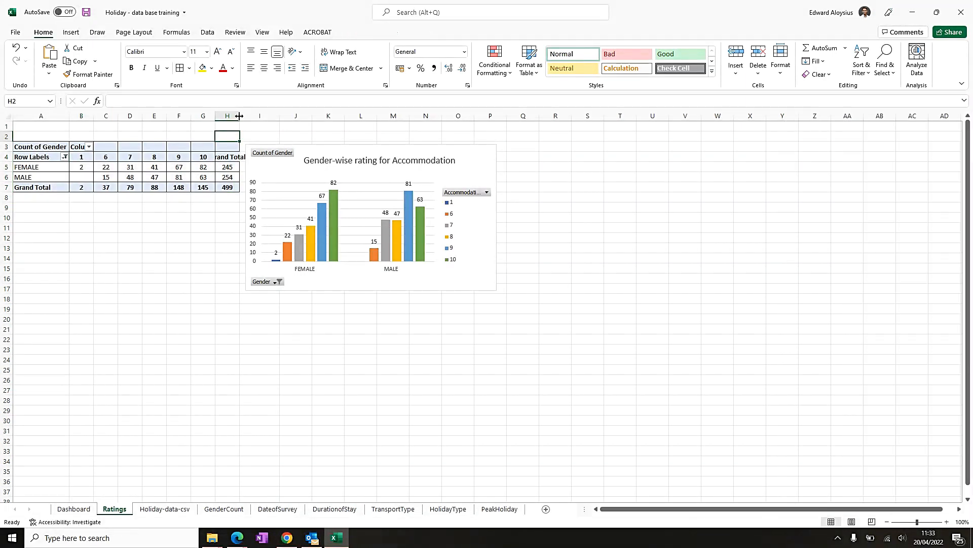
double_click(238, 116)
- Merge and center A1:P1 and enter the heading FEEDBACK RATINGS
click(209, 247)
drag(32, 128, 517, 126)
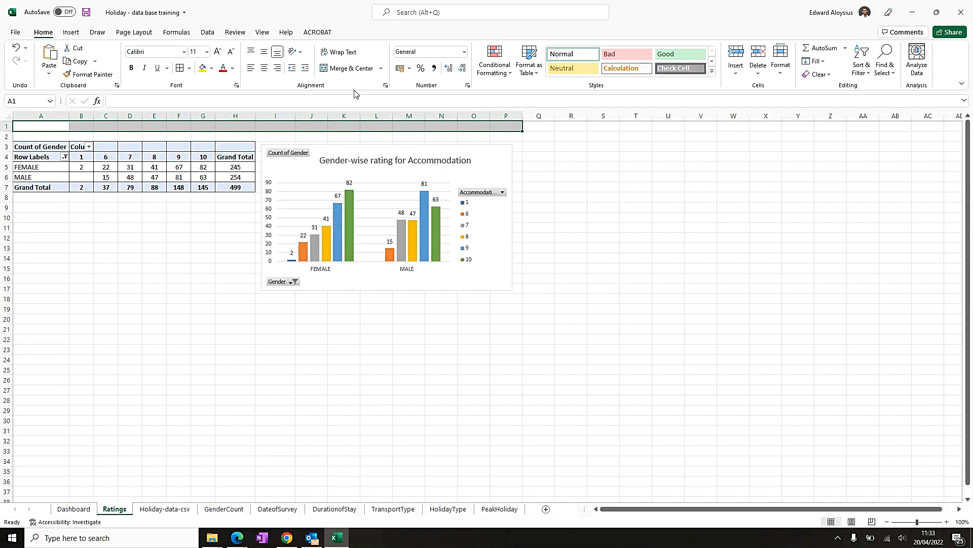
click(343, 69)
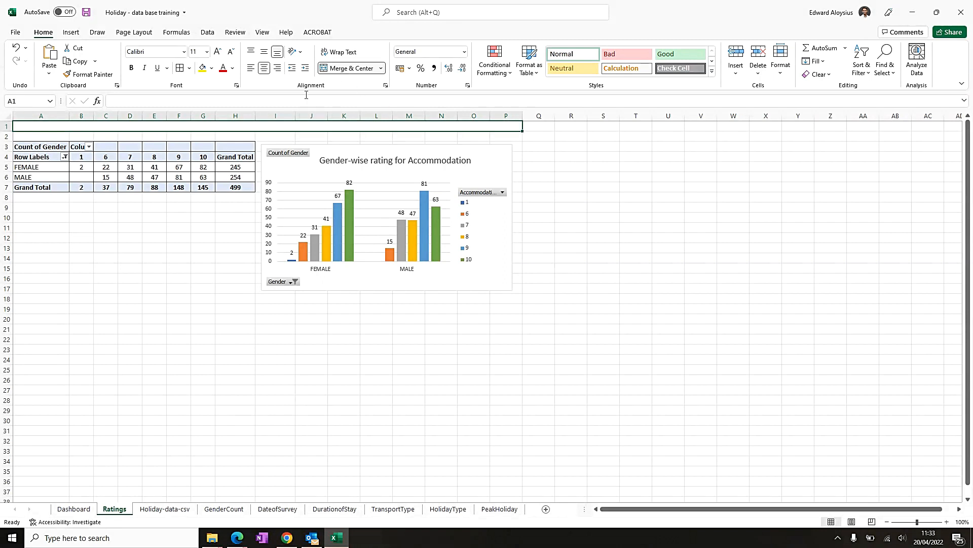
text(FEEDBACK RATINGS)
key(Return)
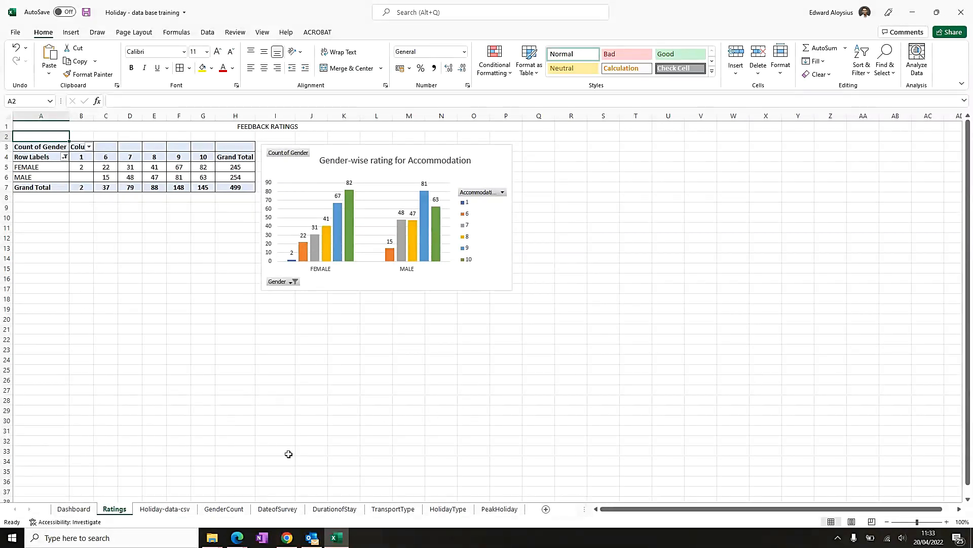
- Increase the FEEDBACK RATINGS heading's font size to 20
click(284, 127)
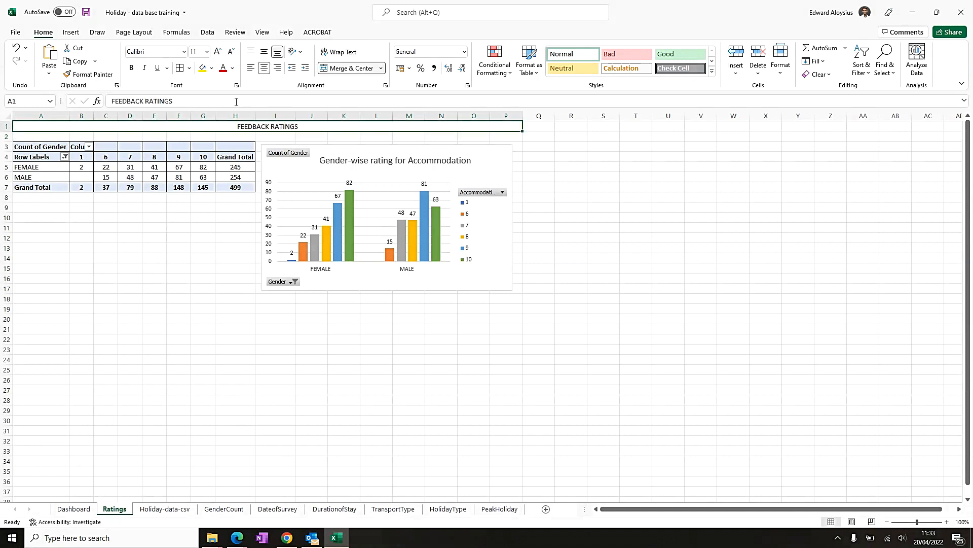
click(220, 52)
click(220, 53)
click(221, 52)
click(220, 52)
click(220, 52)
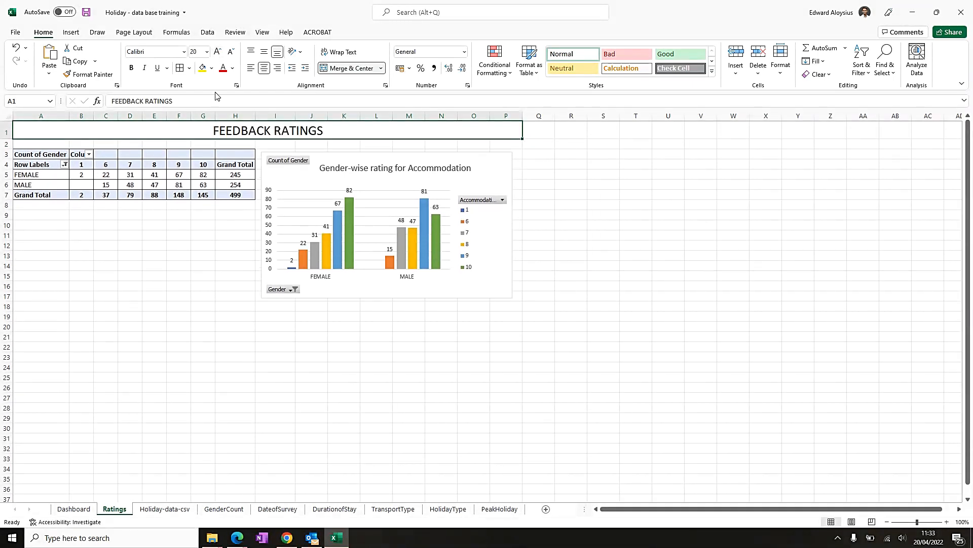
- Merge and center A2:P2 and enter the subheading ACCOMMODATION RATING
drag(40, 144, 491, 145)
click(344, 68)
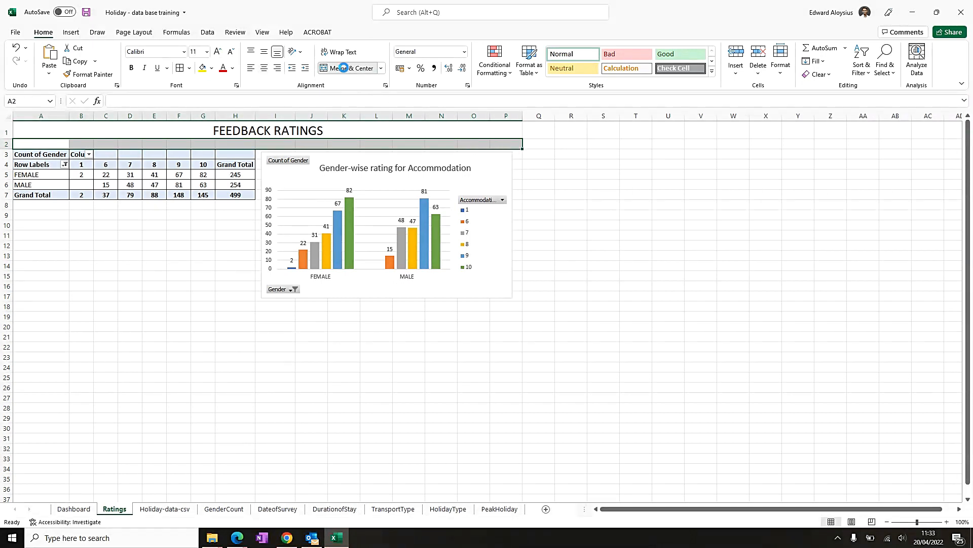
text(ACCOM)
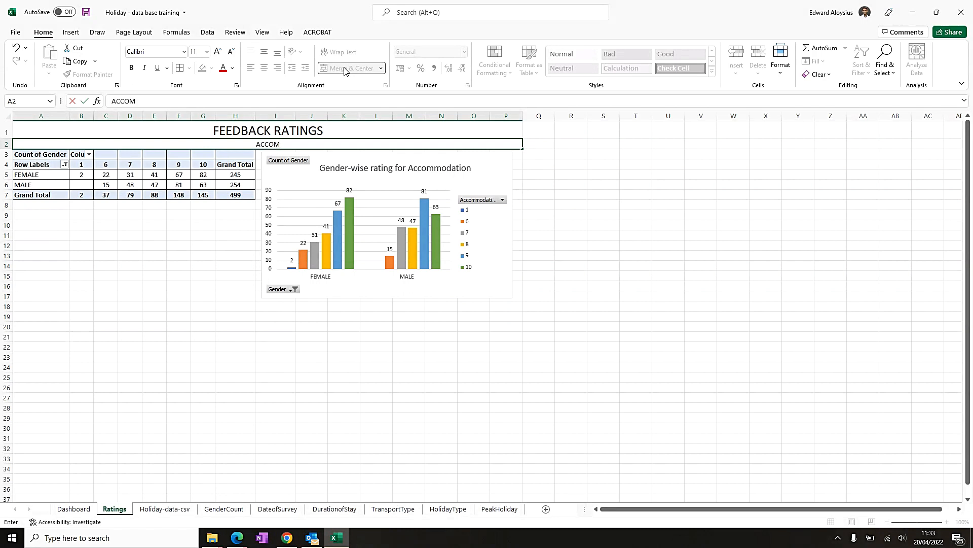
text(MODATION RATING)
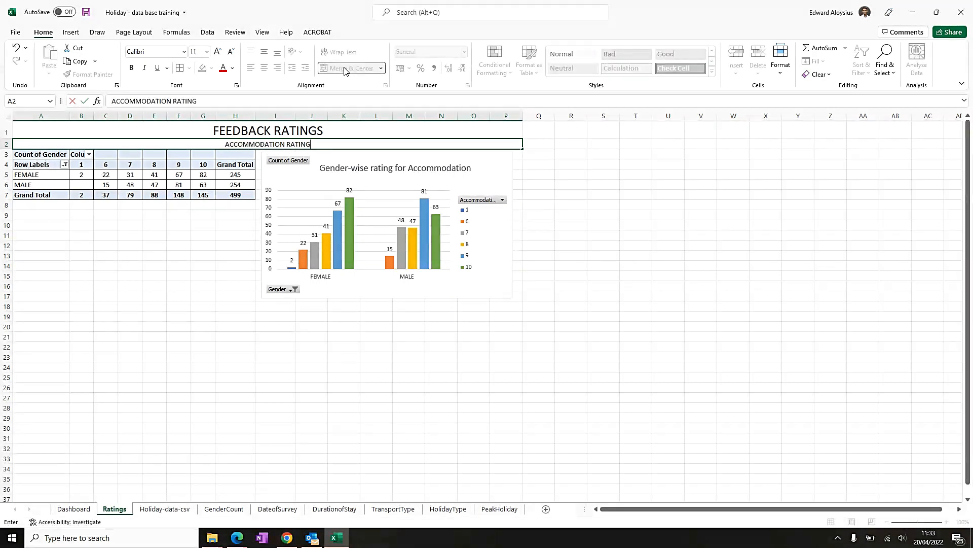
key(Return)
- Enlarge the subheading font to 14 and the main heading font to 22
click(302, 143)
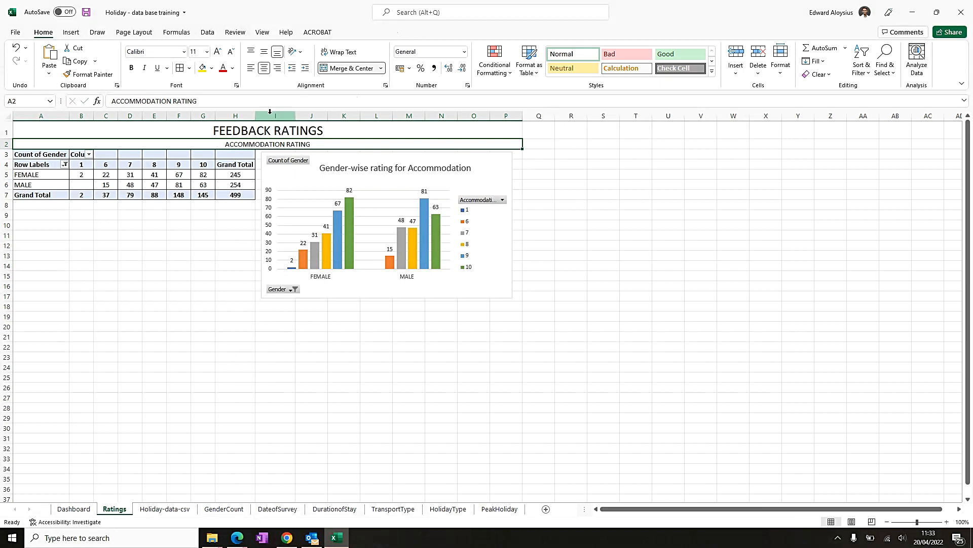
click(217, 51)
click(217, 51)
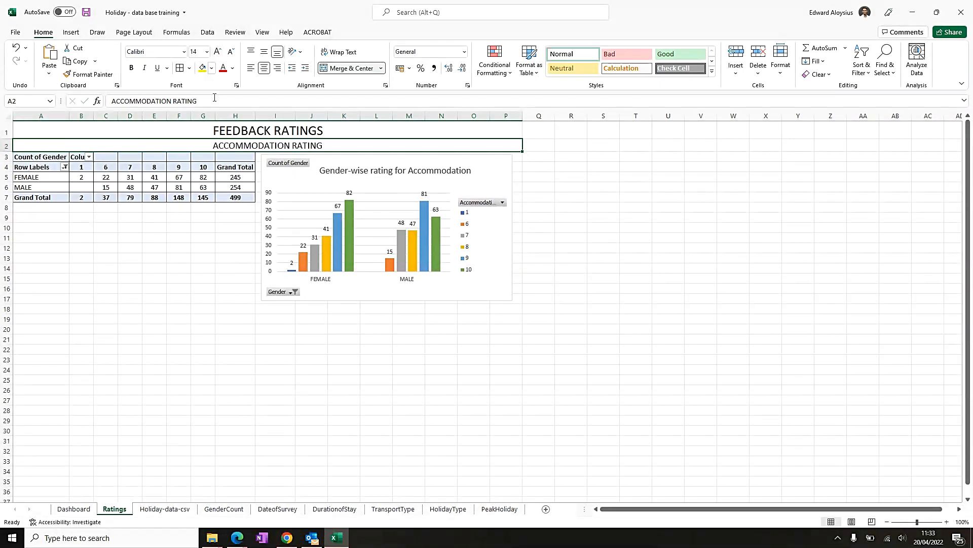
click(237, 128)
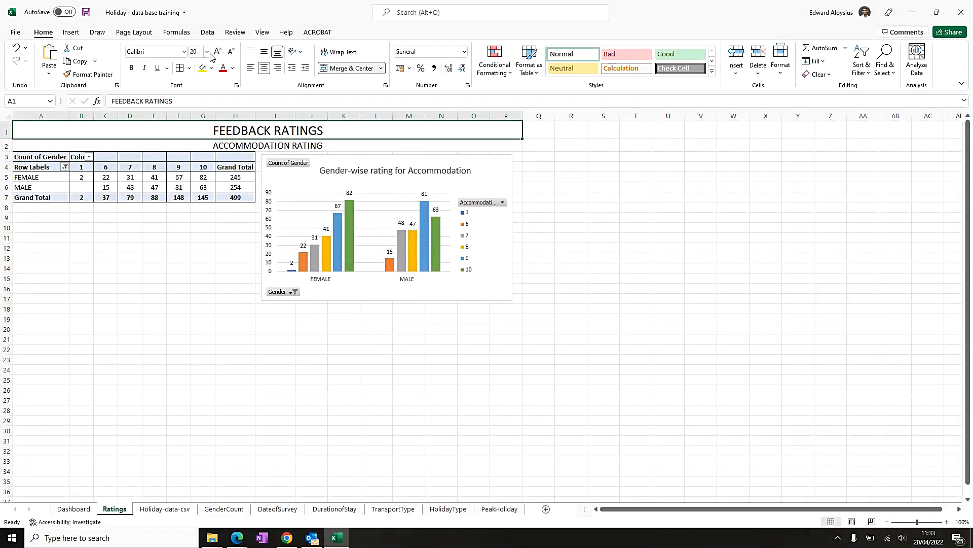
click(217, 52)
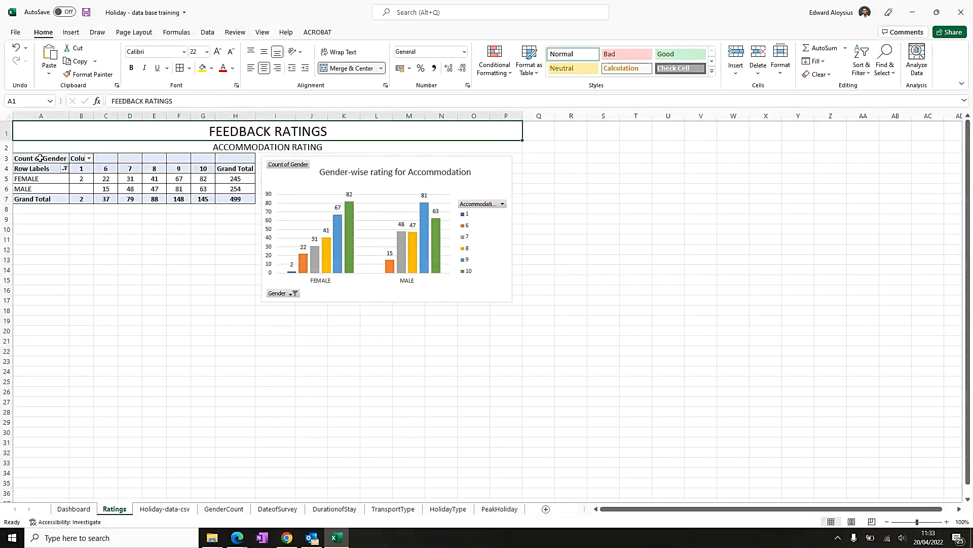
- Increase the heights of pivot table rows 3 to 7 and middle-align their contents
click(58, 145)
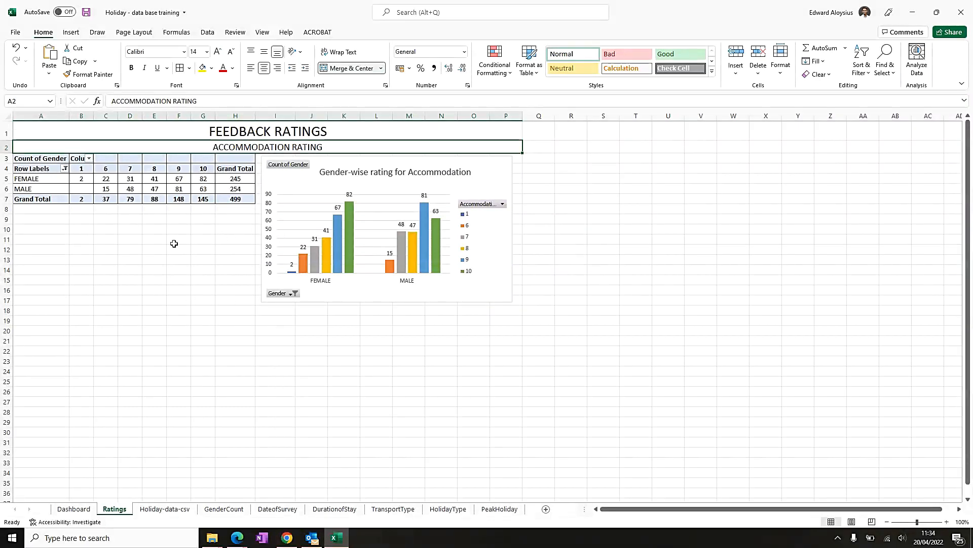
drag(7, 158, 8, 196)
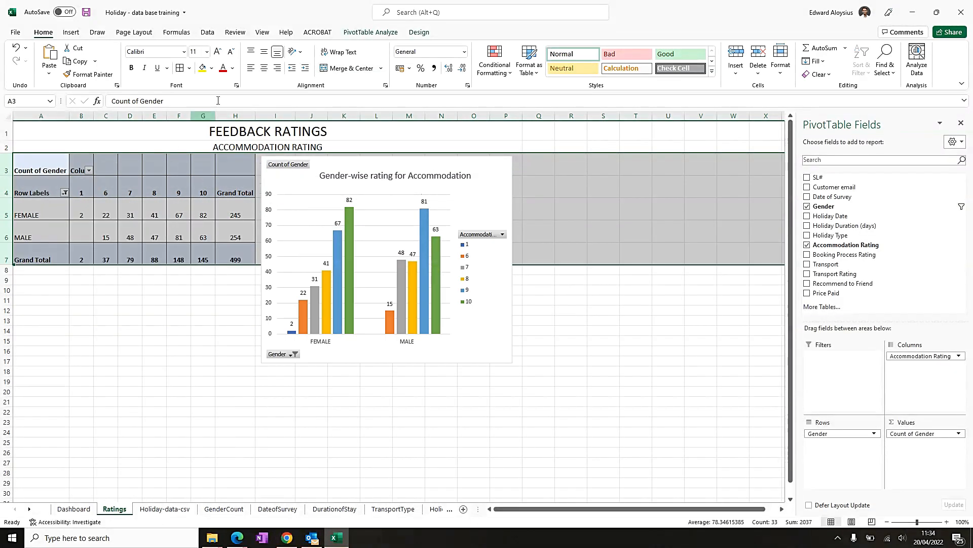
click(266, 54)
click(178, 350)
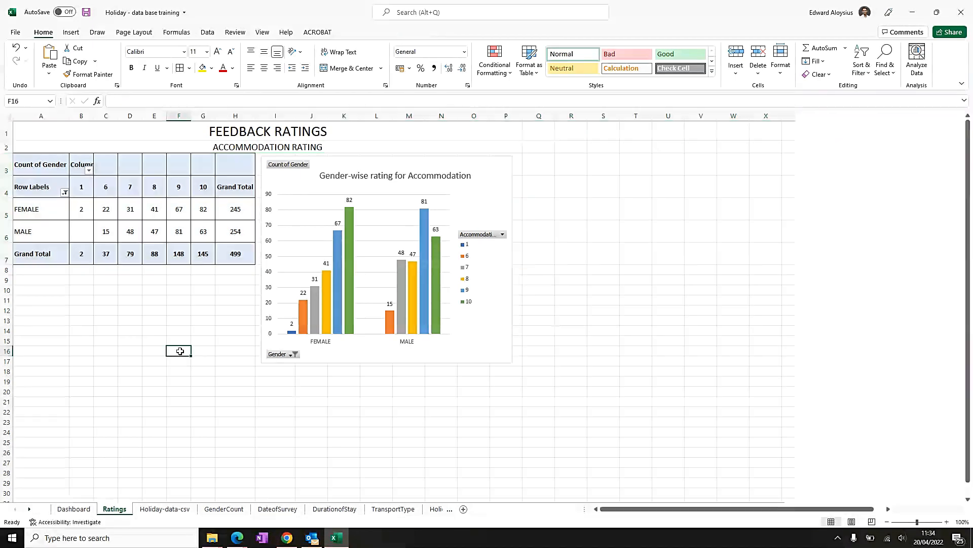
- Make the accommodation chart shorter and slightly wider, and save the workbook
click(376, 163)
drag(387, 362, 387, 308)
drag(513, 231, 521, 231)
key(Escape)
key(ctrl+s)
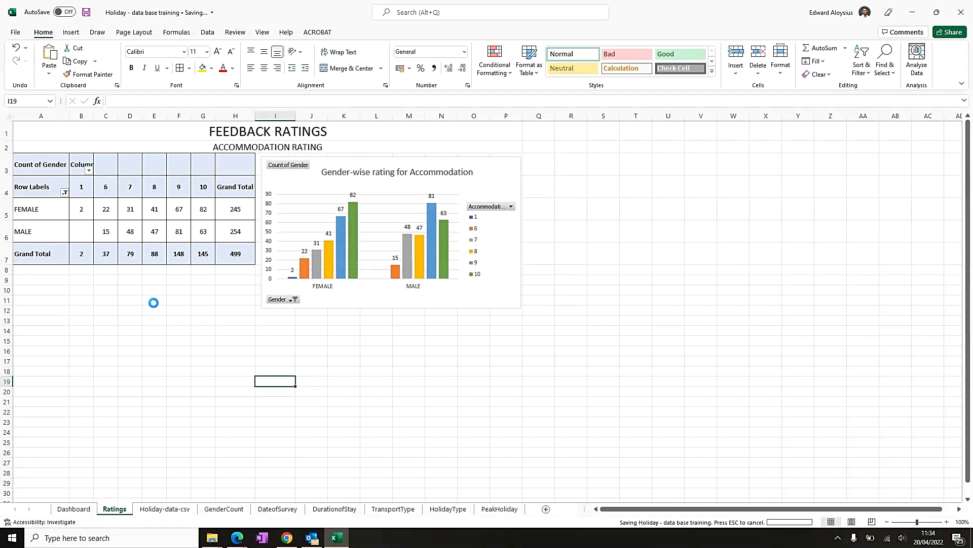
- Insert a PivotChart & PivotTable from the Holiday-data-csv data on a new worksheet
click(173, 513)
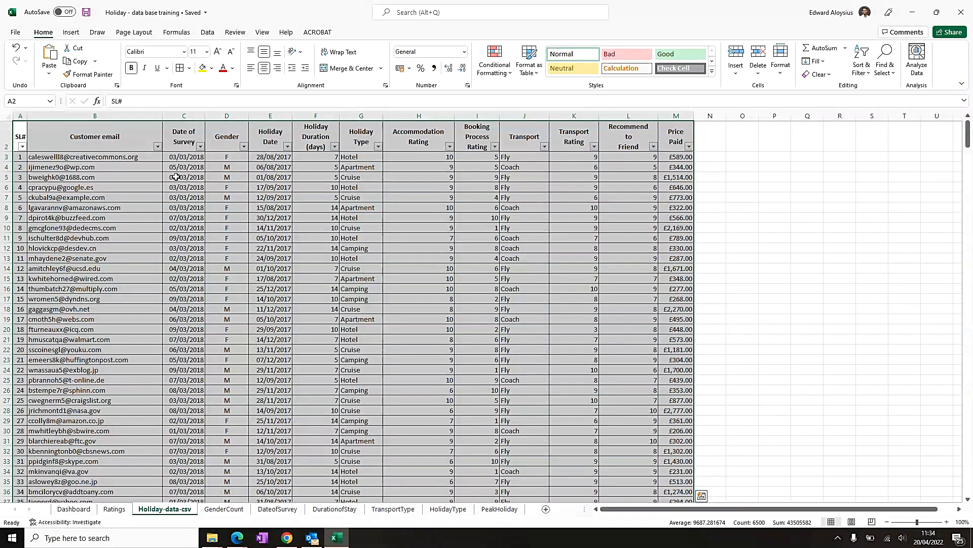
click(71, 33)
click(535, 63)
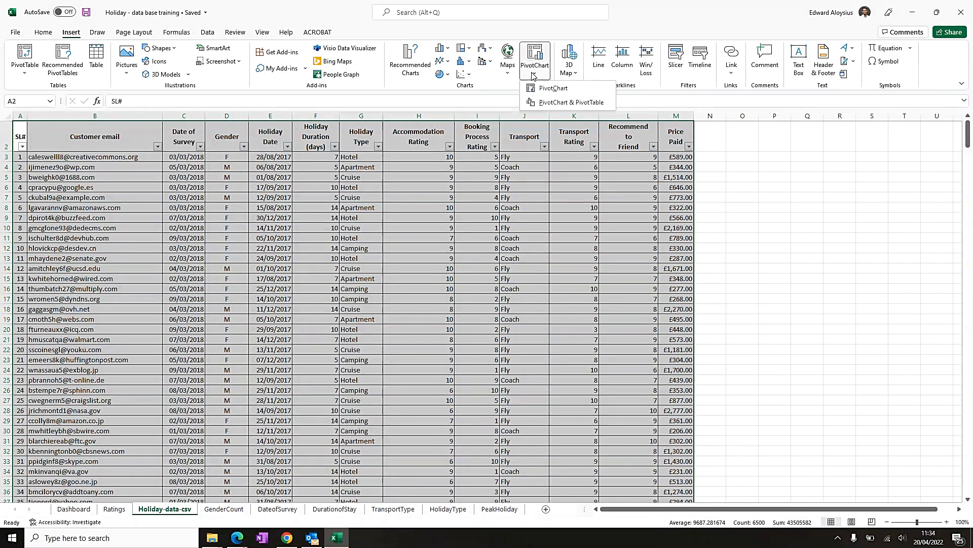
click(560, 103)
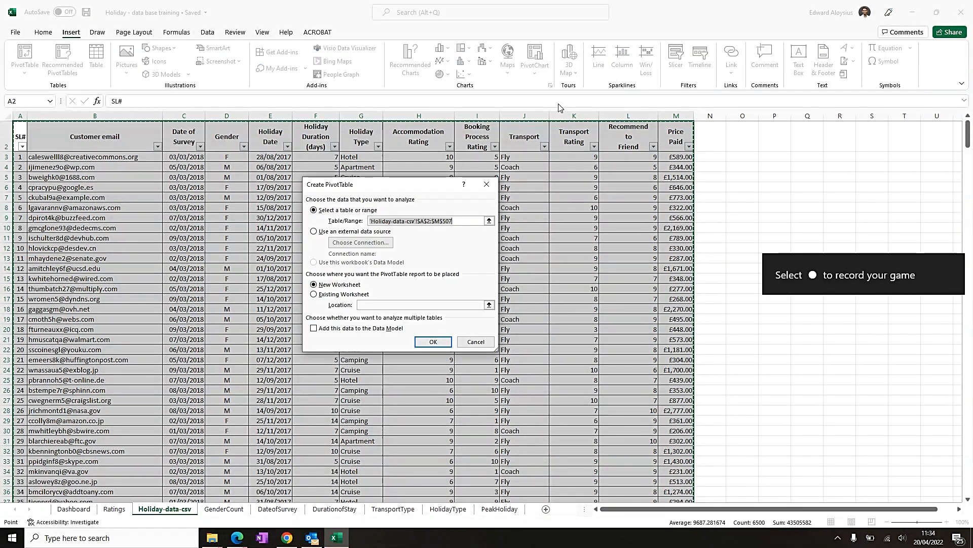
click(433, 341)
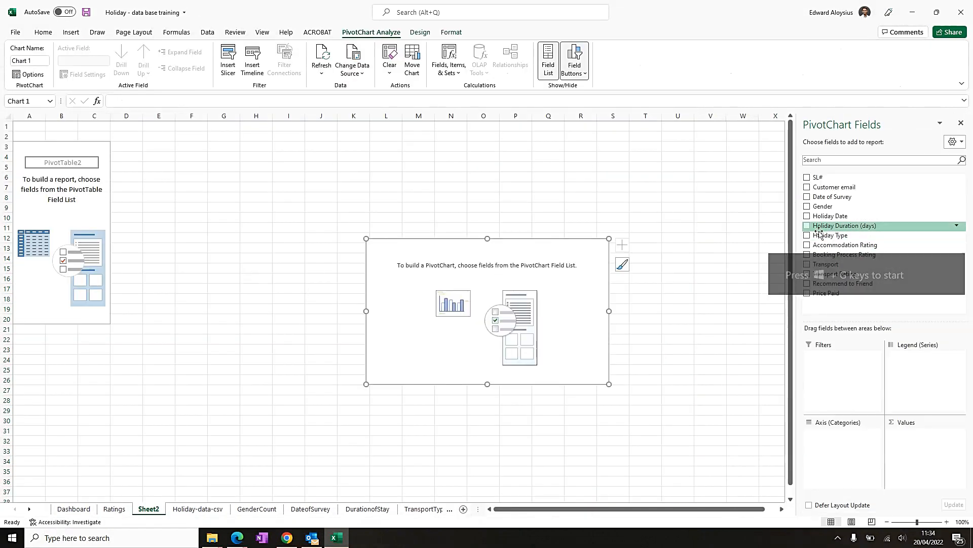
- Build the PivotChart with Gender on the axis, Transport Rating as legend and Count of Gender as values
click(807, 206)
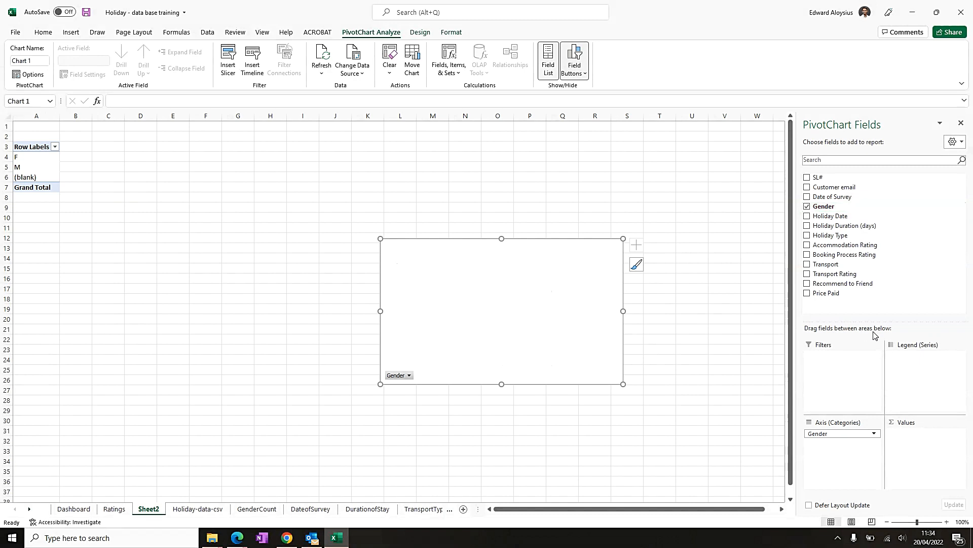
click(809, 275)
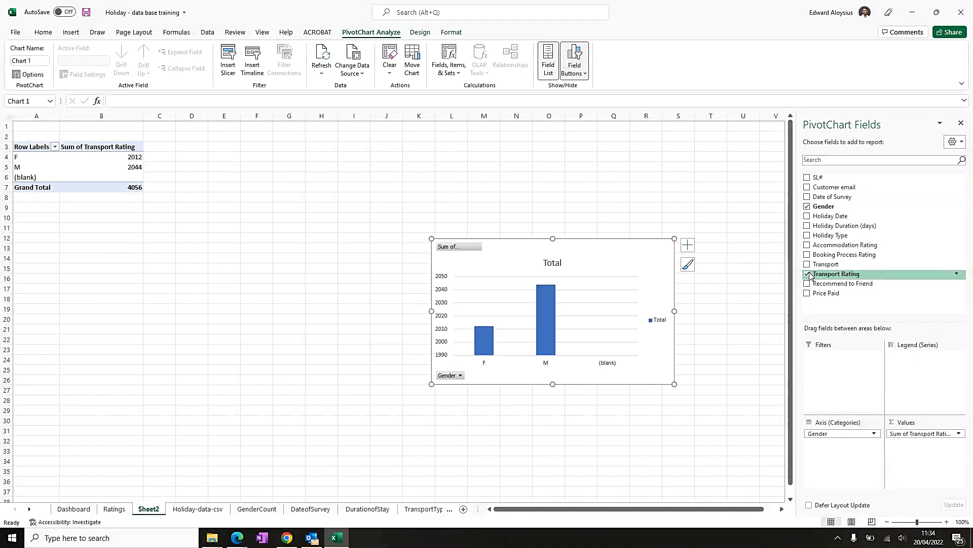
drag(928, 439, 927, 370)
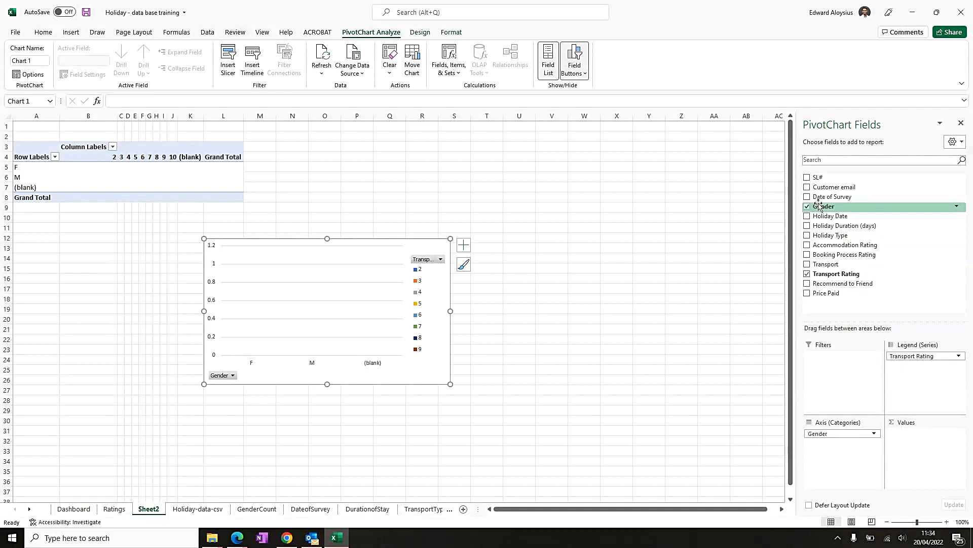
drag(820, 206, 919, 450)
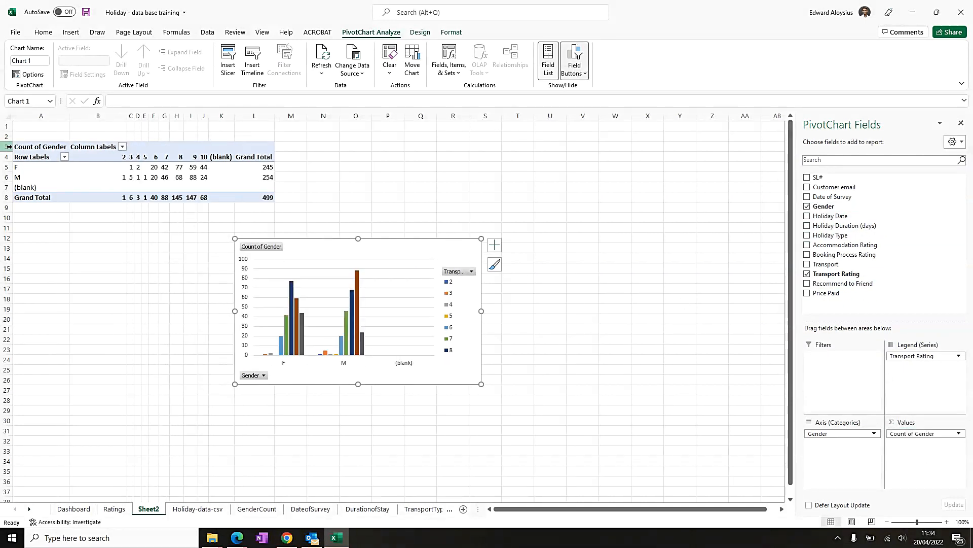
- Filter the gender row labels to exclude (blank)
click(65, 158)
click(31, 292)
click(69, 357)
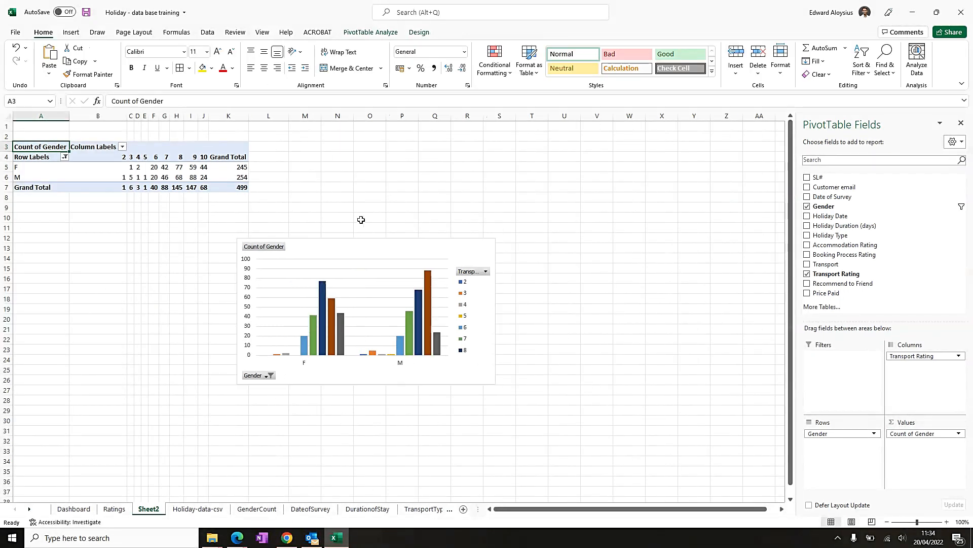
- Move the transport rating chart up beside the pivot table and copy it
click(341, 246)
drag(341, 246, 361, 150)
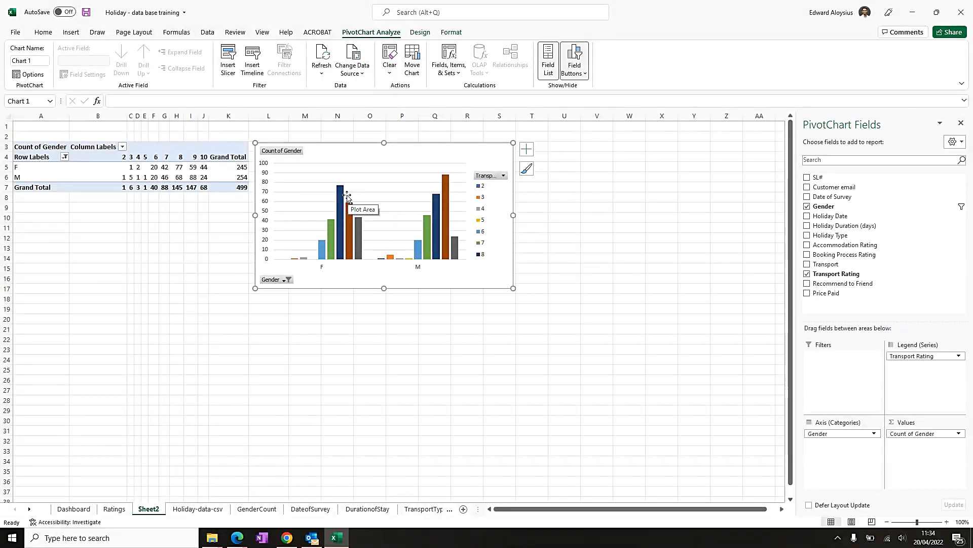
right_click(357, 154)
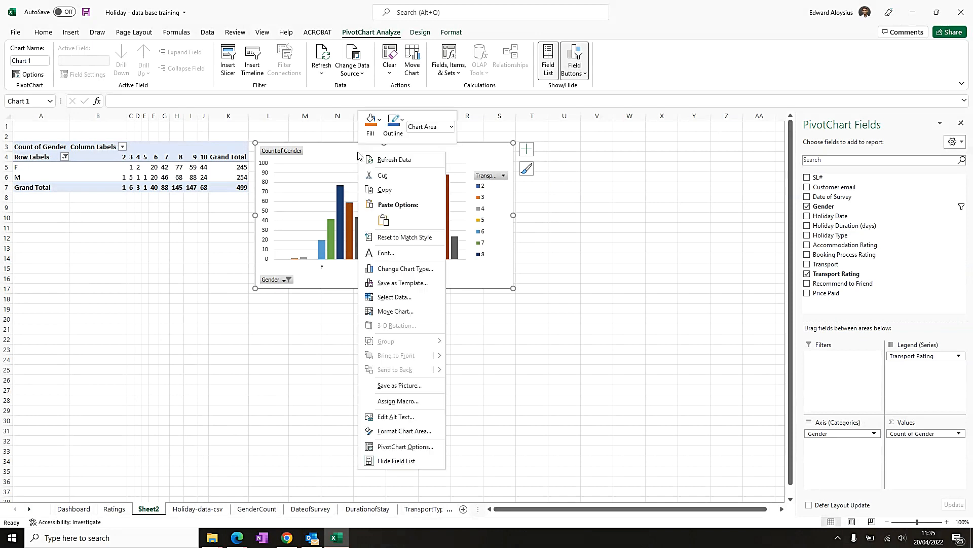
click(388, 191)
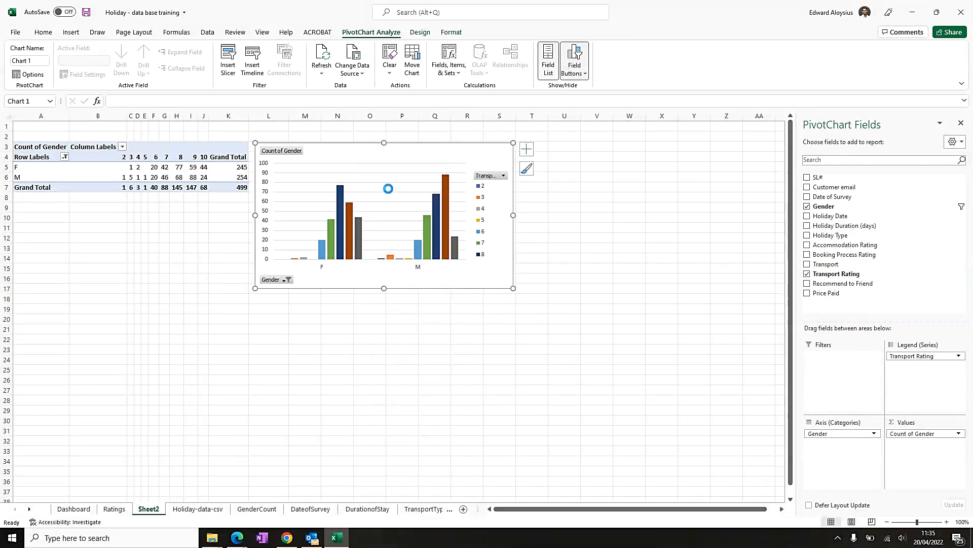
- Paste the transport rating chart on the Ratings sheet below the accommodation chart
click(114, 509)
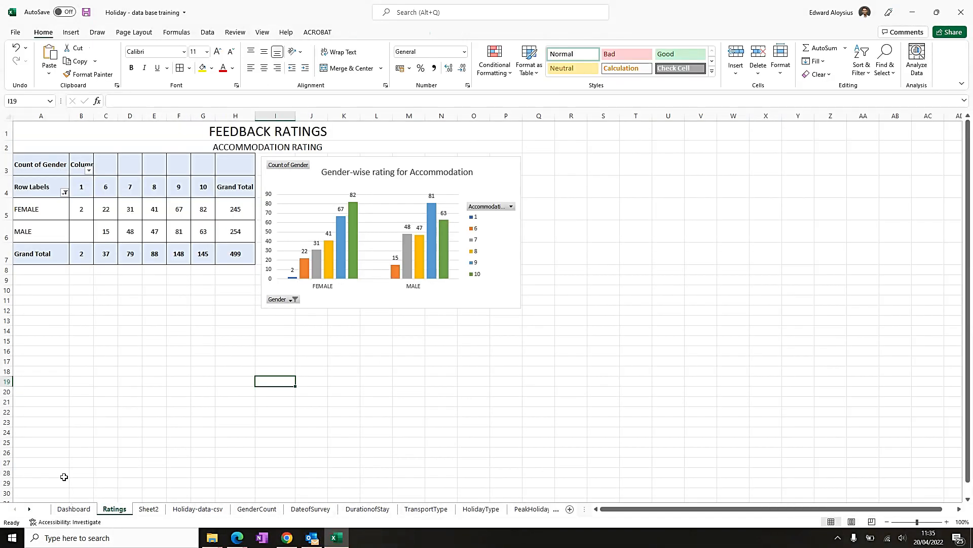
click(281, 333)
key(ctrl+v)
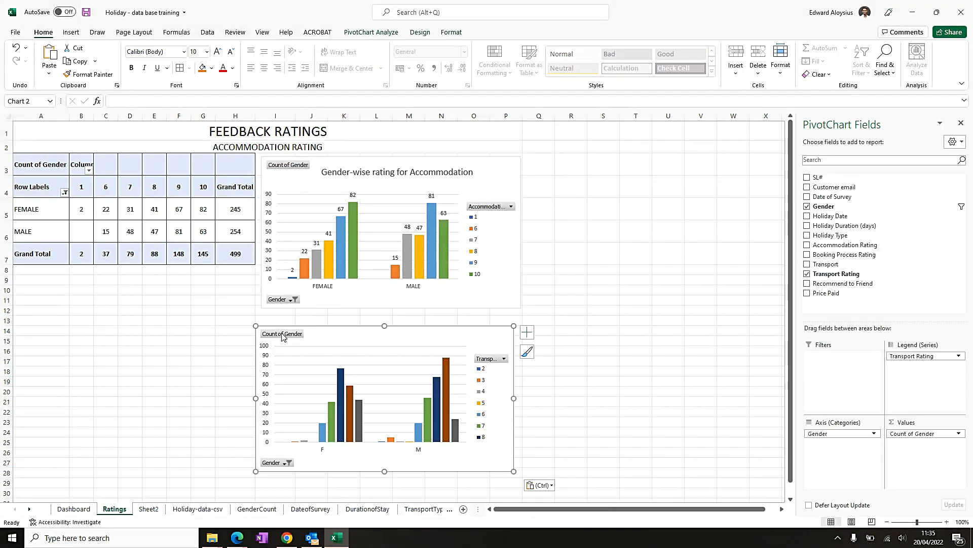
- Move the transport chart aside and paste a copy of the transport rating pivot table from Sheet2 at cell A16 of Ratings
drag(330, 332, 458, 359)
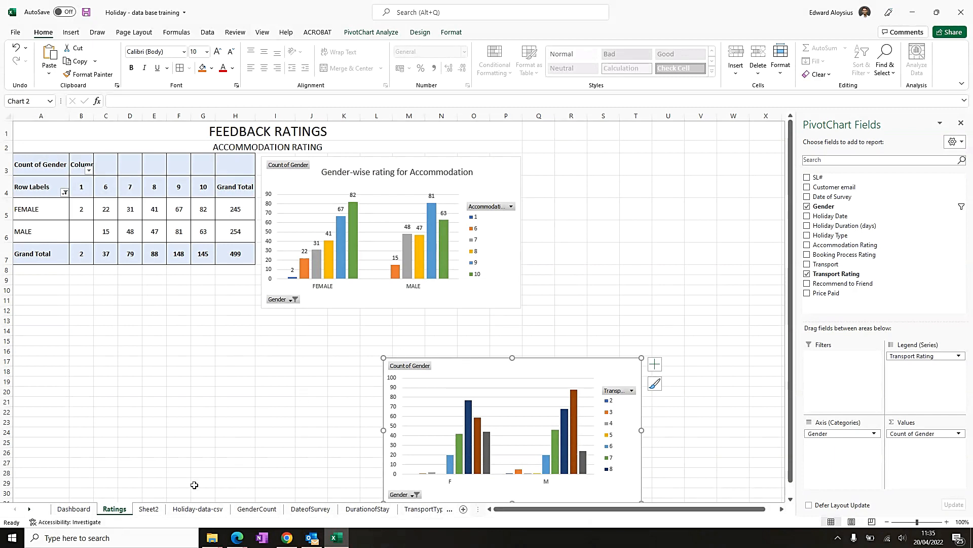
click(148, 509)
click(25, 147)
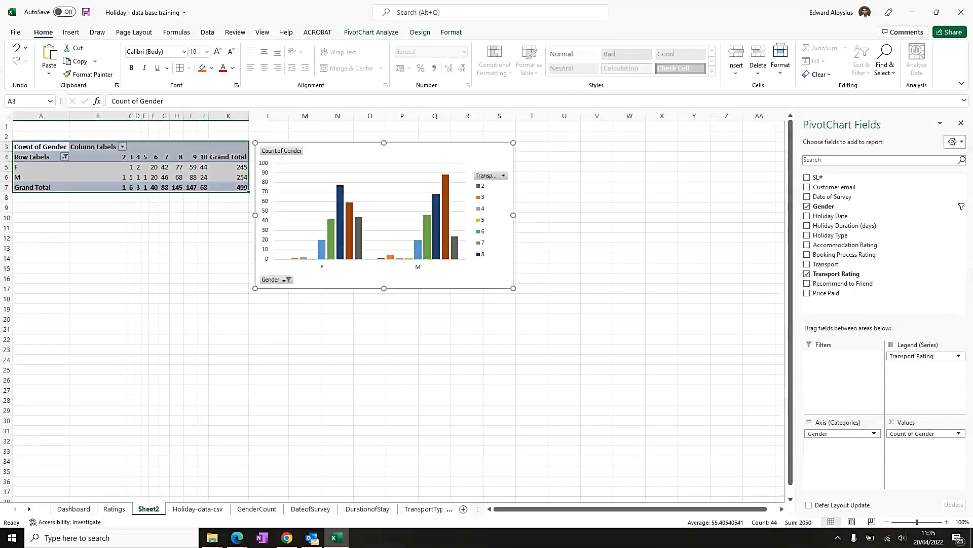
right_click(38, 149)
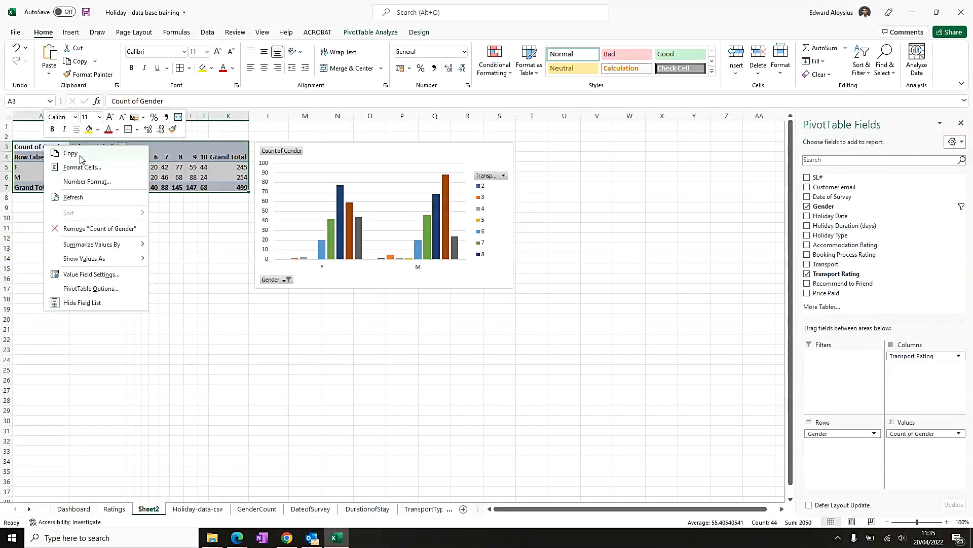
click(81, 153)
click(115, 509)
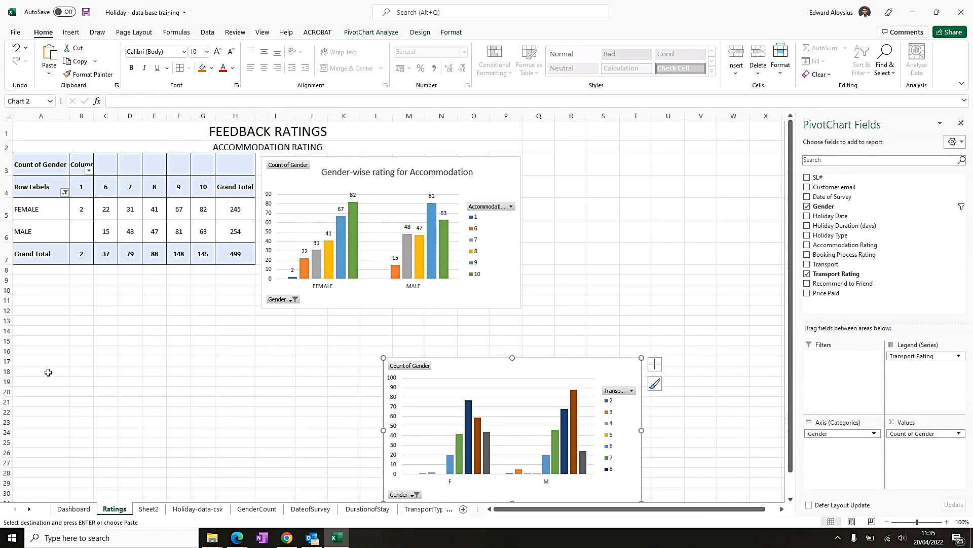
click(35, 362)
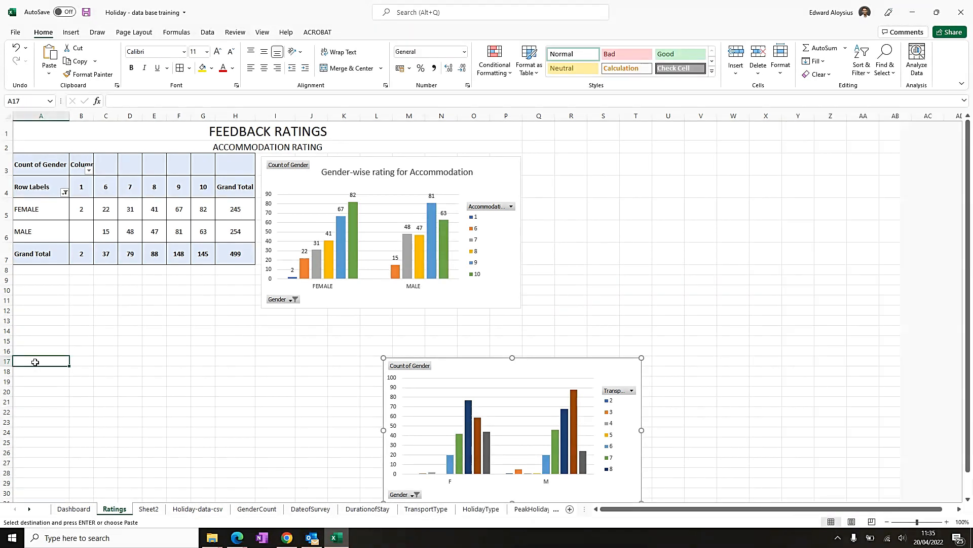
right_click(35, 352)
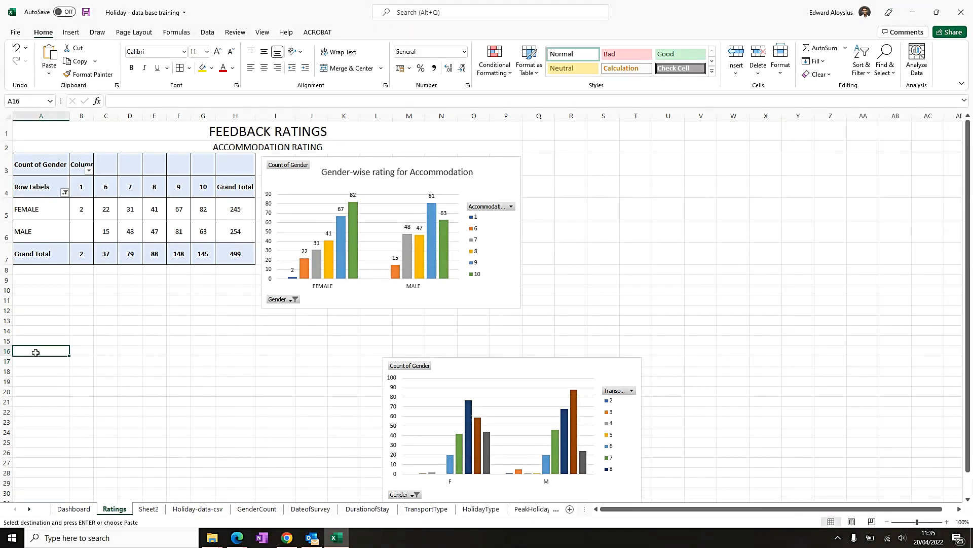
click(63, 123)
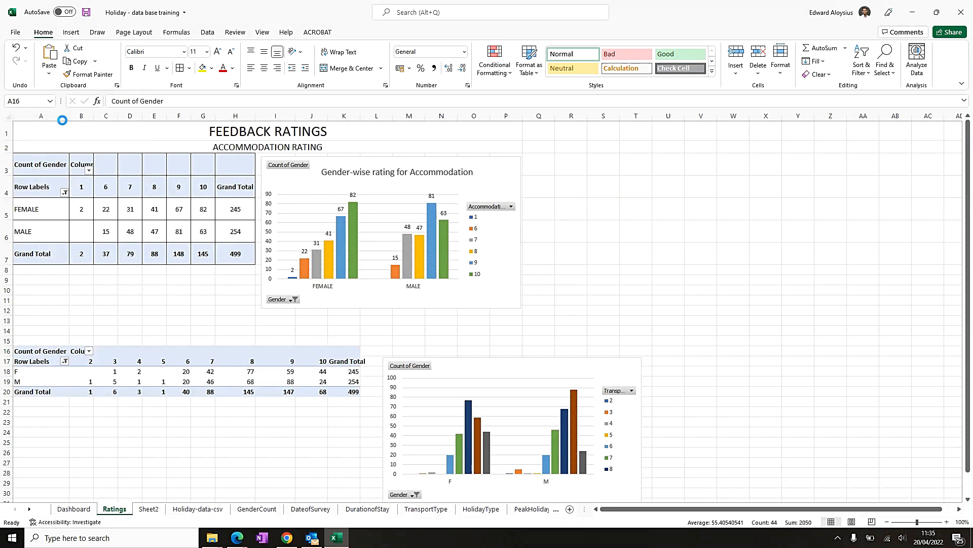
- Merge row 15 across columns A to P and enter the heading TRANSPORTATION RATING
click(334, 340)
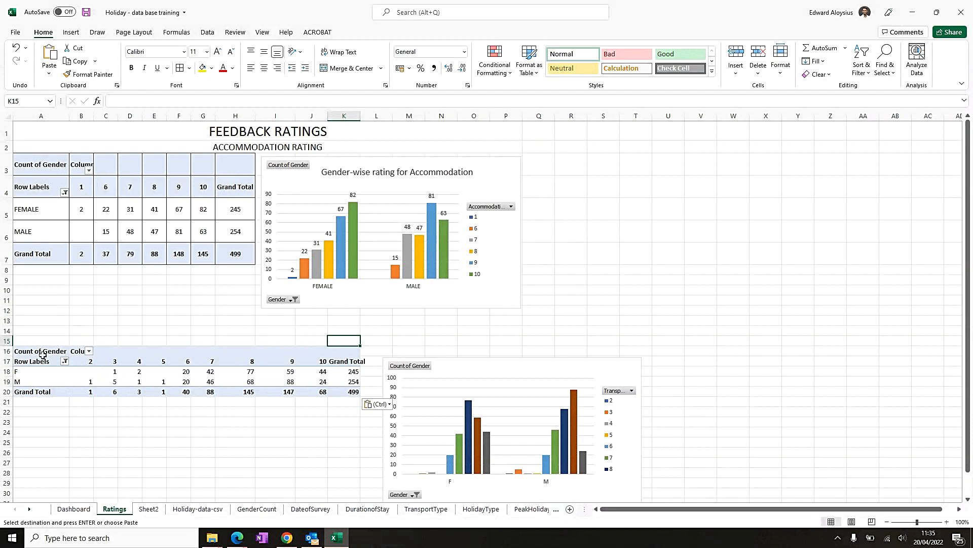
click(232, 148)
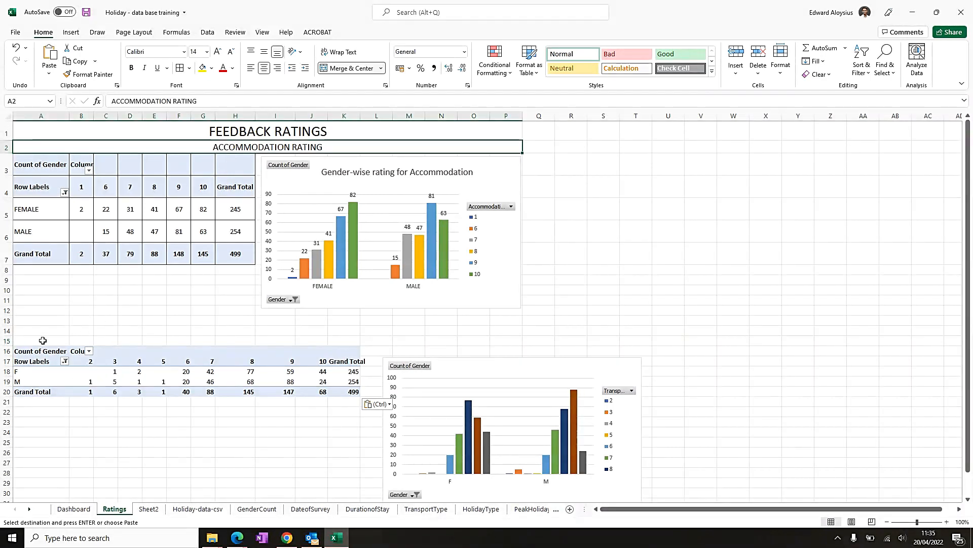
drag(25, 341, 522, 341)
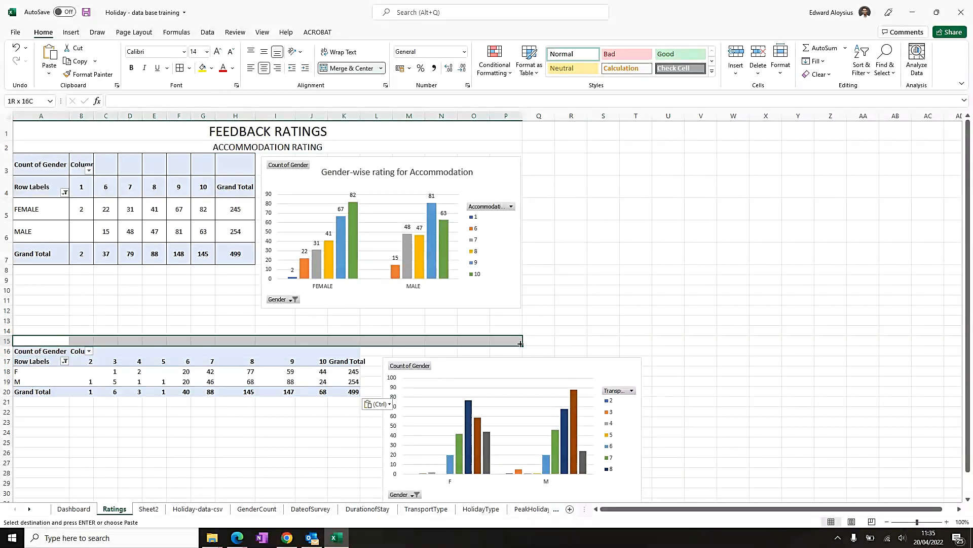
click(350, 68)
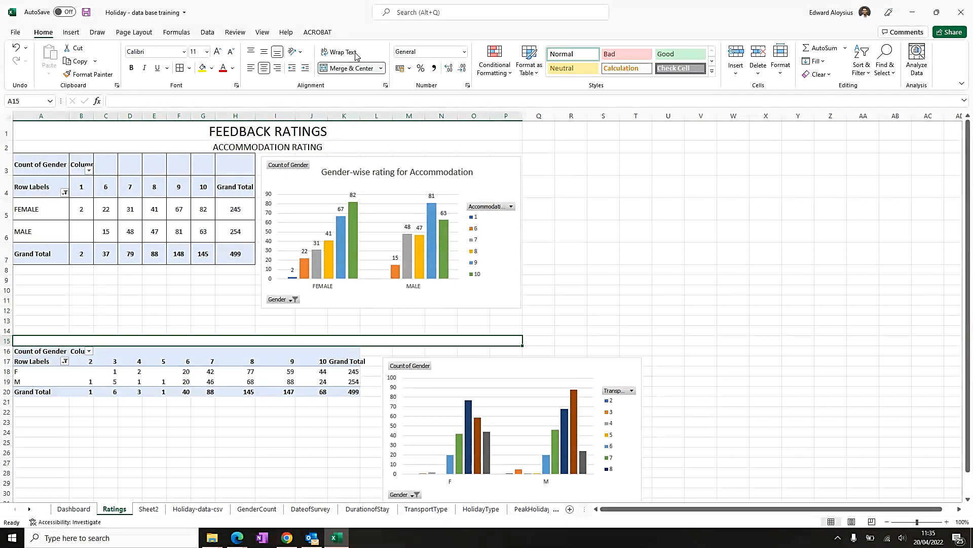
text(gend)
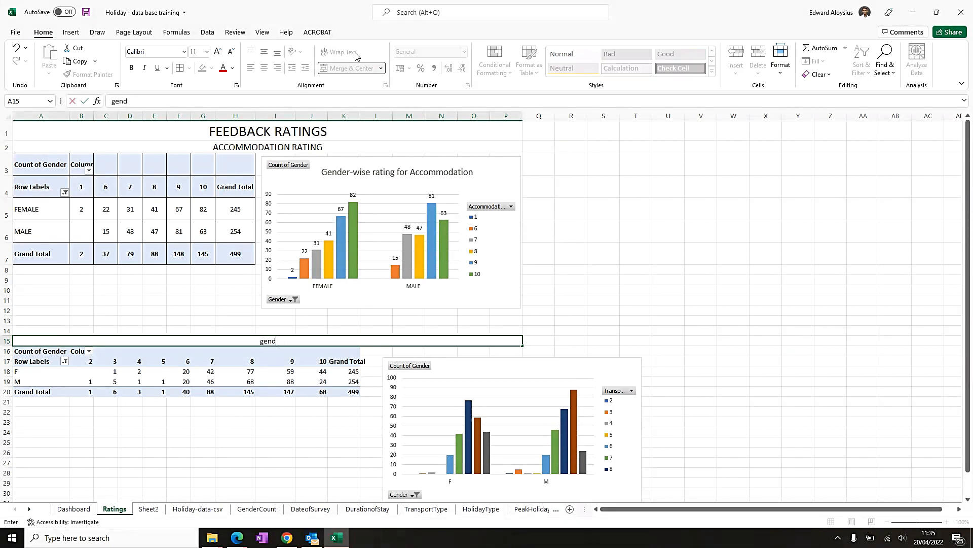
key(BackSpace)
text(RAN)
text(RANSPORTATION)
text( RATING)
key(Return)
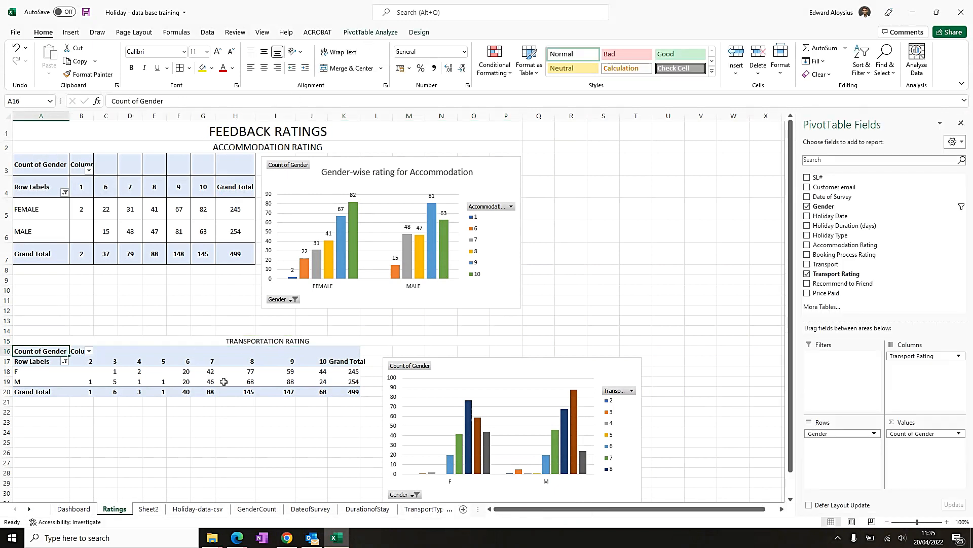
- Delete the two empty rows above the heading and move the transport chart up beside its pivot table
click(155, 351)
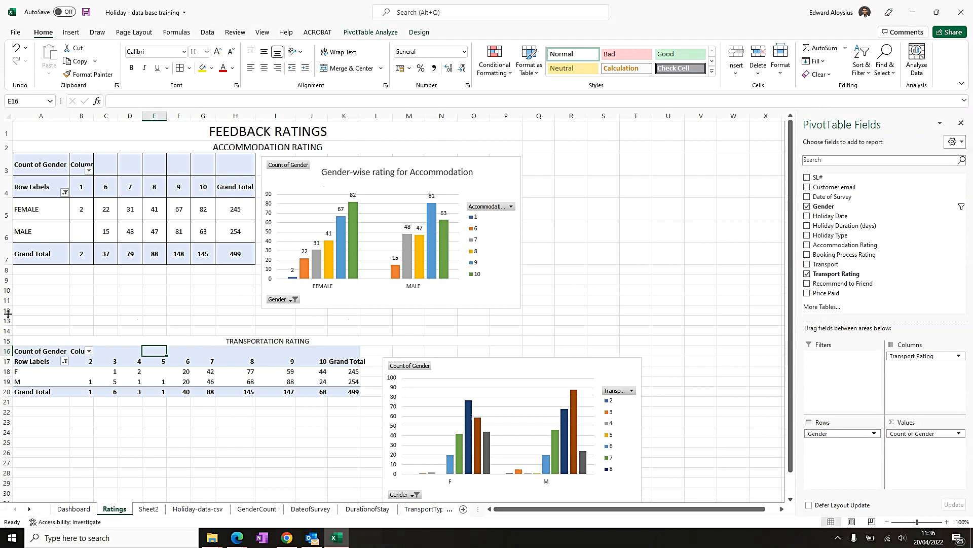
drag(5, 319, 5, 330)
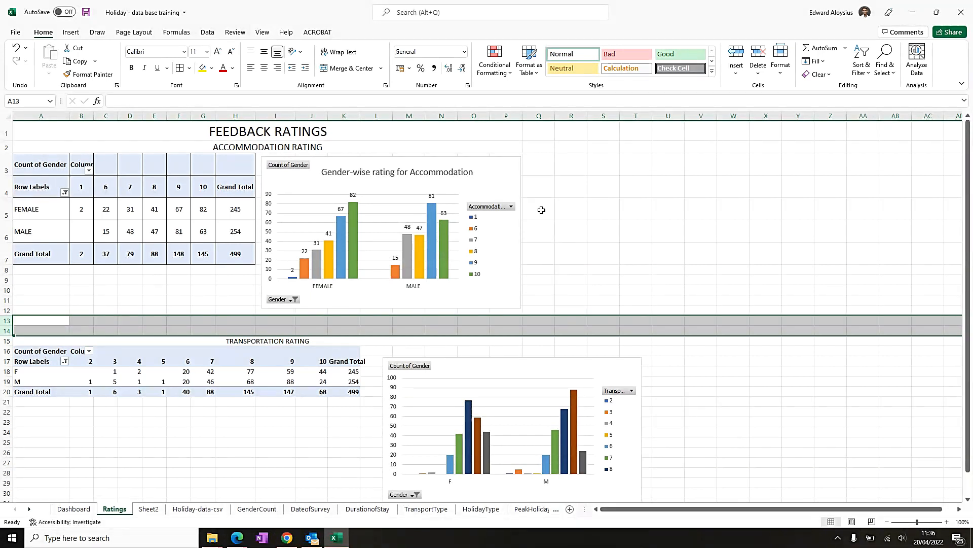
key(ctrl+minus)
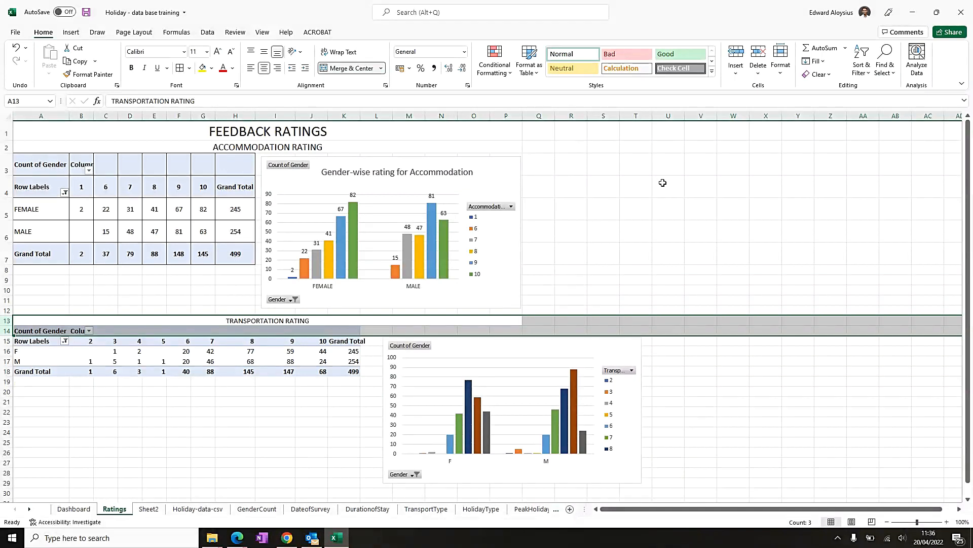
click(715, 280)
drag(484, 351, 469, 342)
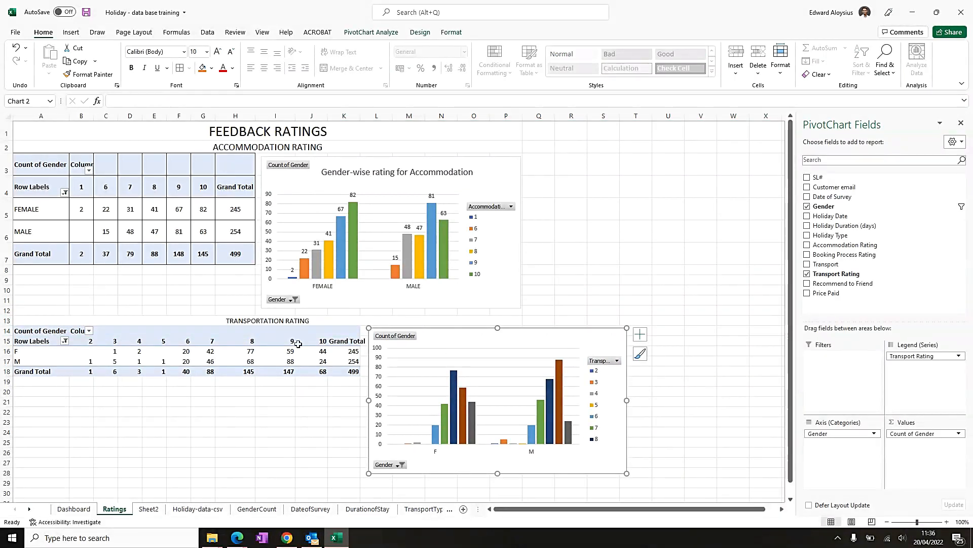
- Widen the Grand Total column to fit and center-align the transport pivot table cells
drag(347, 340, 346, 371)
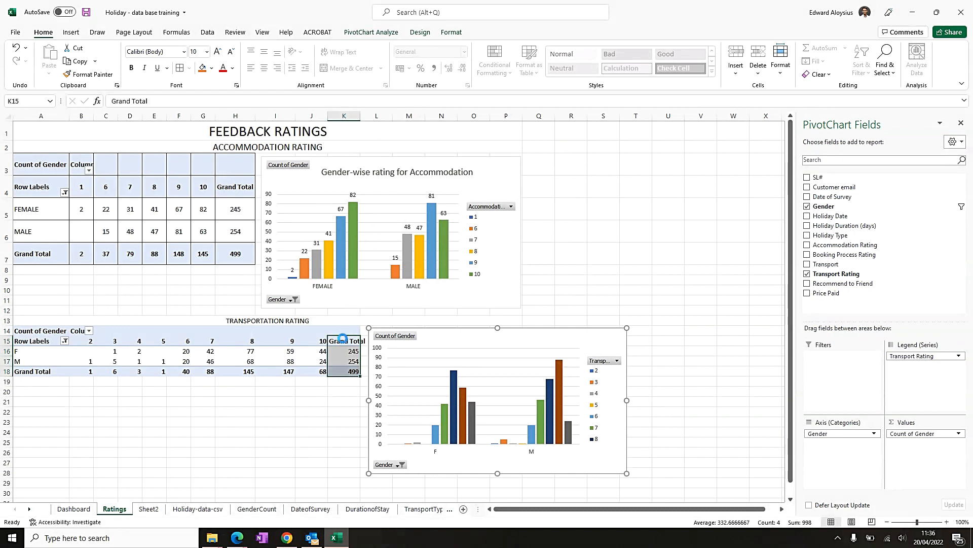
double_click(359, 119)
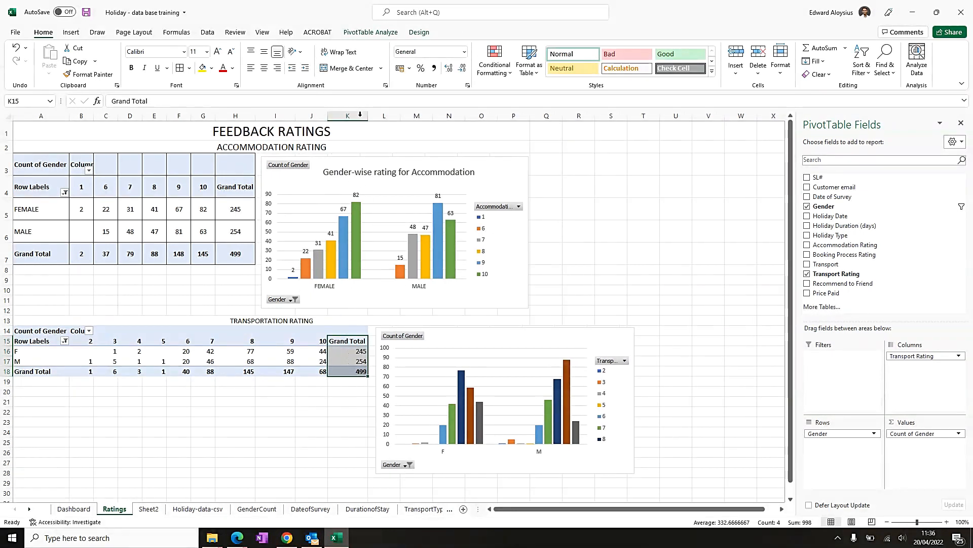
drag(43, 331, 361, 373)
click(264, 69)
click(220, 436)
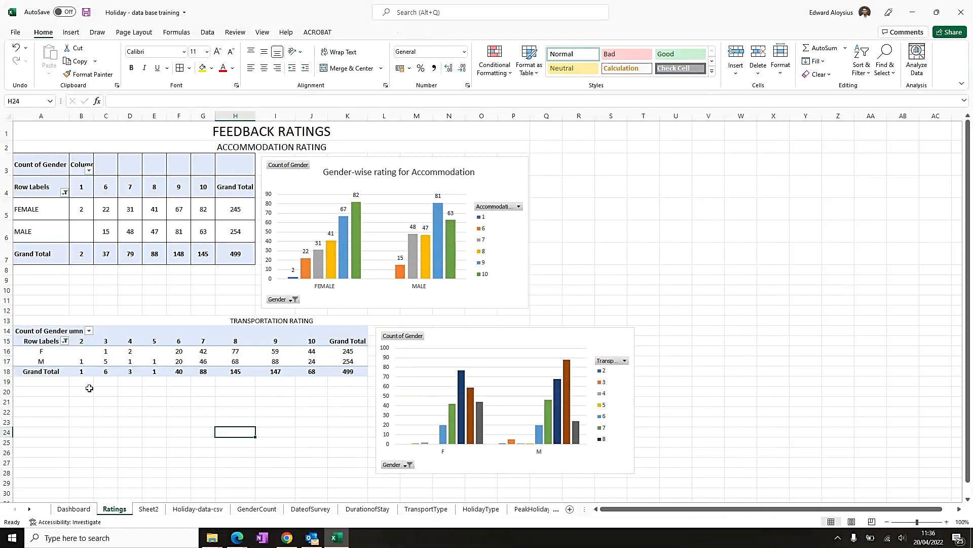
- Adjust row heights, making the transport pivot table rows taller and the heading and accommodation header rows shorter
drag(7, 331, 6, 377)
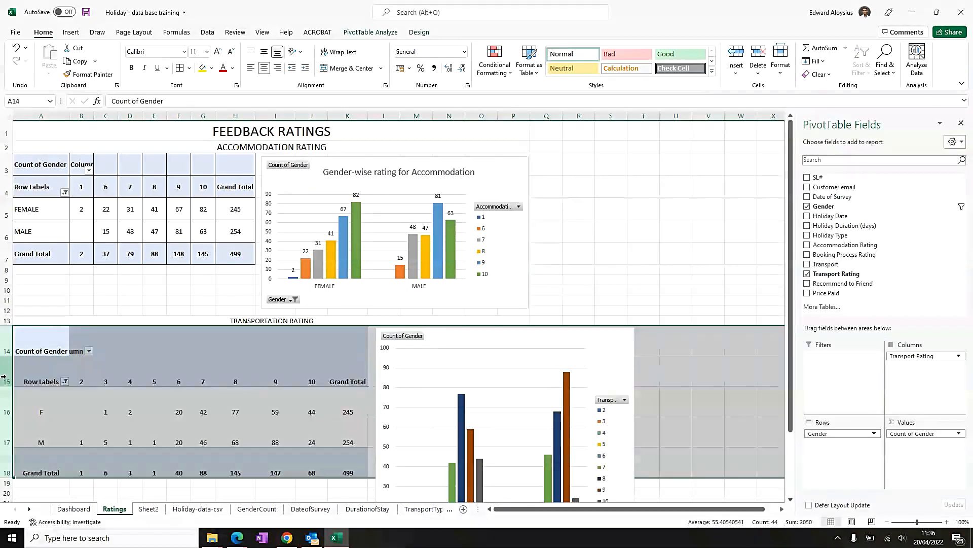
click(553, 332)
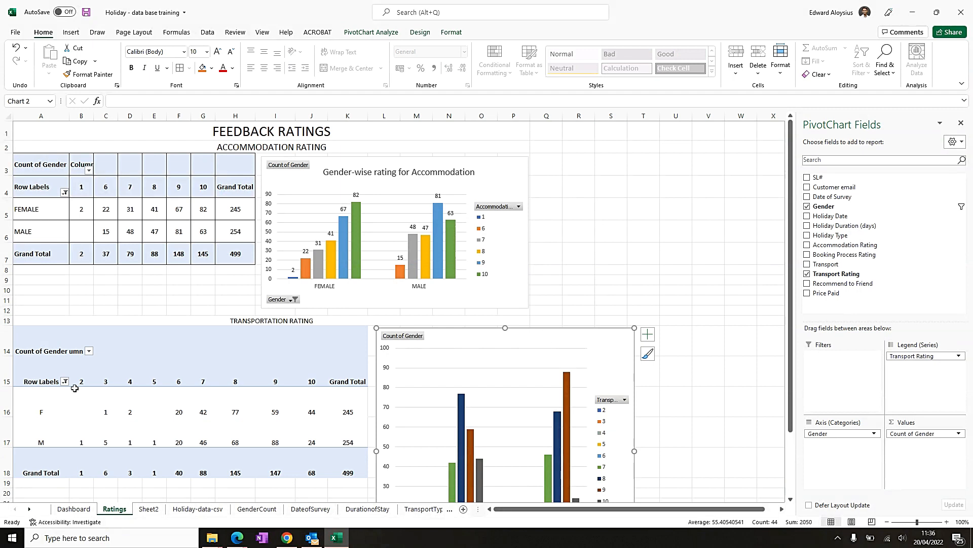
click(111, 352)
drag(3, 355, 2, 336)
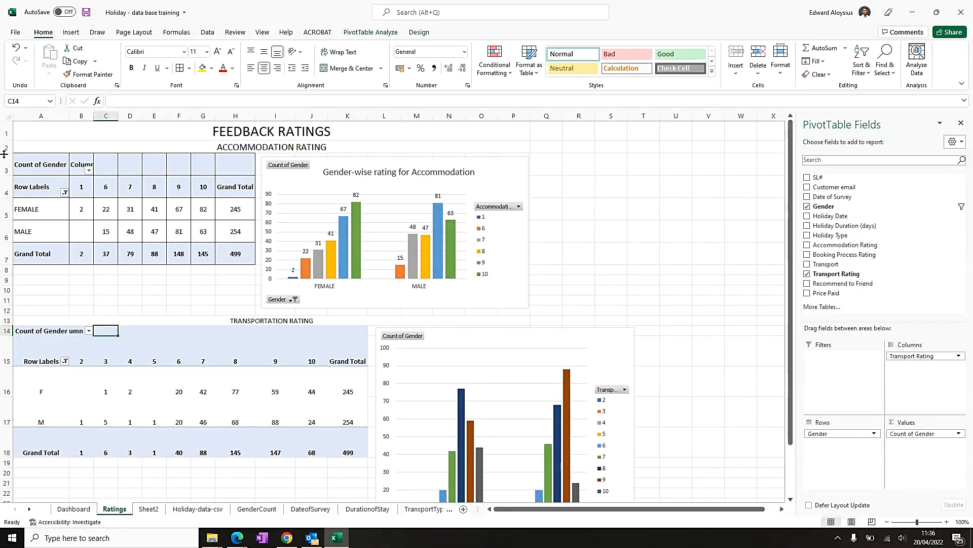
drag(3, 173, 4, 161)
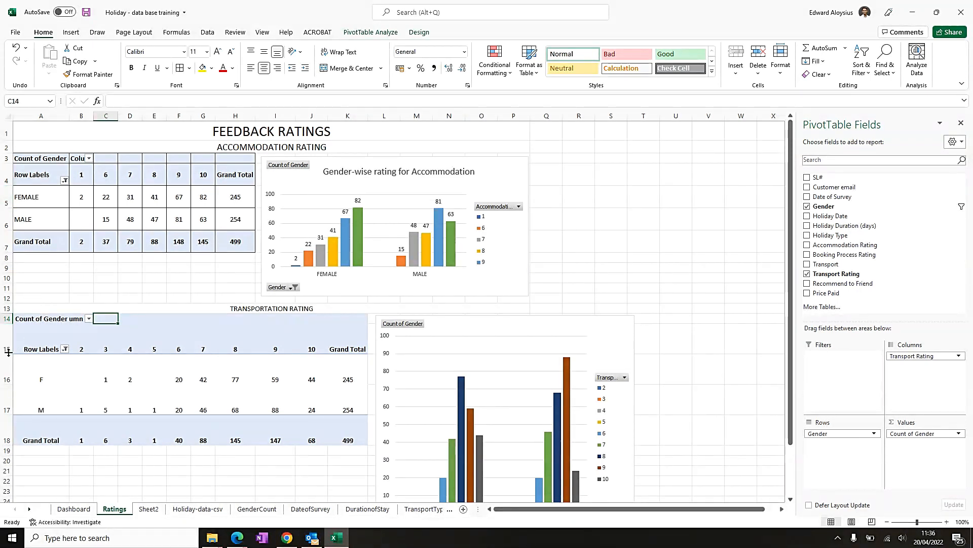
- Apply all borders and middle vertical alignment to the transport pivot table
click(29, 328)
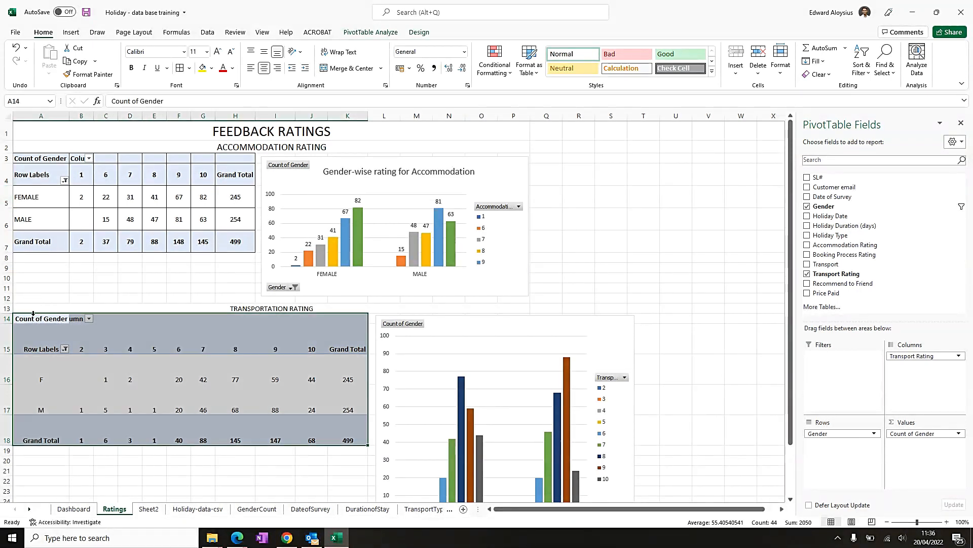
click(180, 69)
click(264, 52)
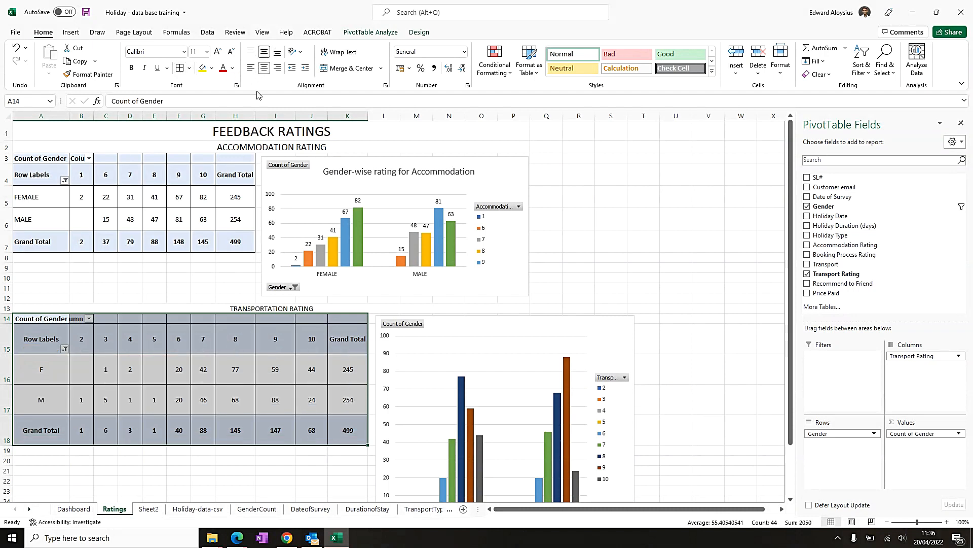
- Resize the transport chart to match the height of the pivot table beside it
click(526, 332)
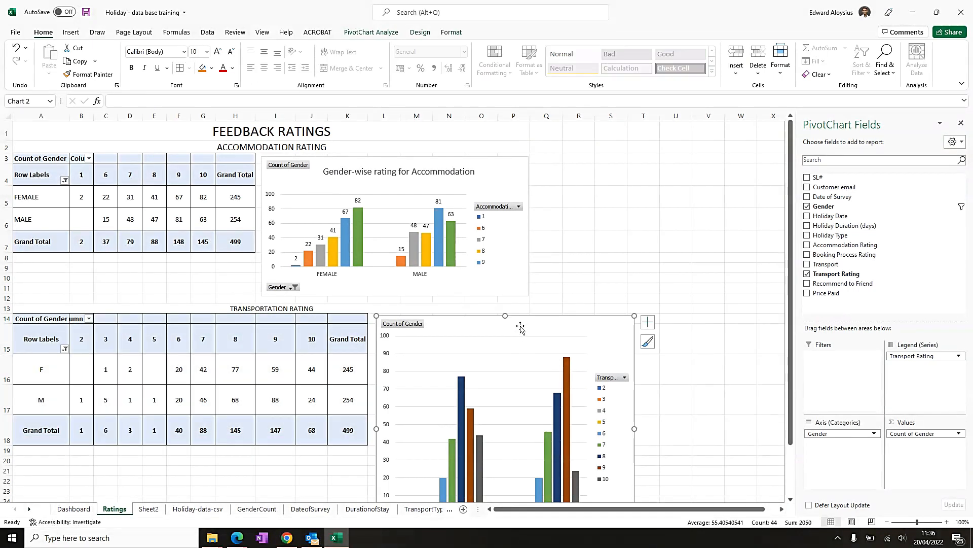
scroll(484, 412, down, 3)
drag(507, 393, 510, 328)
drag(635, 245, 620, 245)
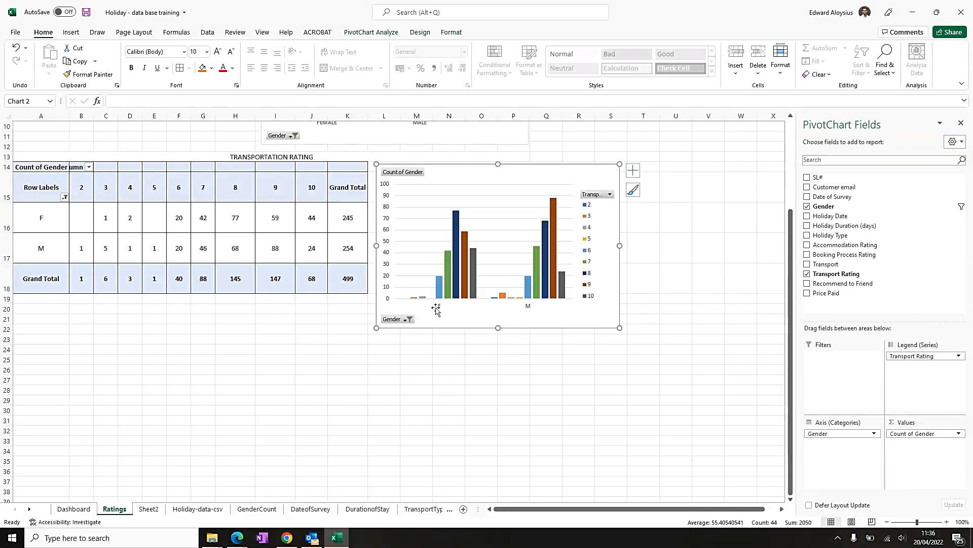
- Rename the transport table's gender row labels to FEMALE and MALE
click(41, 215)
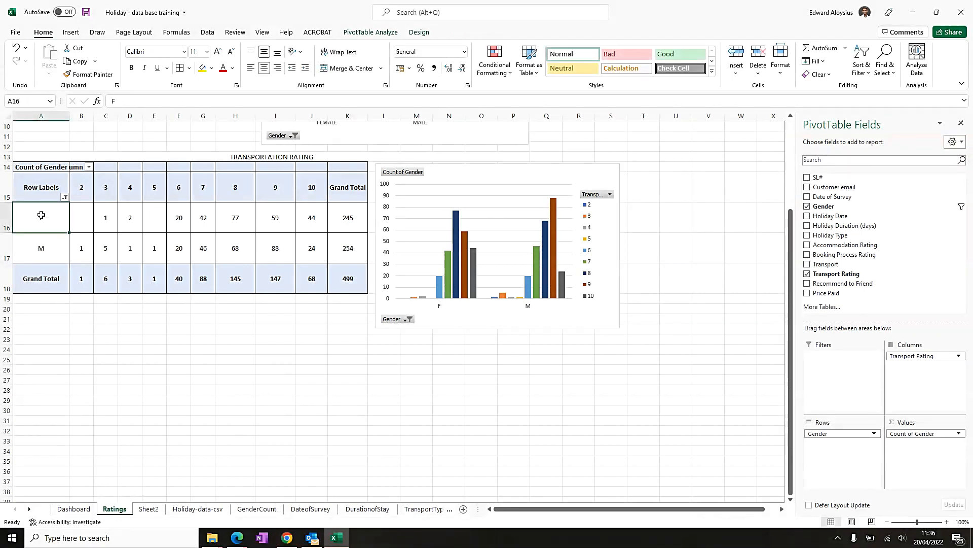
text(fe)
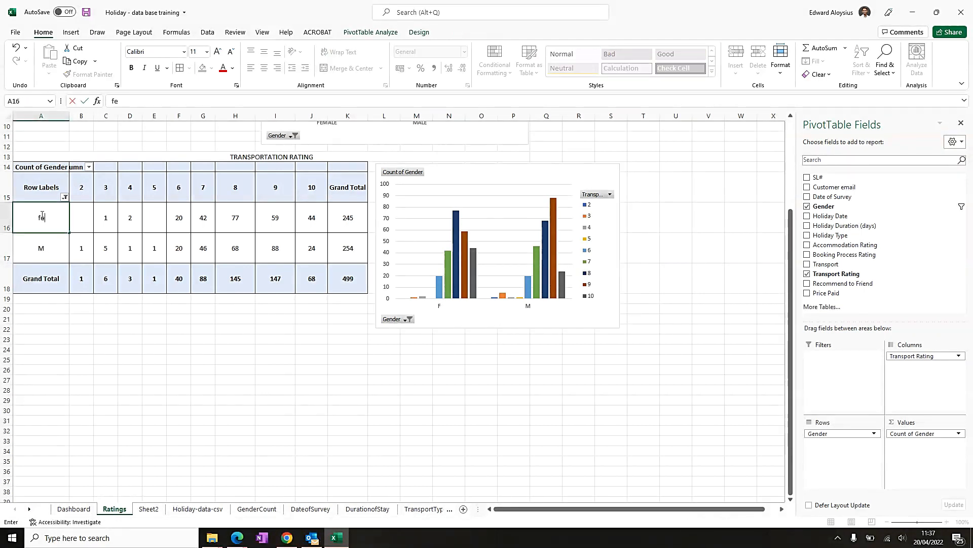
text(male)
key(Return)
text(MALE)
key(Return)
scroll(23, 230, up, 3)
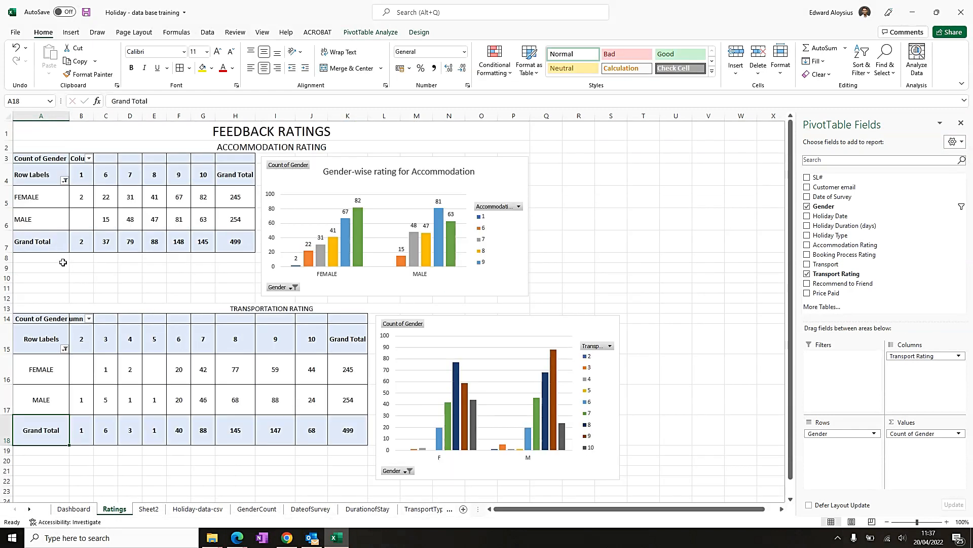
- Increase the accommodation table's font size to 14 for the data rows and 12 for the header row
drag(42, 198, 232, 232)
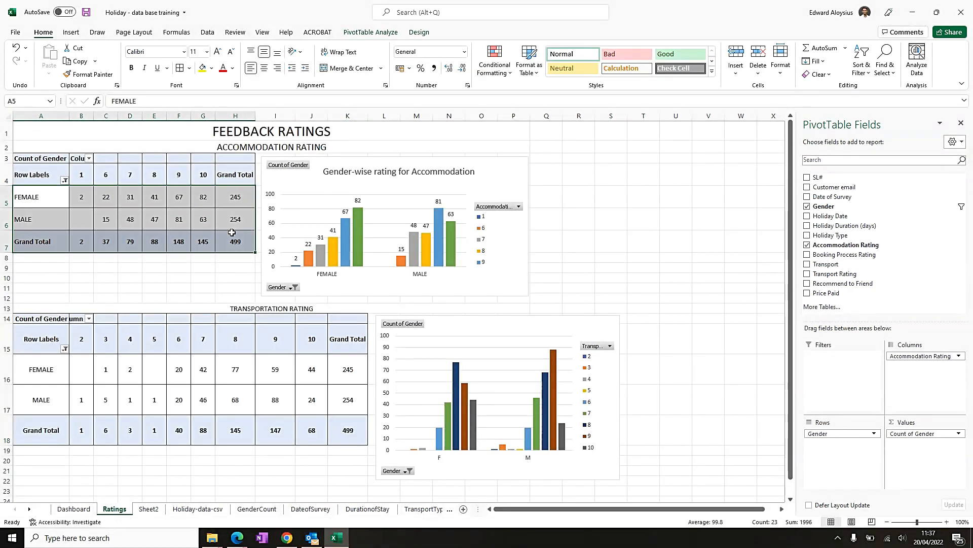
click(217, 53)
click(217, 52)
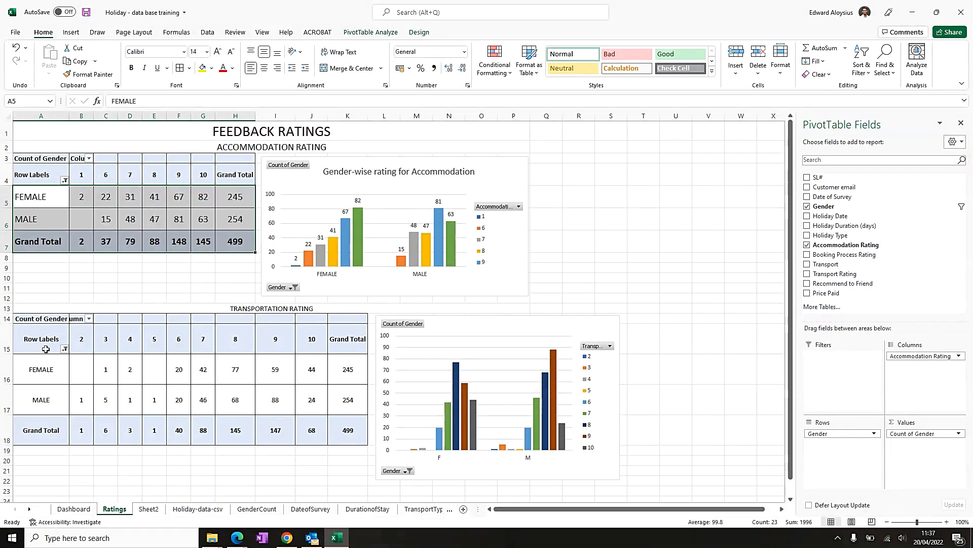
drag(42, 172, 233, 175)
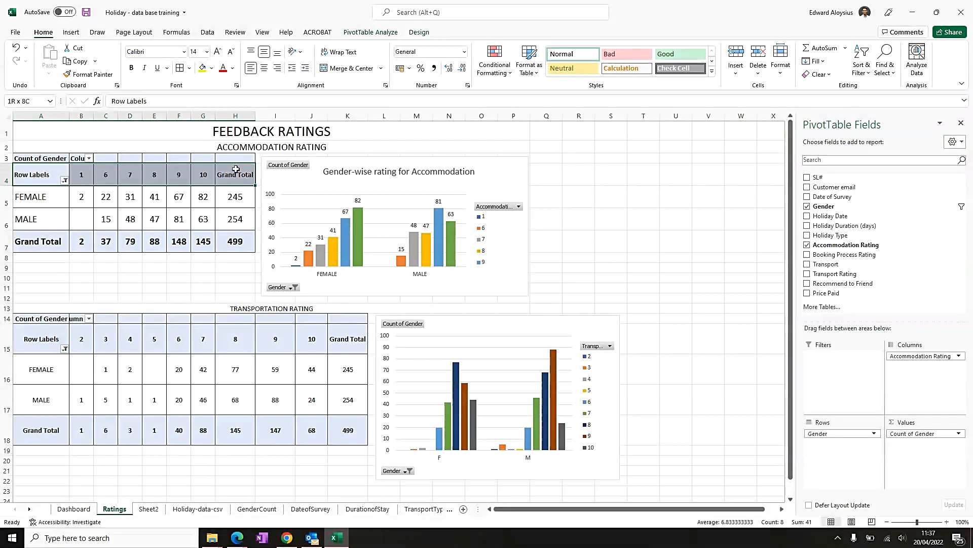
click(218, 52)
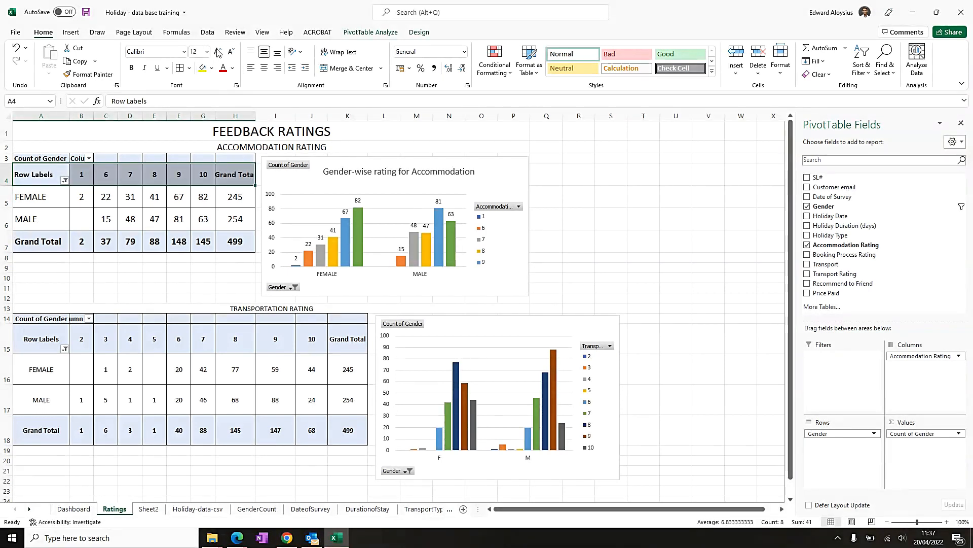
- Increase the transport table's font size to 14 for the data rows and 12 for the header row
click(50, 345)
drag(46, 373, 347, 415)
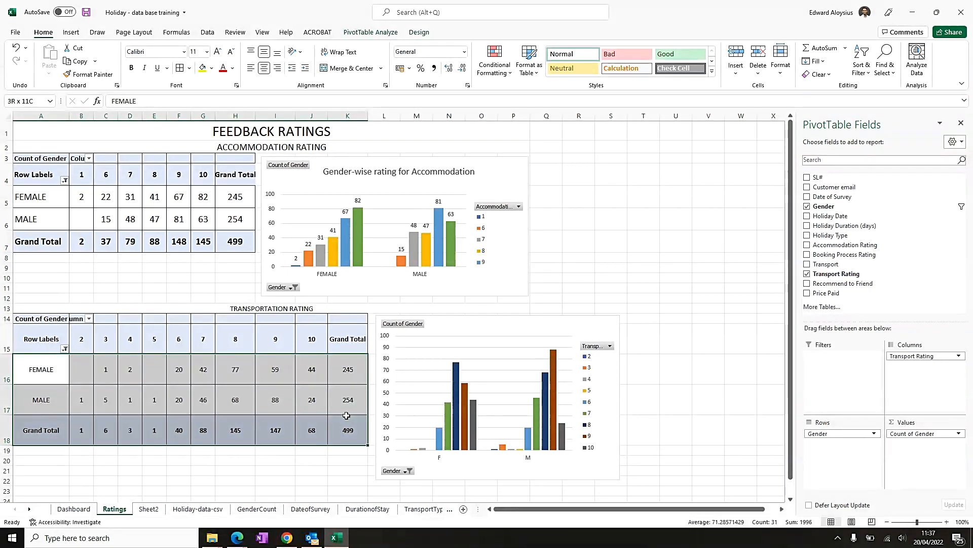
click(218, 53)
click(218, 53)
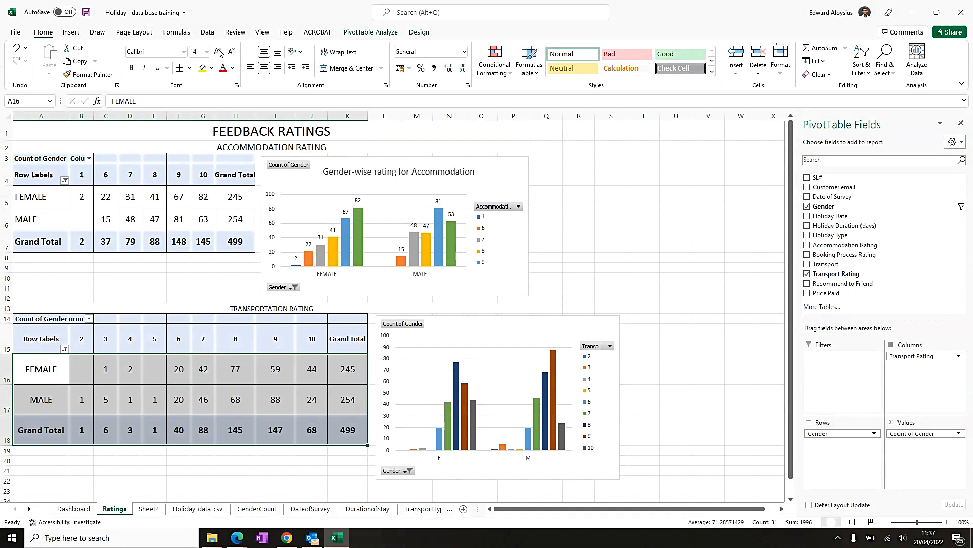
drag(57, 340, 339, 339)
click(218, 53)
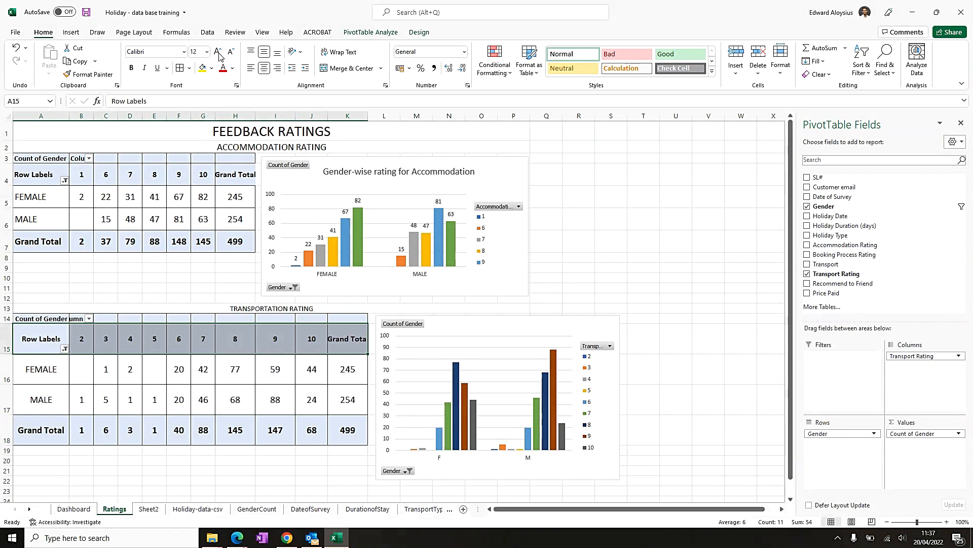
- Enlarge the TRANSPORTATION RATING heading to font size 14 to match the accommodation heading
click(274, 147)
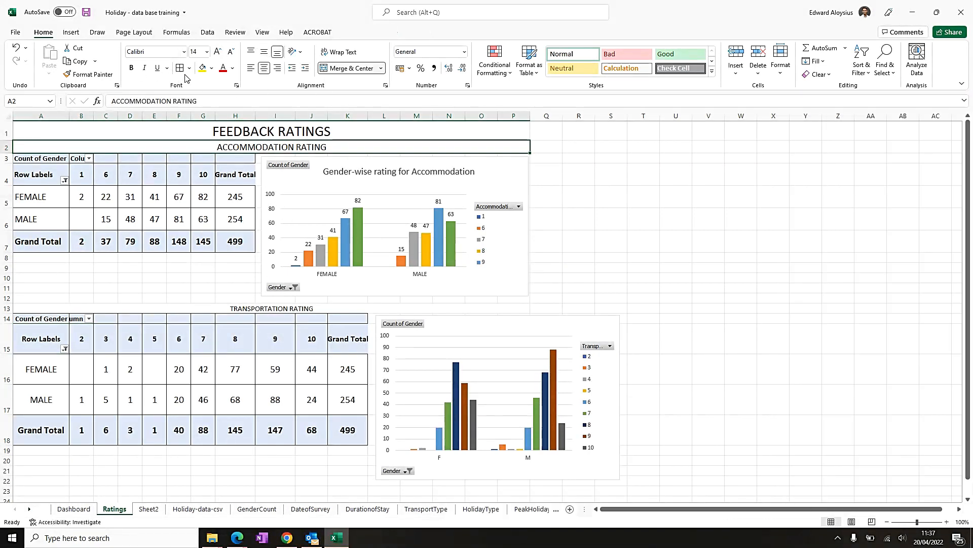
click(264, 307)
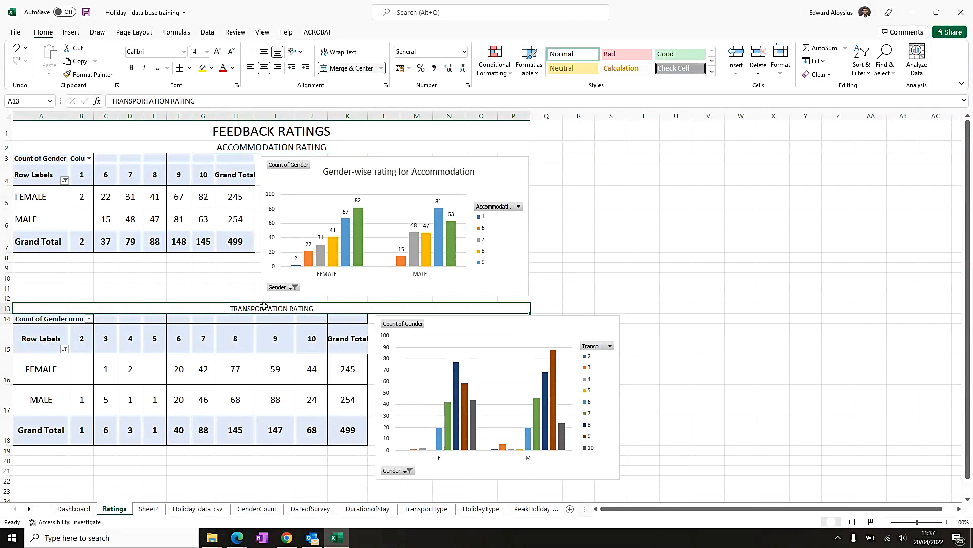
click(216, 53)
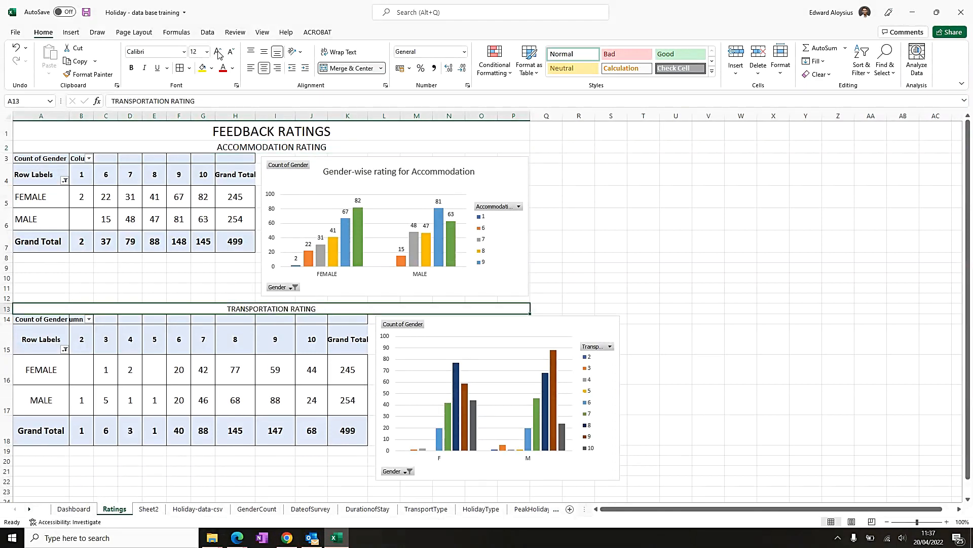
click(218, 53)
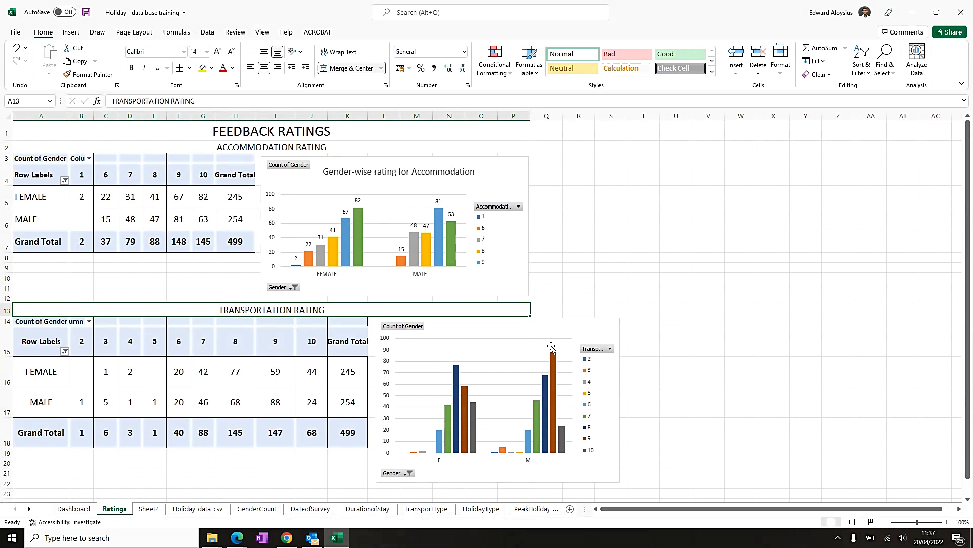
- Wrap the Grand Total header text in the transport pivot table
scroll(499, 349, down, 3)
click(351, 188)
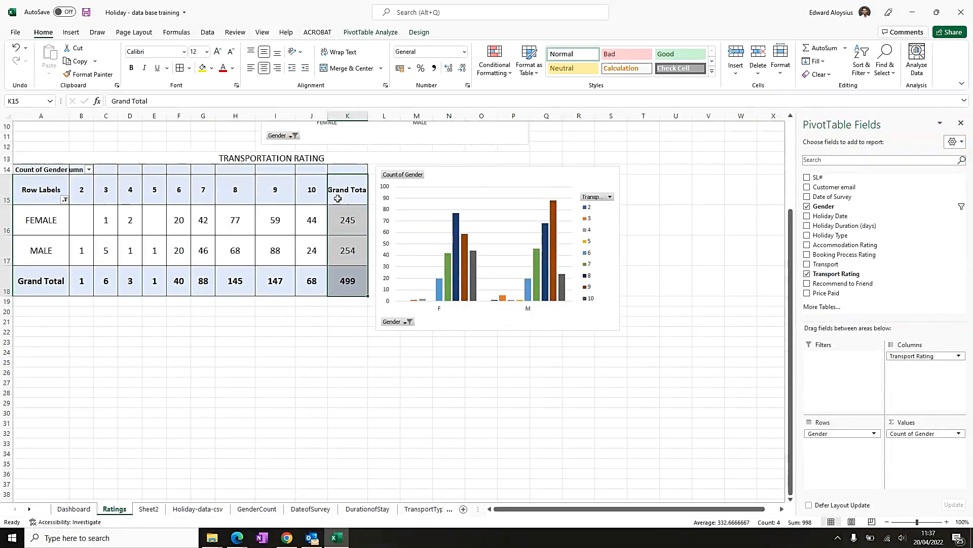
click(338, 198)
click(341, 53)
click(432, 389)
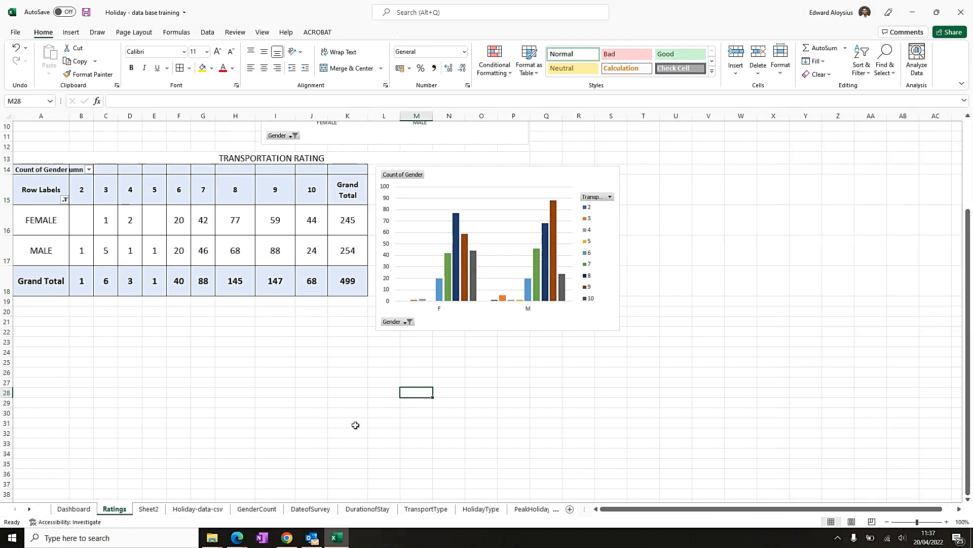
- Wrap the Grand Total header text in the accommodation pivot table
scroll(330, 380, up, 3)
click(241, 178)
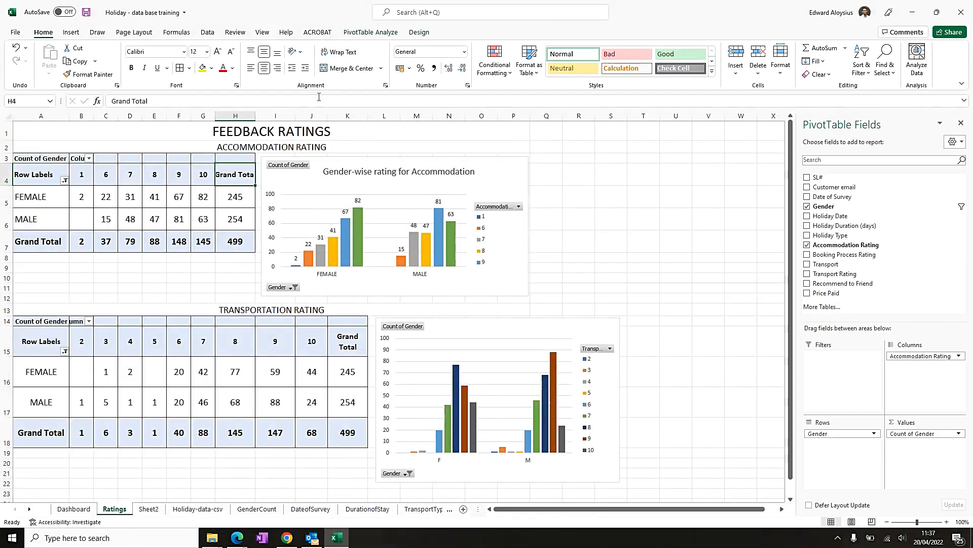
click(339, 53)
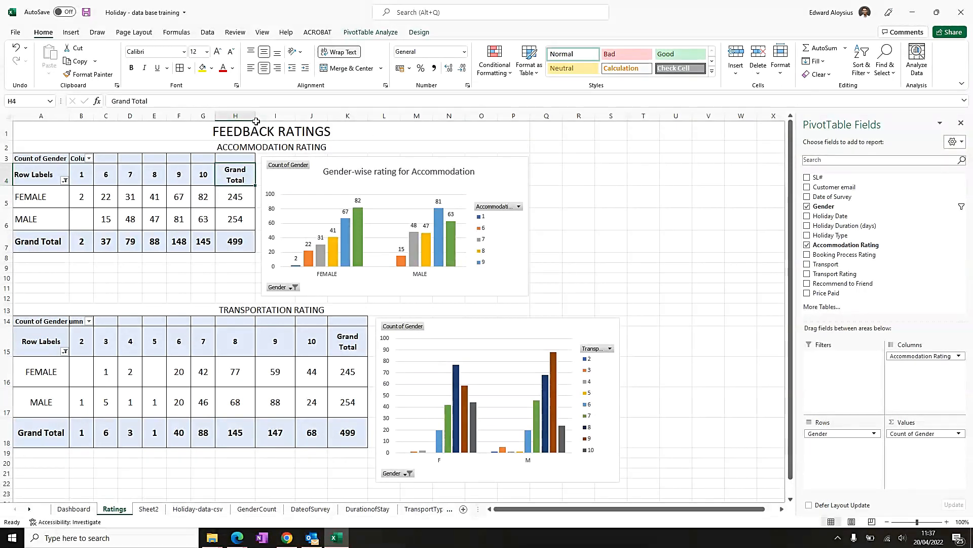
scroll(129, 452, down, 3)
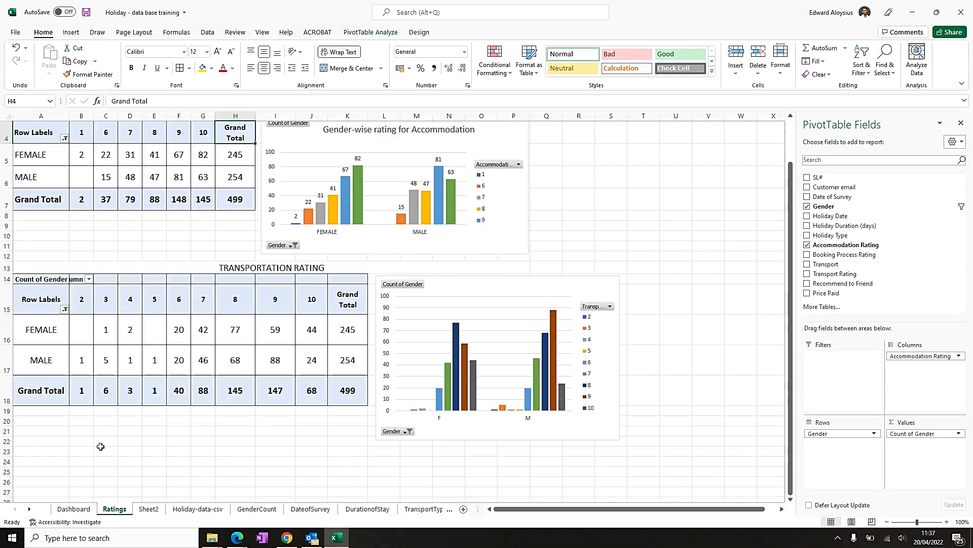
scroll(112, 323, down, 2)
scroll(235, 355, up, 5)
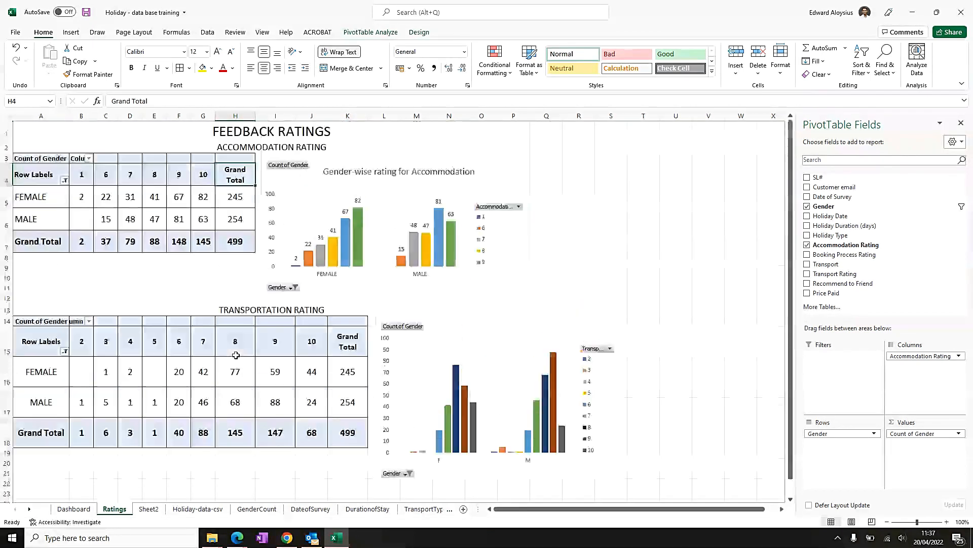
click(281, 306)
click(303, 147)
scroll(202, 290, down, 2)
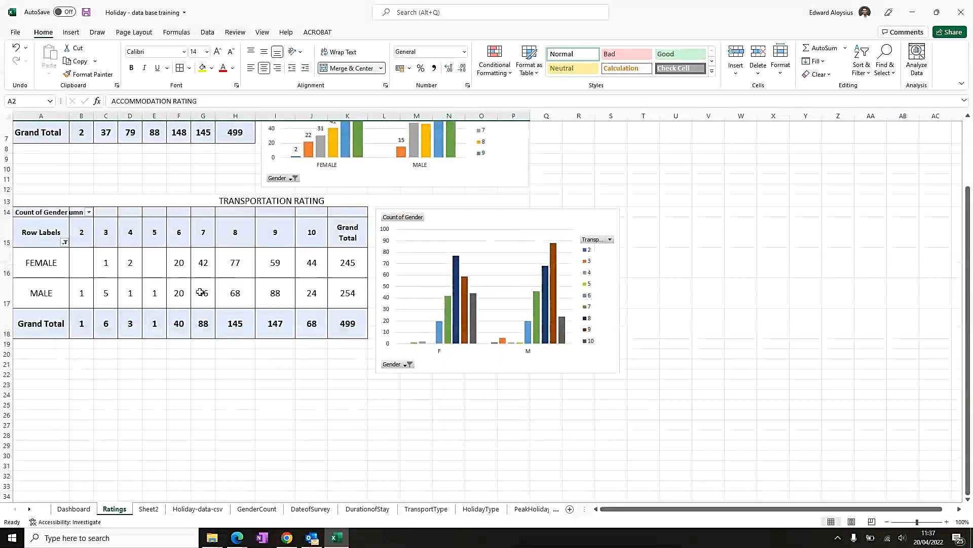
click(484, 366)
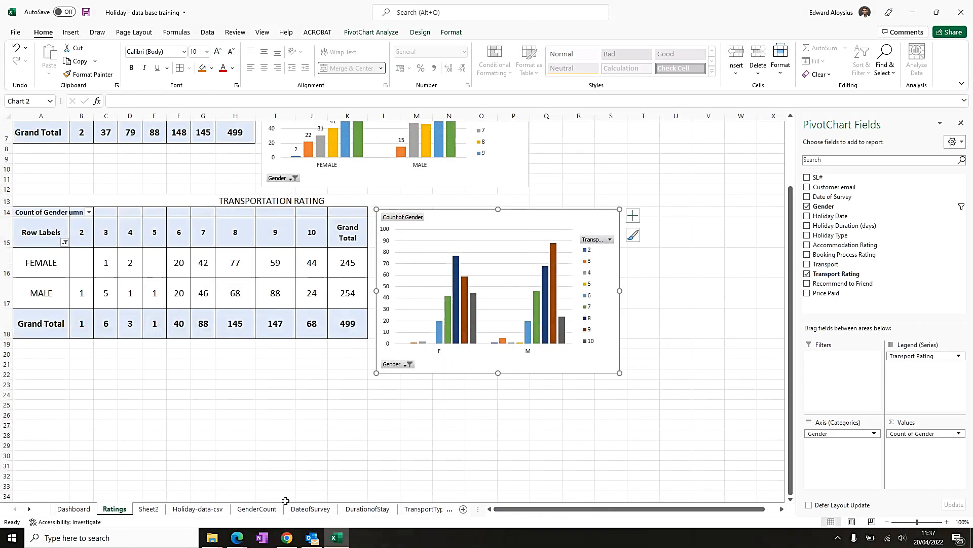
double_click(440, 353)
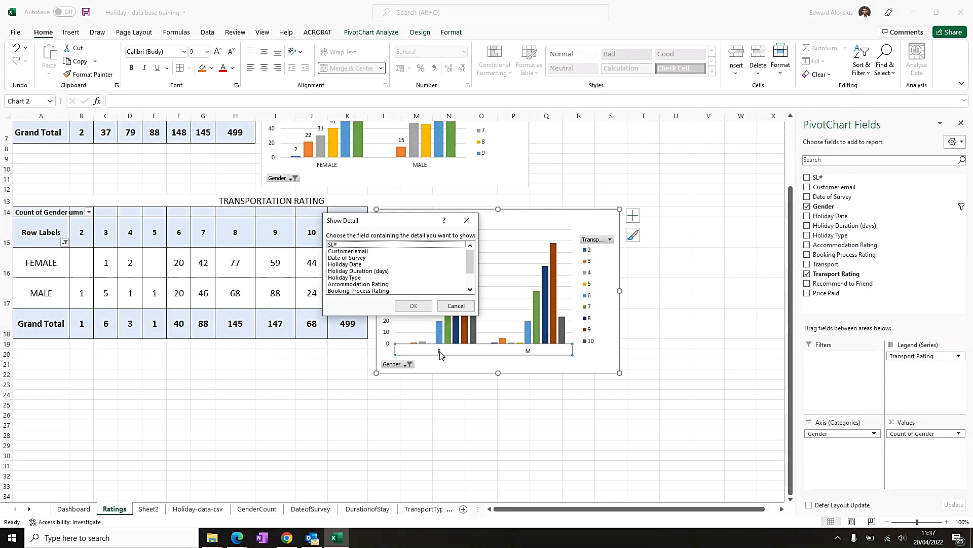
scroll(396, 288, down, 2)
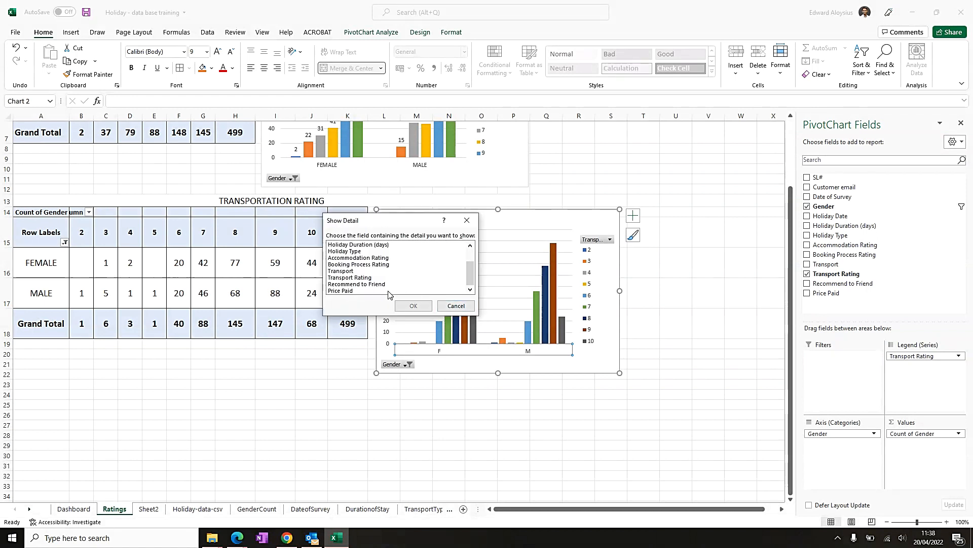
click(456, 306)
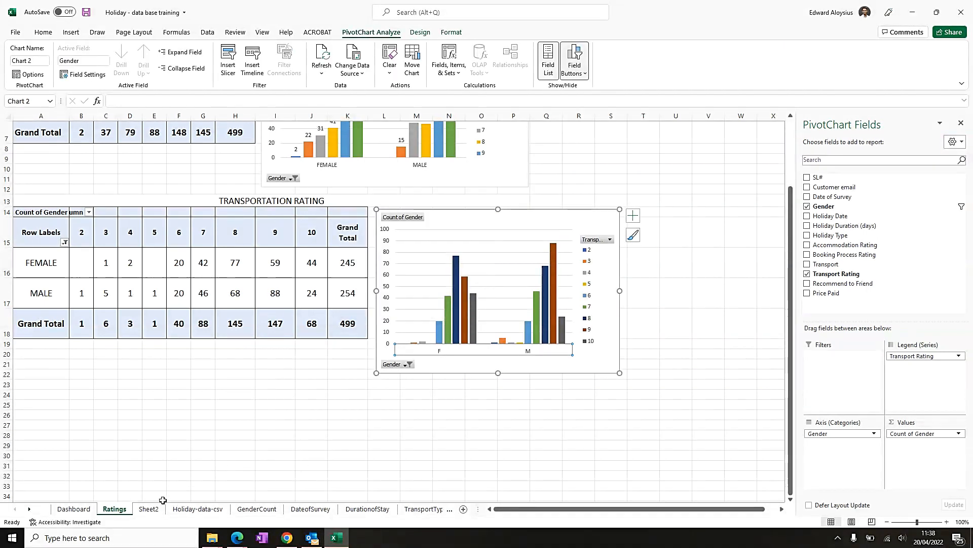
- Delete the Sheet2 worksheet
click(149, 510)
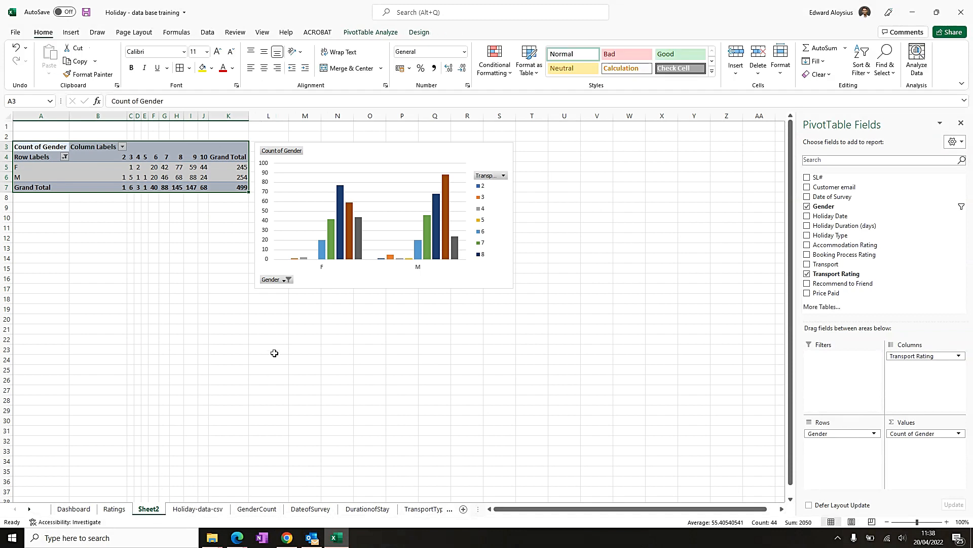
right_click(152, 508)
click(200, 384)
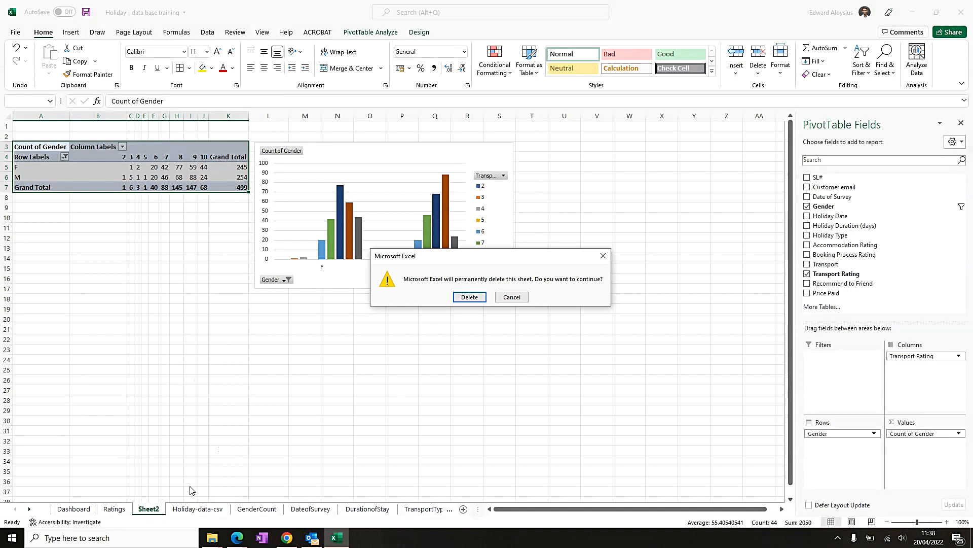
click(504, 296)
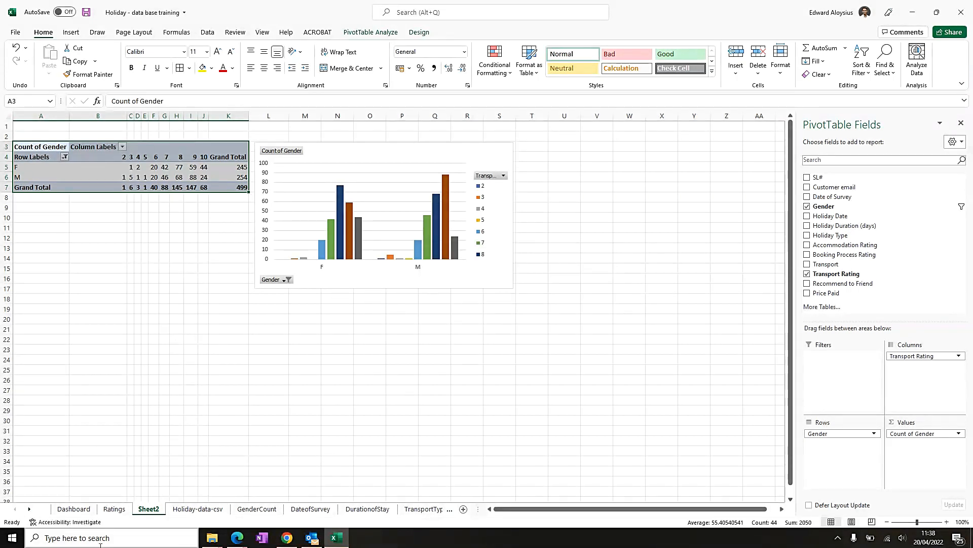
click(114, 509)
click(150, 509)
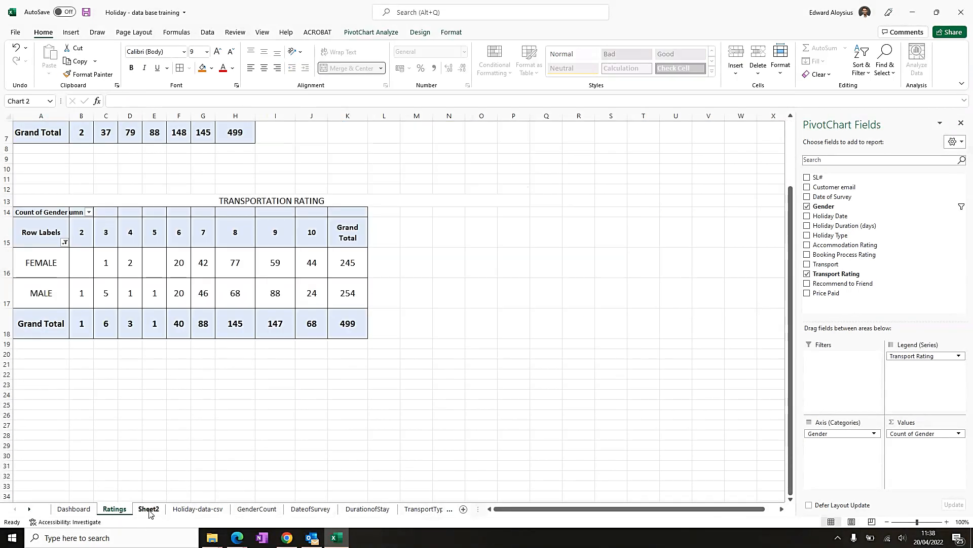
right_click(151, 511)
click(177, 385)
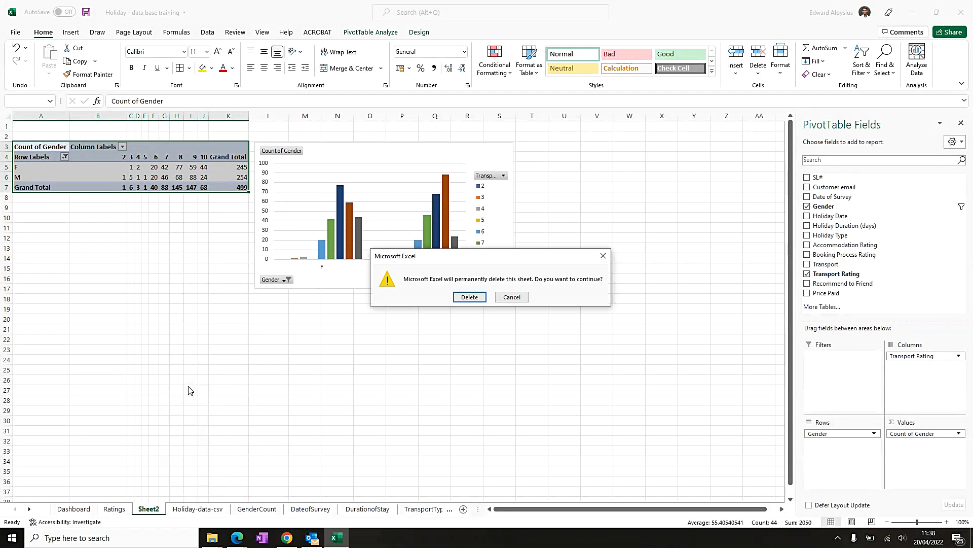
click(468, 297)
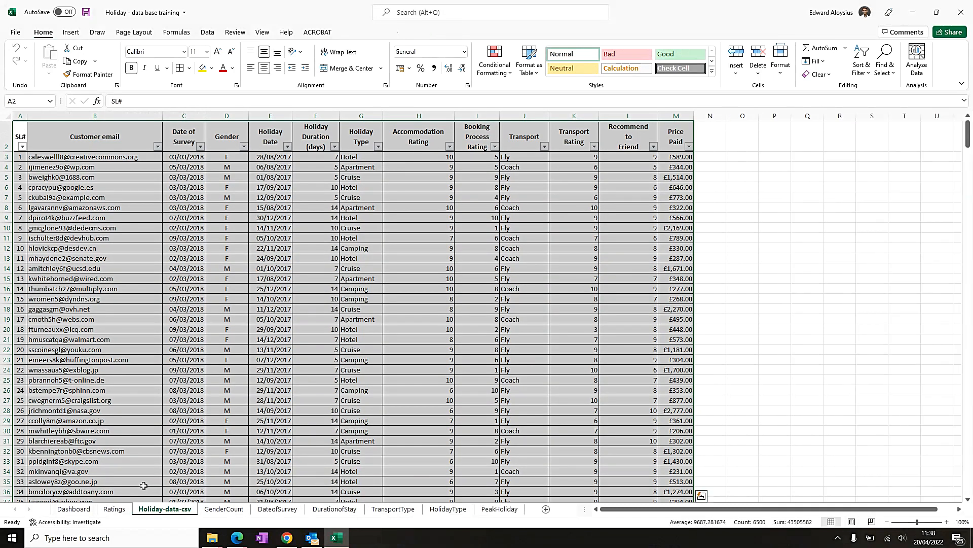
- Insert a new PivotChart with PivotTable from the holiday data table on a new worksheet
scroll(143, 484, up, 1)
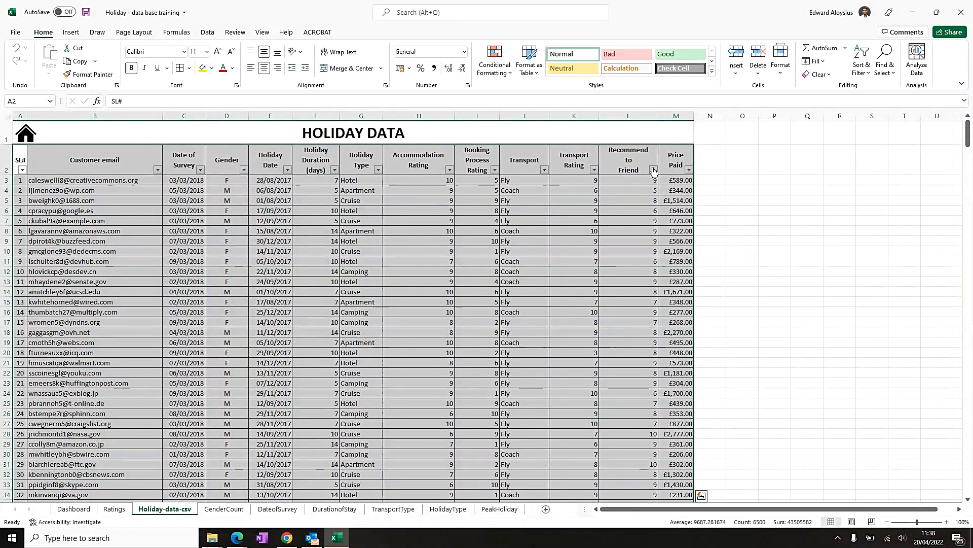
click(71, 34)
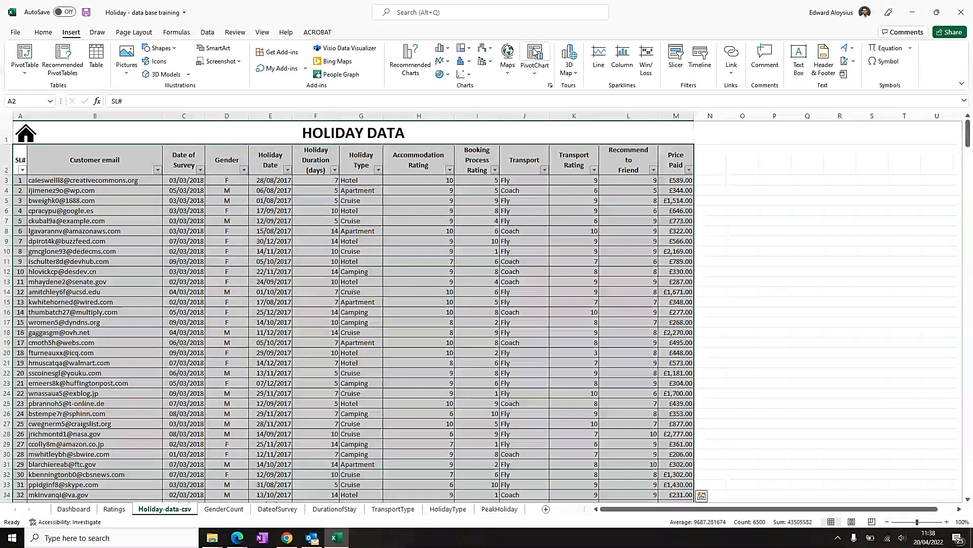
click(535, 69)
click(550, 109)
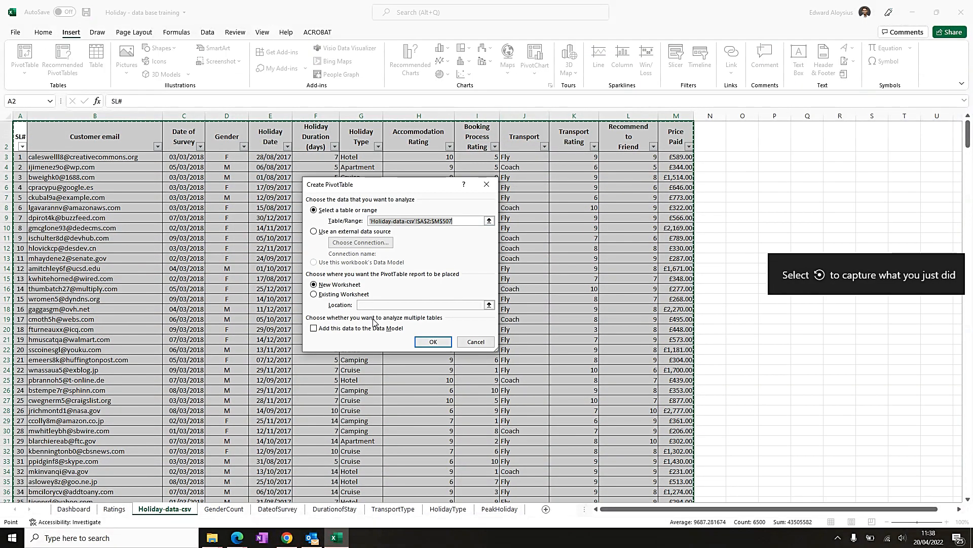
click(436, 341)
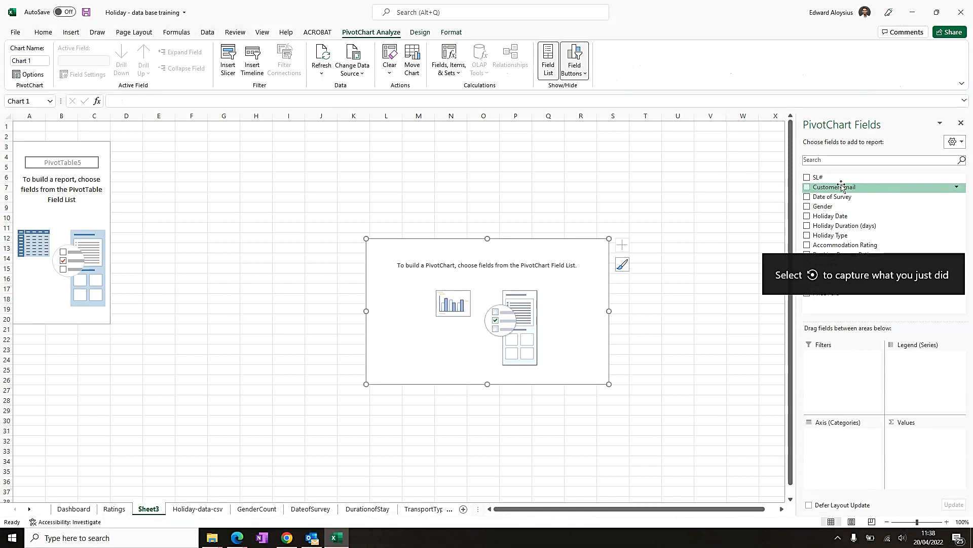
- Lay out the pivot with Gender as rows, Recommend to Friend as columns and Count of Gender as values
click(807, 207)
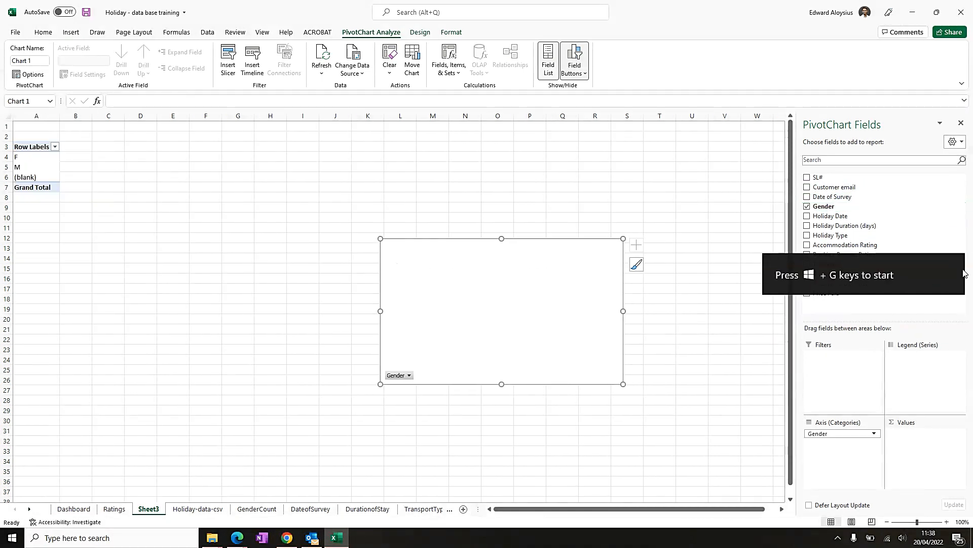
click(758, 351)
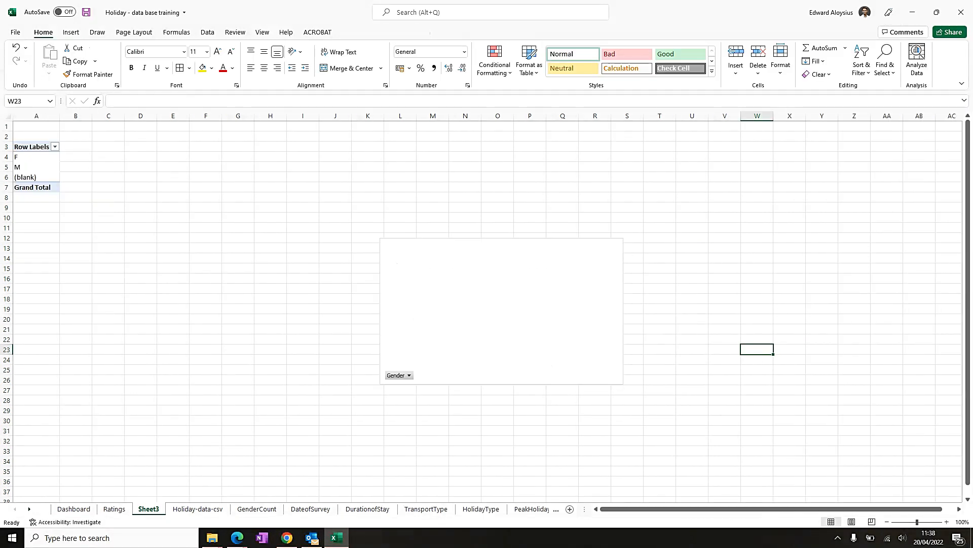
click(23, 147)
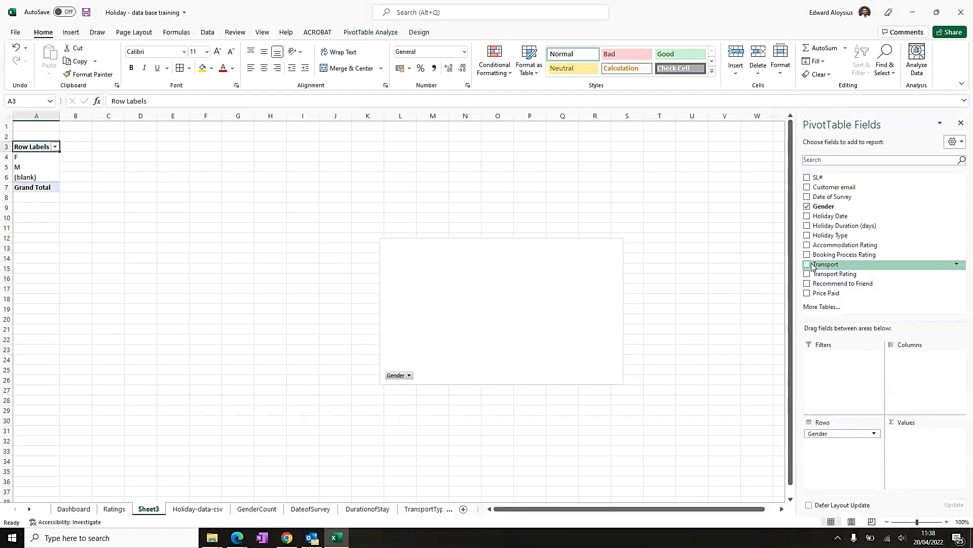
click(808, 285)
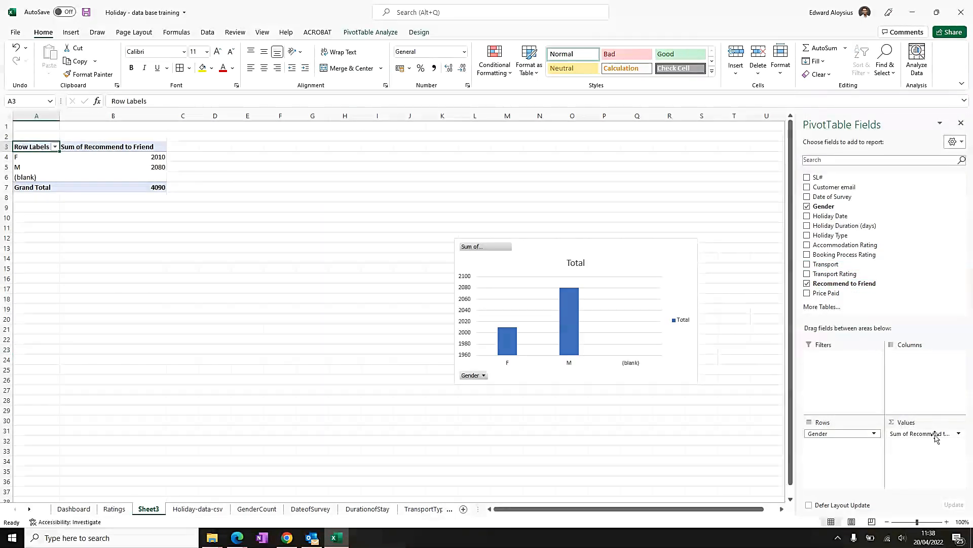
drag(938, 435, 930, 366)
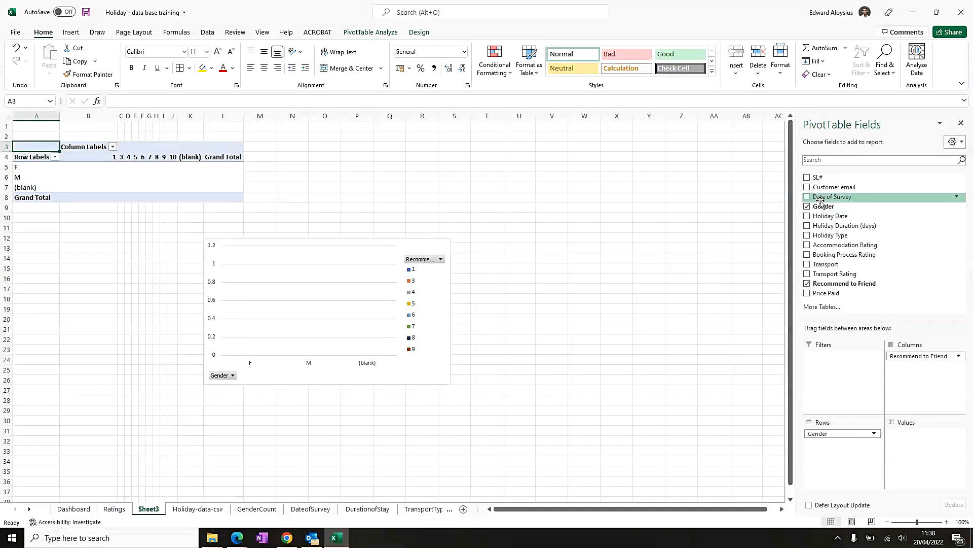
drag(826, 206, 908, 443)
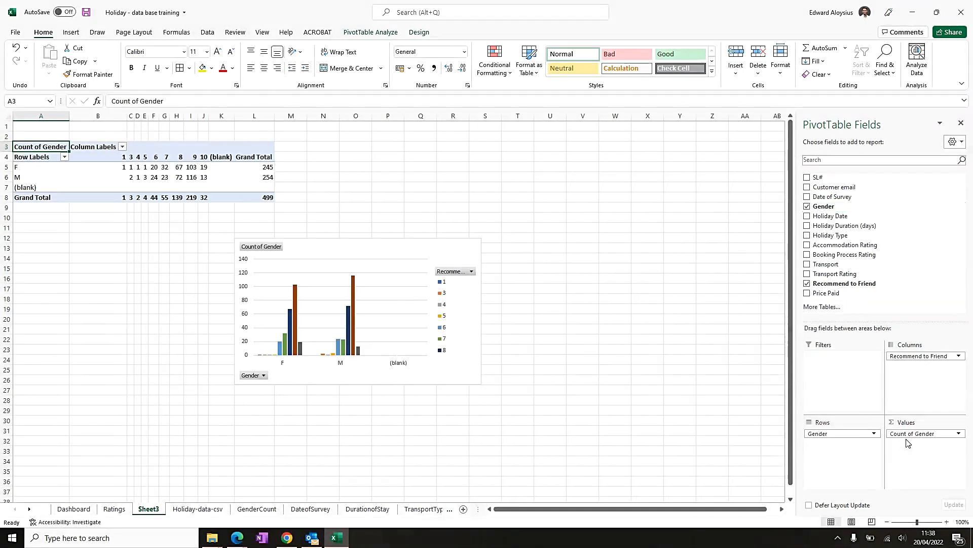
- Filter the (blank) gender out of the recommend-to-friend pivot table's rows
click(64, 157)
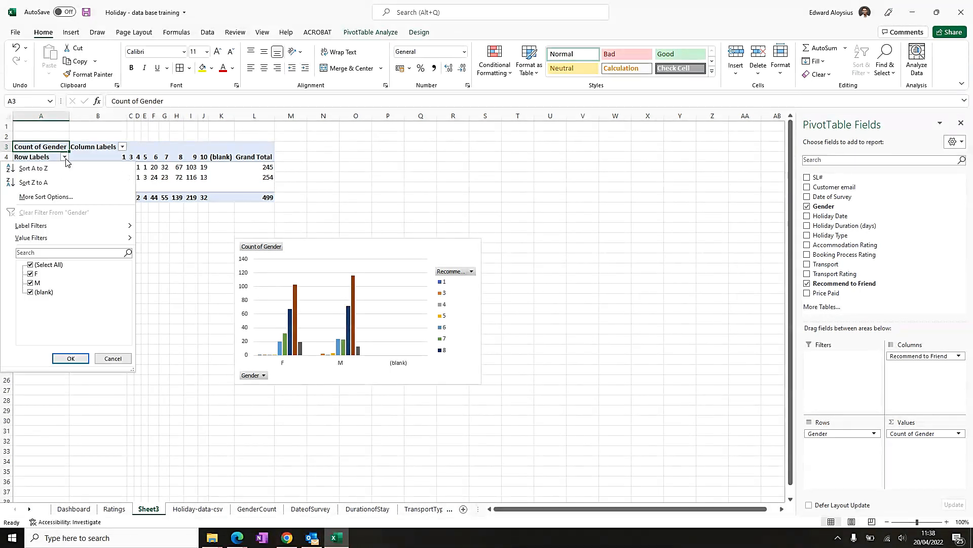
click(31, 292)
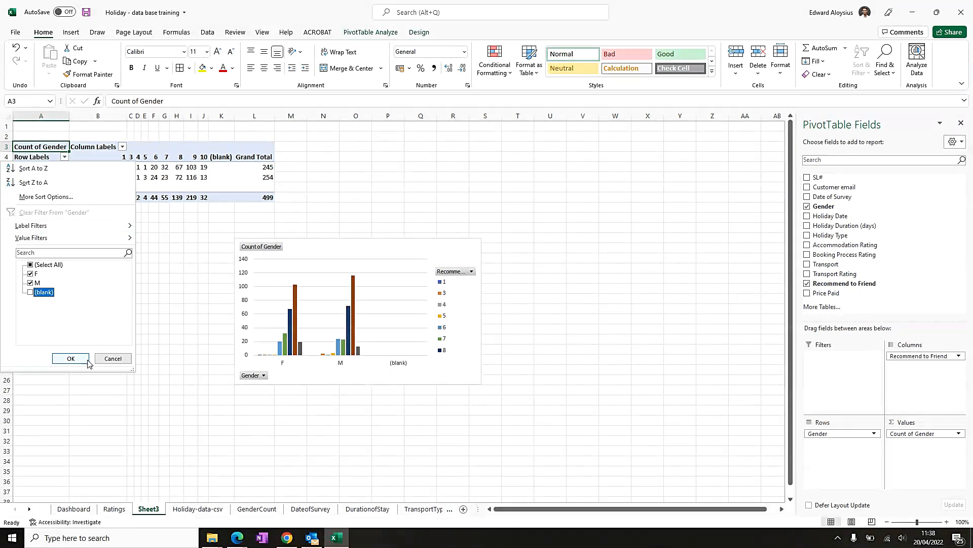
click(71, 359)
- Rename the gender row labels F and M as female and MALE
click(35, 167)
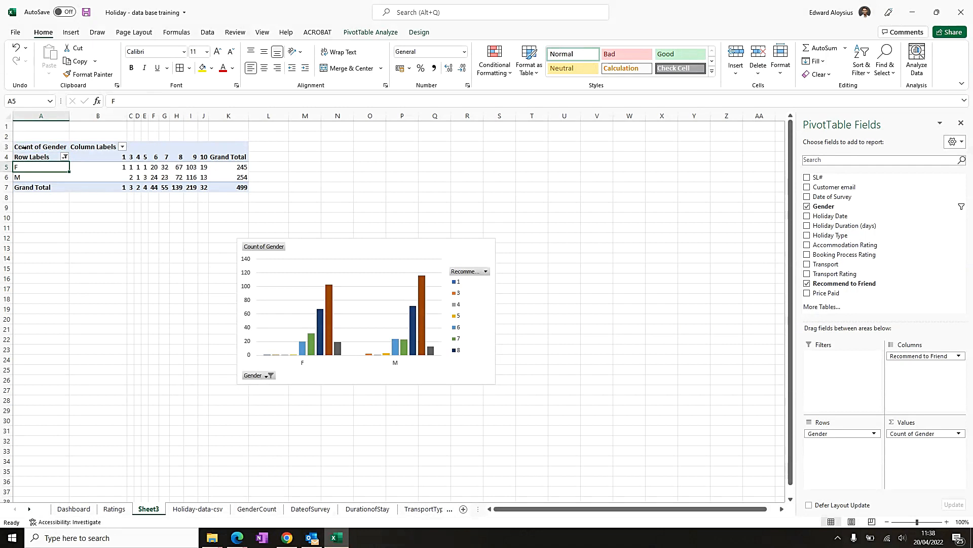
text(female)
key(Return)
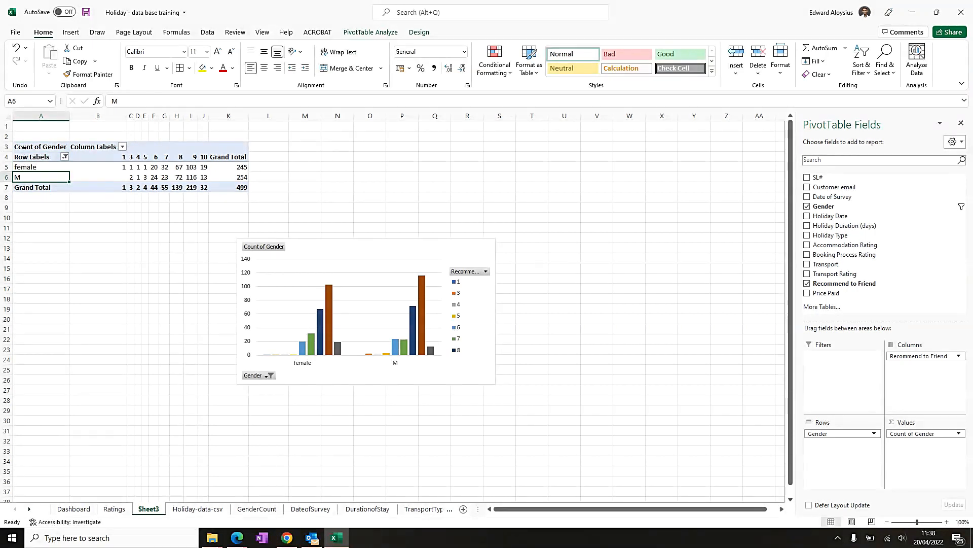
key(Up)
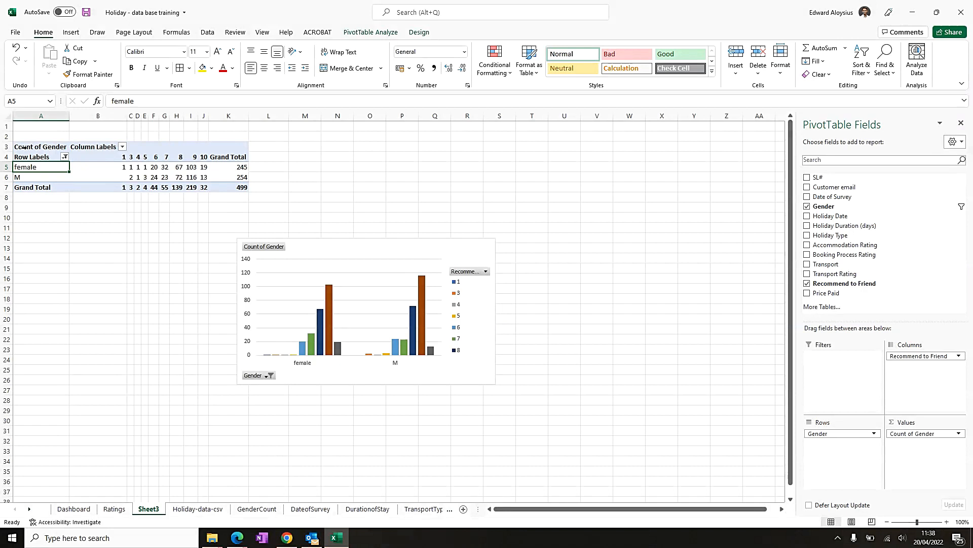
key(Down)
text(MALE)
key(Return)
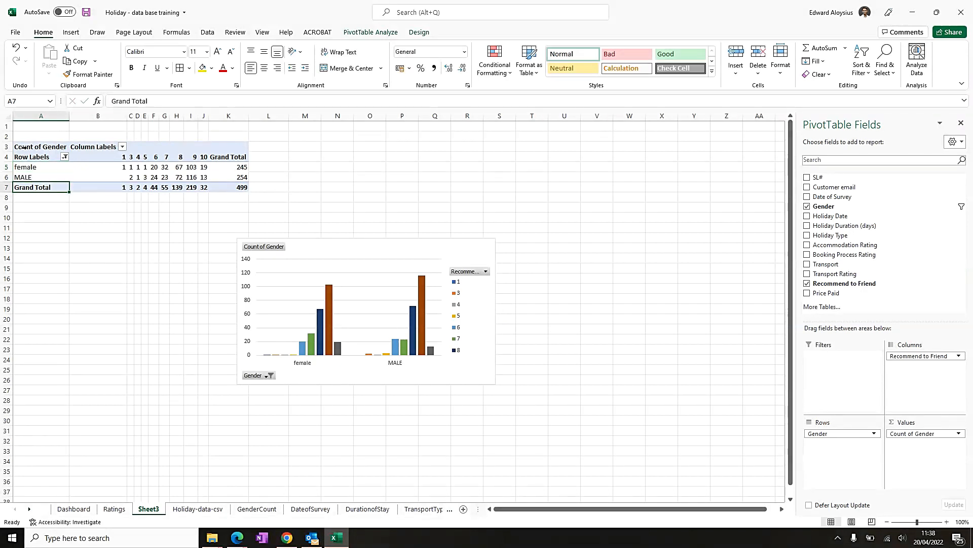
click(47, 165)
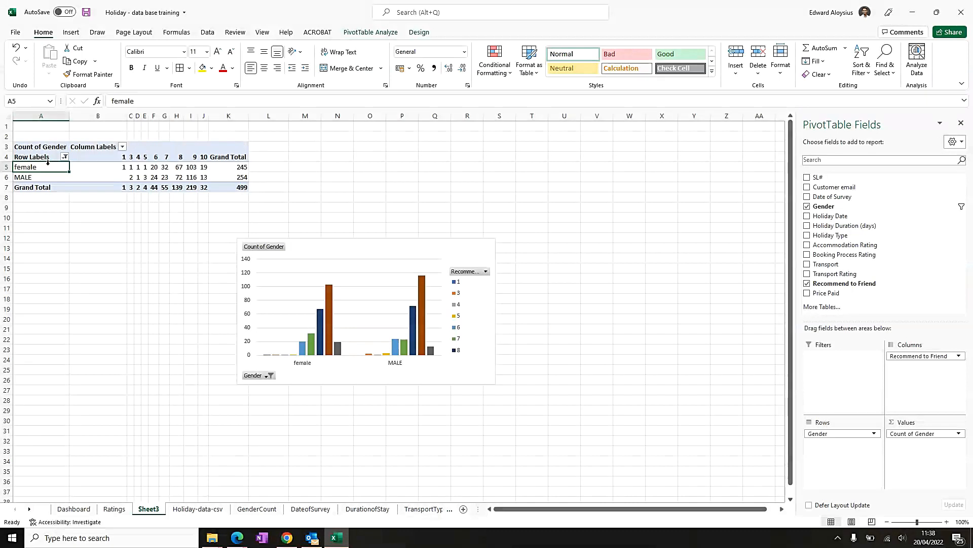
key(Down)
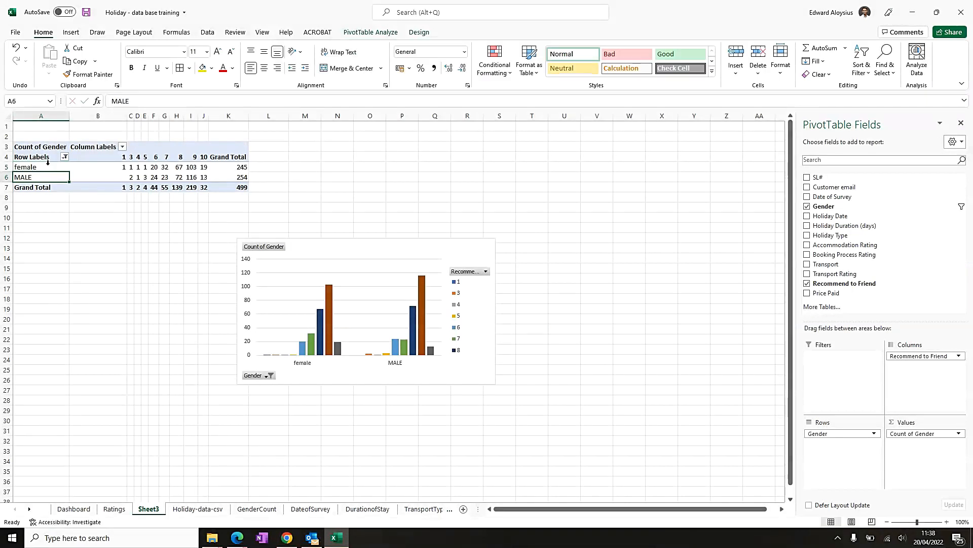
click(48, 164)
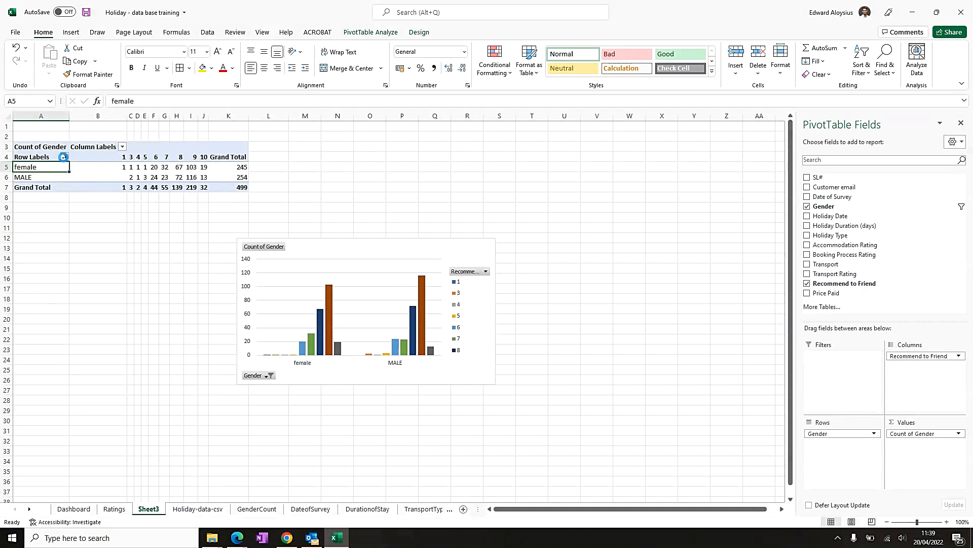
click(63, 157)
click(81, 358)
text(fEM)
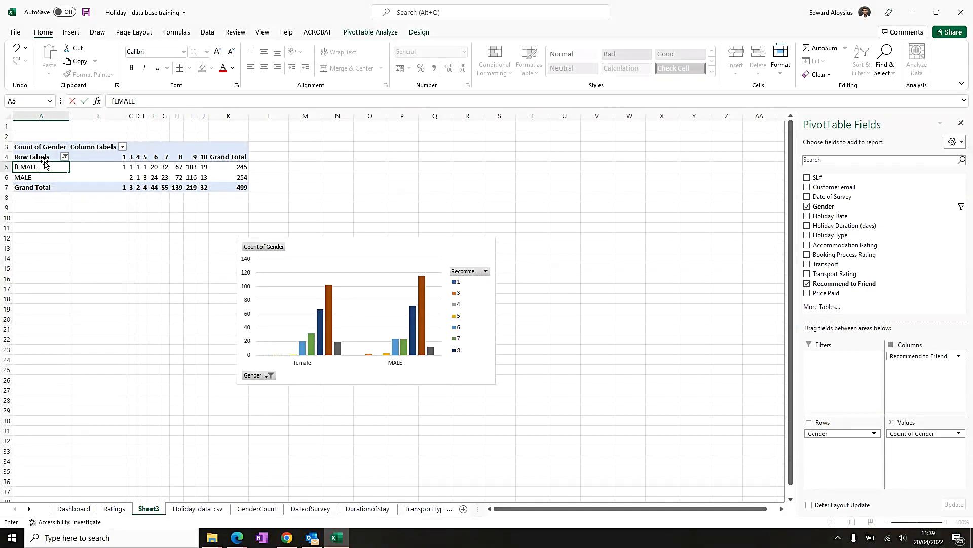
text(ALE)
key(Escape)
key(Down)
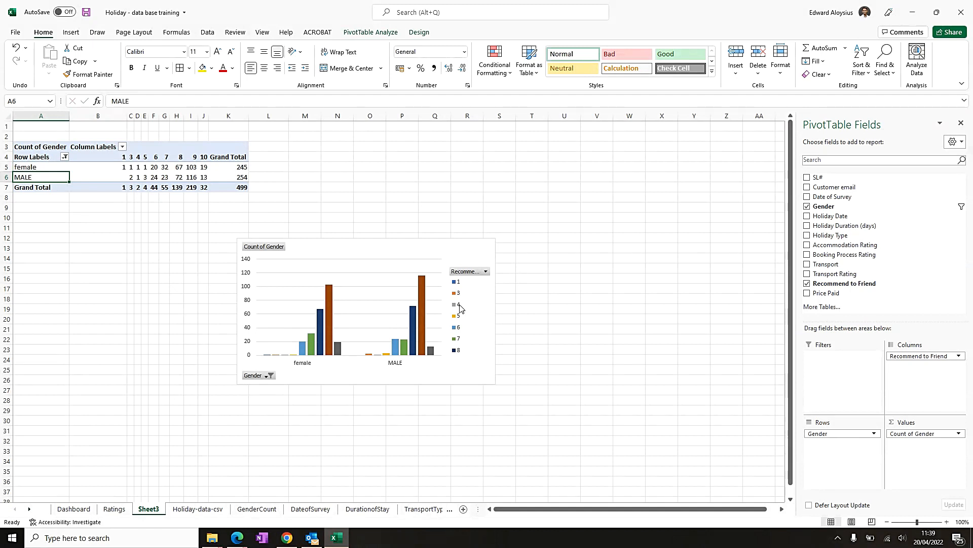
- Move the PivotChart beside the pivot table and apply all borders to the pivot table
drag(378, 254, 404, 160)
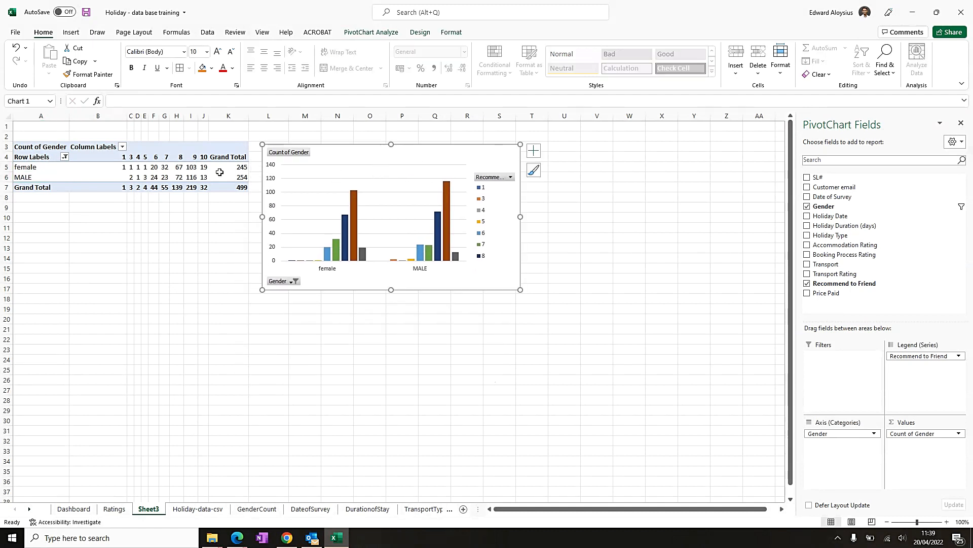
click(44, 145)
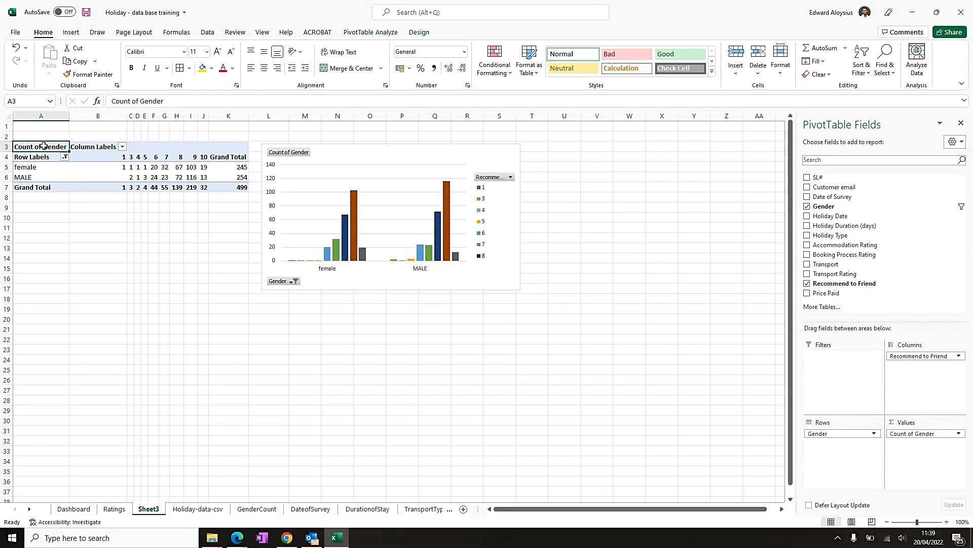
click(45, 143)
click(180, 68)
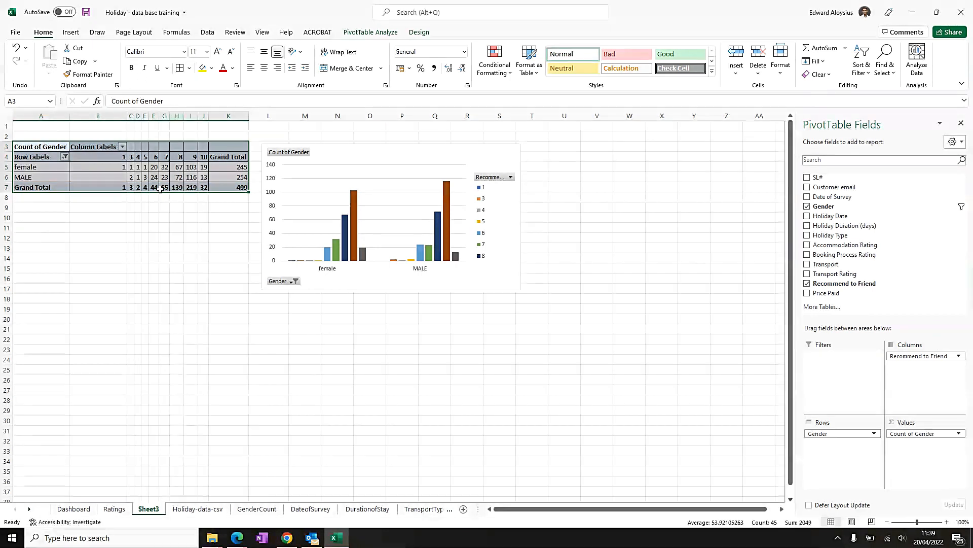
- Copy the recommend-to-friend PivotChart and paste it onto the Ratings sheet below the transportation chart
click(394, 149)
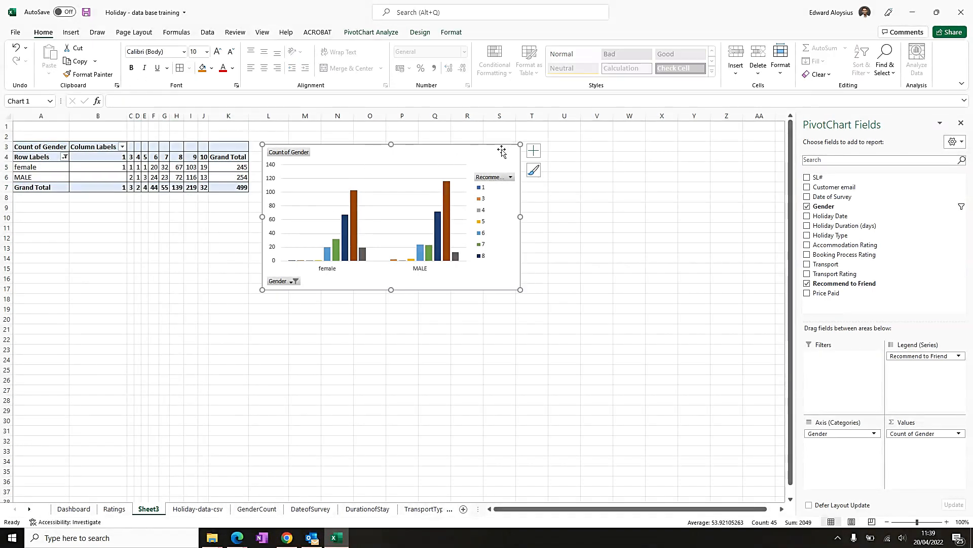
key(ctrl+c)
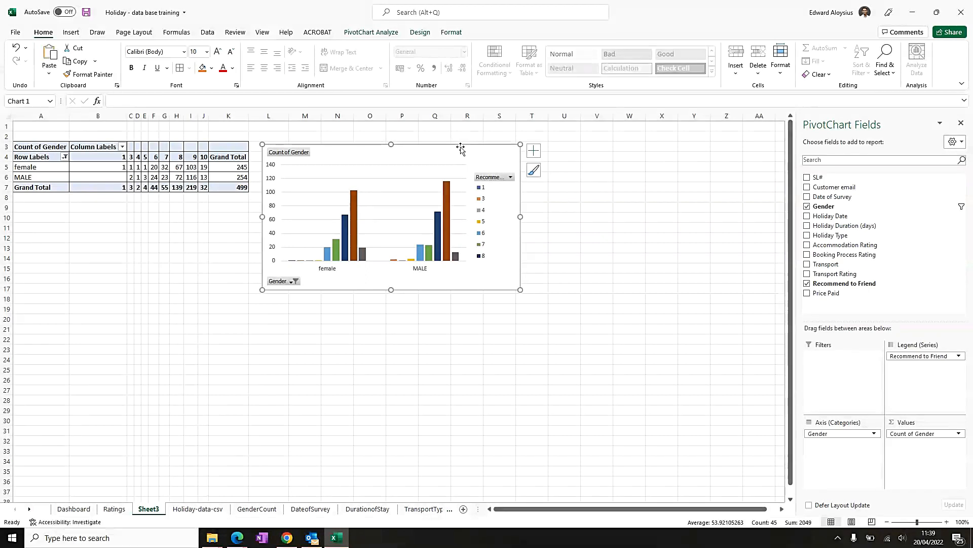
right_click(357, 163)
click(382, 198)
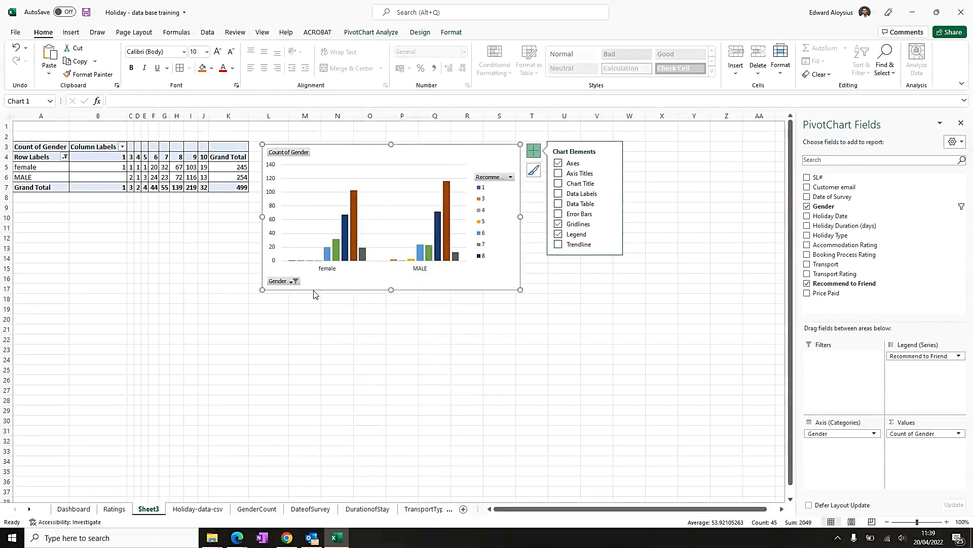
click(114, 508)
scroll(115, 430, down, 3)
click(48, 278)
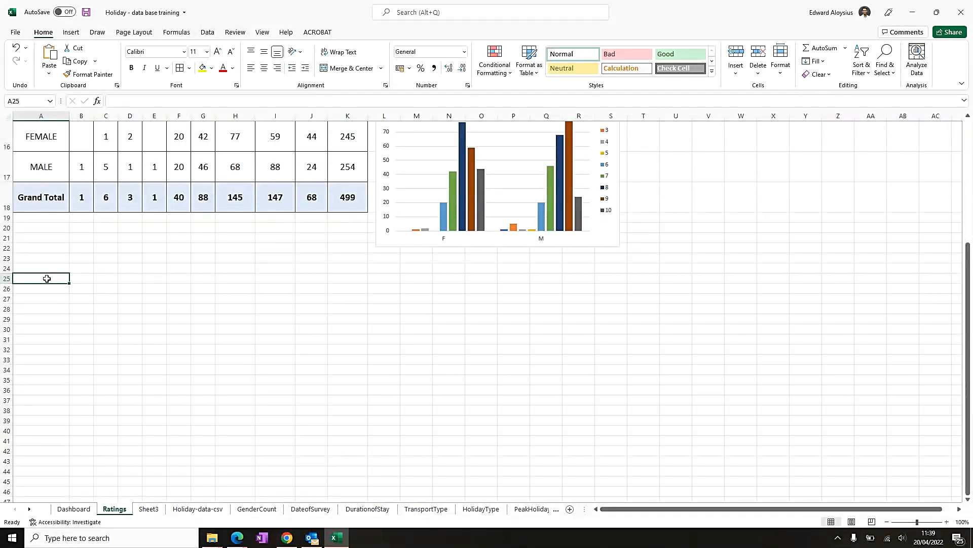
right_click(47, 278)
click(69, 297)
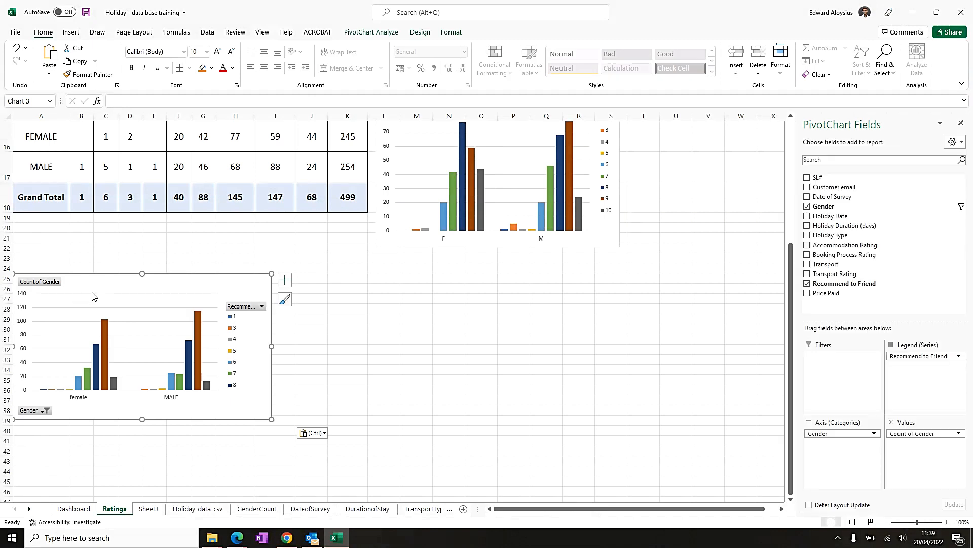
drag(171, 278, 541, 280)
- Add a chart title to the transportation rating chart
scroll(282, 332, up, 4)
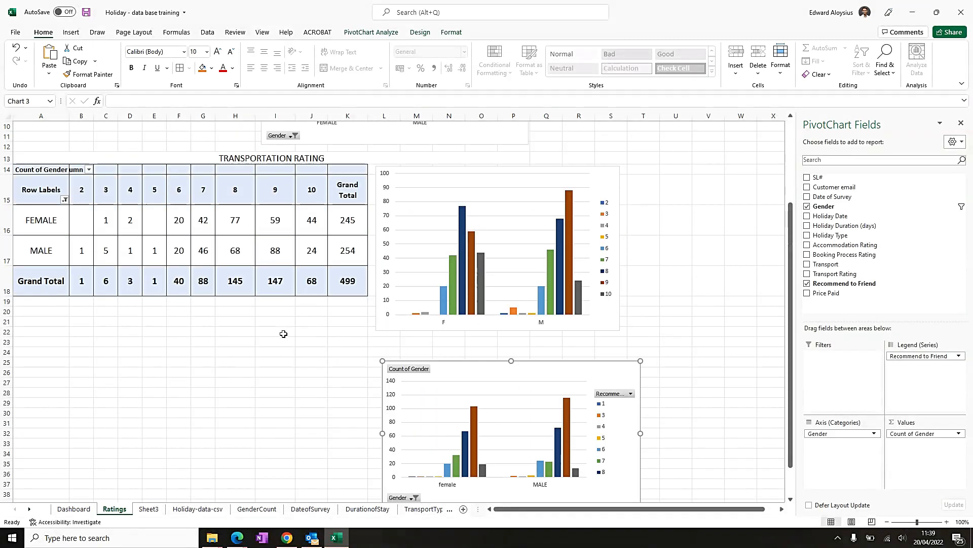
click(463, 304)
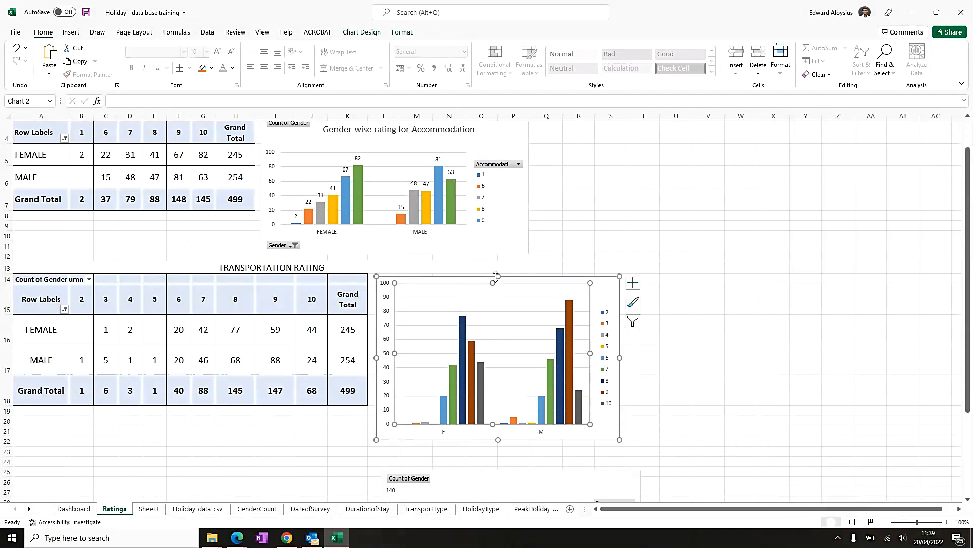
drag(498, 267, 499, 267)
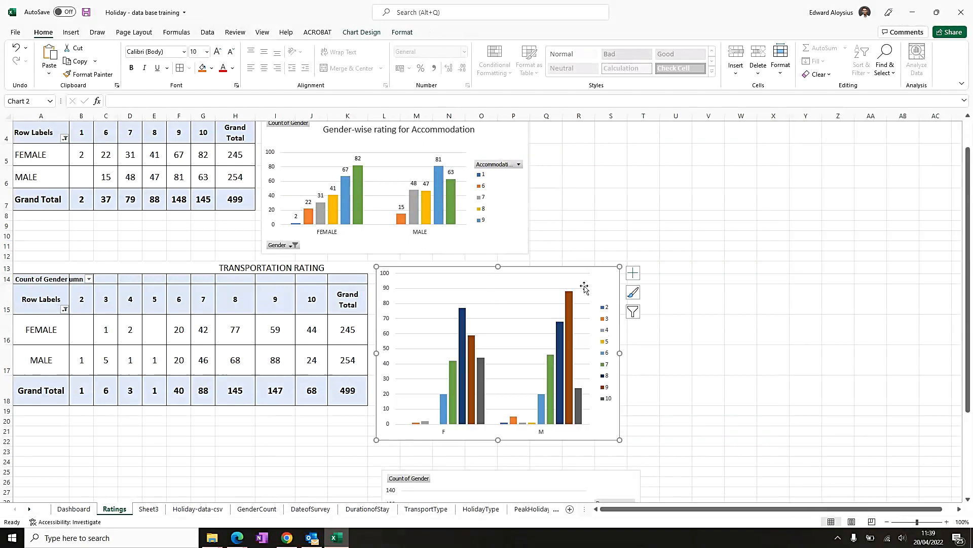
click(505, 318)
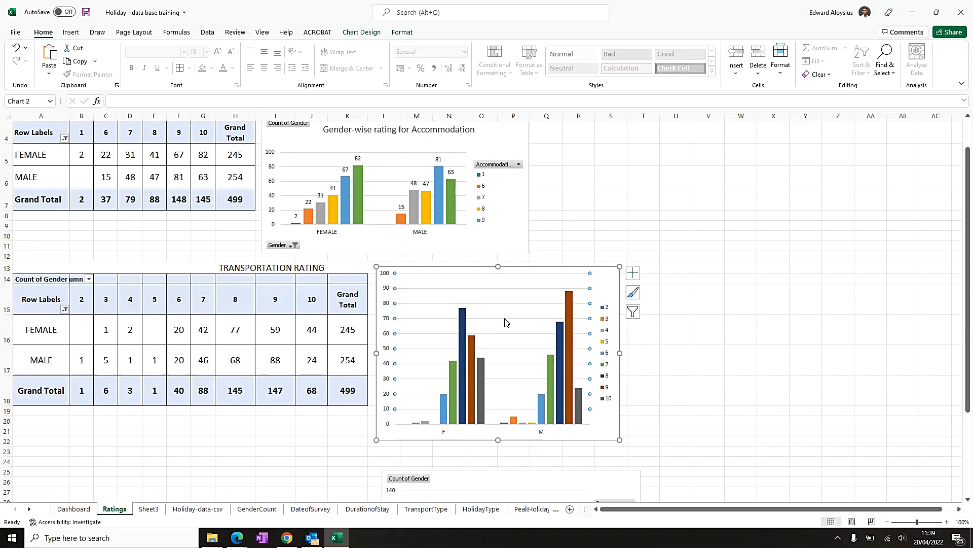
click(451, 271)
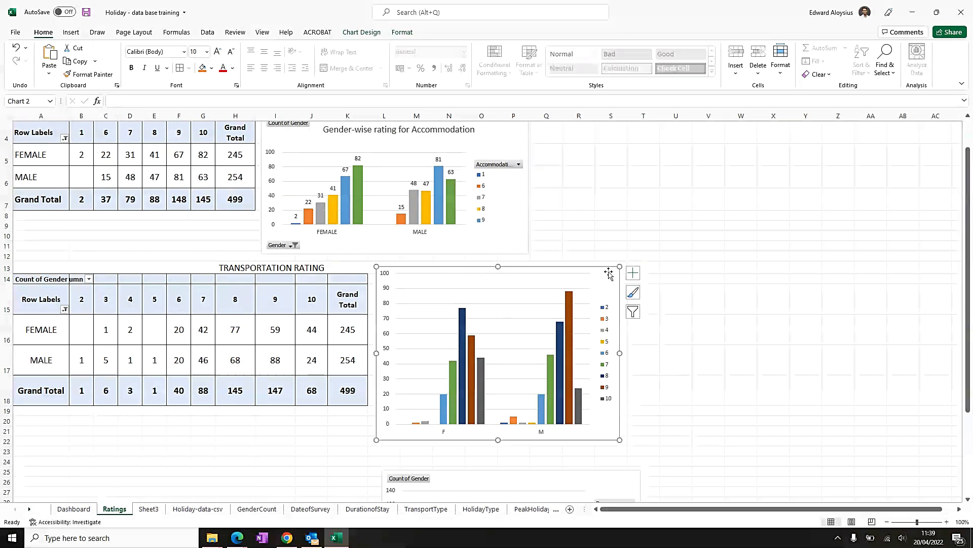
click(632, 273)
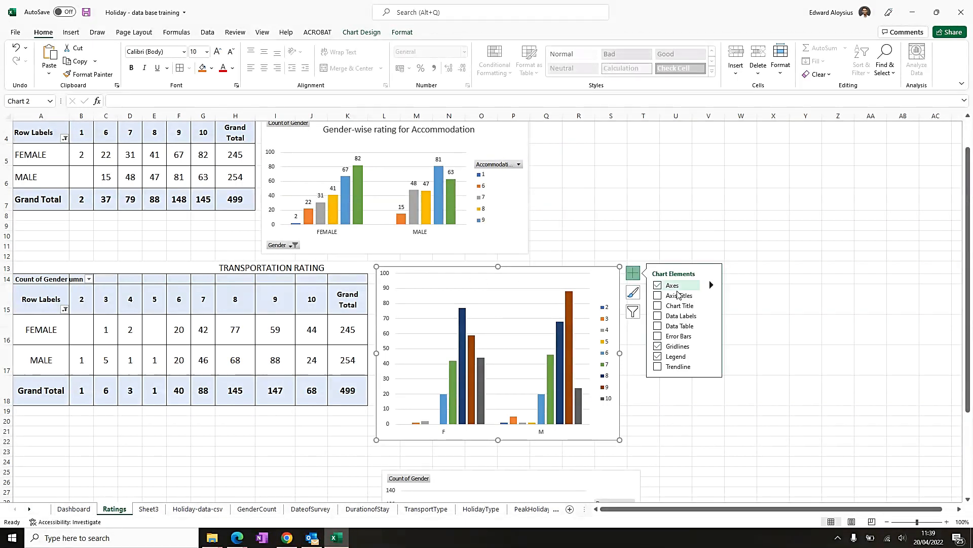
click(658, 305)
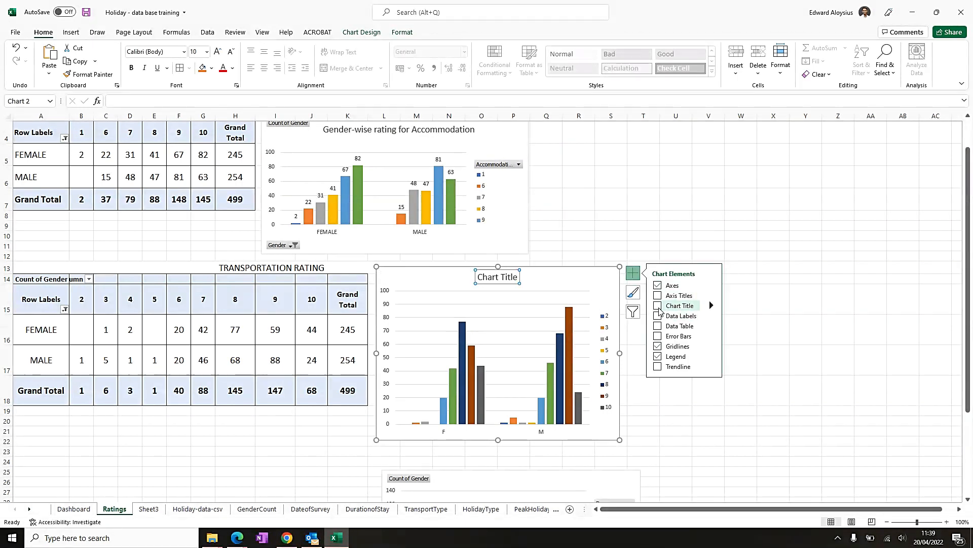
- Title the transportation chart Gender-wise rating for Transport
triple_click(508, 278)
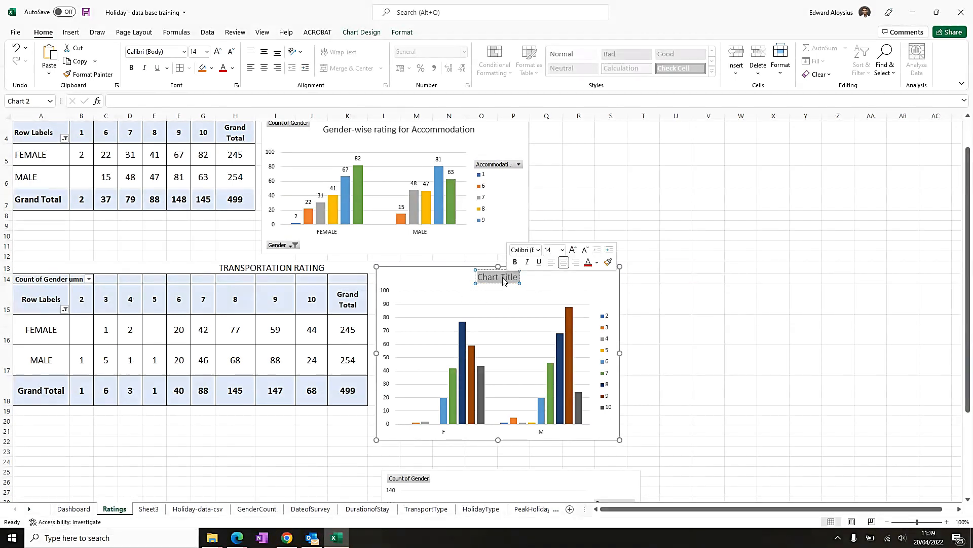
text(Gen)
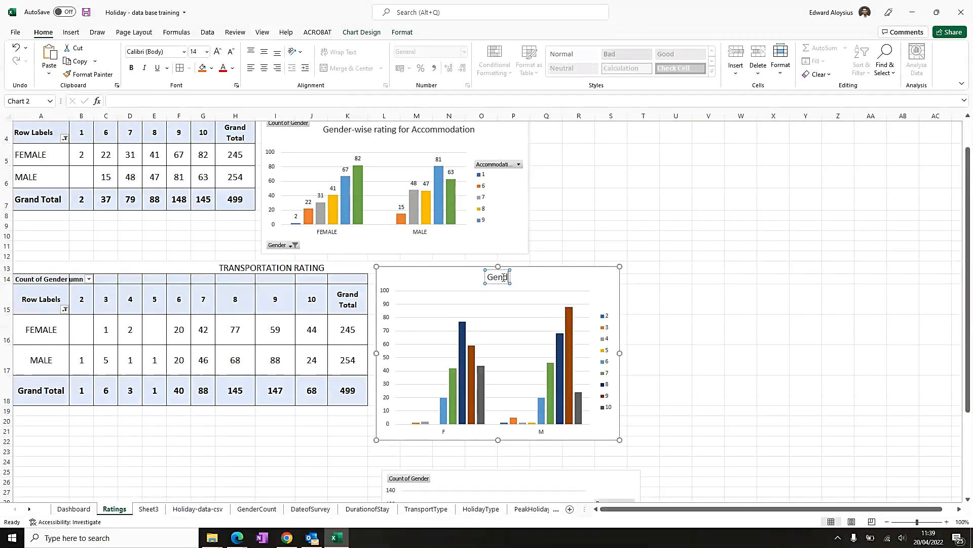
text(der-wise)
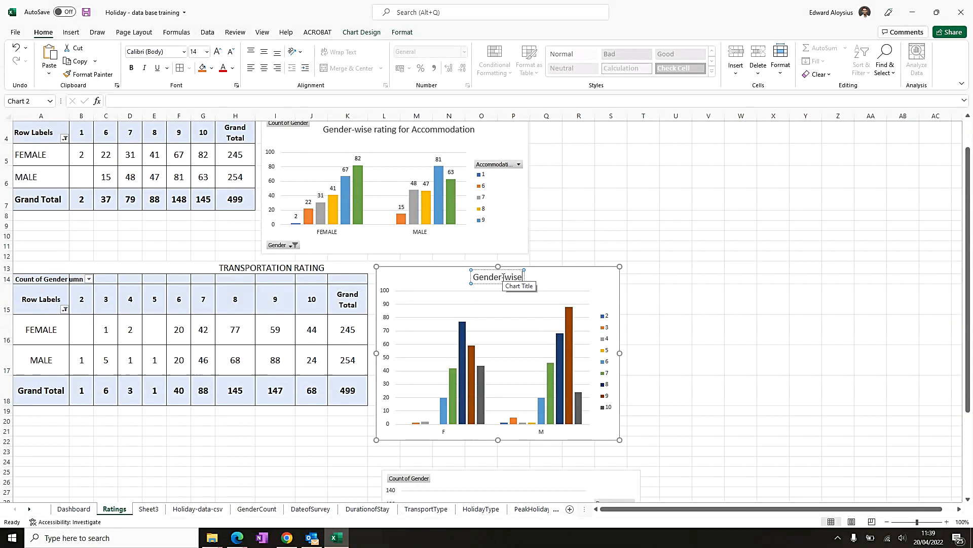
text( Transport rating)
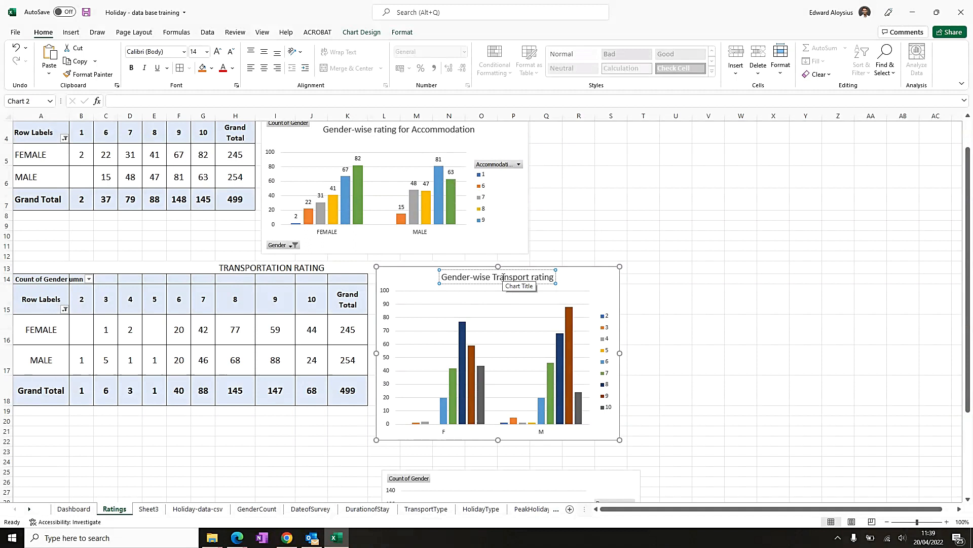
key(BackSpace)
key(BackSpace)
key(BackSpace)
key(BackSpace)
key(BackSpace)
key(BackSpace)
key(BackSpace)
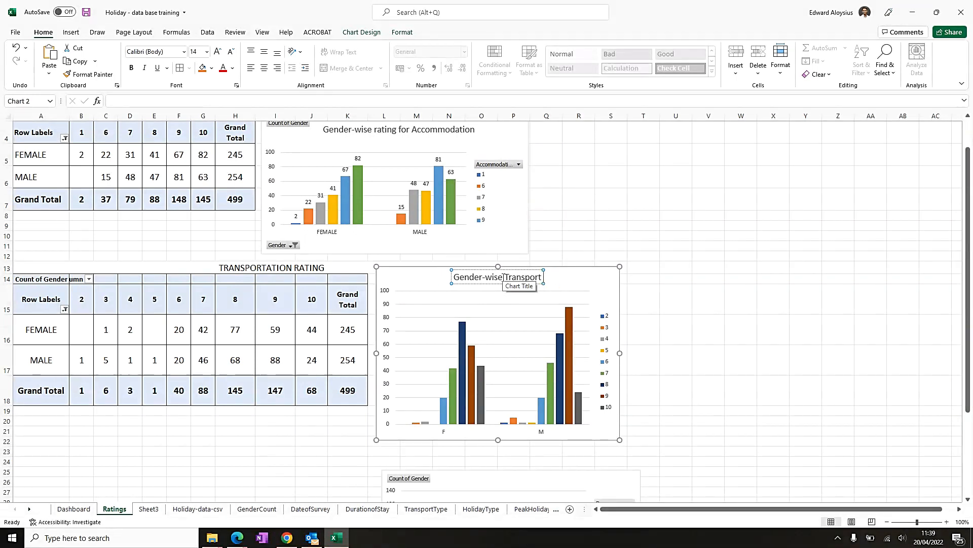
click(504, 276)
text(rating )
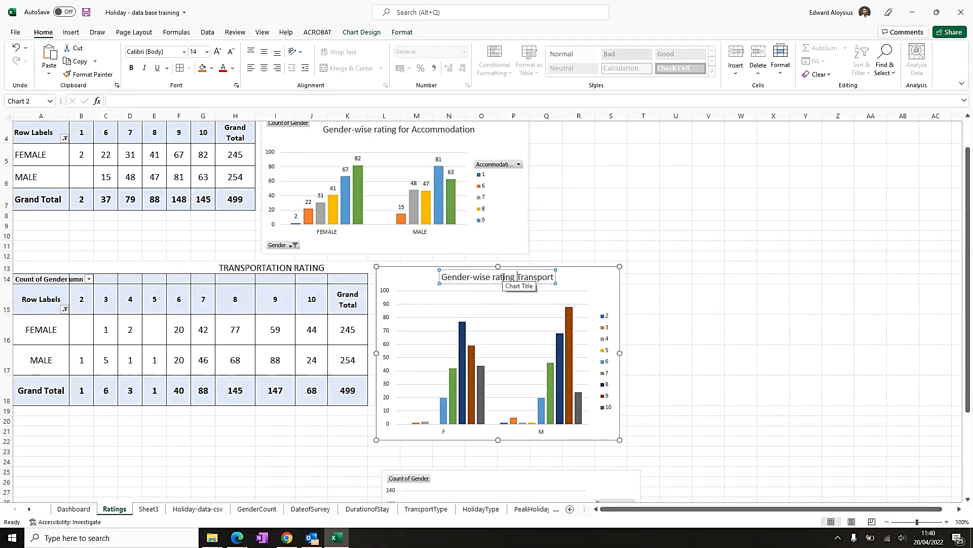
text(for)
click(591, 282)
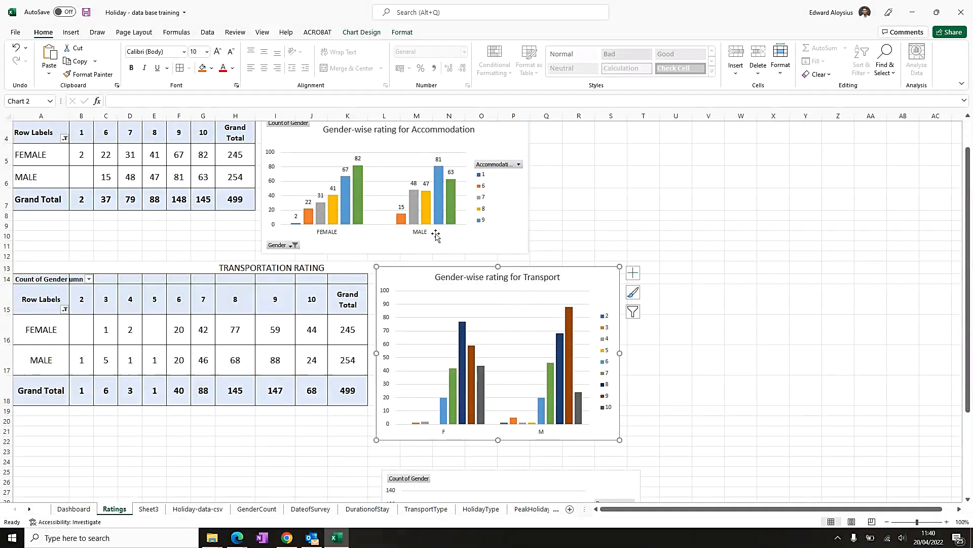
- Add a chart title to the recommend-to-friend PivotChart on the Ratings sheet
scroll(465, 311, down, 4)
click(477, 282)
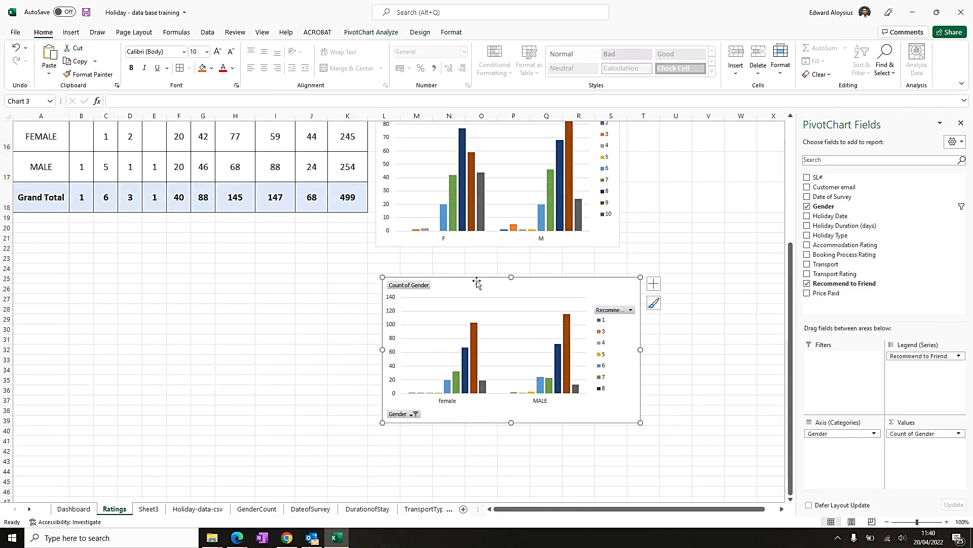
click(654, 286)
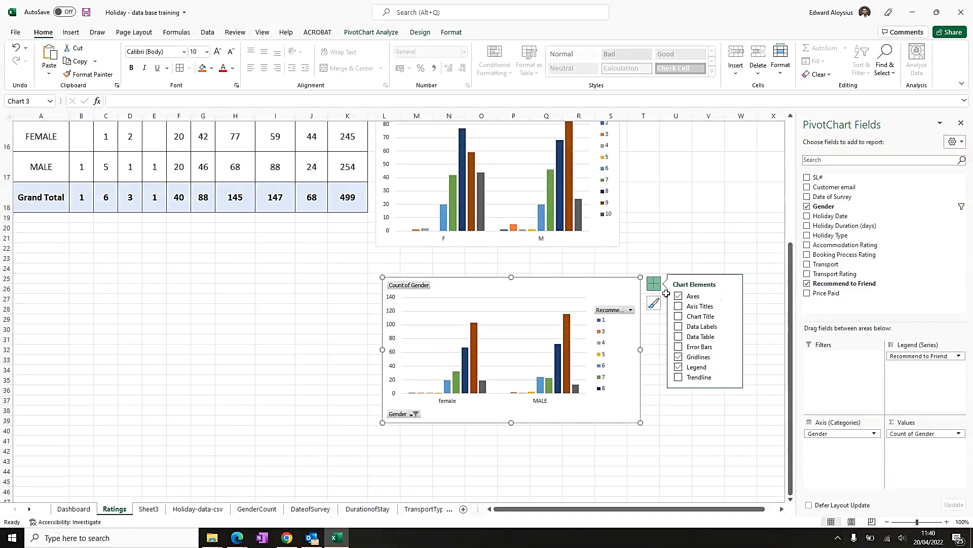
click(679, 316)
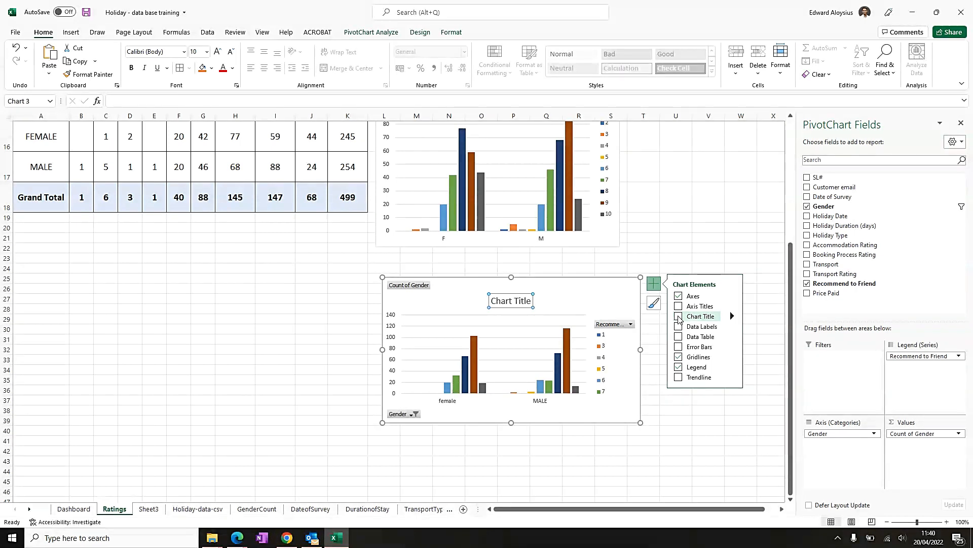
- Title the recommend chart Gender-wise rating for reccommendation to a Friend and nudge the title slightly upward
double_click(523, 301)
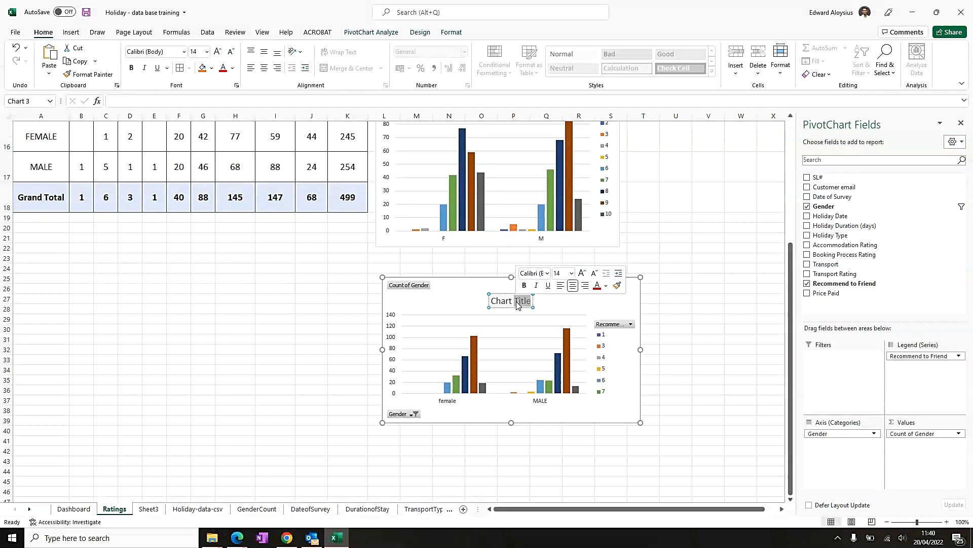
triple_click(517, 303)
text(Gender-wise)
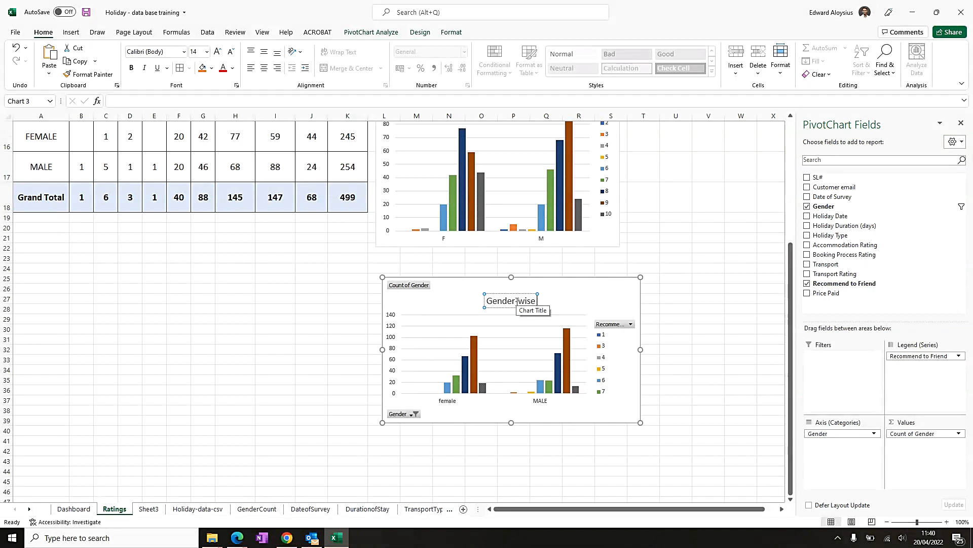
text( rating for)
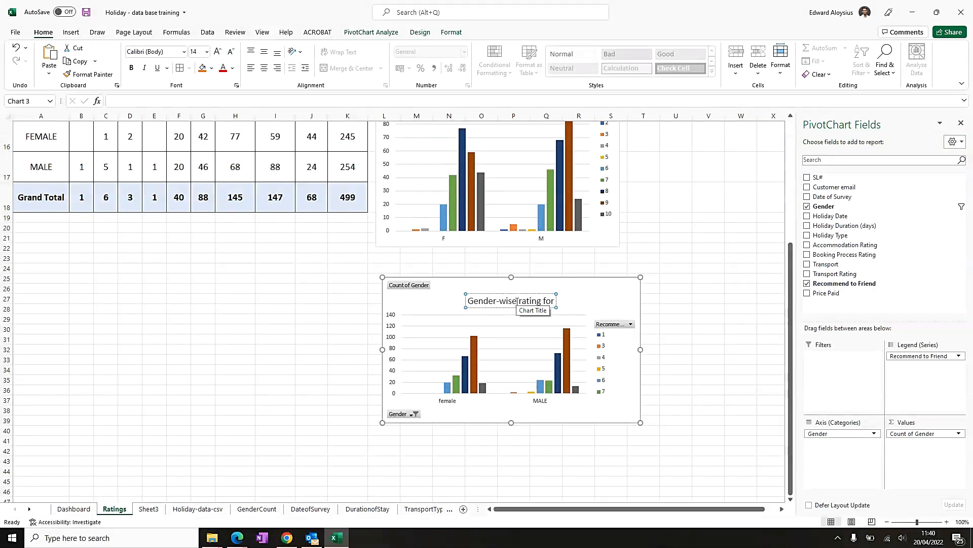
text( rec)
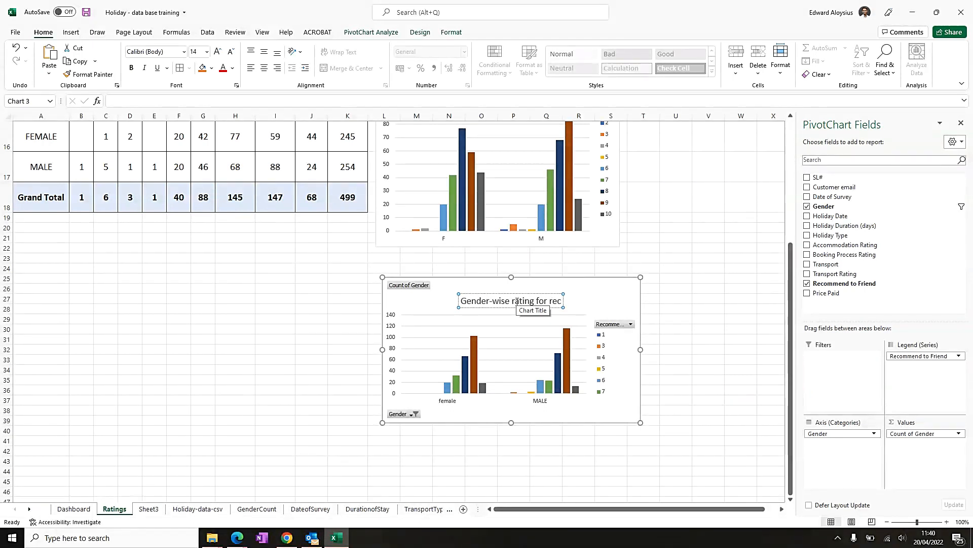
text(com)
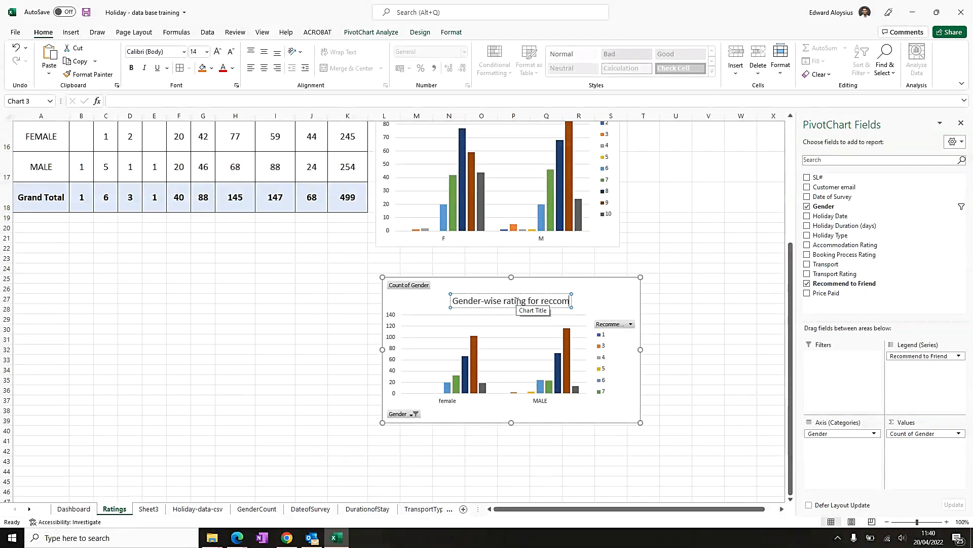
text(mendation)
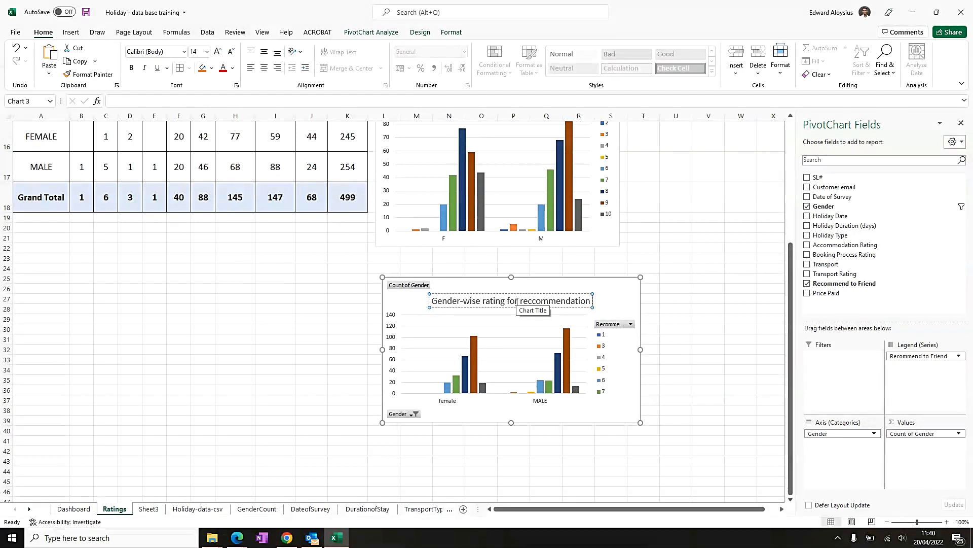
text( t)
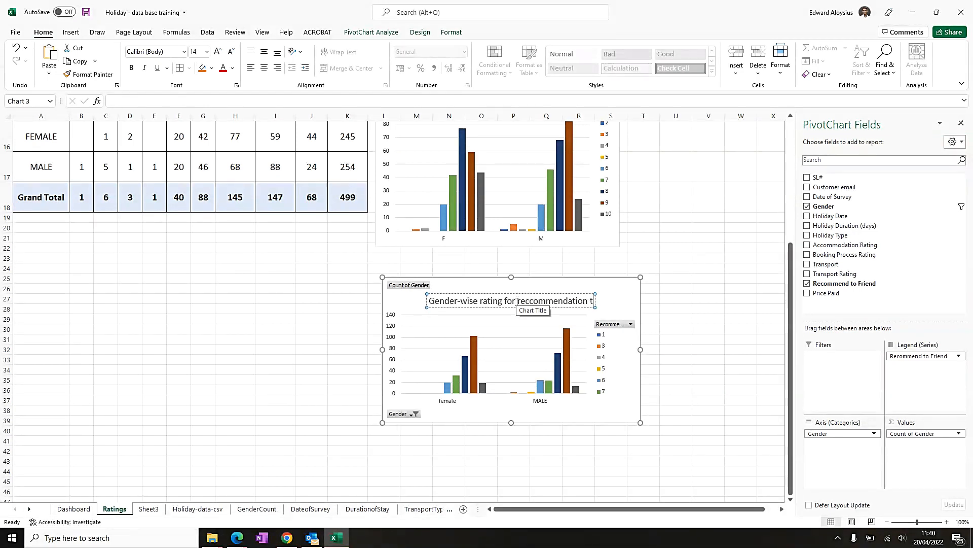
text(o a Friend)
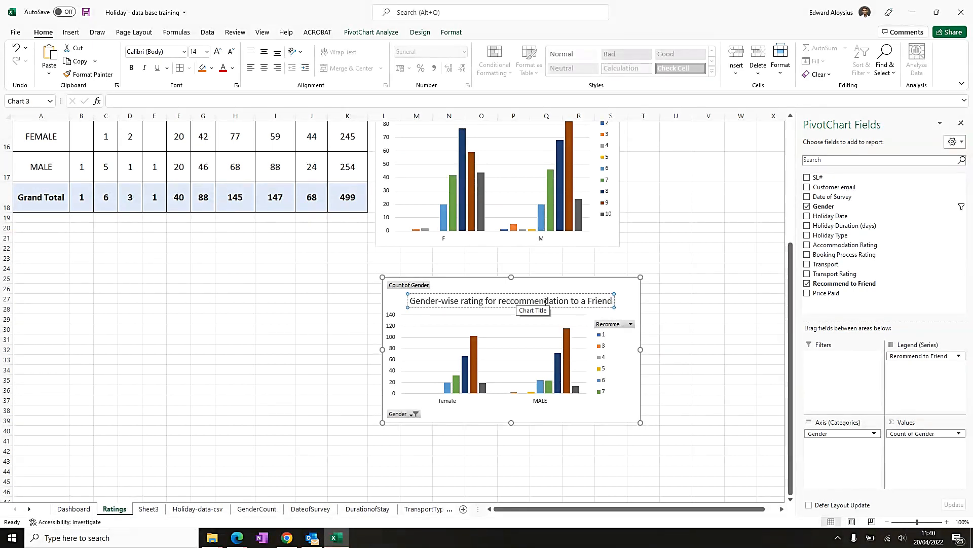
drag(545, 294, 567, 286)
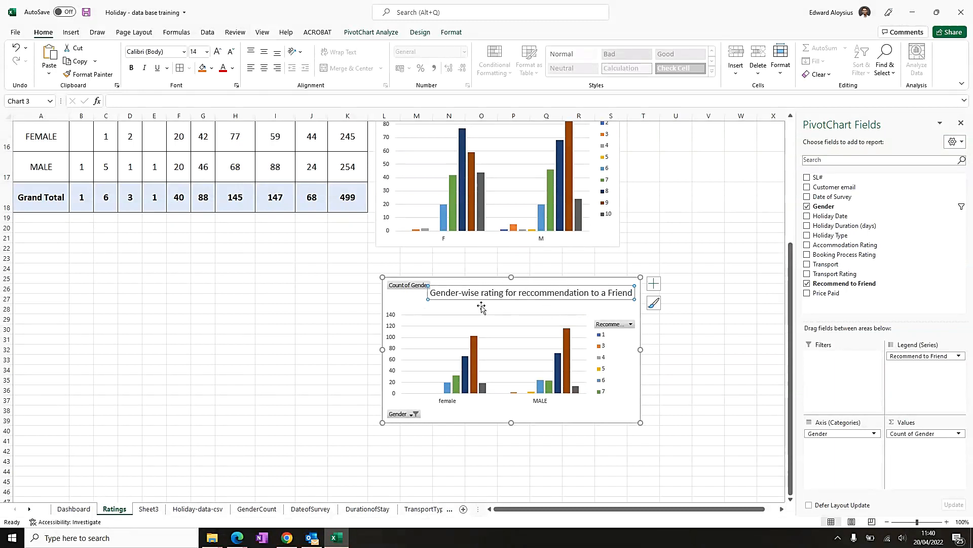
- Copy the entire recommend-to-friend pivot table from Sheet3
click(235, 319)
click(147, 508)
click(40, 145)
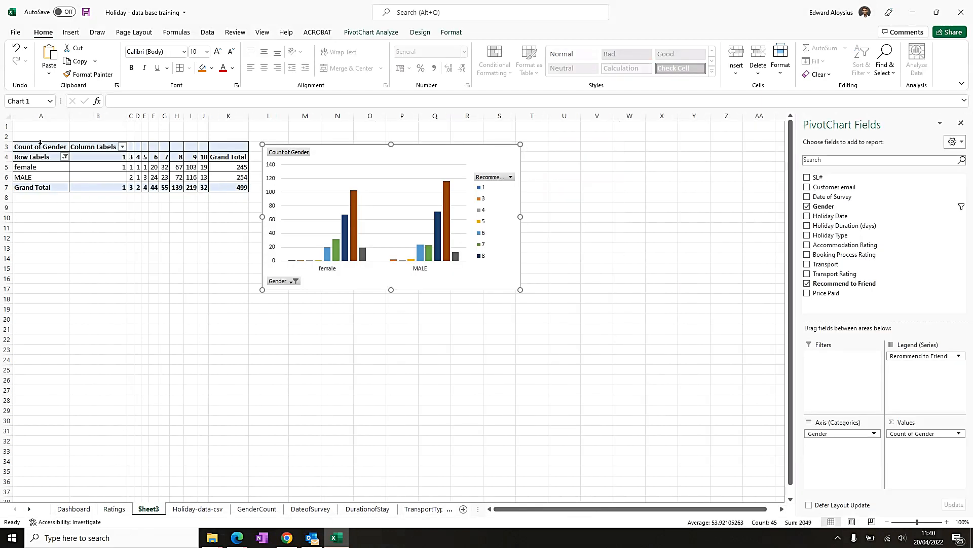
click(264, 68)
click(265, 52)
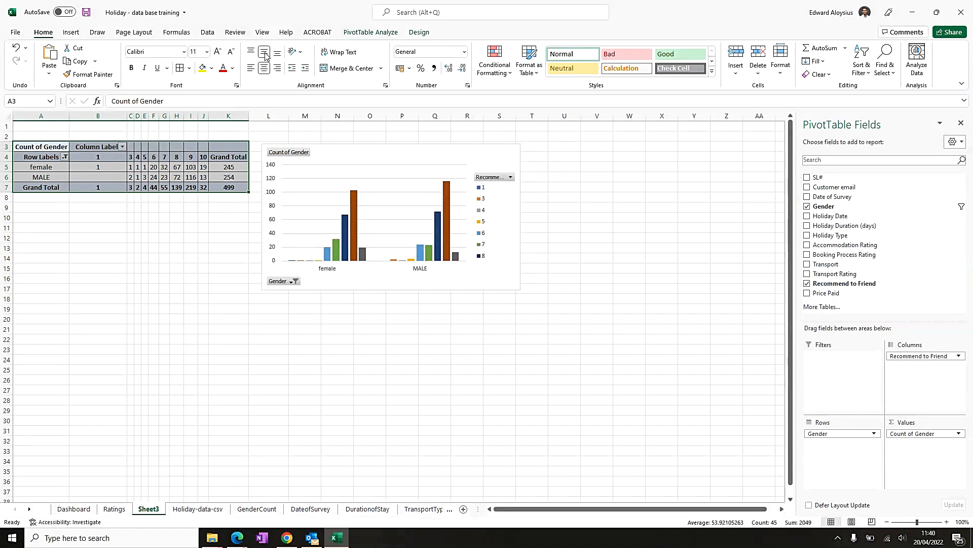
right_click(49, 149)
click(88, 157)
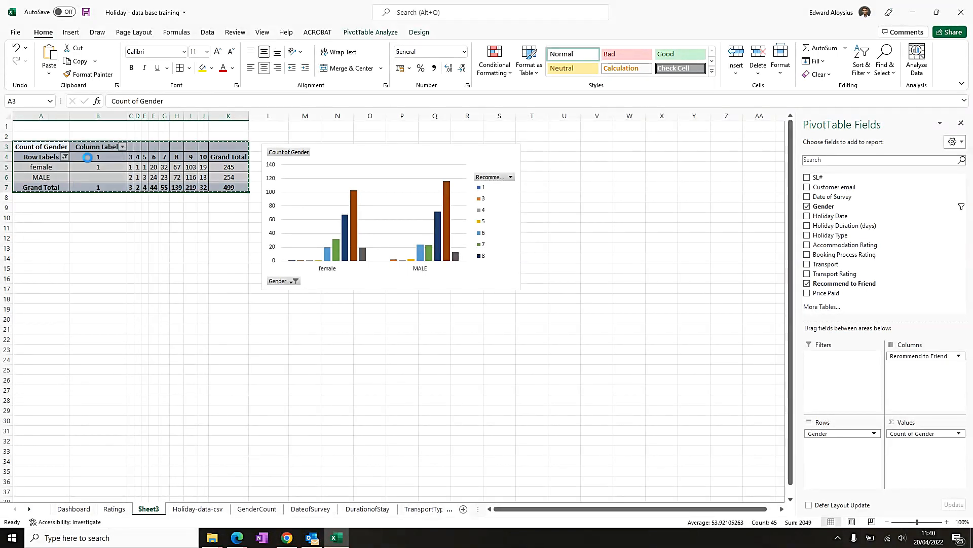
- Paste the copied pivot table onto the Ratings sheet at cell A26, beside the recommend chart
click(114, 508)
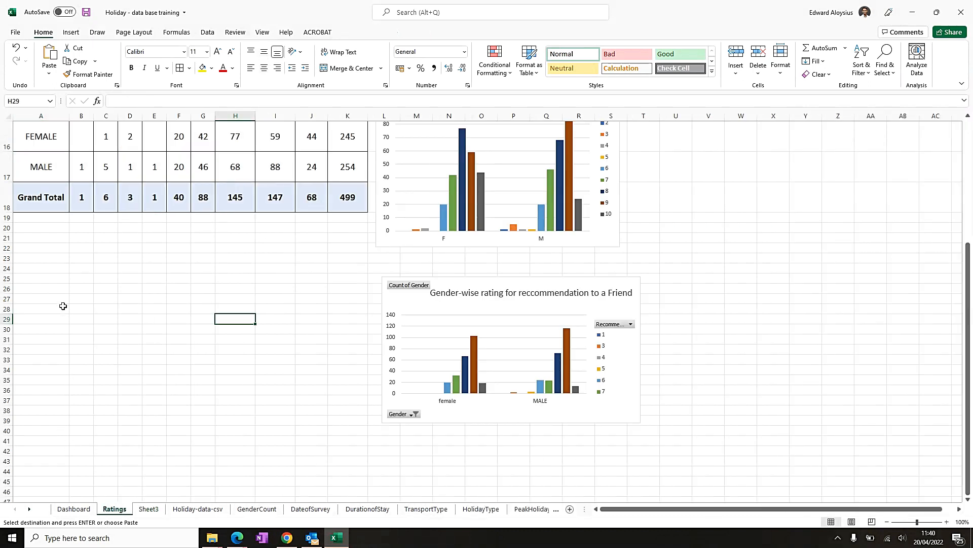
click(36, 288)
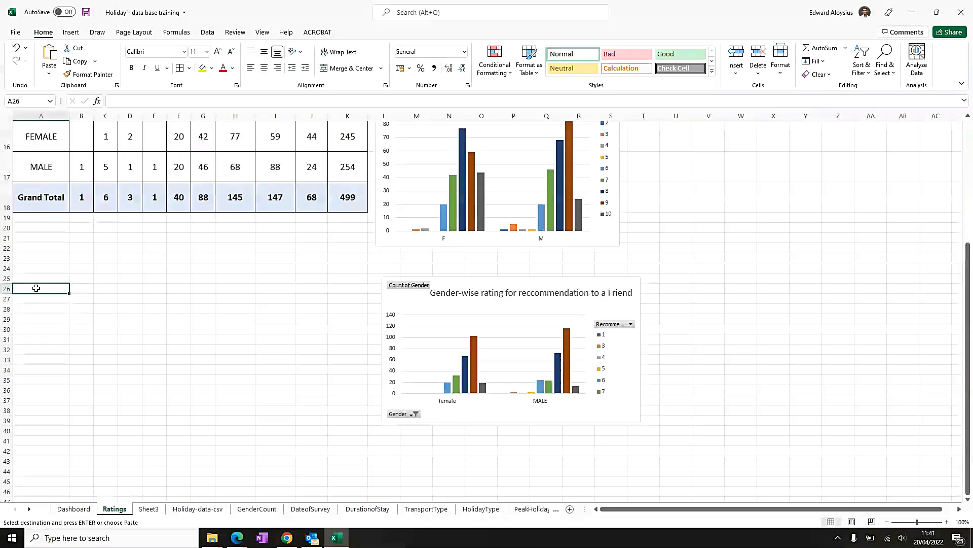
right_click(36, 288)
click(61, 58)
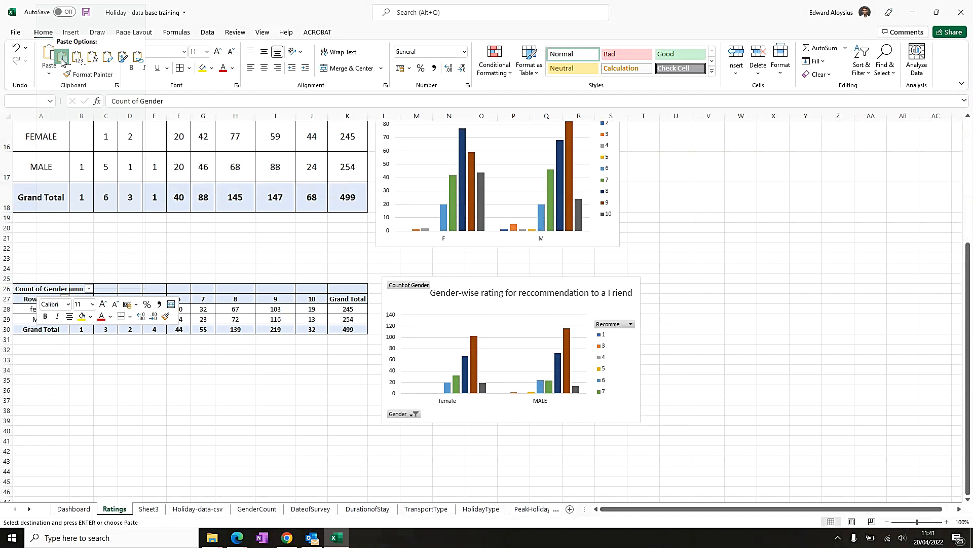
click(147, 379)
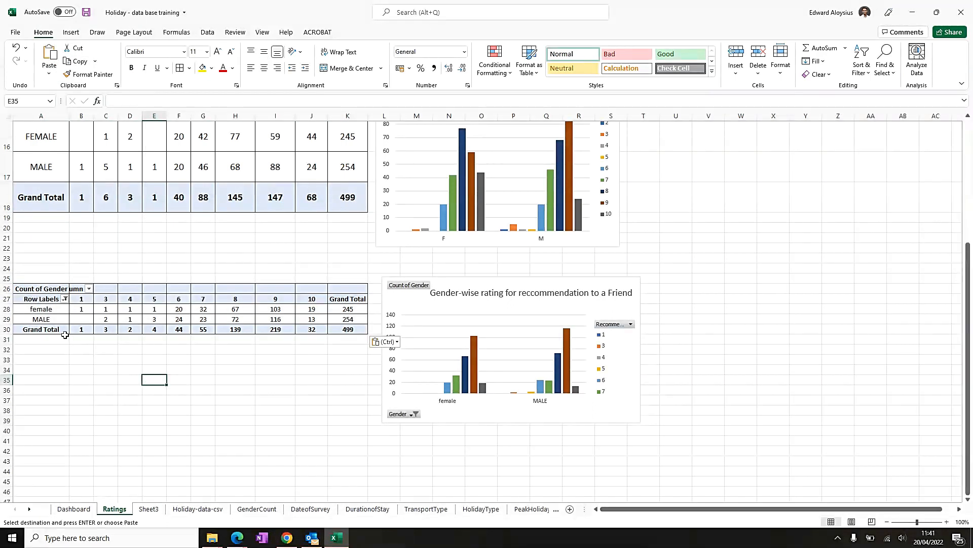
- Enlarge the row heights and increase the font size of the pasted pivot table to match the tables above
drag(7, 299, 6, 340)
drag(65, 327, 343, 367)
click(217, 51)
click(217, 52)
drag(41, 304, 179, 304)
drag(246, 305, 348, 305)
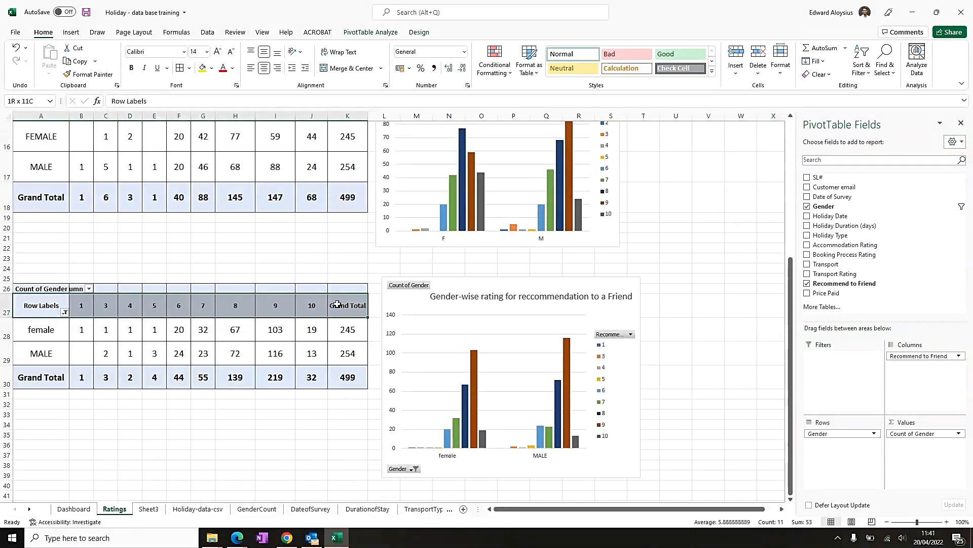
click(217, 52)
- Wrap the text of the Grand Total header in the pasted pivot table
scroll(143, 263, up, 1)
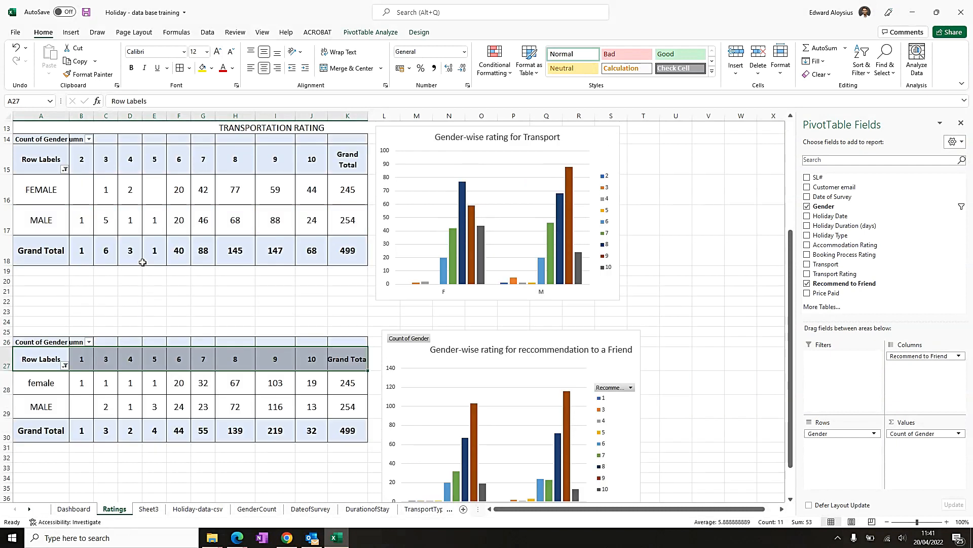
click(81, 165)
click(79, 351)
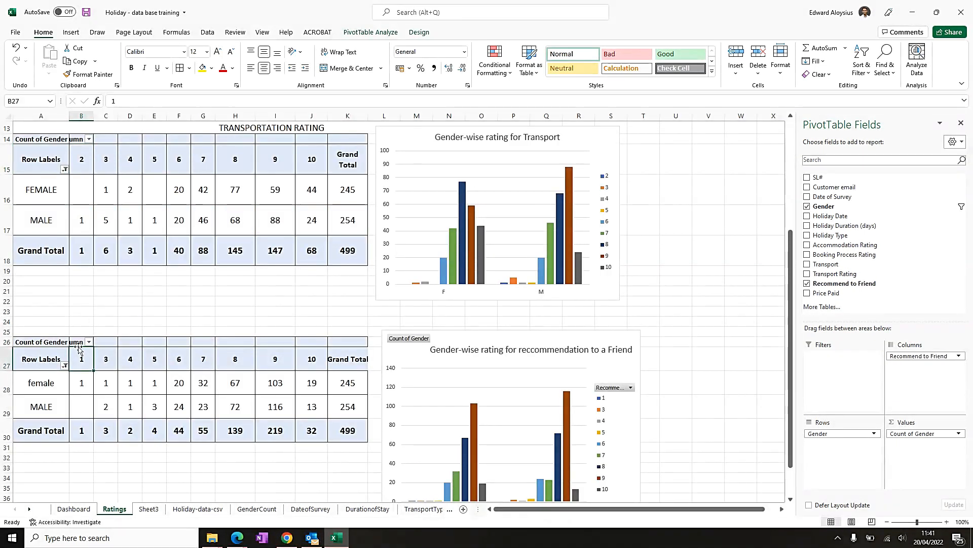
click(80, 342)
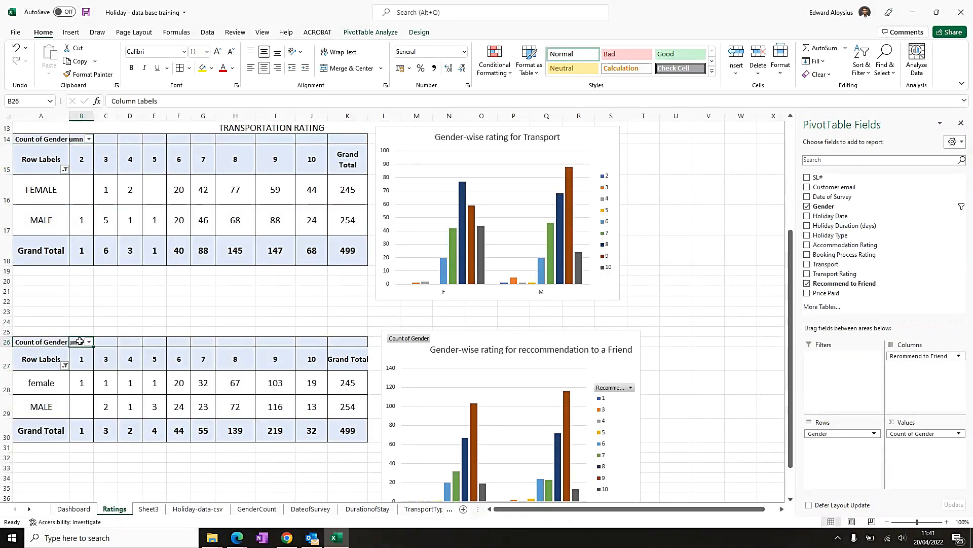
click(349, 360)
click(339, 51)
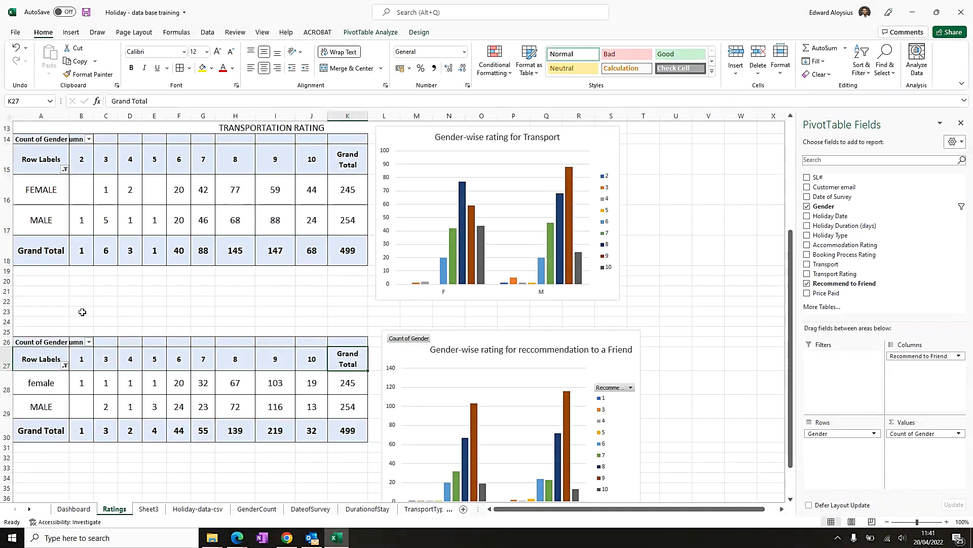
- Delete rows 23 and 24 above the new pivot table and move the recommend chart beside it
drag(5, 311, 5, 321)
key(ctrl+minus)
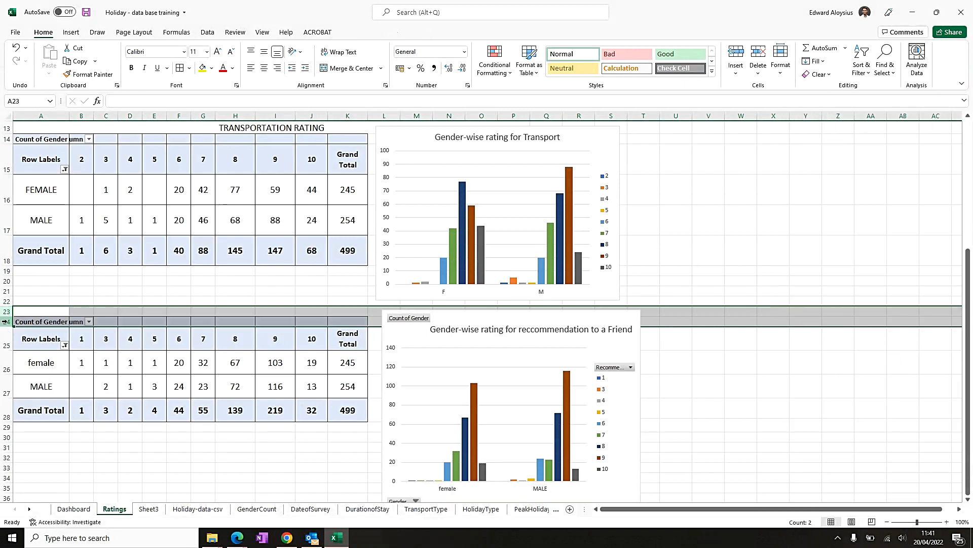
click(838, 311)
drag(473, 317, 463, 324)
drag(9, 306, 619, 323)
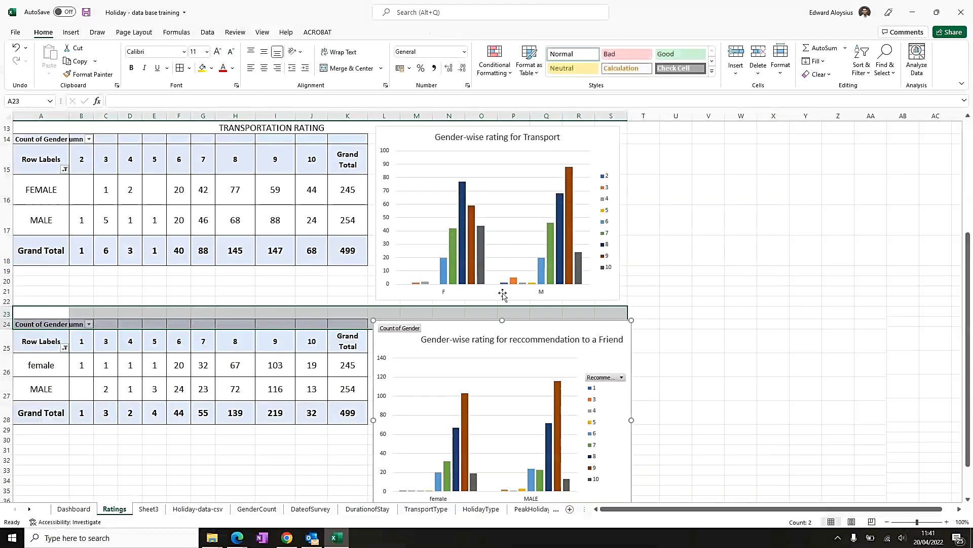
scroll(502, 294, up, 4)
scroll(487, 282, down, 4)
scroll(472, 279, up, 4)
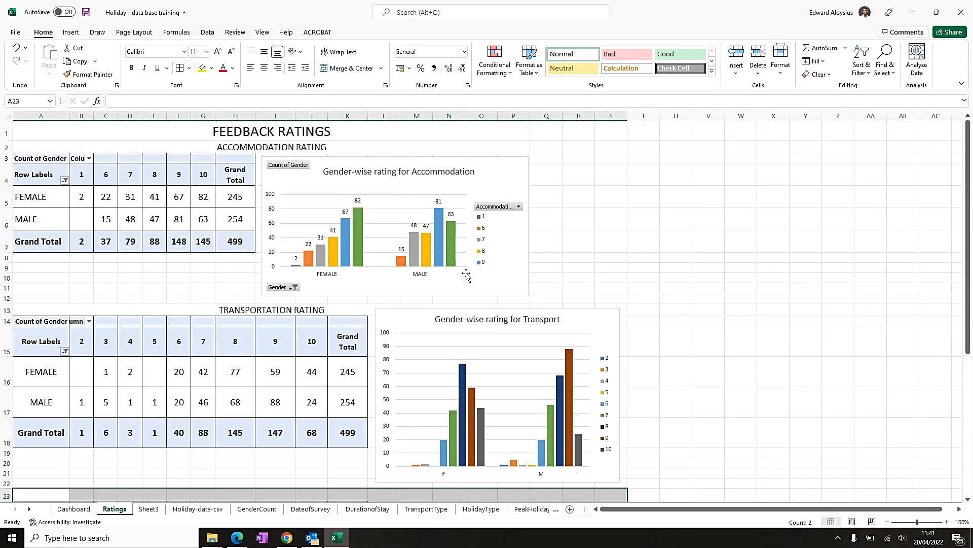
scroll(651, 280, down, 2)
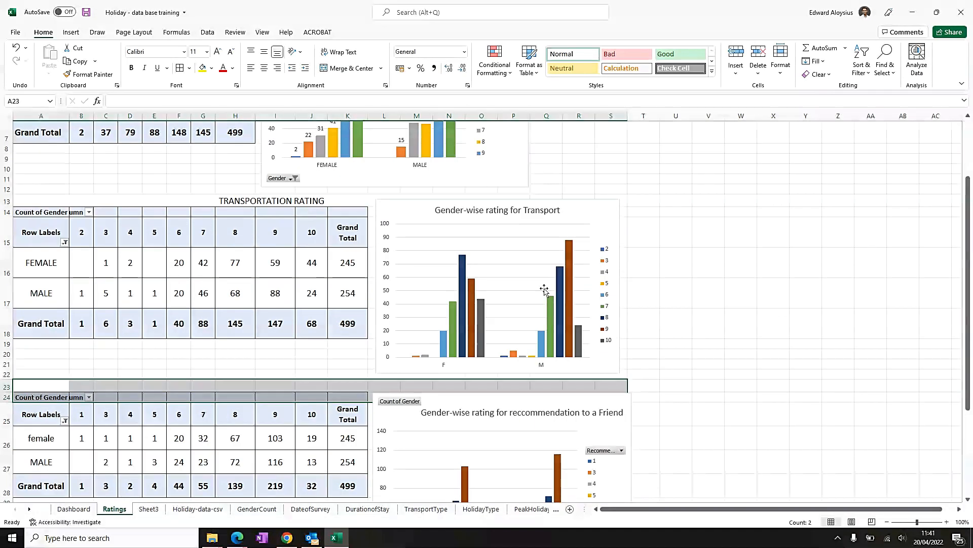
- Resize the transportation chart and shift it to line up beside its pivot table
click(577, 224)
drag(497, 373, 497, 357)
drag(517, 203, 511, 211)
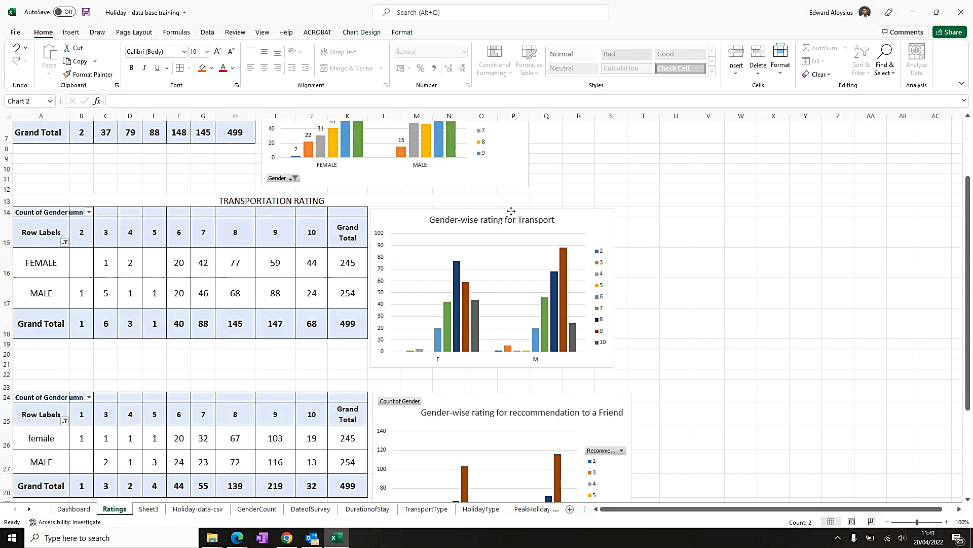
click(728, 315)
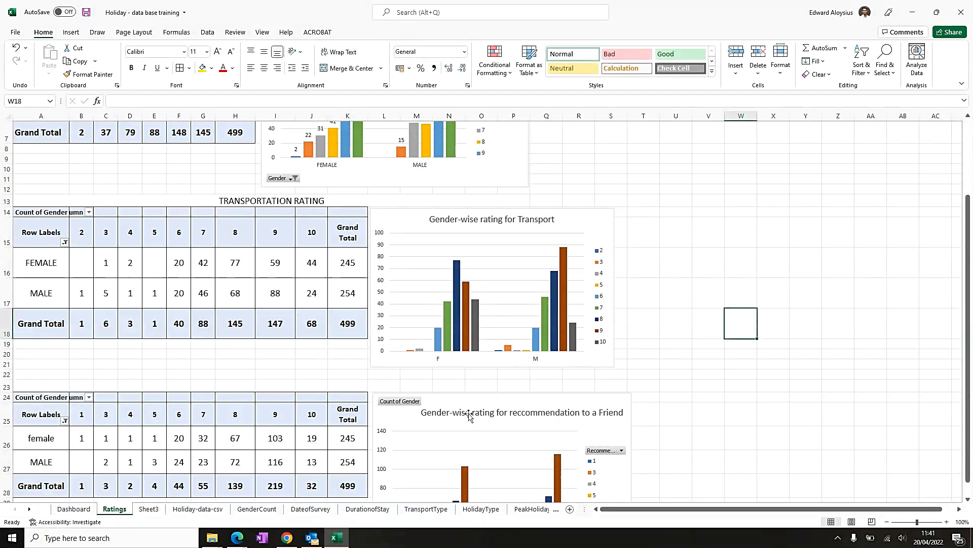
- Merge and center cells A23 through P23 above the recommend pivot table
drag(23, 387, 521, 388)
click(351, 67)
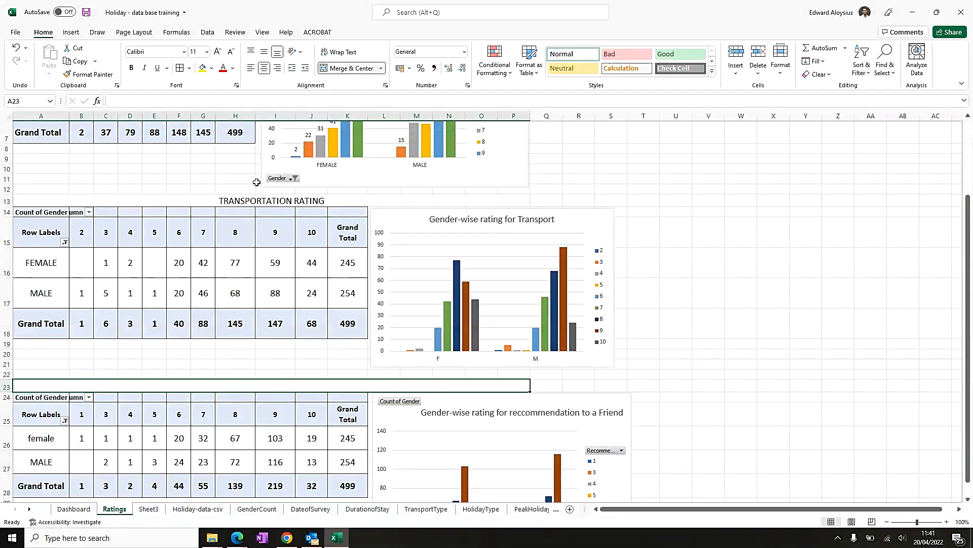
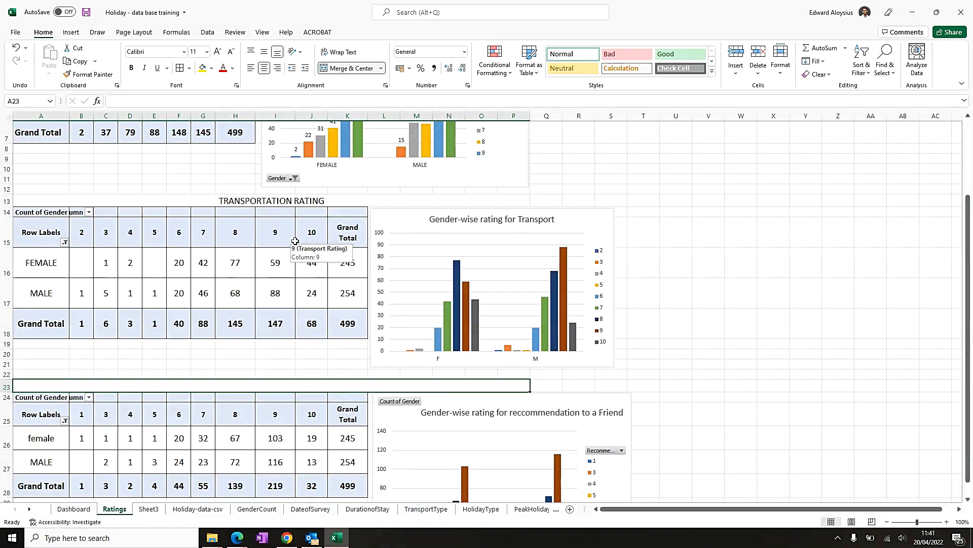
- Enter the heading RATING FOR RECCOMMENDING HOLIDAY TO A FRIEND in the merged cell A23 above the recommend pivot table
key(BackSpace)
key(BackSpace)
key(BackSpace)
key(BackSpace)
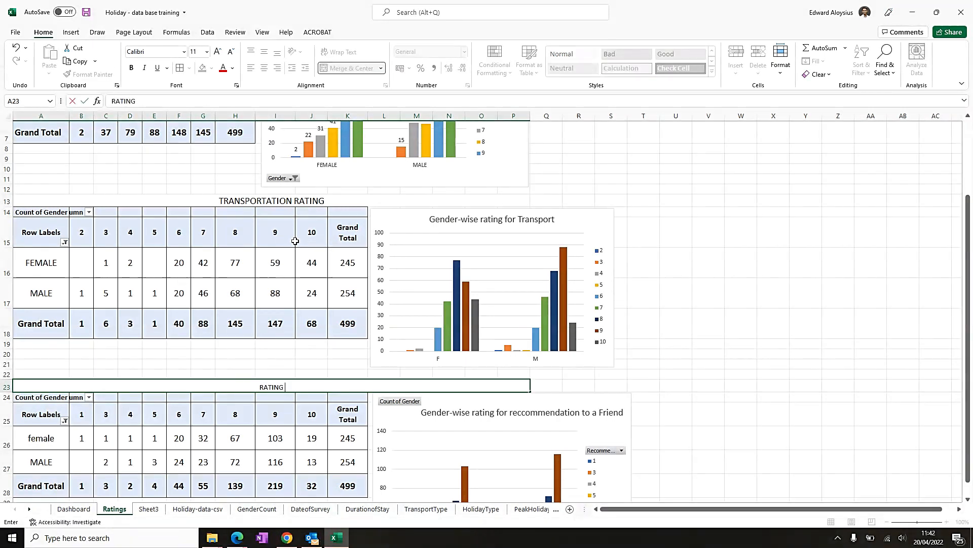
text(ATING FOR RECCOMME)
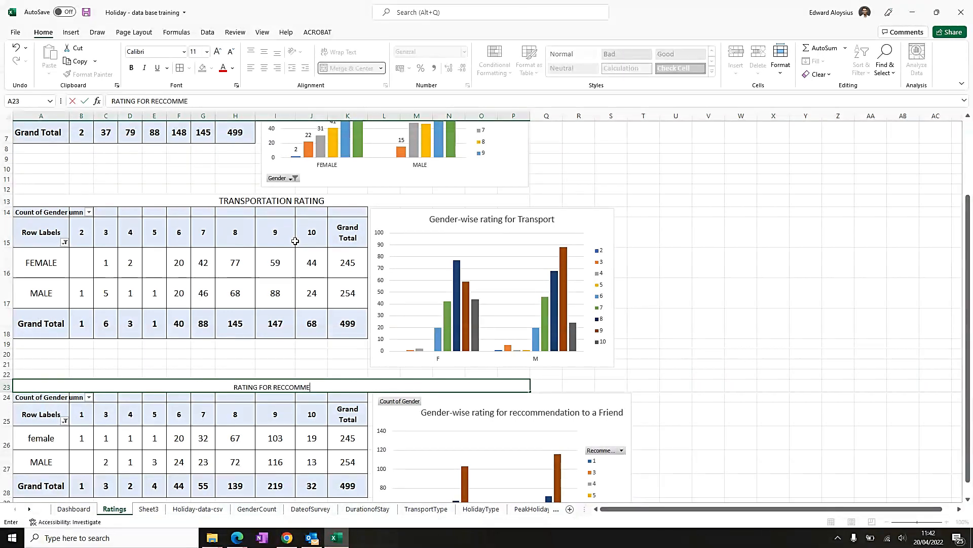
text(ND)
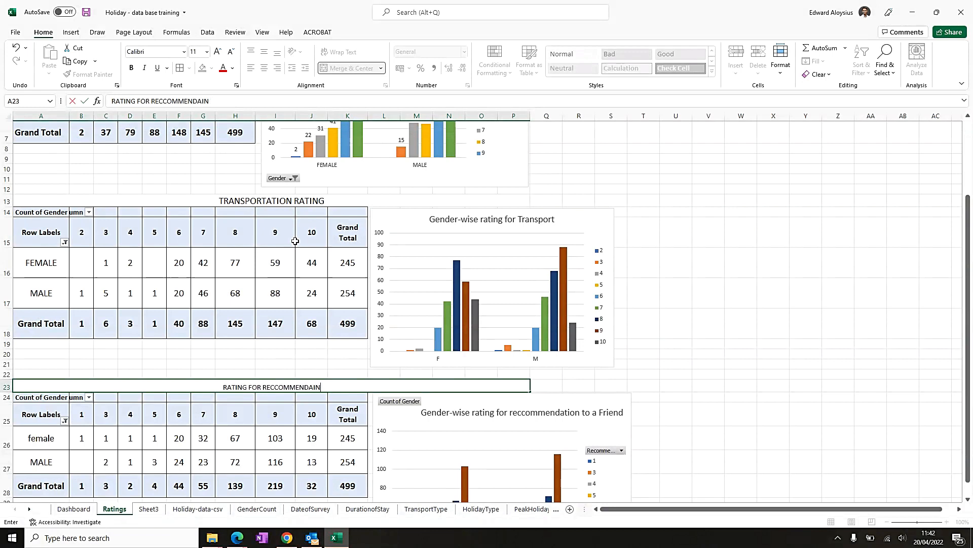
text(ING HOLDA)
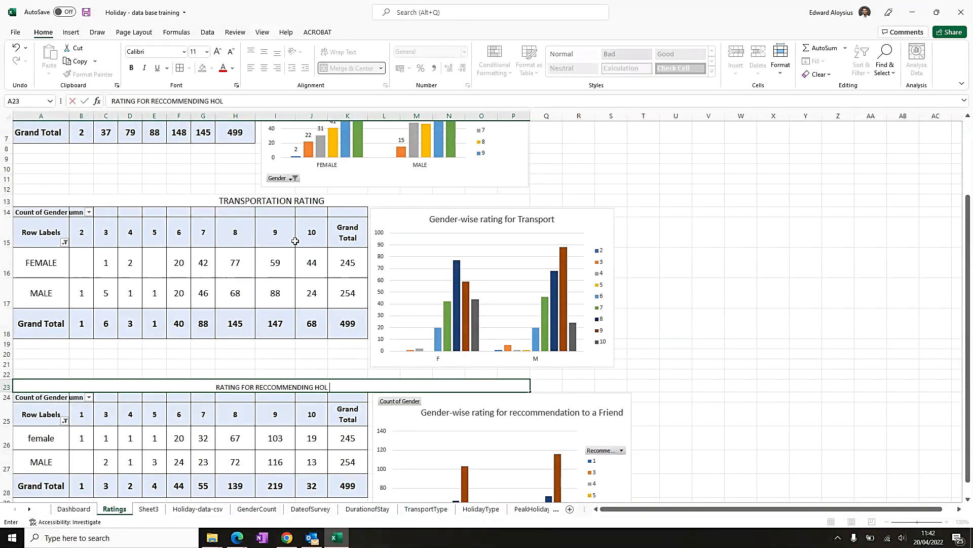
key(BackSpace)
key(BackSpace)
text(IDAY TO A F)
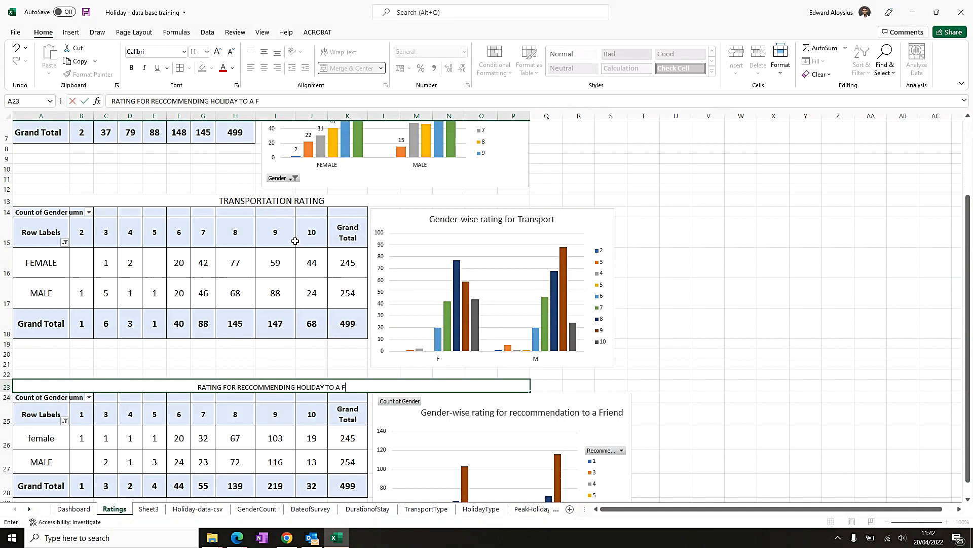
text(RIEND)
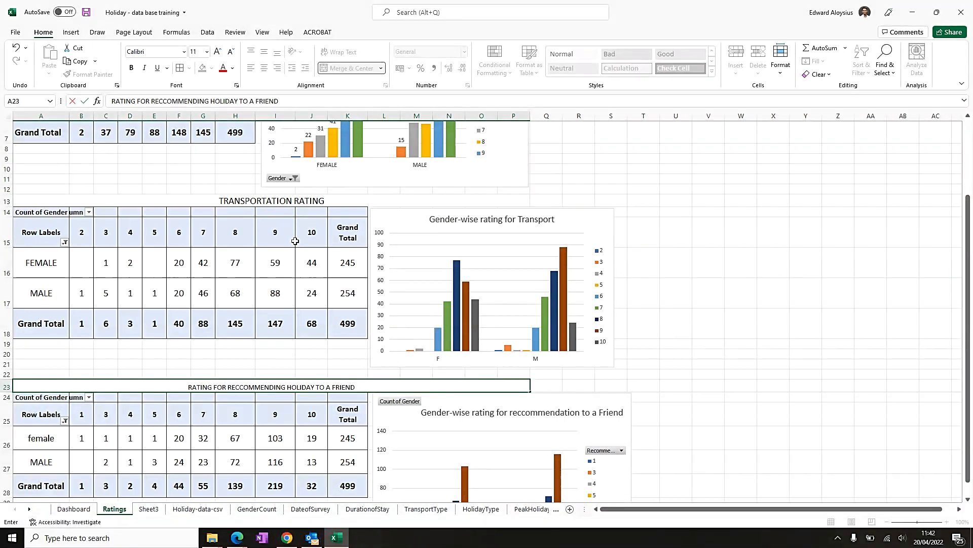
click(732, 294)
scroll(705, 304, down, 3)
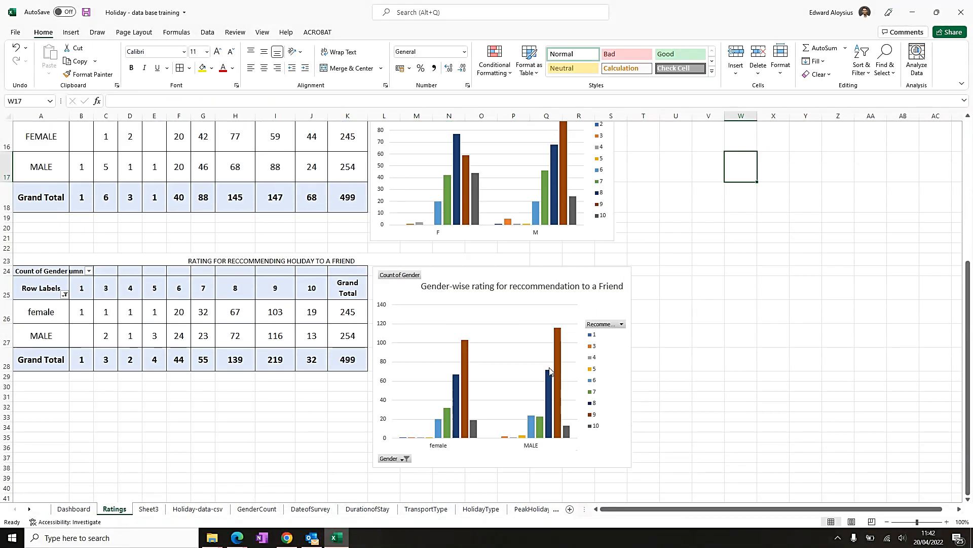
- Move the accommodation chart right beside its pivot table and narrow it to line up with the transport chart
scroll(296, 340, up, 5)
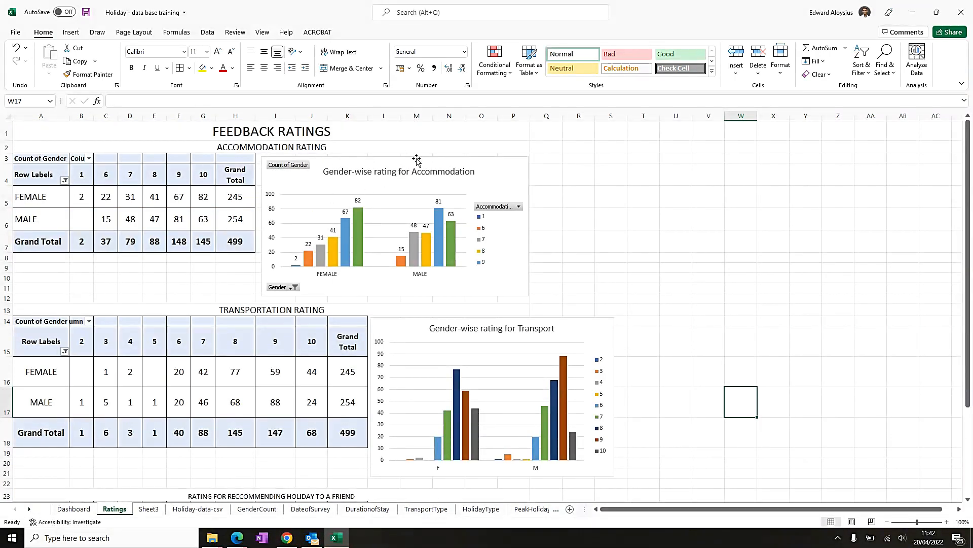
drag(416, 160, 522, 158)
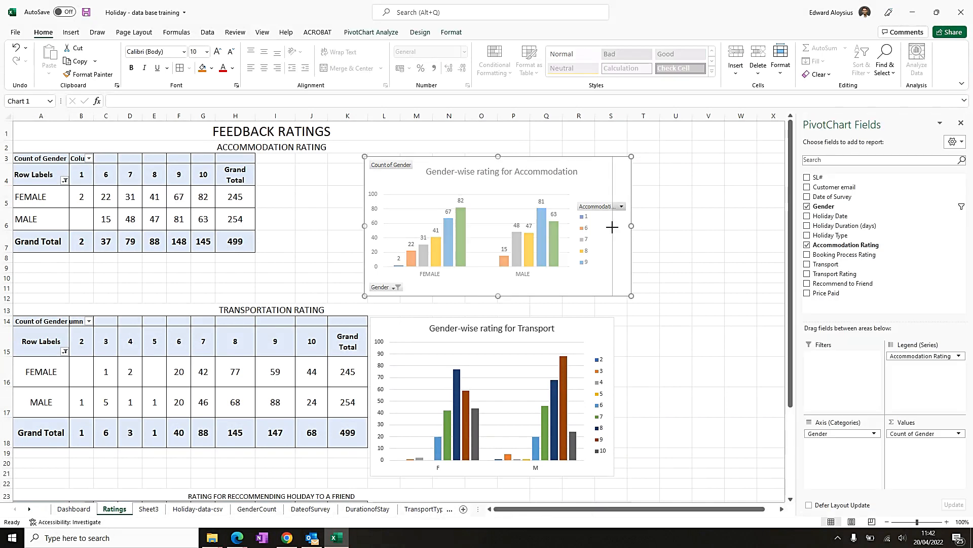
drag(612, 227, 612, 228)
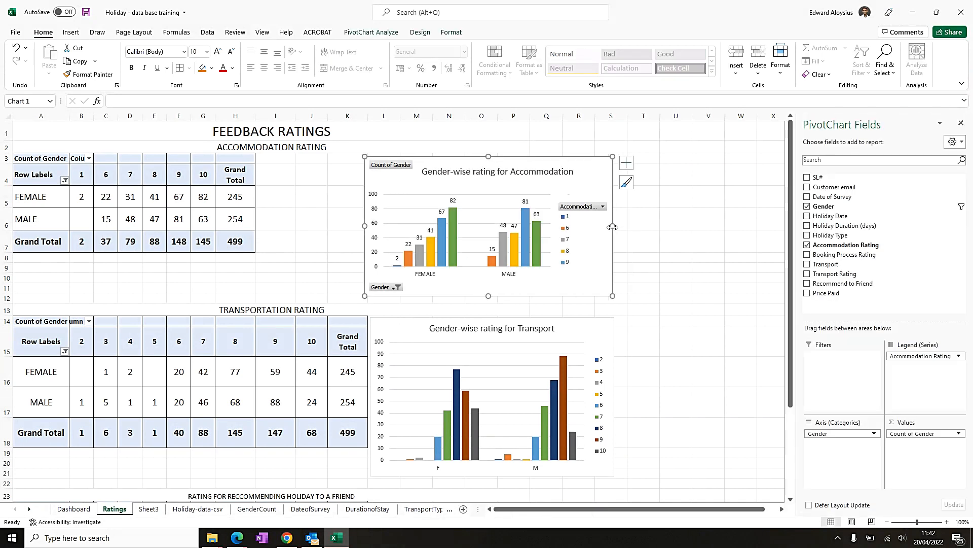
- Merge and center the FEEDBACK RATINGS title across cells A1 through S1
click(314, 131)
drag(497, 131, 604, 131)
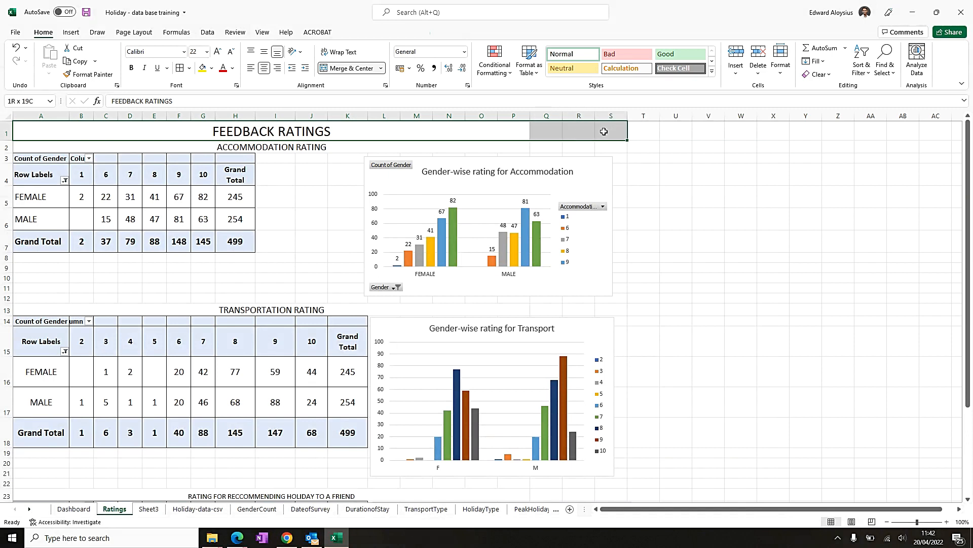
click(352, 69)
click(353, 69)
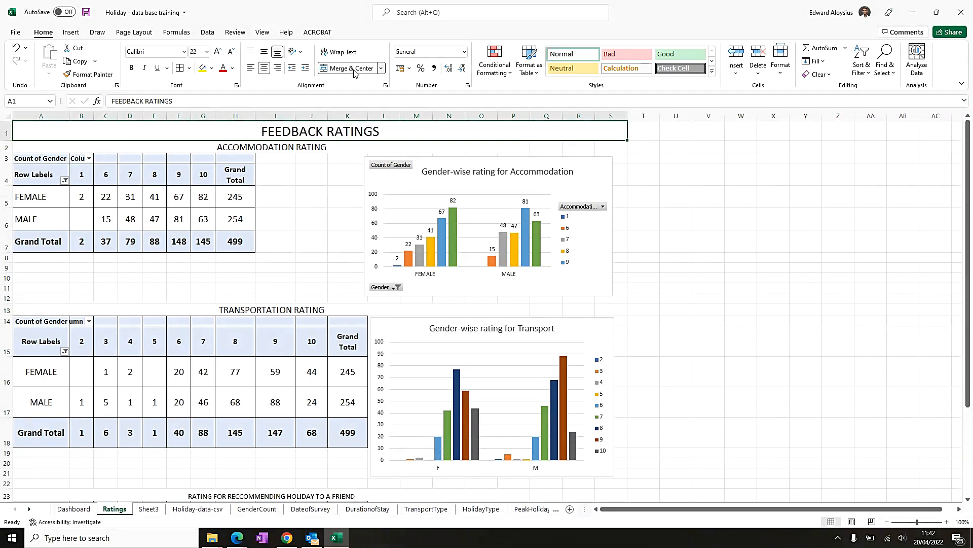
- Delete the Sheet3 worksheet and confirm the deletion
scroll(322, 358, down, 5)
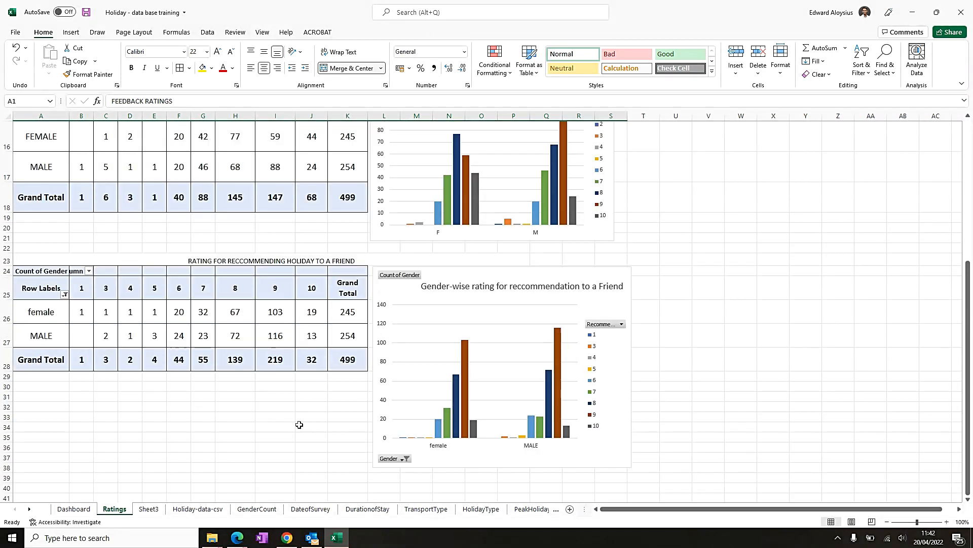
click(149, 509)
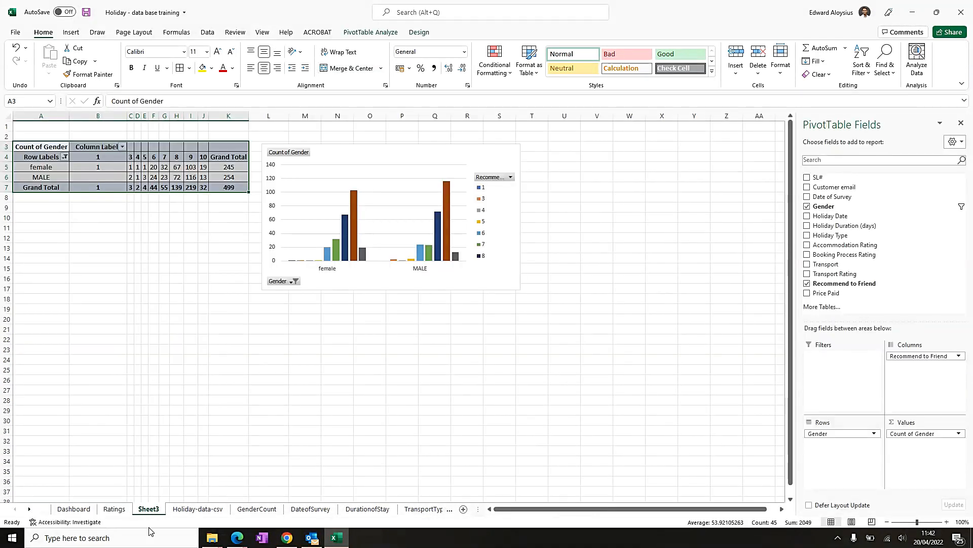
right_click(151, 512)
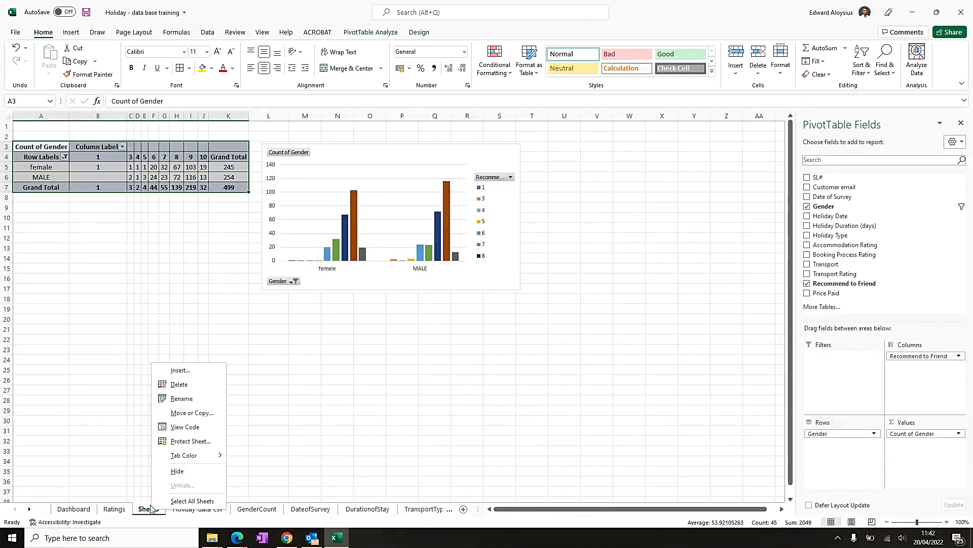
click(180, 385)
click(465, 298)
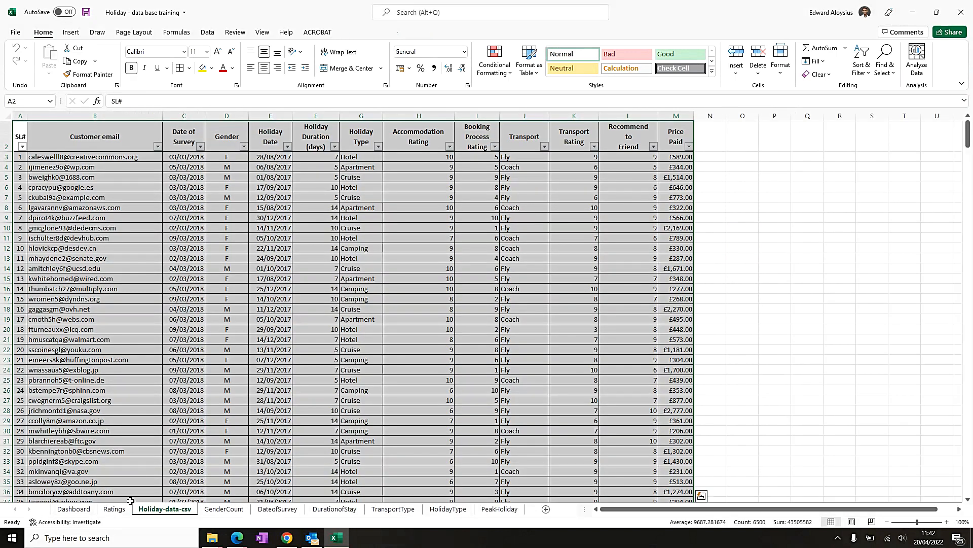
- Fill the FEEDBACK RATINGS title with gold, increase its font to 24 pt and make it bold
click(114, 508)
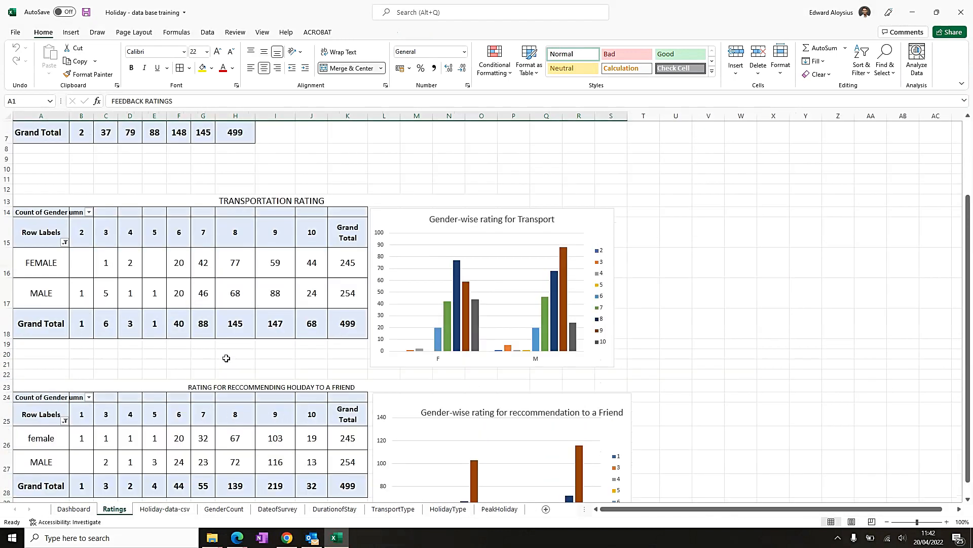
scroll(226, 358, up, 2)
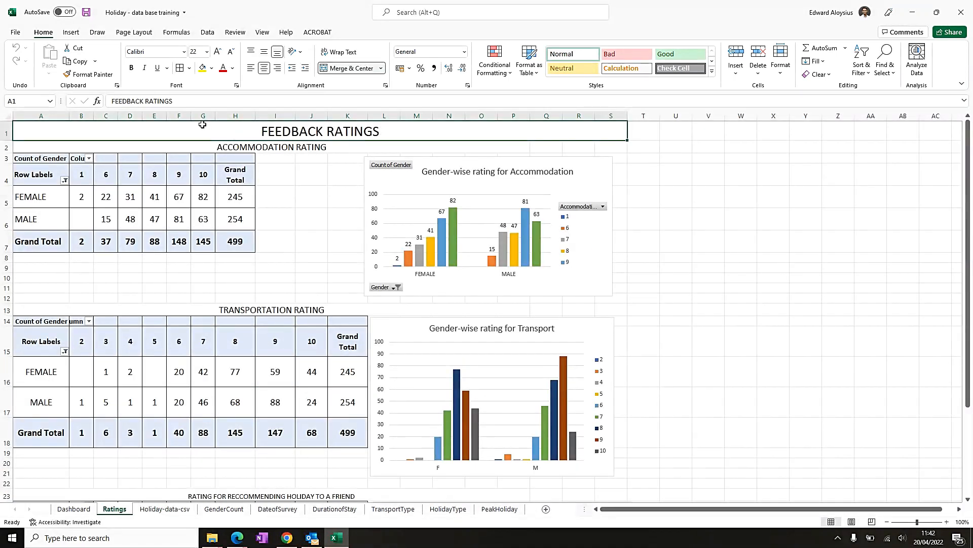
click(212, 68)
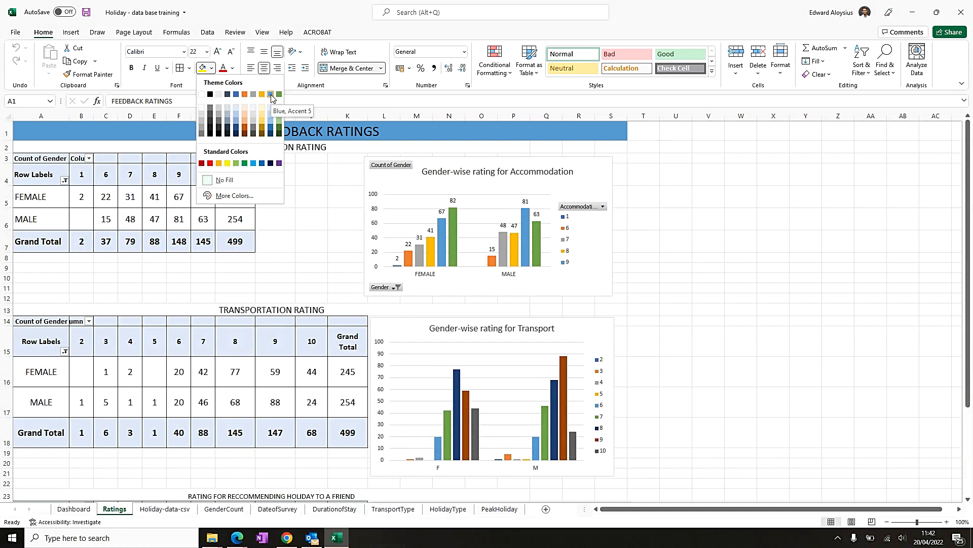
click(261, 123)
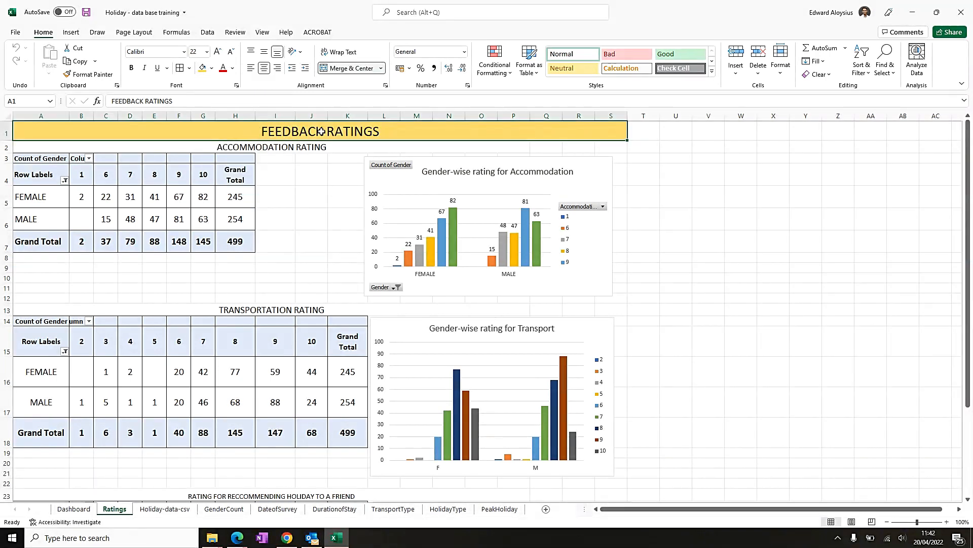
click(218, 53)
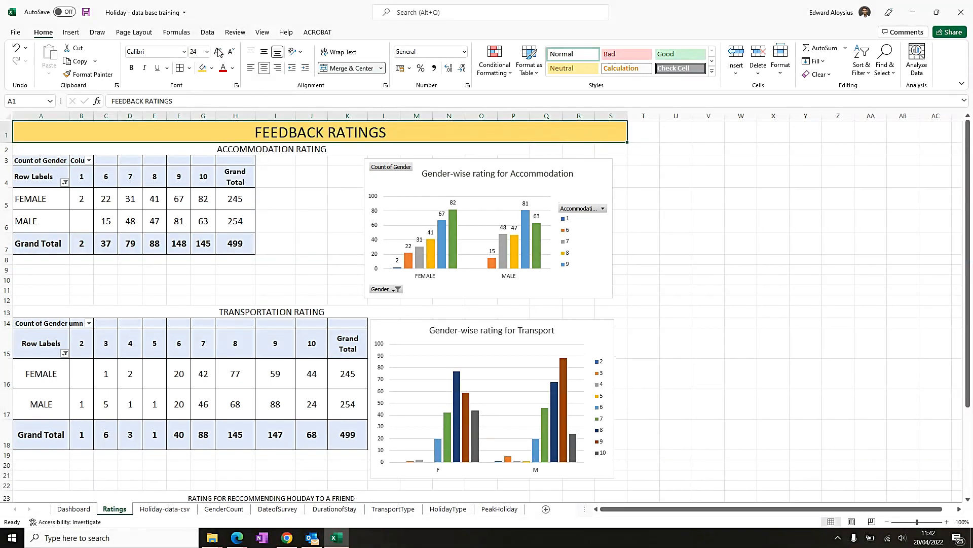
key(ctrl+b)
- Fill the accommodation, transportation and recommendation section headings with light blue and make them bold
click(305, 148)
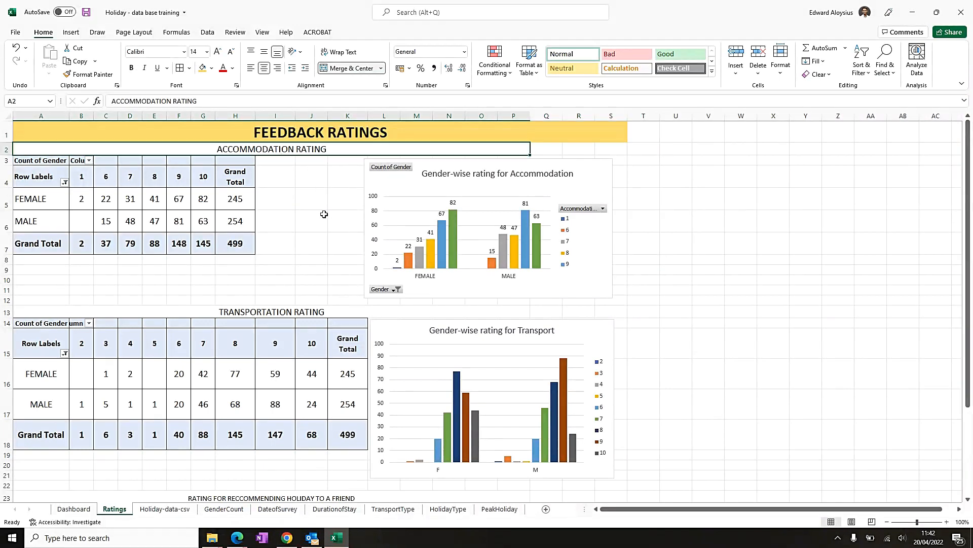
click(327, 310)
scroll(327, 310, down, 5)
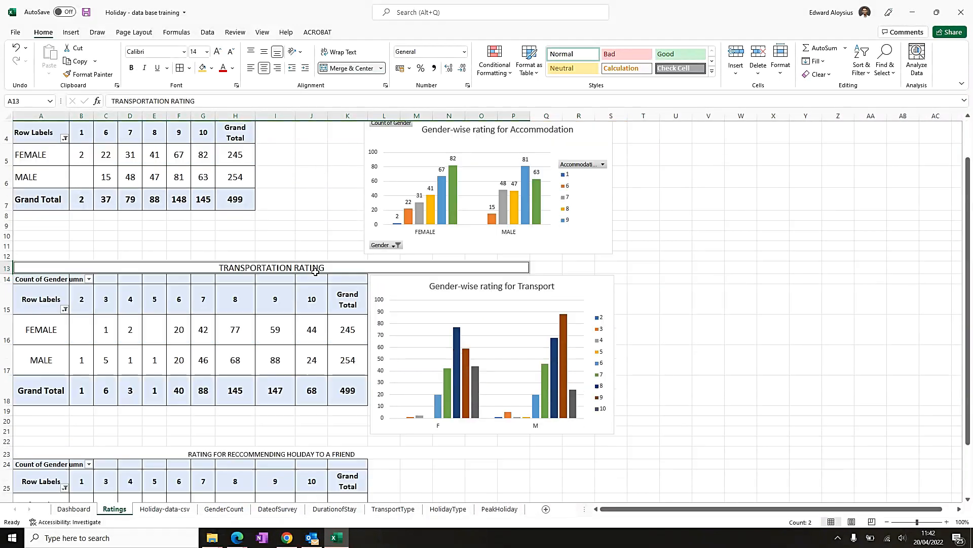
click(293, 260)
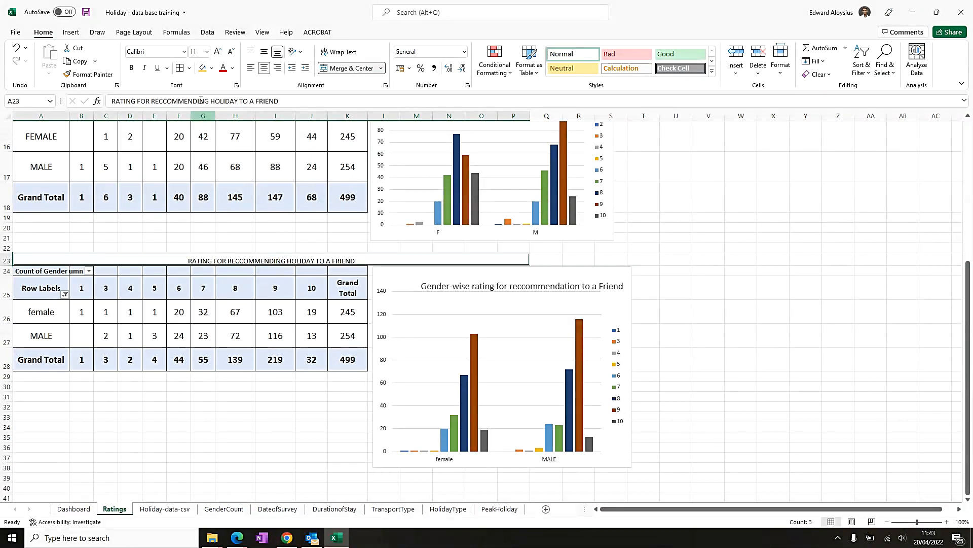
click(212, 69)
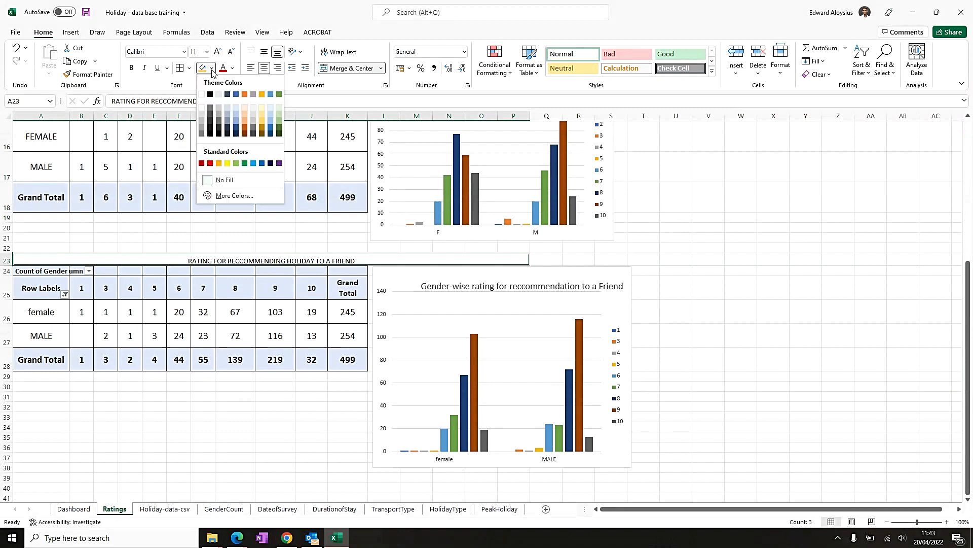
click(269, 117)
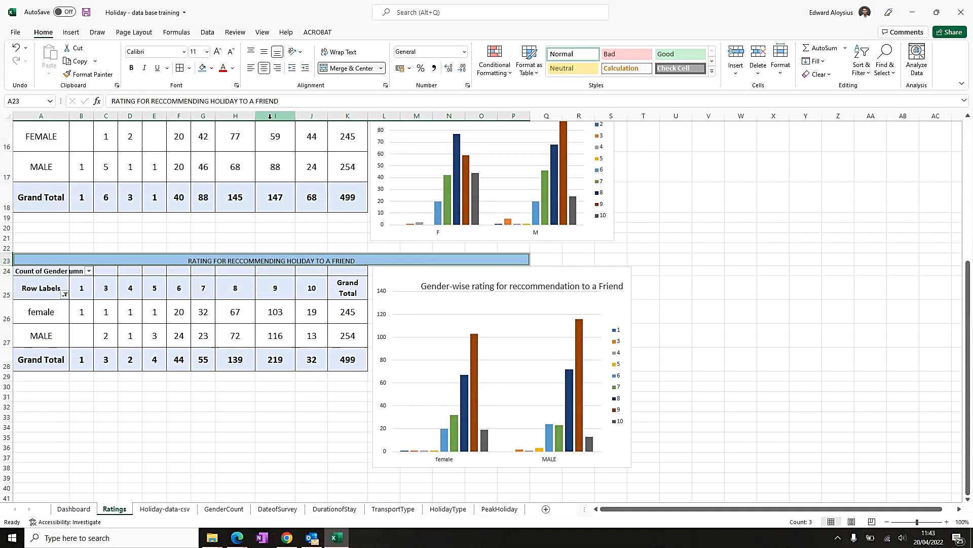
click(131, 68)
- Increase the recommendation heading's font size to 14 pt to match the other section headings
scroll(225, 256, up, 1)
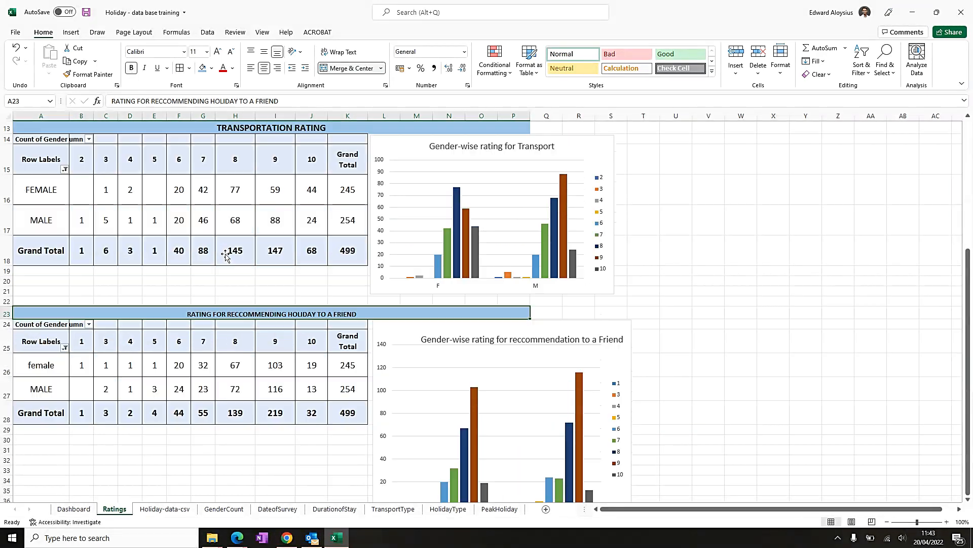
scroll(226, 256, up, 1)
click(272, 153)
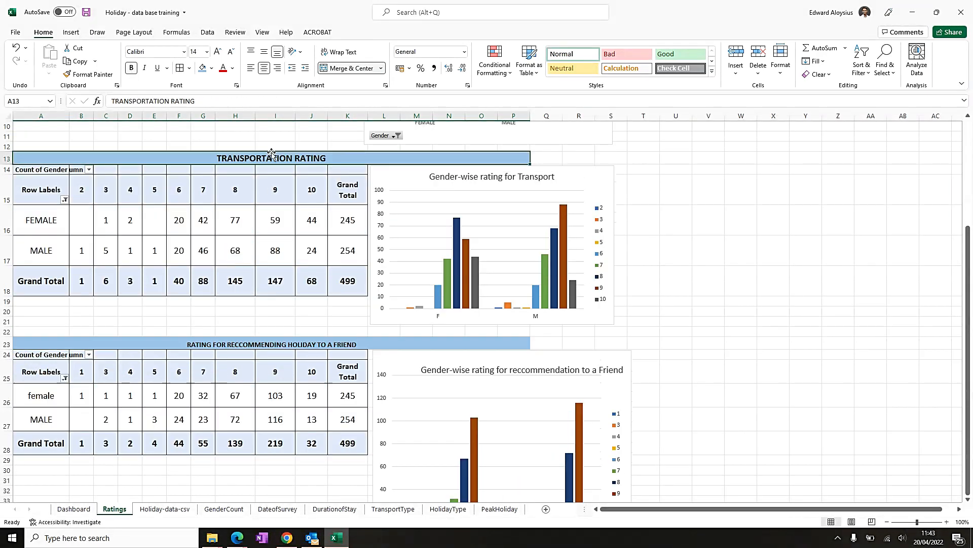
click(253, 339)
click(217, 52)
click(217, 53)
click(641, 323)
- Review the Ratings sheet layout and compare it with the feedback section on the Dashboard sheet
scroll(675, 302, up, 3)
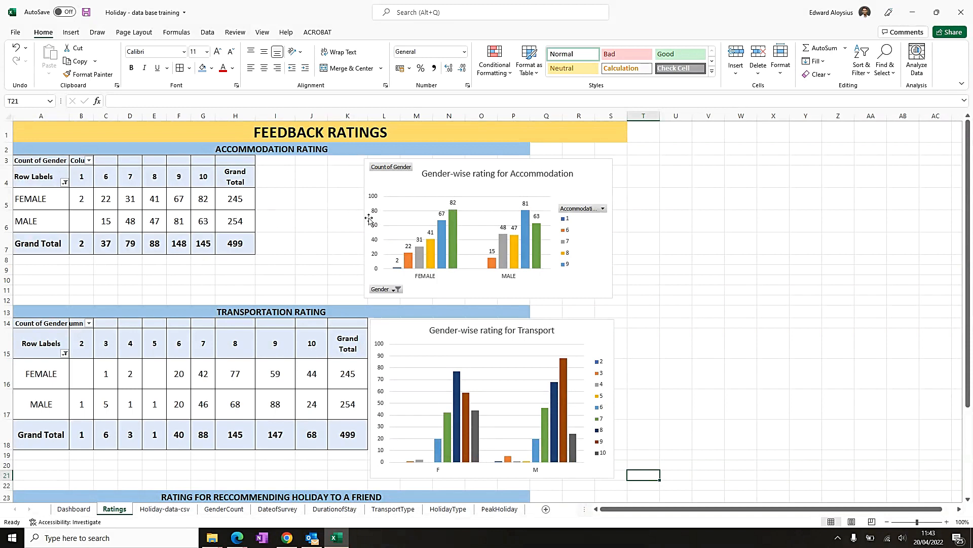
scroll(320, 249, down, 4)
scroll(320, 248, up, 4)
scroll(437, 210, down, 3)
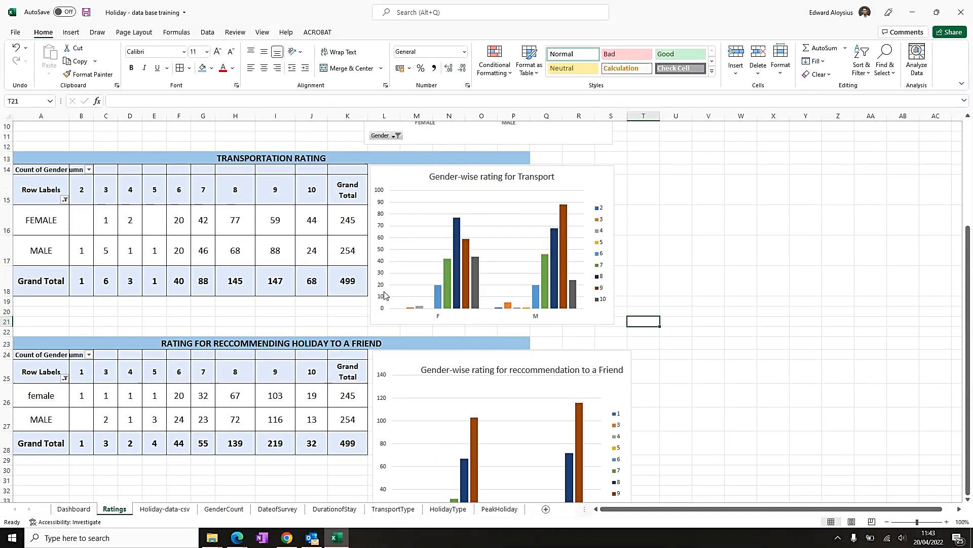
scroll(403, 334, up, 3)
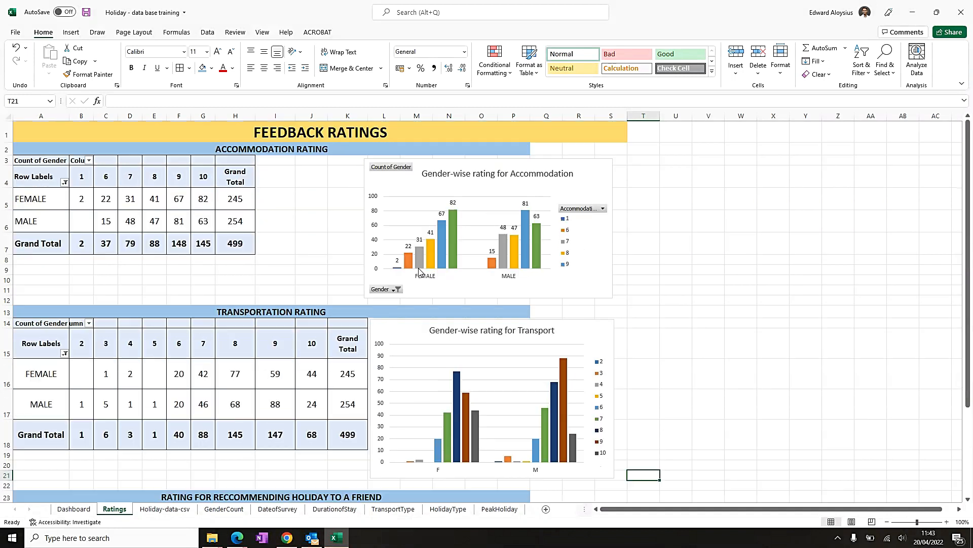
click(603, 167)
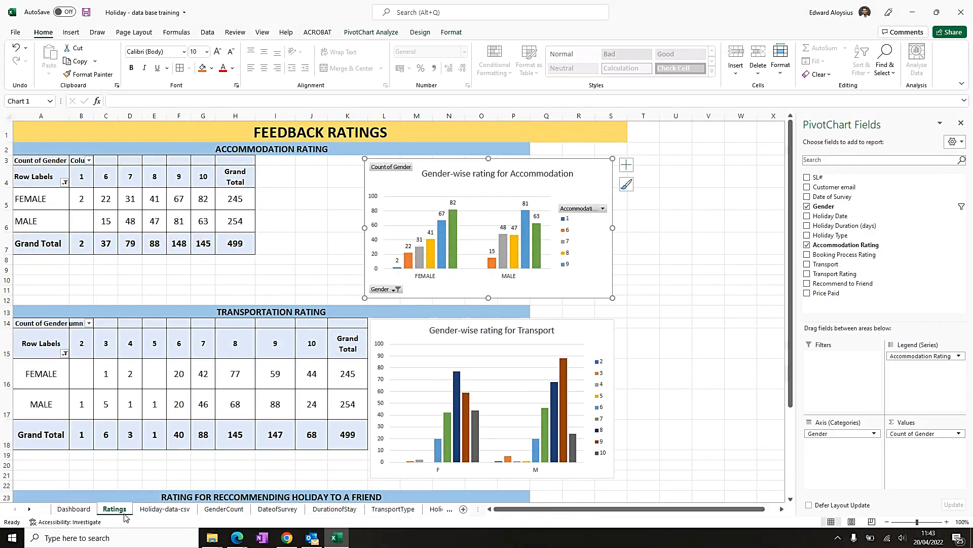
click(79, 512)
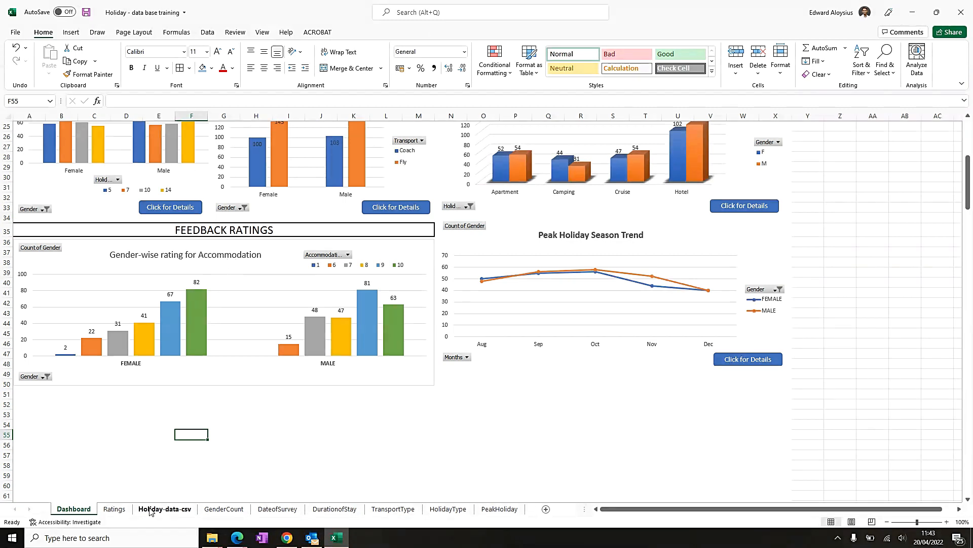
click(115, 509)
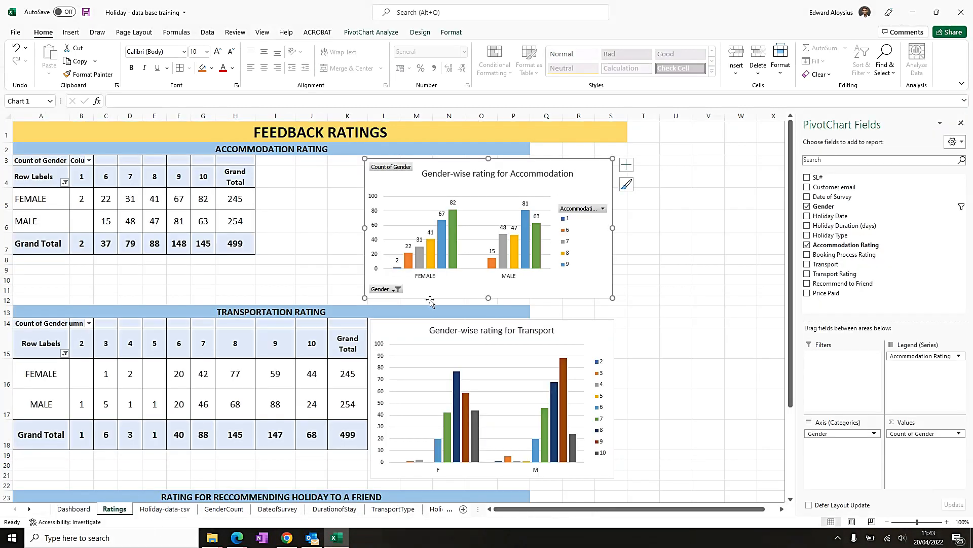
click(611, 324)
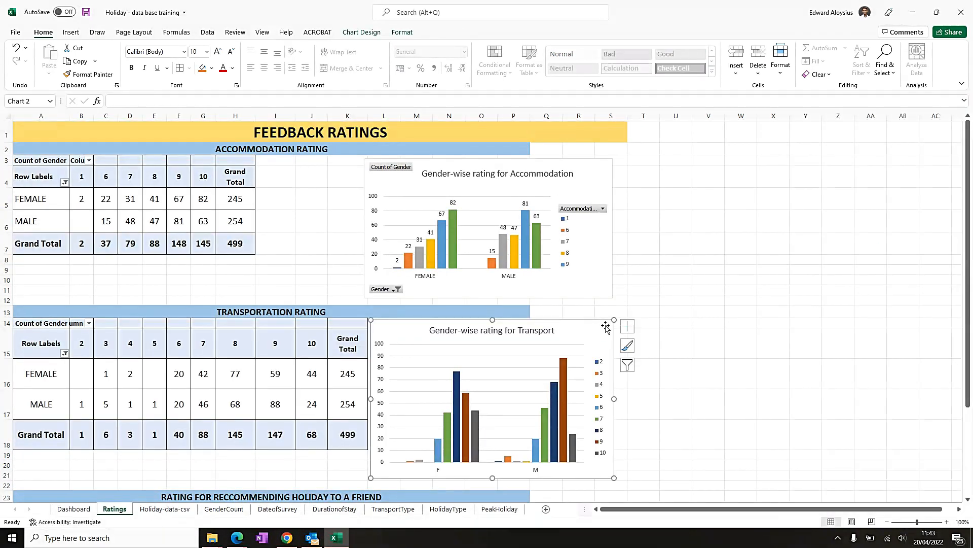
- Copy the transport rating PivotChart from the Ratings sheet and paste it below the accommodation chart on the Dashboard
click(627, 326)
right_click(607, 327)
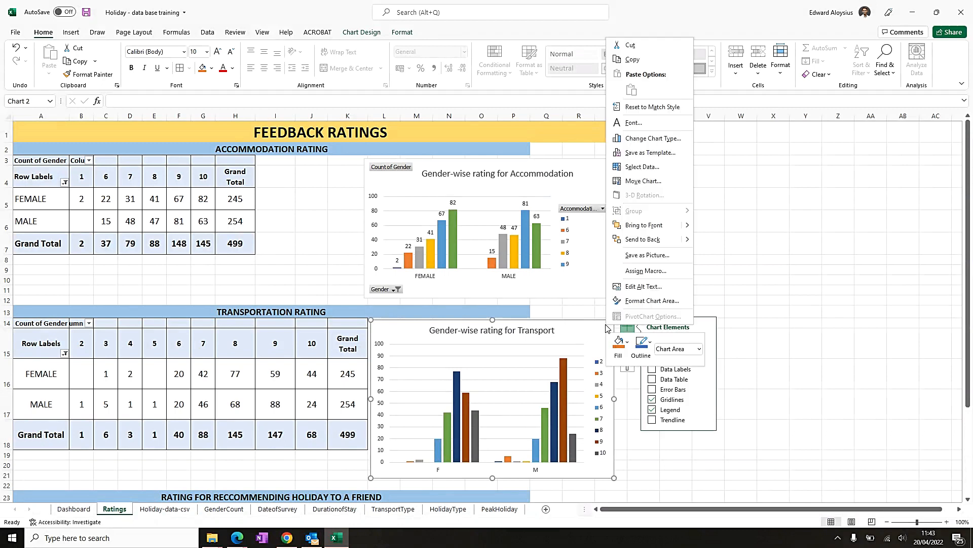
click(632, 61)
click(74, 509)
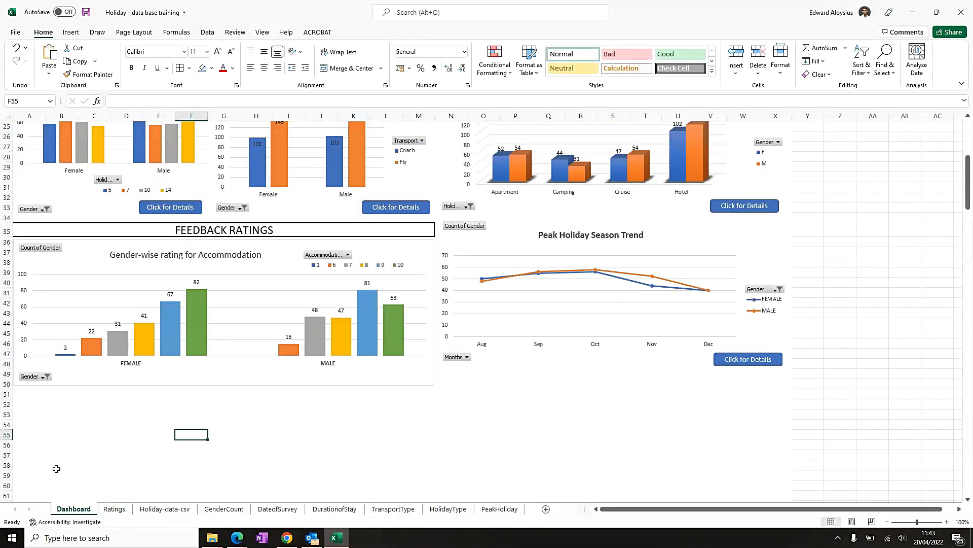
click(23, 396)
key(ctrl+v)
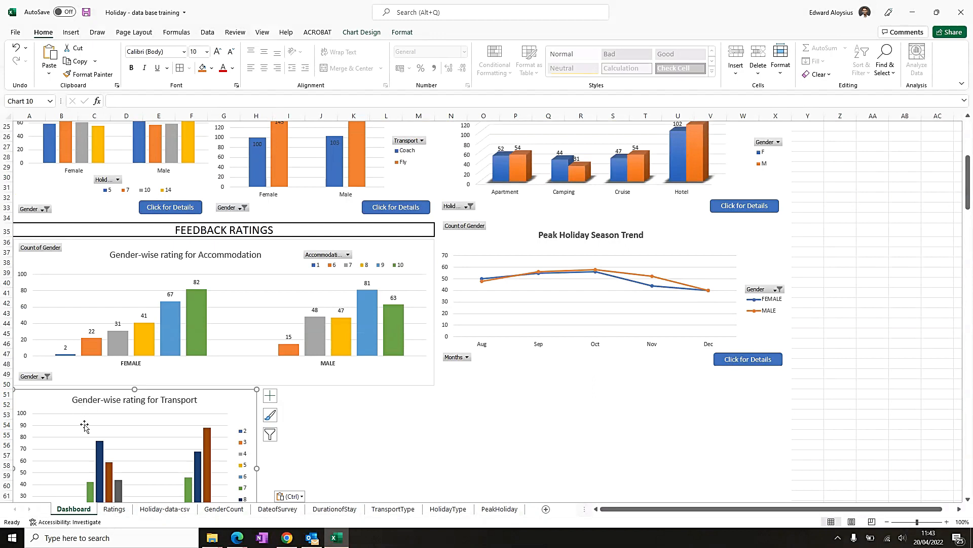
- Widen the pasted transport chart to match the accommodation chart's width
scroll(259, 433, down, 1)
scroll(259, 432, down, 1)
drag(257, 407, 434, 384)
scroll(304, 415, down, 2)
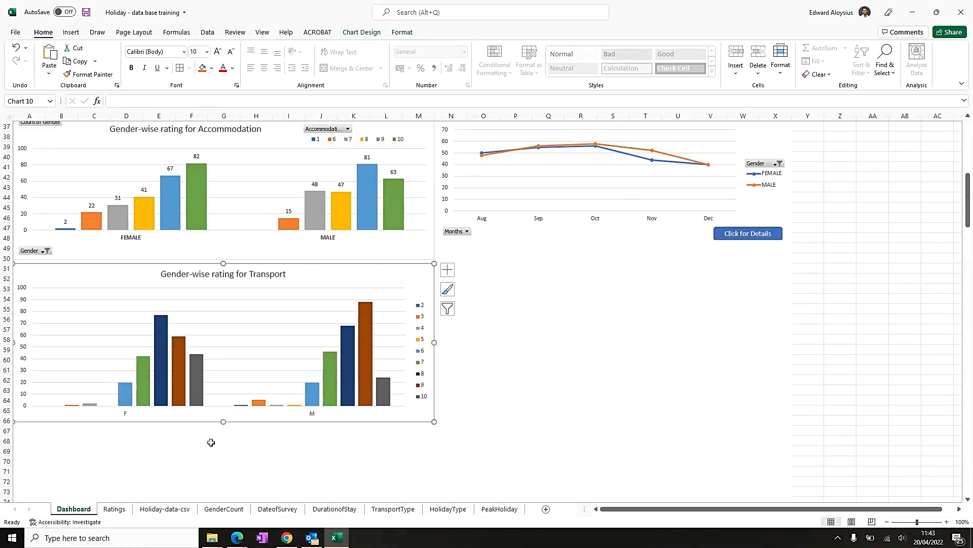
scroll(206, 446, up, 4)
scroll(405, 456, down, 2)
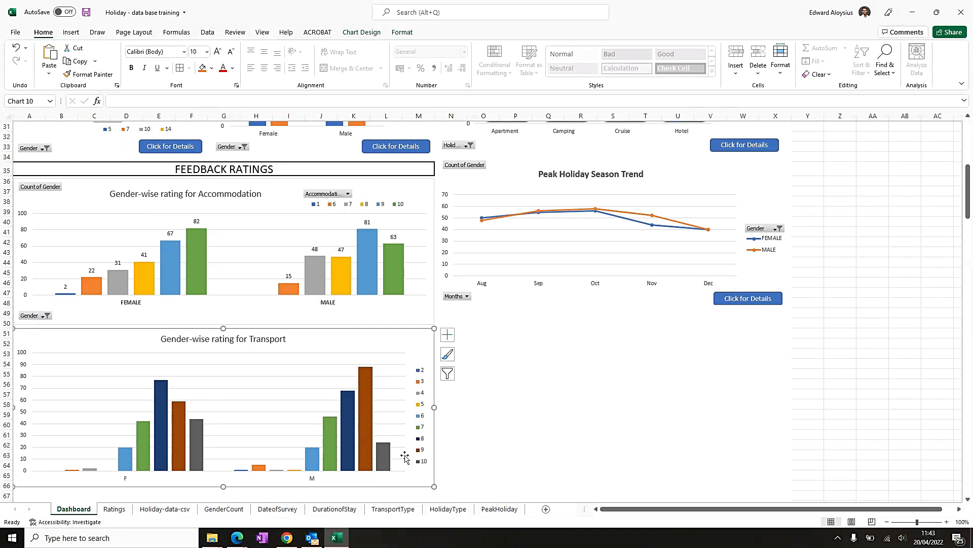
scroll(398, 455, down, 3)
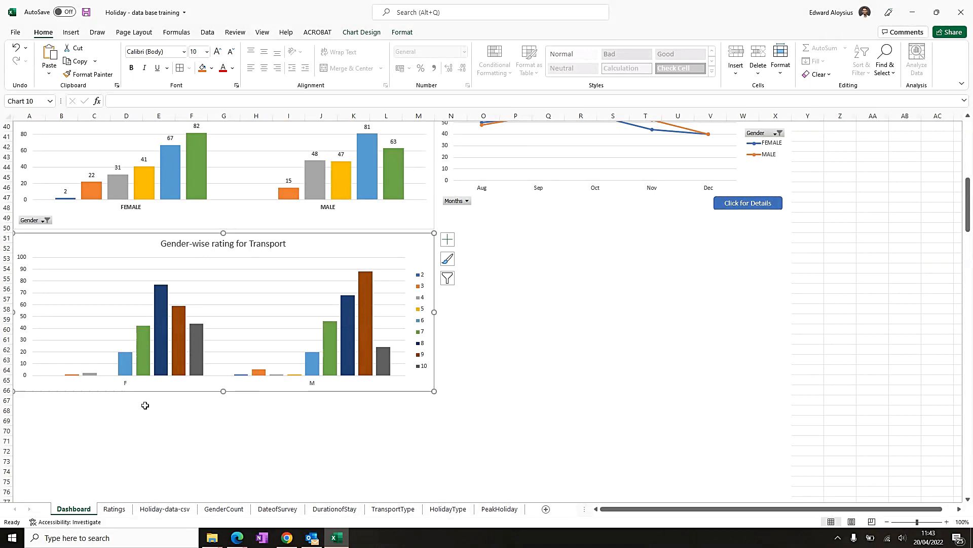
scroll(145, 404, down, 2)
- Copy the recommend-to-a-friend PivotChart from the Ratings sheet and paste it below the transport chart on the Dashboard
click(114, 509)
scroll(321, 329, down, 4)
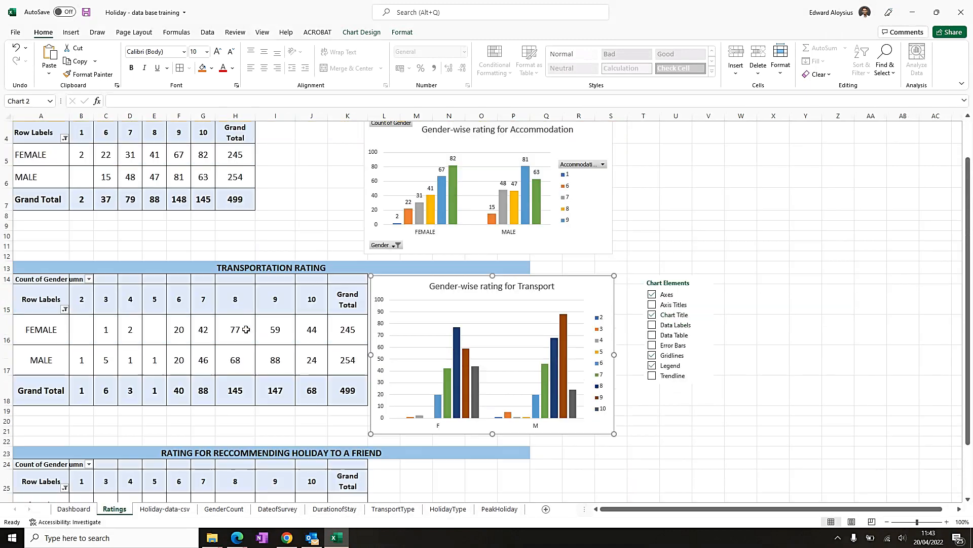
click(403, 327)
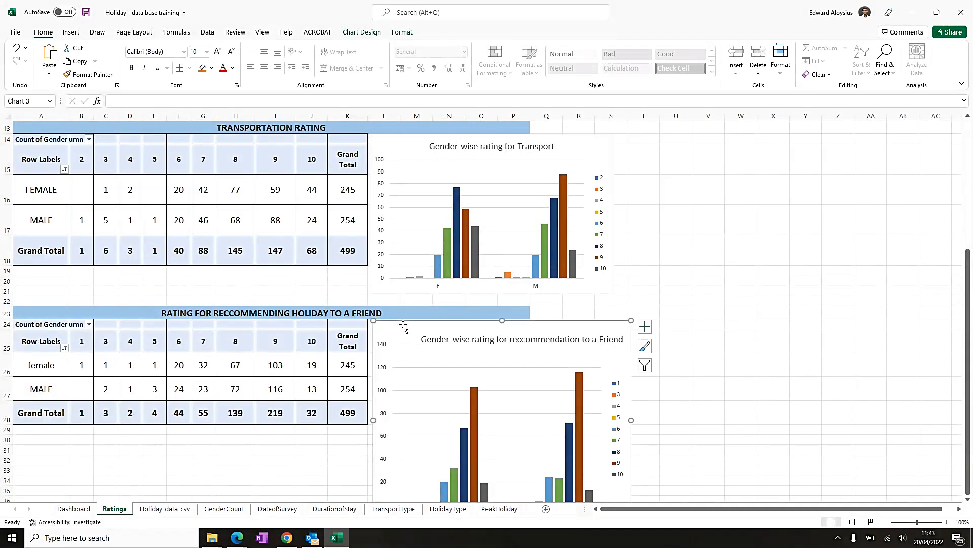
right_click(422, 321)
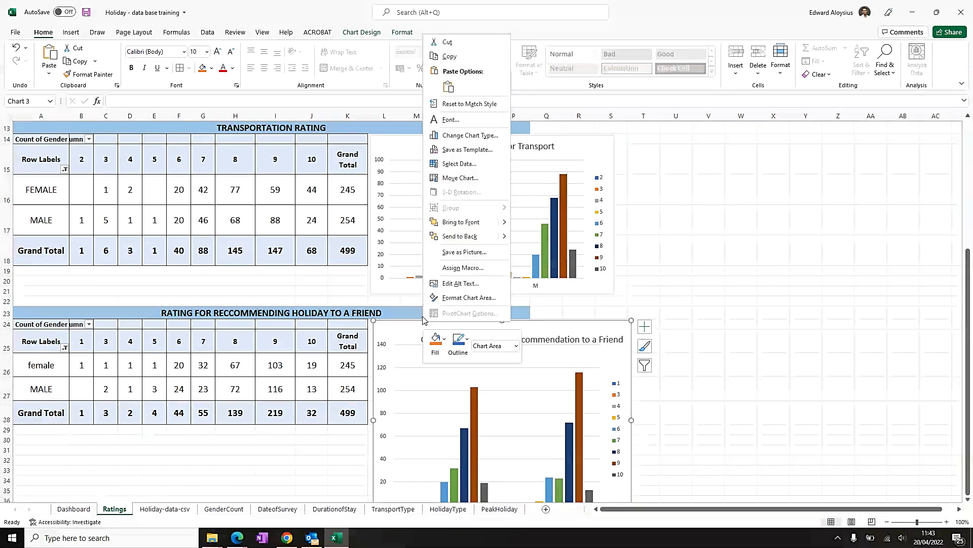
click(458, 60)
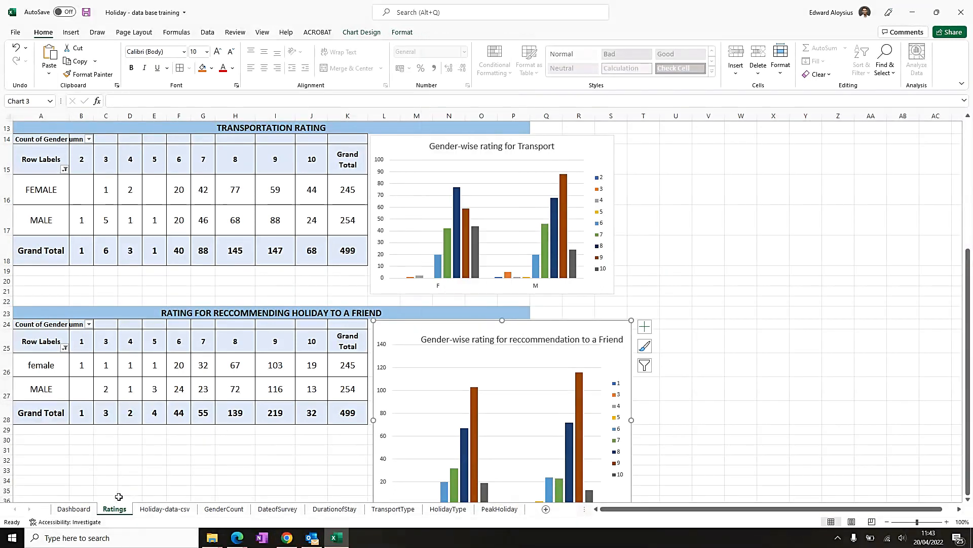
click(73, 509)
click(27, 345)
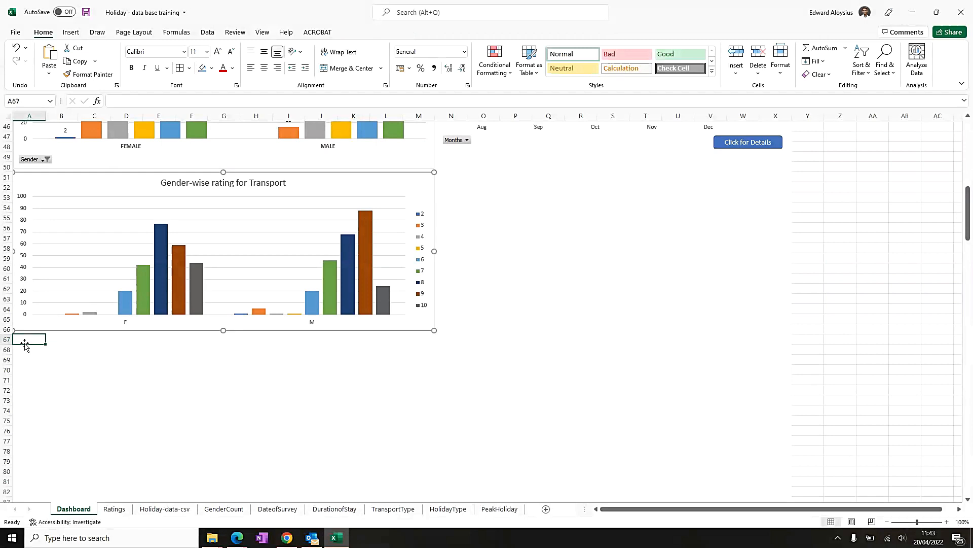
key(ctrl+v)
- Resize the recommendation chart to the same width as the charts above and shorten its height
scroll(232, 456, down, 2)
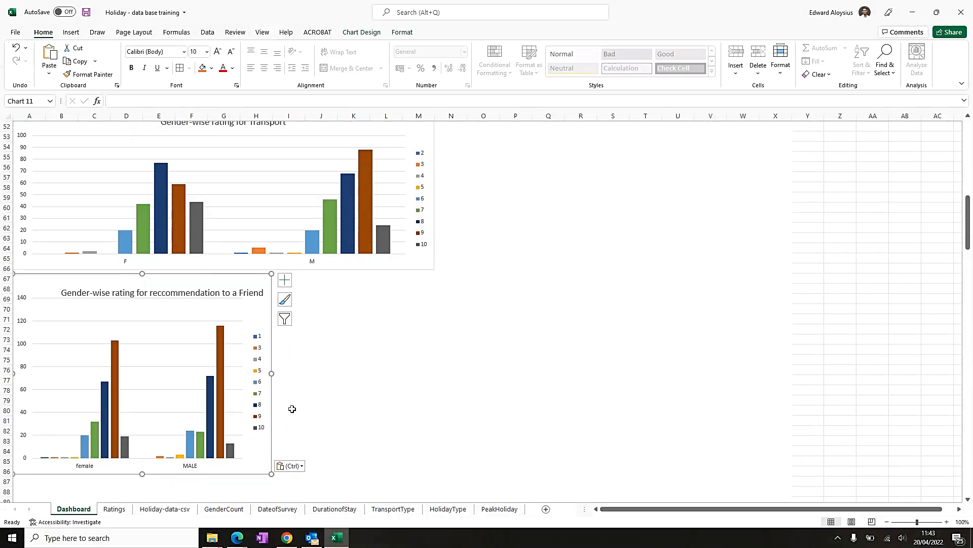
drag(273, 372, 433, 365)
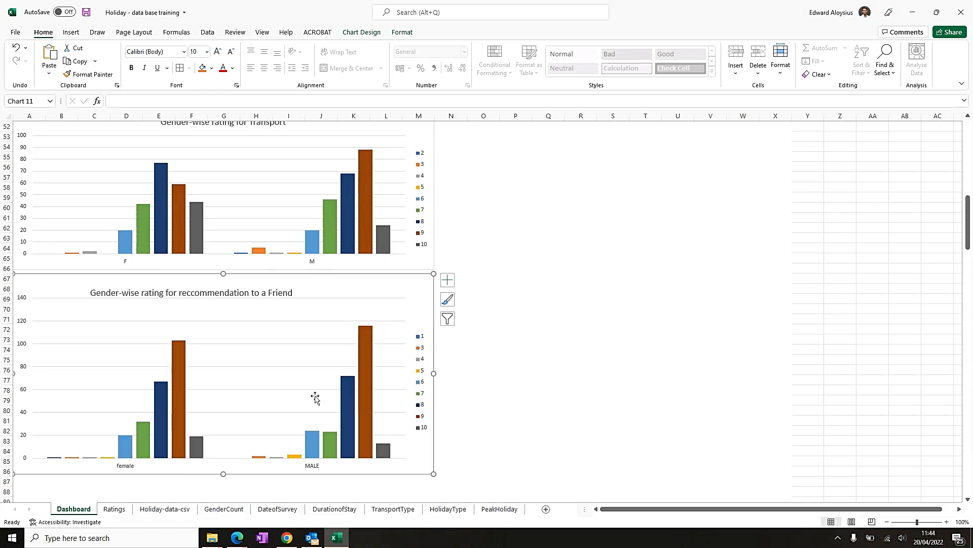
drag(223, 476, 226, 440)
scroll(227, 392, up, 4)
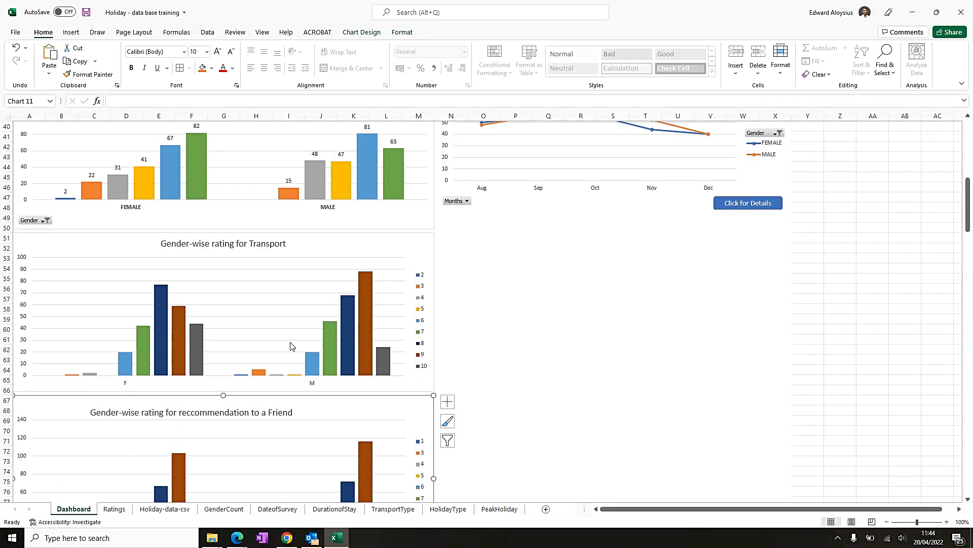
click(613, 268)
- Review the feedback ratings section layout on the Dashboard
scroll(479, 360, down, 5)
scroll(479, 360, up, 9)
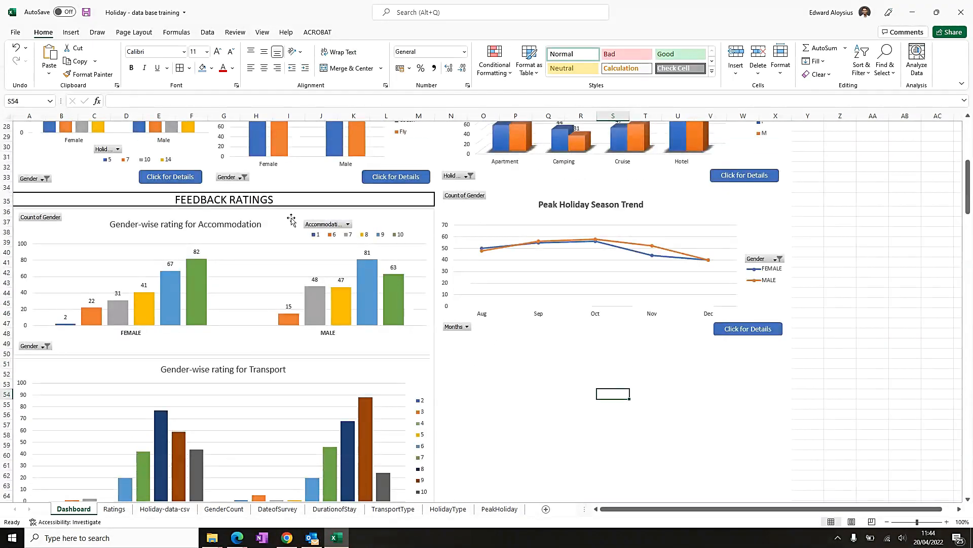
scroll(315, 345, down, 9)
scroll(274, 406, up, 10)
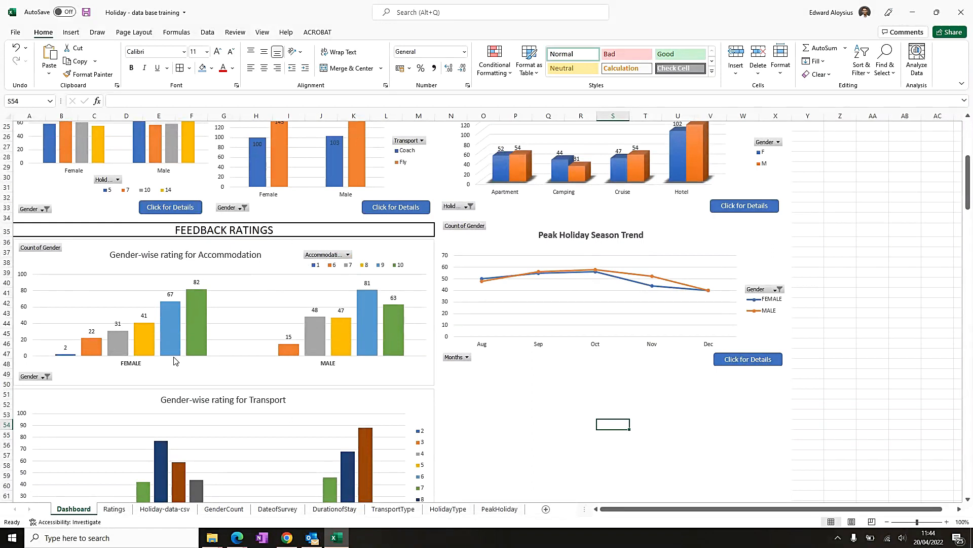
scroll(174, 360, down, 5)
scroll(299, 322, up, 8)
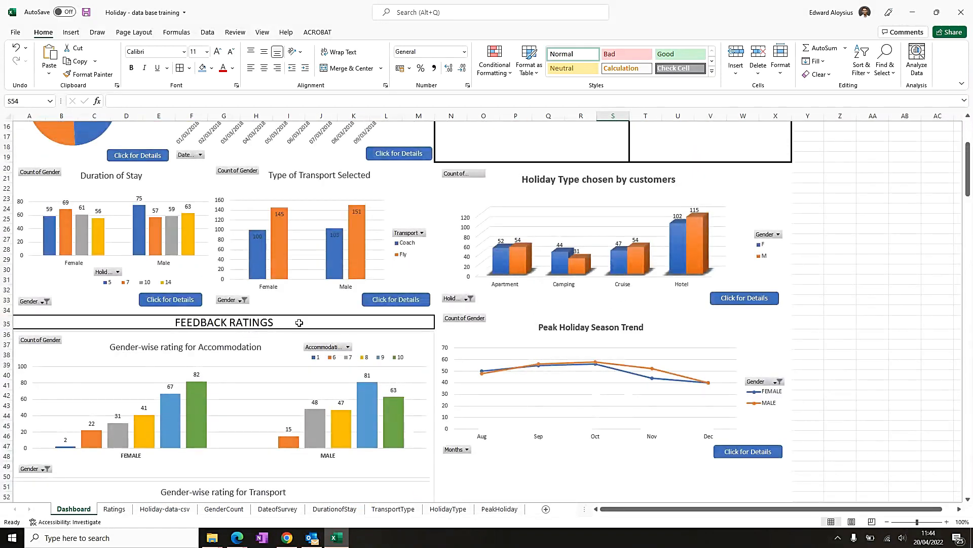
scroll(294, 421, down, 9)
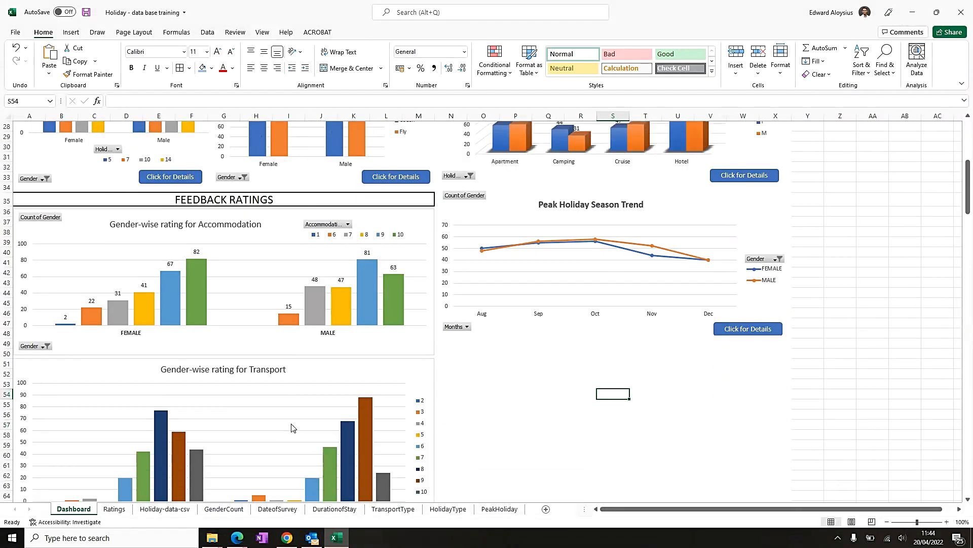
scroll(270, 455, up, 8)
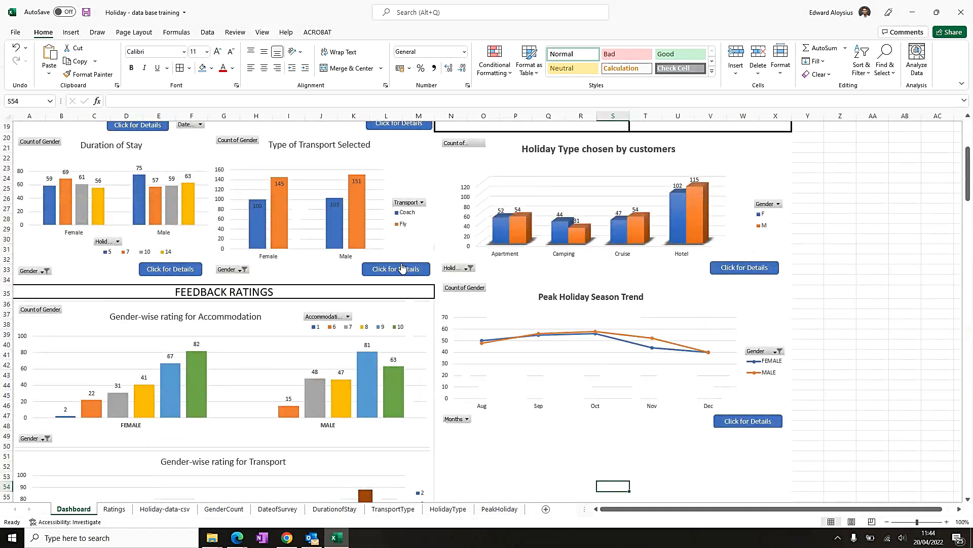
- Copy a Click for Details button and place the copy on the FEEDBACK RATINGS heading bar, right of the title
ctrl+click(371, 272)
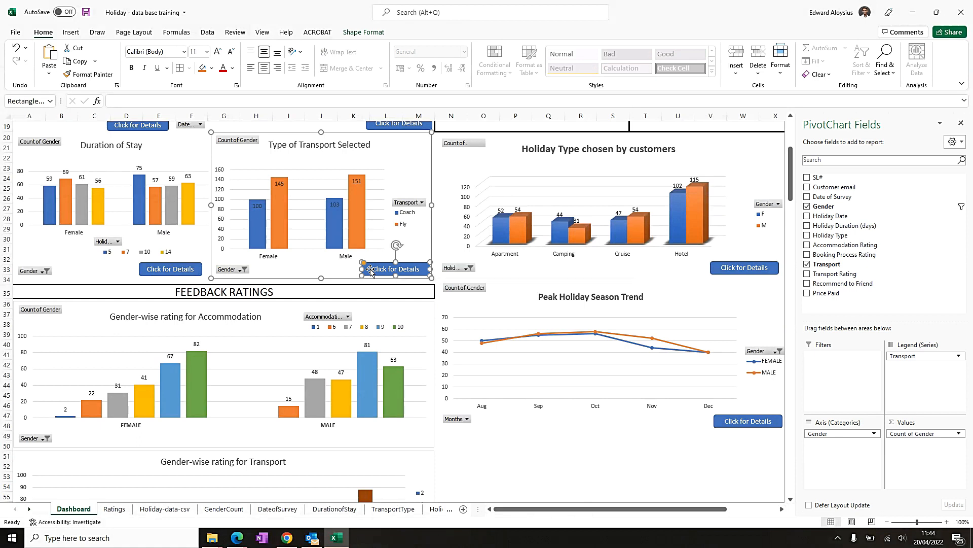
right_click(370, 269)
click(398, 266)
click(301, 288)
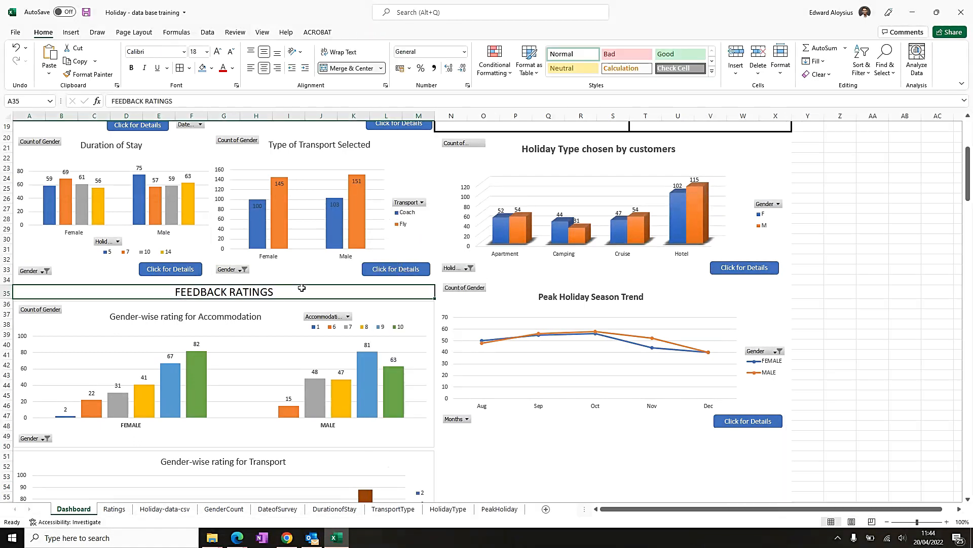
right_click(68, 295)
click(93, 278)
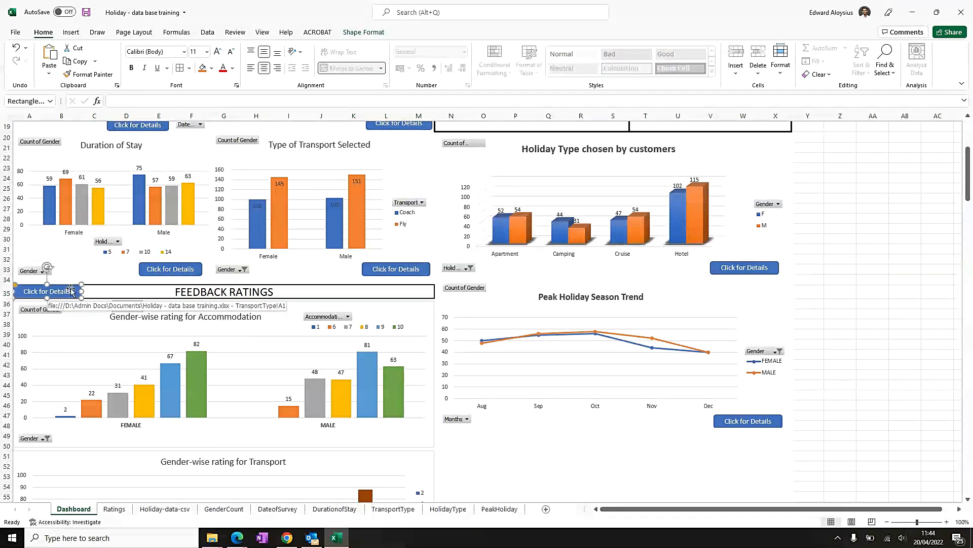
drag(68, 290, 336, 290)
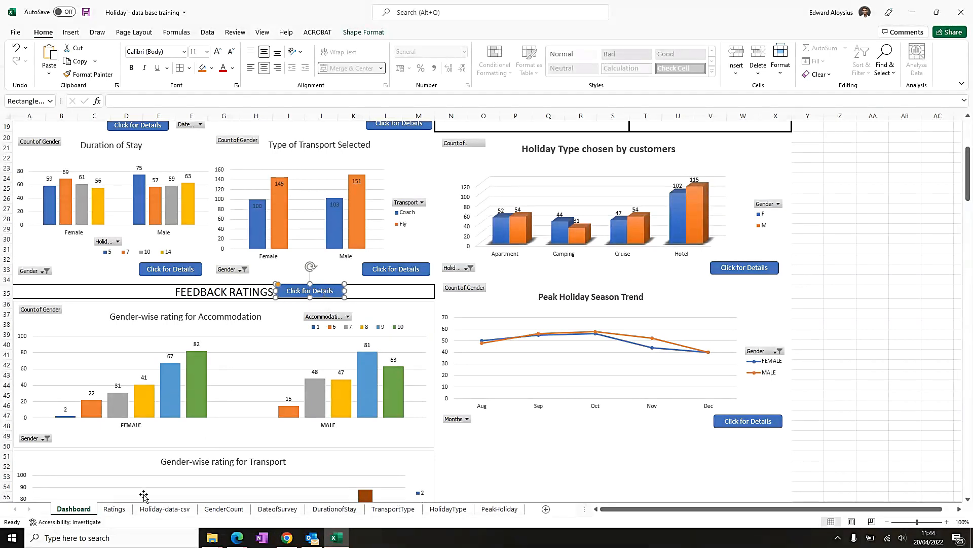
- Edit the new button's hyperlink to point to the Ratings sheet
click(115, 509)
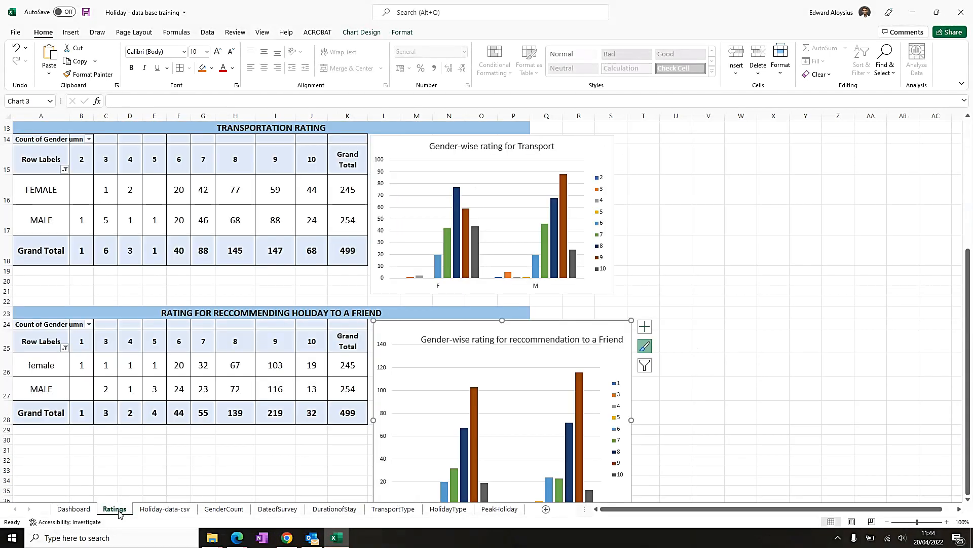
click(84, 511)
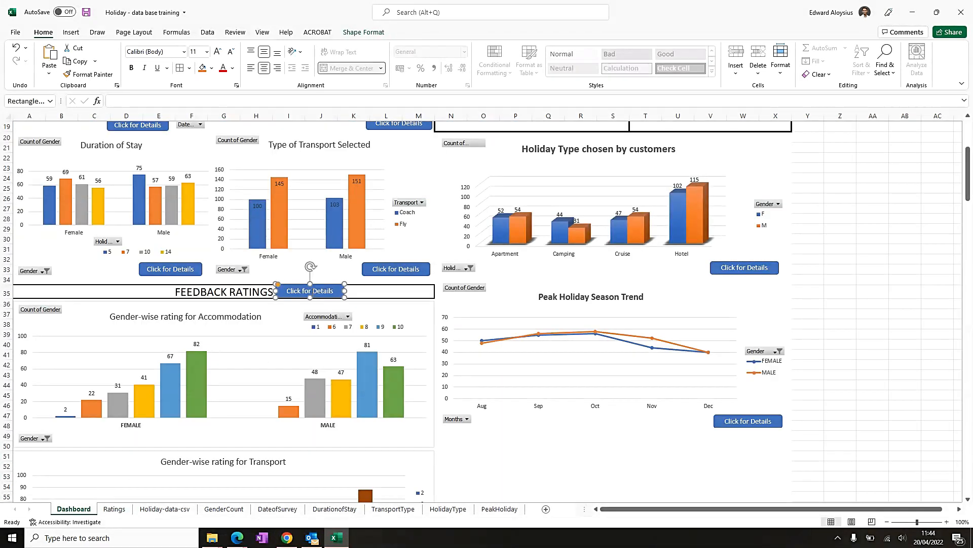
right_click(313, 294)
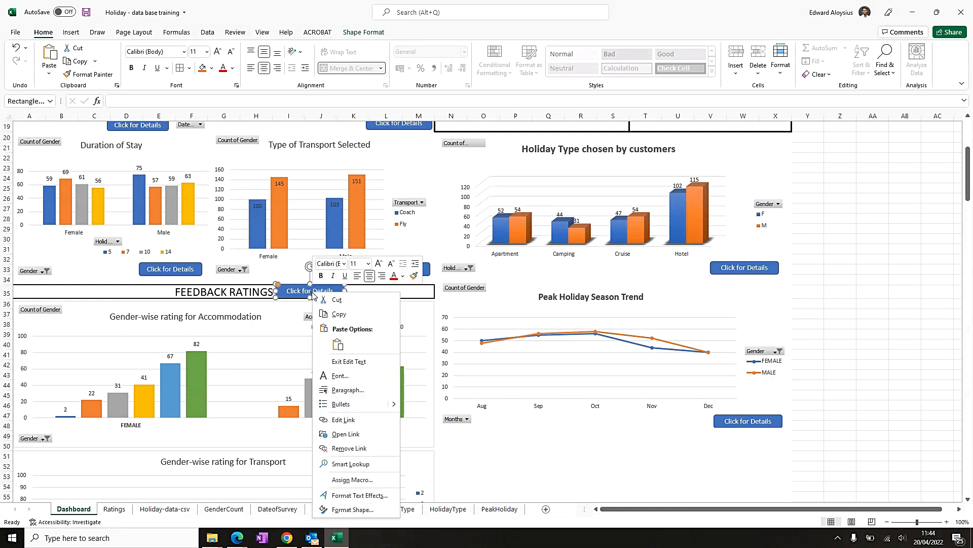
click(344, 421)
click(269, 419)
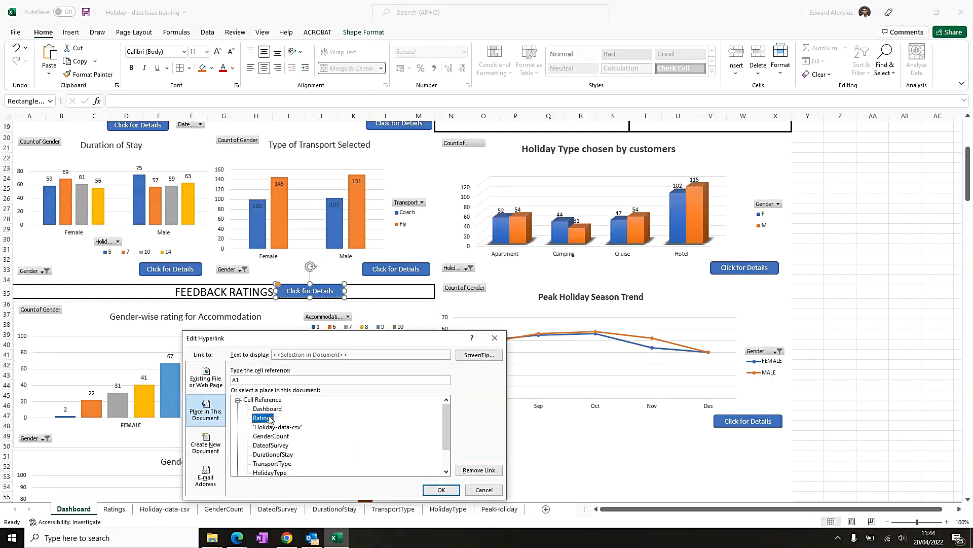
click(441, 489)
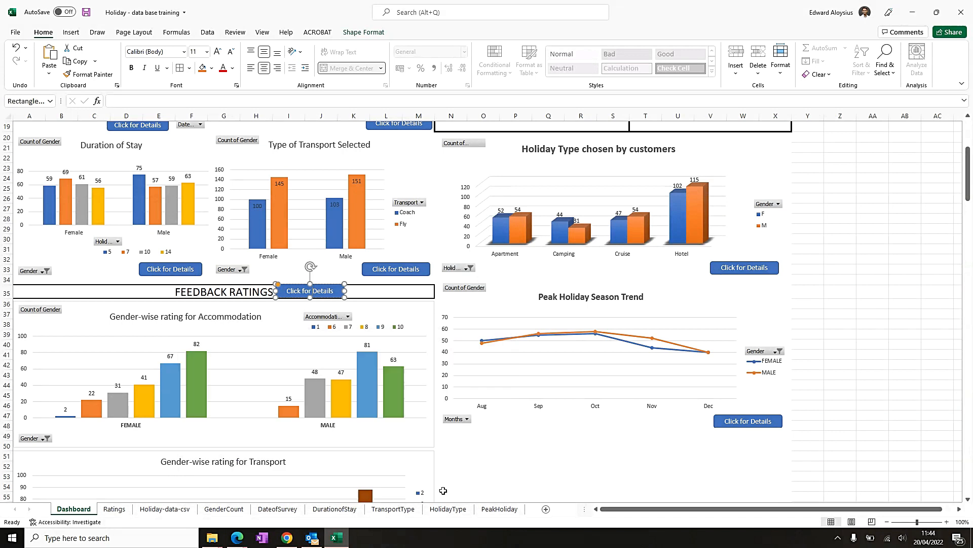
click(592, 459)
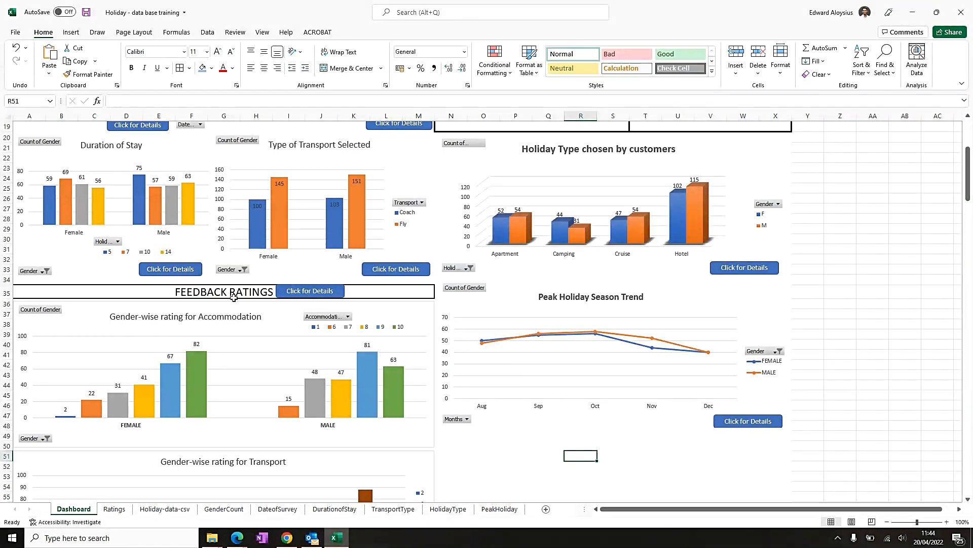
- Test the feedback Click for Details button by following its link to the Ratings sheet
click(141, 294)
scroll(192, 352, down, 1)
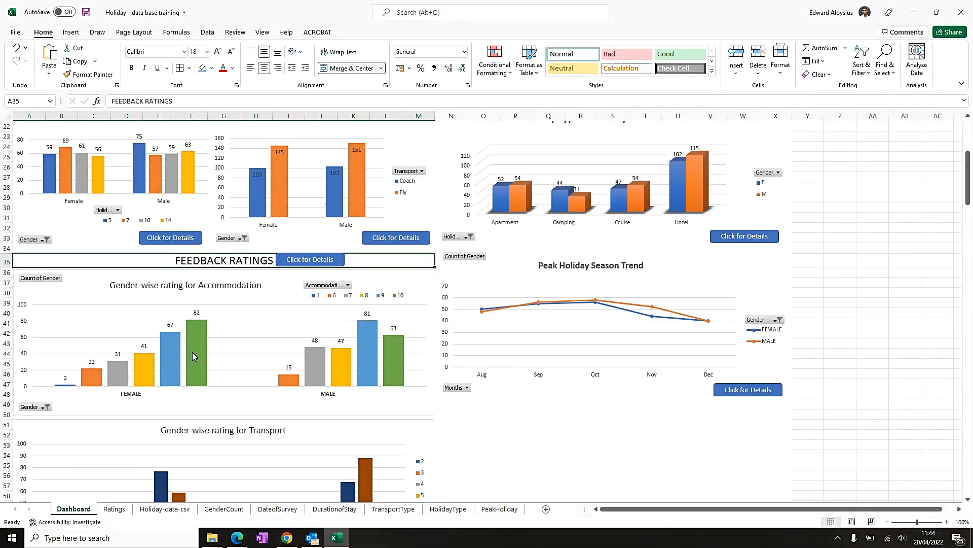
scroll(267, 343, up, 5)
scroll(266, 343, down, 2)
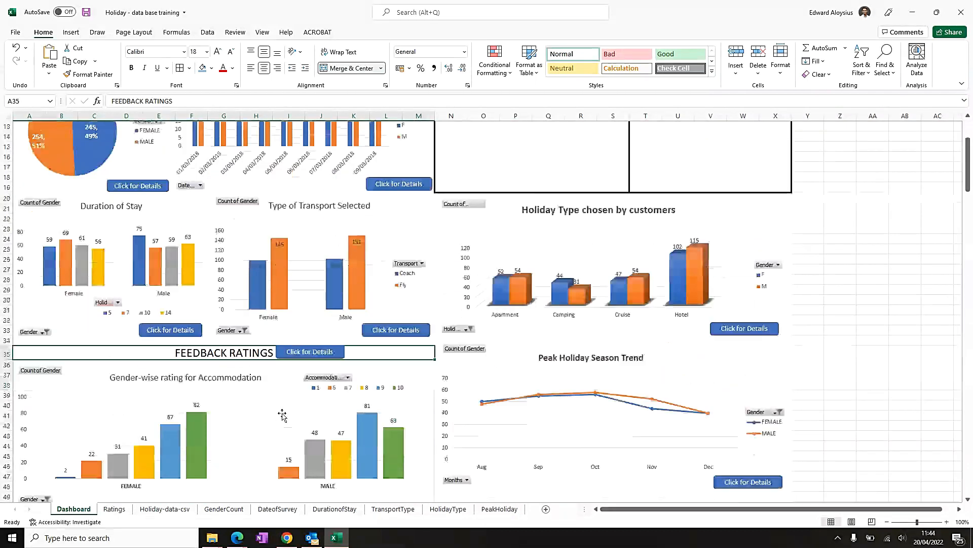
click(301, 351)
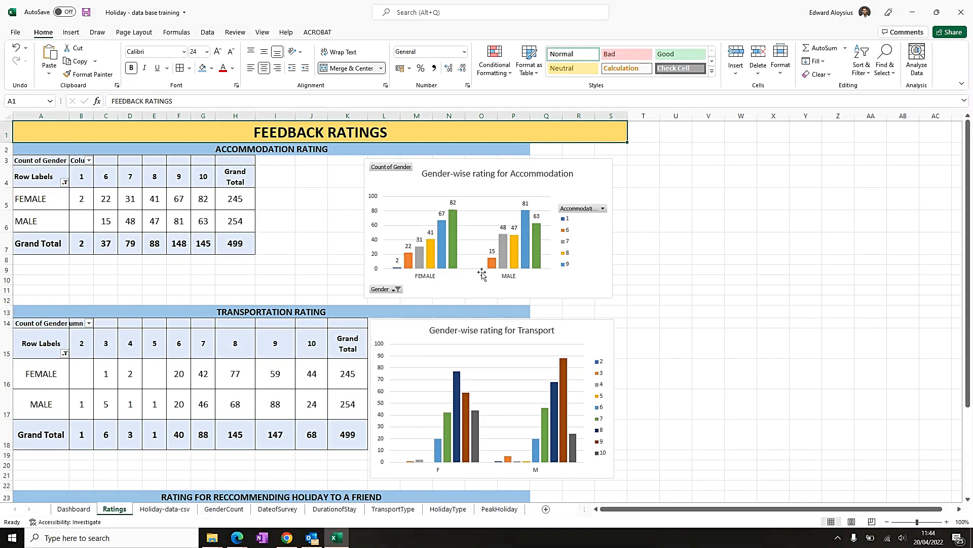
scroll(481, 274, down, 4)
scroll(322, 254, up, 4)
- Copy the home icon graphic from the GenderCount sheet and paste it at the top-left corner of the Ratings sheet
click(225, 509)
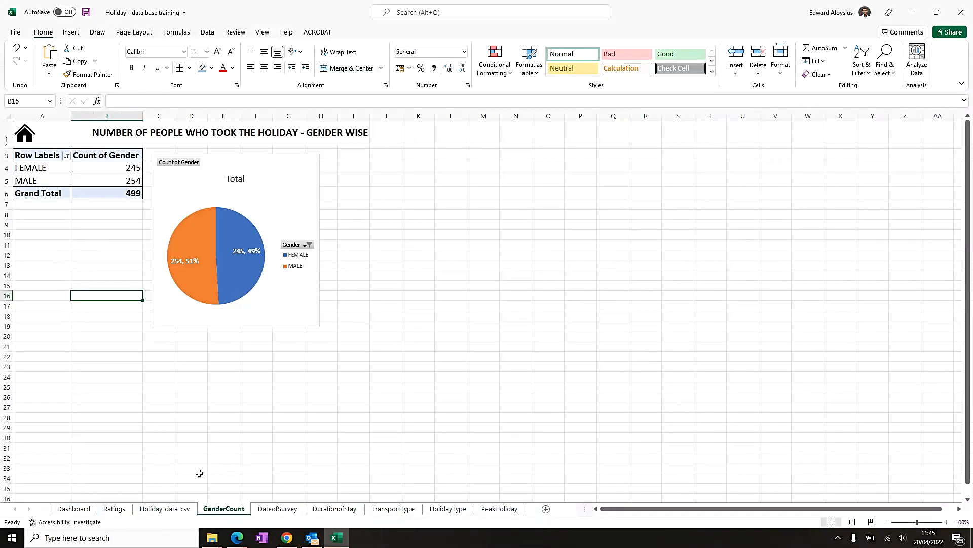
right_click(25, 132)
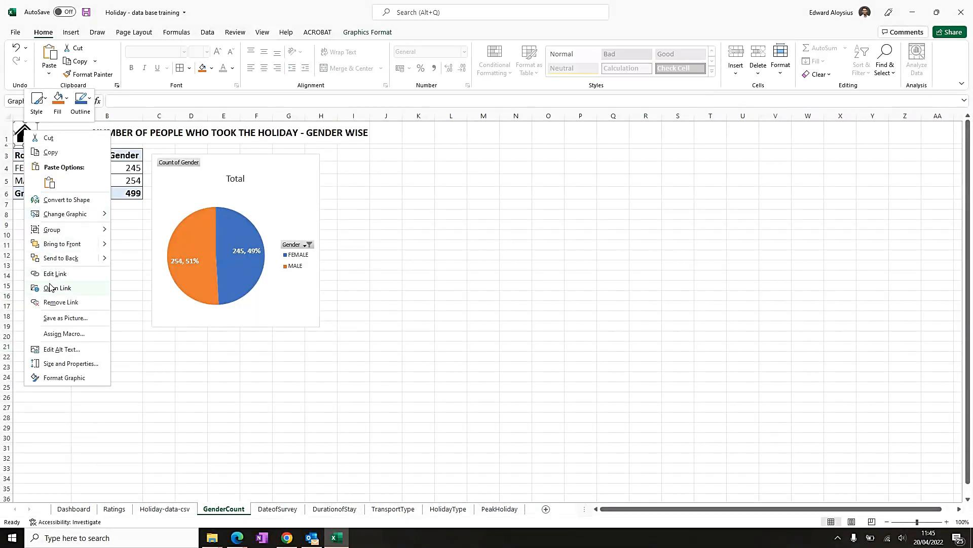
click(51, 154)
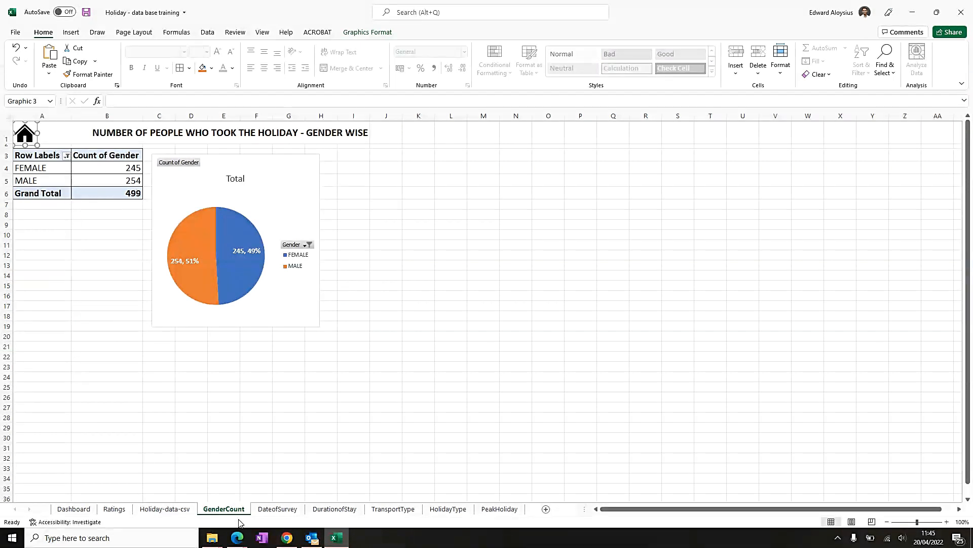
click(114, 509)
right_click(39, 138)
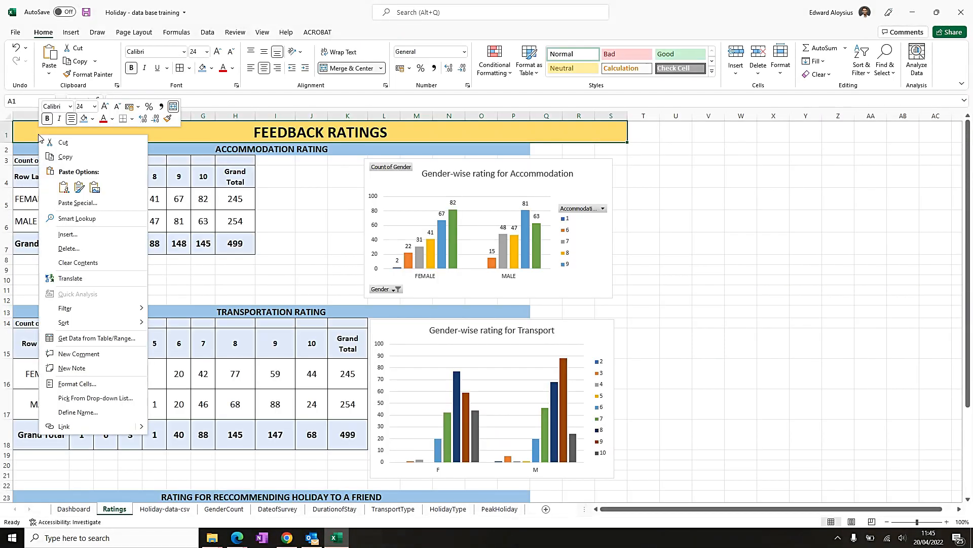
click(63, 188)
key(Escape)
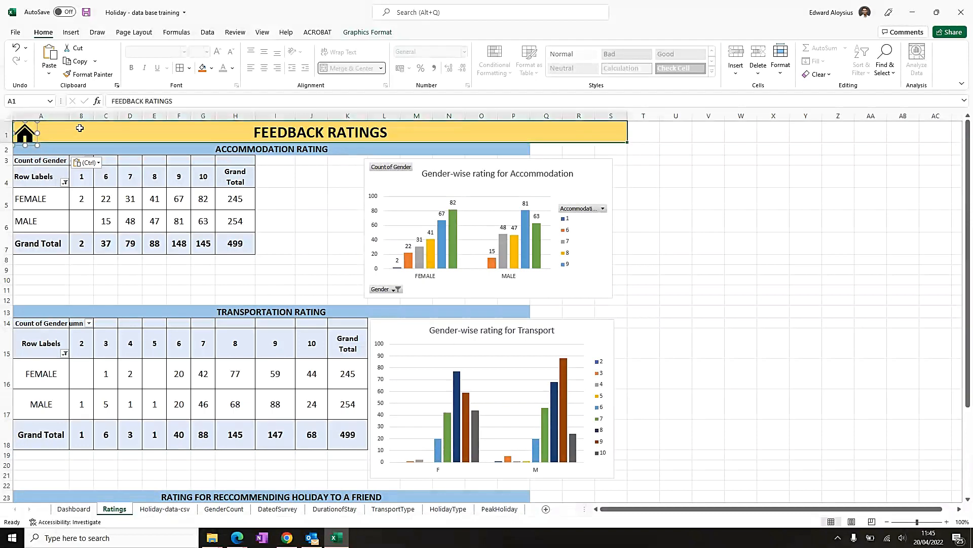
- Follow the Ratings sheet's home icon back to the Dashboard and save the workbook
click(24, 138)
scroll(98, 332, down, 5)
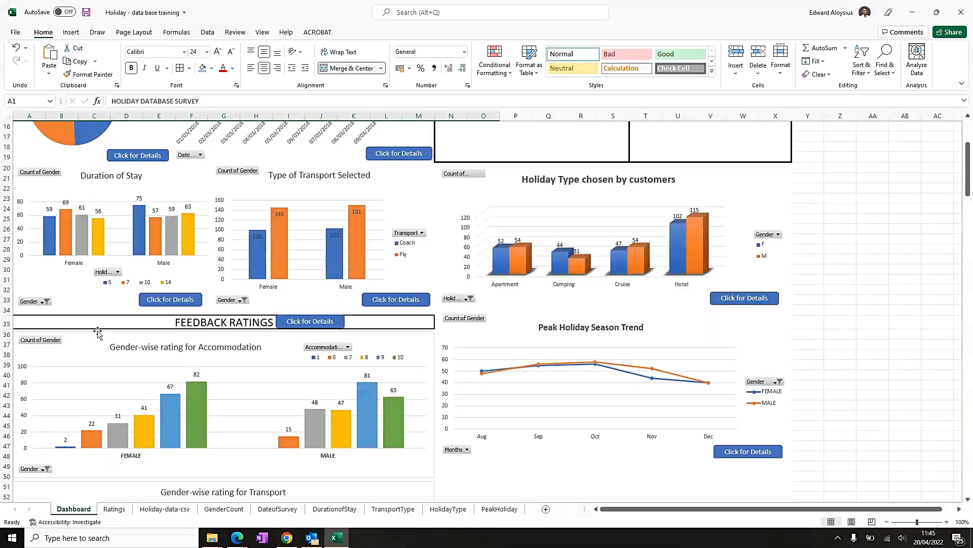
scroll(98, 332, up, 5)
scroll(80, 327, down, 4)
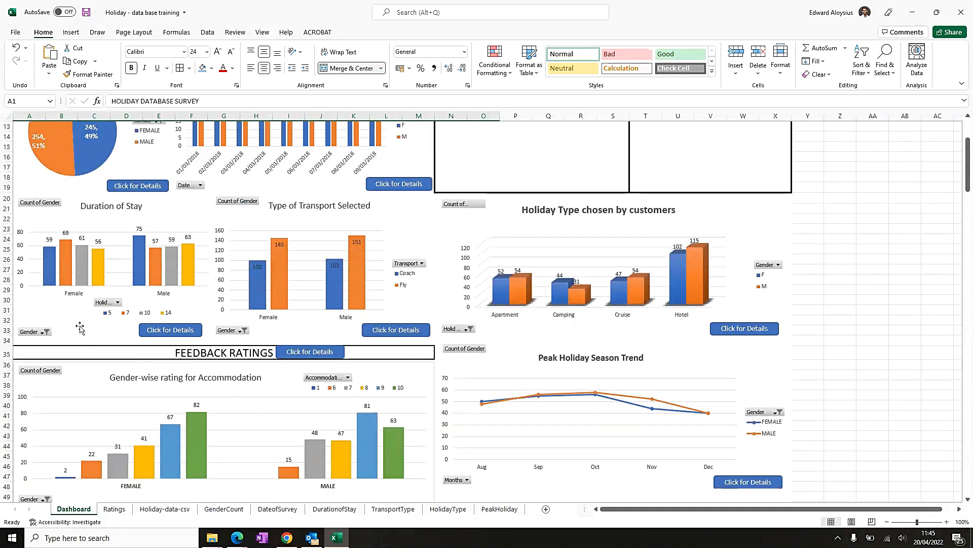
scroll(79, 327, up, 4)
key(ctrl+s)
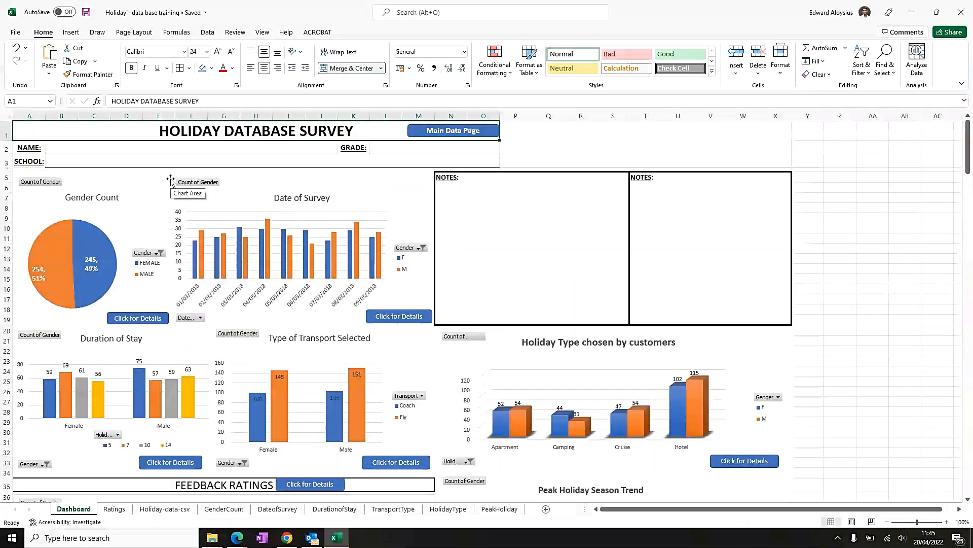
- Inspect the feedback rating charts on the Dashboard and the chart outline formatting options
scroll(312, 479, down, 8)
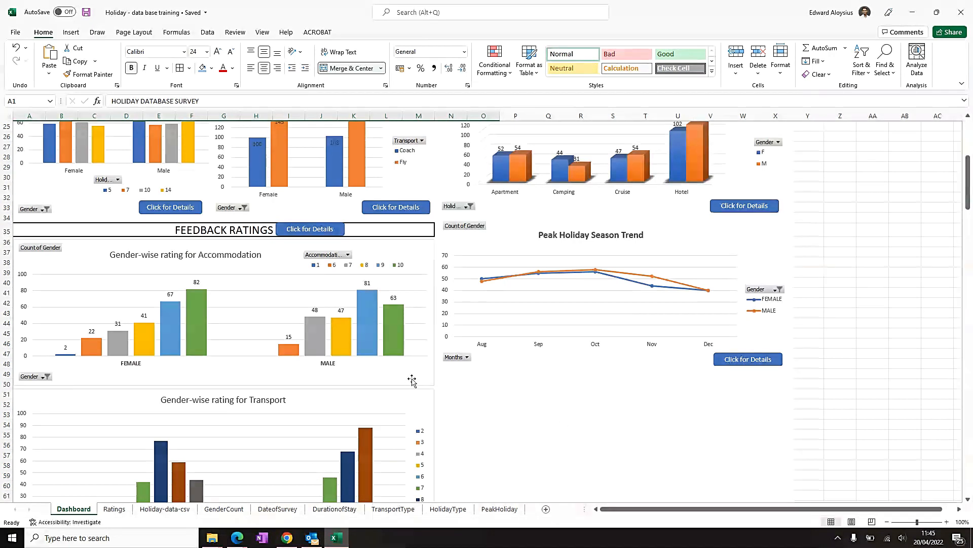
click(314, 387)
scroll(218, 347, down, 7)
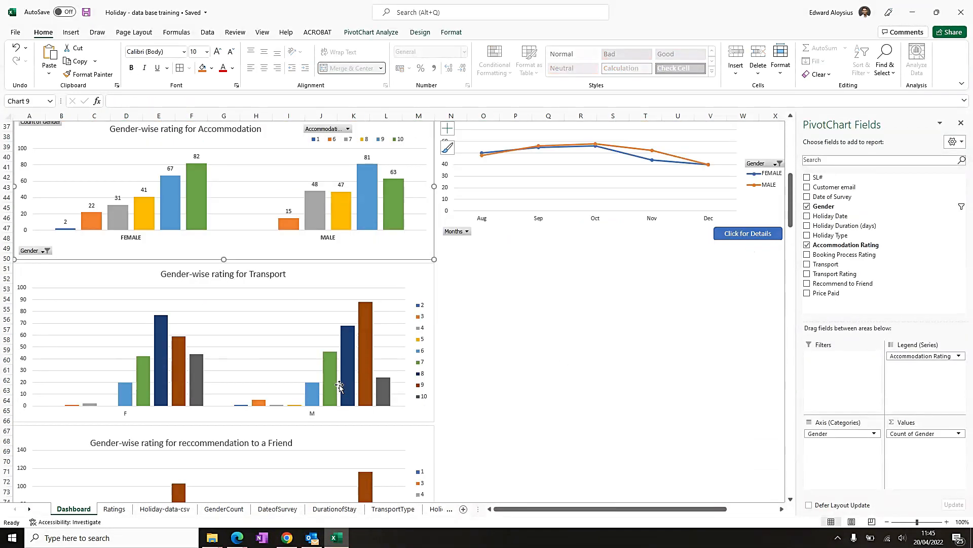
click(426, 346)
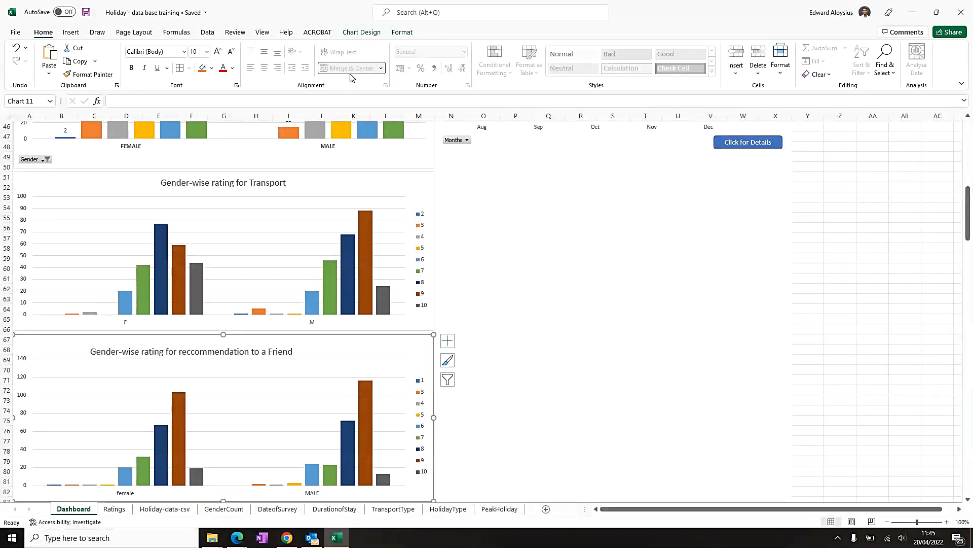
click(403, 33)
click(411, 61)
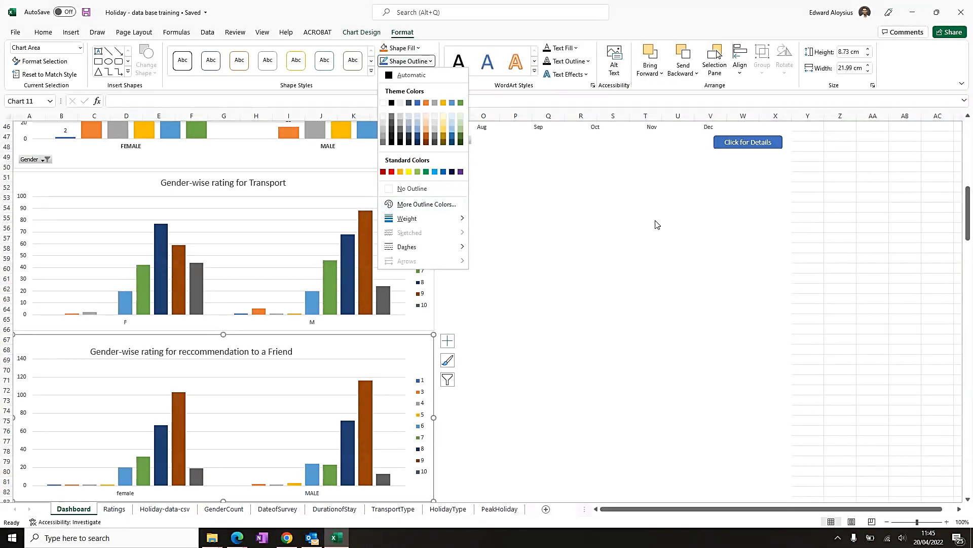
click(582, 258)
scroll(521, 266, up, 4)
scroll(521, 267, up, 3)
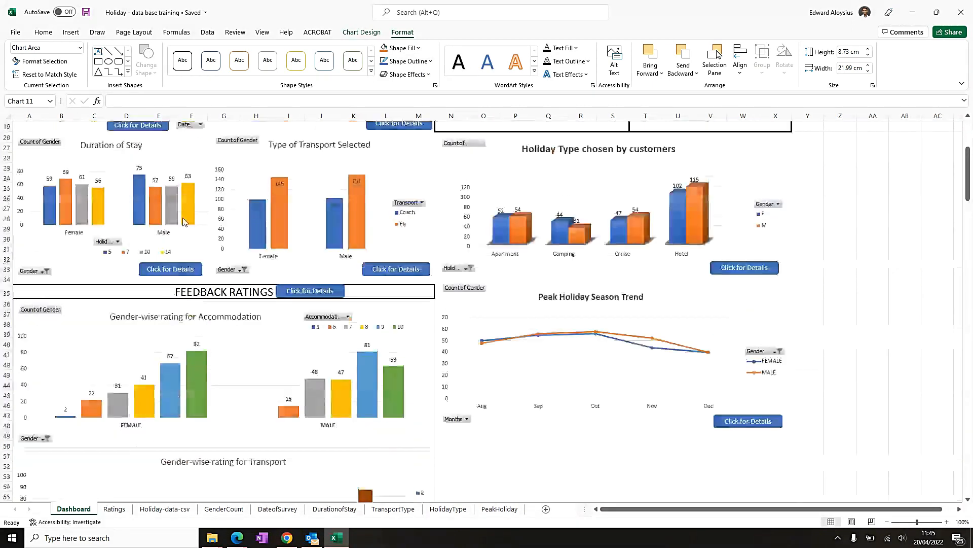
click(532, 406)
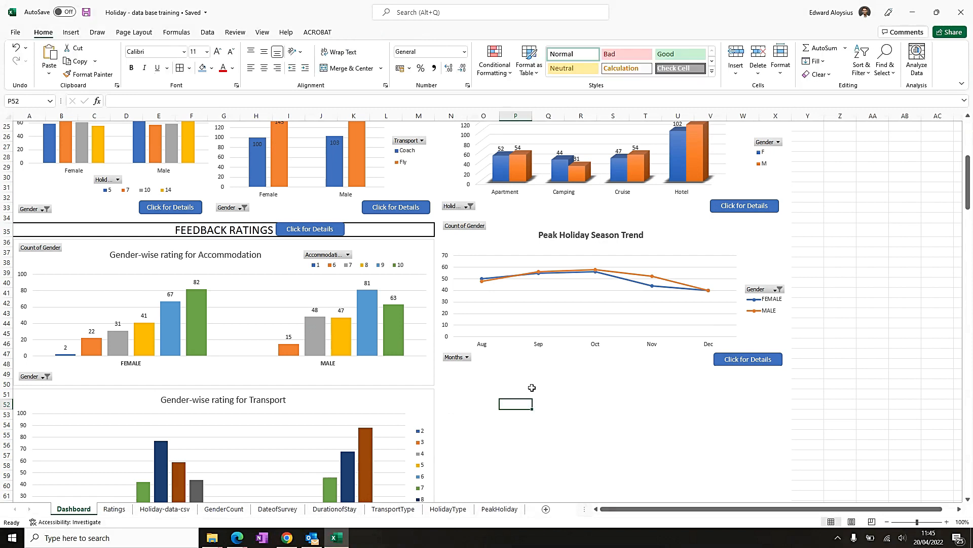
scroll(525, 342, down, 3)
scroll(507, 352, up, 9)
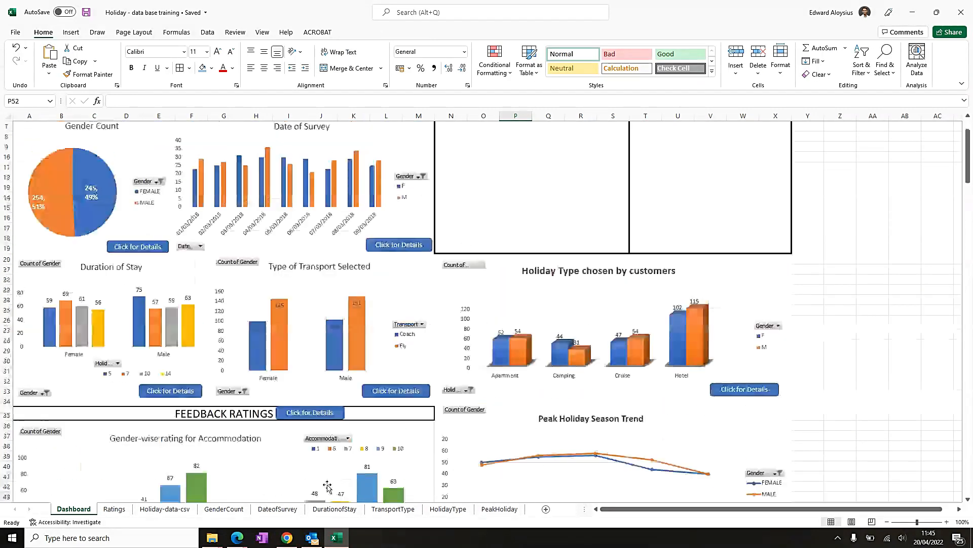
- Examine the Holiday-data-csv sheet's columns and their filter lists without applying any filter
click(174, 509)
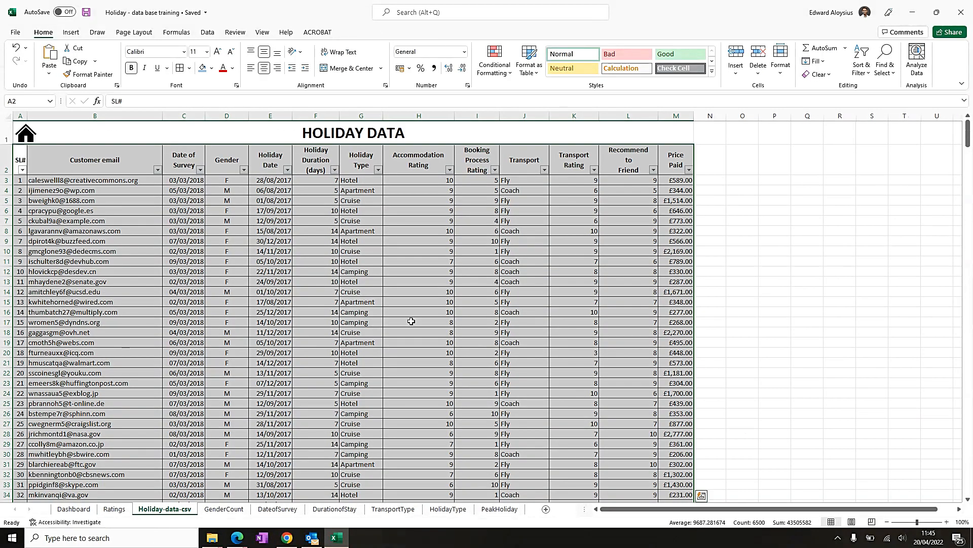
click(670, 201)
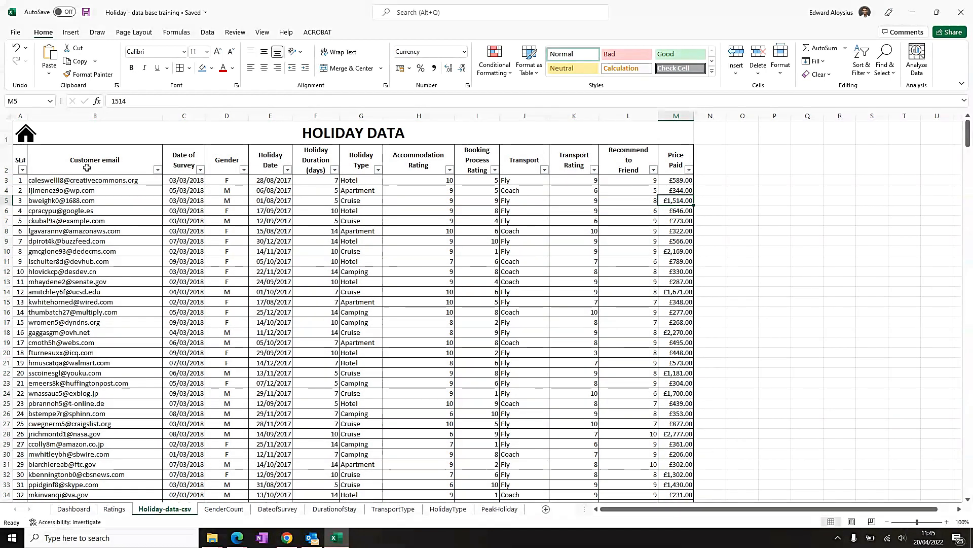
click(670, 172)
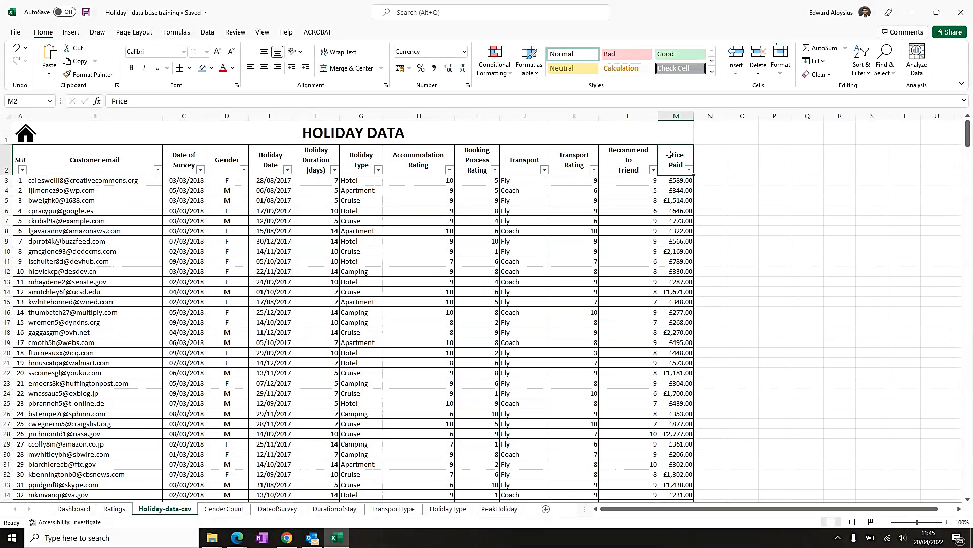
click(688, 170)
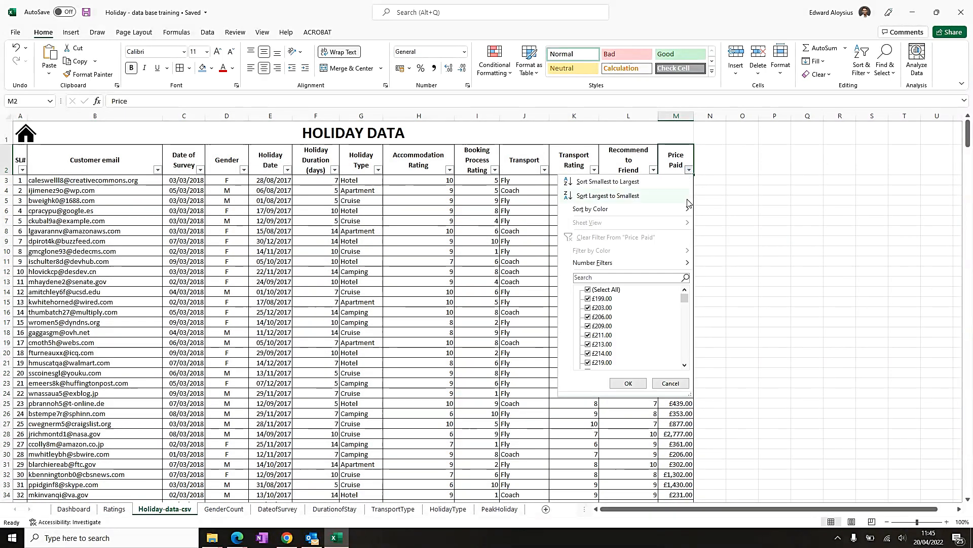
click(670, 383)
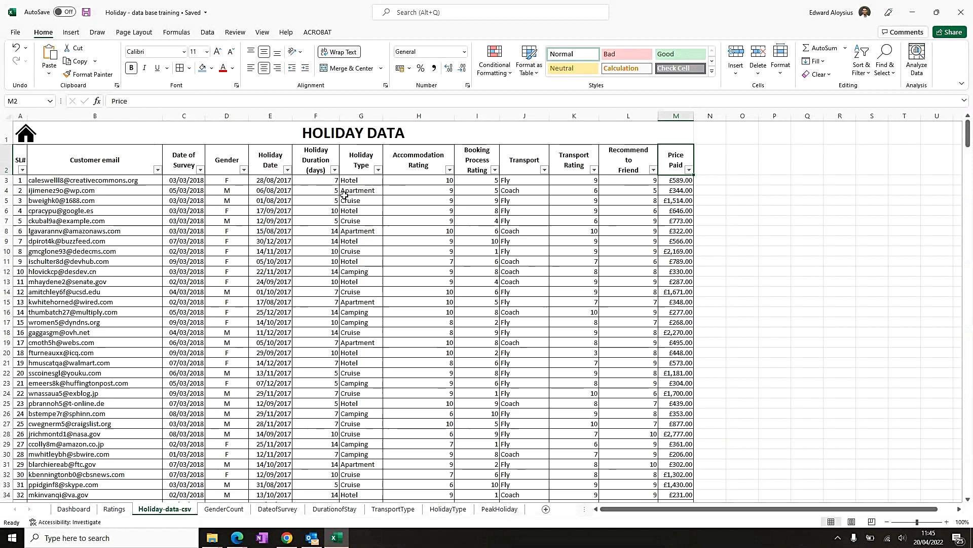
click(378, 170)
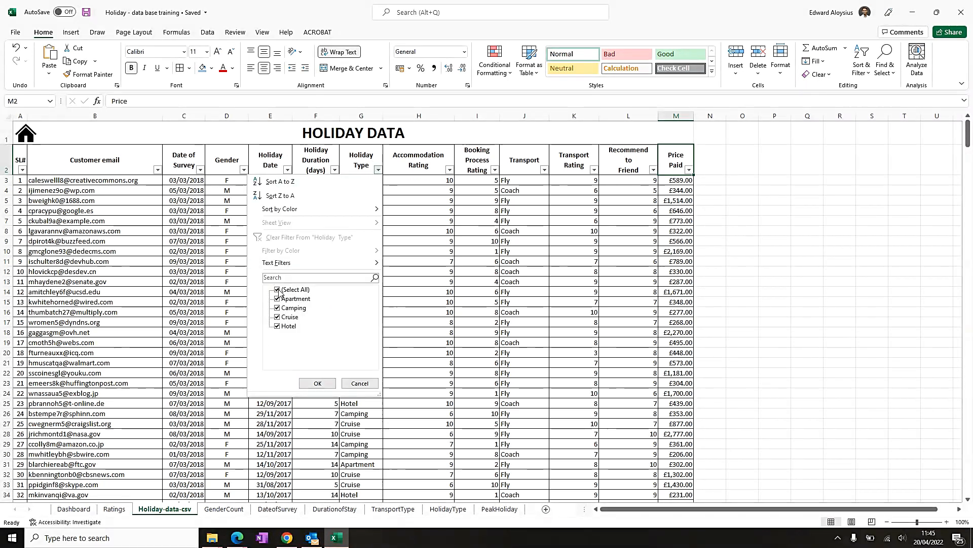
click(360, 383)
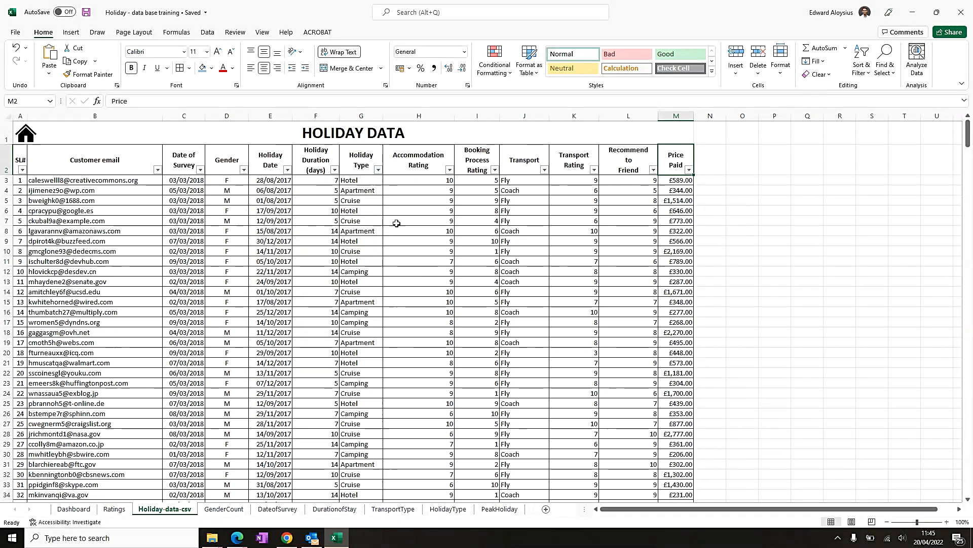
click(357, 180)
click(378, 170)
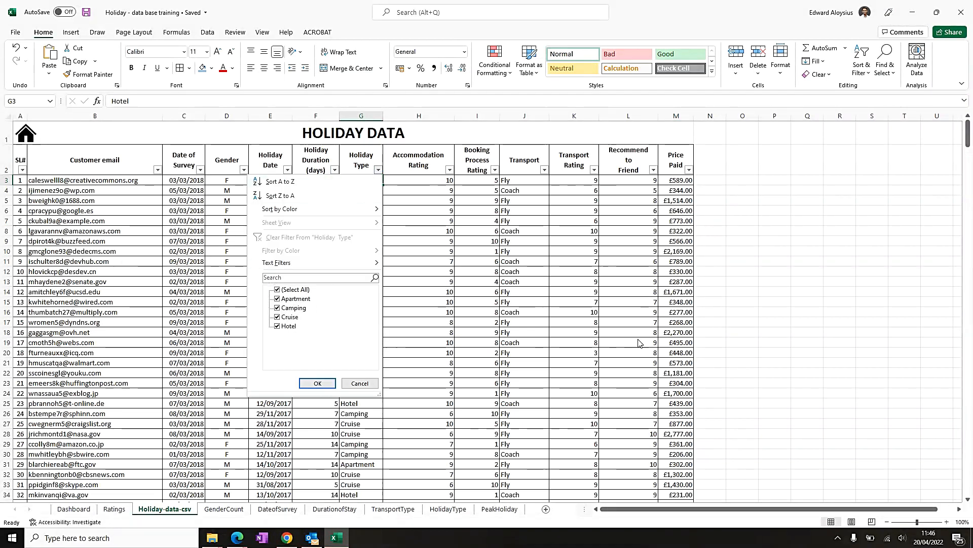
click(673, 210)
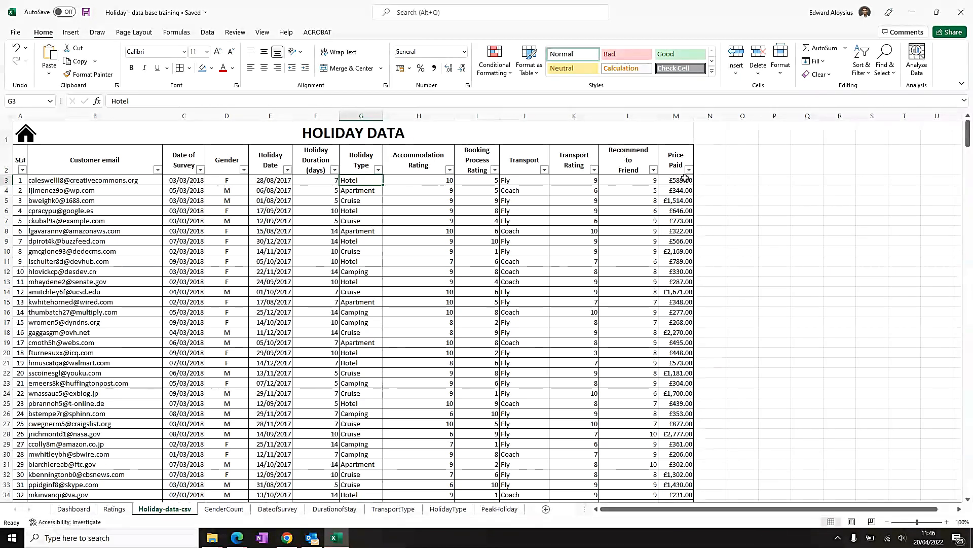
click(545, 173)
click(597, 260)
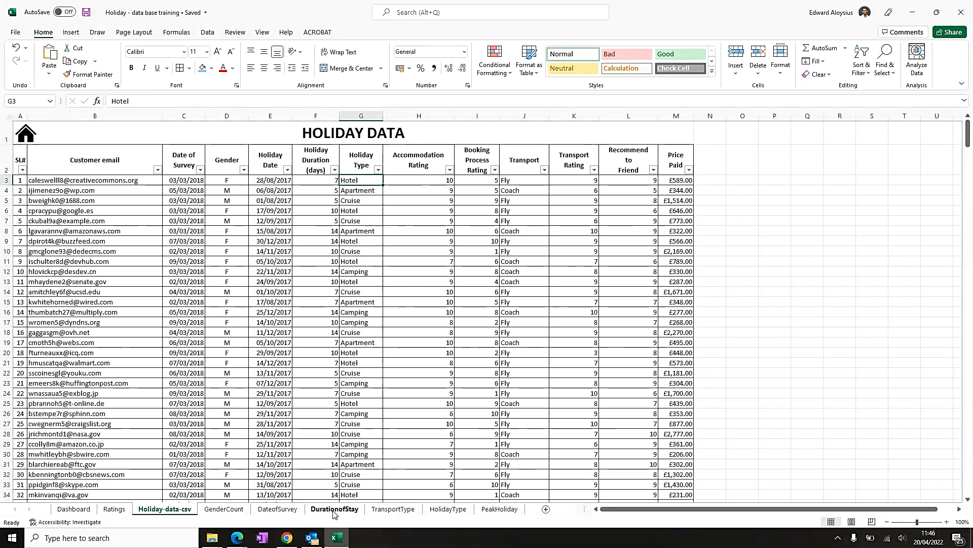
- Merge and centre cells N49 to X49 beneath the Peak Holiday Season Trend chart on the Dashboard
key(alt+tab)
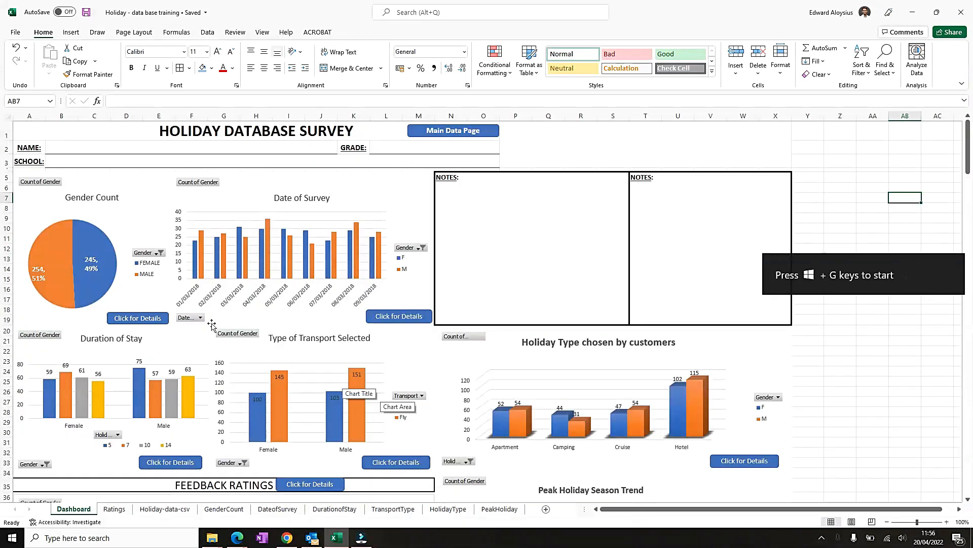
scroll(238, 313, down, 6)
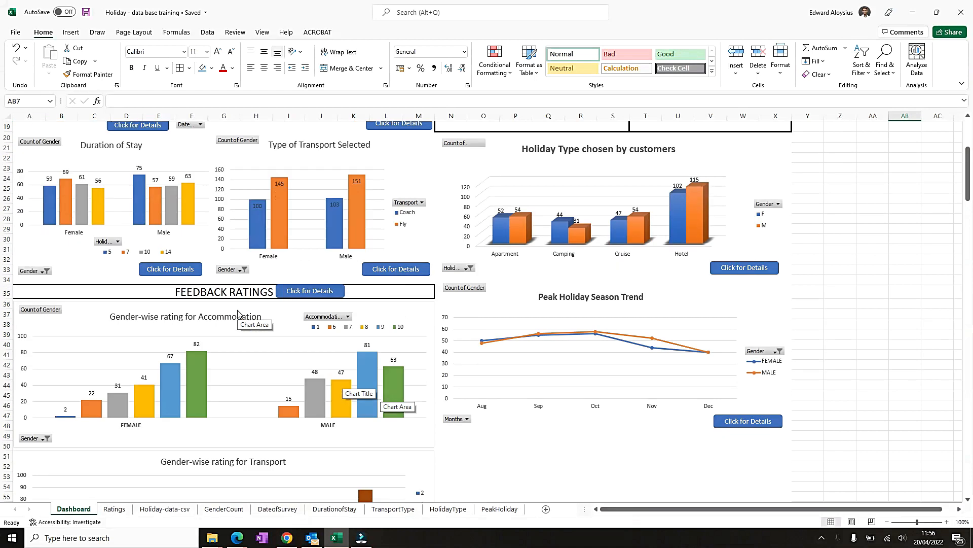
scroll(238, 313, down, 5)
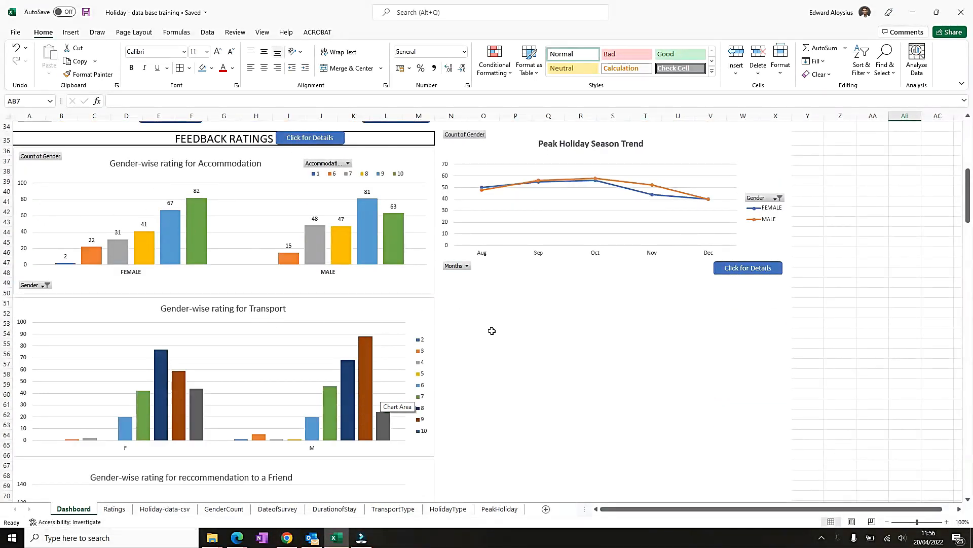
click(448, 295)
key(Up)
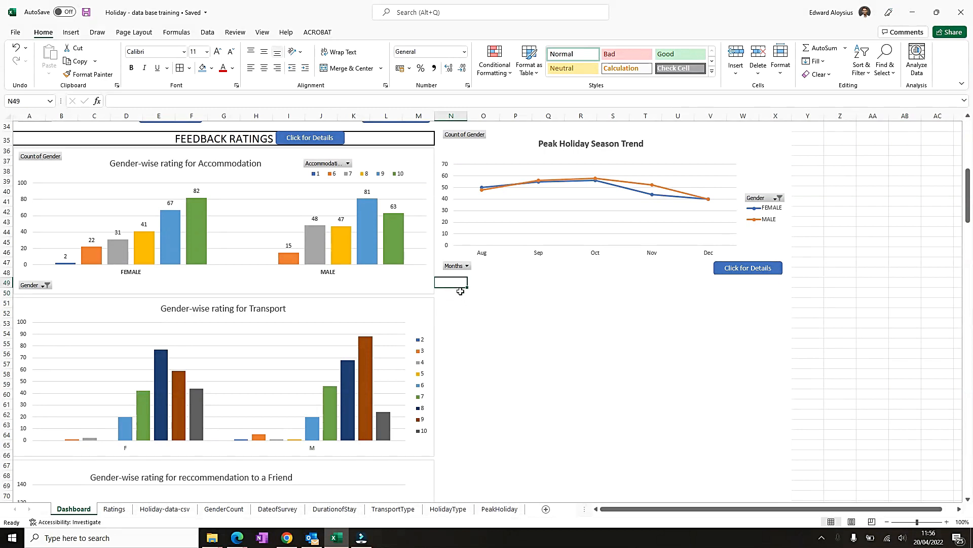
click(511, 251)
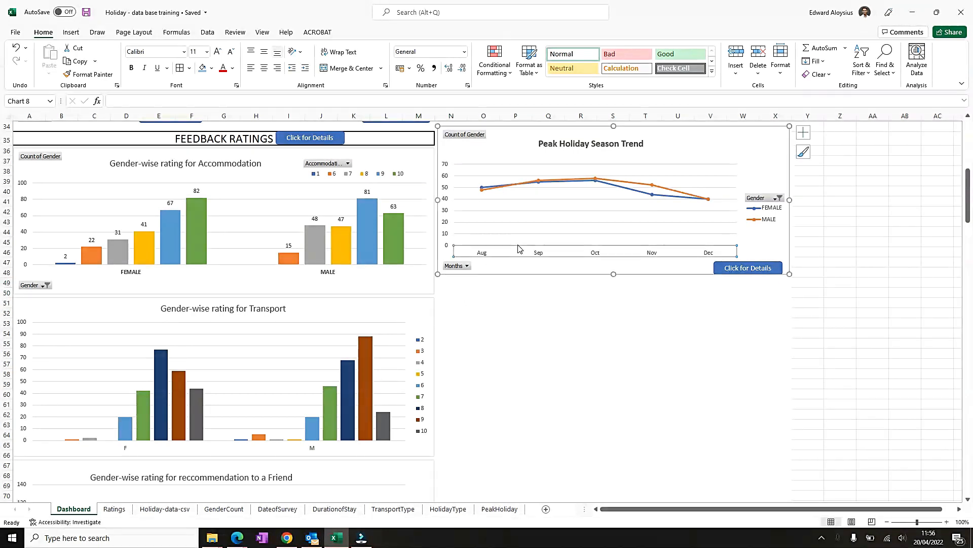
click(450, 285)
drag(450, 282, 779, 283)
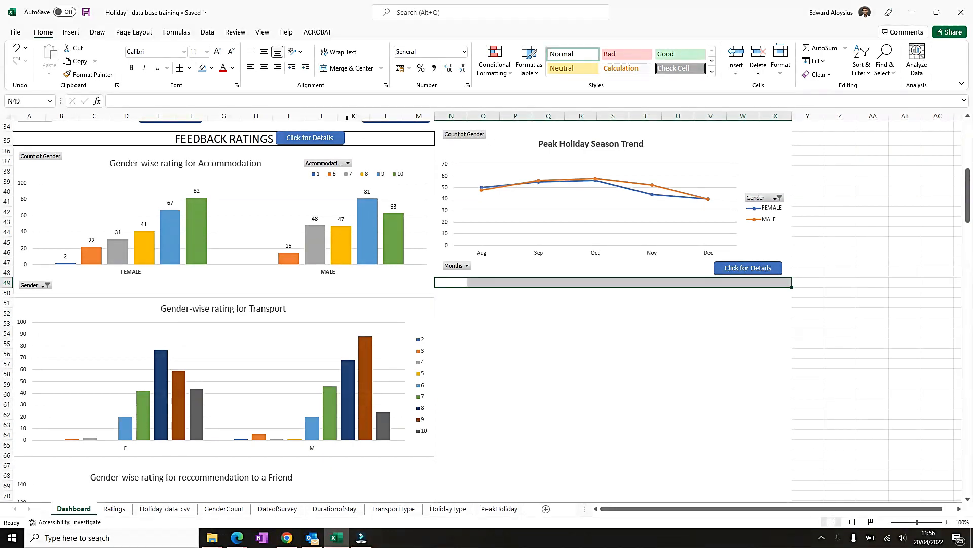
click(346, 68)
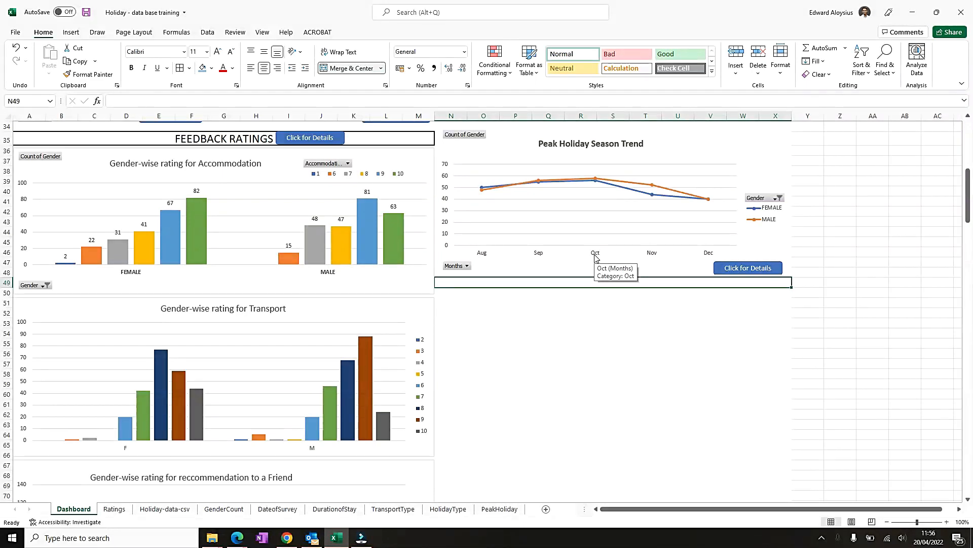
- Enter the heading FINANCIALS in the merged bar and increase its font size to 14
text(FINANCIALS)
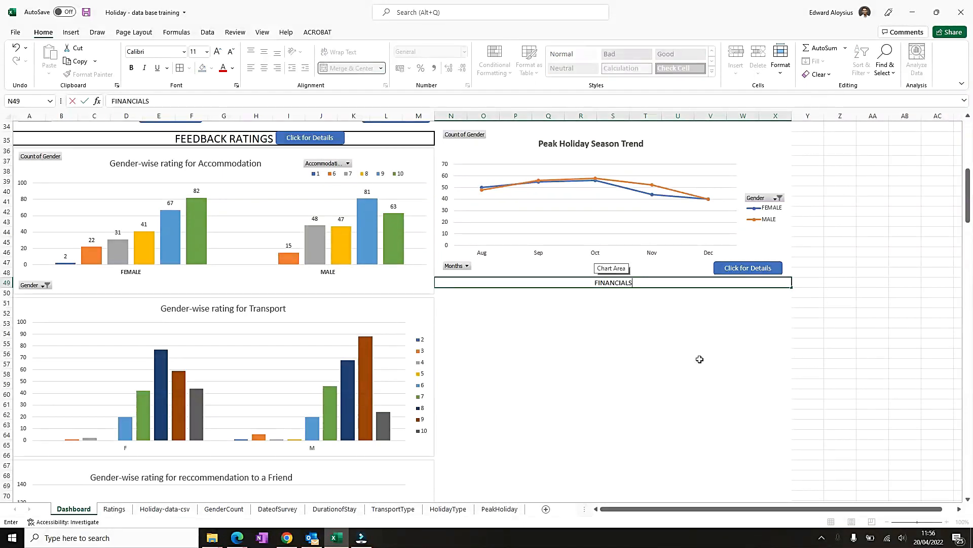
click(662, 310)
click(598, 278)
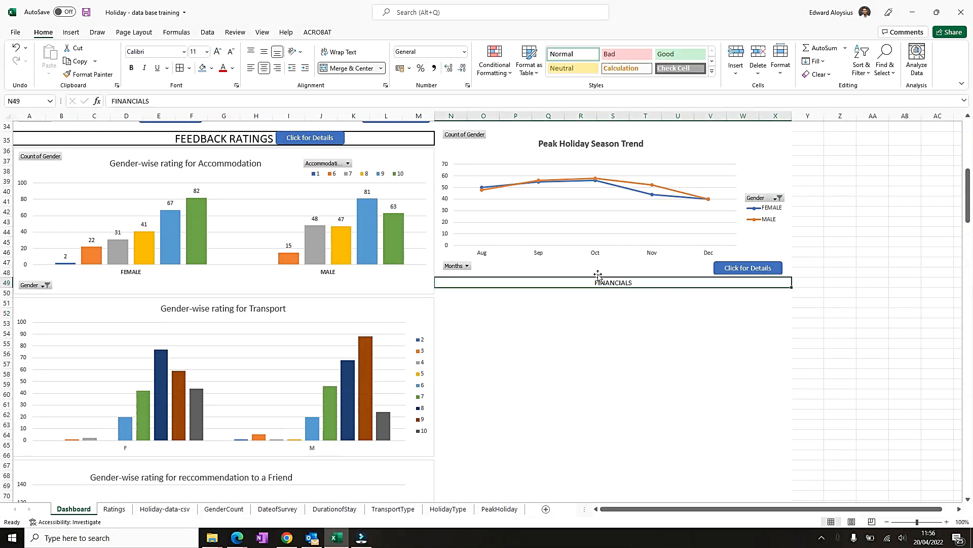
click(219, 52)
click(218, 52)
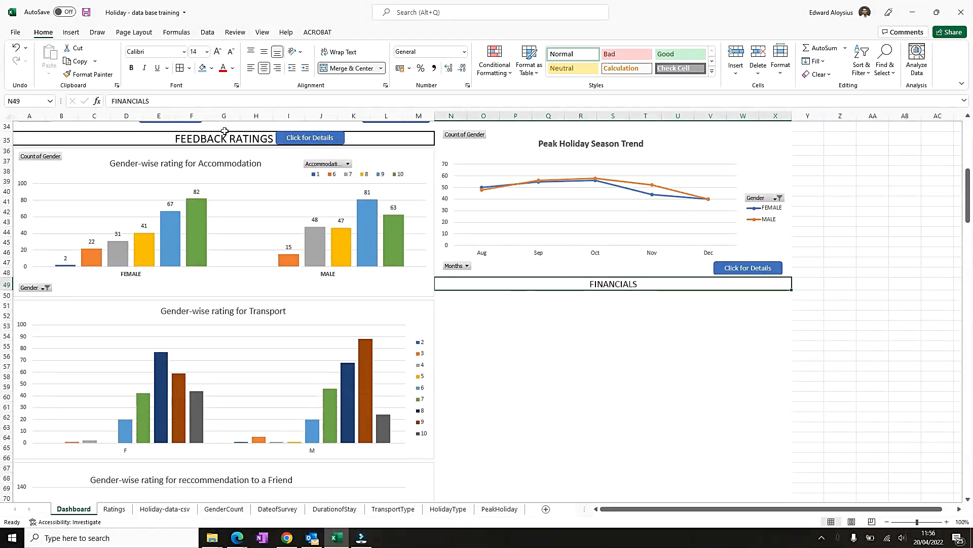
- Increase the font size of the merged FINANCIALS heading on the Dashboard to 18
click(223, 133)
click(581, 285)
click(219, 52)
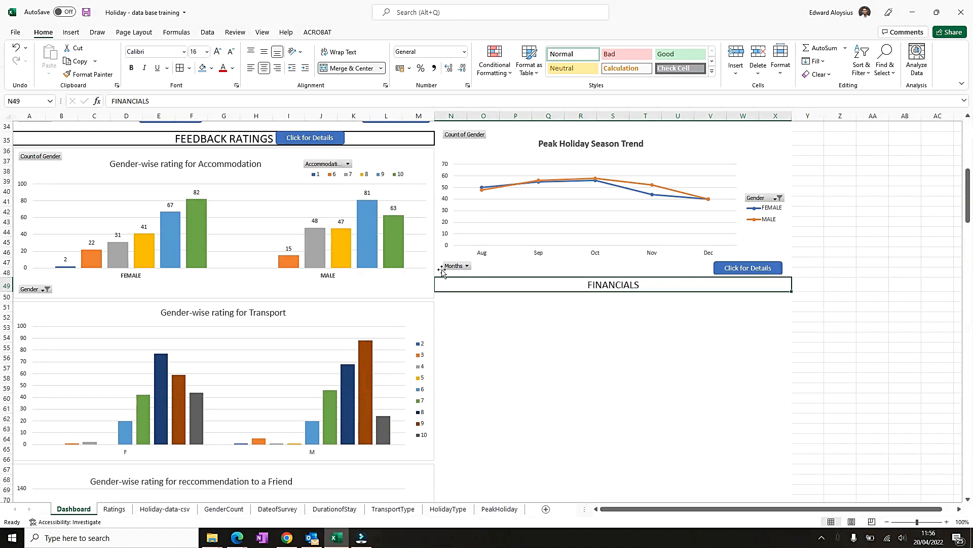
click(218, 52)
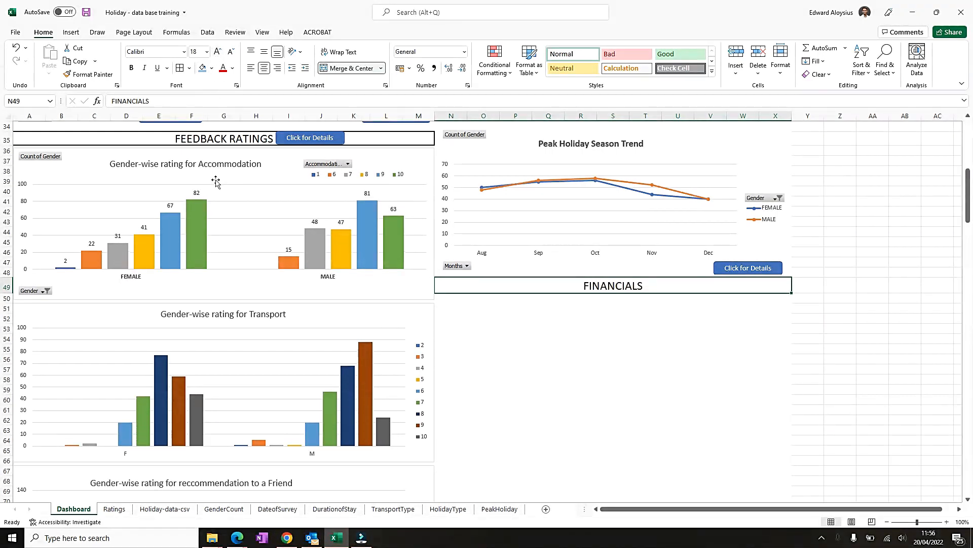
- Apply an outside border around the merged FINANCIALS heading bar on the Dashboard
scroll(217, 183, up, 2)
scroll(275, 273, up, 7)
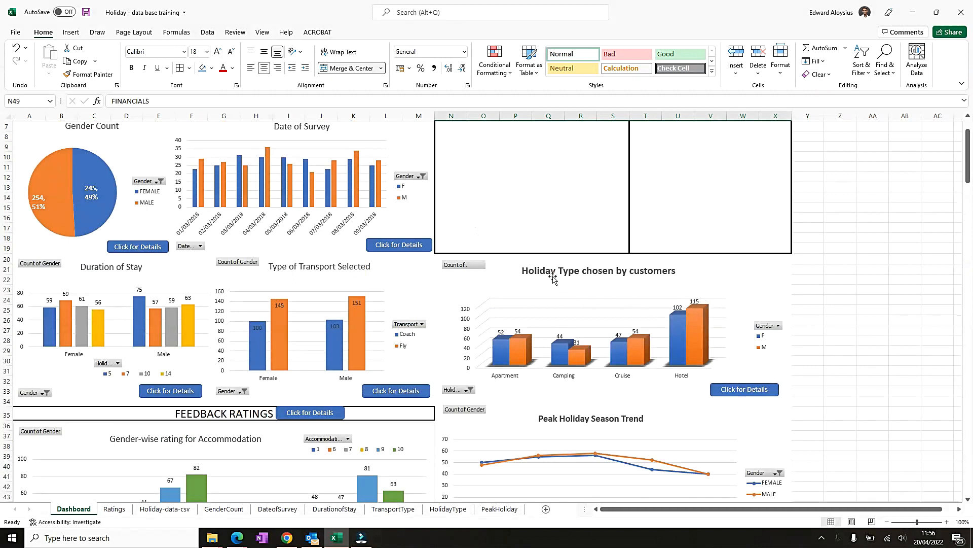
click(218, 413)
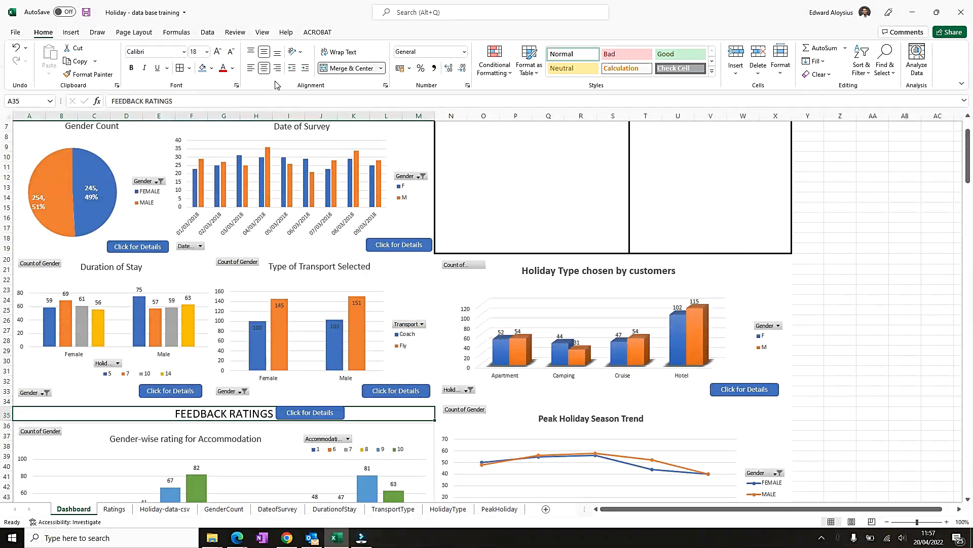
scroll(417, 462, down, 4)
click(568, 441)
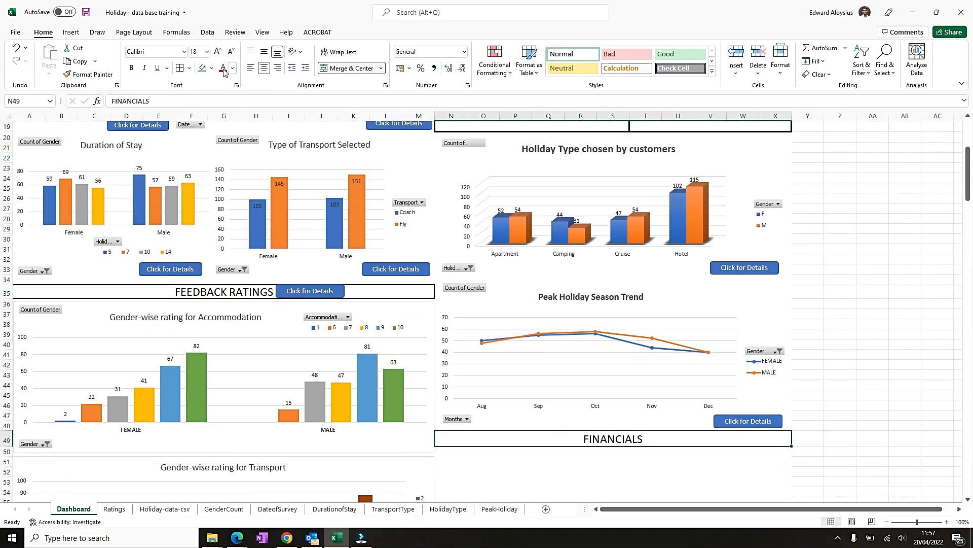
click(189, 68)
click(209, 198)
click(789, 339)
click(872, 324)
scroll(879, 321, down, 4)
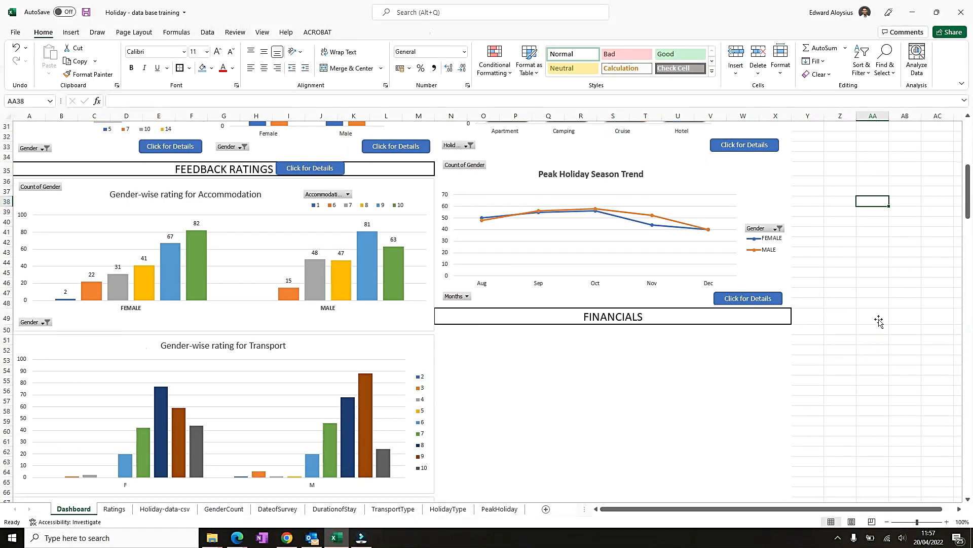
scroll(500, 288, down, 3)
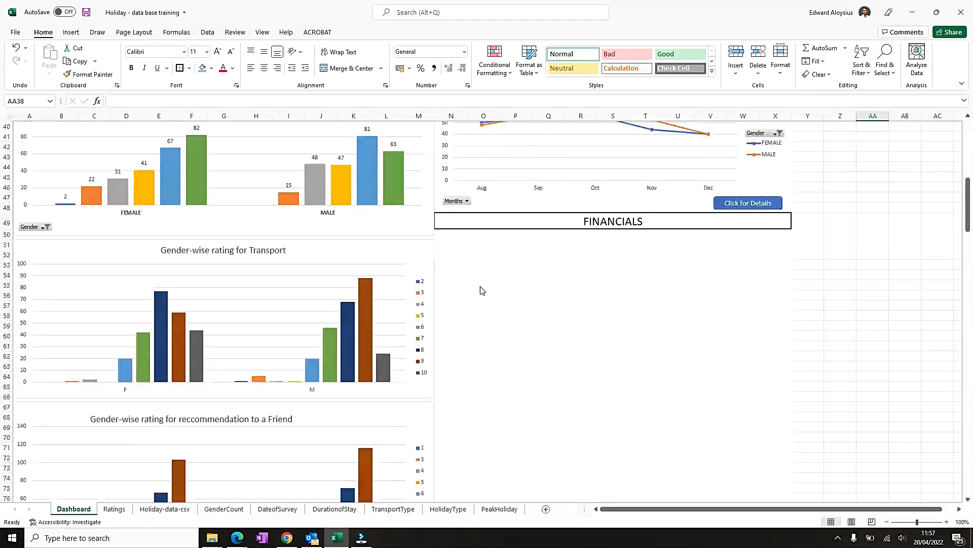
- Move the Ratings sheet tab to the end, after PeakHoliday
click(115, 509)
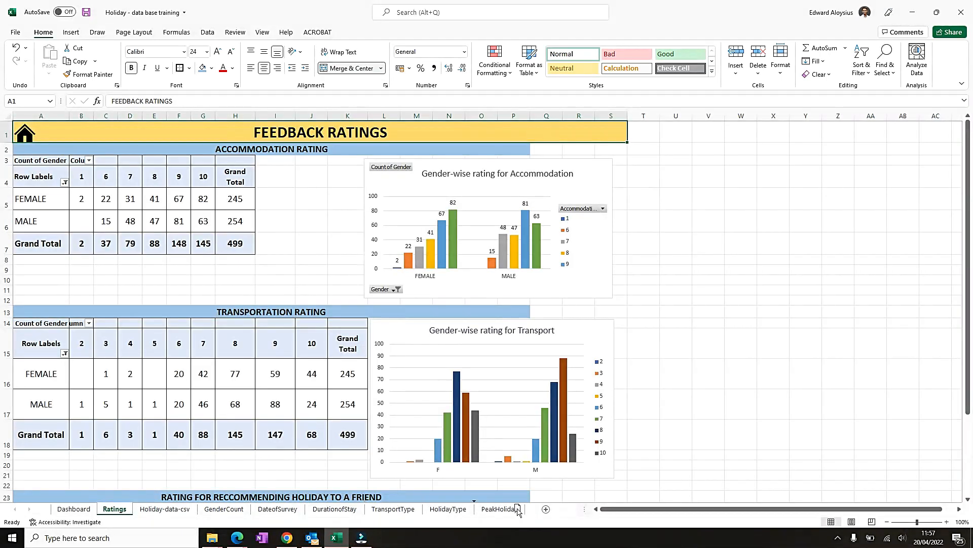
drag(536, 510, 537, 510)
- Select the Holiday-data-csv table range and insert a PivotChart & PivotTable on a new worksheet
click(129, 509)
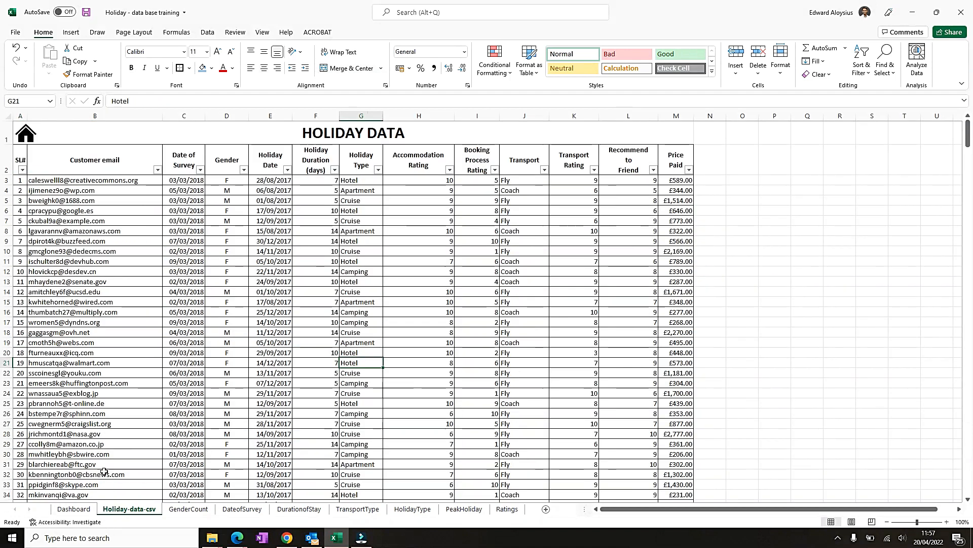
click(35, 158)
key(ctrl+shift+Down)
scroll(34, 159, down, 2)
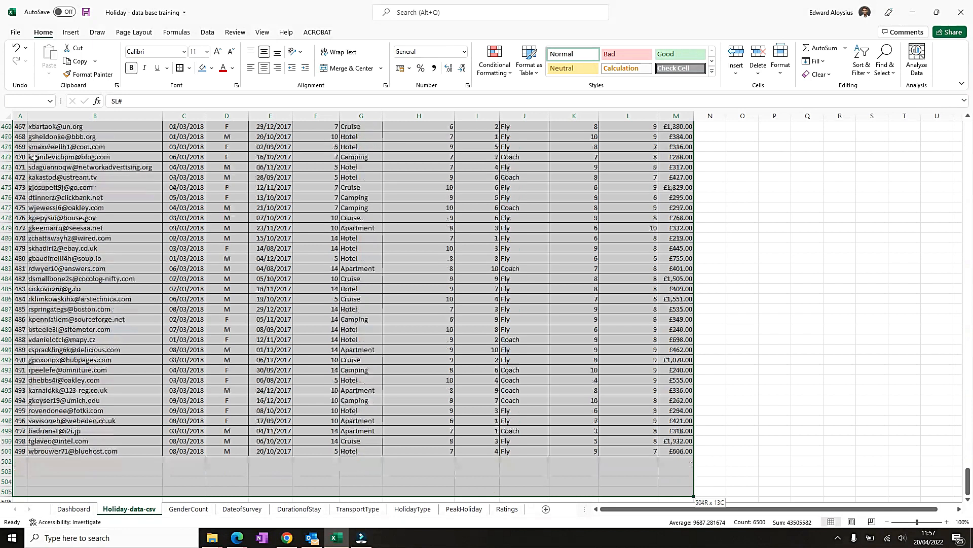
click(71, 32)
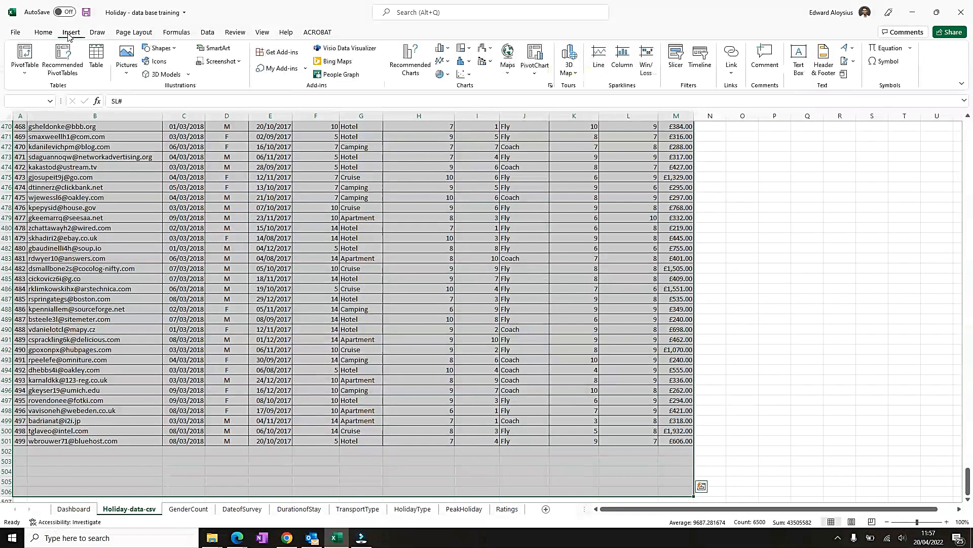
click(539, 76)
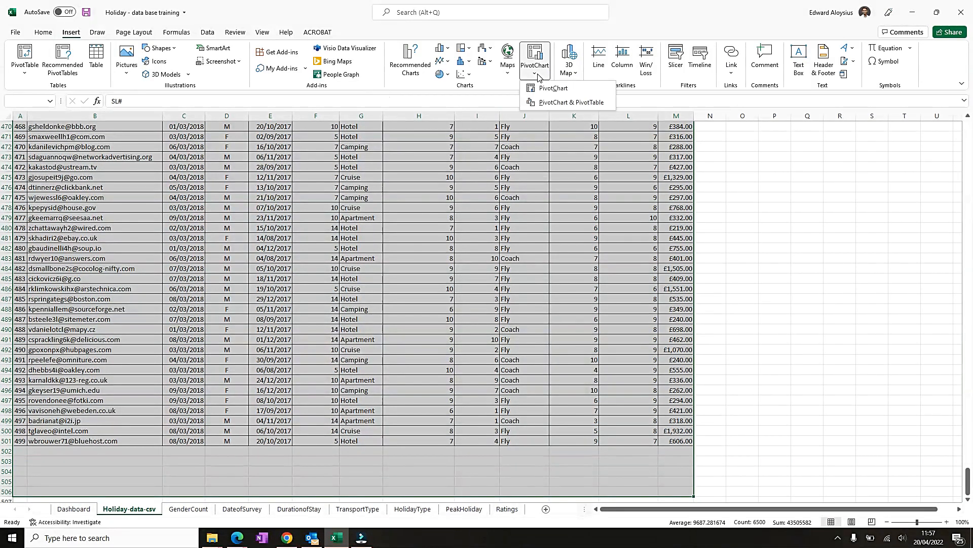
click(557, 104)
click(433, 345)
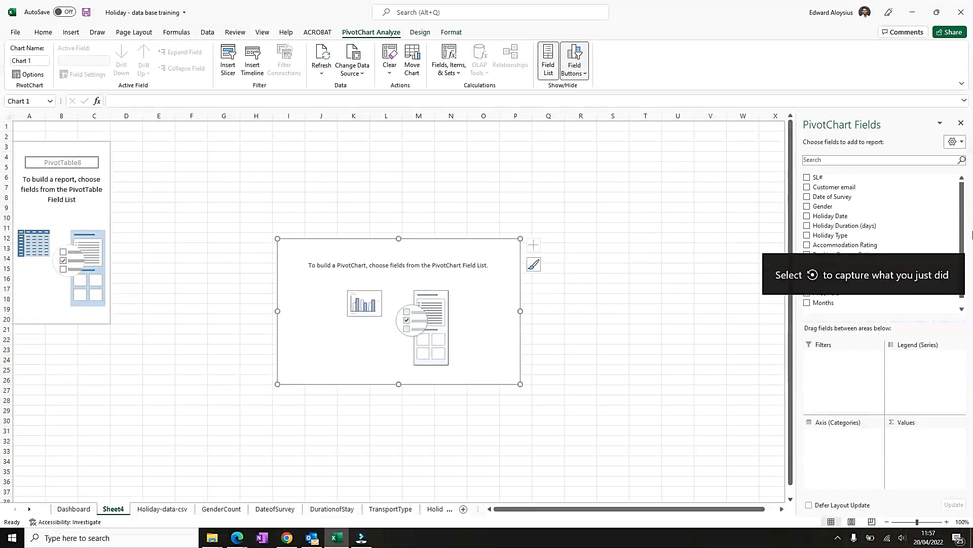
- Add Gender as rows and Price Paid as values, then move the pivot chart beside the table
click(716, 229)
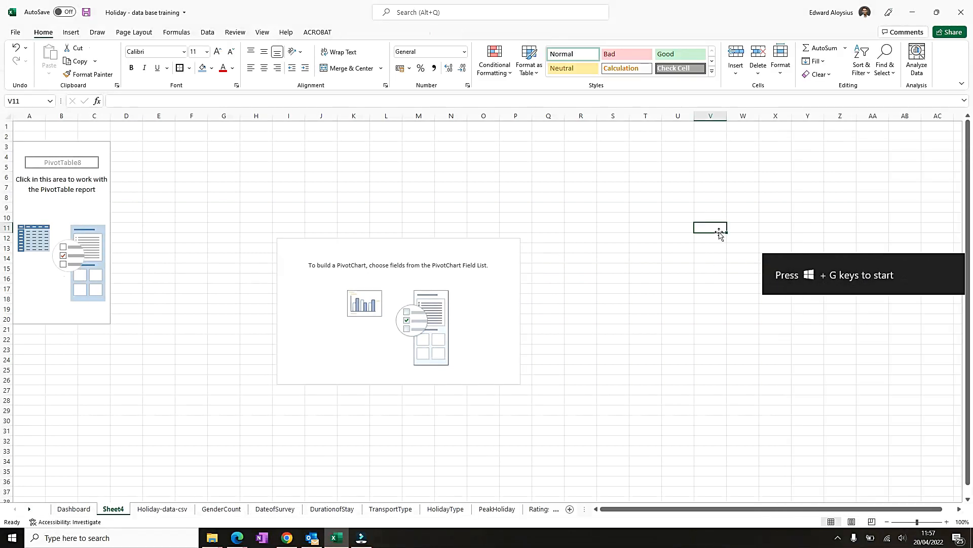
click(33, 146)
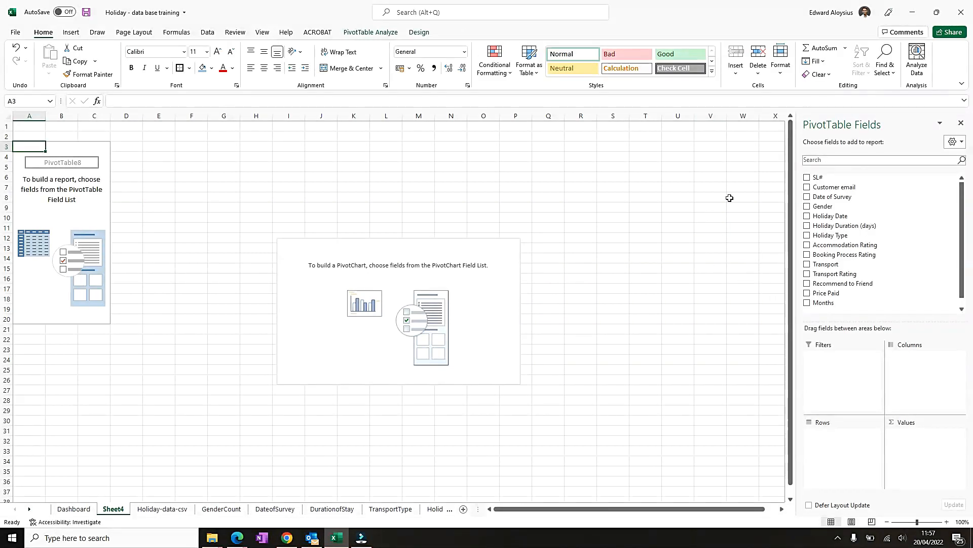
click(808, 207)
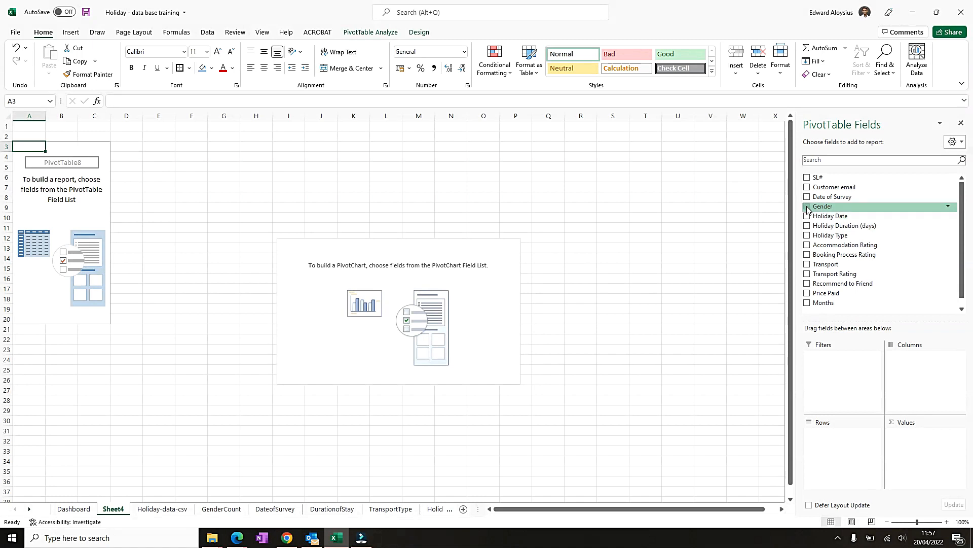
click(807, 294)
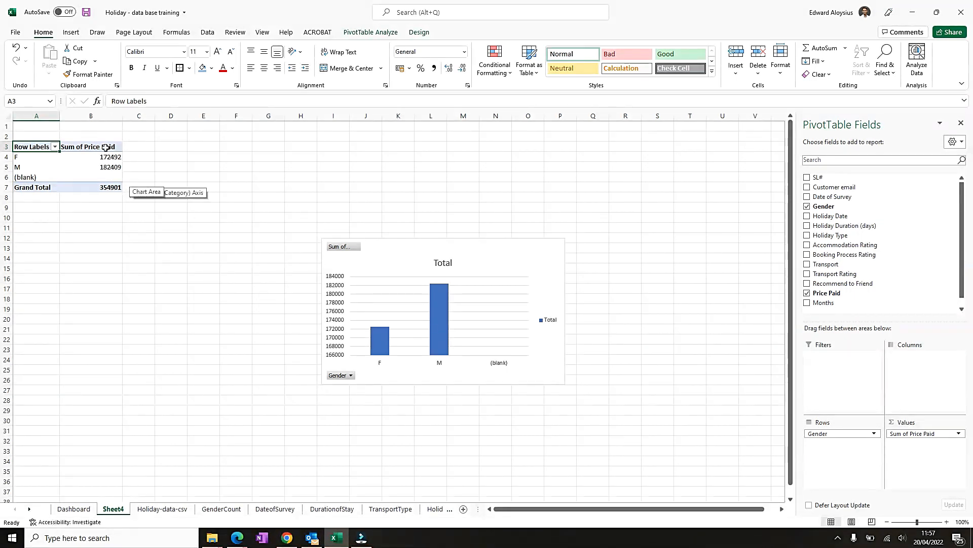
drag(516, 256, 338, 162)
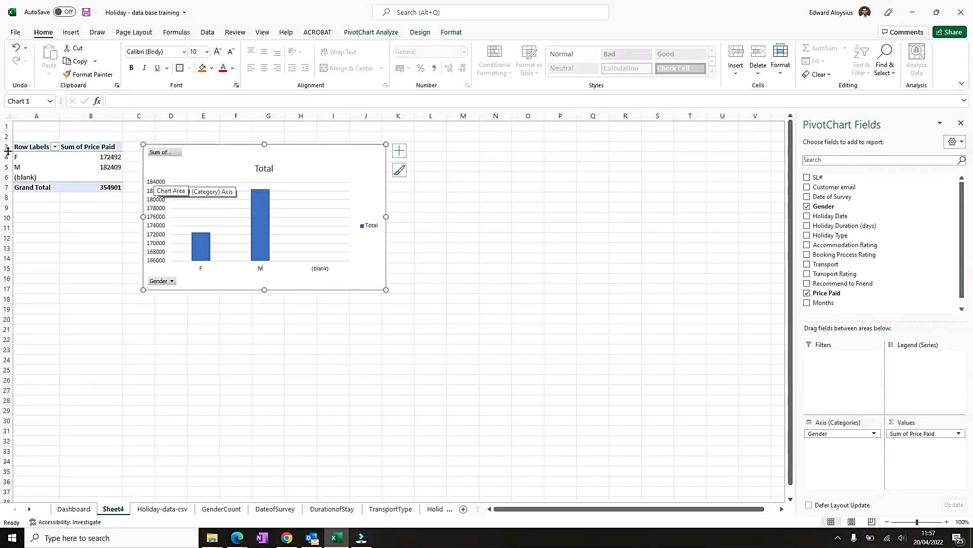
- Filter the pivot table's row labels to exclude the (blank) gender entry
click(54, 147)
click(31, 282)
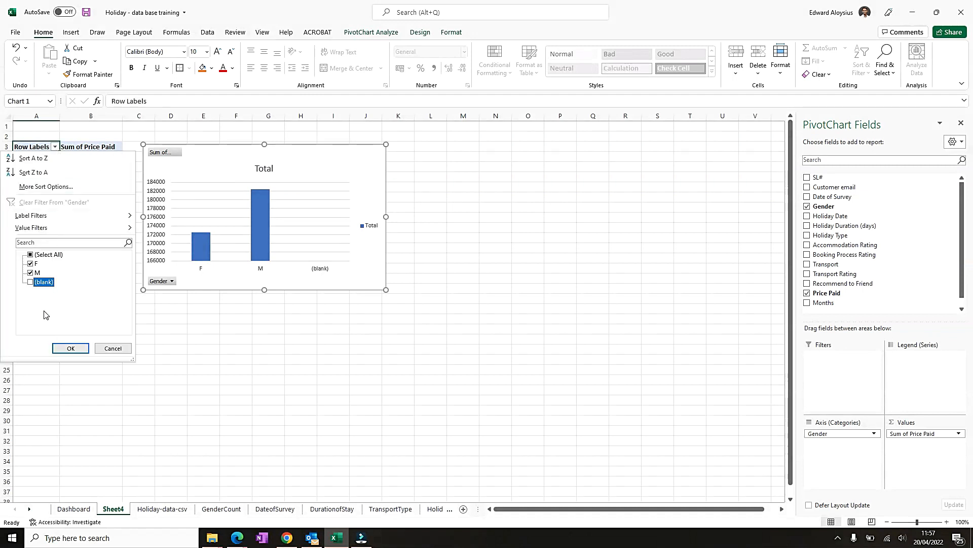
click(70, 348)
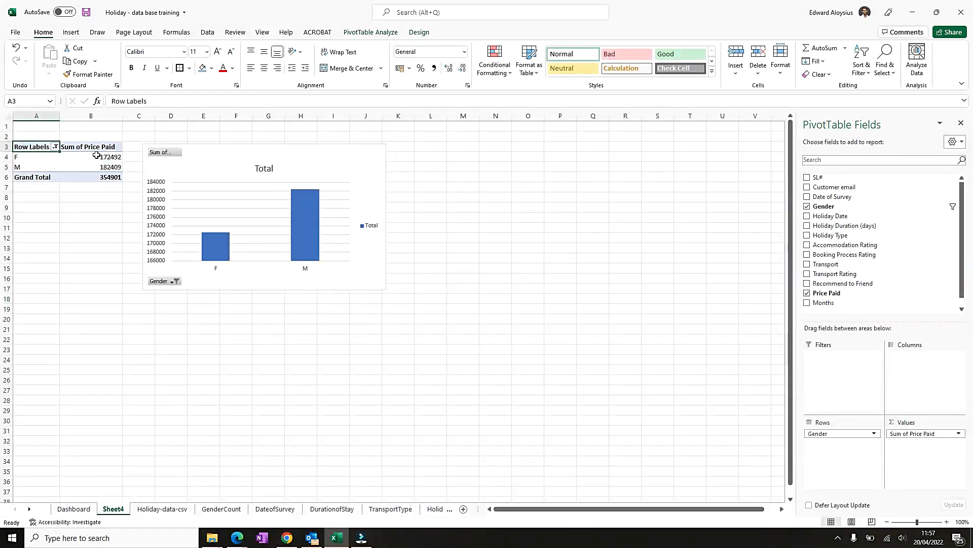
- Format the Sum of Price Paid values as Currency with the £ symbol
drag(96, 156, 99, 179)
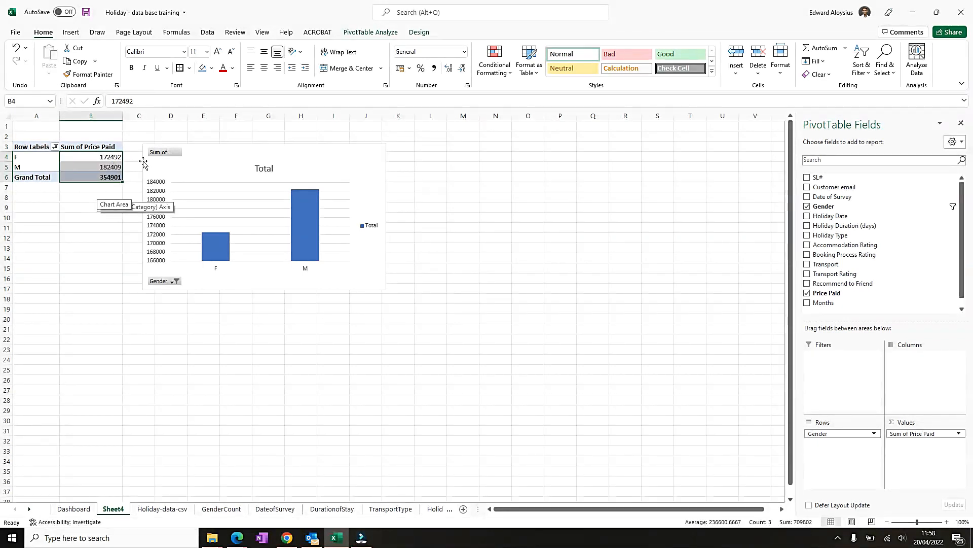
right_click(103, 158)
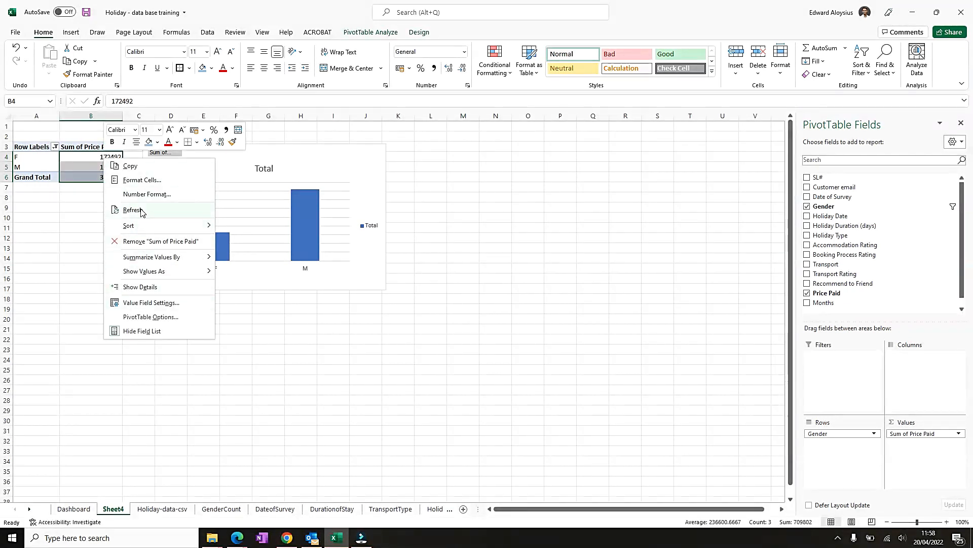
click(141, 181)
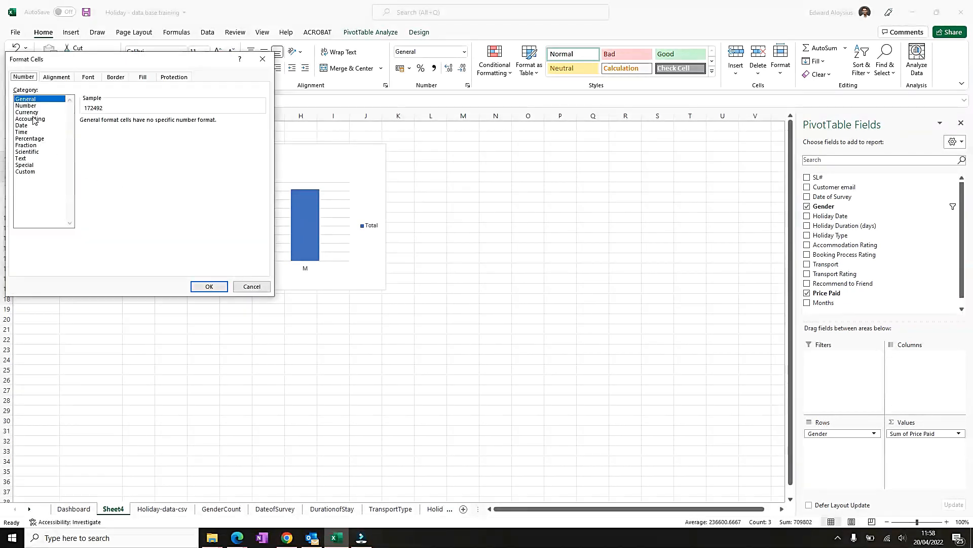
click(26, 112)
click(116, 134)
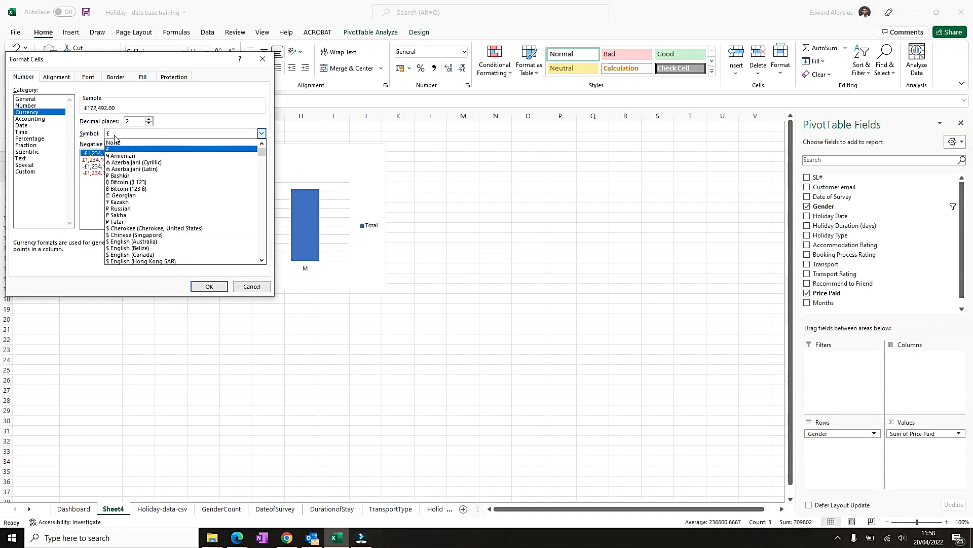
click(115, 149)
click(206, 288)
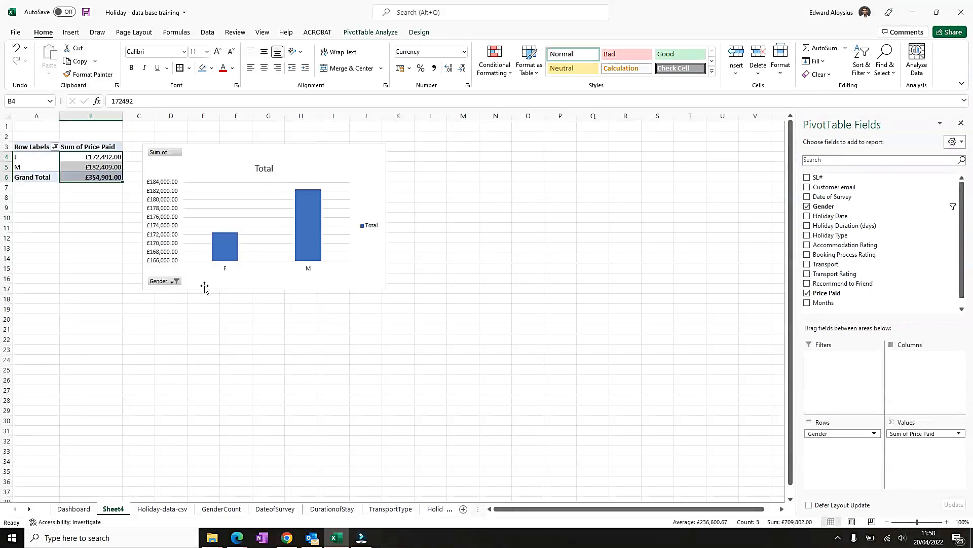
- Rename the gender row labels F and M to FEMALE and MALE
click(116, 243)
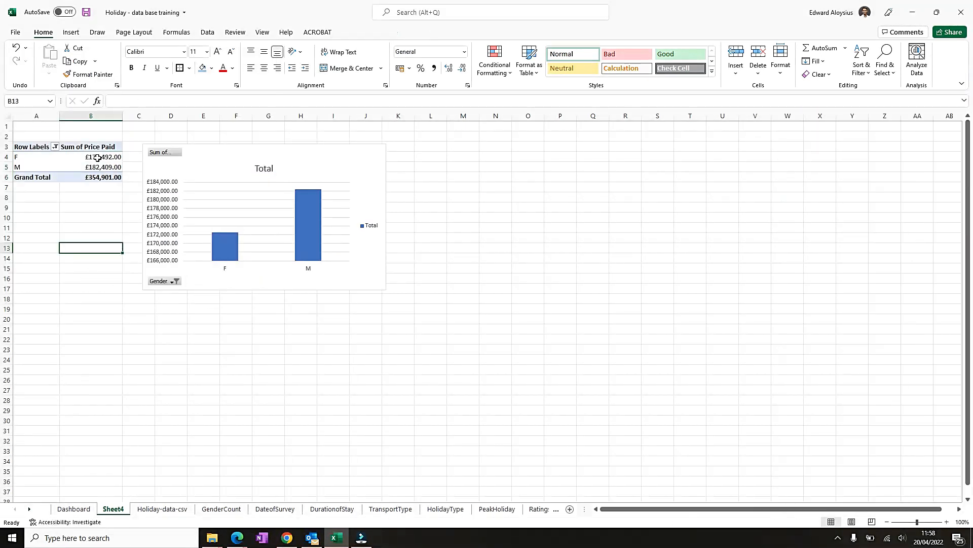
click(33, 159)
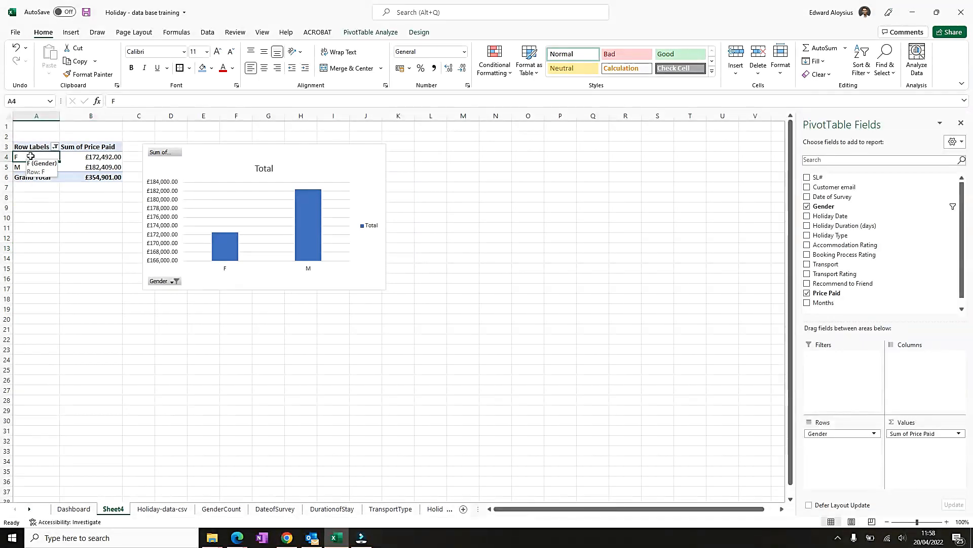
text(f)
text(EA)
text(MALE)
key(Return)
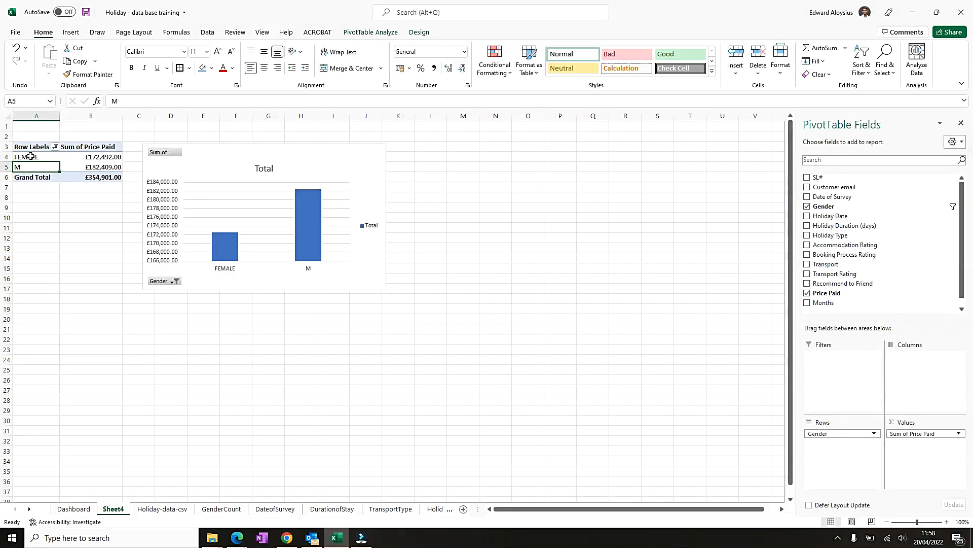
text(MALE)
key(Return)
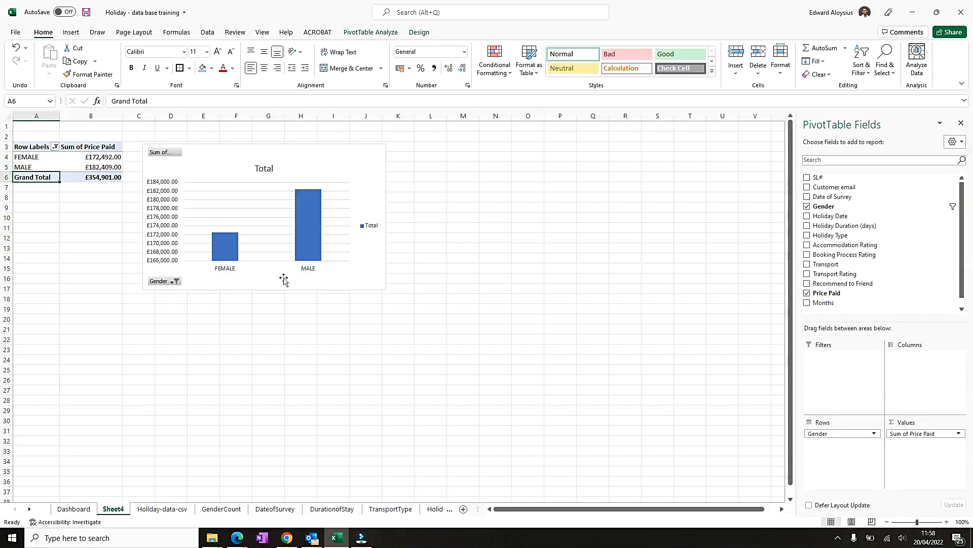
- Add data labels to the pivot chart's columns
click(325, 160)
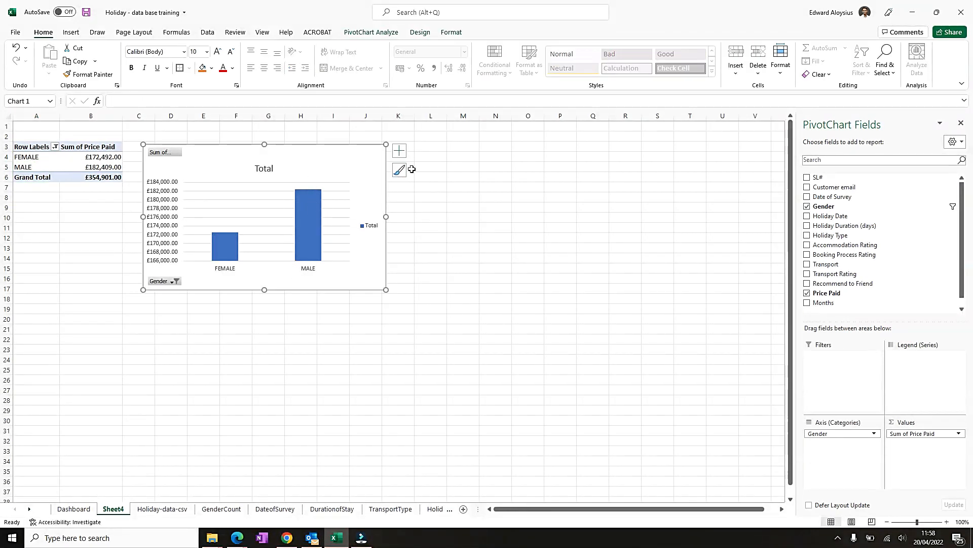
click(403, 155)
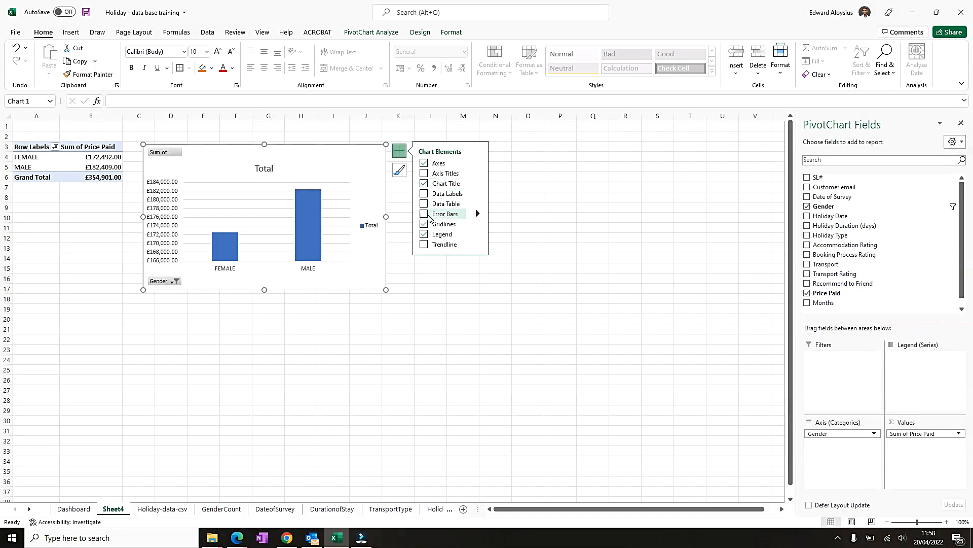
click(425, 205)
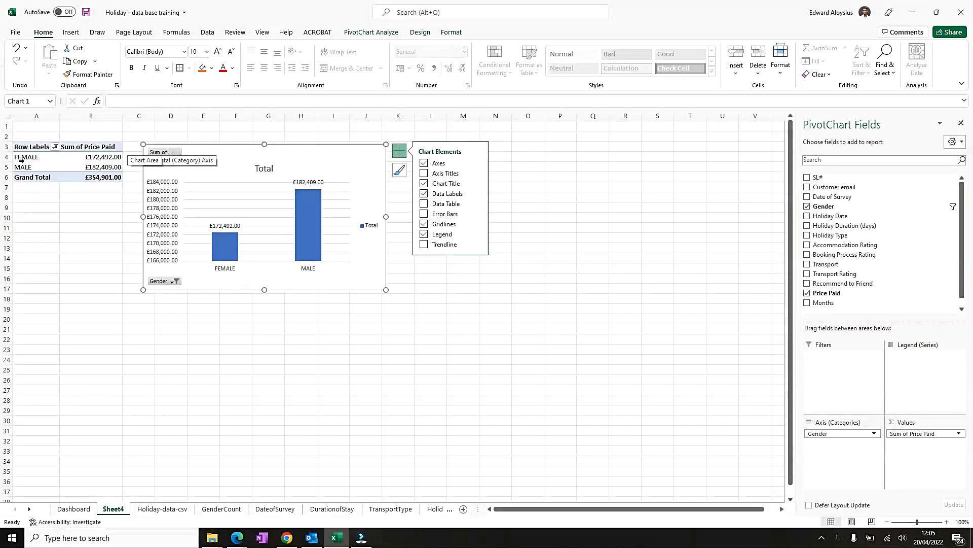
- Apply all borders to the pivot table cells A3 to B6
drag(41, 147, 87, 177)
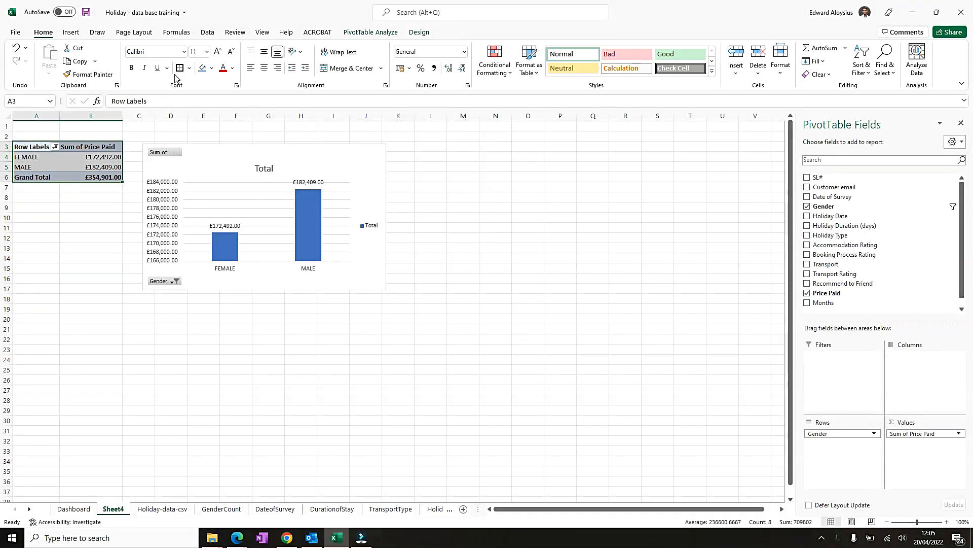
click(190, 68)
click(206, 171)
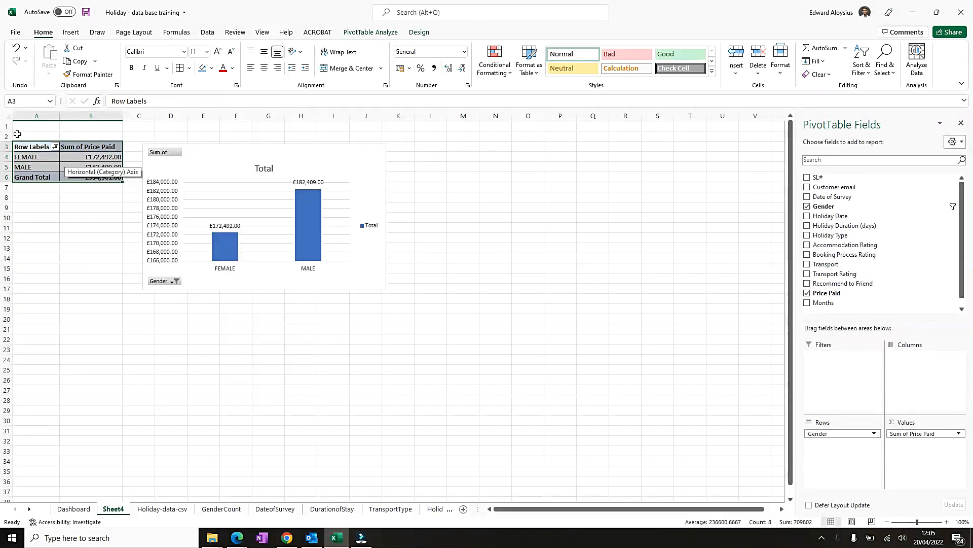
- Increase the pivot table's font size to 16 and autofit column B's width
click(217, 51)
click(217, 51)
click(217, 51)
double_click(60, 116)
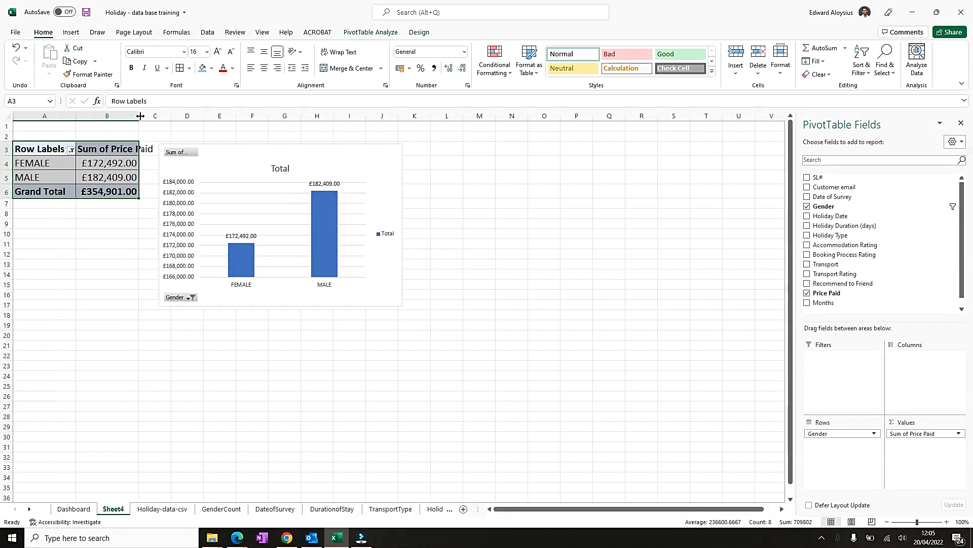
- Widen column B to fit the Sum of Price Paid header
double_click(140, 117)
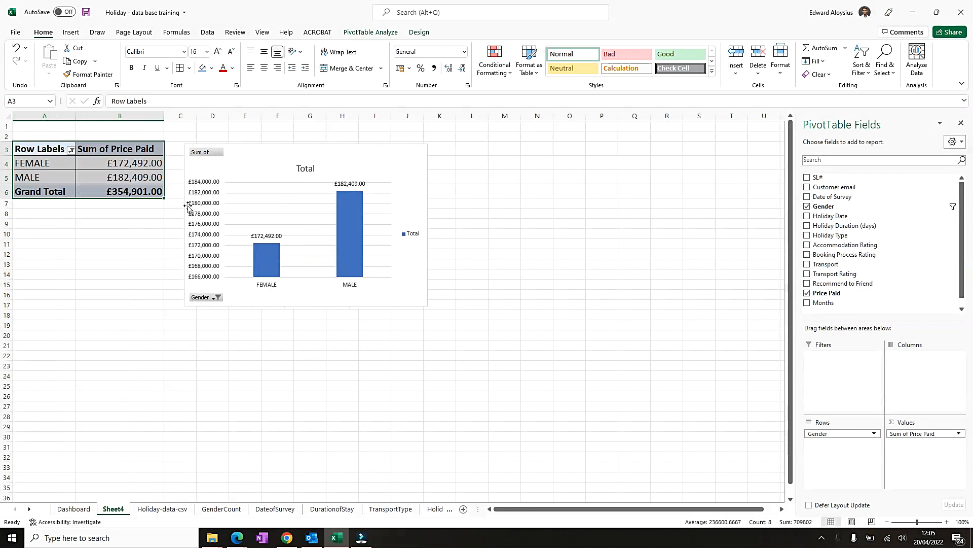
- Merge and centre cells A1 to M1 and enter the heading FINANCIALS
click(34, 127)
drag(35, 127, 492, 123)
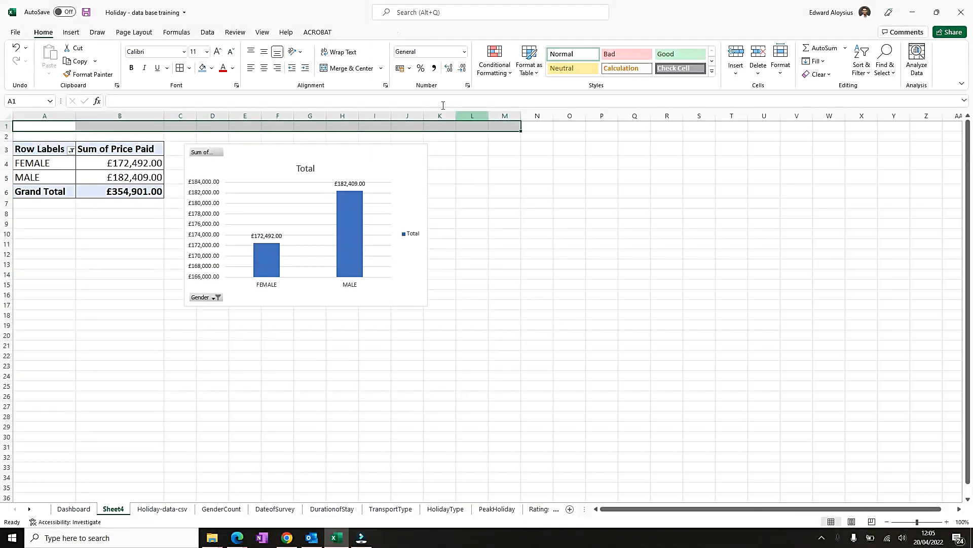
click(351, 66)
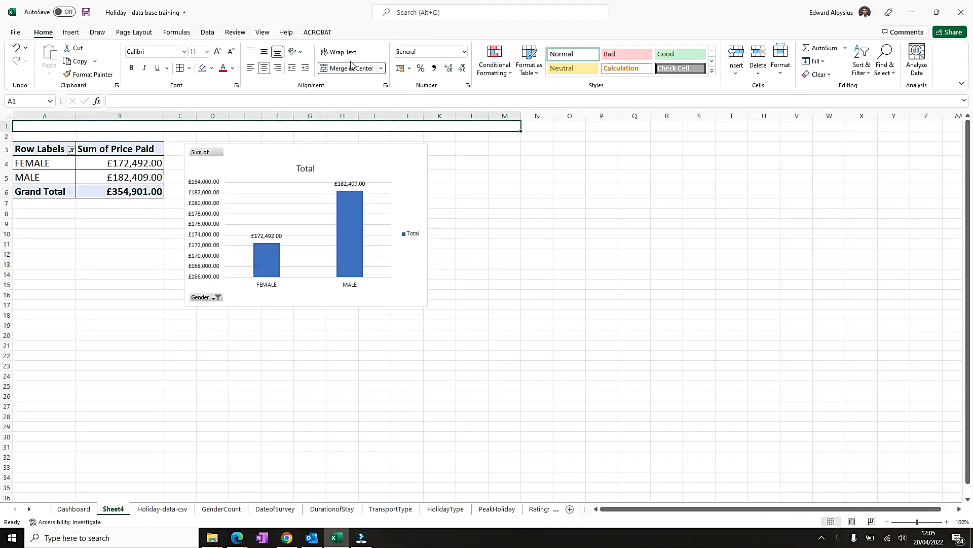
text(financi)
key(BackSpace)
key(BackSpace)
key(BackSpace)
key(BackSpace)
text(FINANCIALS)
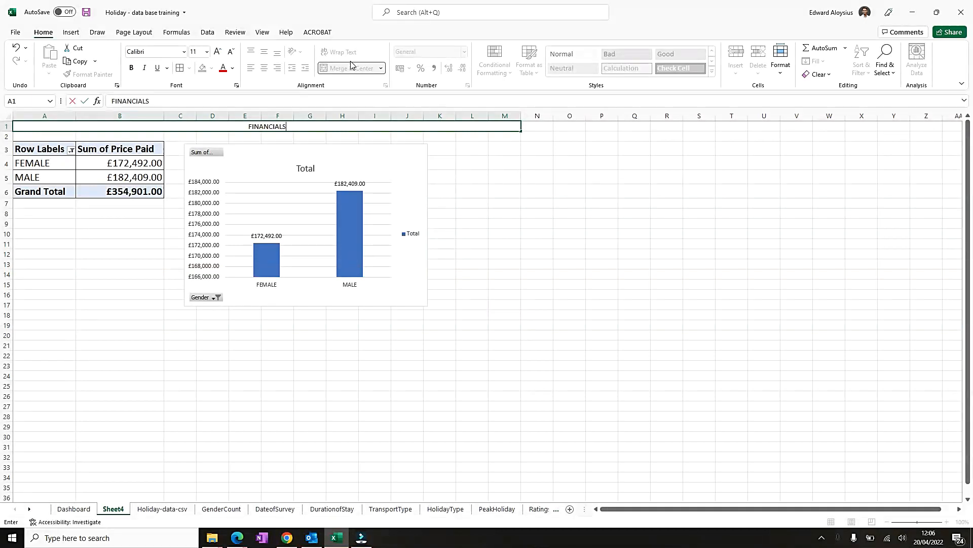
key(Return)
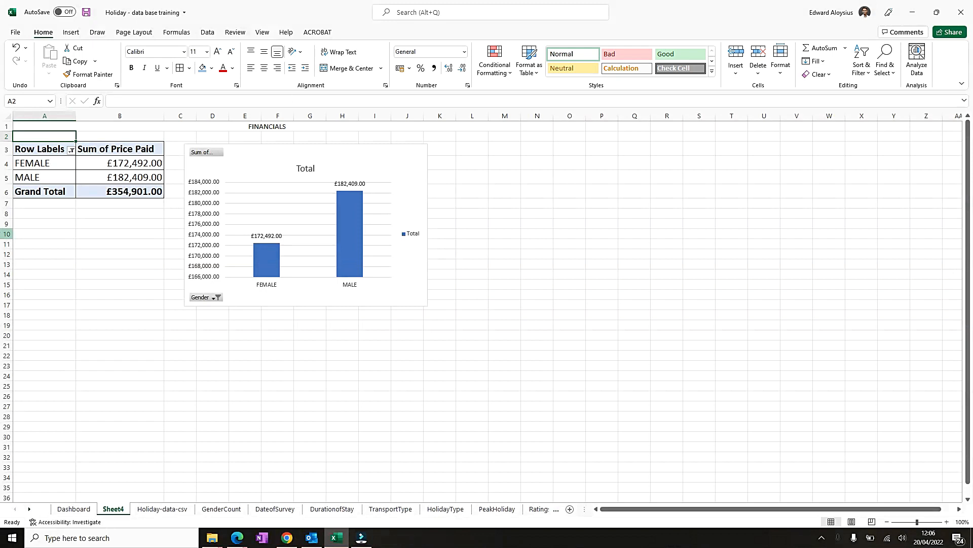
- Merge and centre cells A2 to N2 and enter the subheading TOTAL AMOUNT PAID - GENDER WISE
drag(58, 136, 545, 133)
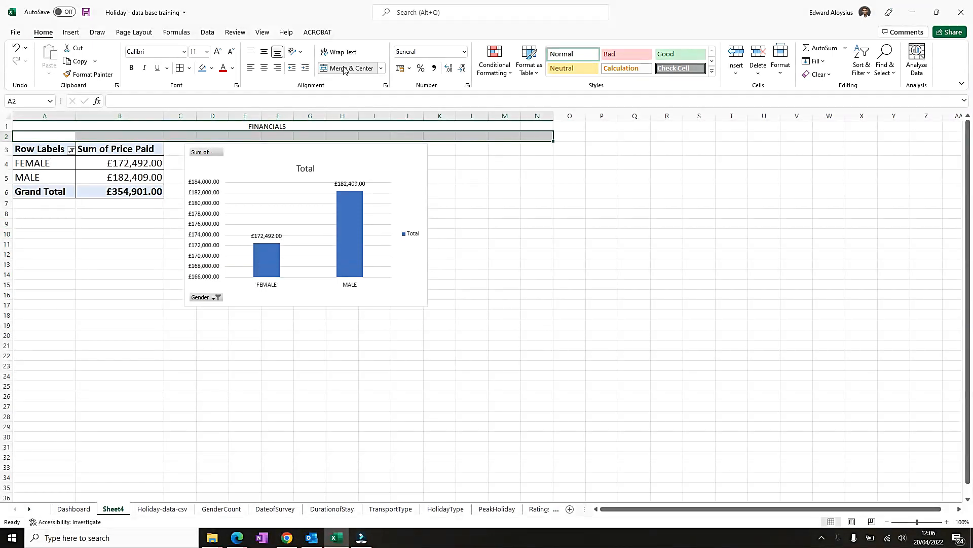
click(340, 68)
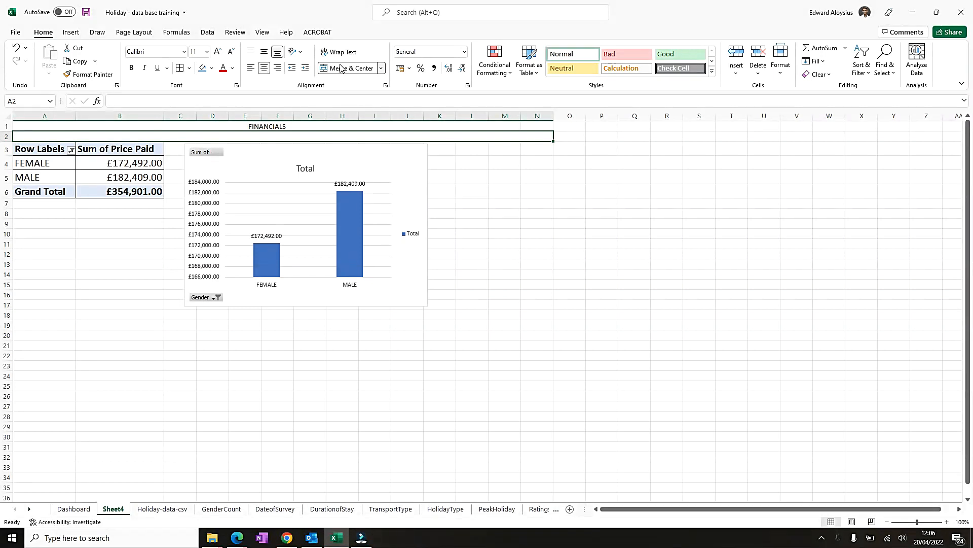
text(TOTAL)
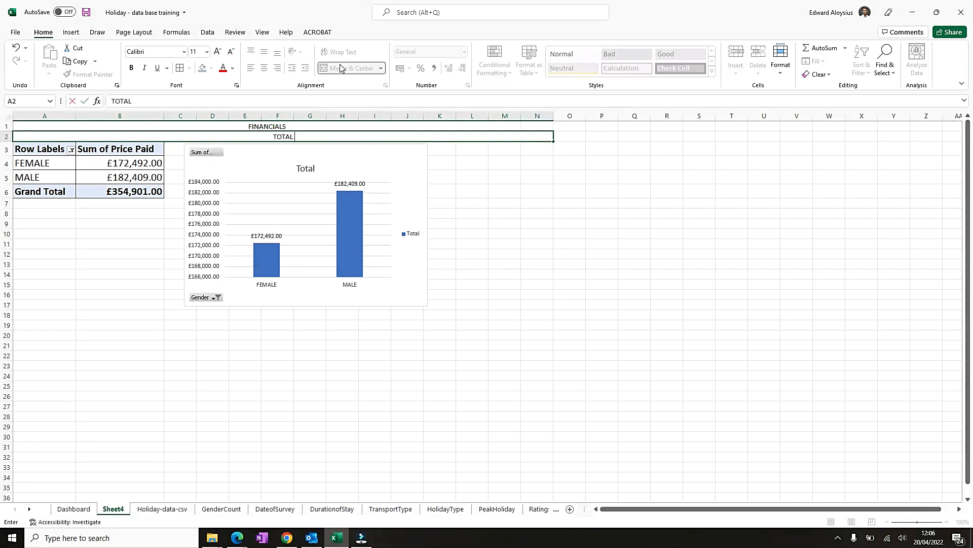
text( AMOUNT PAID - GENDER WISE)
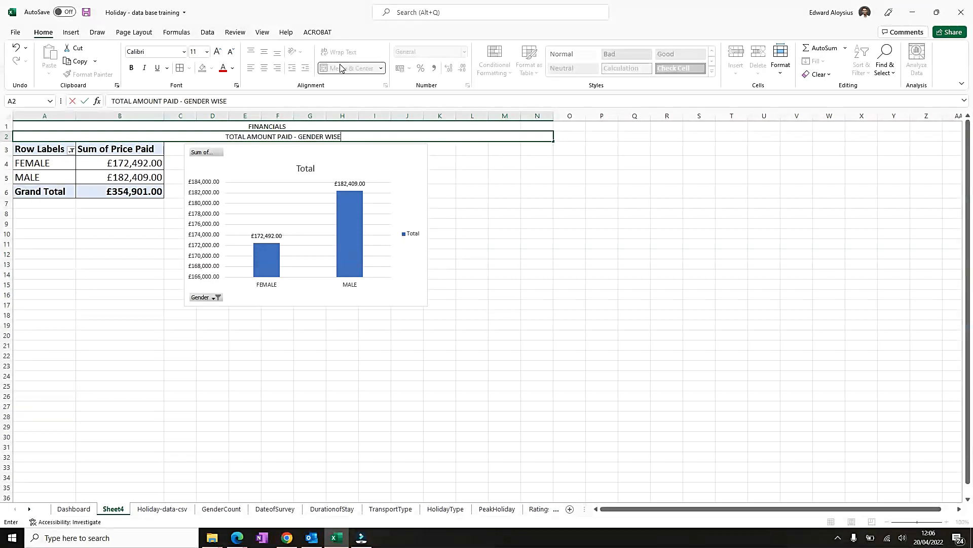
key(Return)
- Increase the FINANCIALS heading's font size to 18
click(269, 126)
click(218, 51)
click(218, 52)
click(219, 52)
click(218, 52)
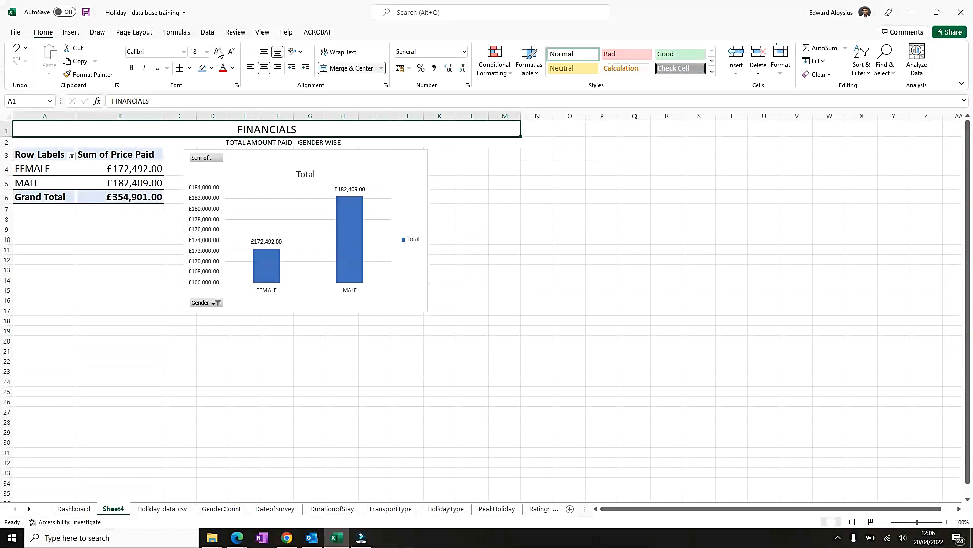
- Increase the subheading's font size to 12 and make it bold
click(311, 142)
click(218, 52)
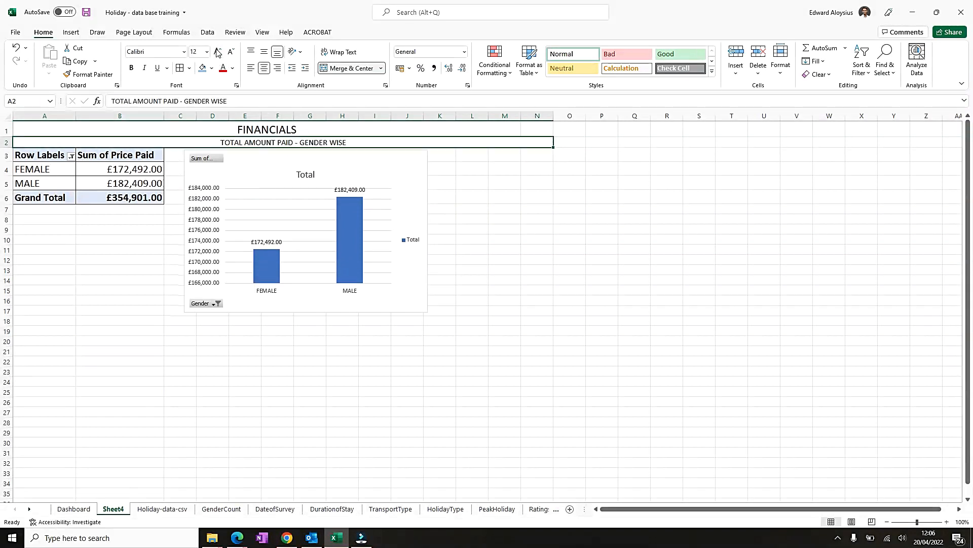
click(217, 52)
key(ctrl+b)
- Make the FINANCIALS heading bold
click(264, 128)
key(ctrl+b)
click(114, 242)
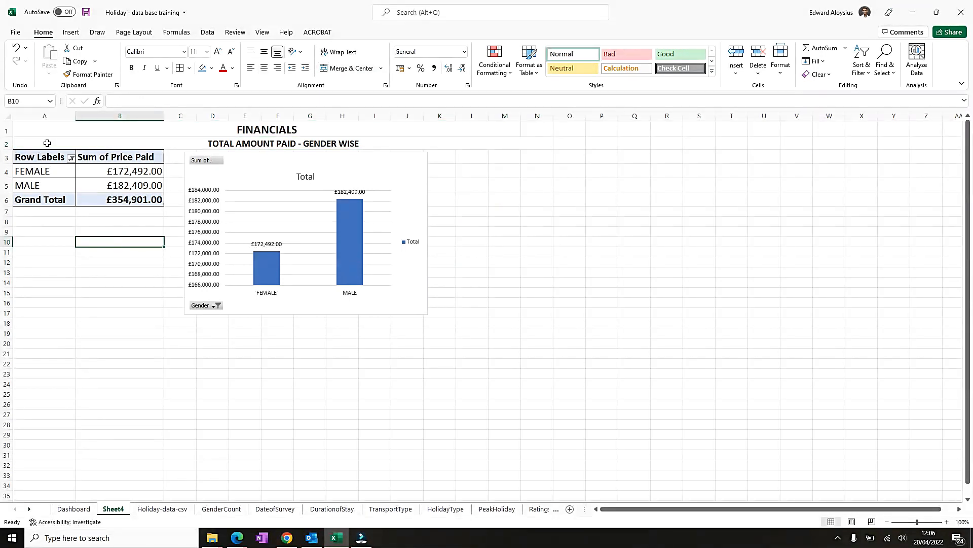
- Rename the pivot sheet as Financials
click(117, 511)
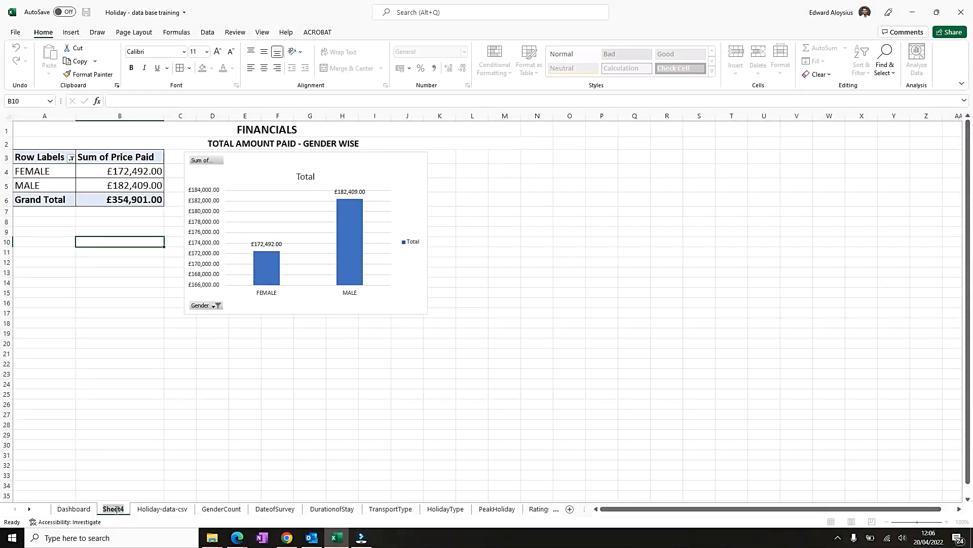
text(fINANC)
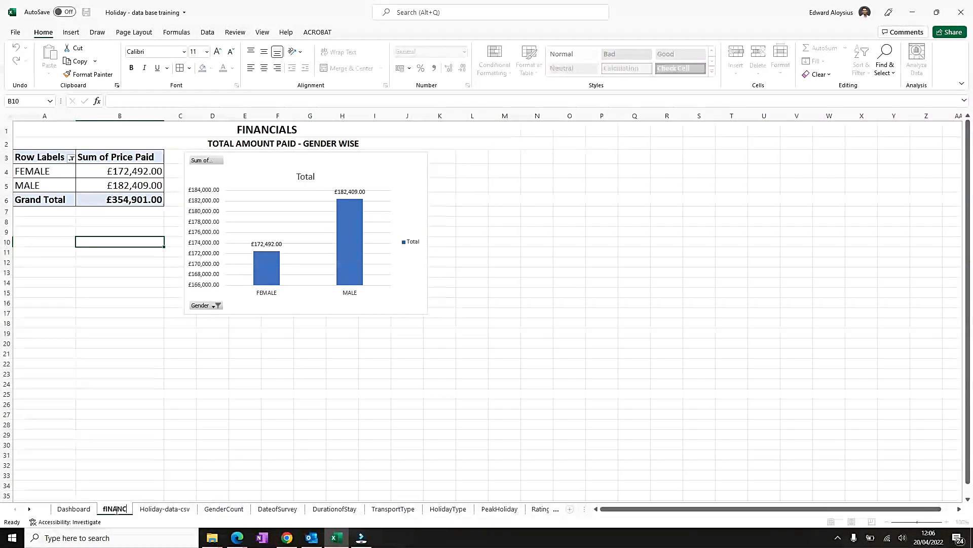
key(BackSpace)
key(BackSpace)
key(BackSpace)
key(BackSpace)
key(BackSpace)
text(Financis)
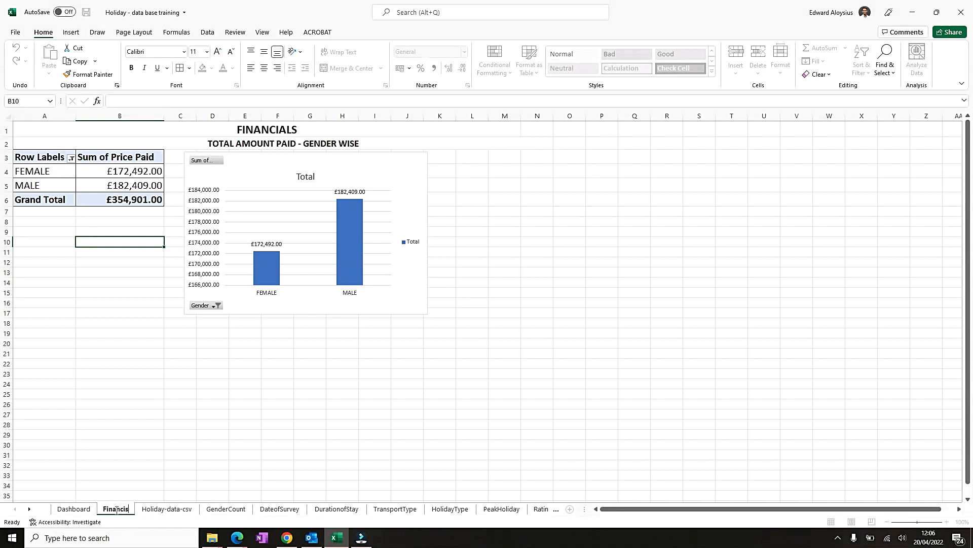
key(BackSpace)
text(als)
key(Return)
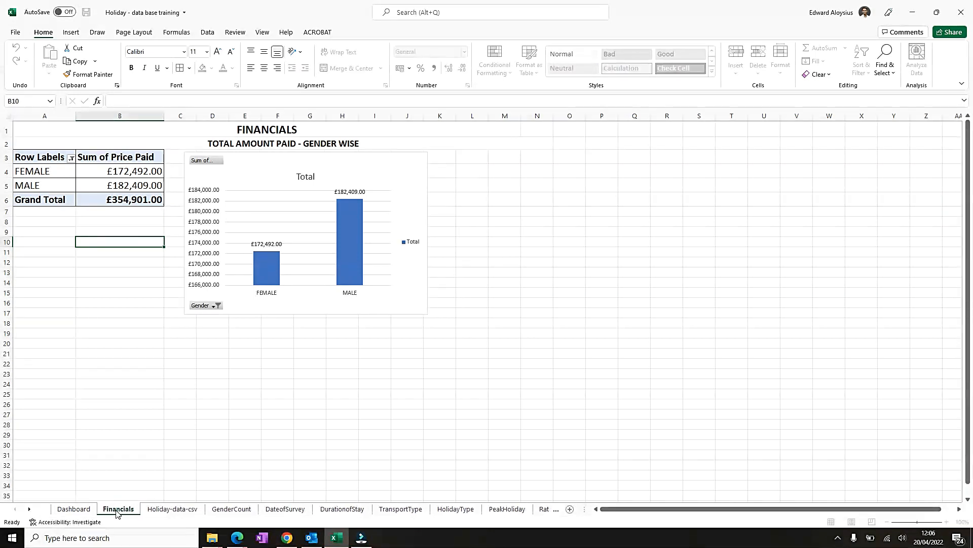
- Insert a PivotChart with PivotTable from the Holiday-data-csv data onto a new worksheet
click(175, 509)
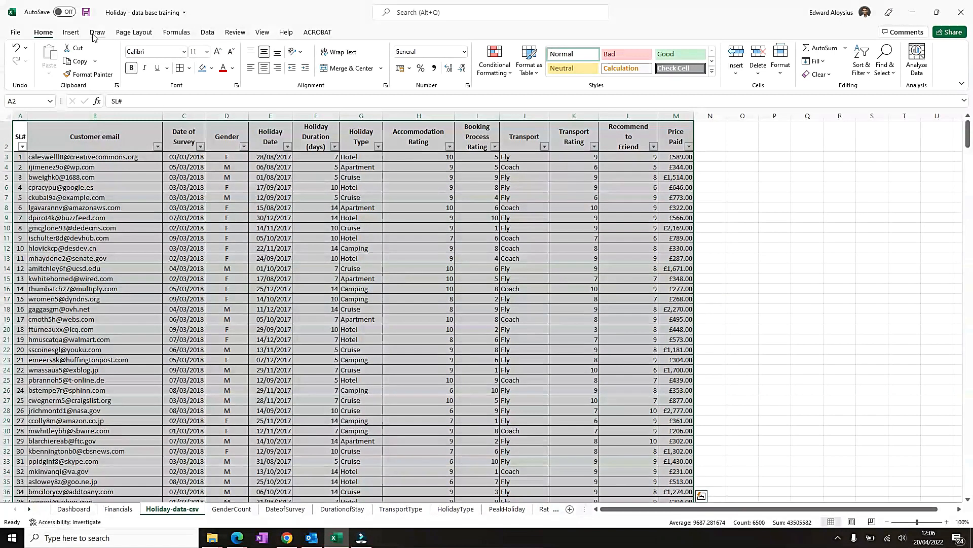
click(71, 33)
click(535, 74)
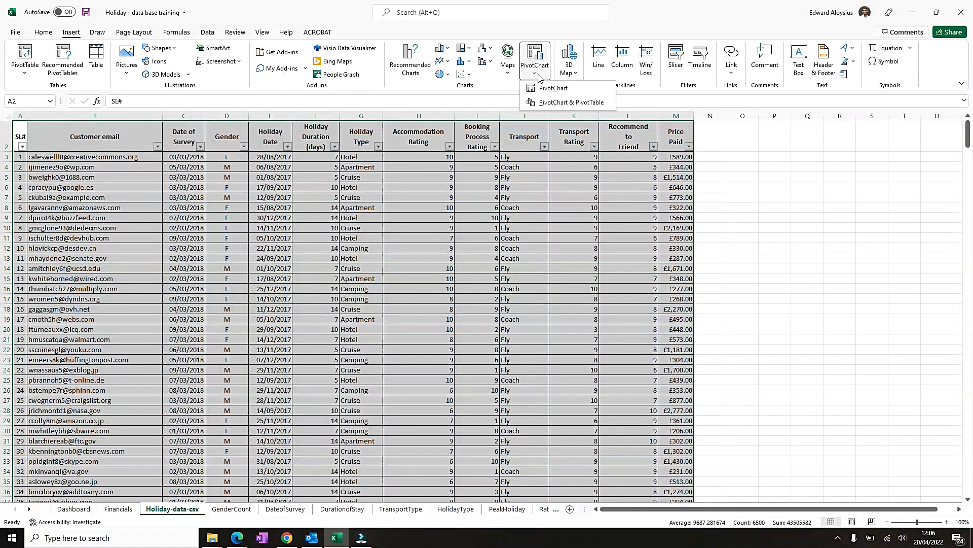
click(552, 102)
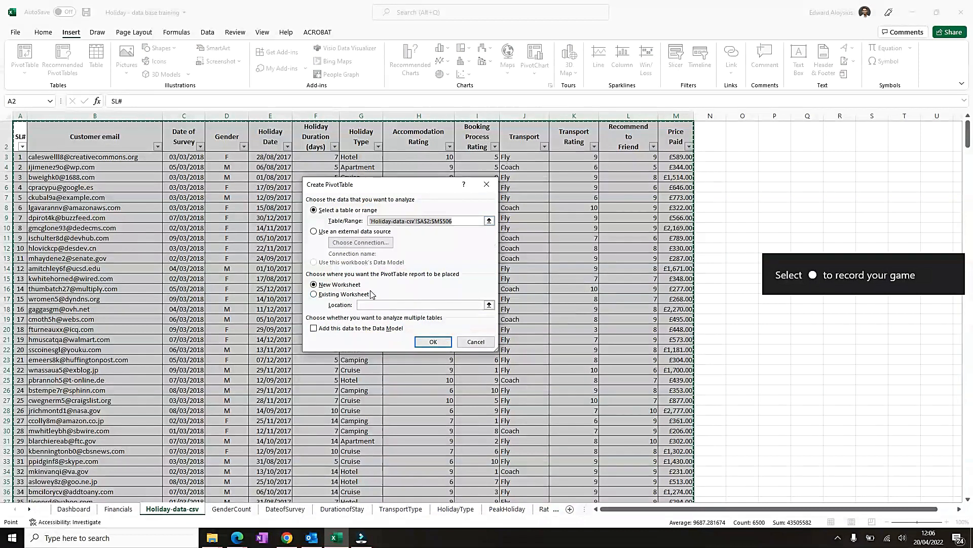
click(433, 341)
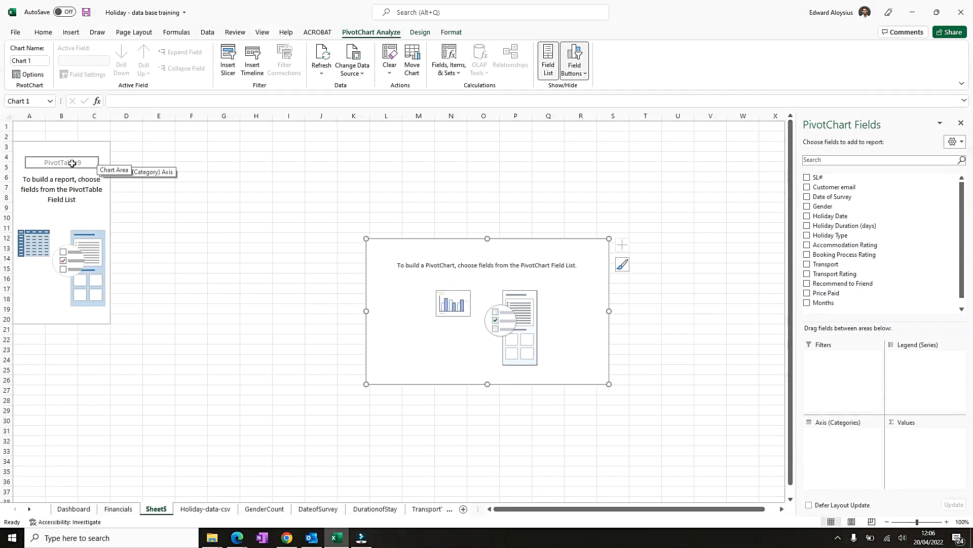
- Build the pivot with Gender as rows, Transport as columns and Sum of Price Paid as values
click(57, 148)
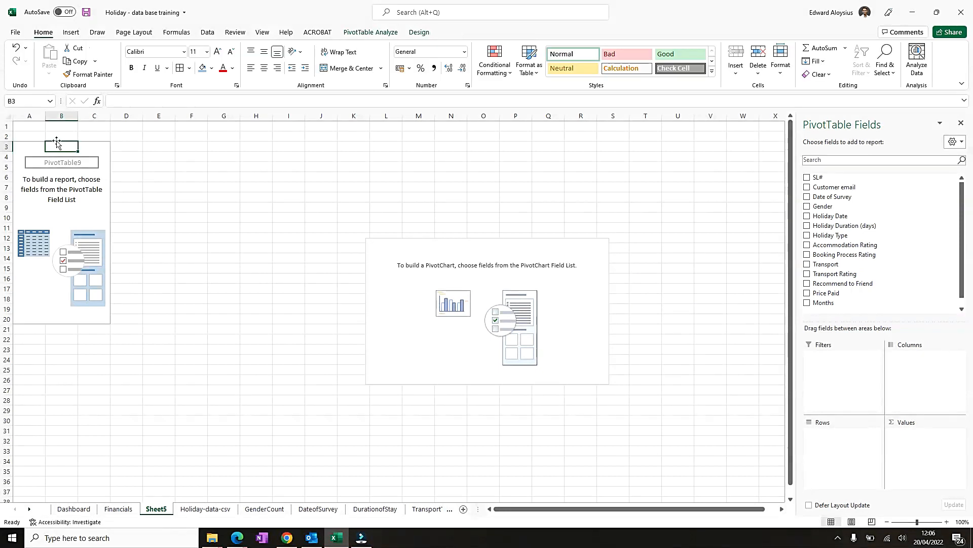
click(807, 207)
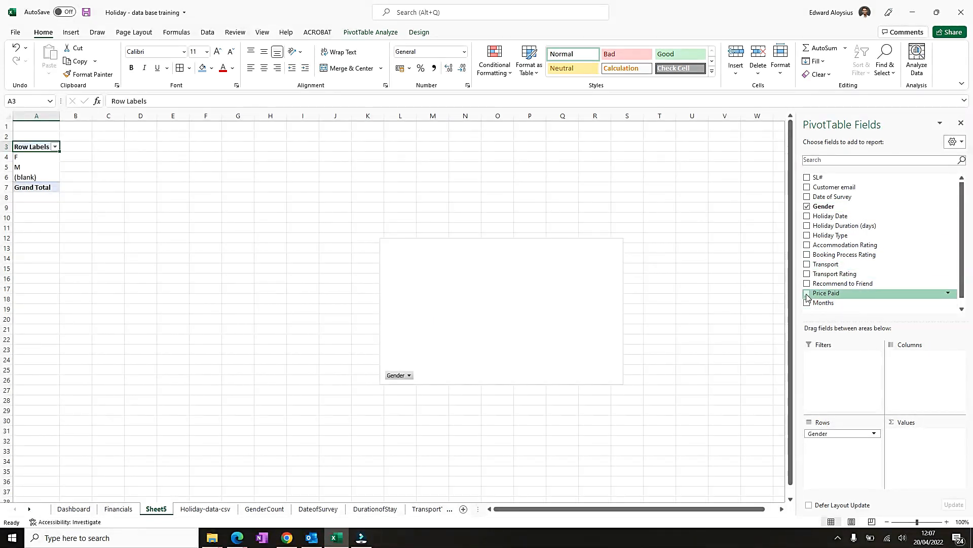
click(808, 264)
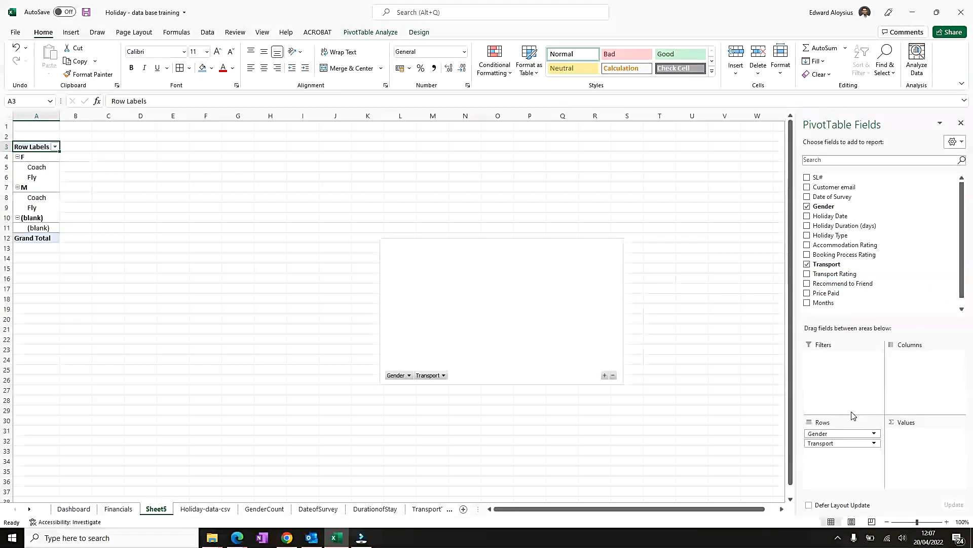
drag(862, 443, 931, 382)
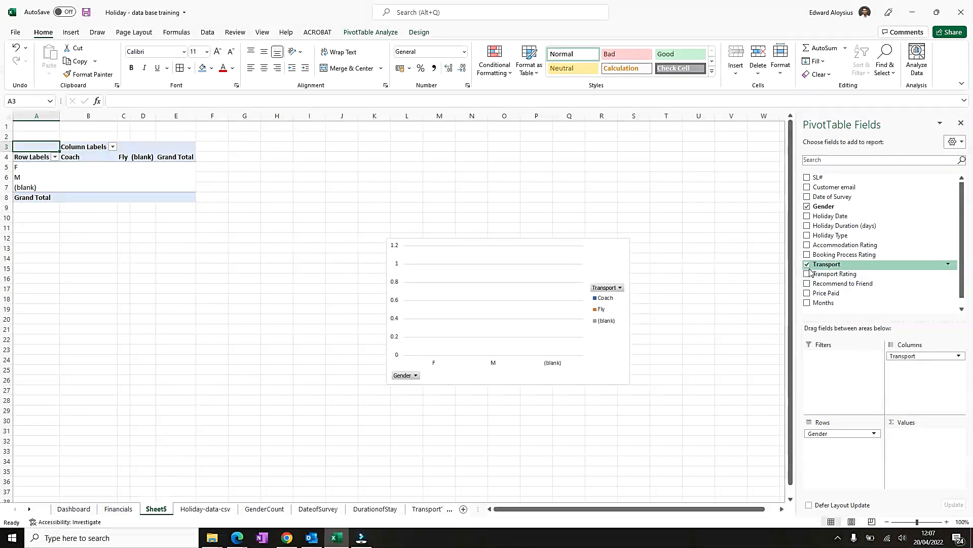
click(807, 294)
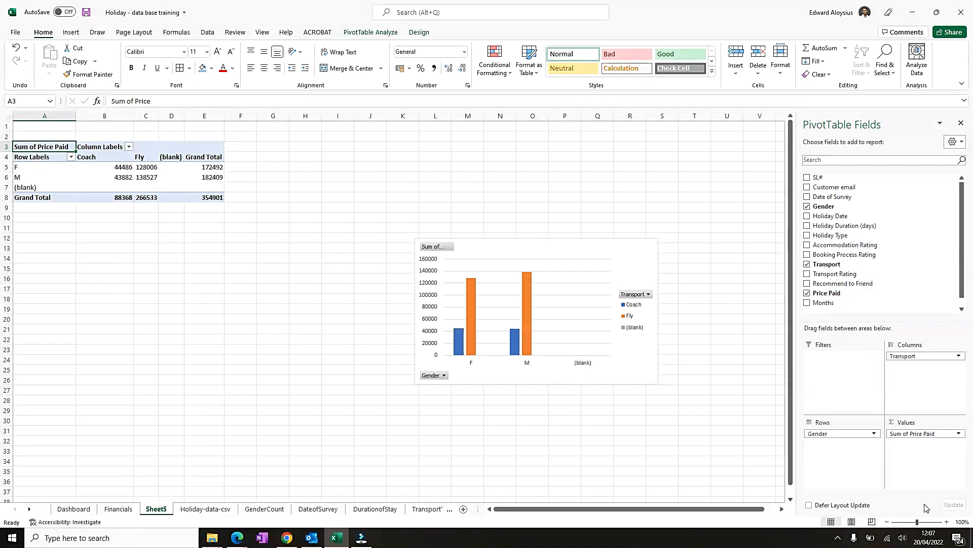
- Filter the gender row labels to exclude the blank entry
click(71, 157)
click(31, 292)
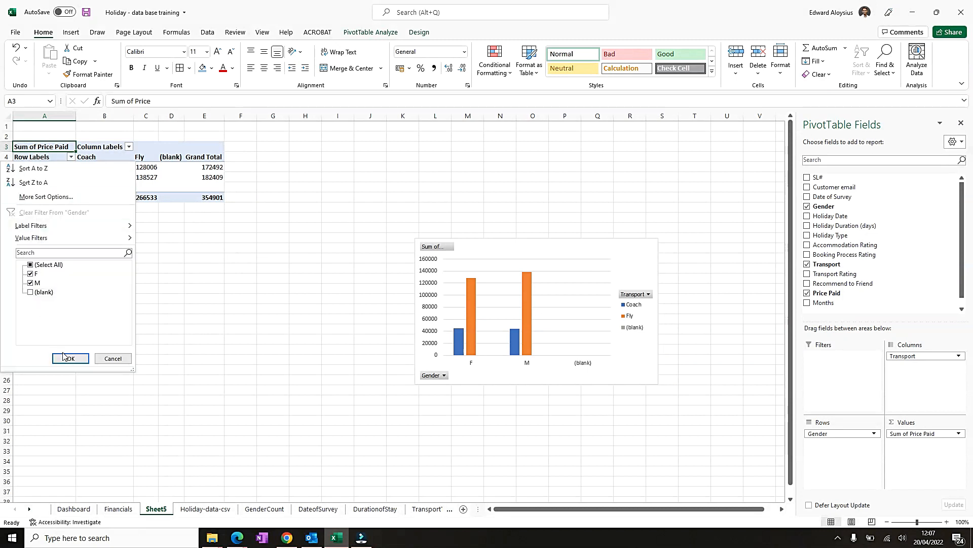
click(71, 358)
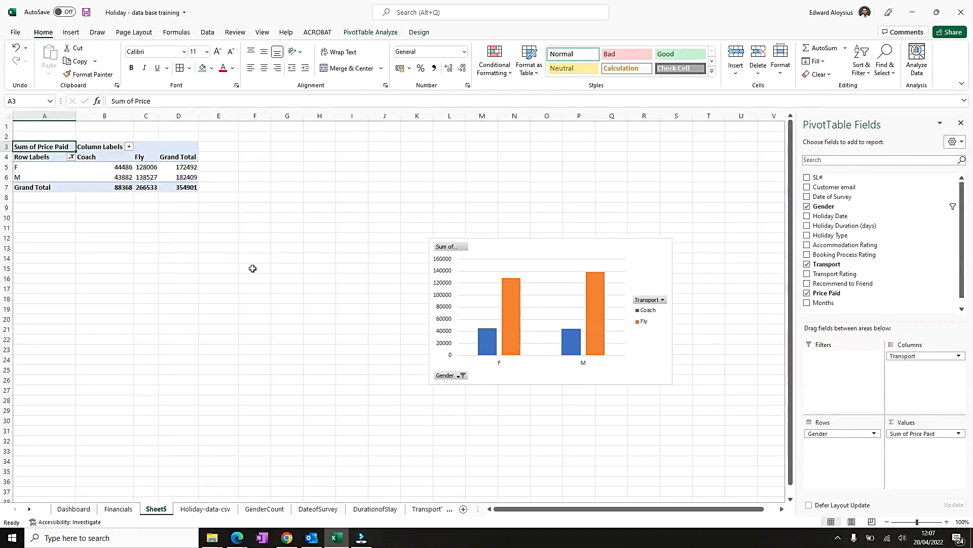
- Move the pivot chart beside the table and swap Gender and Transport between the axis and legend
drag(649, 258, 443, 200)
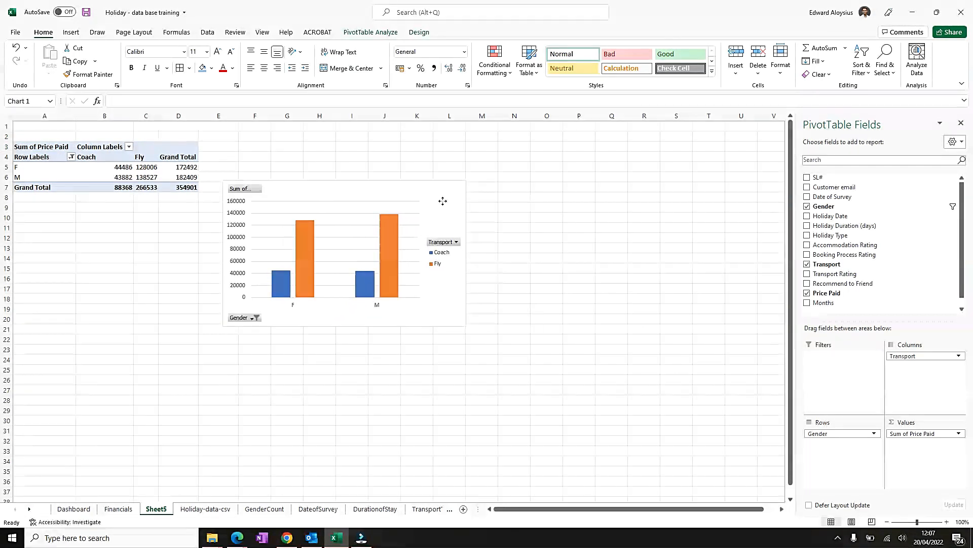
click(443, 200)
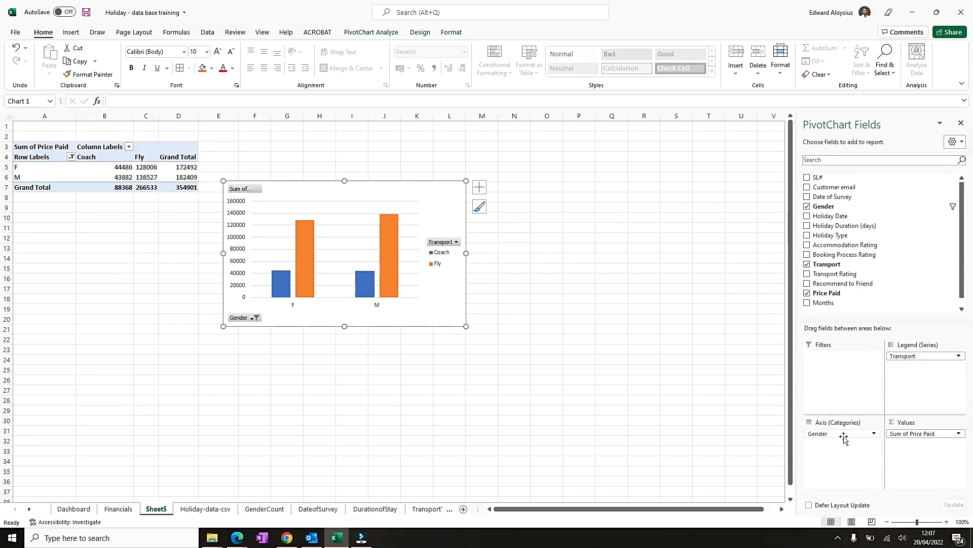
mouse_move(844, 434)
mouse_down()
mouse_move(927, 381)
mouse_move(827, 444)
mouse_move(830, 435)
mouse_up()
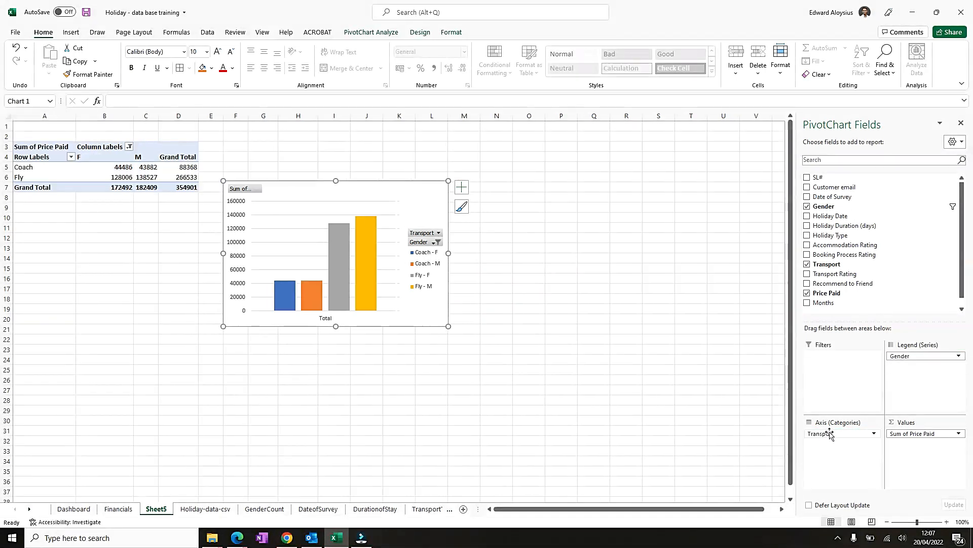
- Format the pivot values B5 to D7 as Currency with the £ symbol and 2 decimal places
click(39, 146)
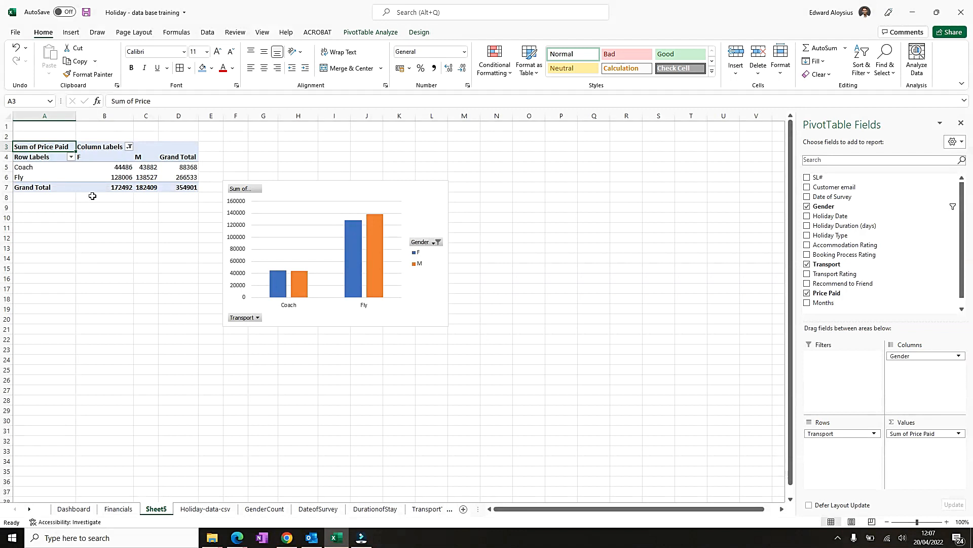
drag(118, 171, 197, 189)
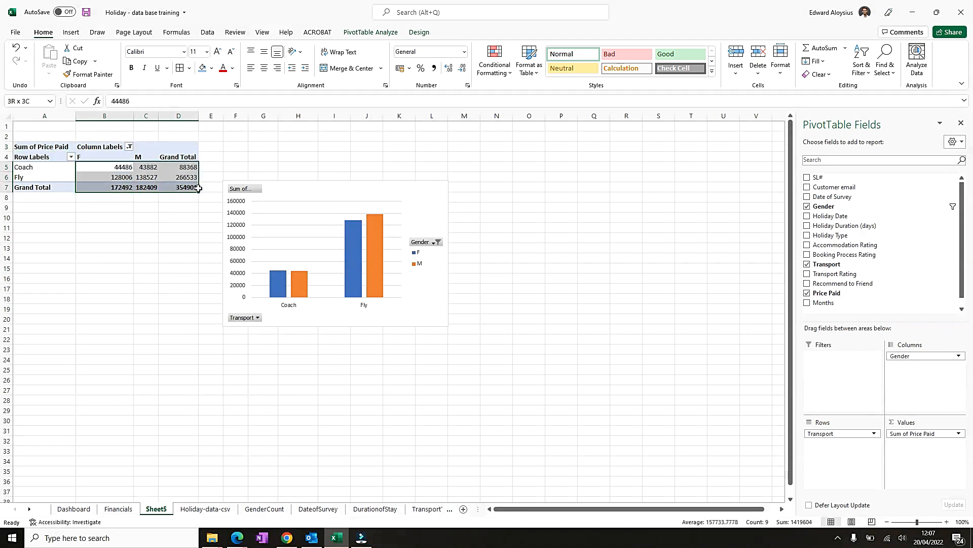
right_click(177, 173)
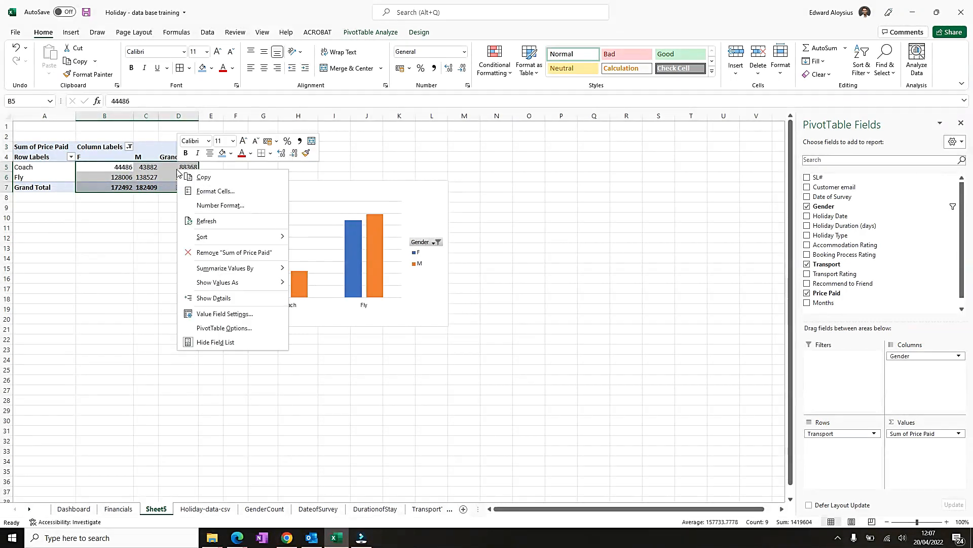
click(225, 191)
click(111, 123)
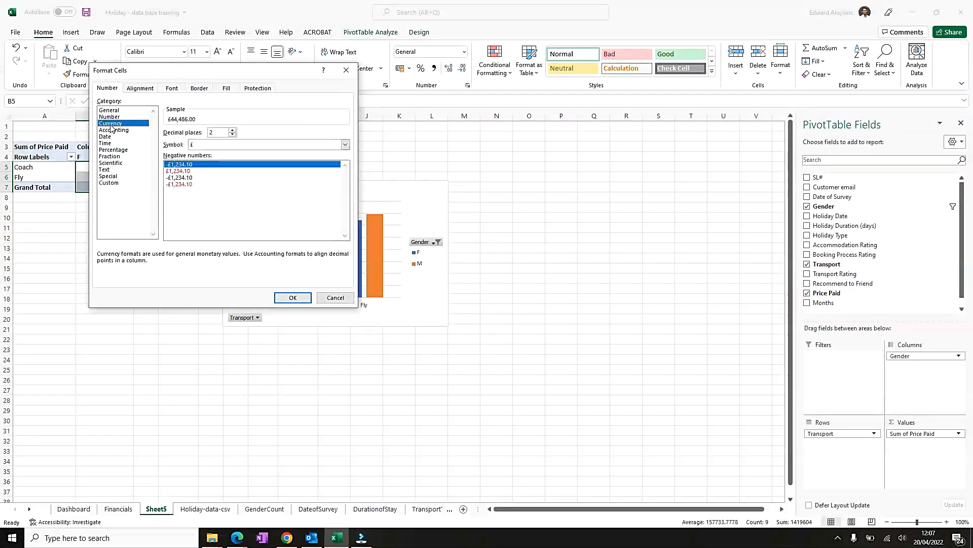
click(291, 296)
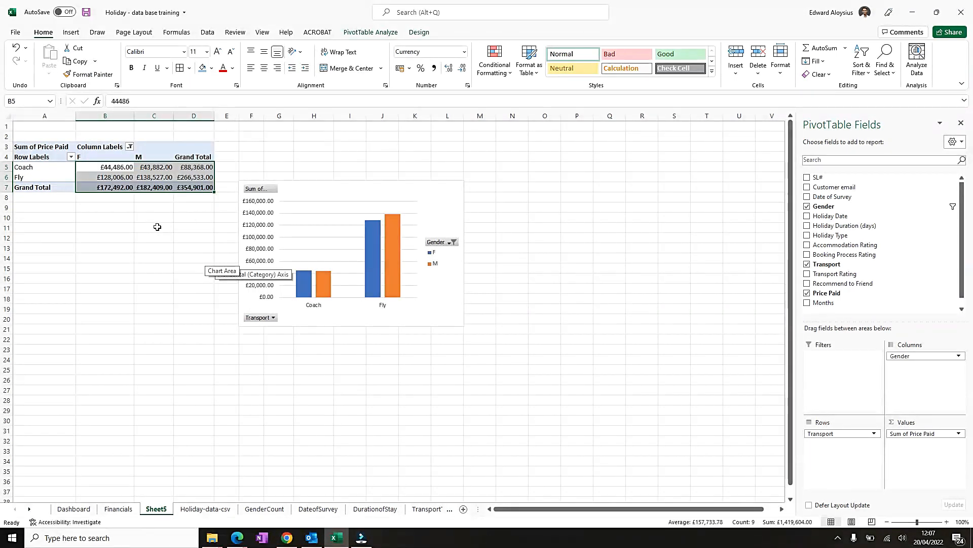
- Rename the pivot's gender column labels F and M to FEMALE and MALE
click(94, 159)
text(fe)
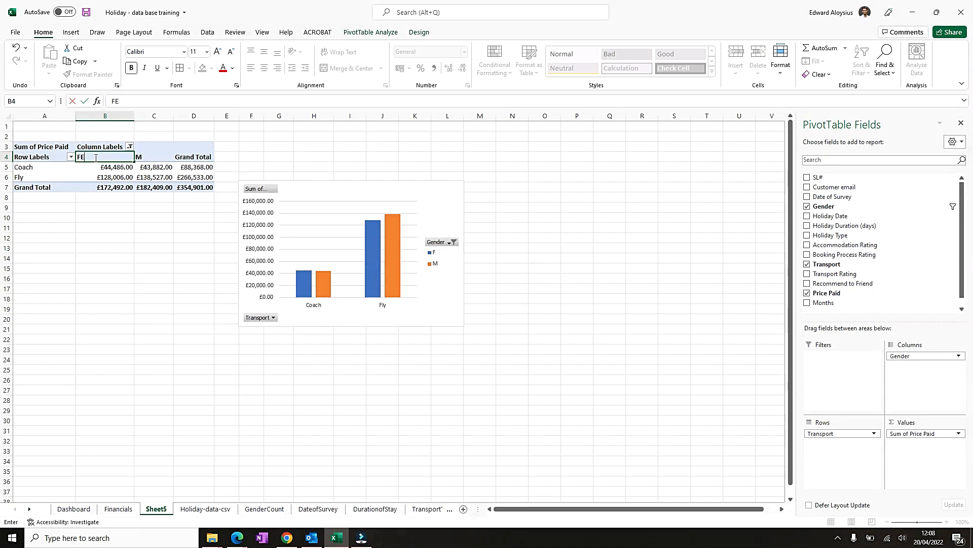
text(MALE)
key(Tab)
text(MALE)
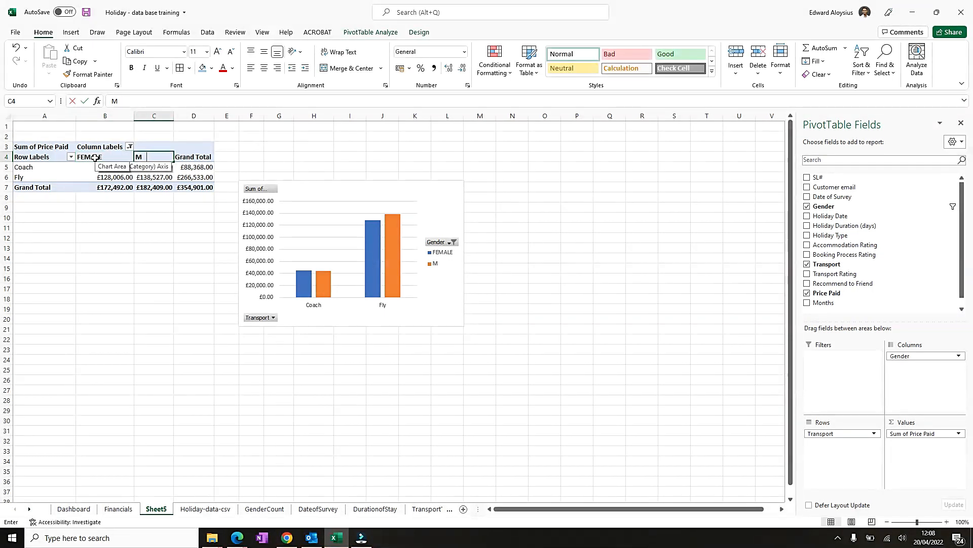
key(Return)
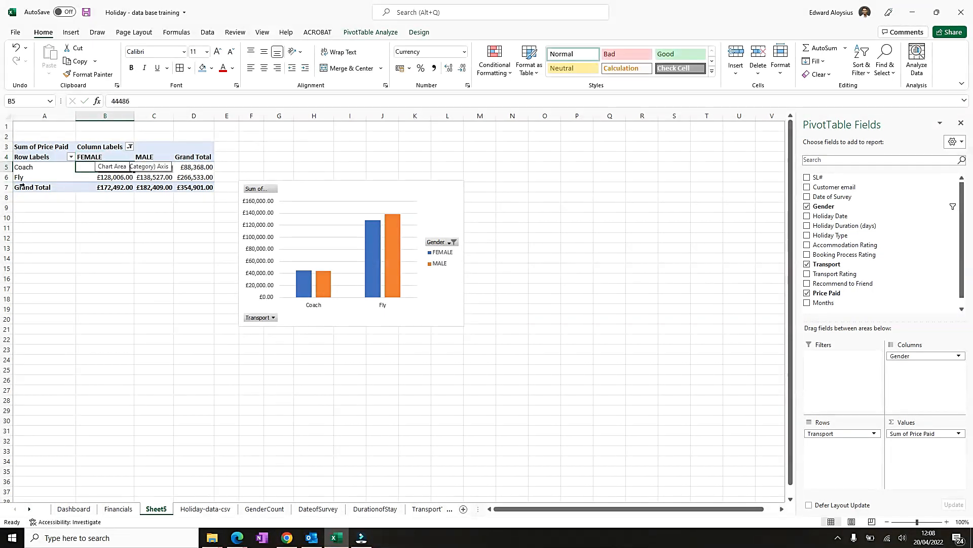
- Center-align the pivot table A3:D7 and apply all borders to it
drag(51, 147, 183, 184)
click(264, 68)
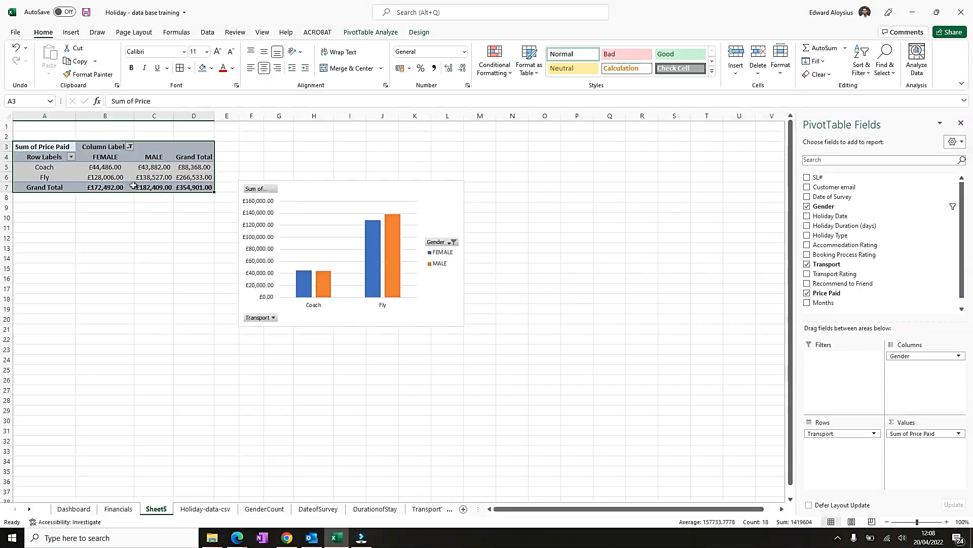
click(181, 68)
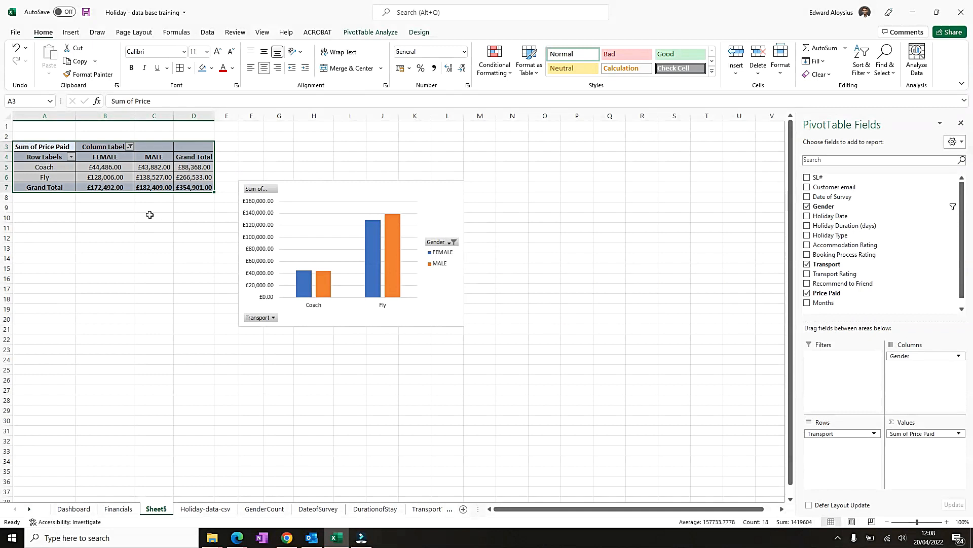
- Increase the font size of the pivot table A3:D7 by two steps
click(112, 157)
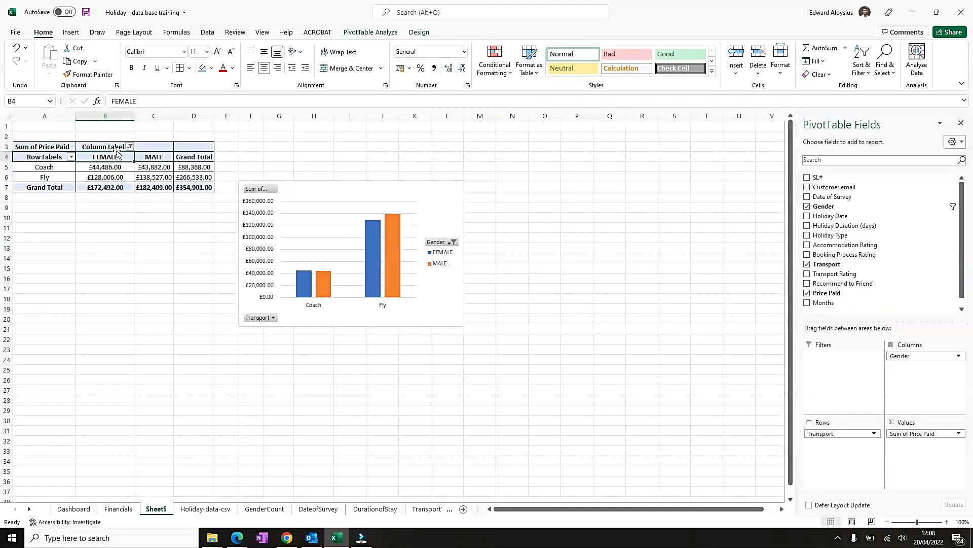
drag(61, 148, 178, 186)
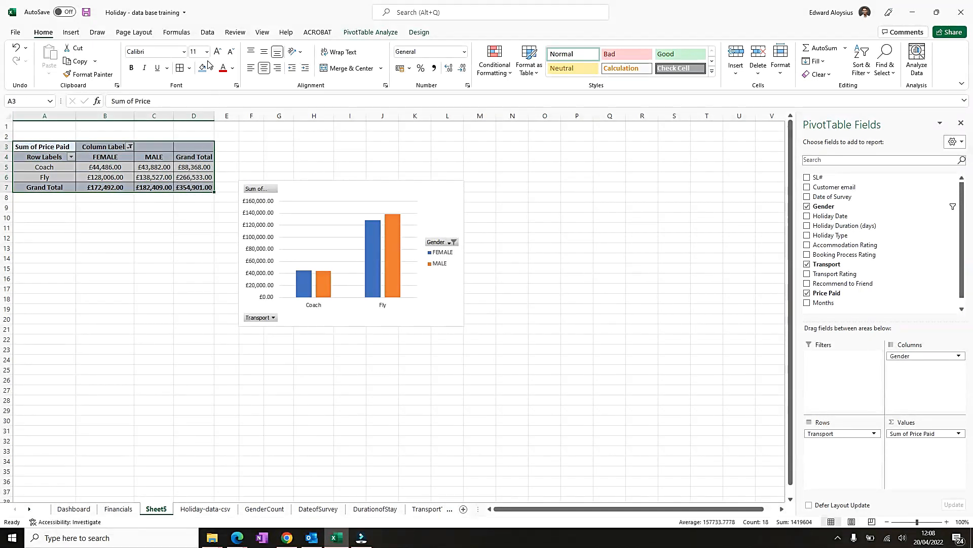
click(217, 51)
click(217, 51)
- Move the pivot chart up beside the table and add a data table without legend keys
drag(327, 191, 344, 147)
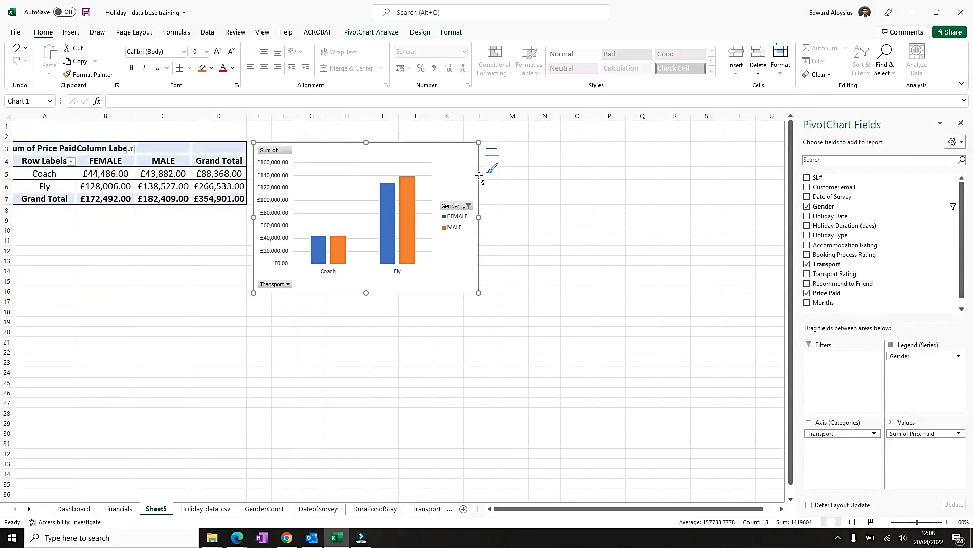
click(492, 148)
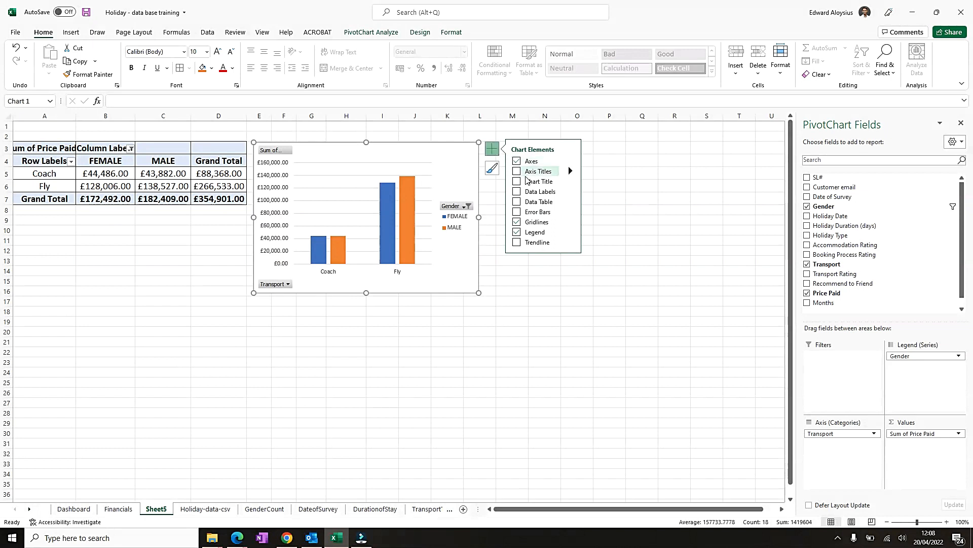
click(517, 192)
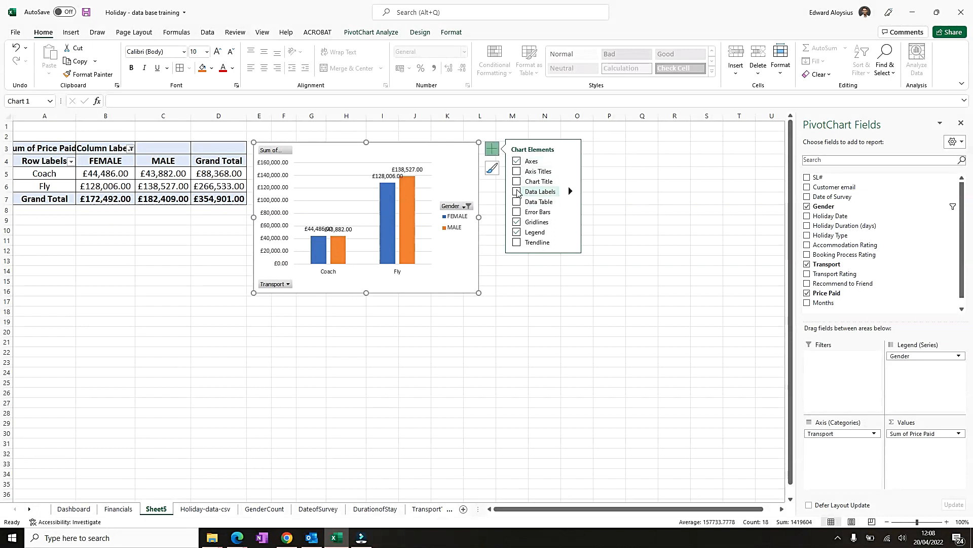
click(518, 202)
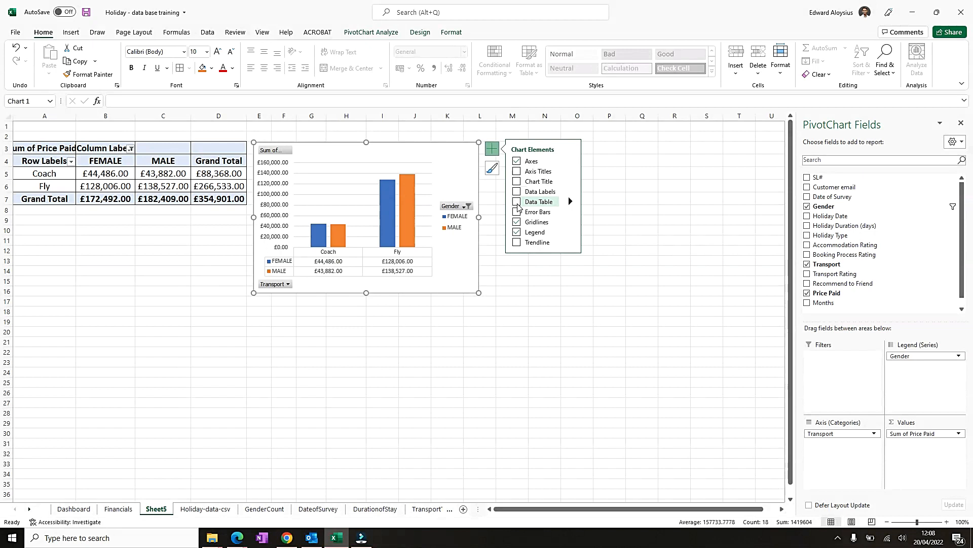
click(517, 202)
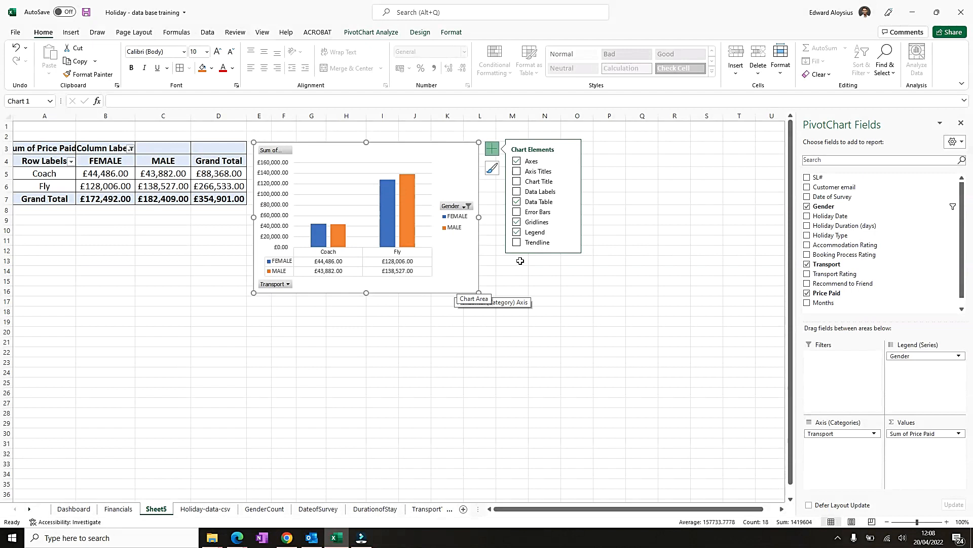
click(572, 203)
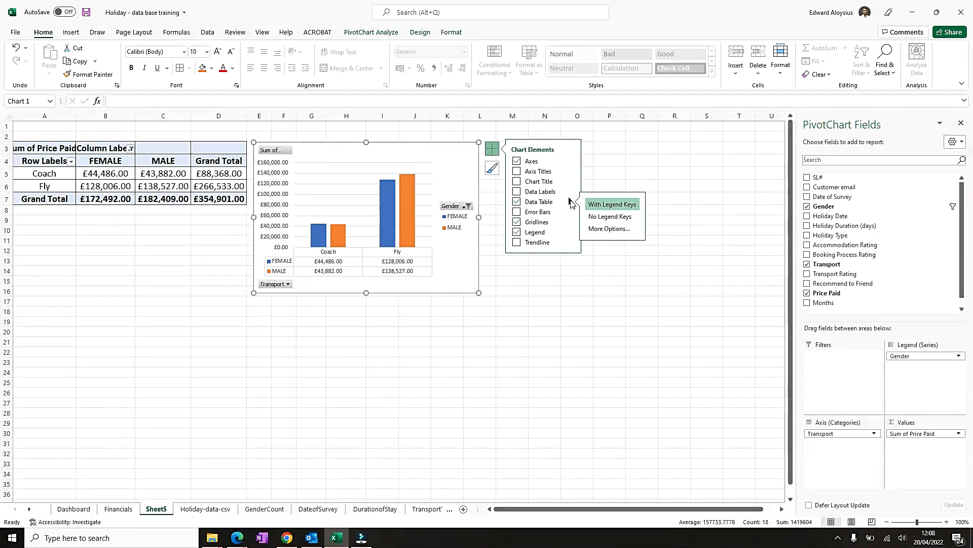
click(607, 217)
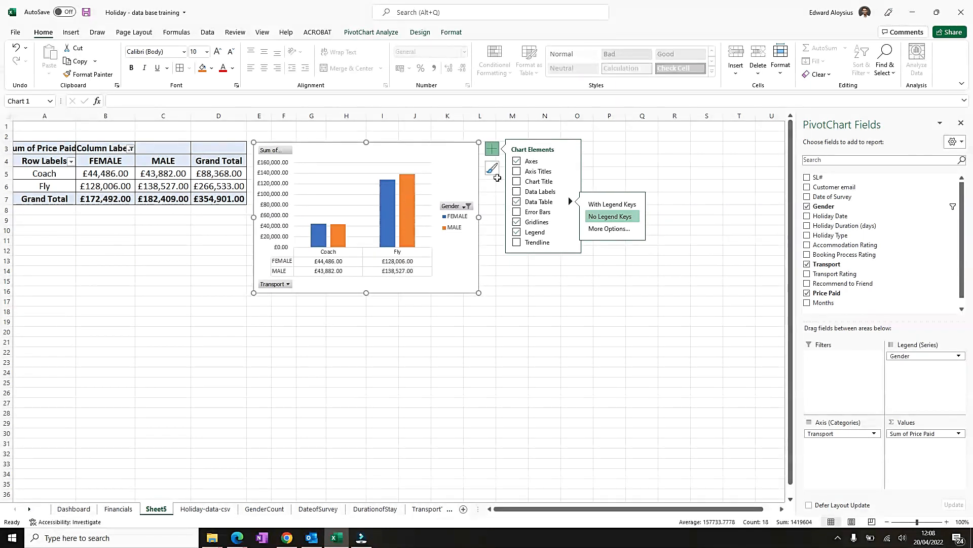
- Add the chart title "Transport payment - breakdown" and save the workbook
click(517, 182)
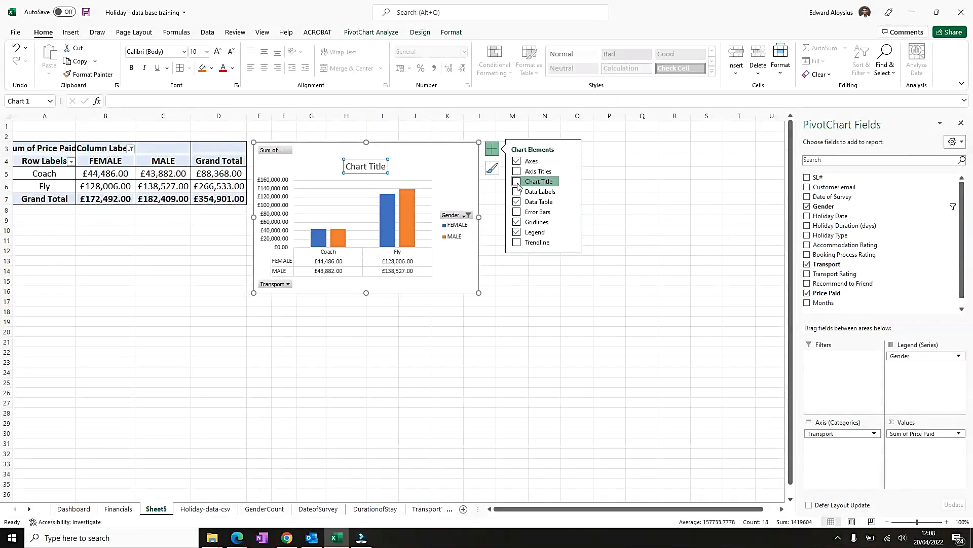
triple_click(358, 166)
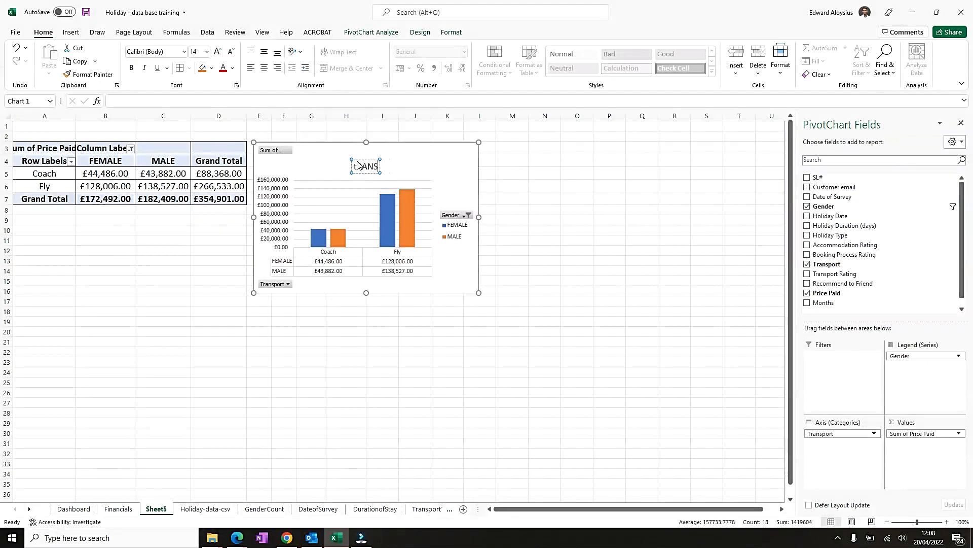
key(BackSpace)
text(Transpor)
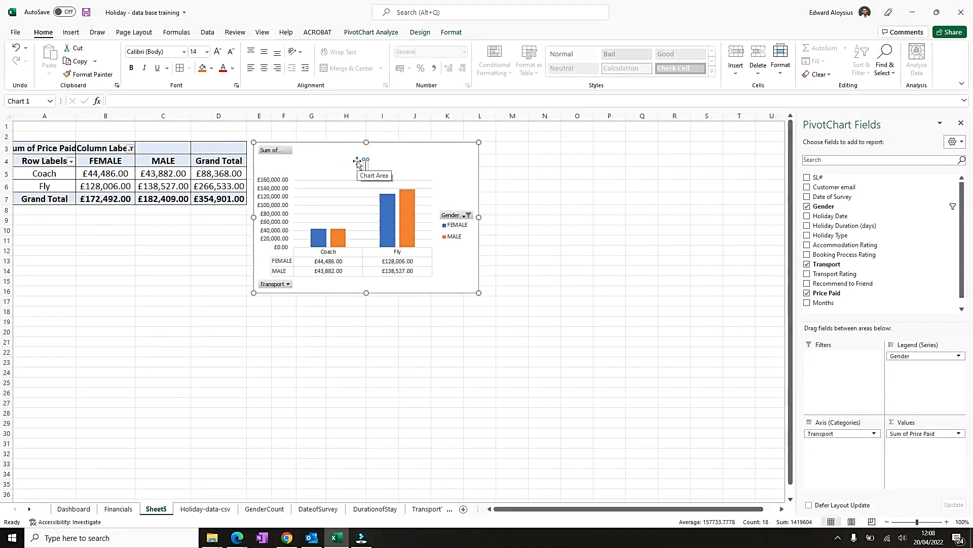
text(t Payment - br)
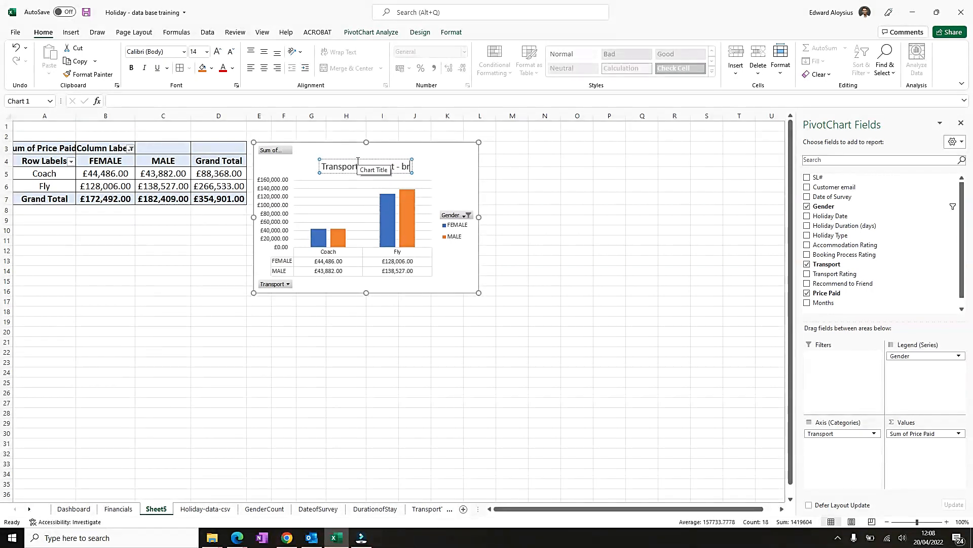
text(eakdown)
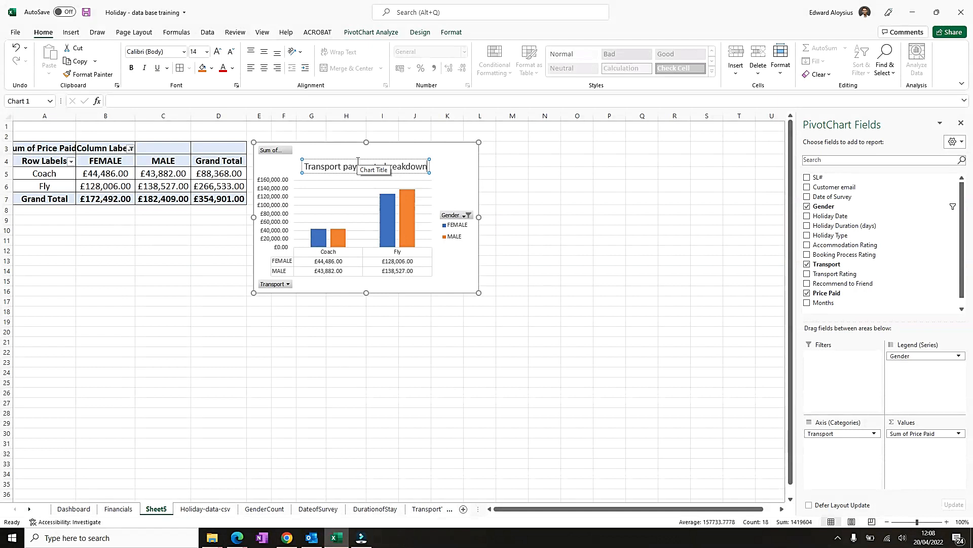
click(447, 177)
key(ctrl+s)
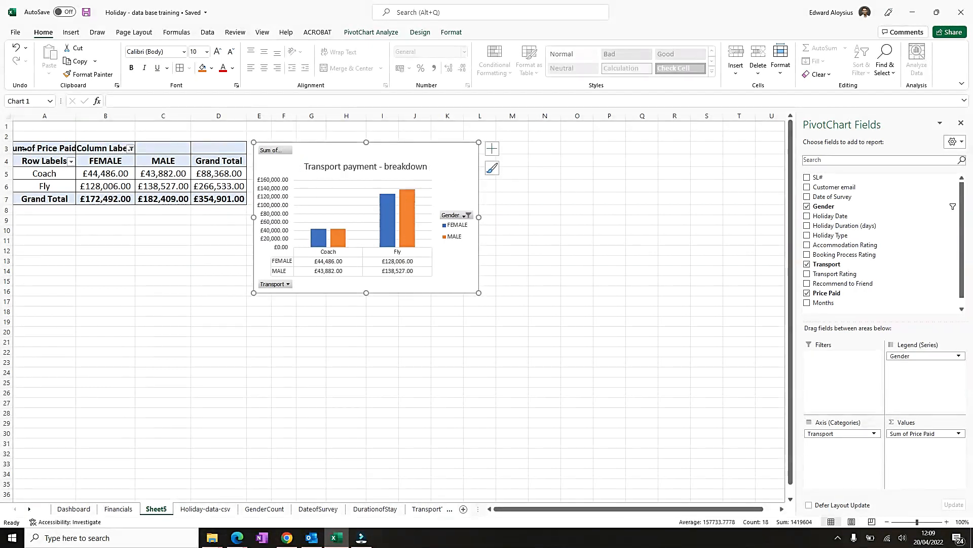
- Copy the pivot chart to the Financials sheet and position it below the gender chart
drag(33, 126, 486, 128)
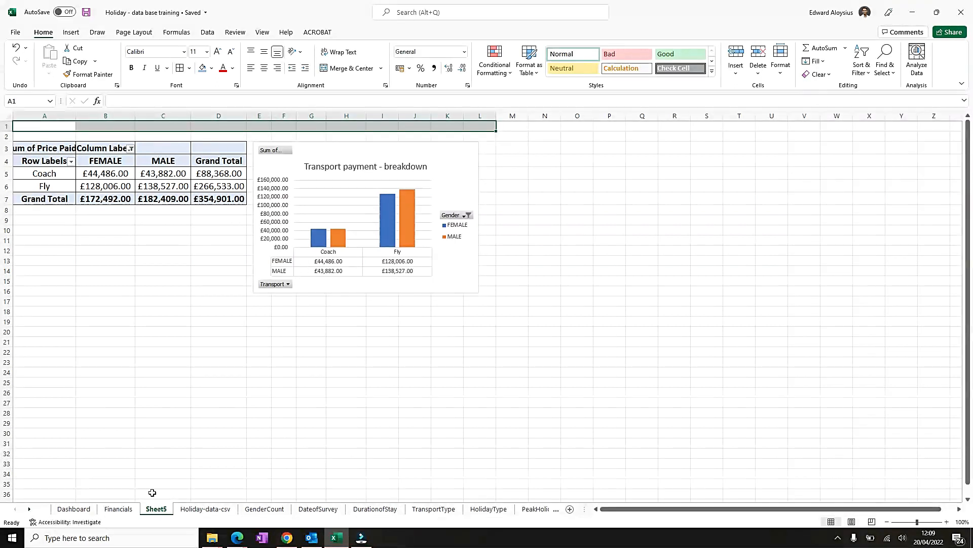
click(377, 147)
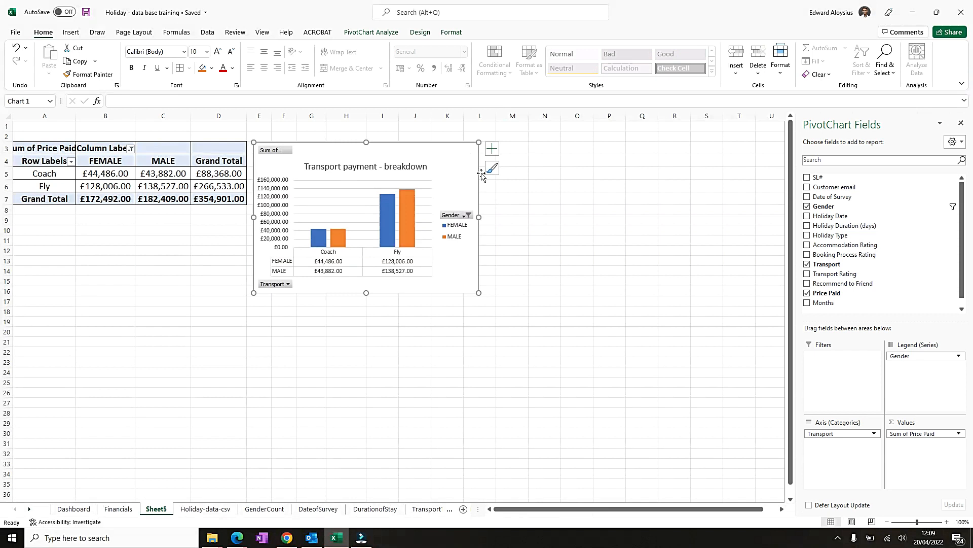
right_click(405, 147)
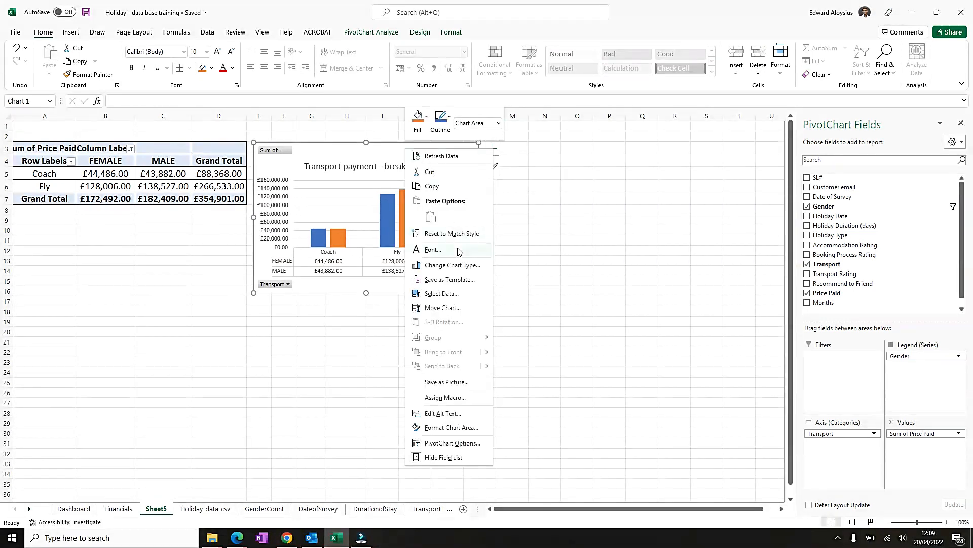
key(Escape)
click(118, 508)
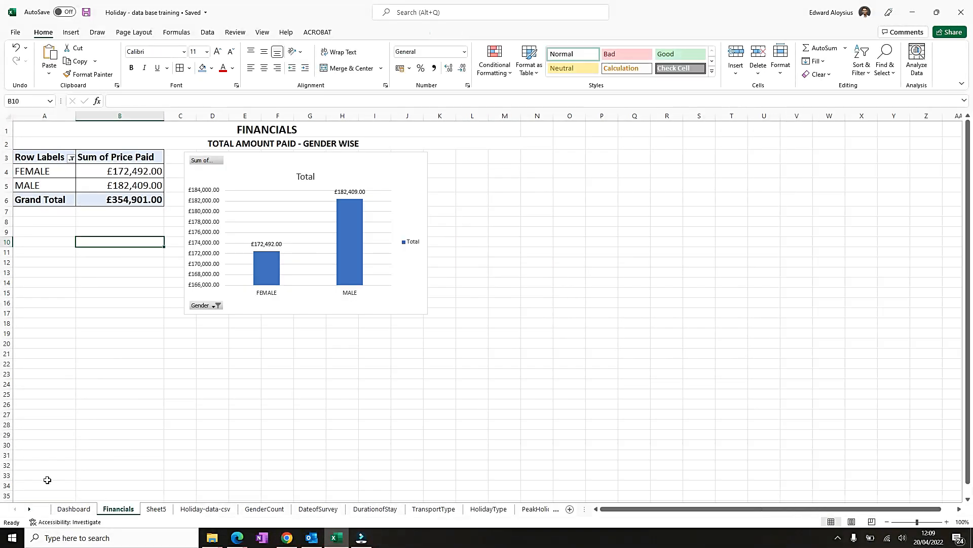
click(204, 342)
key(ctrl+v)
drag(278, 341, 414, 331)
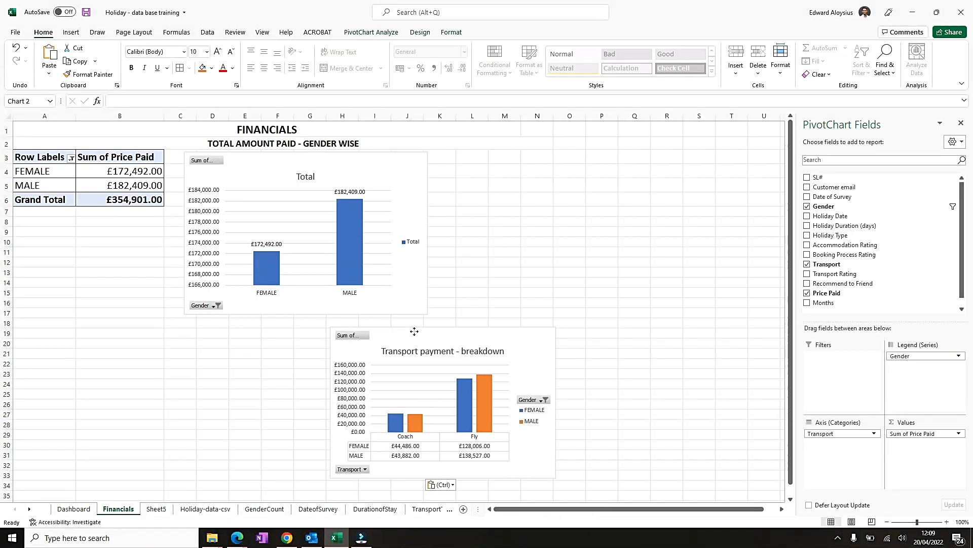
- Copy the transport pivot table from Sheet5 and paste it at cell A20 on the Financials sheet
click(157, 508)
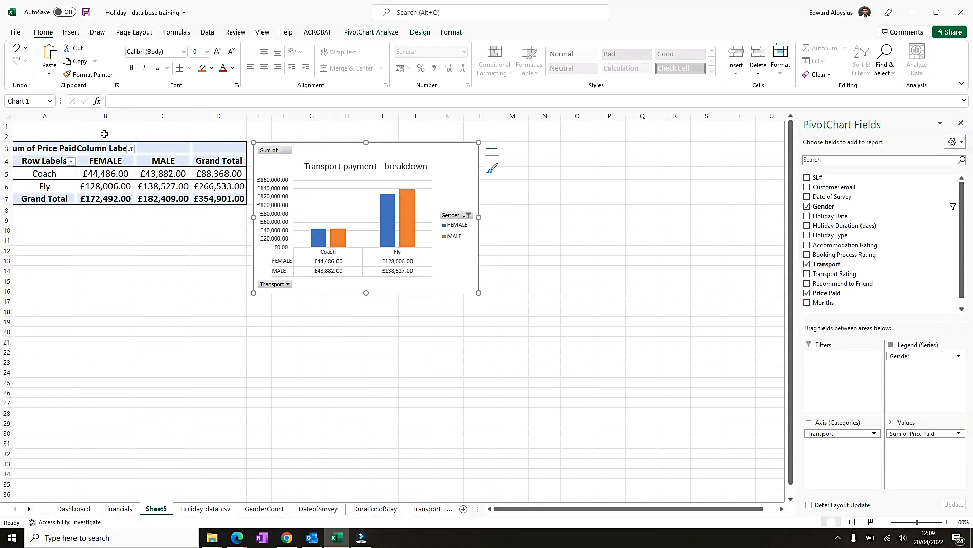
click(239, 143)
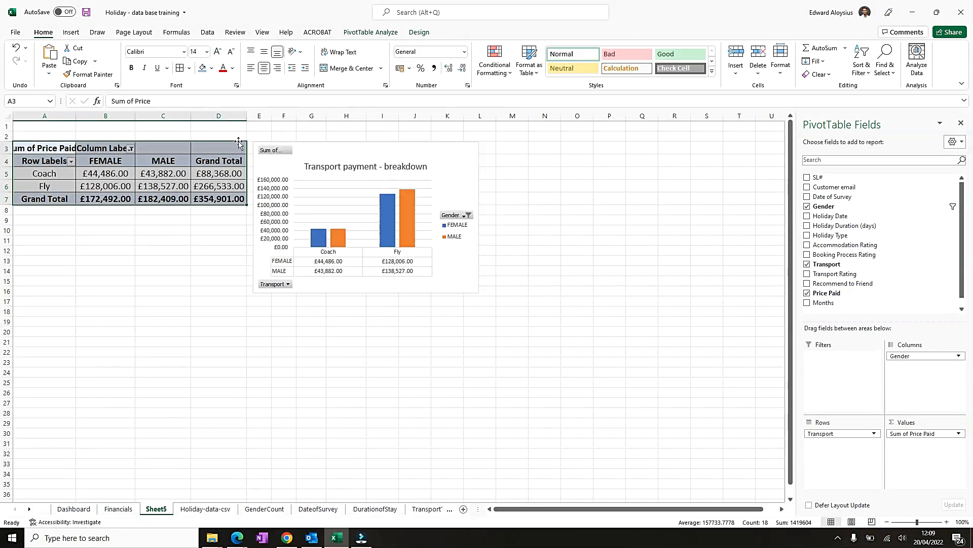
right_click(62, 148)
click(94, 159)
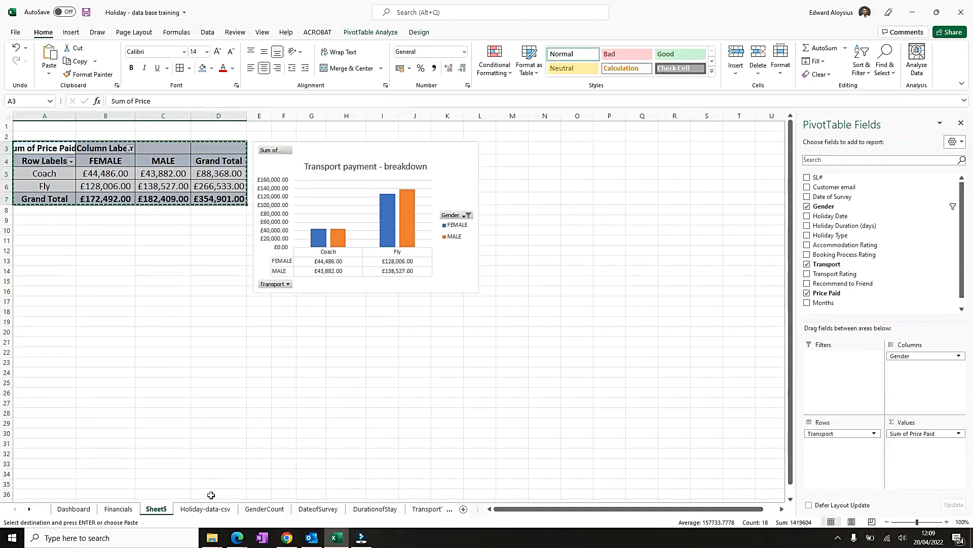
click(118, 508)
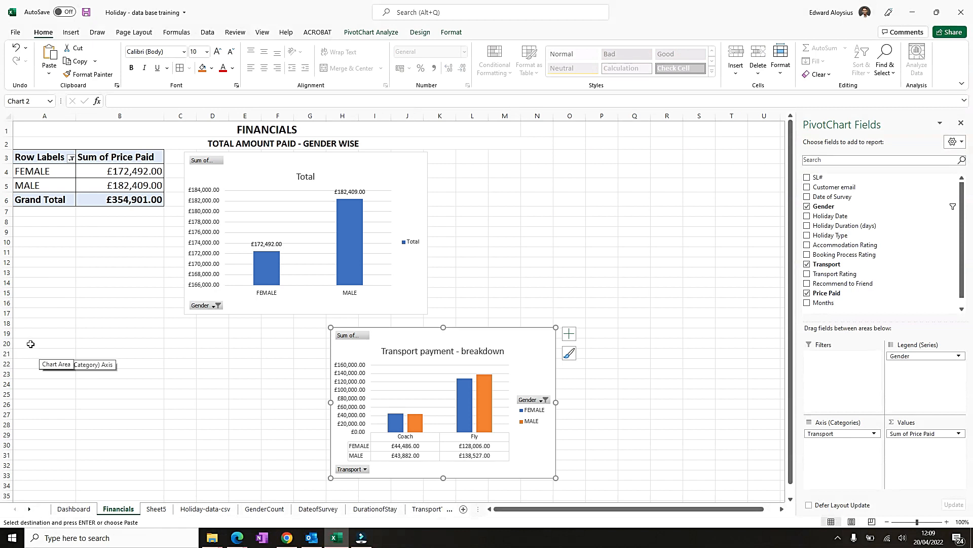
click(32, 344)
right_click(36, 348)
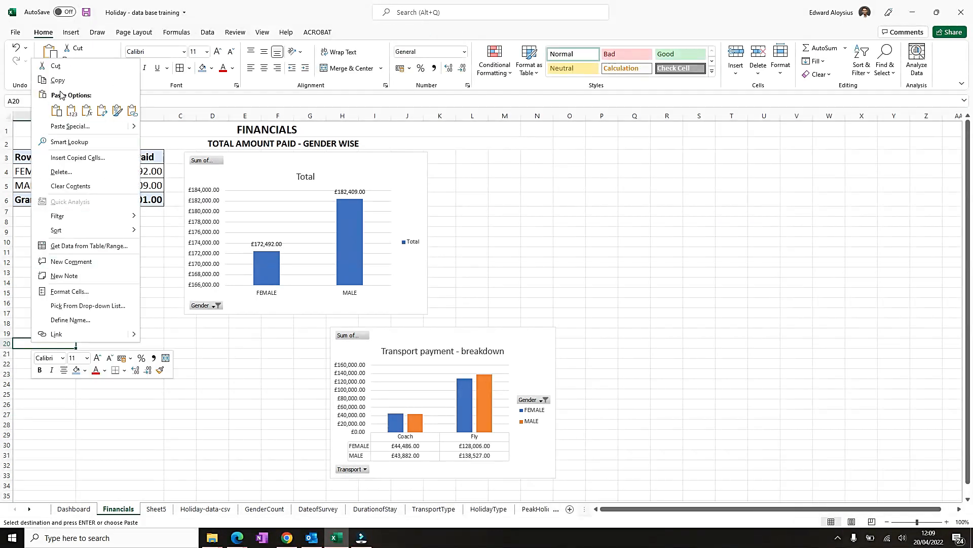
click(56, 111)
- Autofit columns C to E and move the transport chart beside the pasted pivot table
drag(170, 116, 253, 143)
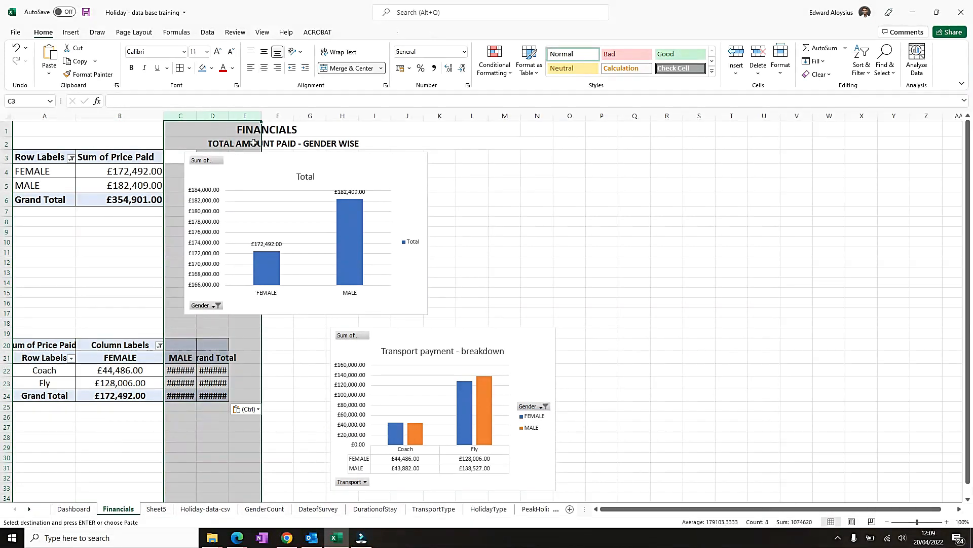
double_click(193, 116)
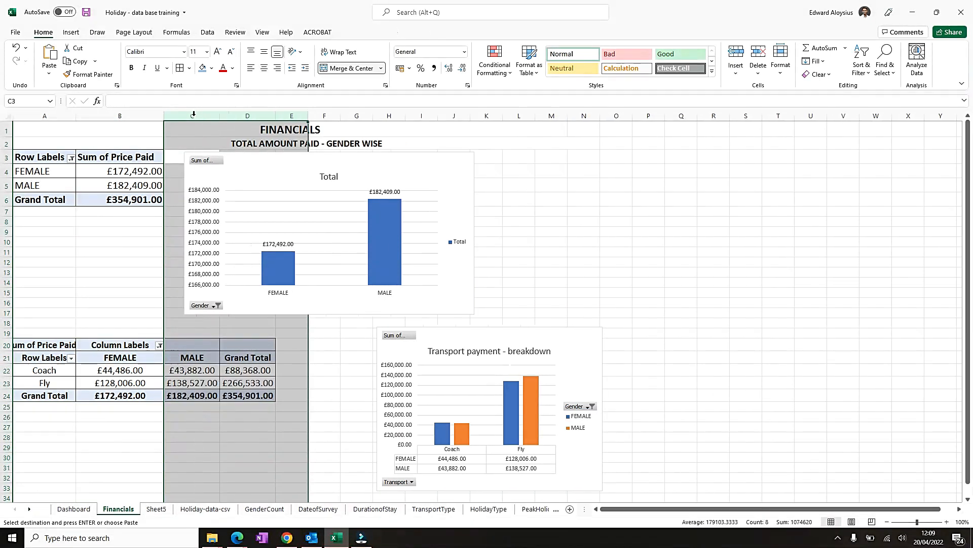
click(292, 354)
drag(478, 333, 366, 348)
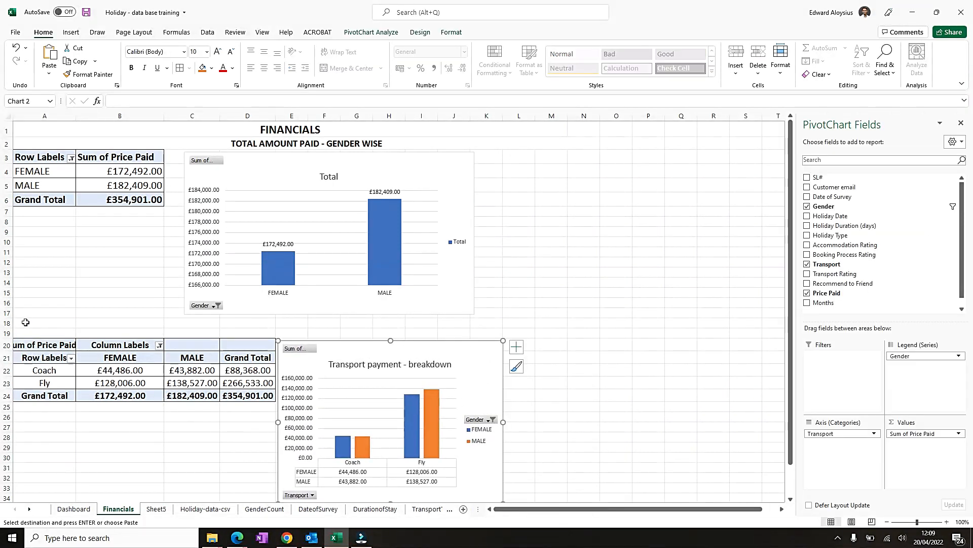
- Delete row 18, then merge and center cells A18 to K18
click(6, 323)
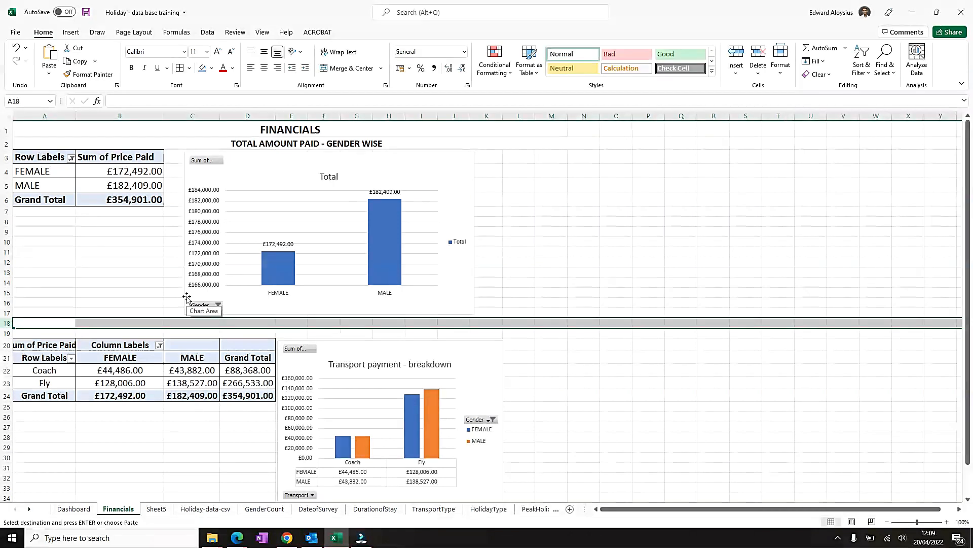
key(ctrl+minus)
drag(45, 323, 487, 323)
click(359, 69)
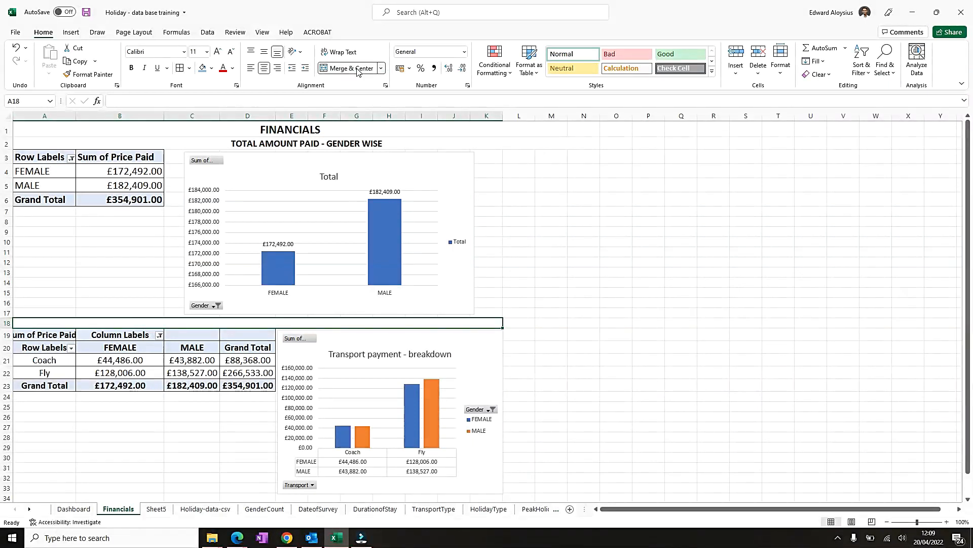
- Enter the heading GENDER WISE TRANSPORT PAYMENT BREAKDOWN in the merged row 18 cell
text(tr)
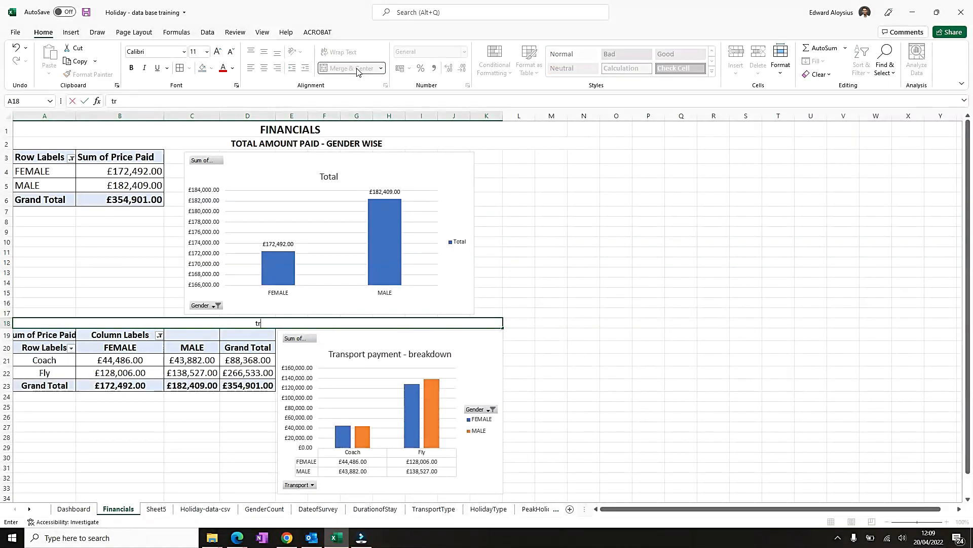
text(ANSPORT PAYMENT)
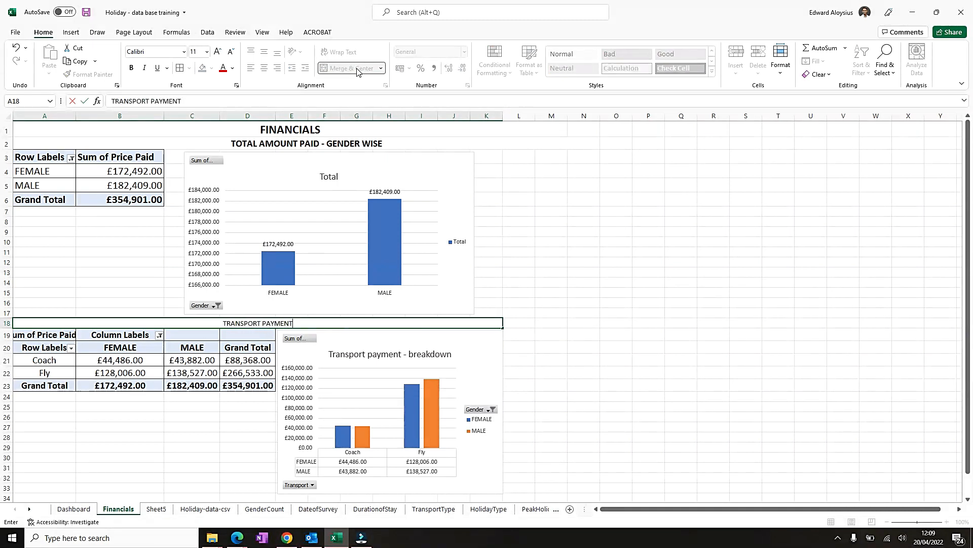
key(Home)
text(GENDER WISE TRANSPORT)
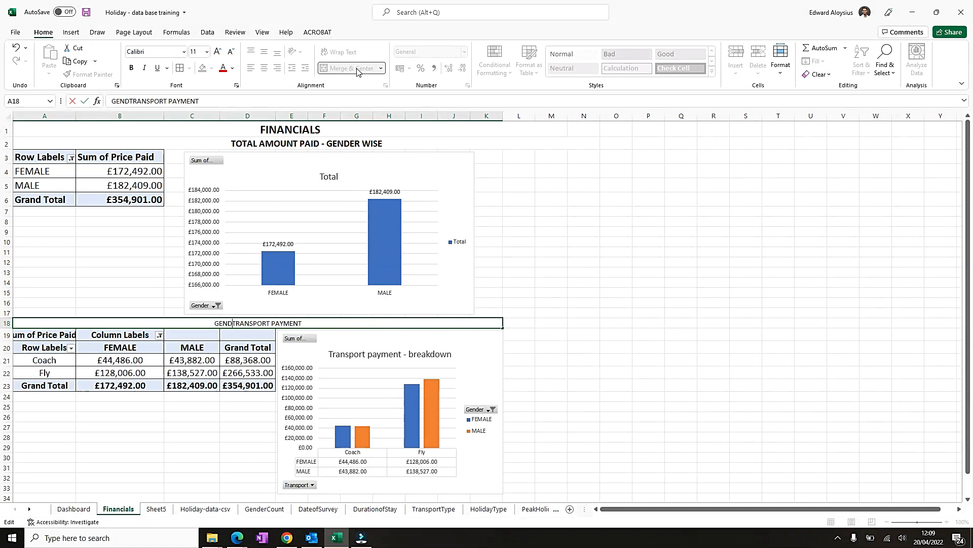
text( PAYMENT BREAKDOWN)
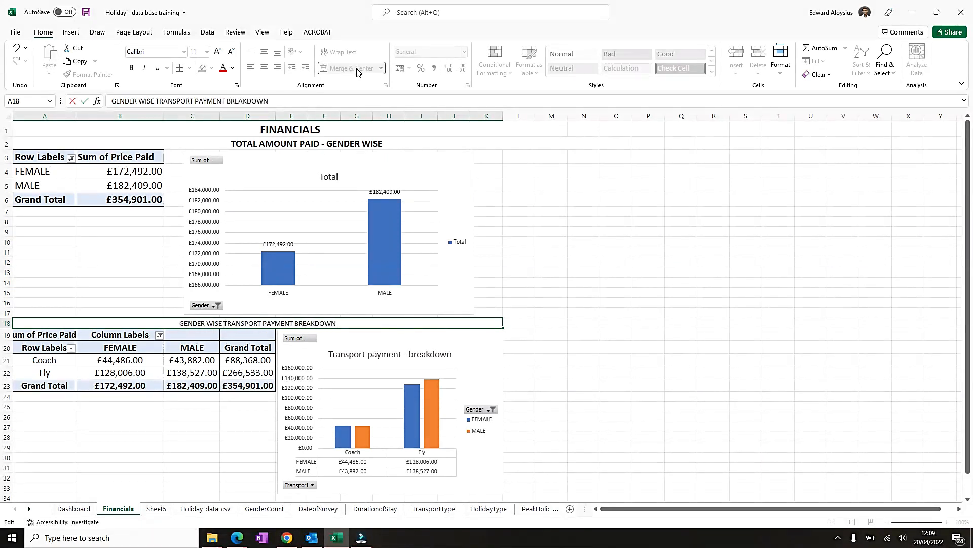
key(Return)
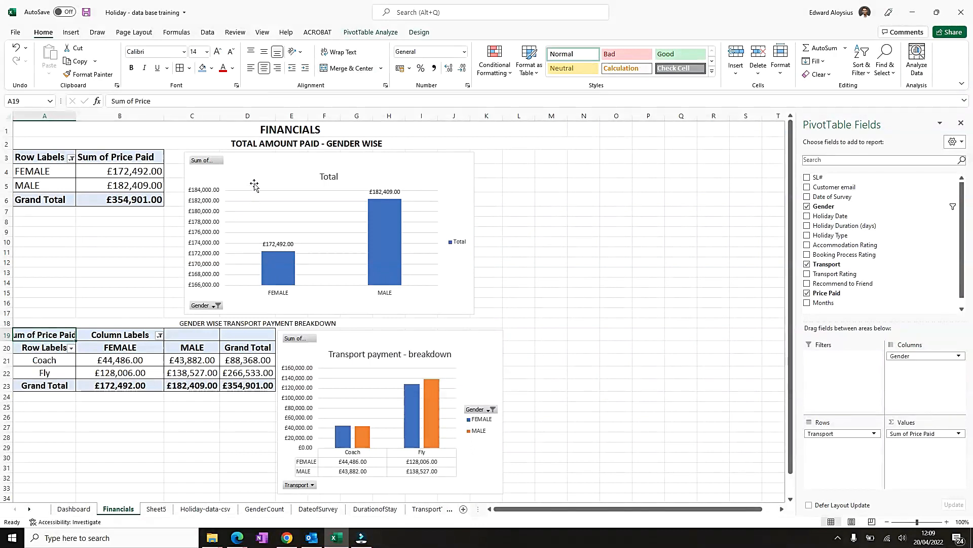
- Enlarge the row 18 heading to 14 pt and make it bold
click(265, 143)
click(217, 325)
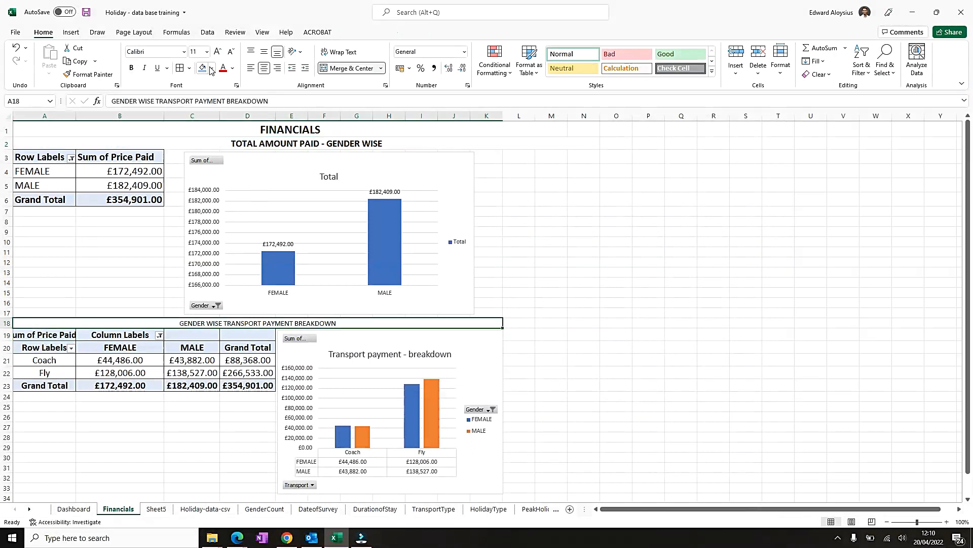
click(220, 53)
click(220, 52)
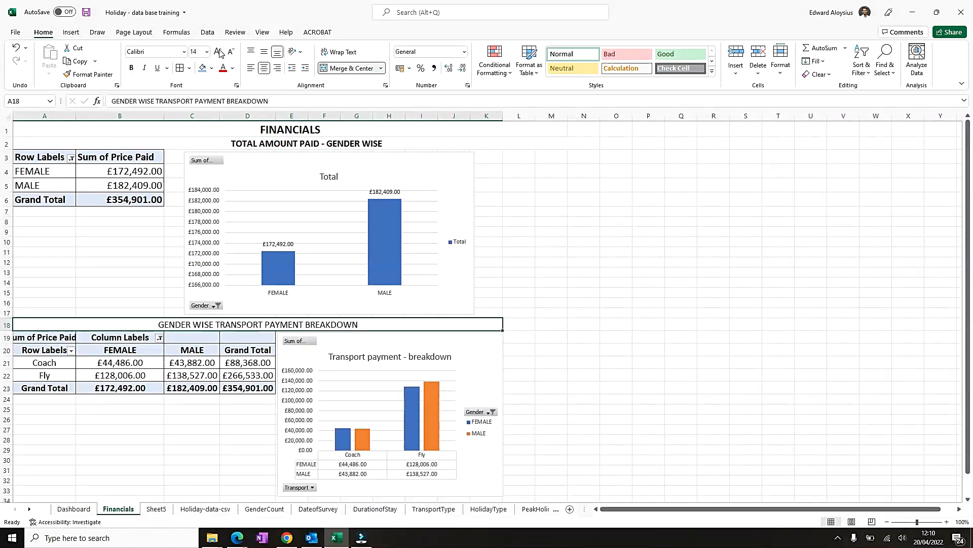
key(ctrl+b)
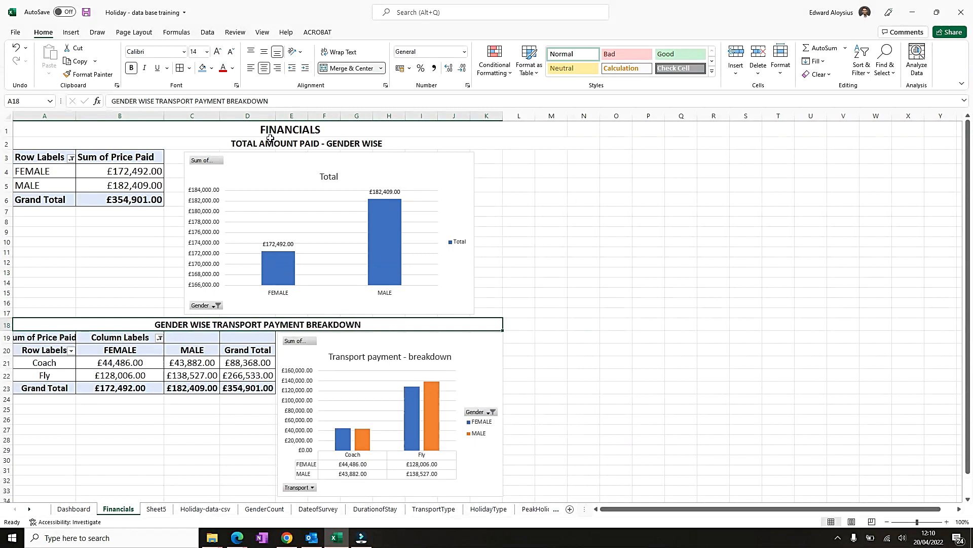
- Unmerge the TOTAL AMOUNT PAID - GENDER WISE heading and re-merge and center it across A2 to K2
click(563, 140)
click(550, 131)
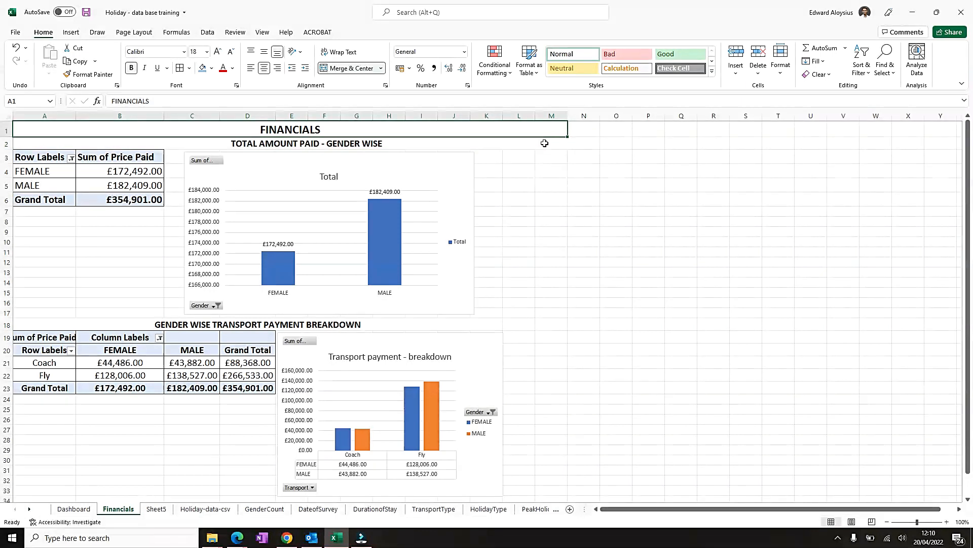
click(545, 143)
click(350, 72)
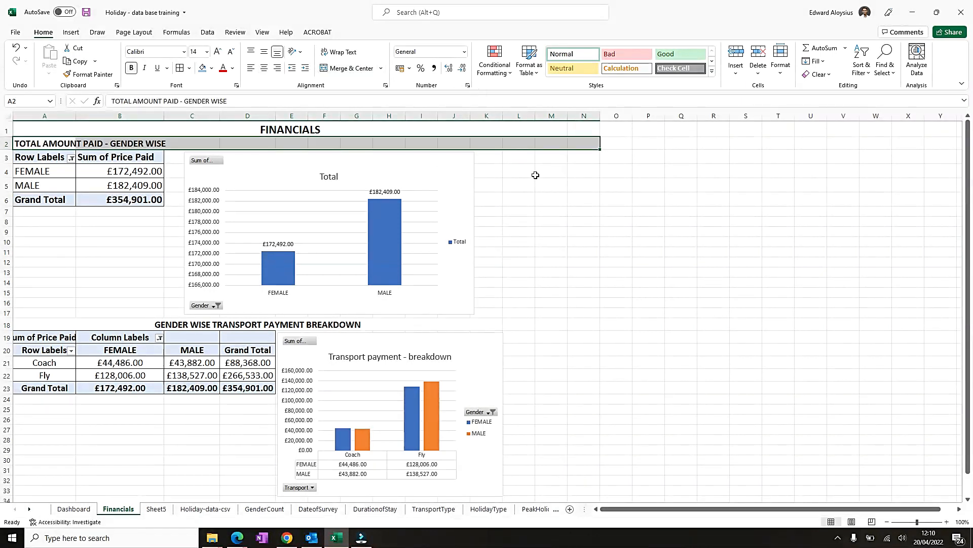
click(543, 141)
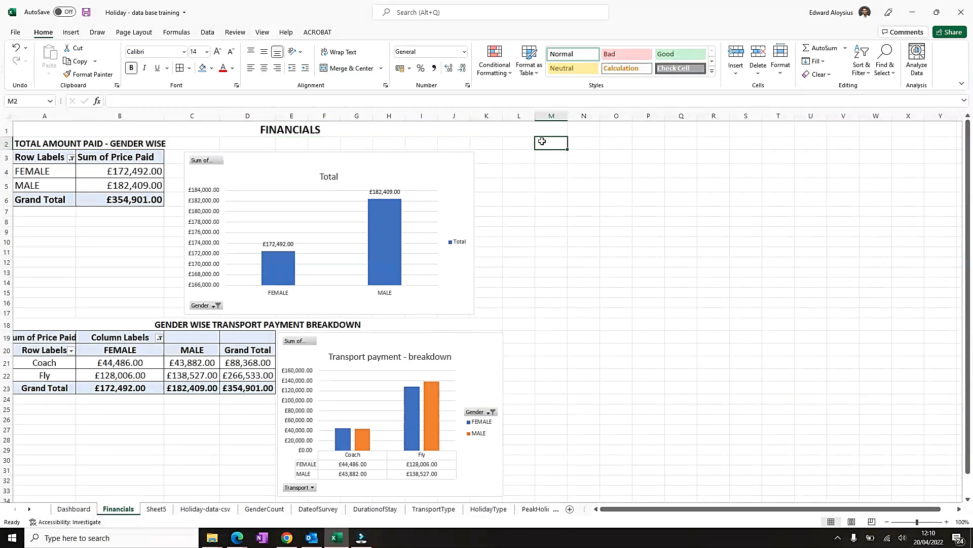
drag(483, 145, 9, 146)
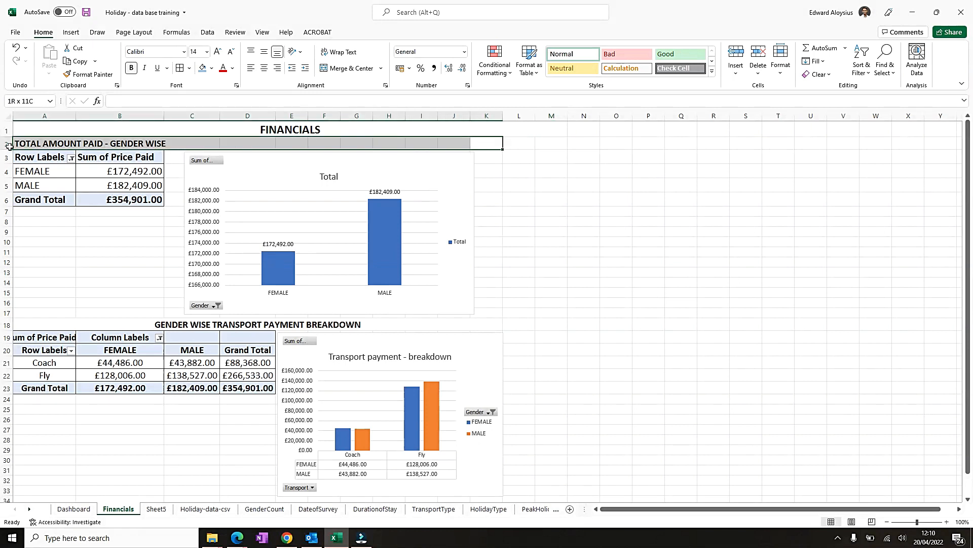
click(361, 68)
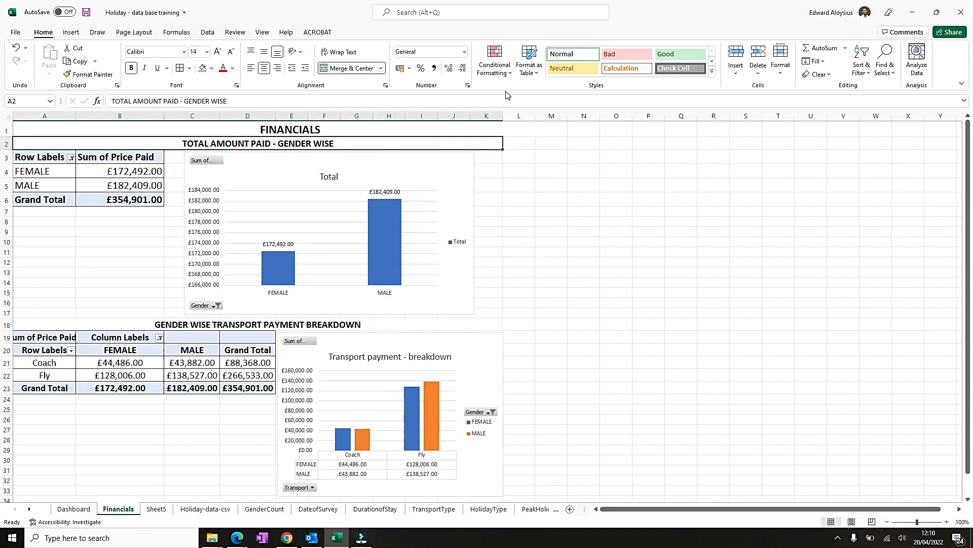
- Increase the height of the transport pivot table rows 20 to 23 and center them vertically
scroll(470, 330, down, 4)
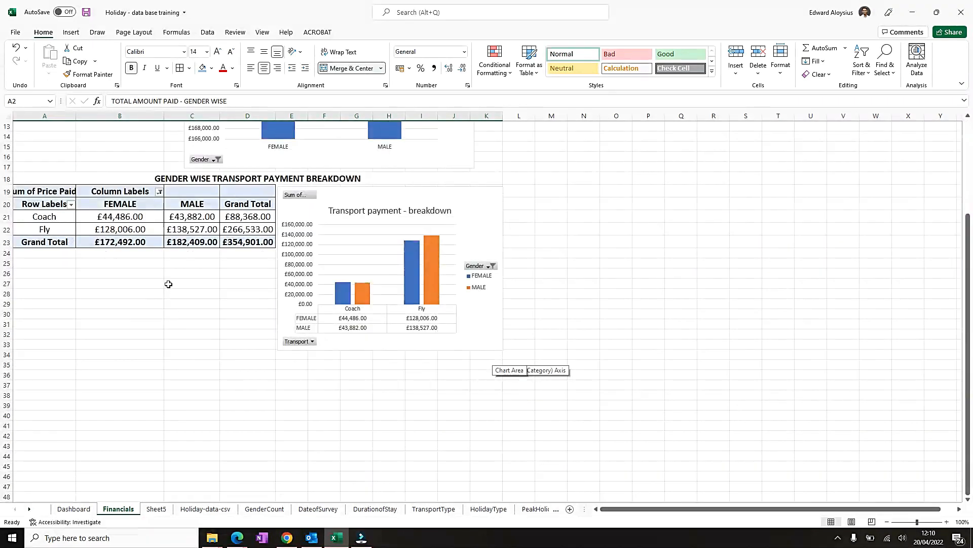
drag(7, 204, 6, 229)
click(264, 52)
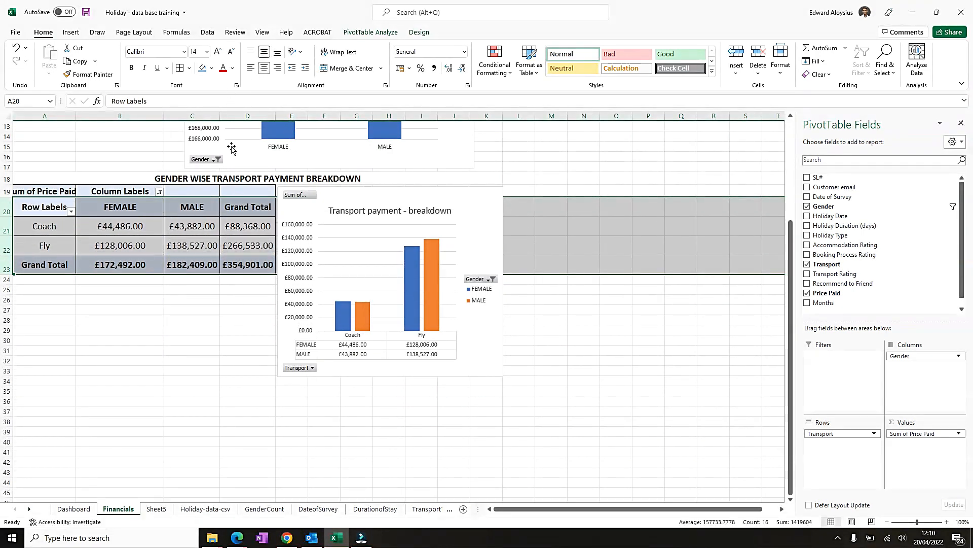
- Increase the height of the gender pivot table rows 4 to 6 and center them vertically
scroll(157, 304, up, 4)
drag(6, 171, 6, 200)
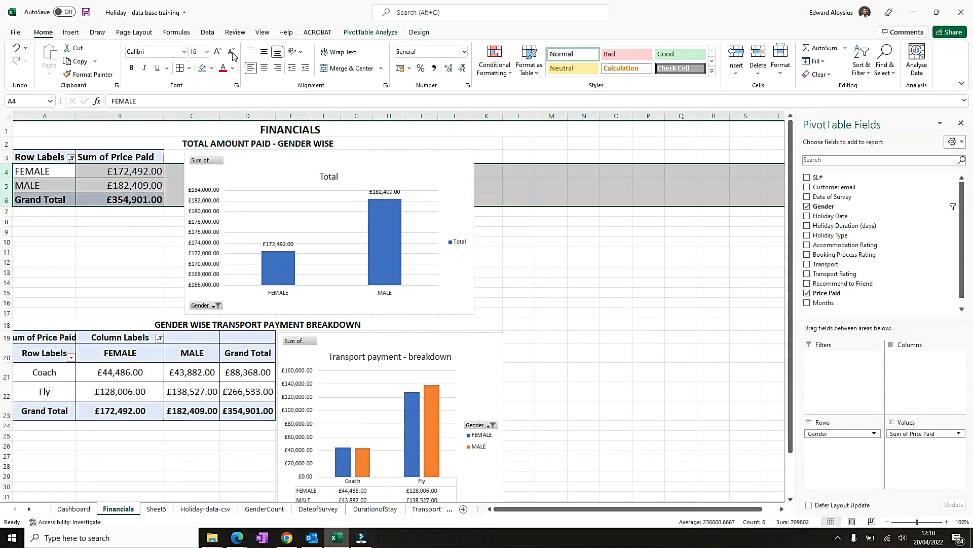
drag(9, 177, 9, 185)
click(264, 52)
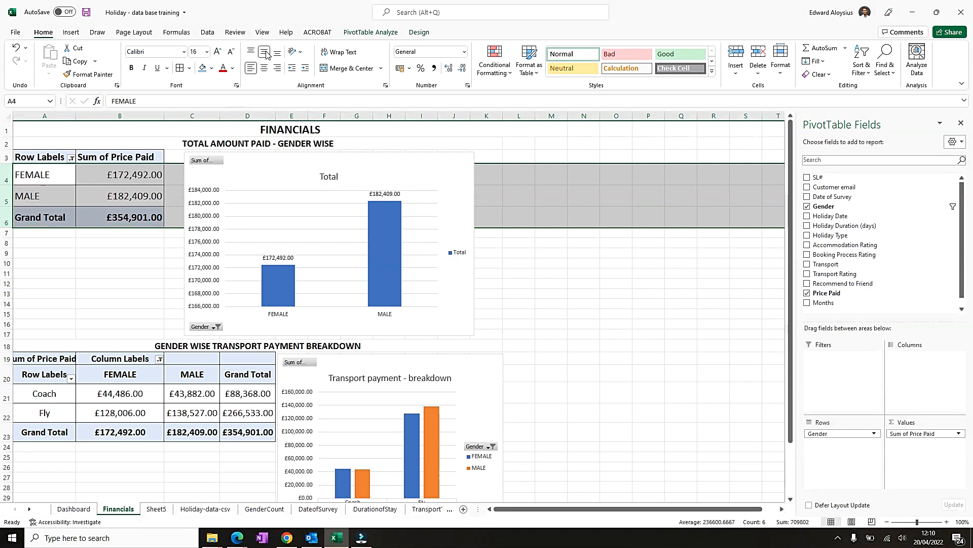
- Shorten the gender chart so it ends around row 10
click(133, 281)
click(459, 256)
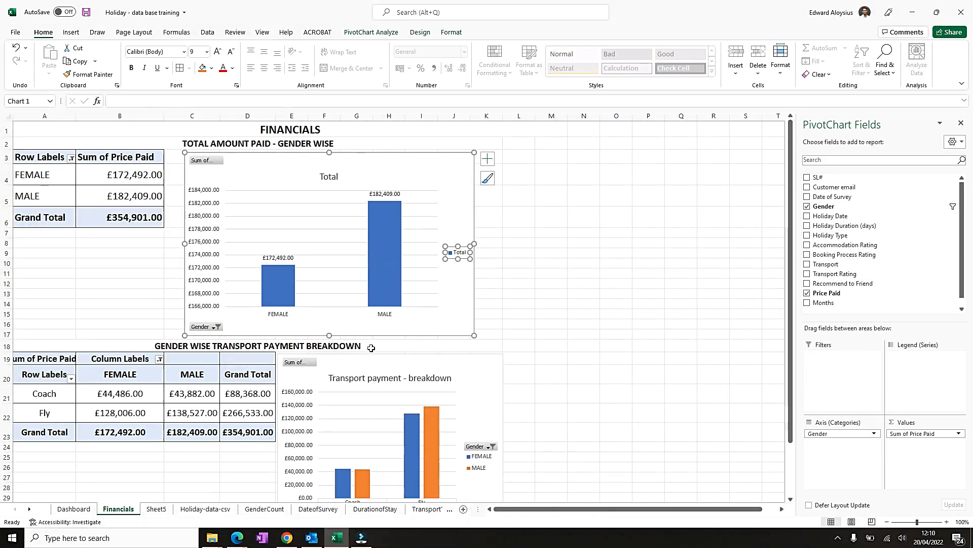
drag(330, 337, 330, 273)
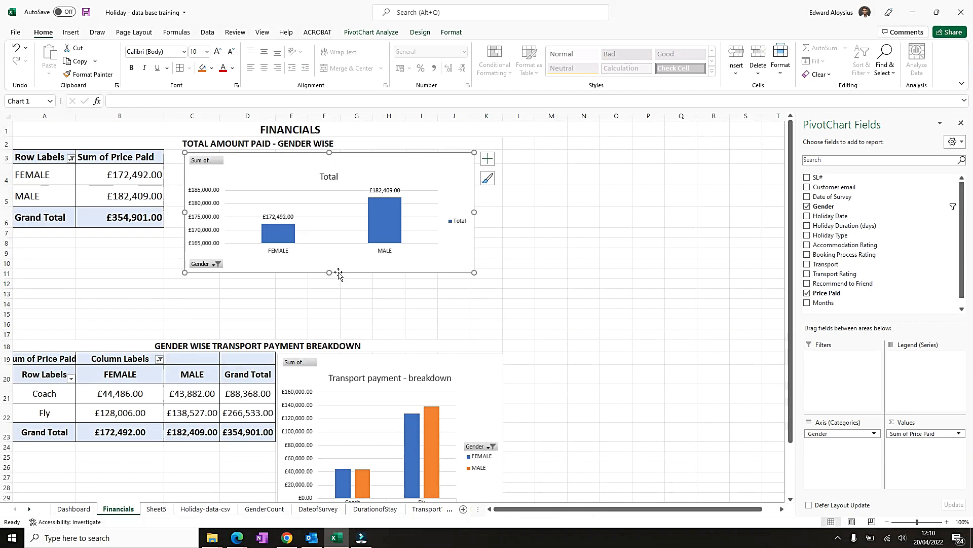
- Delete the empty rows 12 to 17 between the two sections
drag(6, 287, 14, 331)
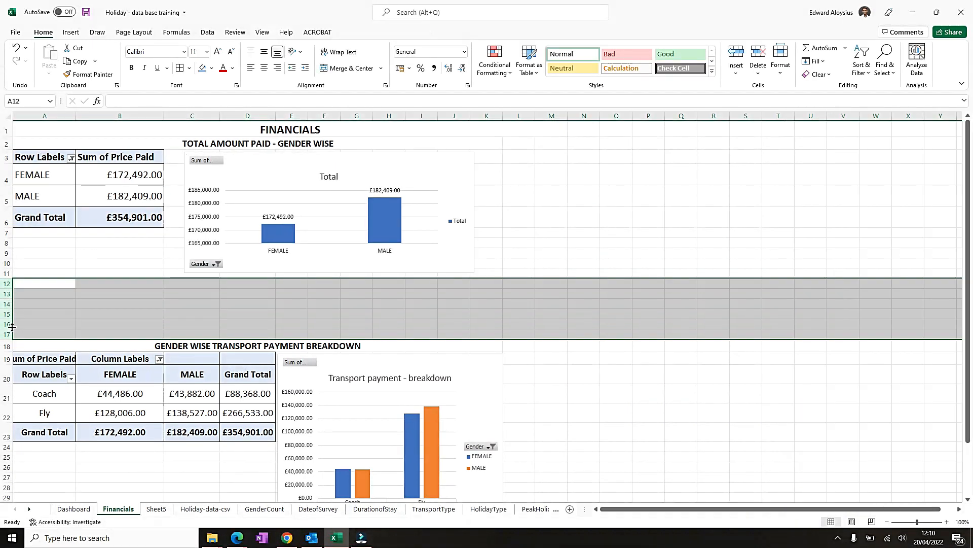
key(ctrl+minus)
click(746, 284)
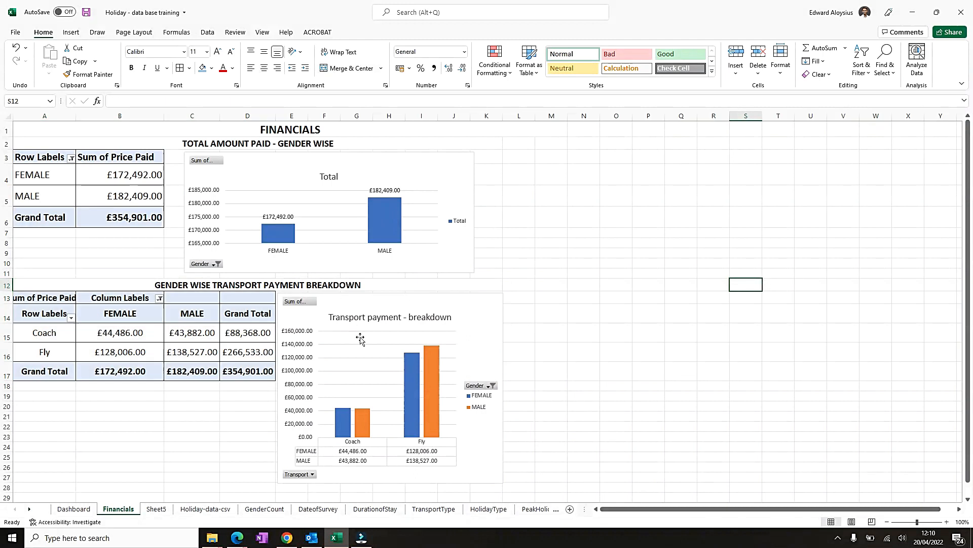
- Shorten the transport chart so it ends around row 22
click(486, 331)
scroll(485, 335, down, 3)
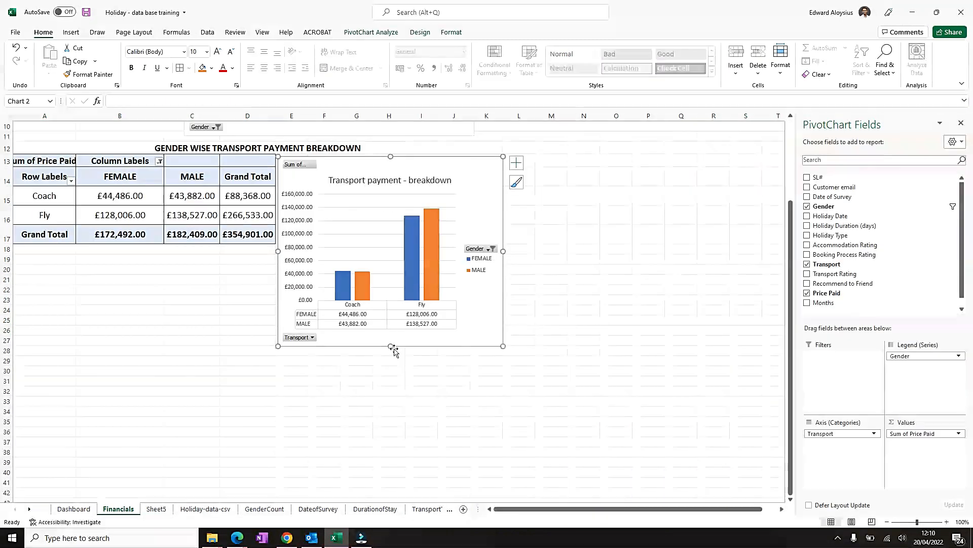
drag(391, 346, 391, 295)
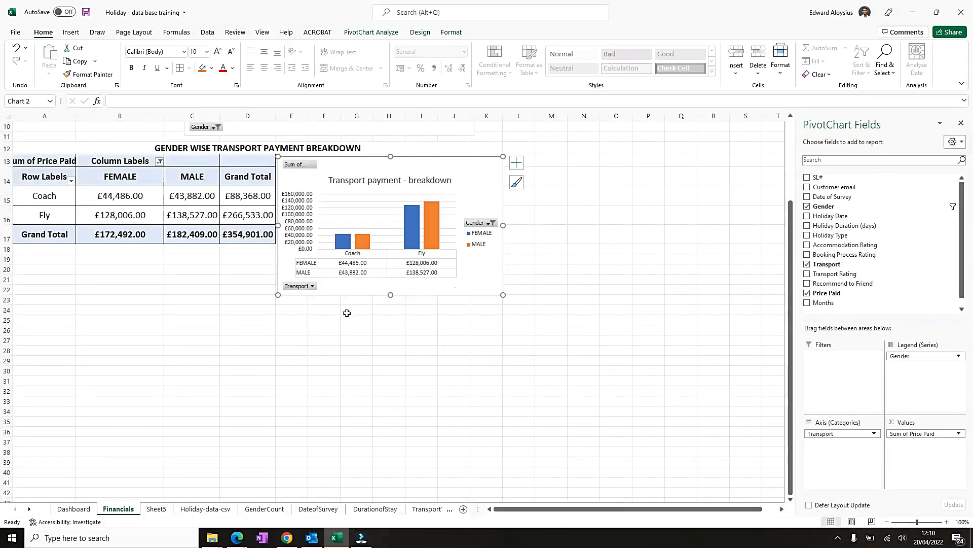
scroll(347, 313, up, 2)
scroll(94, 375, up, 2)
drag(354, 296, 353, 294)
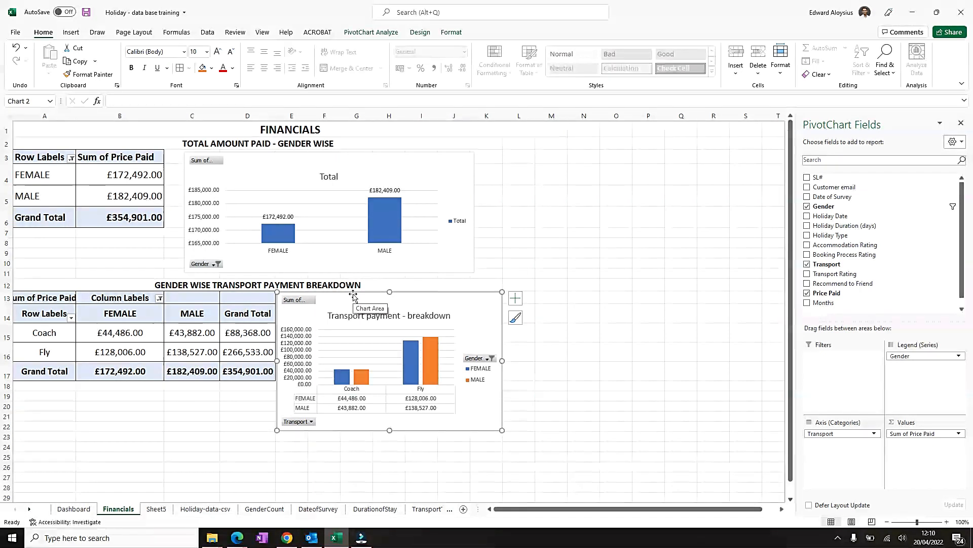
- Move the gender chart slightly left and widen it to line up with the transport chart's right edge
drag(306, 160, 287, 158)
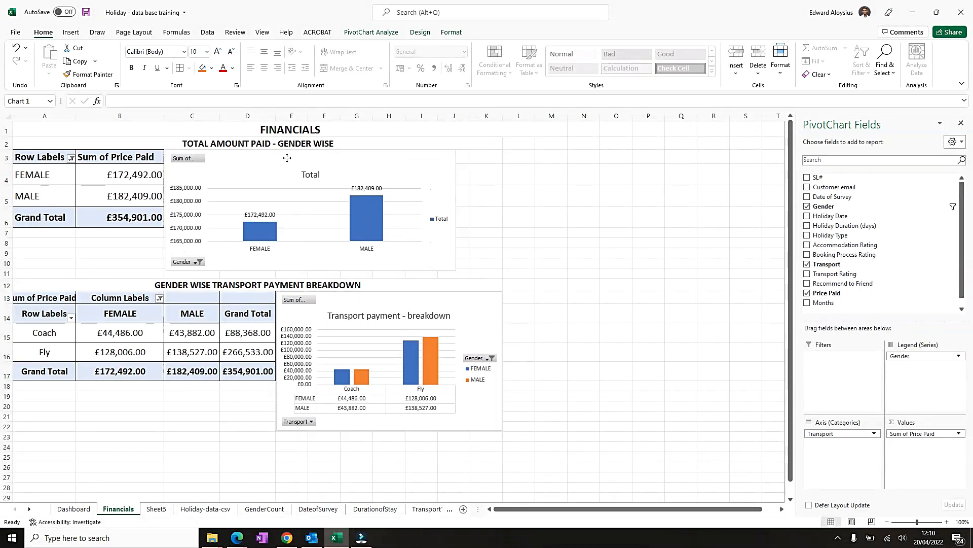
drag(456, 210, 501, 211)
click(552, 243)
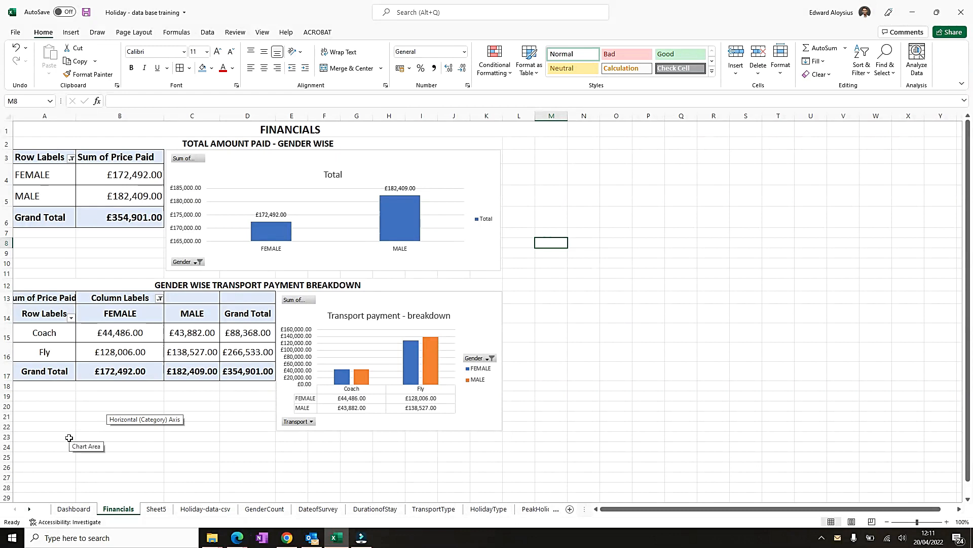
- Delete the Sheet5 worksheet
scroll(70, 411, down, 2)
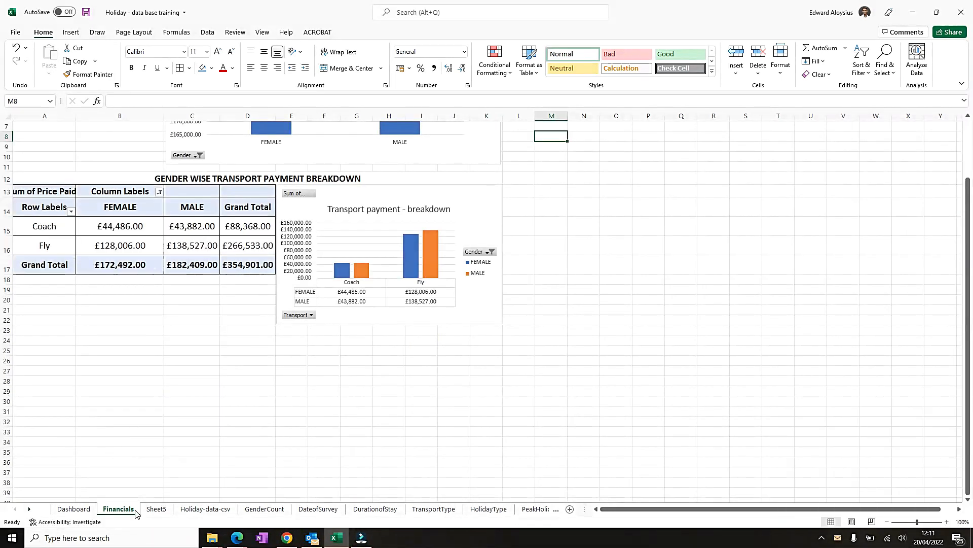
click(160, 509)
right_click(165, 511)
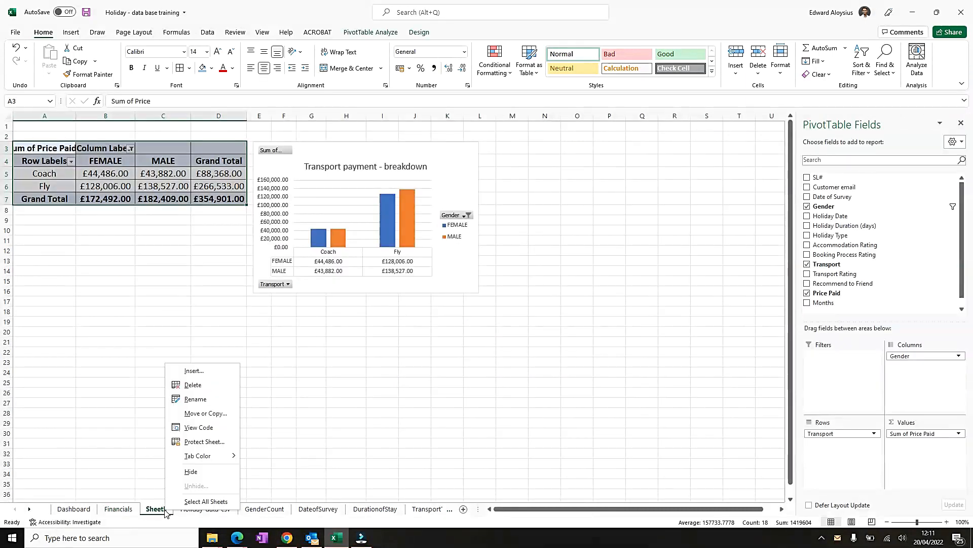
click(193, 385)
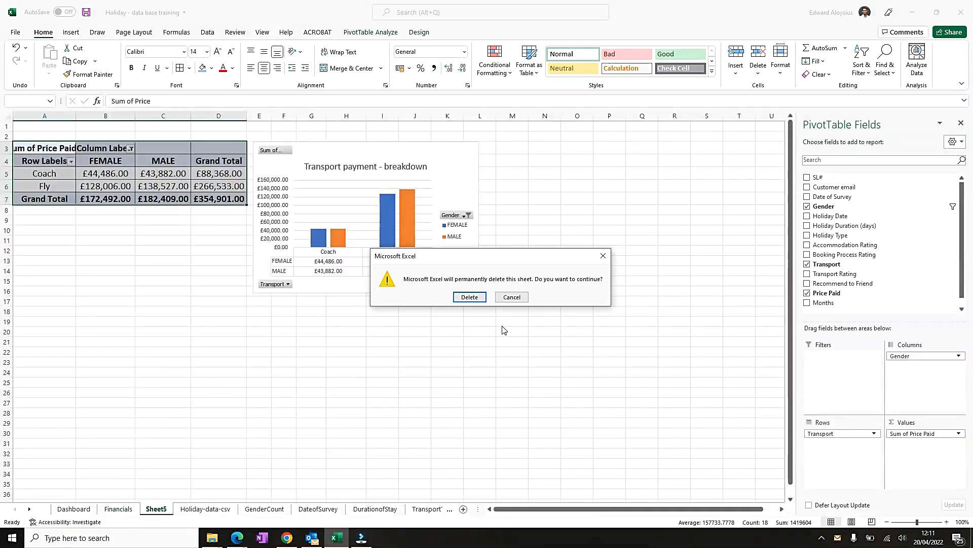
click(471, 301)
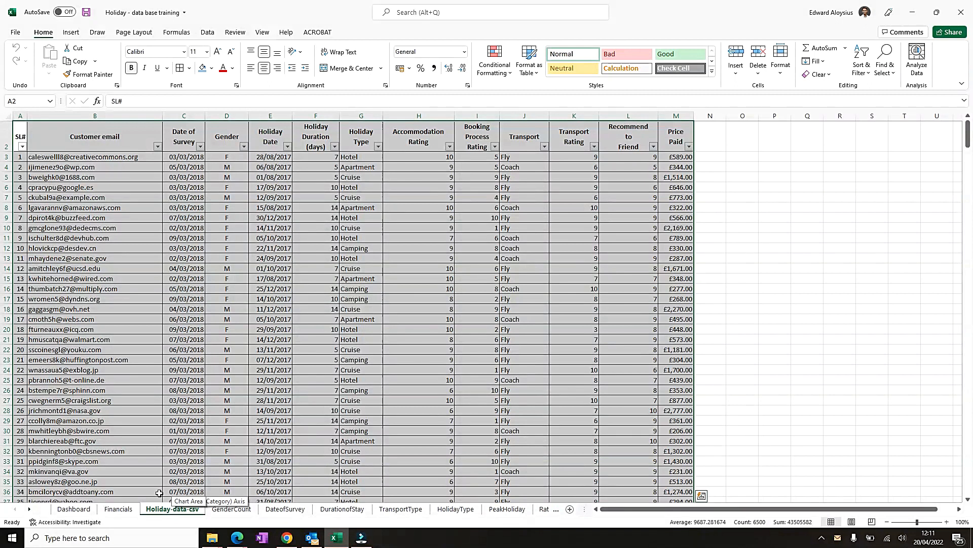
scroll(223, 489, up, 1)
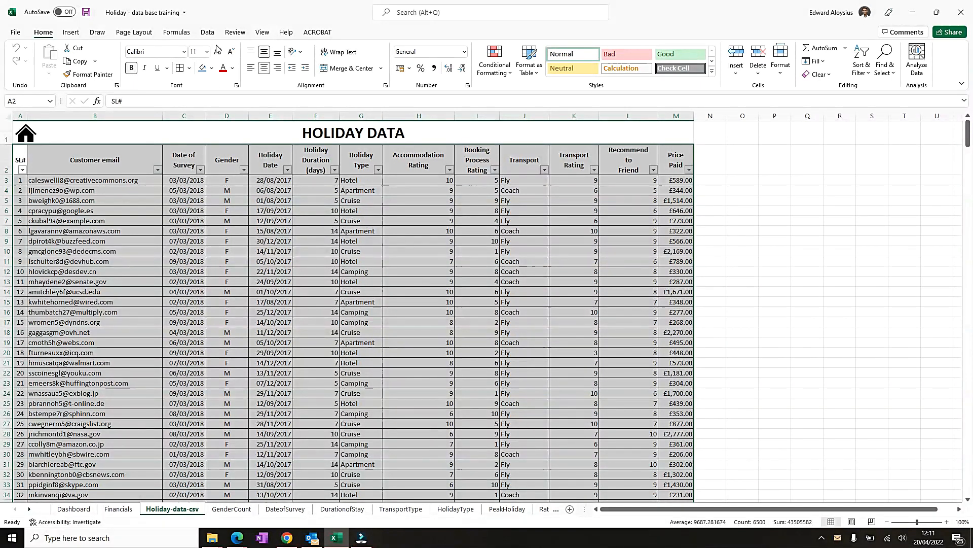
- Insert a PivotChart with PivotTable from the holiday data onto a new worksheet
click(71, 32)
click(534, 73)
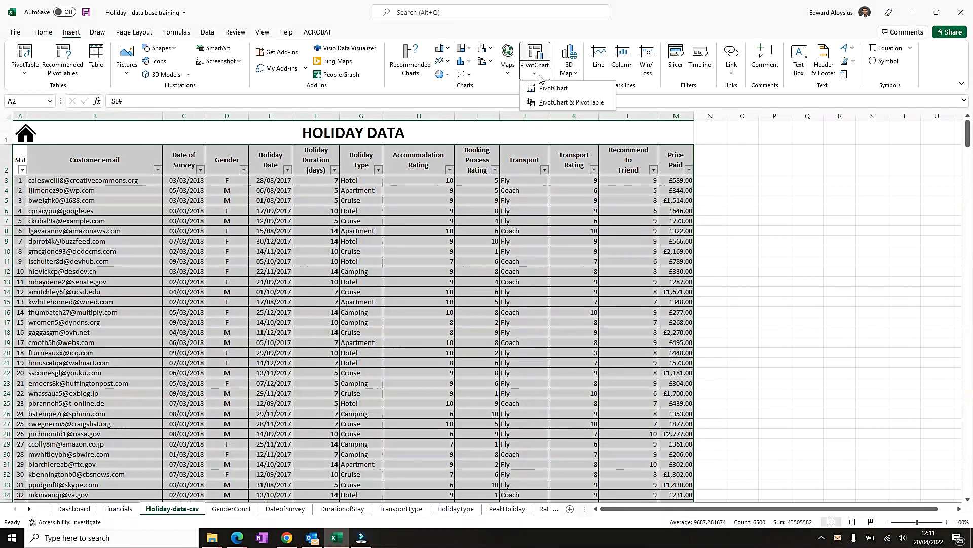
click(562, 105)
click(432, 341)
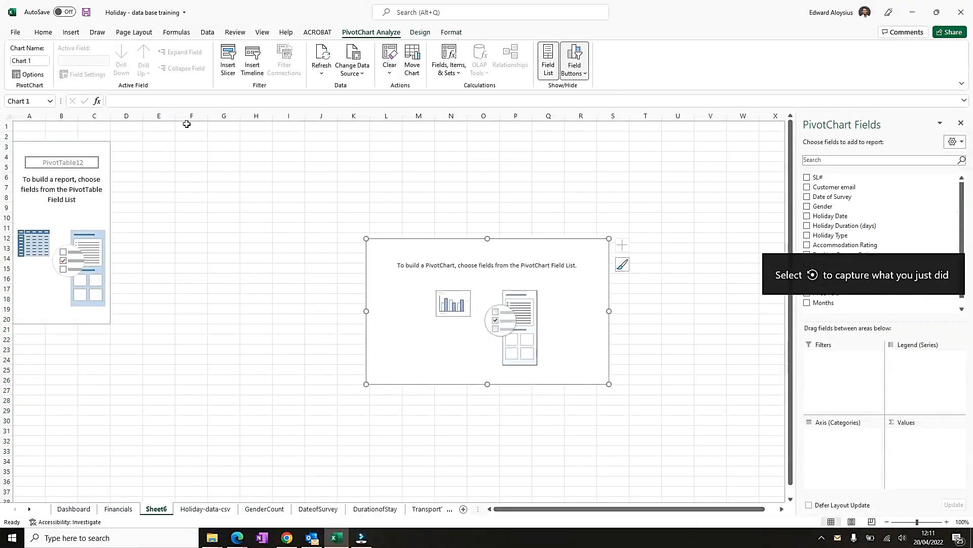
click(71, 146)
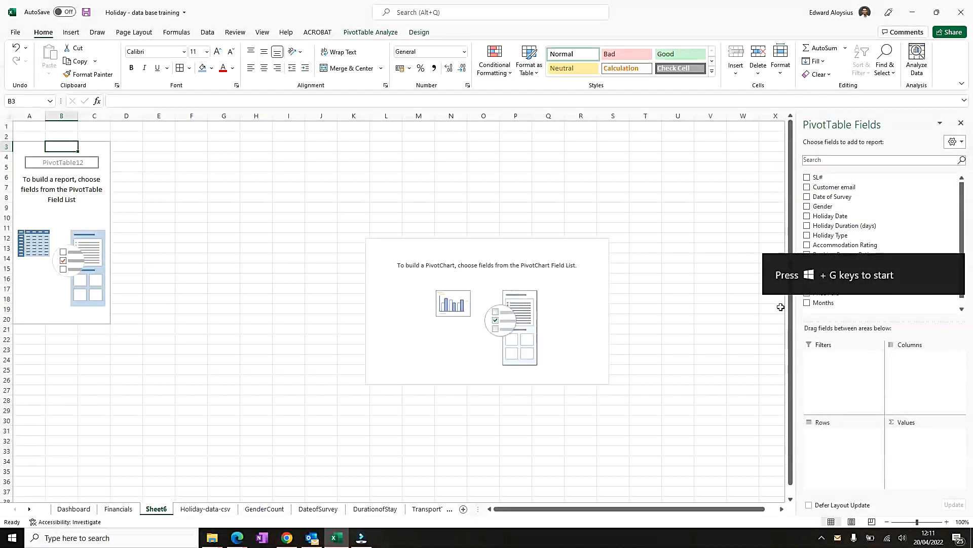
- Lay out the pivot with Holiday Type as rows, Gender as columns and Sum of Price Paid, and move the chart beside the table
click(807, 207)
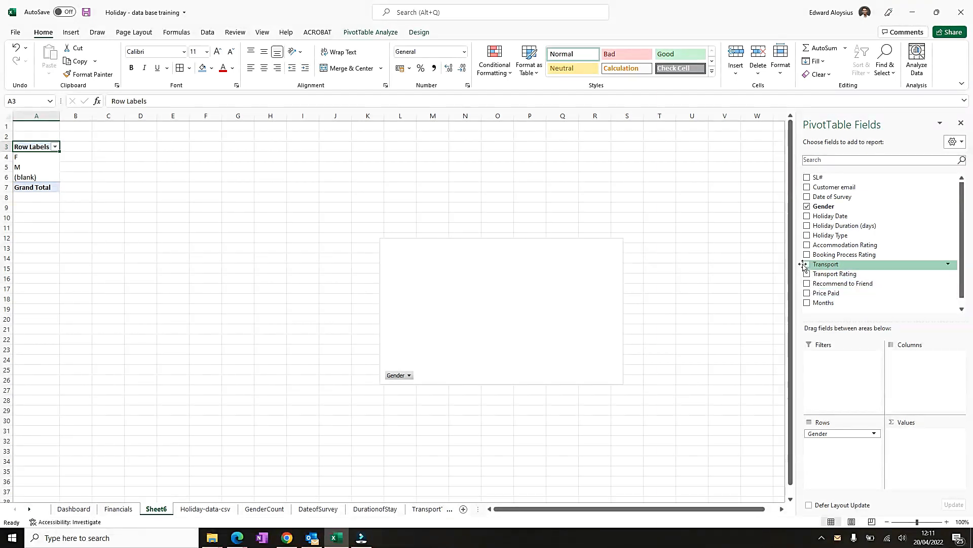
click(807, 236)
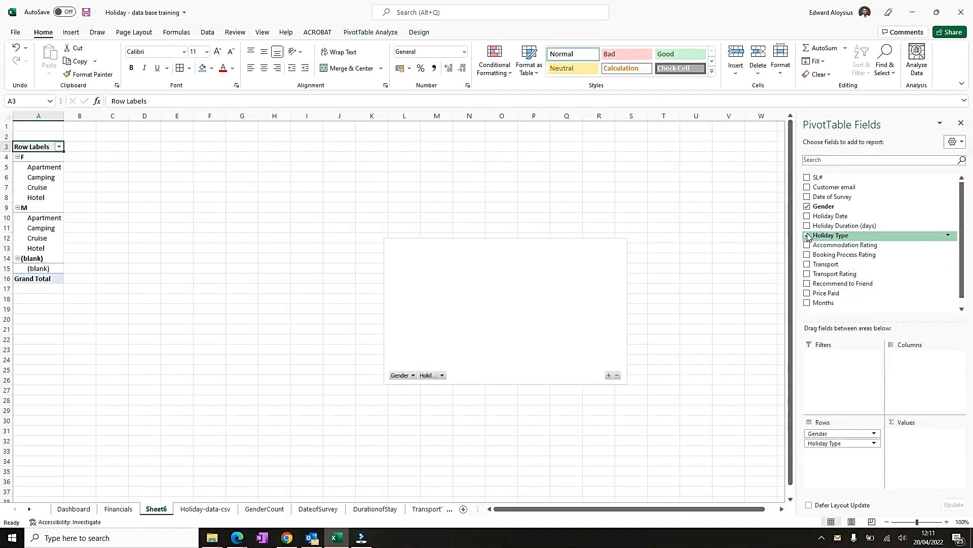
click(807, 293)
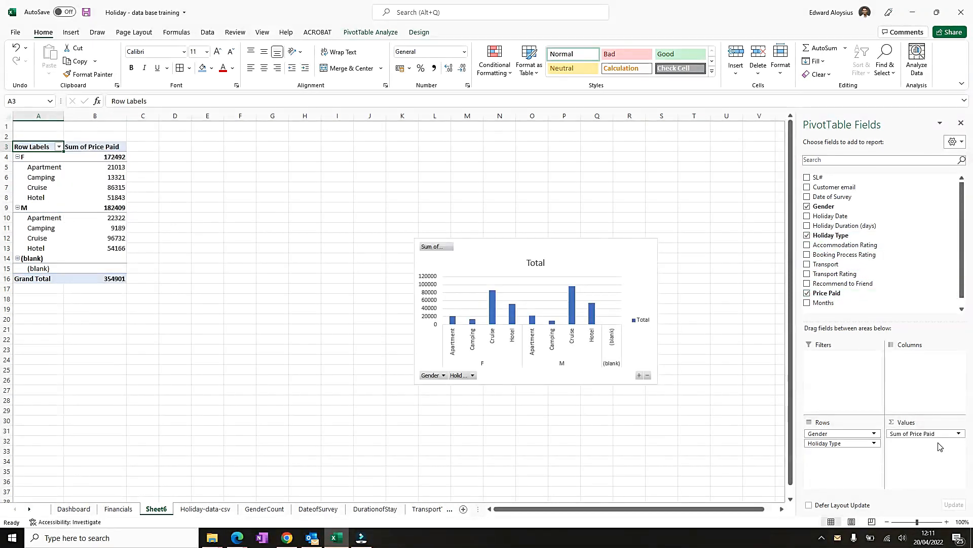
drag(851, 444, 927, 389)
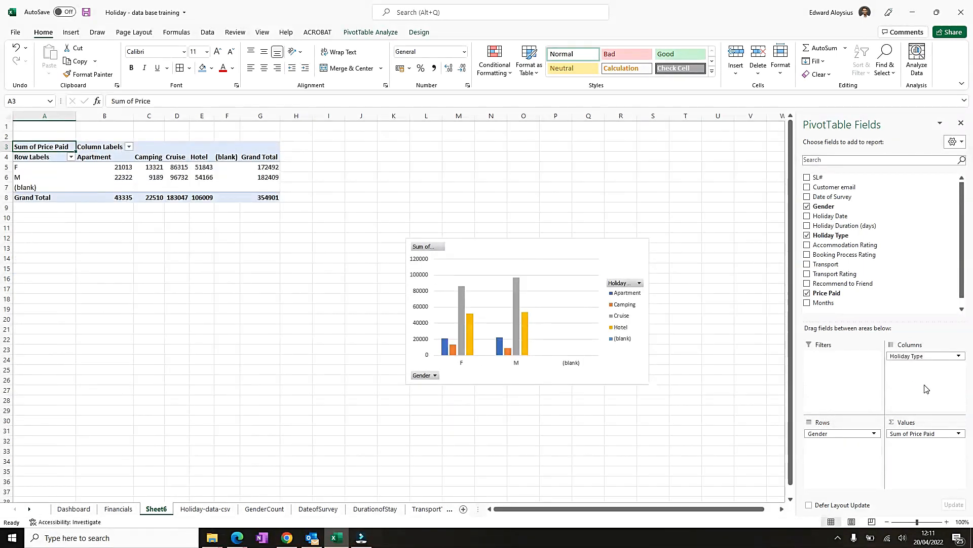
drag(924, 355, 927, 383)
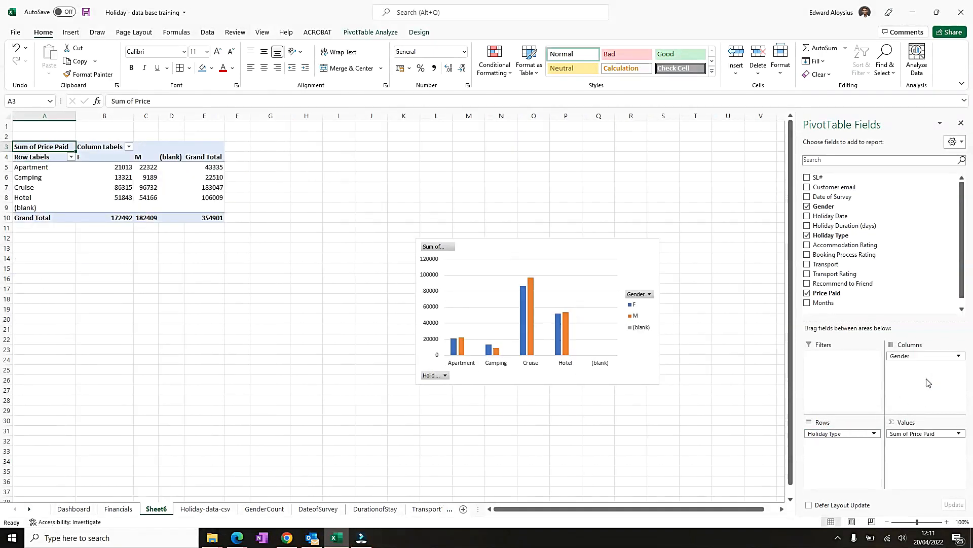
drag(568, 252, 379, 170)
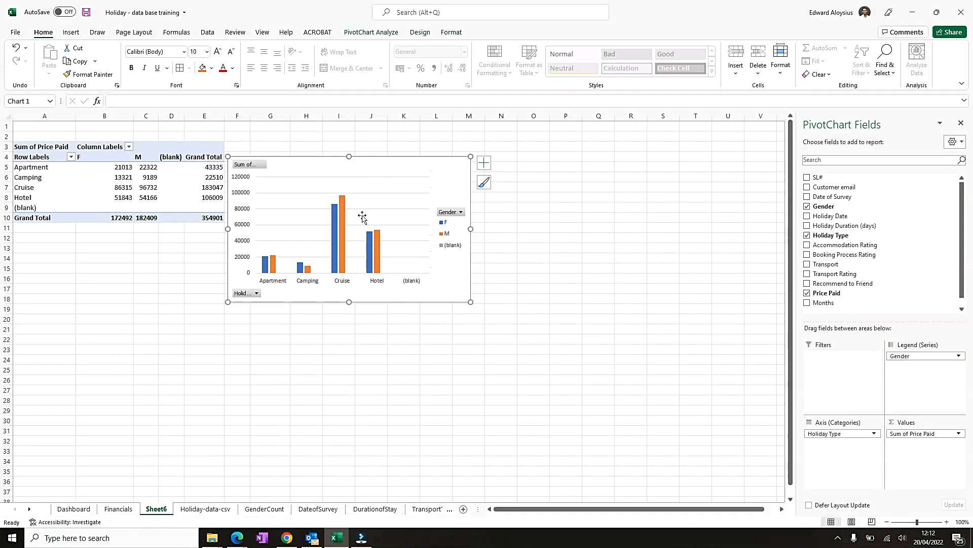
- Rename the gender column labels F to FEMALE and M to MALE
click(102, 159)
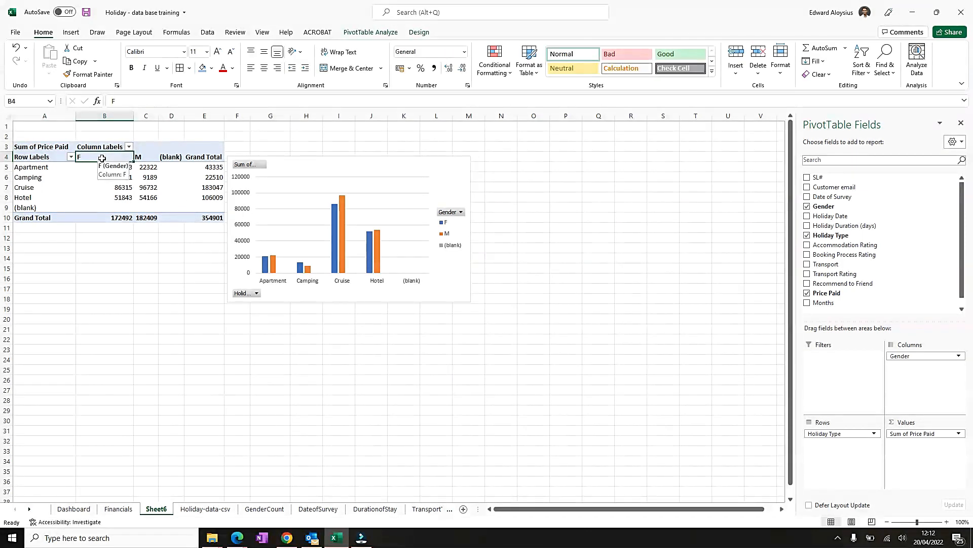
text(FE)
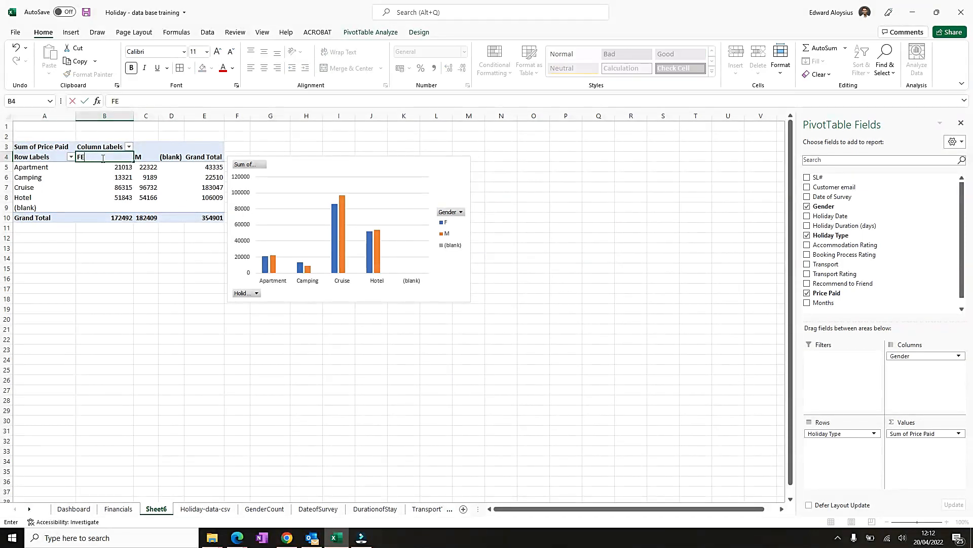
text(AALE)
key(Tab)
text(MALE)
key(Tab)
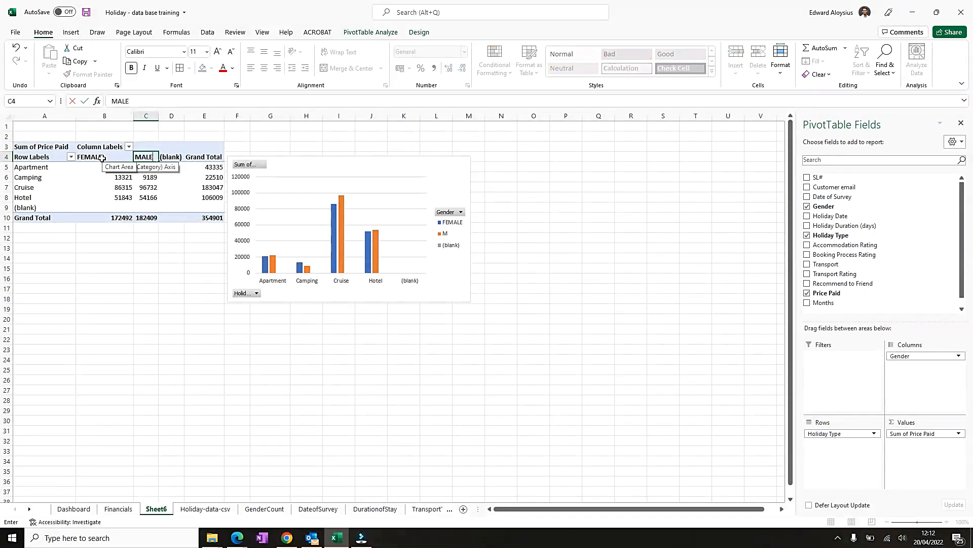
- Filter the Holiday Type row labels to exclude (blank)
click(71, 156)
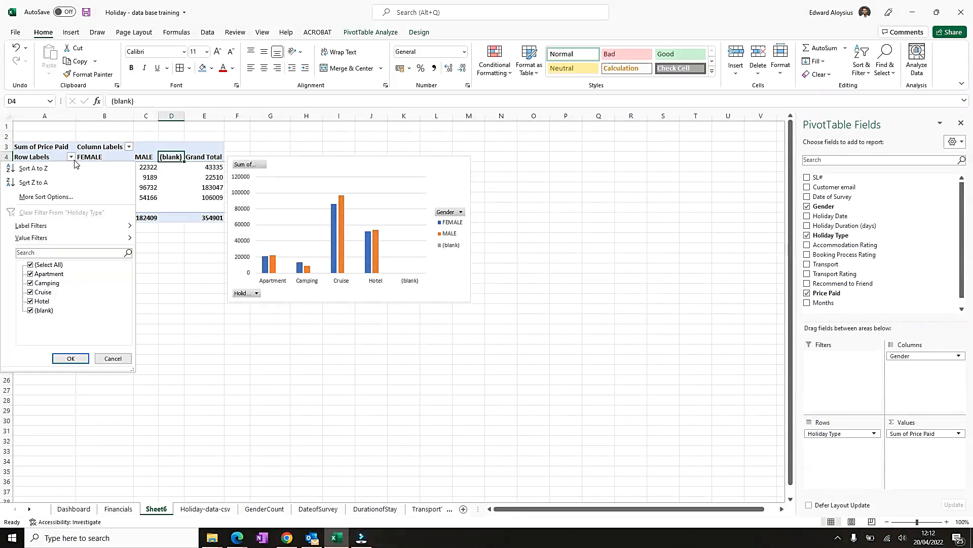
click(30, 310)
click(71, 359)
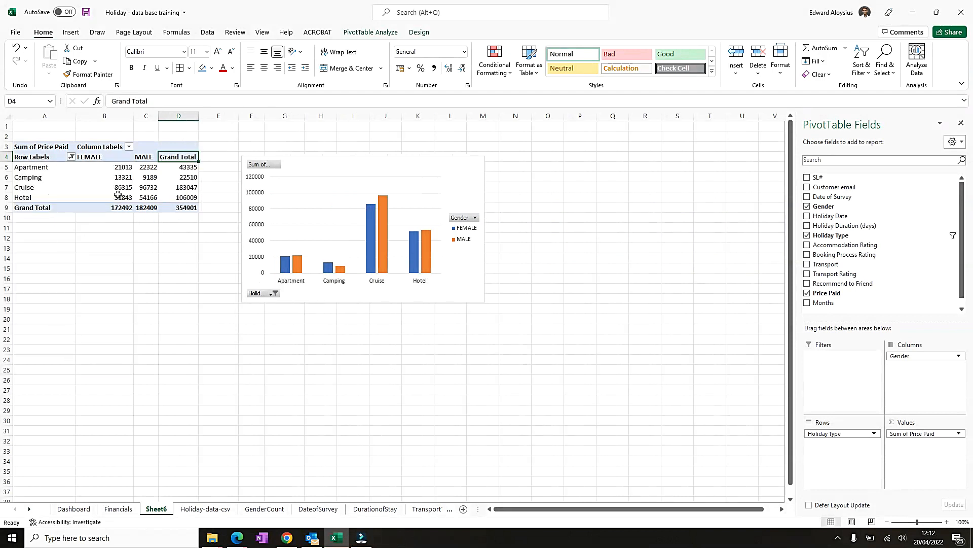
- Format the pivot value cells as £ currency with 2 decimal places and nudge the chart closer to the table
drag(106, 166, 187, 207)
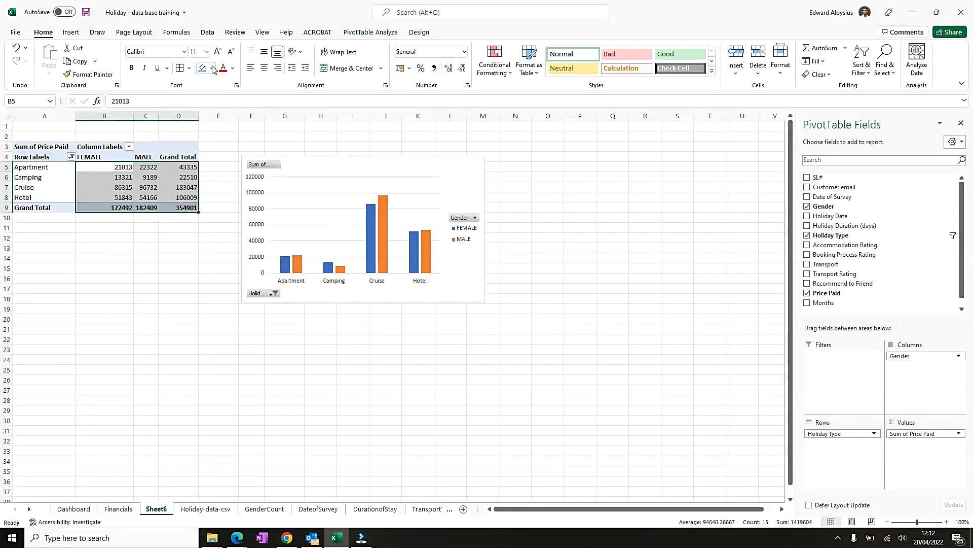
right_click(159, 177)
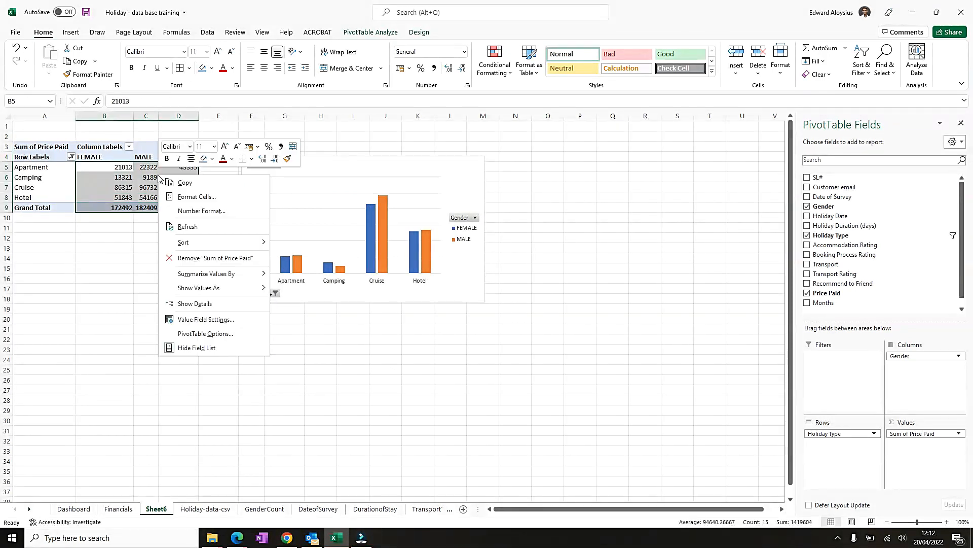
click(188, 198)
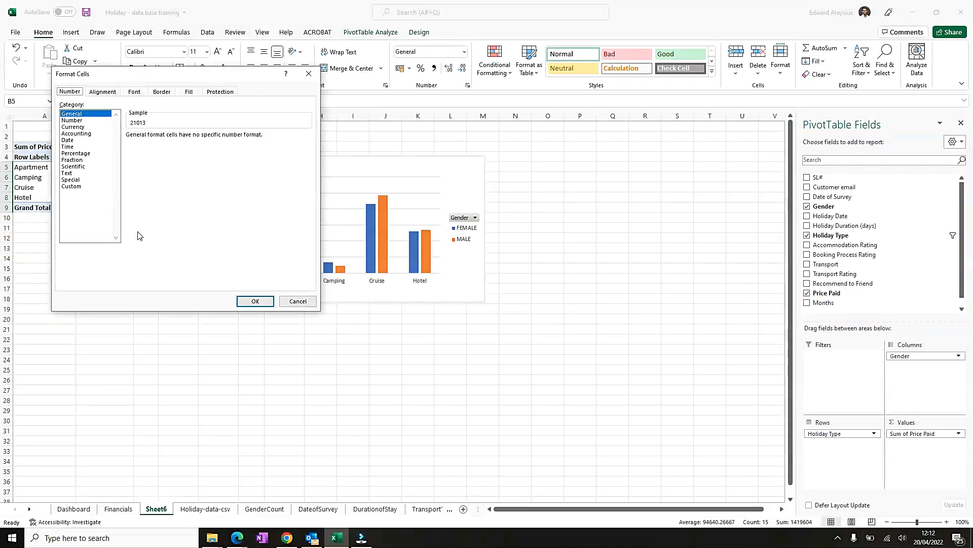
click(79, 134)
click(75, 127)
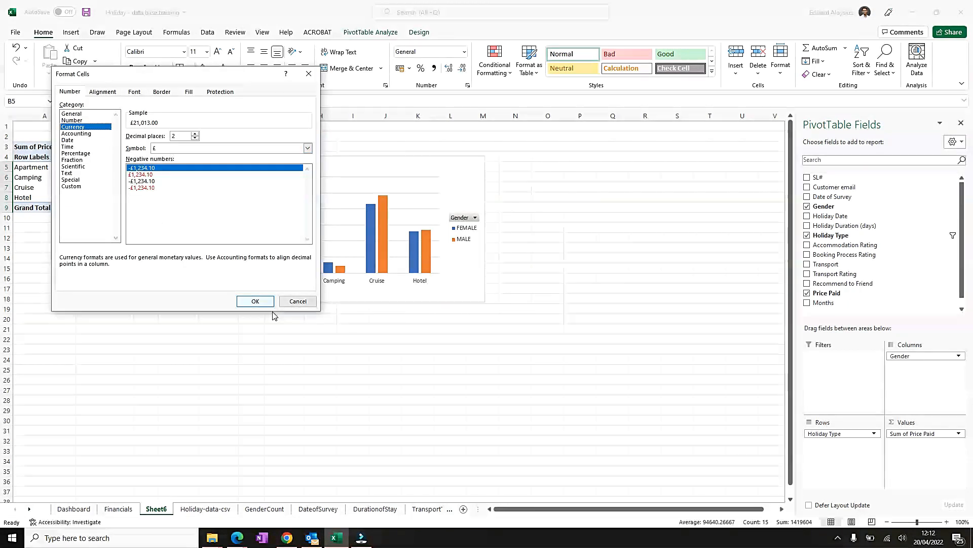
click(255, 301)
drag(394, 163, 353, 152)
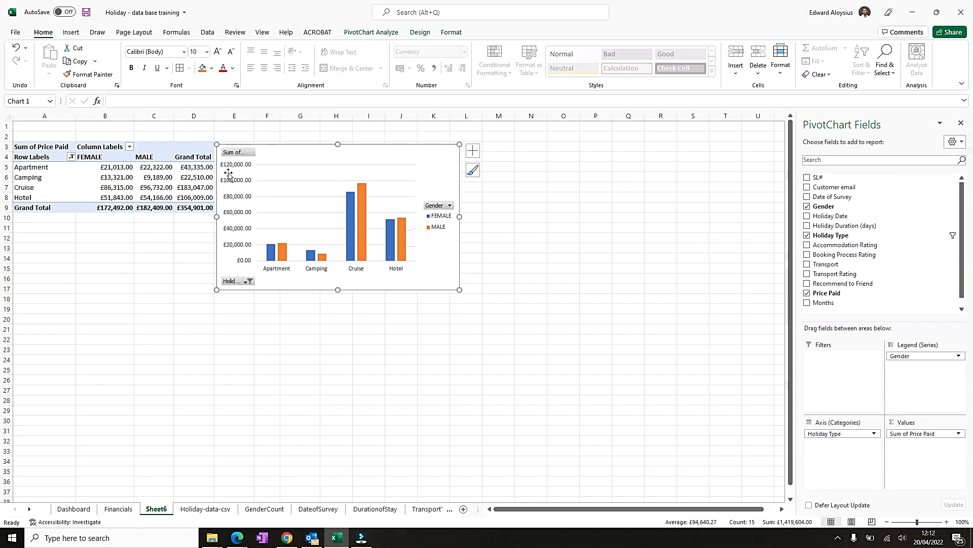
- Add borders to the whole pivot table, centre its contents and left-align the row labels
click(53, 143)
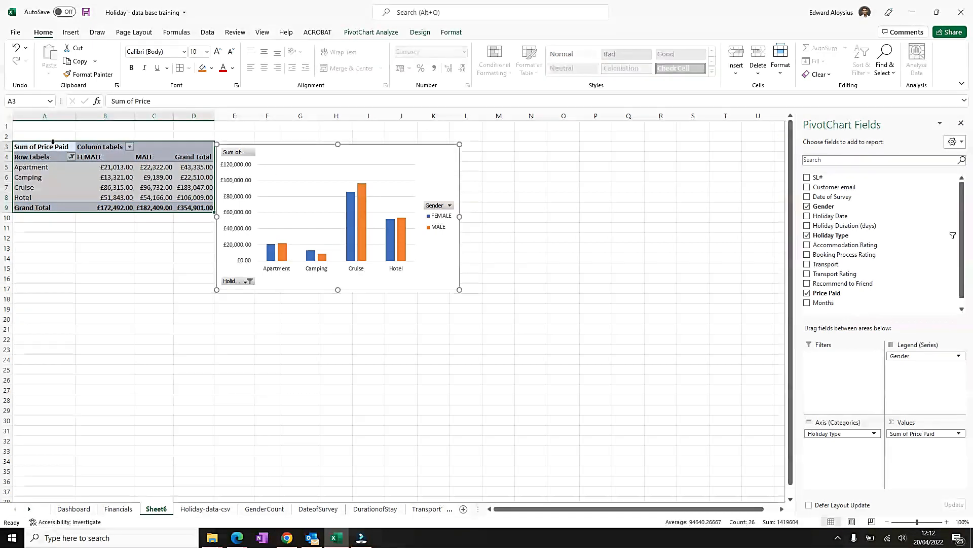
click(180, 68)
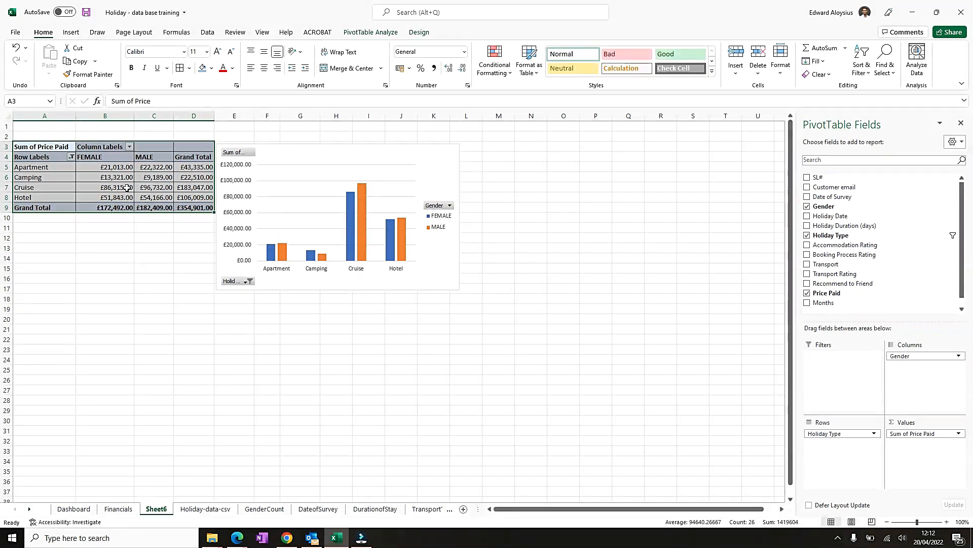
click(264, 68)
drag(48, 156, 48, 208)
click(250, 67)
click(153, 207)
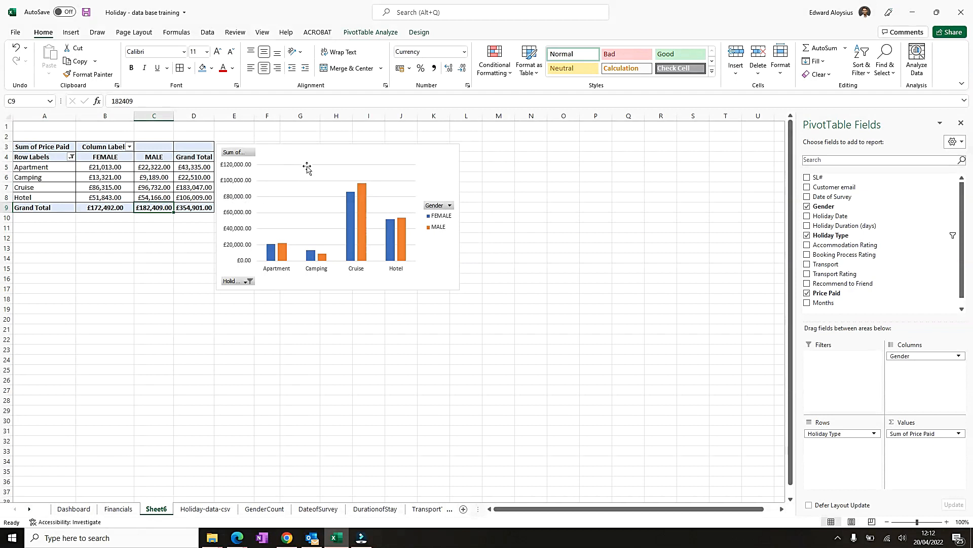
- Add a data table and a chart title to the pivot chart
click(431, 163)
click(473, 151)
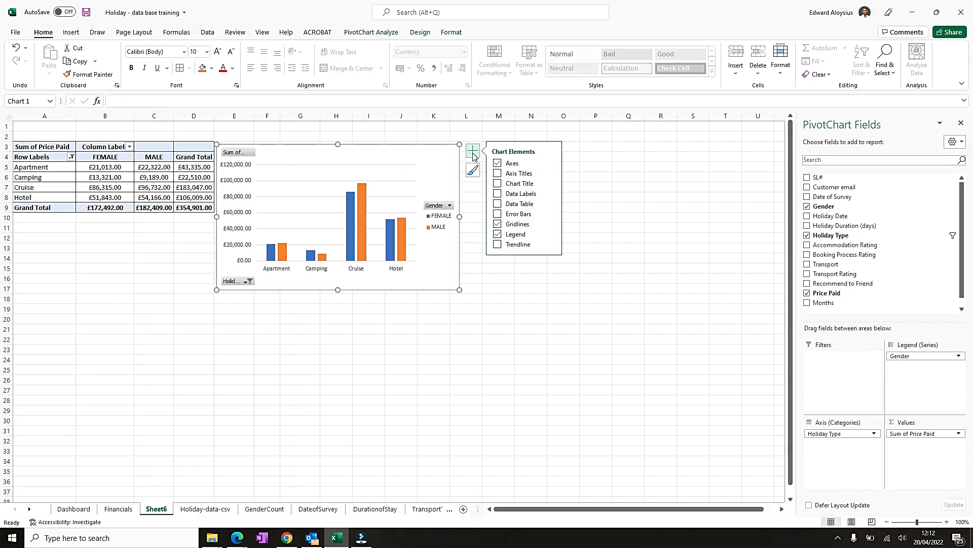
click(498, 205)
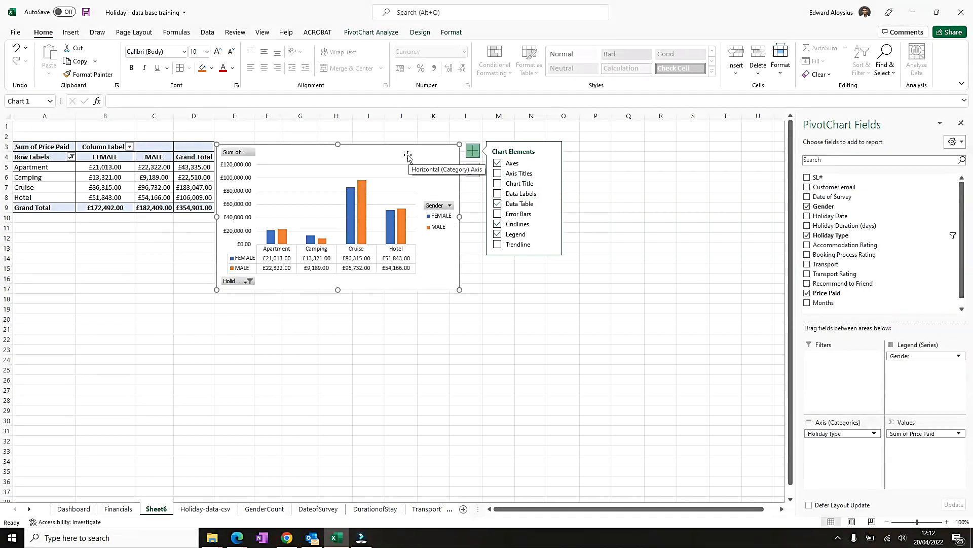
click(497, 183)
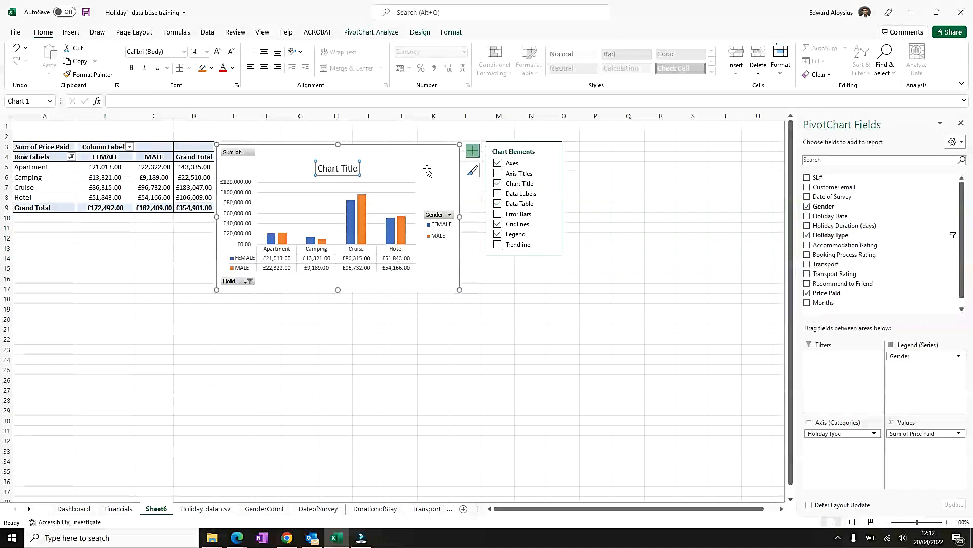
- Set the chart title to Holiday type payment breakdown
right_click(350, 171)
triple_click(349, 171)
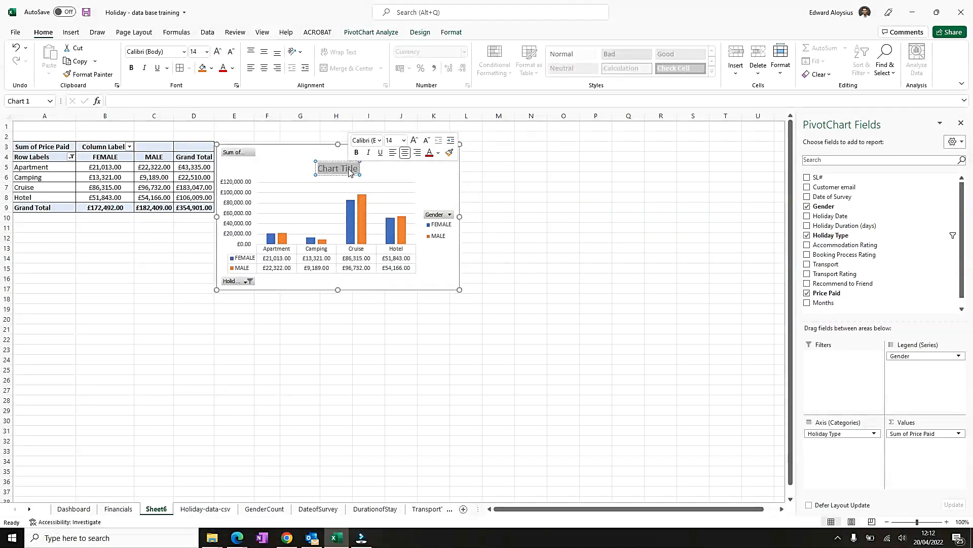
text(h)
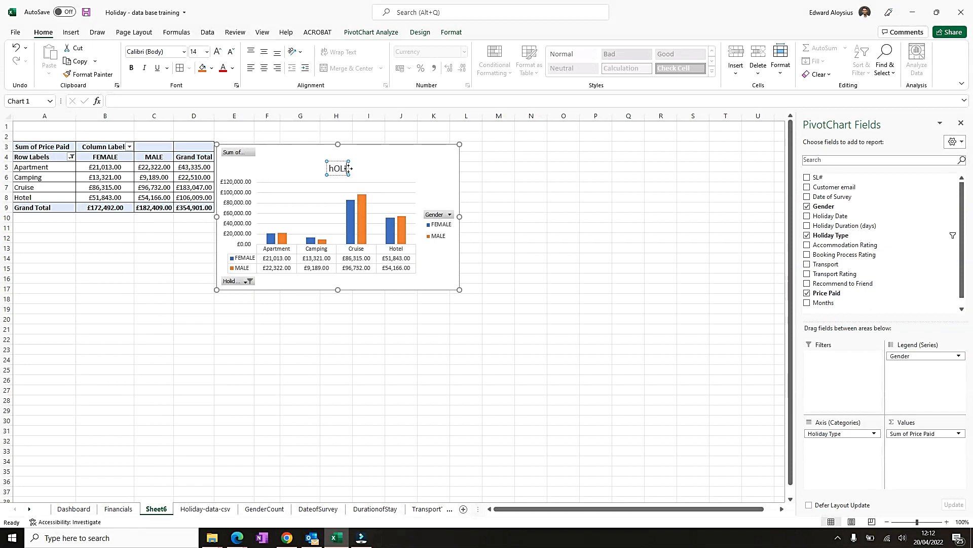
text(ol)
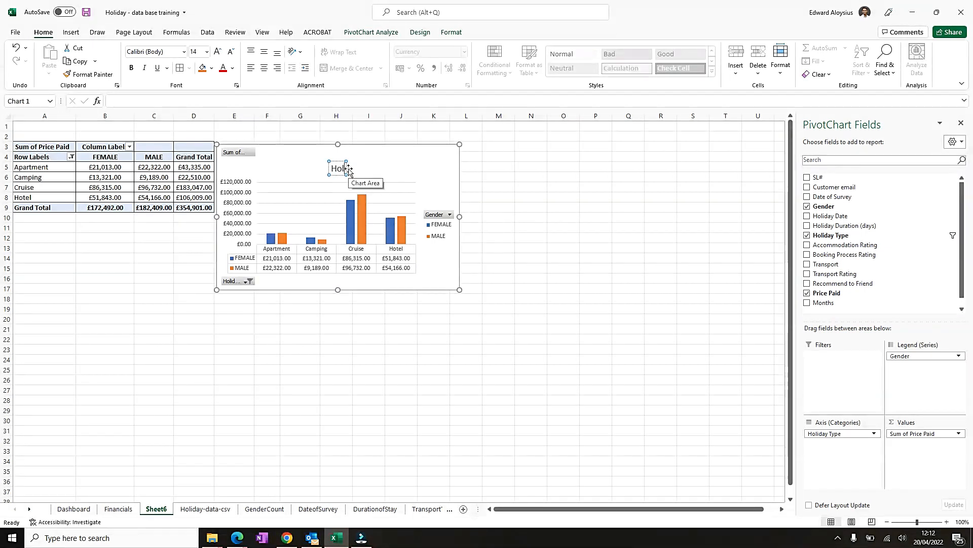
text(iday type)
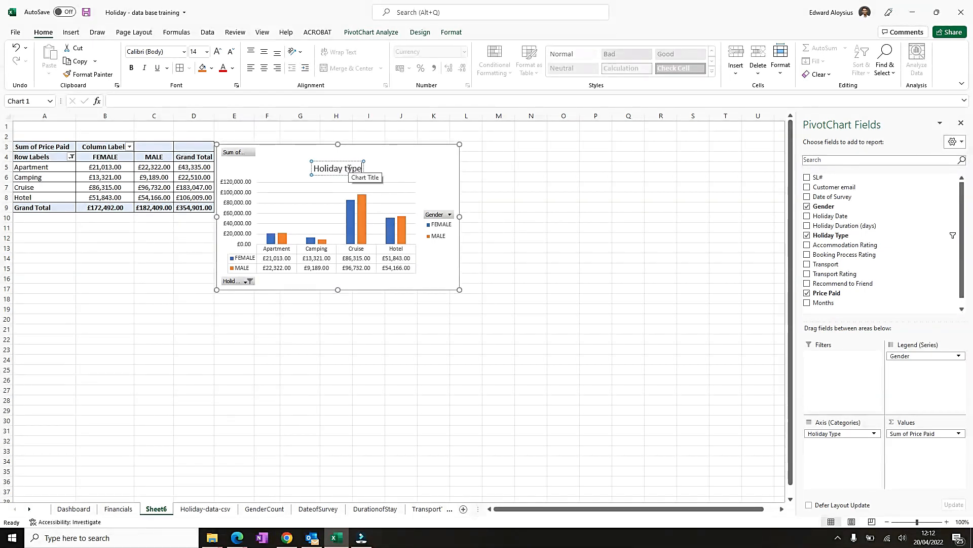
text( p)
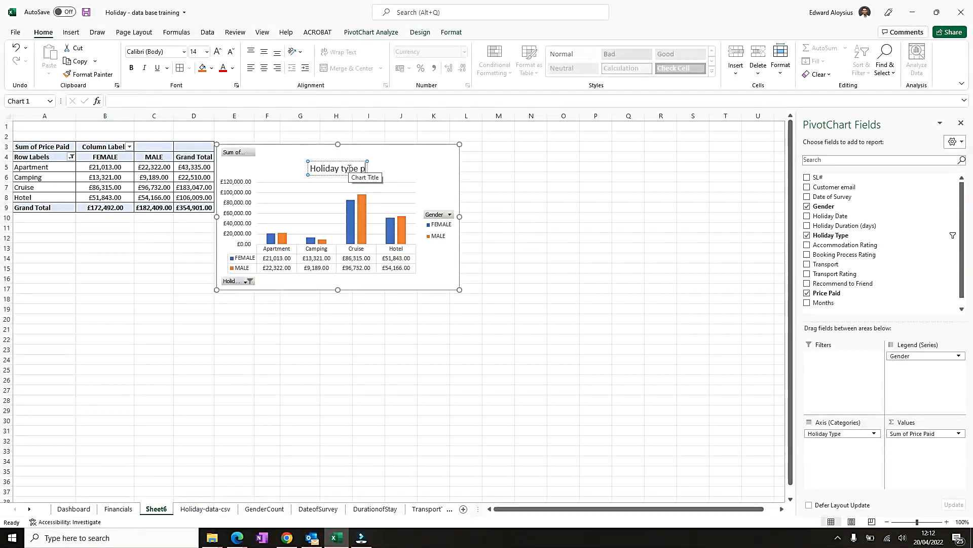
text(ayment breakdown)
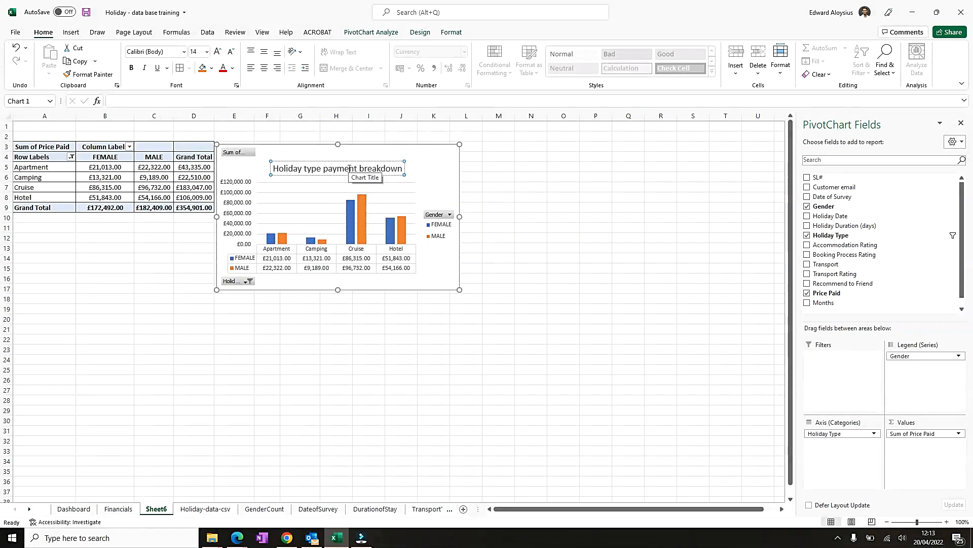
click(127, 299)
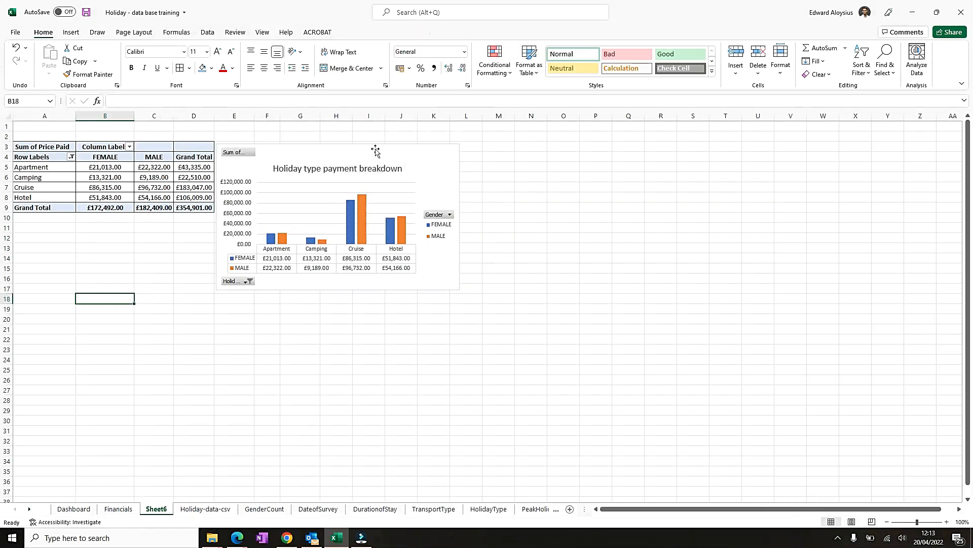
- Move the chart title up slightly toward the top edge of the chart
right_click(400, 148)
key(Escape)
click(335, 171)
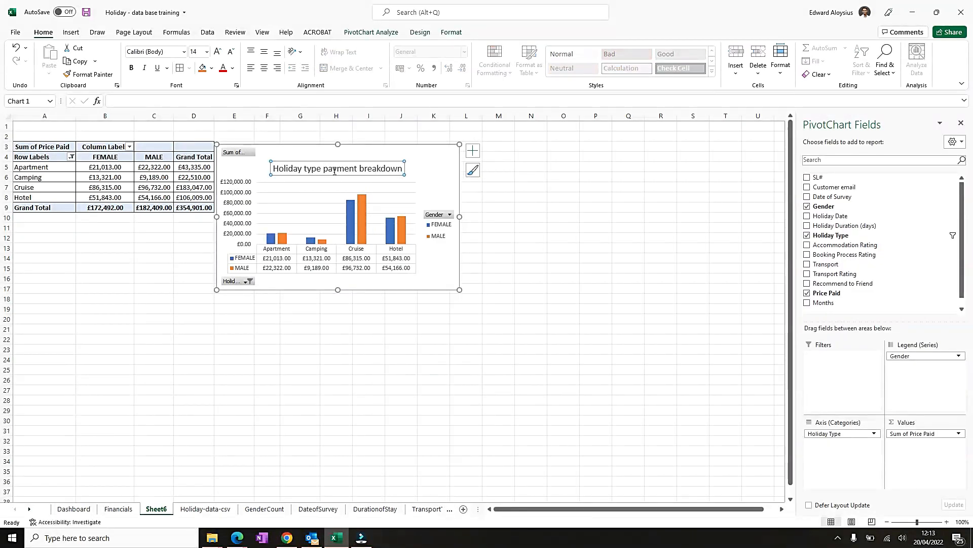
click(340, 178)
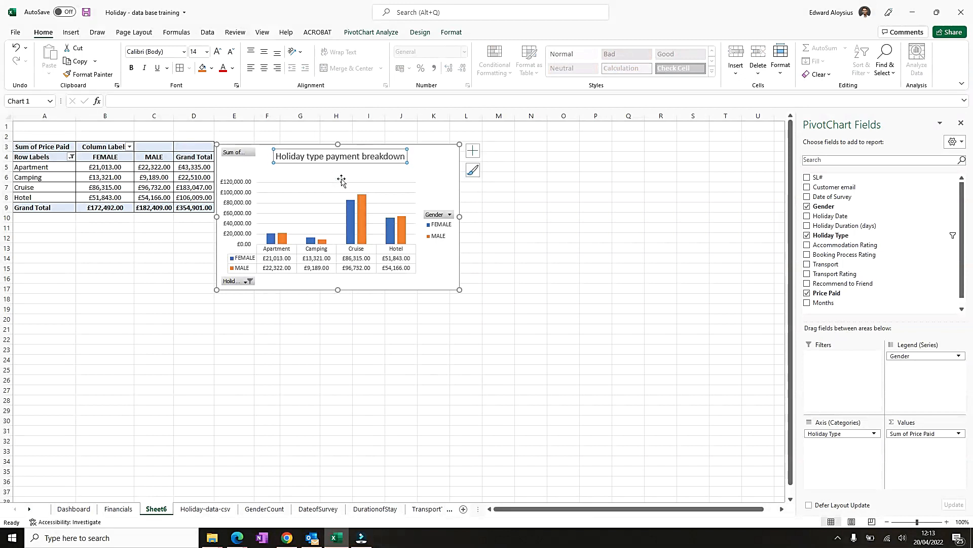
click(323, 186)
drag(336, 181, 337, 168)
click(442, 161)
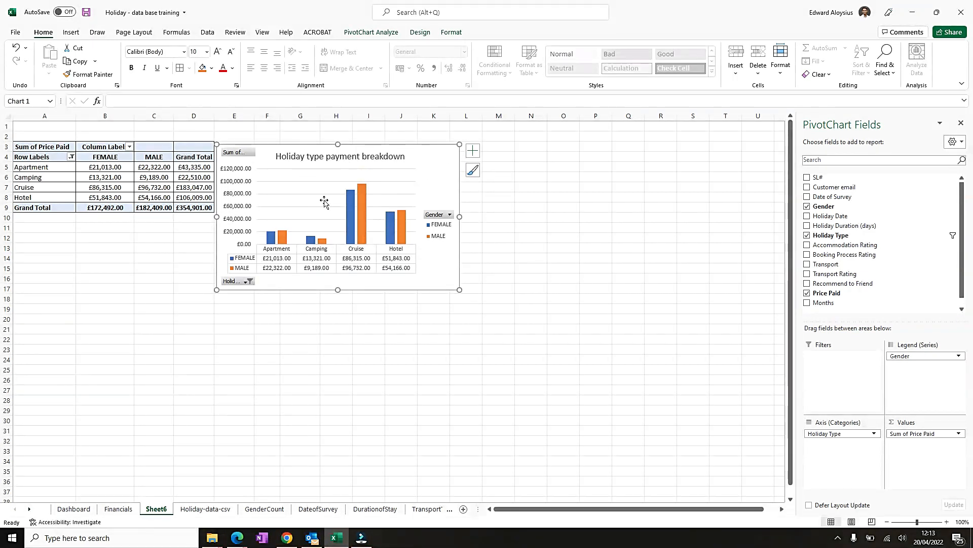
- Paste the holiday type pivot chart into the Financials sheet and position it below the transport payment chart
right_click(452, 174)
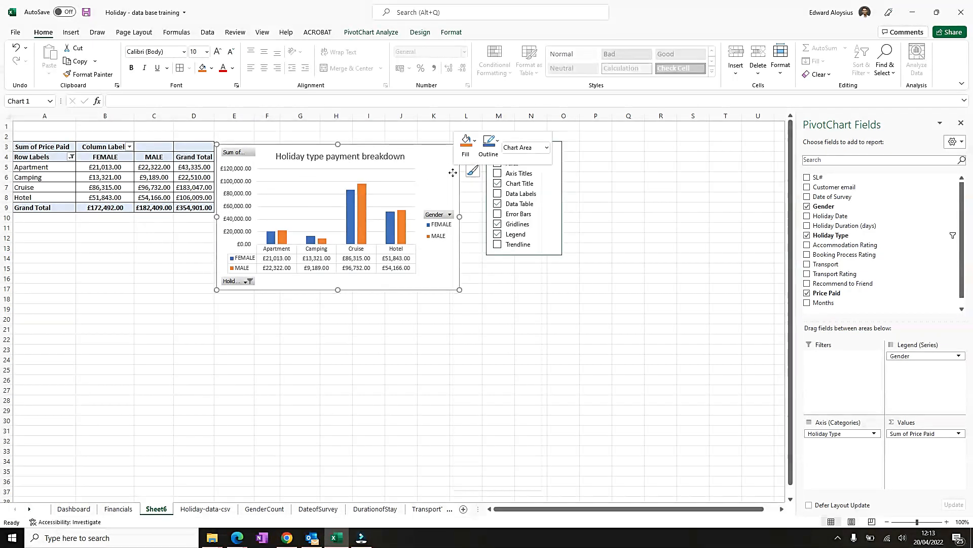
click(481, 211)
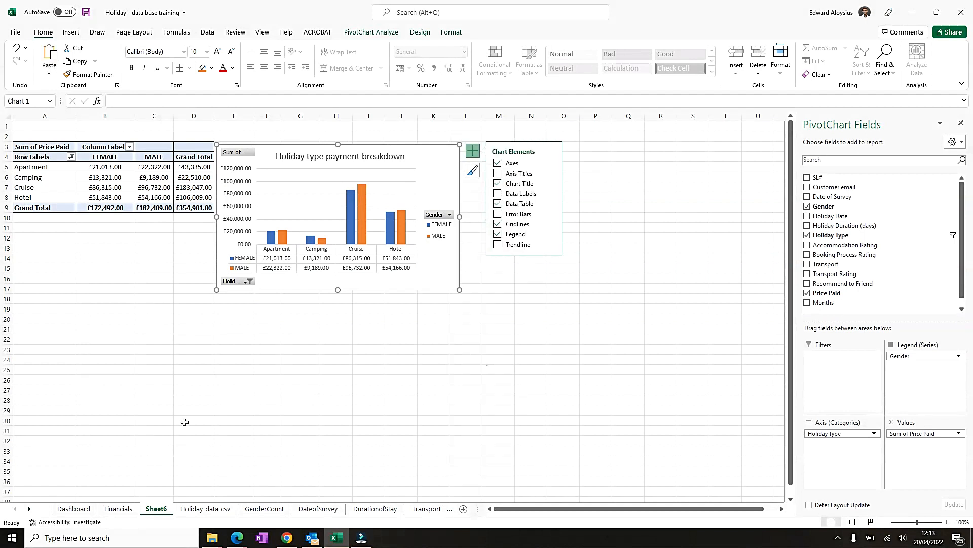
click(124, 509)
click(39, 313)
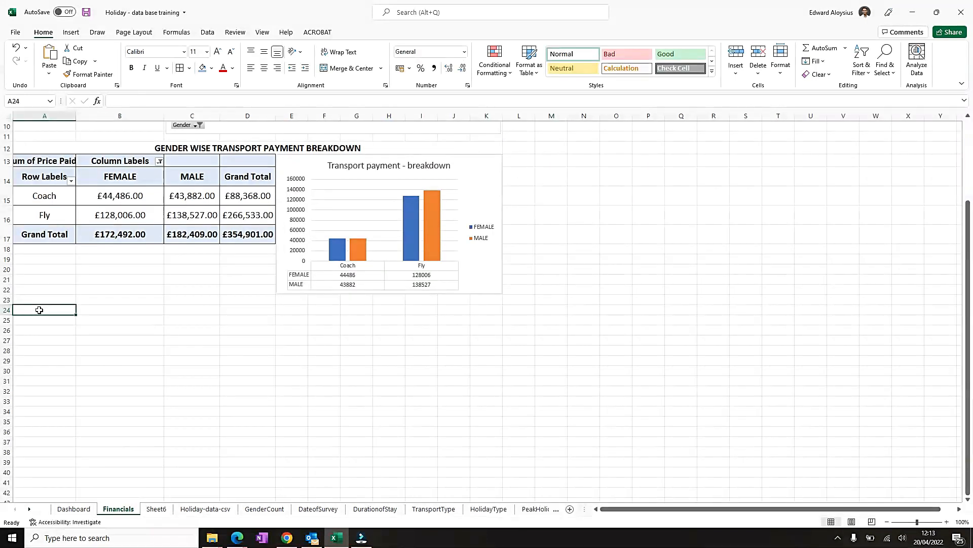
scroll(40, 314, up, 3)
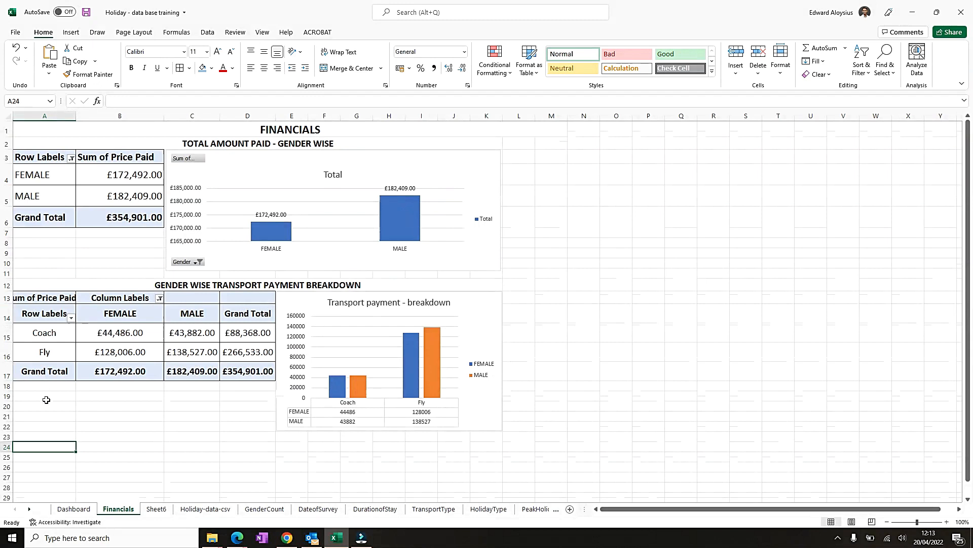
key(ctrl+v)
scroll(51, 429, down, 4)
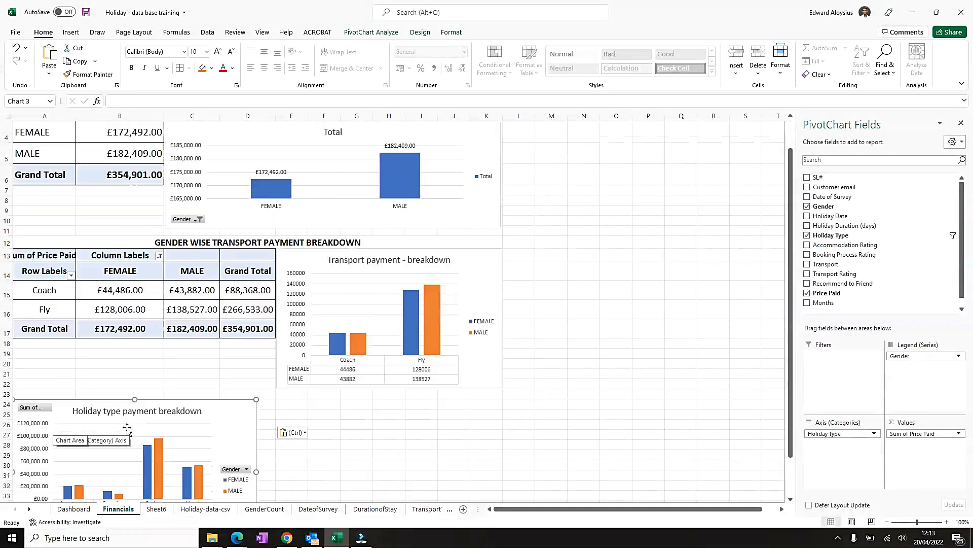
drag(210, 276, 628, 284)
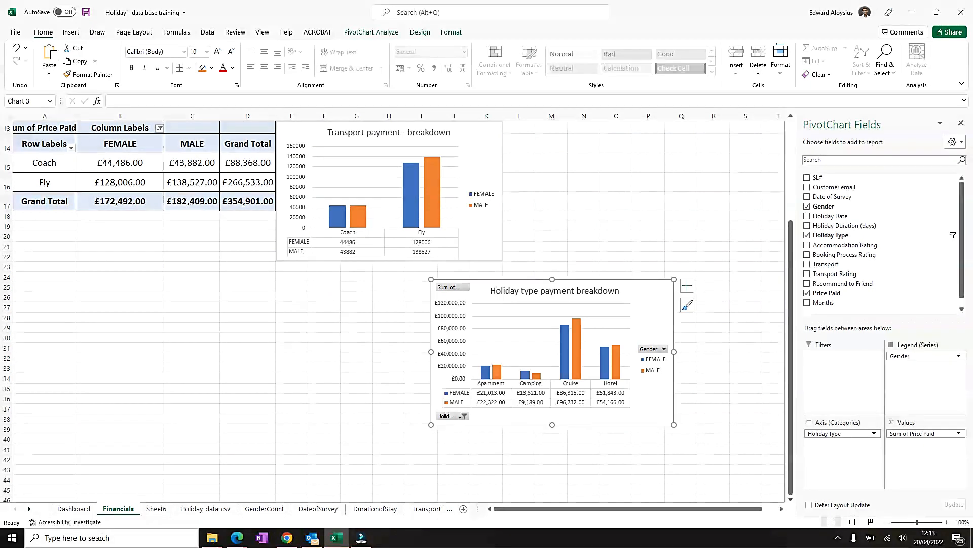
- Copy the holiday type pivot table on Sheet6
click(156, 508)
click(47, 144)
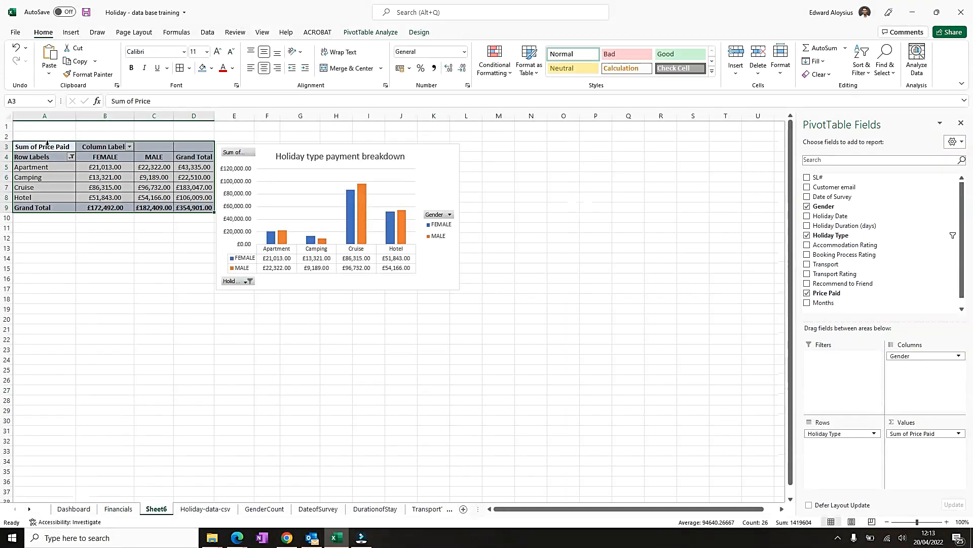
right_click(42, 149)
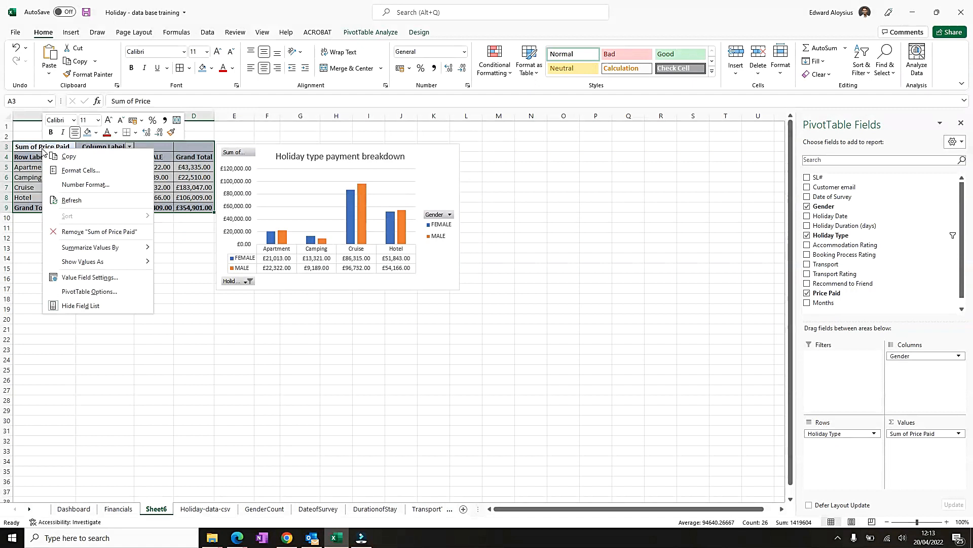
click(77, 162)
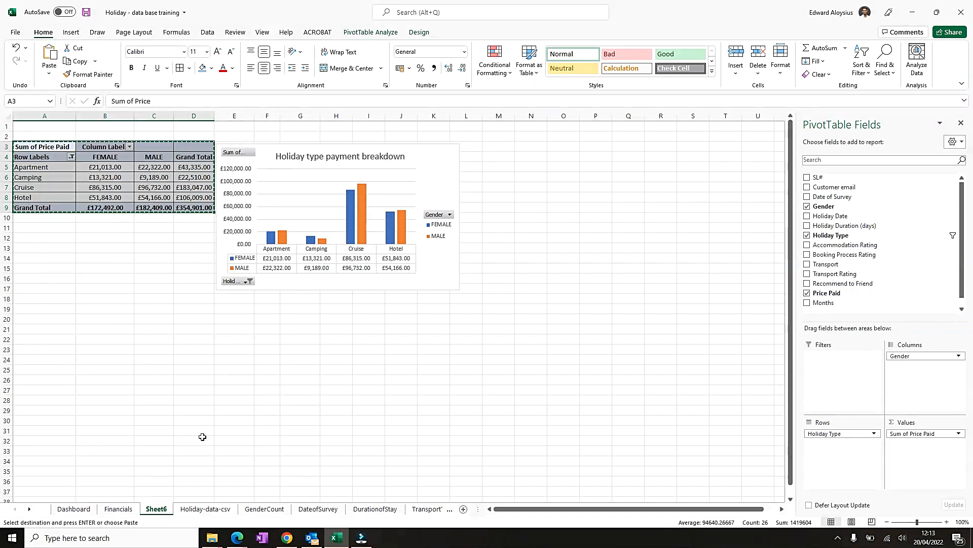
- Paste the copied pivot table at cell A25 of the Financials sheet
click(118, 509)
click(38, 287)
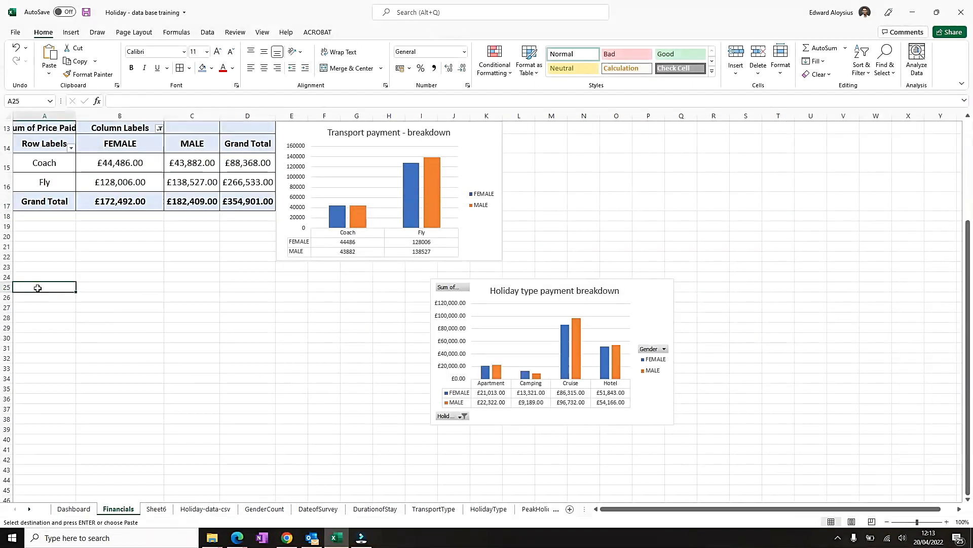
right_click(39, 291)
click(63, 56)
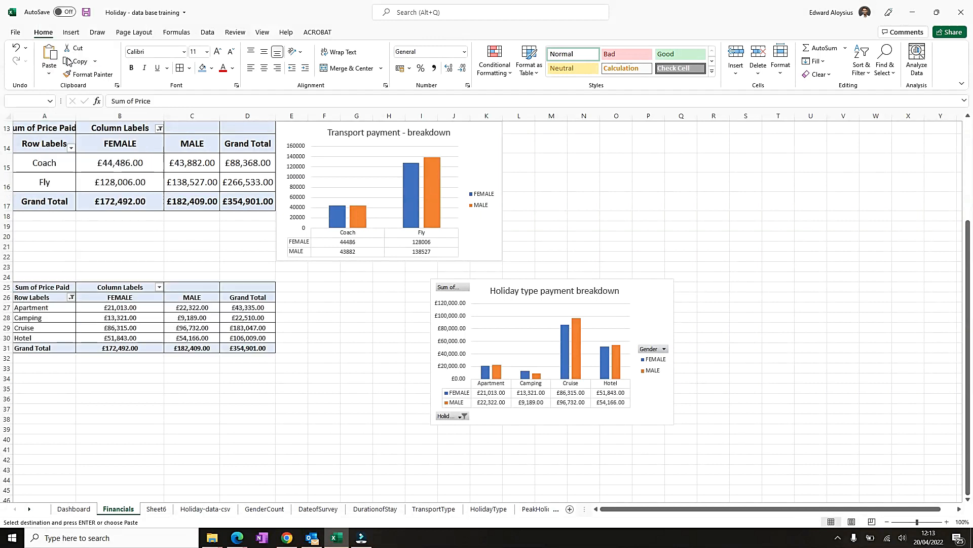
- Move the pasted pivot chart beside the pivot table and narrow it to line up with the charts above
click(353, 315)
click(560, 279)
drag(561, 284, 410, 285)
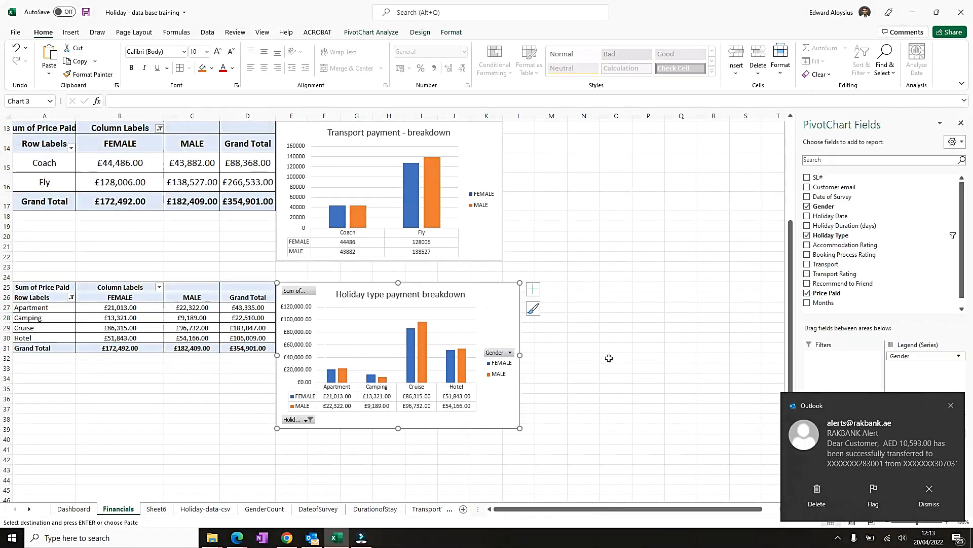
click(951, 405)
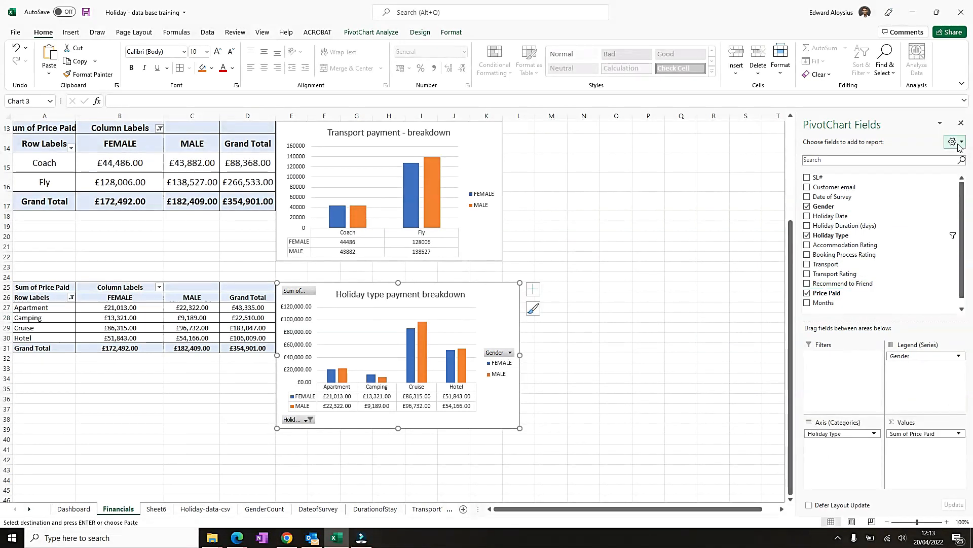
click(961, 124)
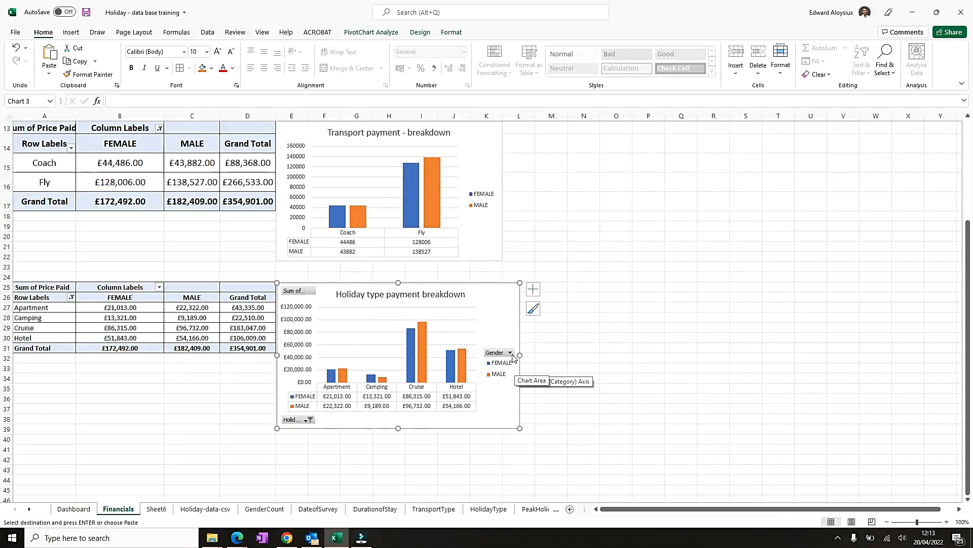
drag(520, 353, 501, 353)
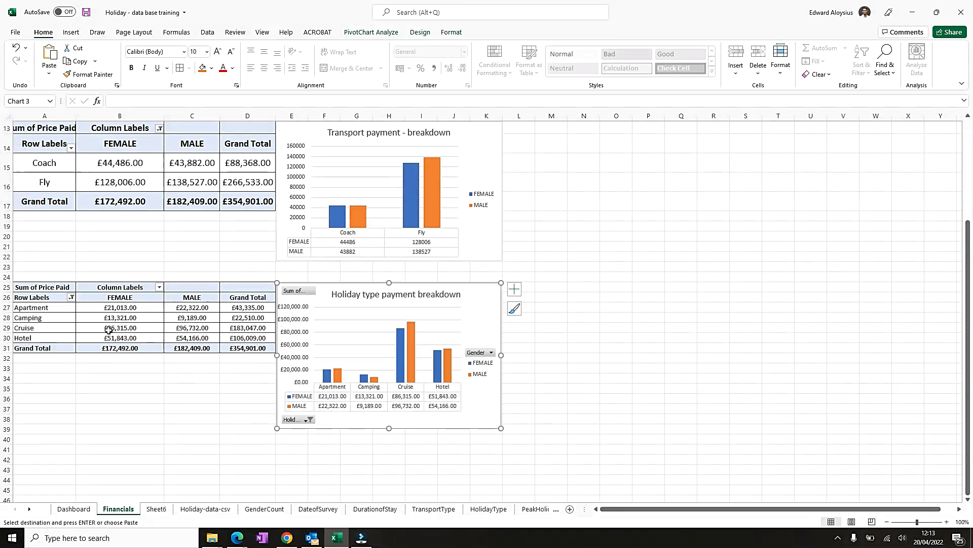
- Select rows 26 to 31 of the pasted pivot table and increase their font size by two steps
drag(6, 298, 10, 339)
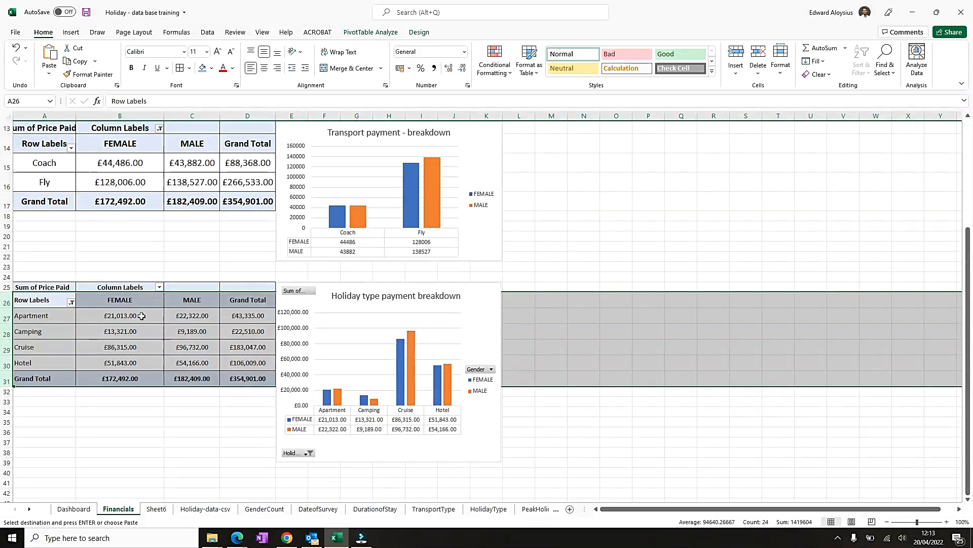
click(217, 53)
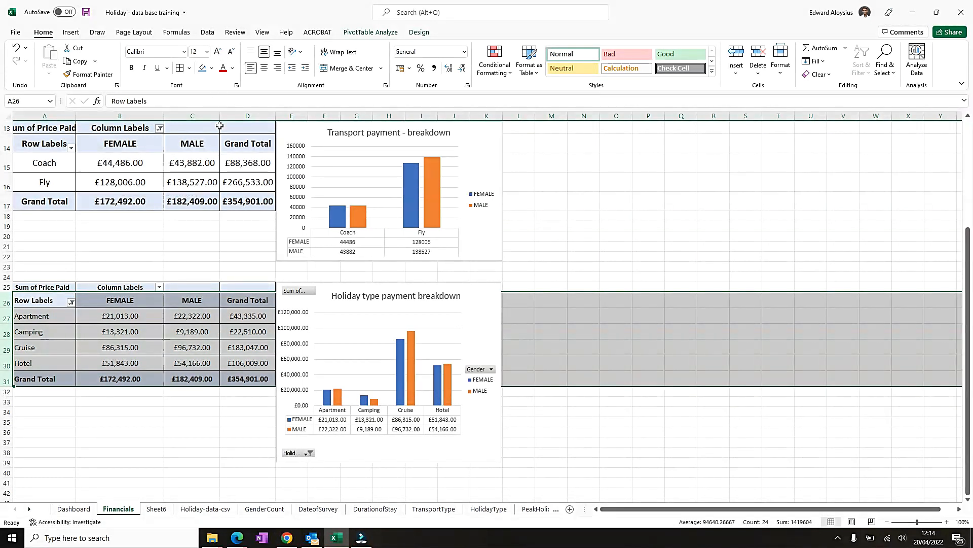
click(218, 52)
click(202, 421)
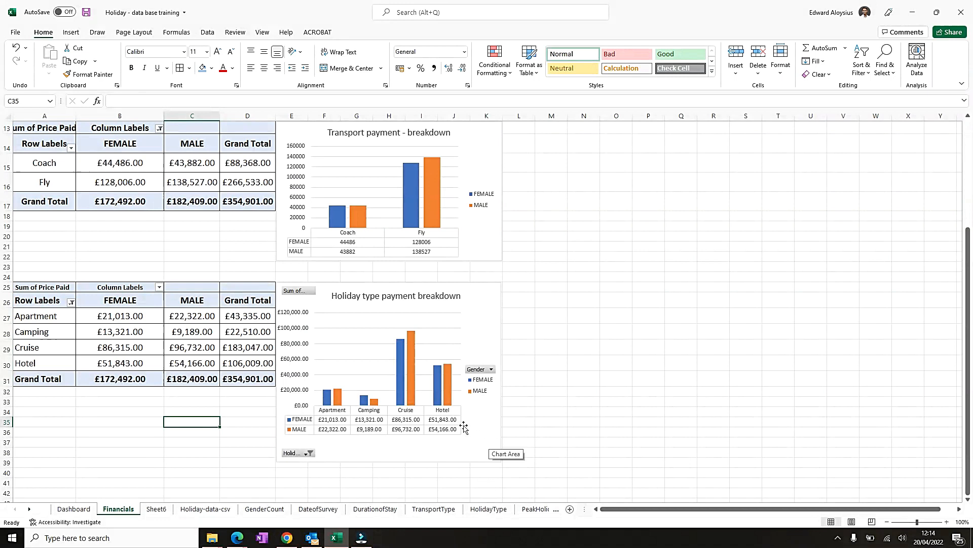
- Merge and centre cells A24 to K24 above the pasted pivot table
scroll(464, 428, up, 4)
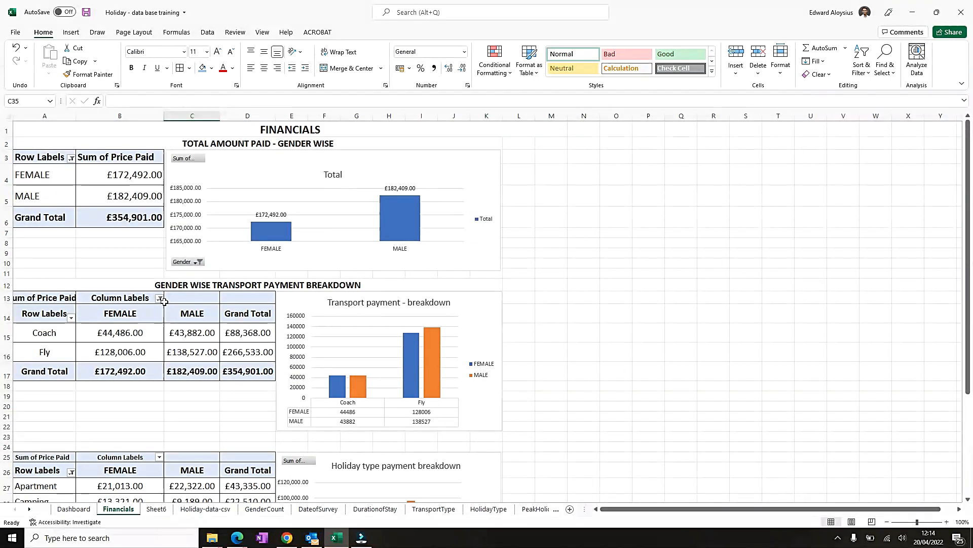
drag(43, 445, 490, 447)
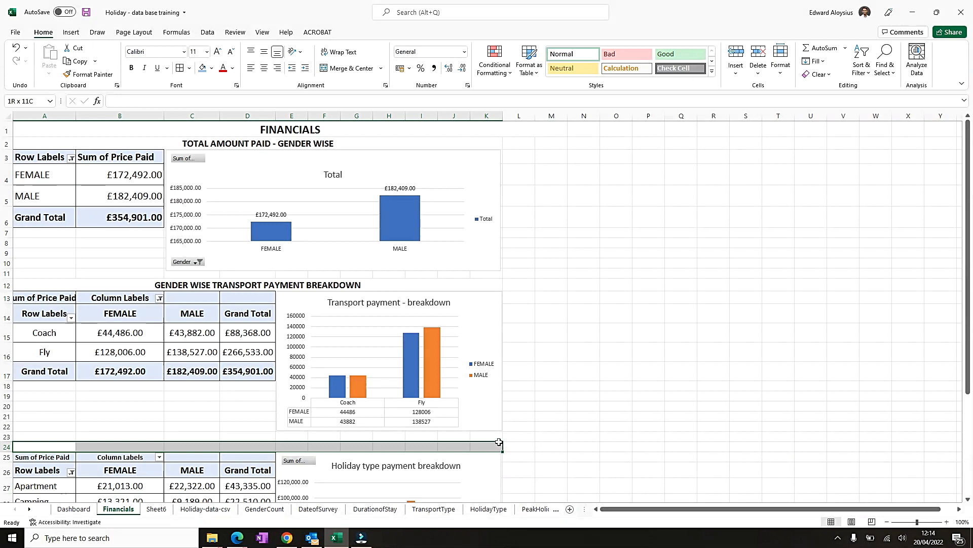
click(341, 69)
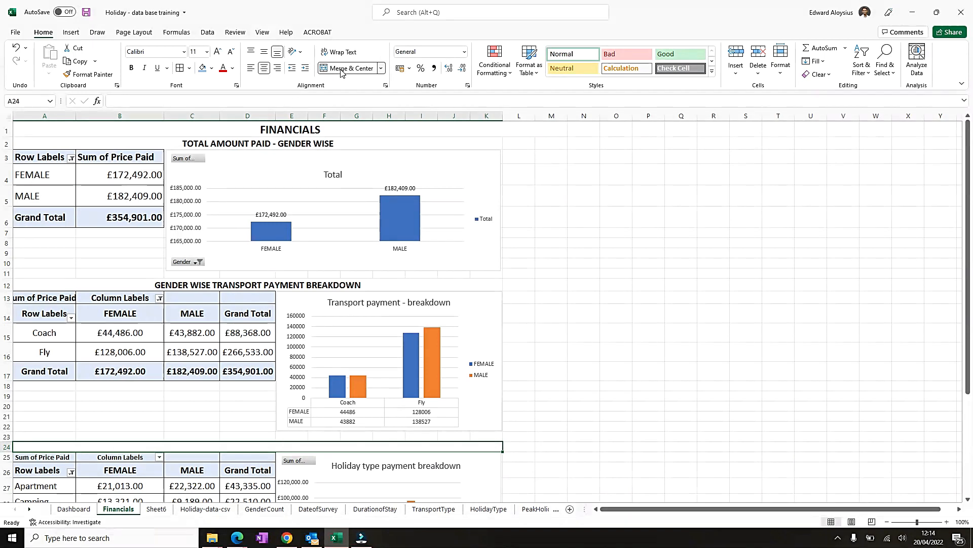
- Enter the heading Gender Wise Holiday Type Payment Breakdown in the merged cell
text(Holiday TYP)
key(BackSpace)
key(BackSpace)
text(ypoe)
key(BackSpace)
text(poe)
key(BackSpace)
key(BackSpace)
text(e Payment Bfea)
key(BackSpace)
key(BackSpace)
key(BackSpace)
text(reakdown)
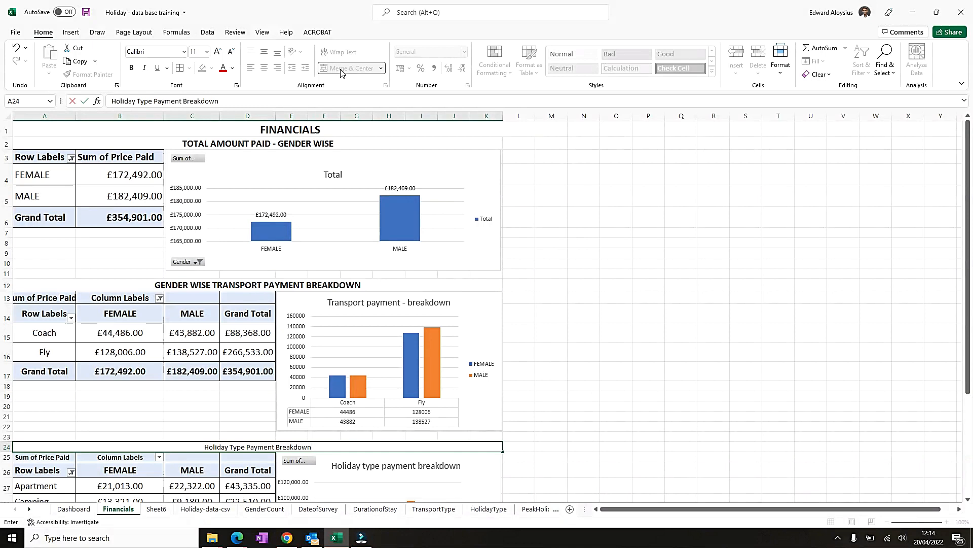
key(F2)
key(Home)
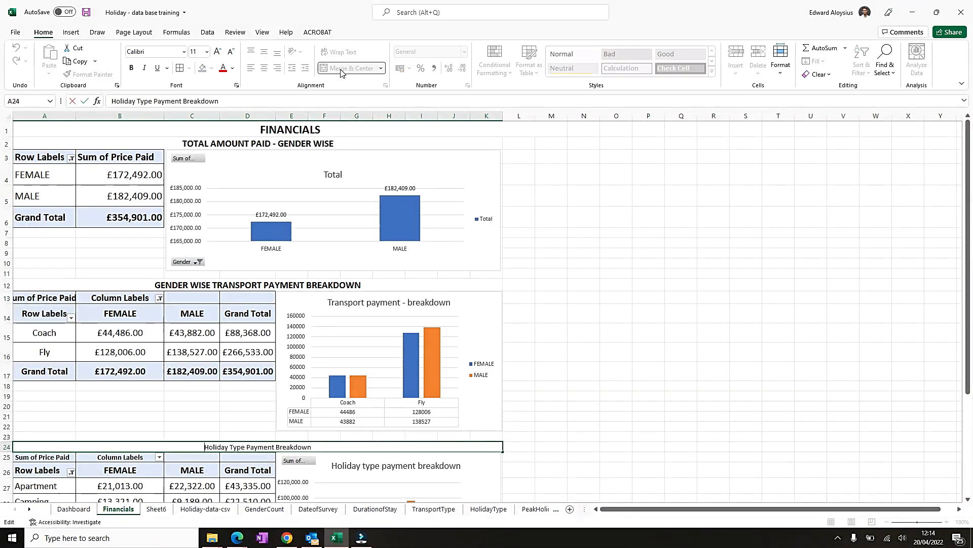
text(Gender Wi)
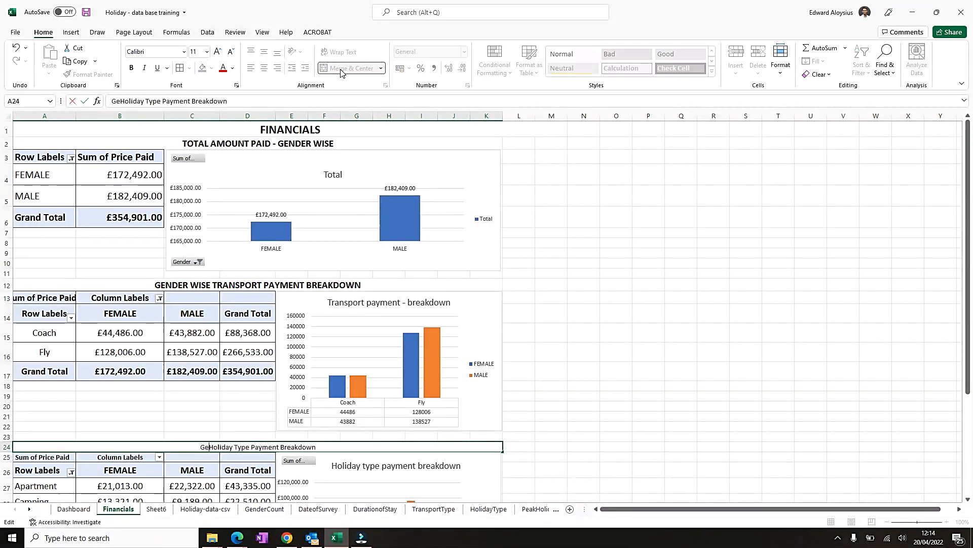
text(se)
key(Return)
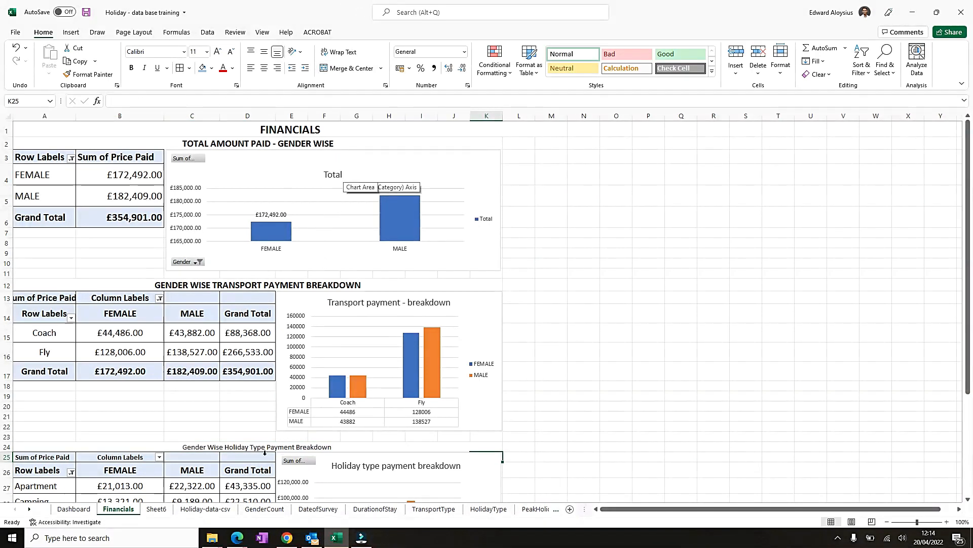
- Set the merged heading's font size to 14 and make it bold
click(263, 439)
click(254, 447)
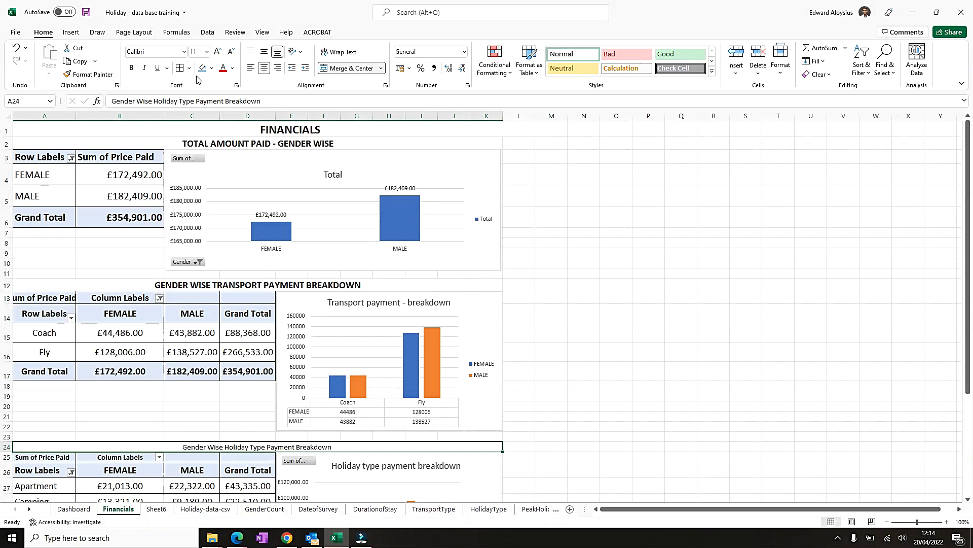
click(218, 53)
click(218, 52)
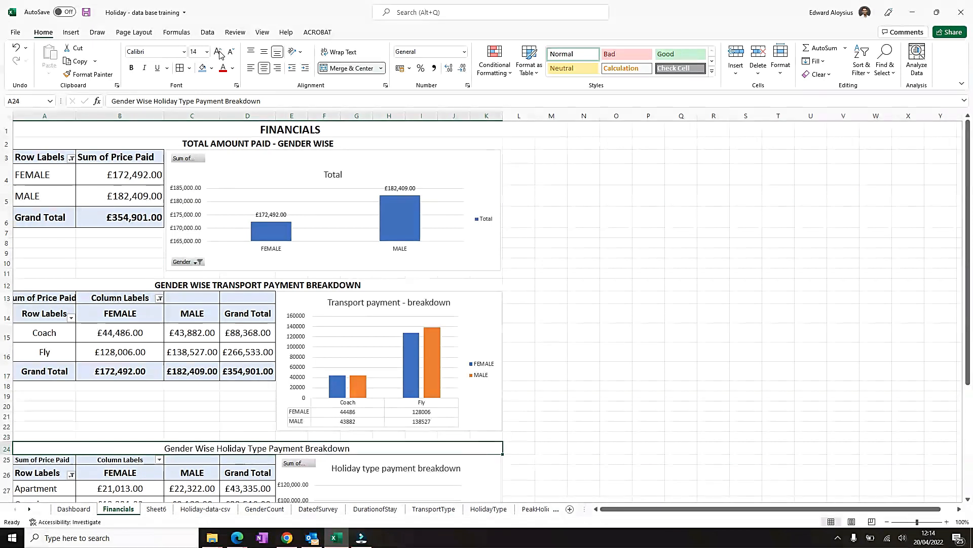
key(ctrl+b)
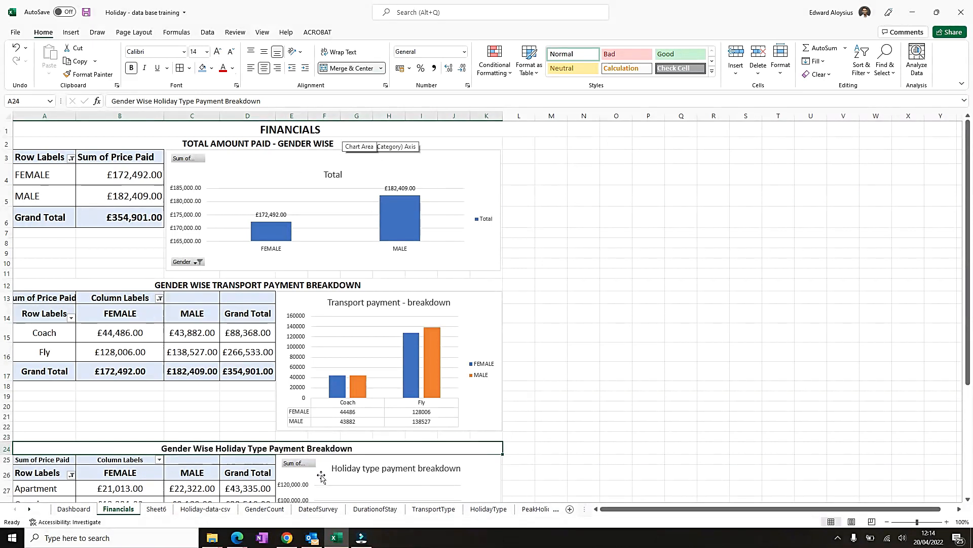
- Retype the heading in capitals as GENDER WISE HOLIDAY TYPE PAYMENT BREAKDOWN to match the transport heading
click(251, 285)
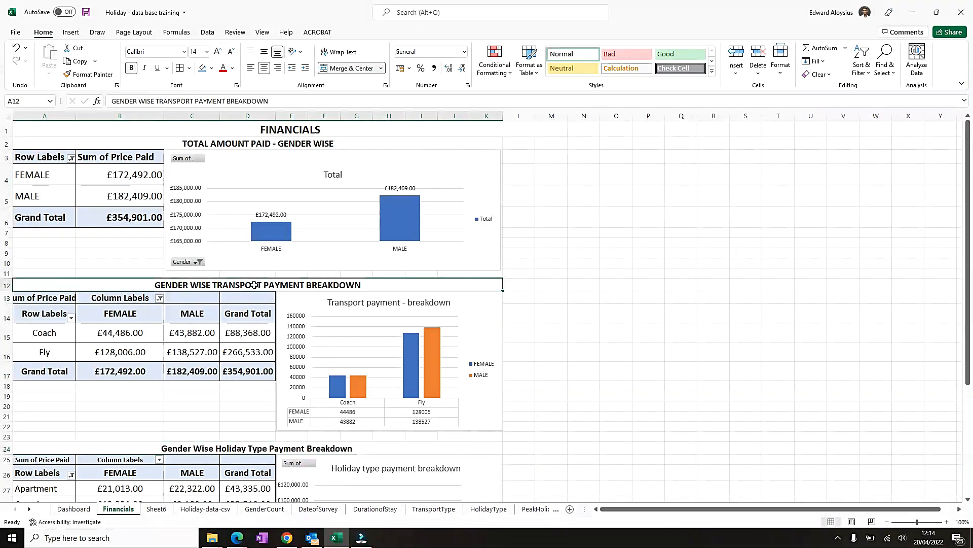
click(231, 448)
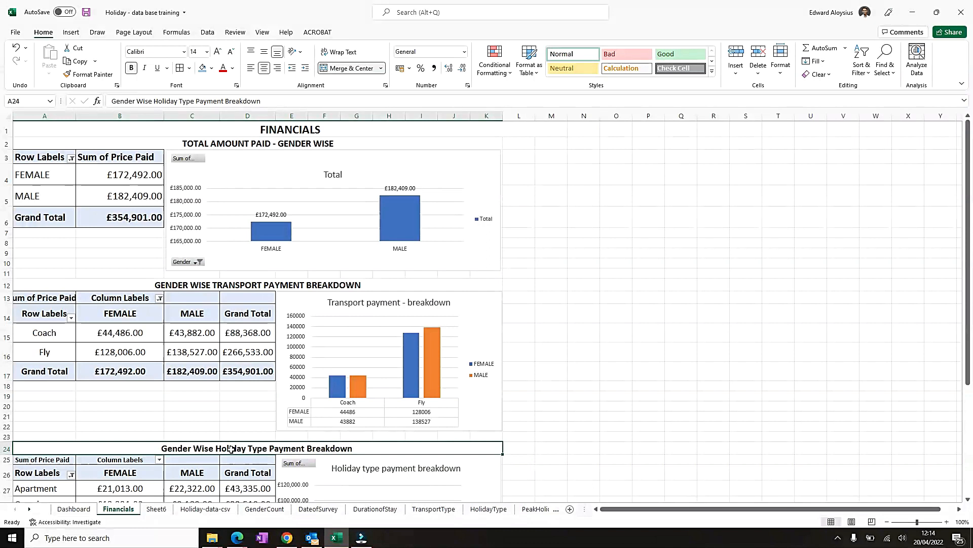
text(E)
text(GEN)
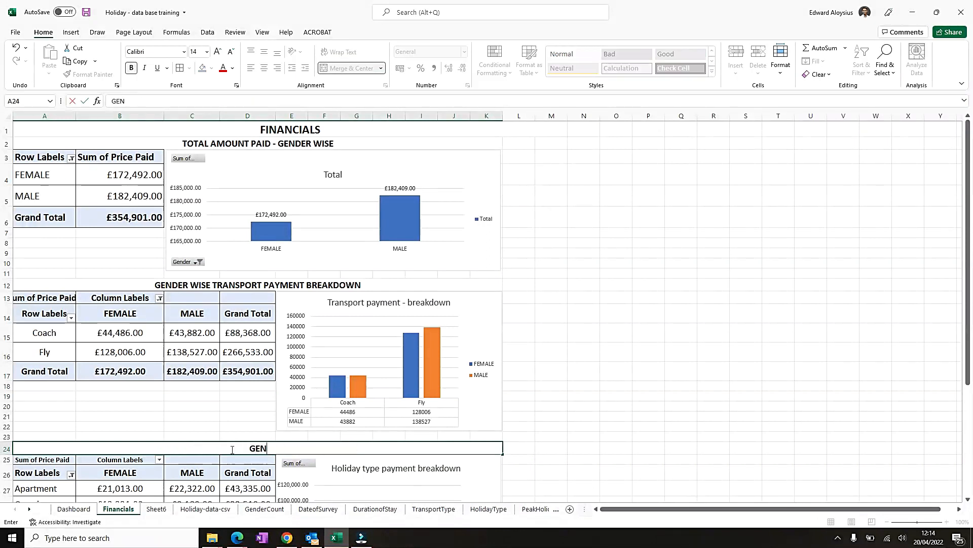
text(DEER WISE HOLIDAY TYPE PAYMEBT)
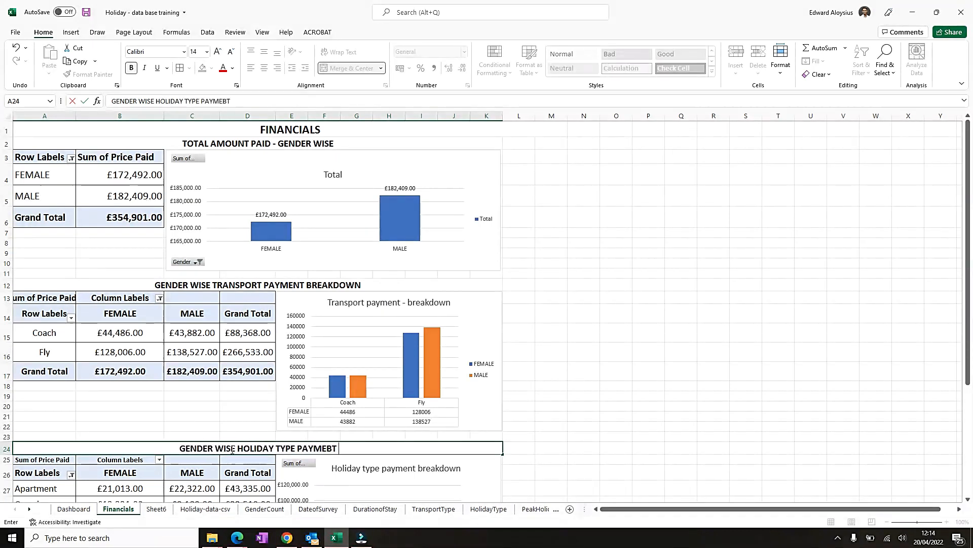
key(BackSpace)
key(BackSpace)
key(BackSpace)
text(NT B)
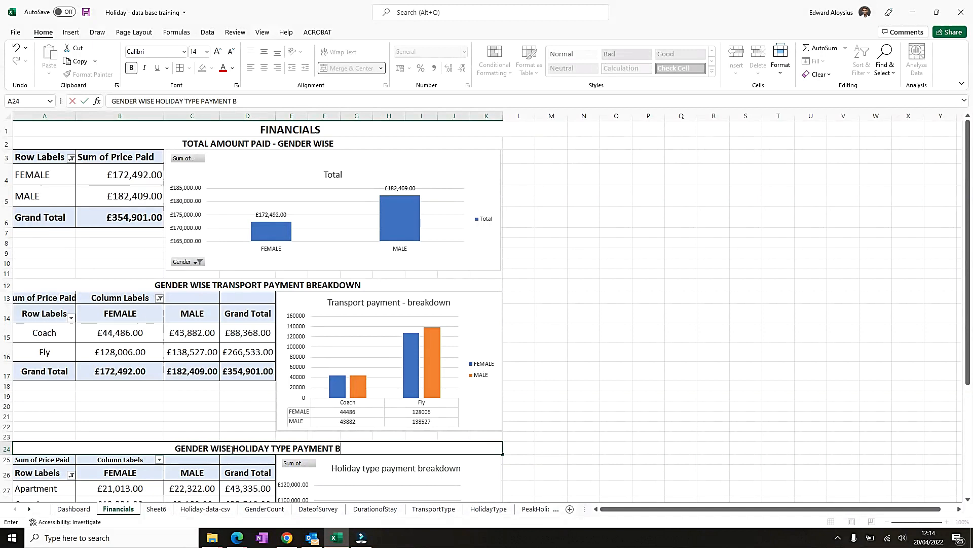
text(REAKDOWN)
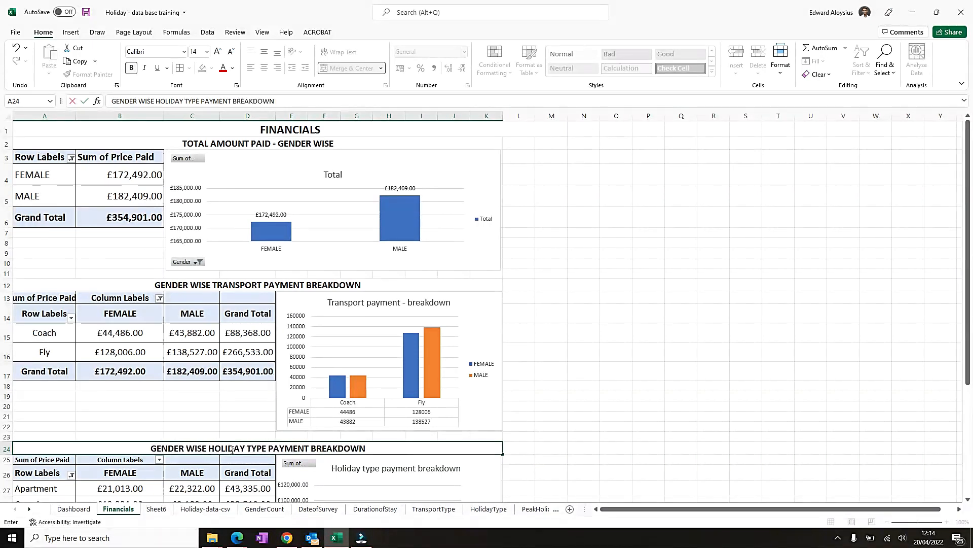
key(Return)
click(293, 278)
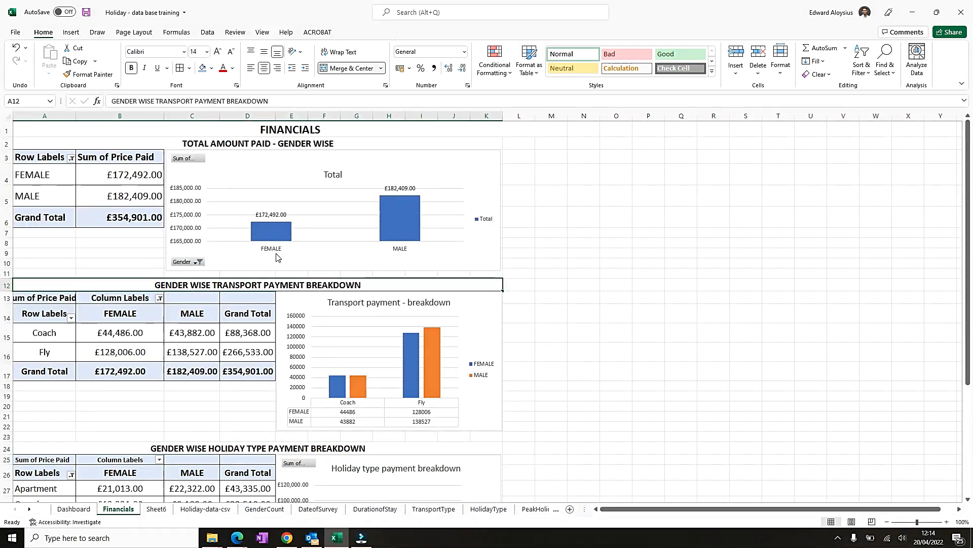
- Rename the sheet's second heading to GENDER WISE TOTAL AMOUNT PAID
click(331, 143)
double_click(331, 143)
key(ctrl+Left)
key(shift+End)
key(ctrl+c)
key(BackSpace)
key(BackSpace)
key(BackSpace)
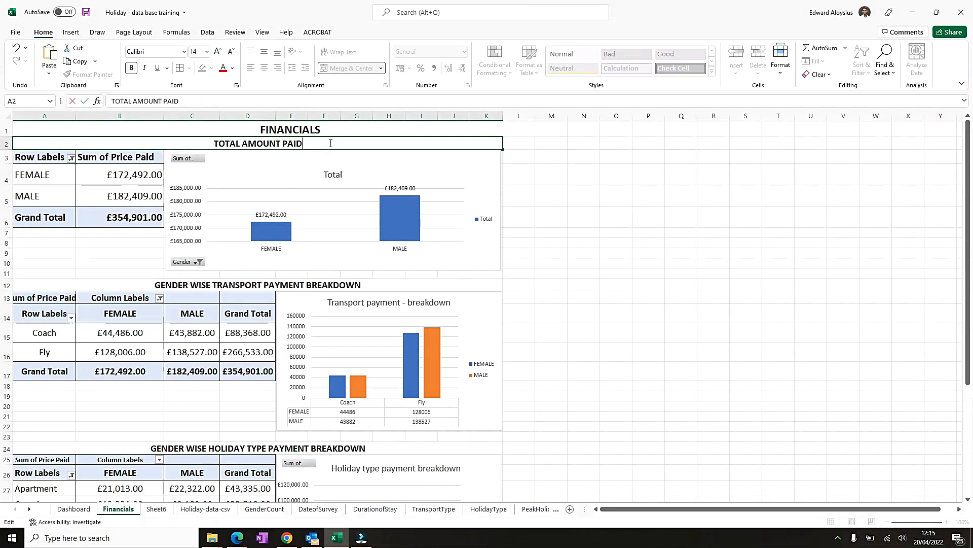
key(ctrl+v)
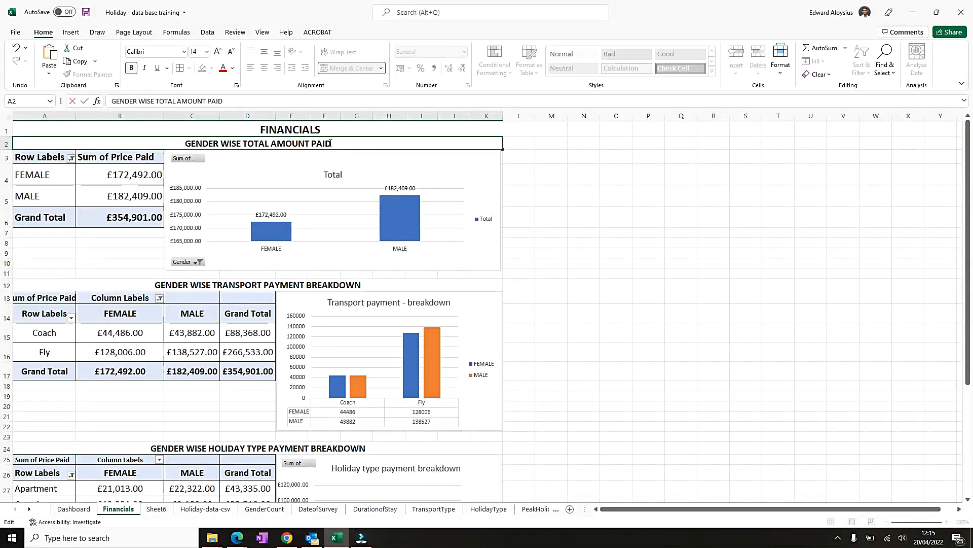
key(ctrl+Return)
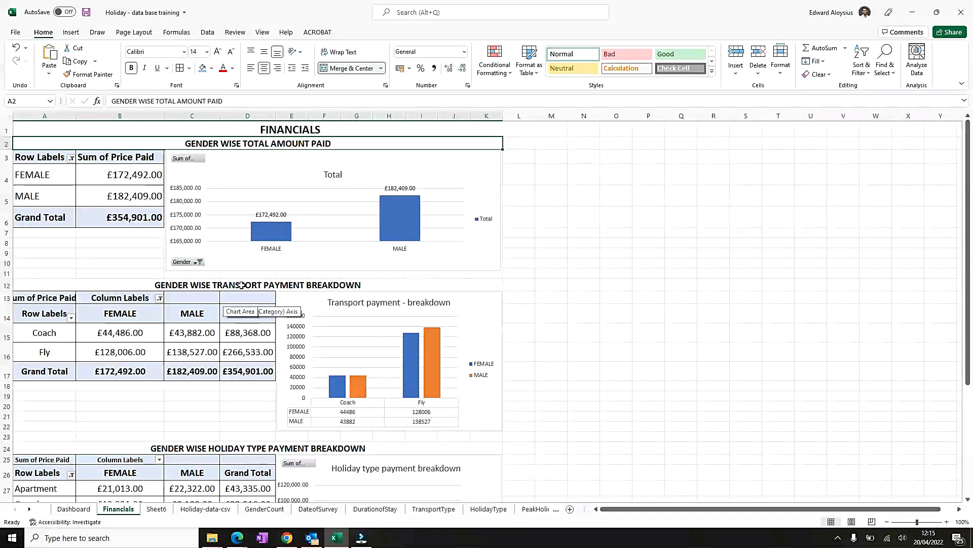
- Fill the three section headings in rows 2, 12 and 24 with a light gold colour
ctrl+click(241, 285)
ctrl+click(189, 447)
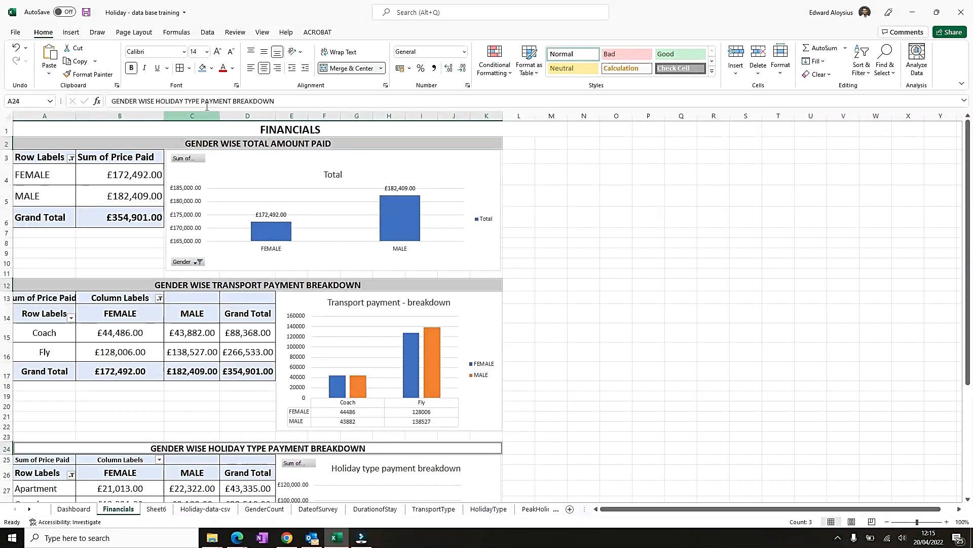
click(212, 69)
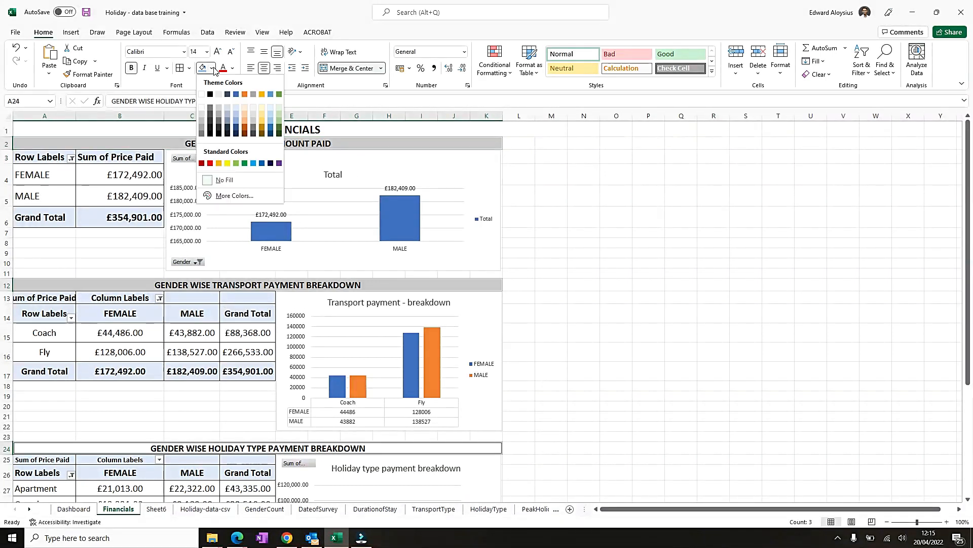
click(263, 118)
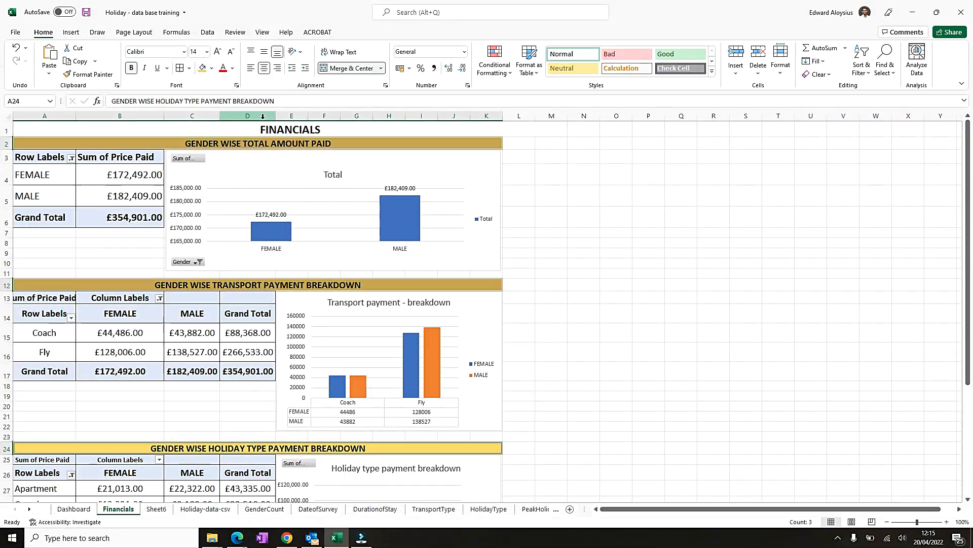
- Fill the FINANCIALS title in row 1 with green
click(259, 130)
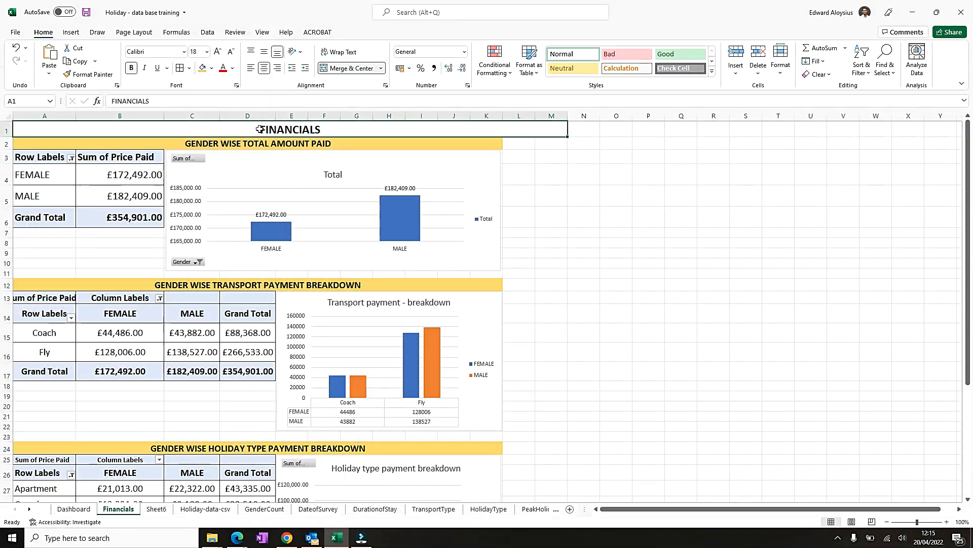
click(213, 68)
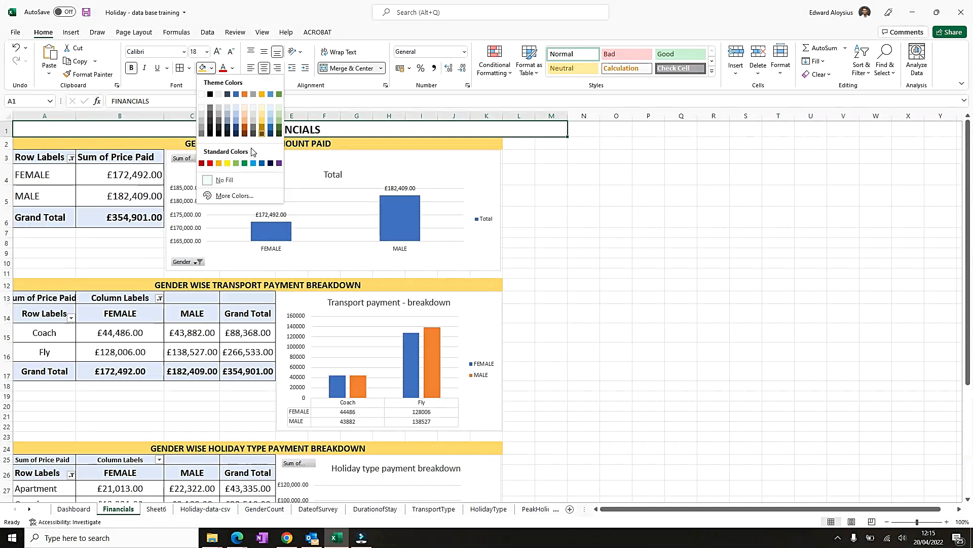
click(236, 162)
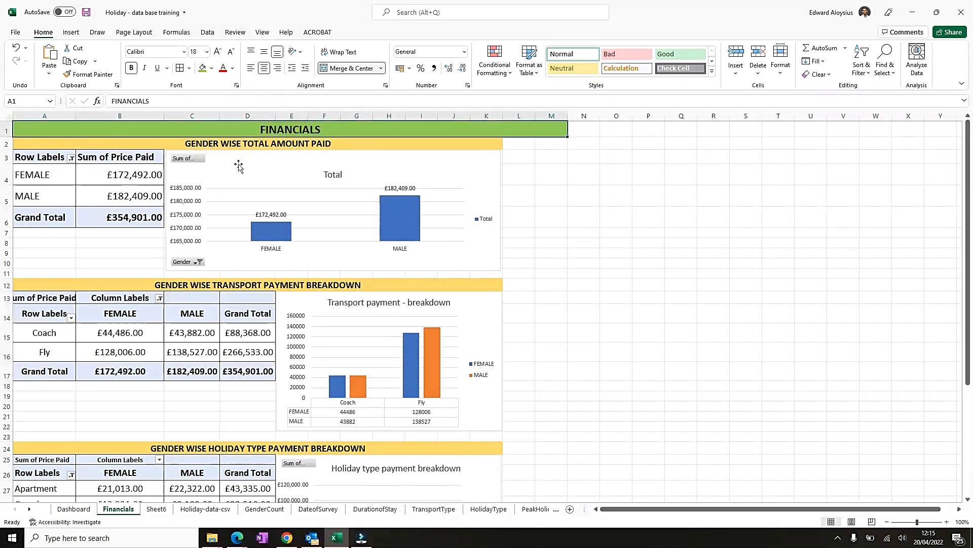
- Save the workbook
click(565, 174)
click(498, 196)
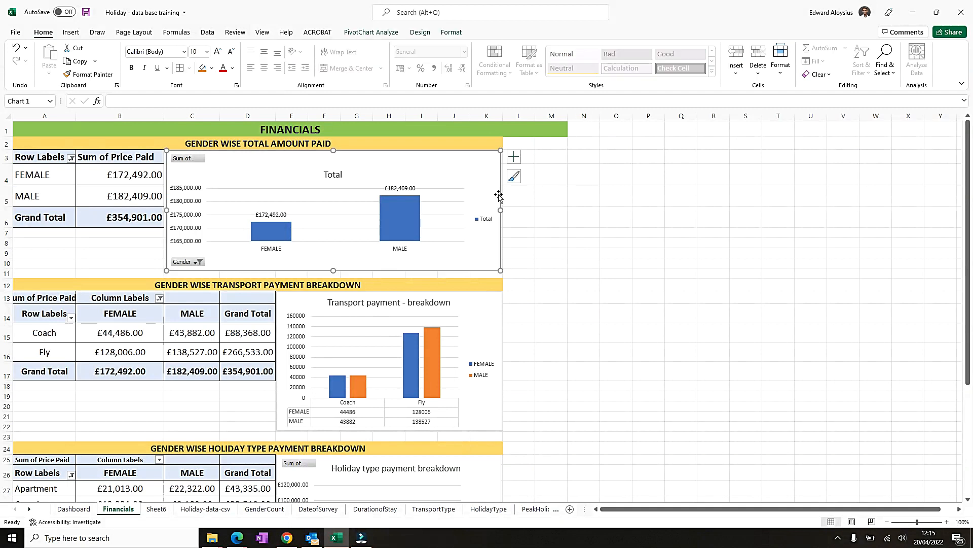
scroll(578, 357, down, 5)
scroll(589, 348, up, 5)
key(ctrl+s)
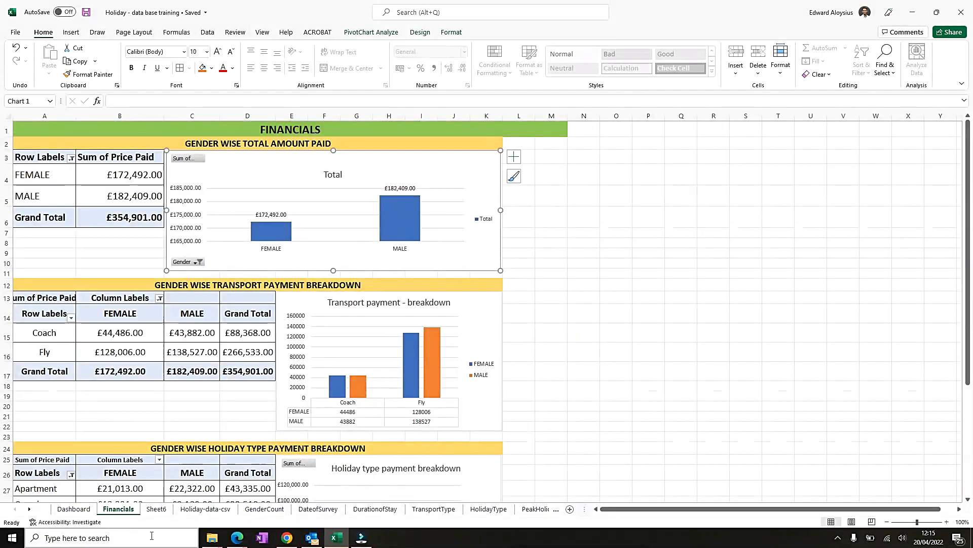
- Delete the Sheet6 worksheet
click(156, 509)
right_click(156, 509)
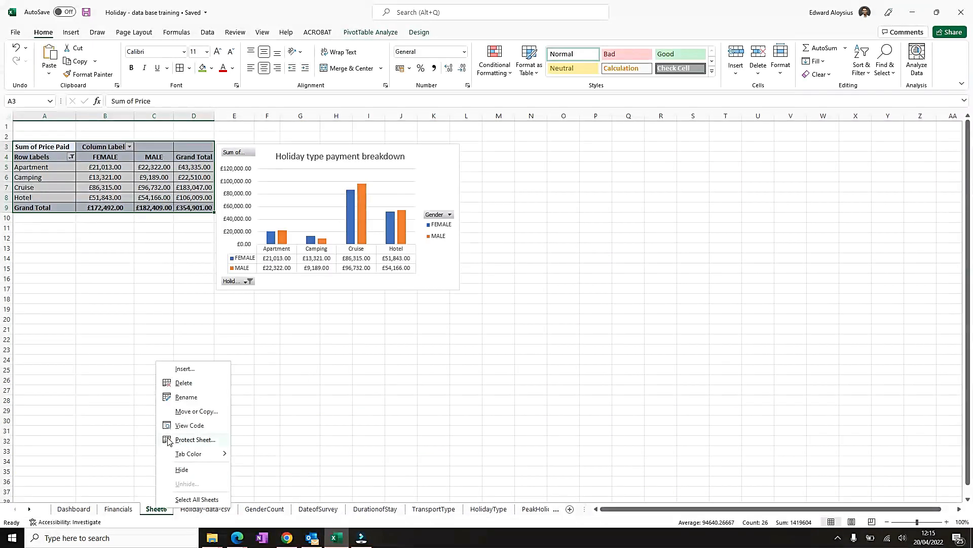
click(183, 383)
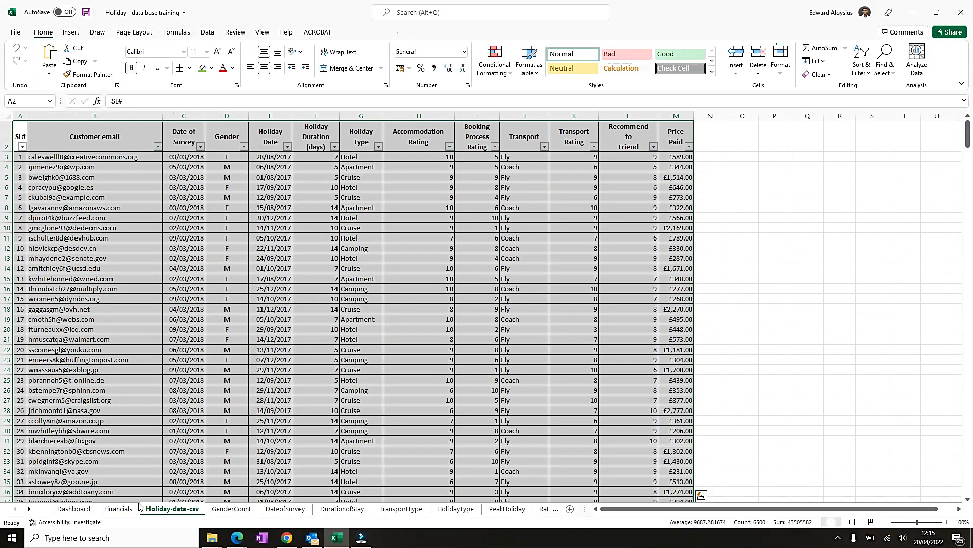
- Copy the gender wise total amount chart from Financials and paste it under the Dashboard's FINANCIALS heading
click(118, 509)
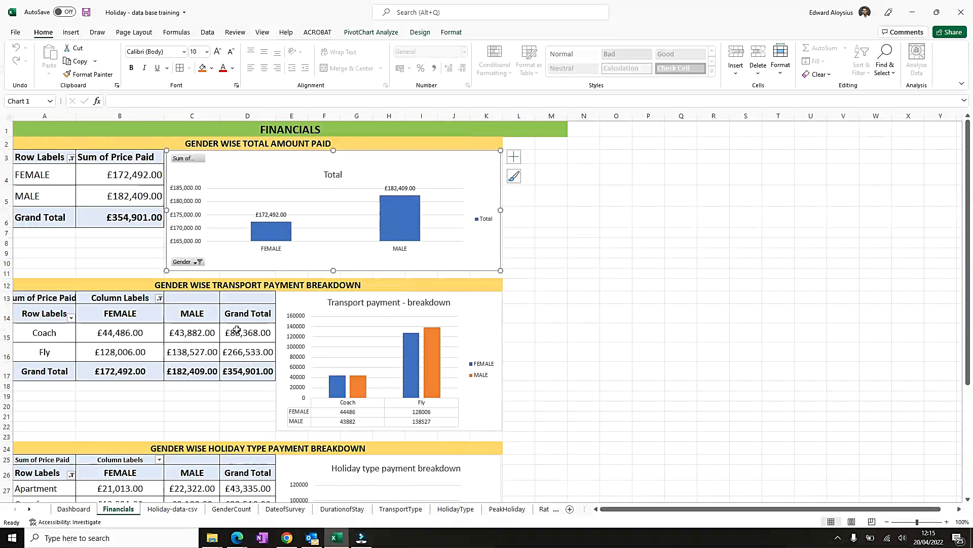
right_click(440, 162)
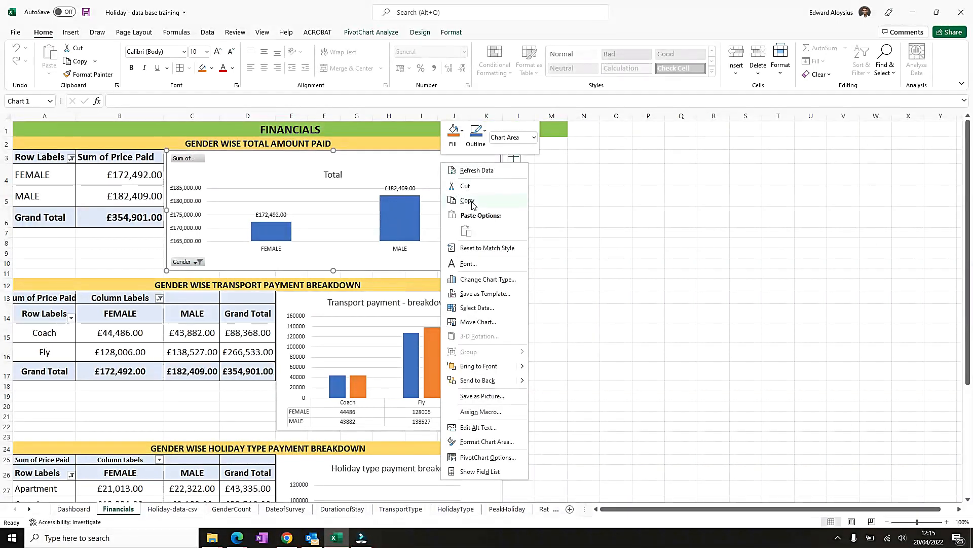
key(Escape)
click(75, 509)
click(450, 238)
right_click(450, 238)
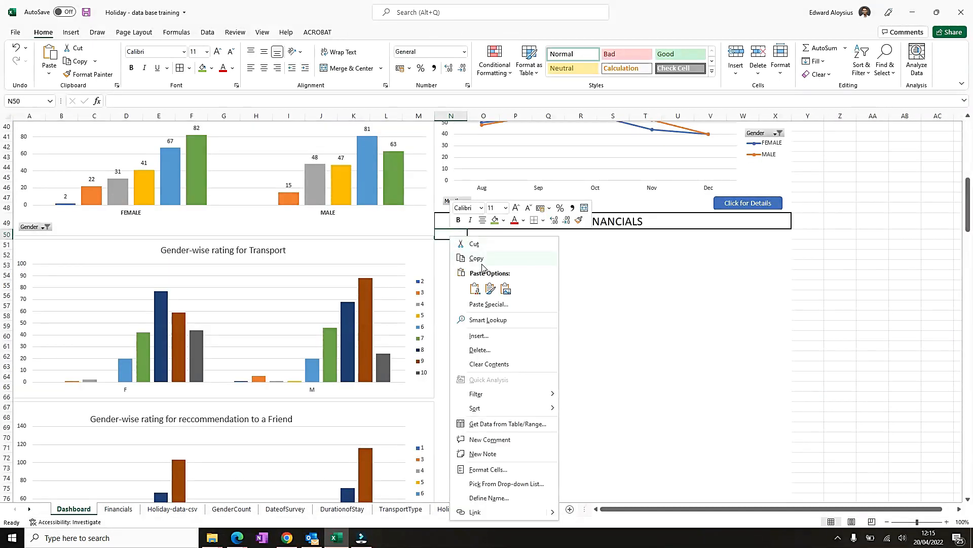
click(476, 290)
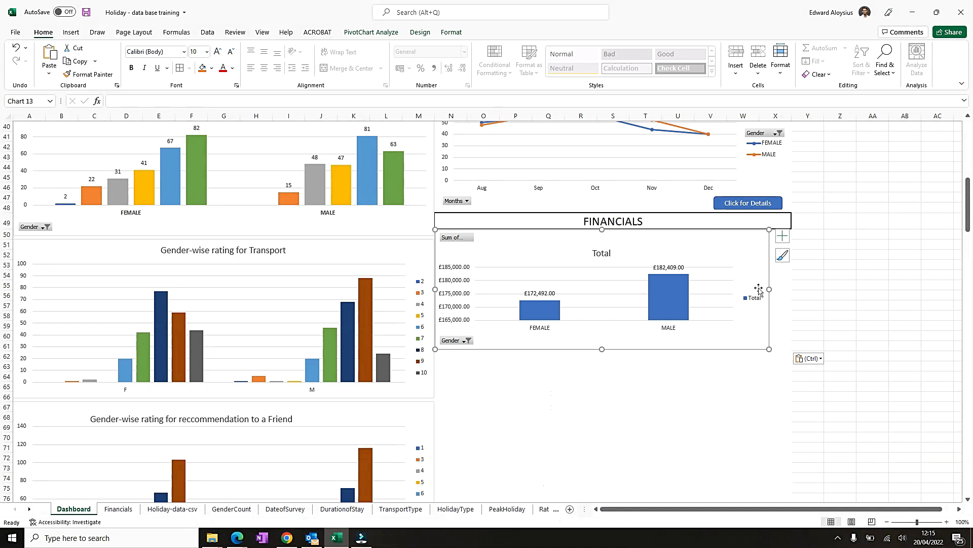
- Narrow the pasted total chart to about half its width and replace its data labels with a data table
drag(770, 288, 576, 289)
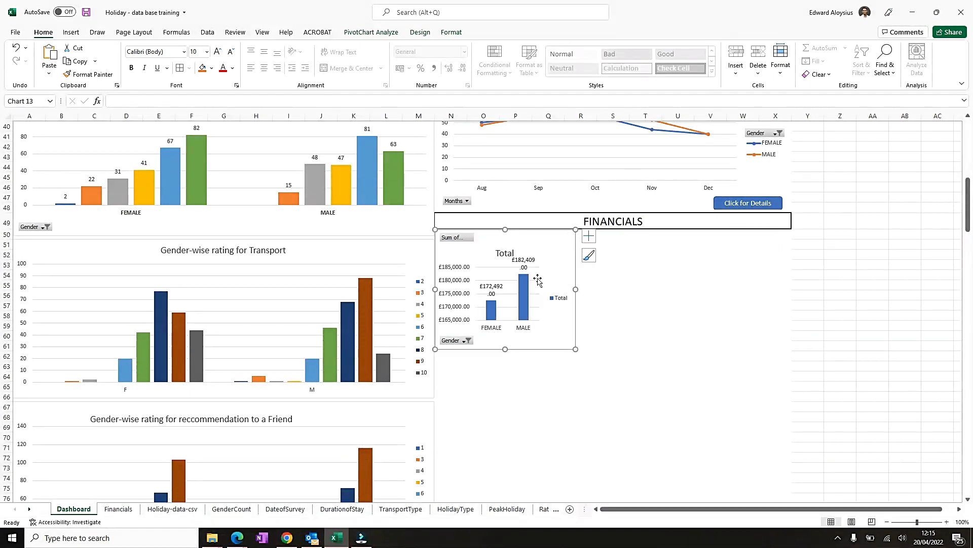
click(590, 239)
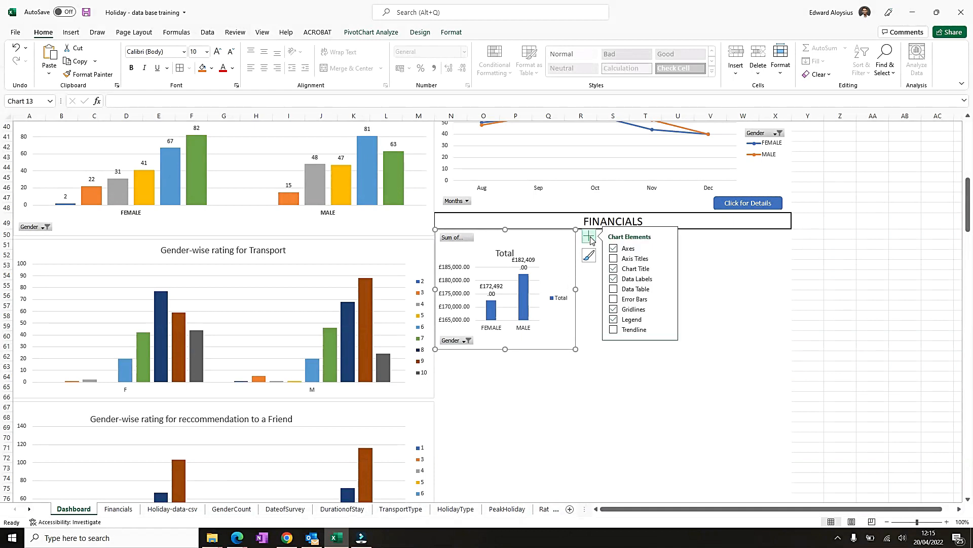
click(614, 279)
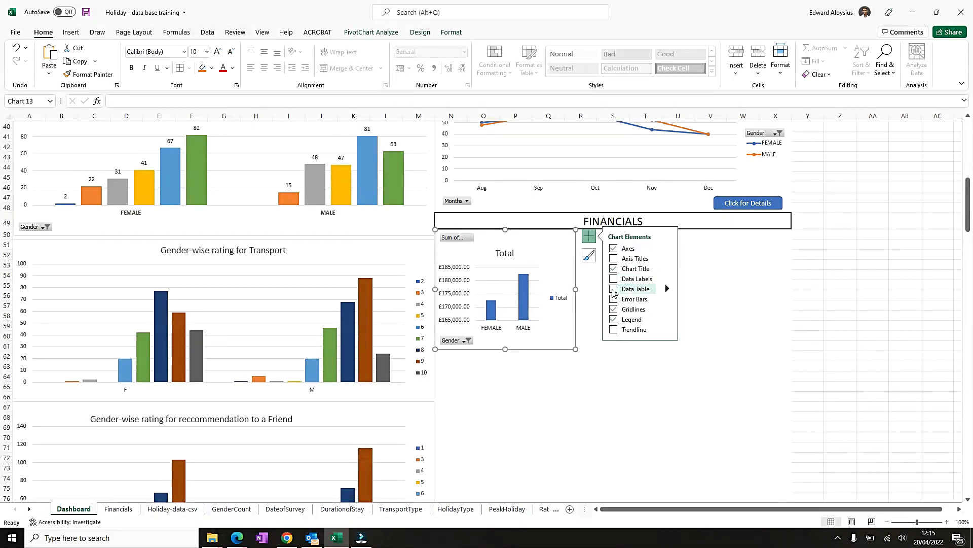
click(613, 289)
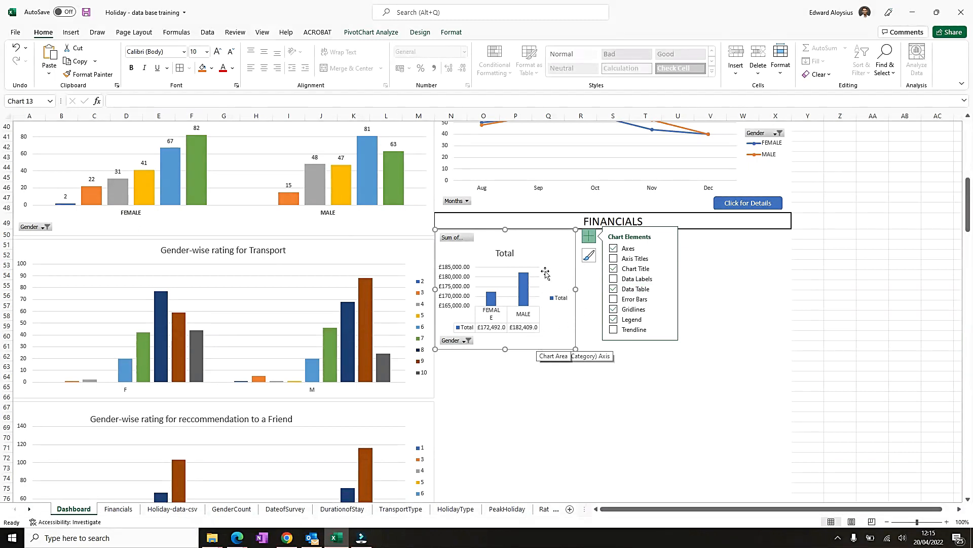
- Adjust the total chart's plot area and shorten the chart's height slightly
click(509, 269)
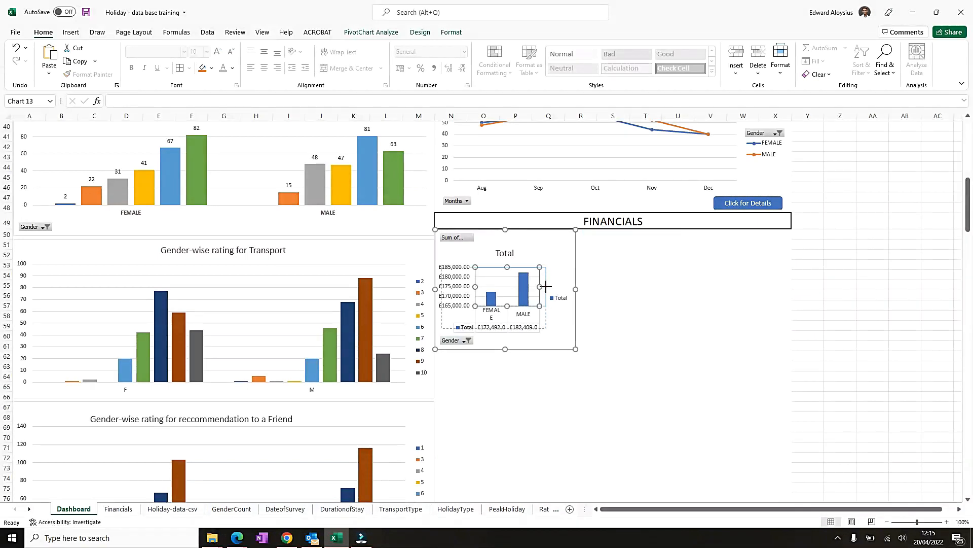
drag(545, 287, 546, 287)
click(573, 326)
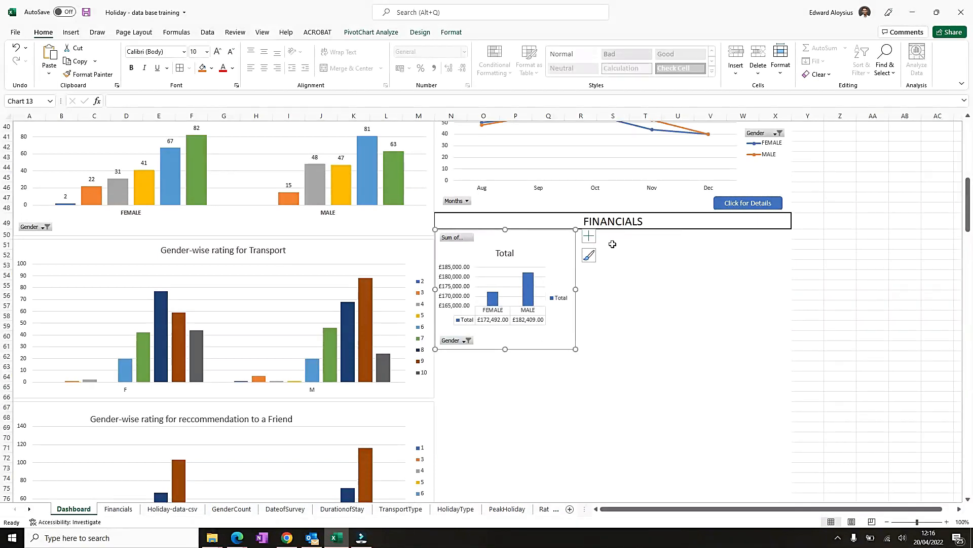
drag(506, 349, 507, 341)
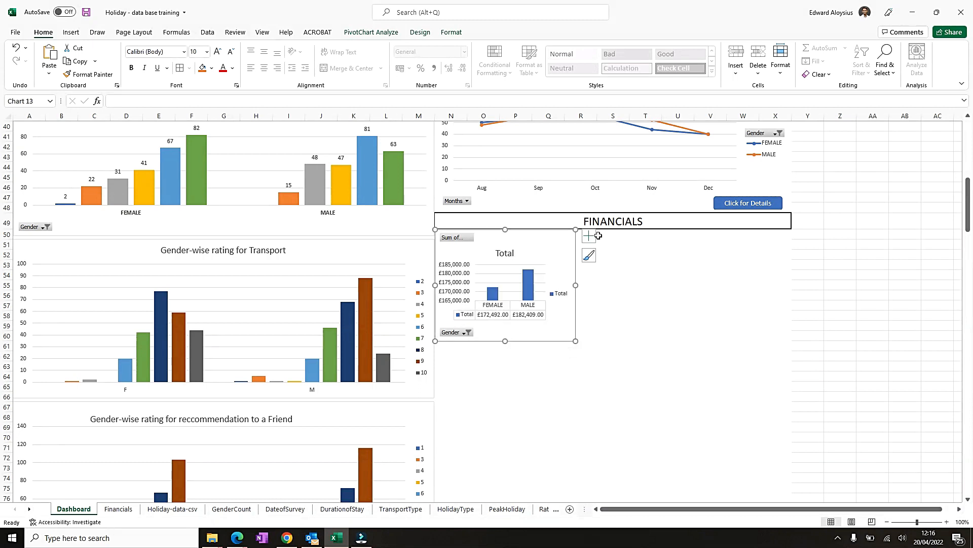
click(643, 282)
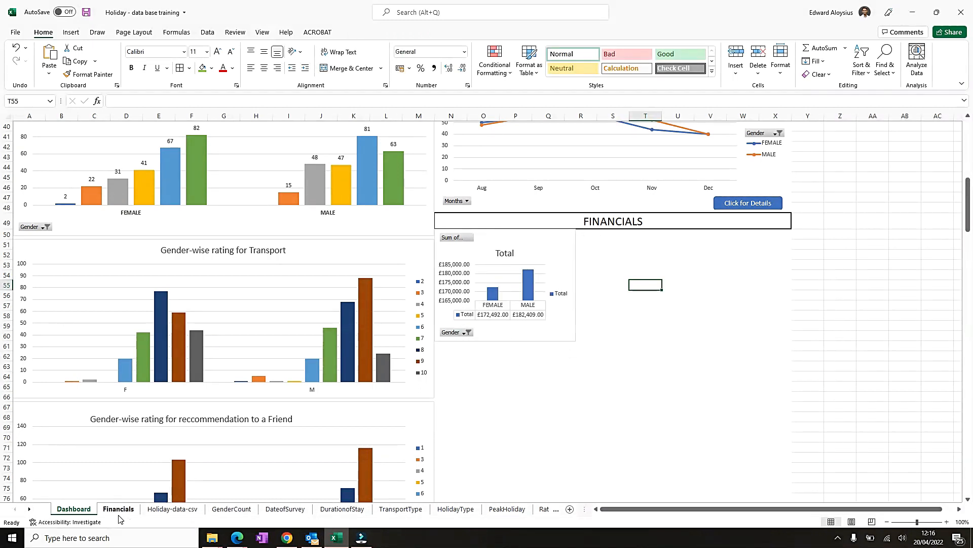
- Copy the transport payment breakdown chart from Financials and paste it beside the total chart on the Dashboard
click(118, 508)
right_click(485, 303)
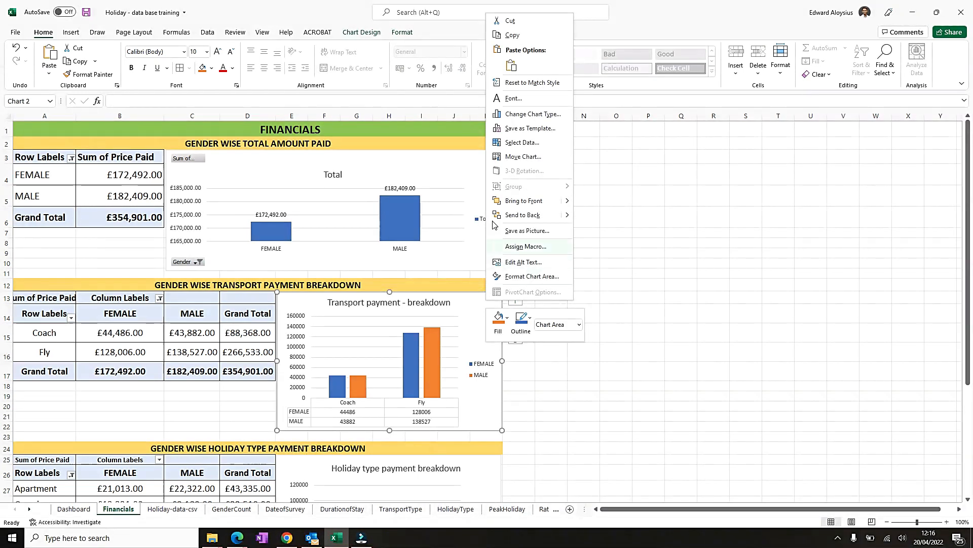
click(514, 35)
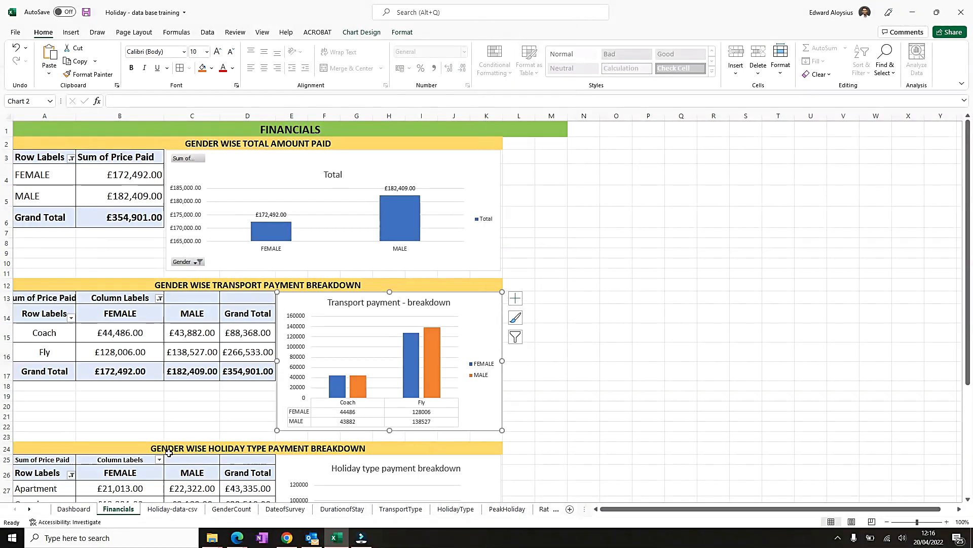
click(81, 509)
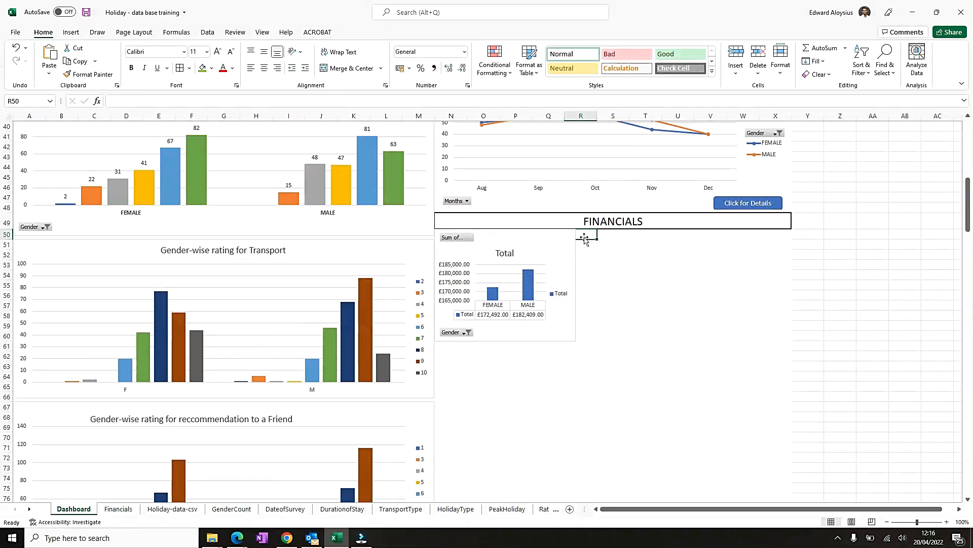
click(546, 238)
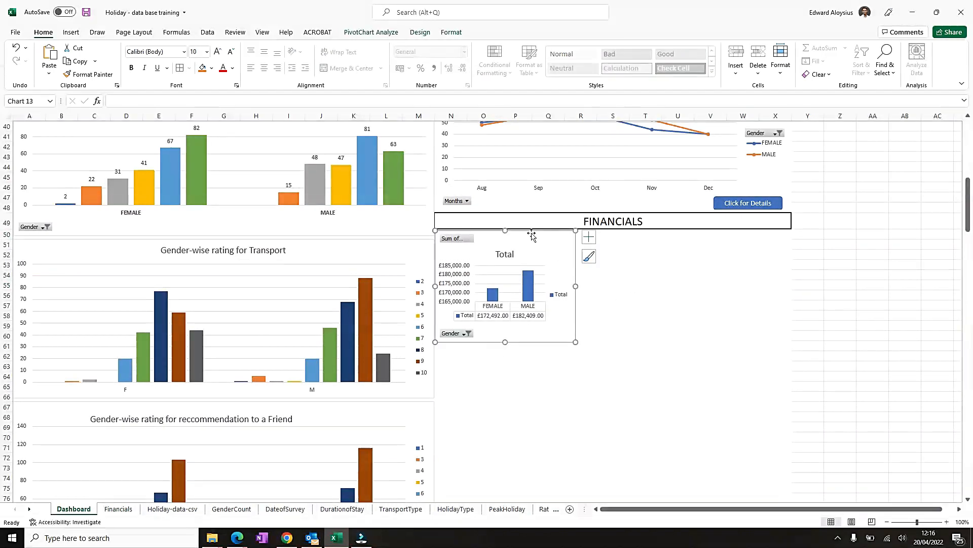
click(594, 236)
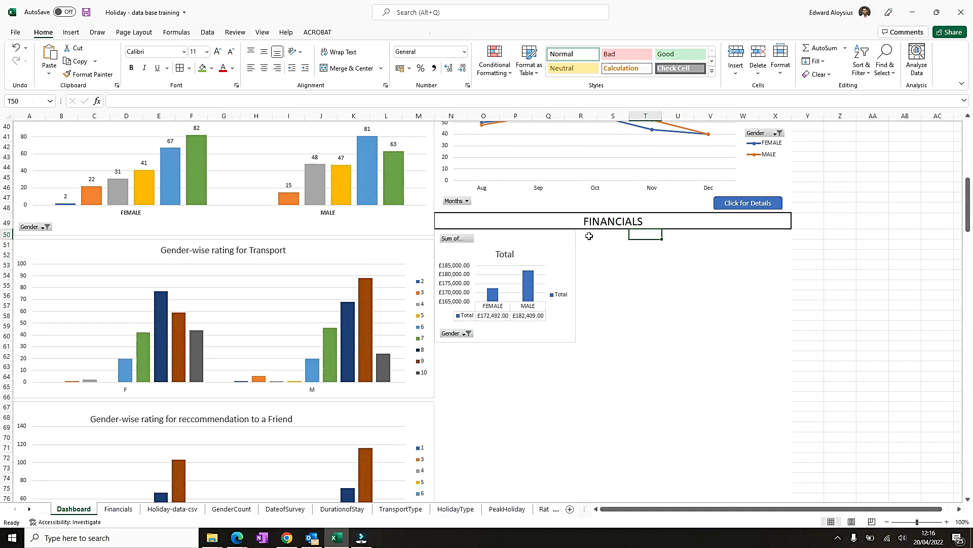
key(ctrl+v)
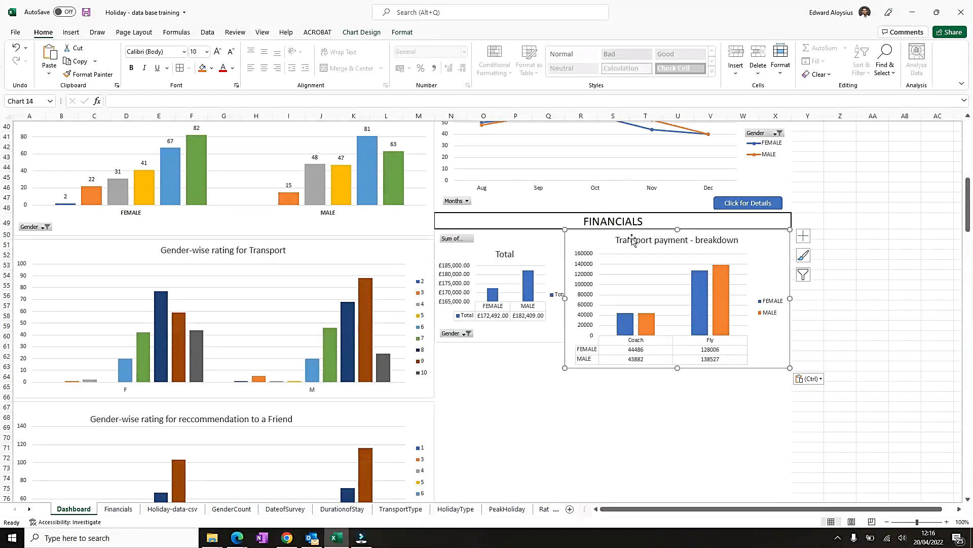
drag(613, 237, 624, 236)
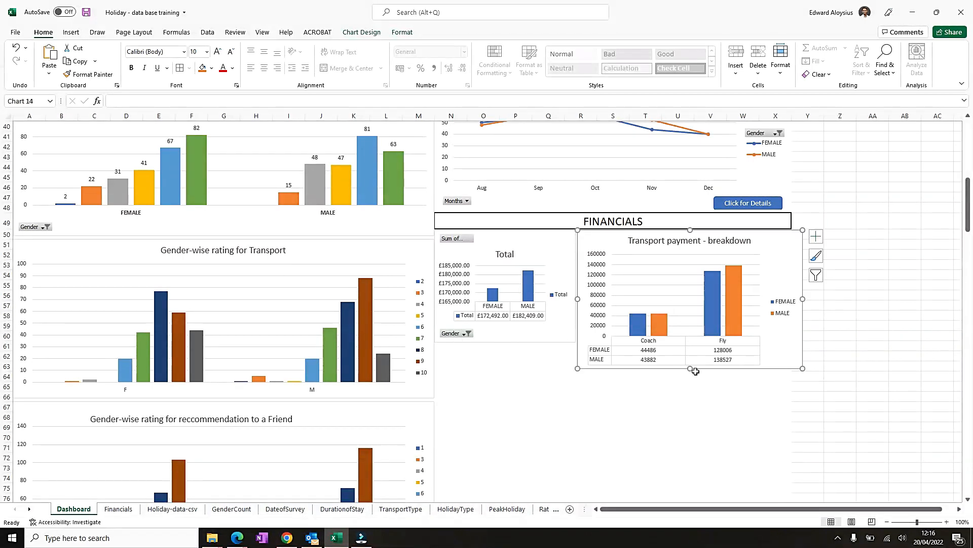
- Increase the total chart's height to match the transport chart beside it
click(519, 345)
scroll(517, 383, down, 4)
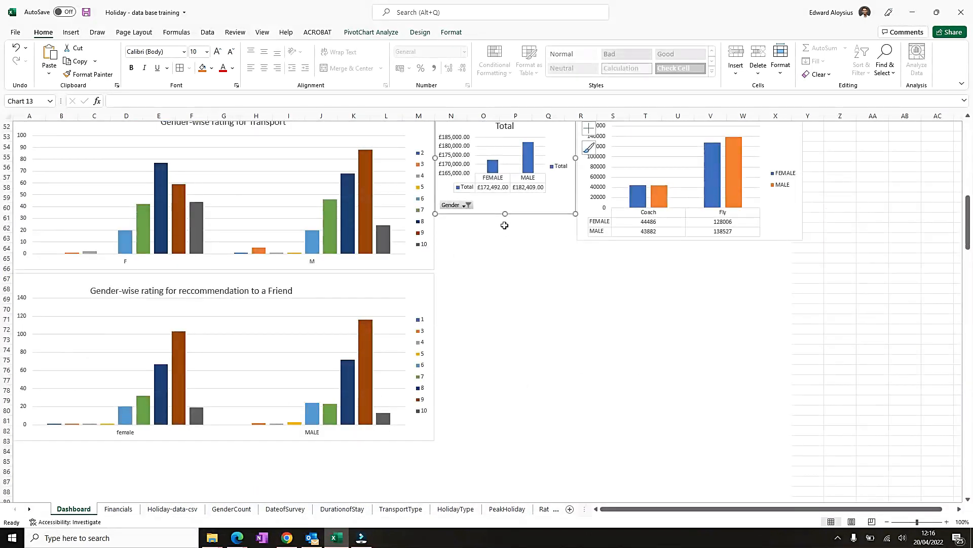
drag(505, 214, 505, 246)
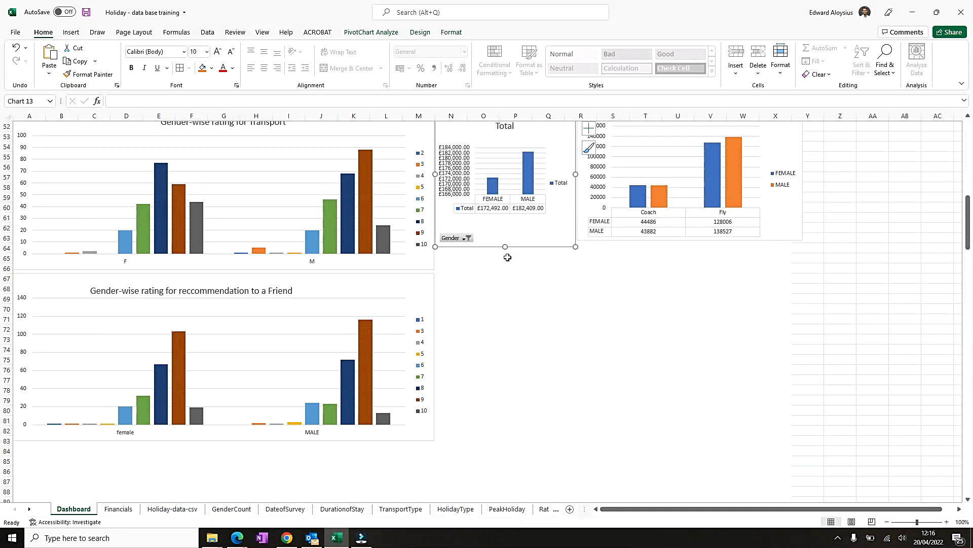
scroll(660, 259, up, 1)
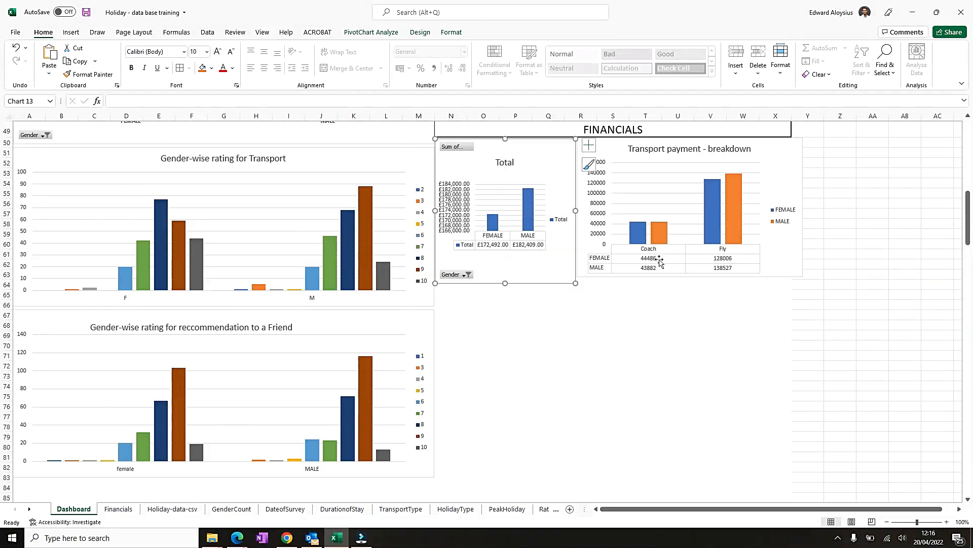
- Lengthen the transport payment breakdown chart slightly at its lower edge to line up with the total chart
click(794, 160)
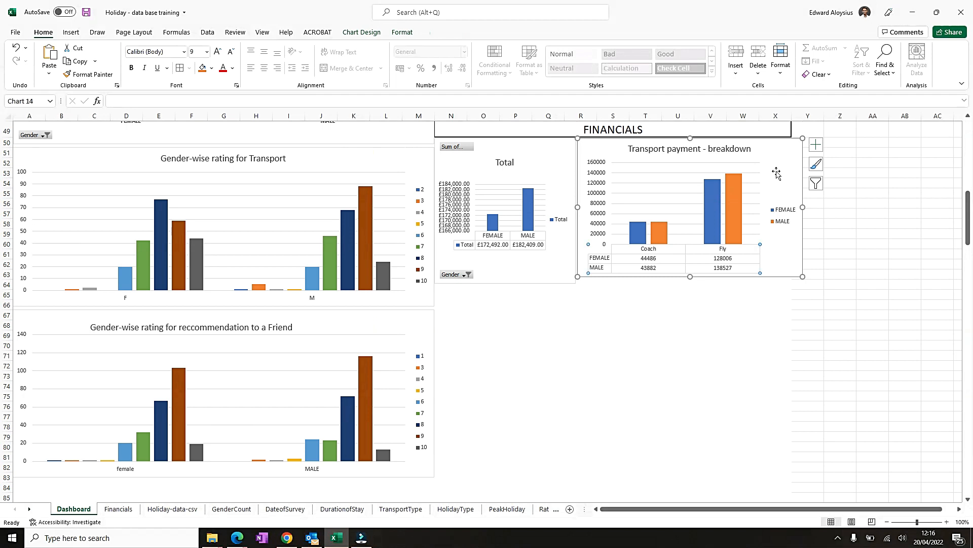
drag(689, 277, 689, 283)
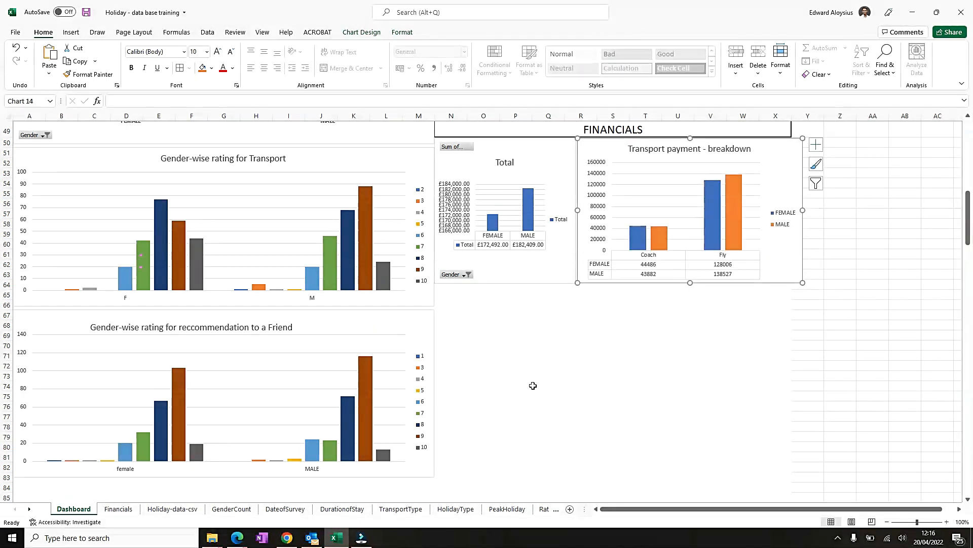
- Copy the holiday type payment breakdown chart from Financials and paste it on the Dashboard below the total chart
scroll(530, 386, down, 3)
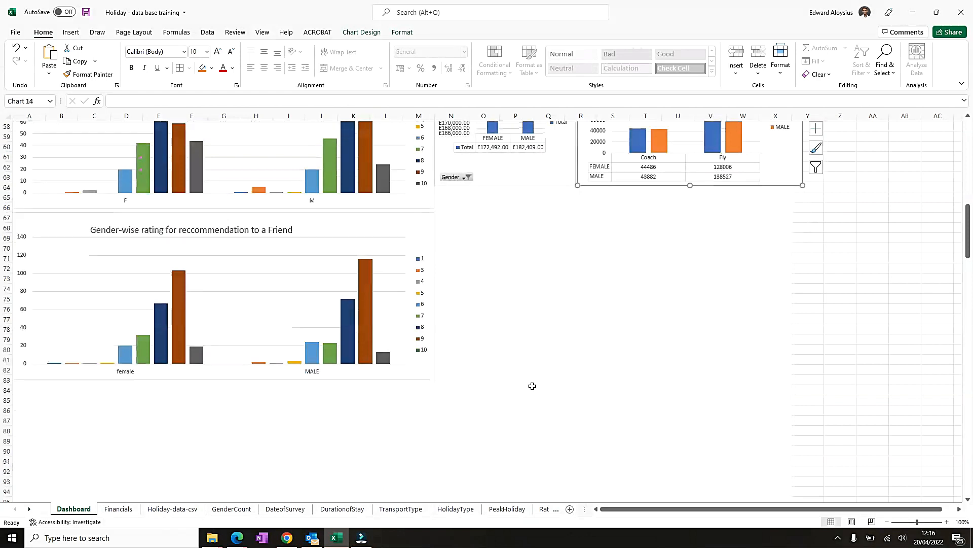
click(338, 228)
scroll(380, 450, down, 5)
scroll(248, 355, up, 12)
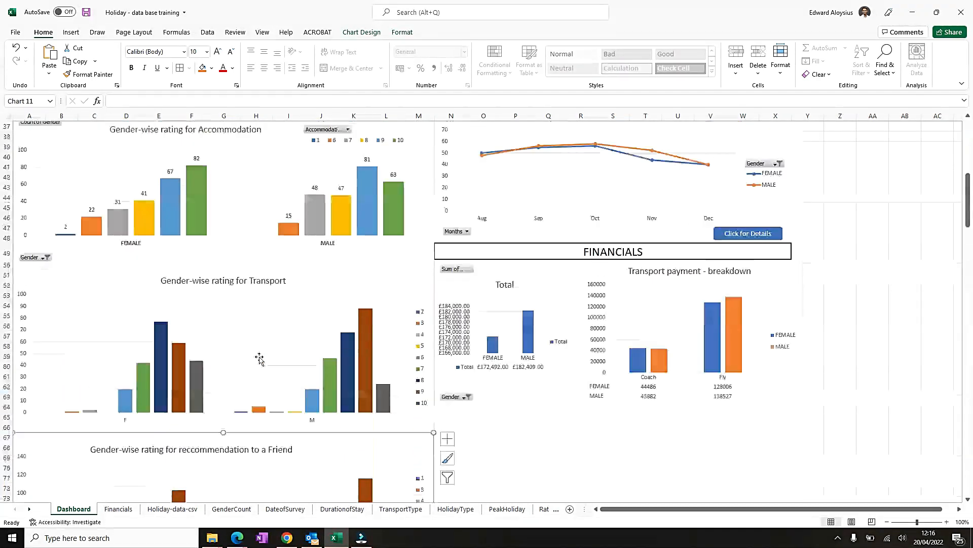
click(463, 415)
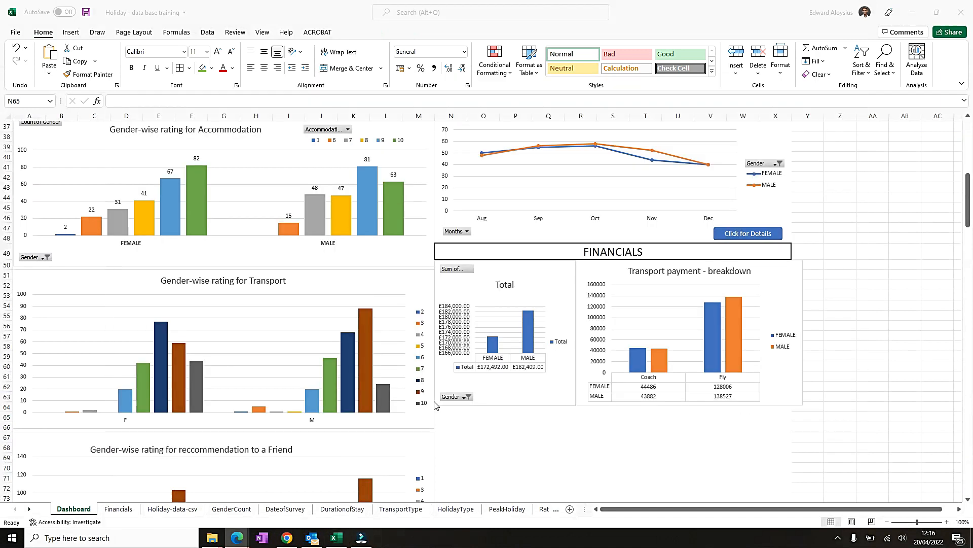
click(119, 510)
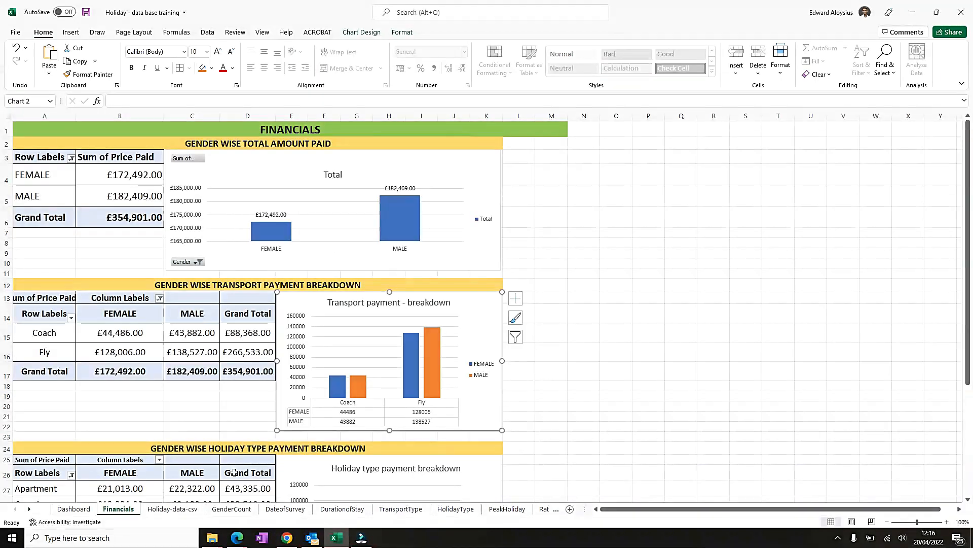
scroll(350, 396, down, 3)
click(487, 323)
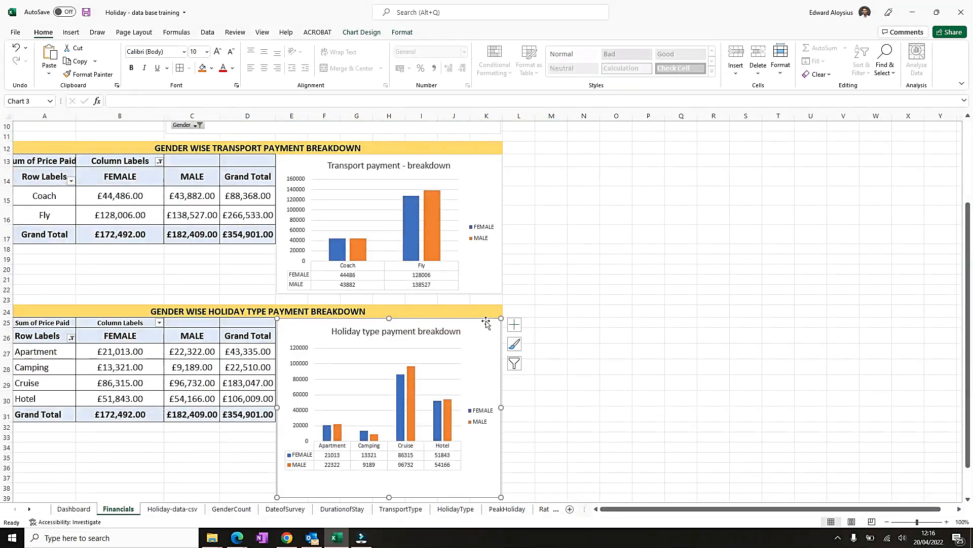
click(73, 510)
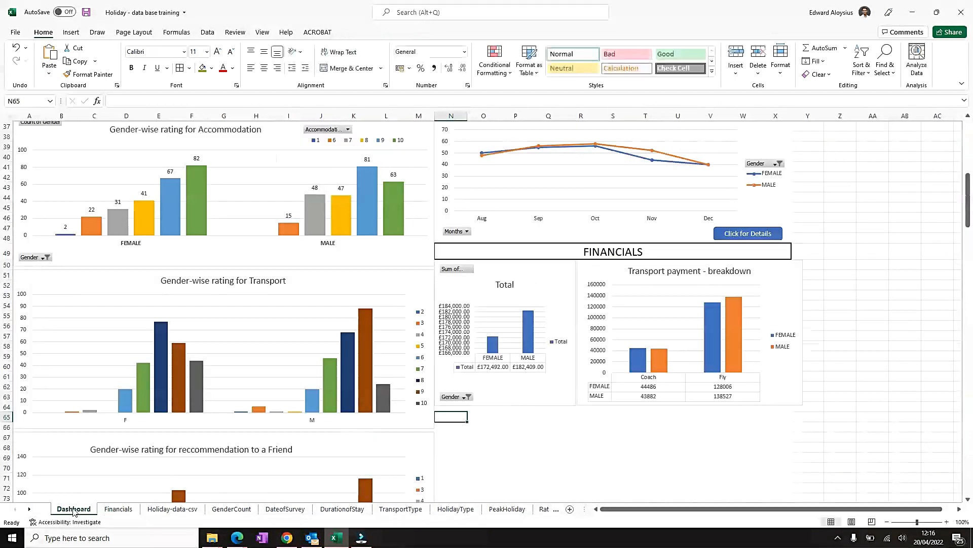
key(ctrl+v)
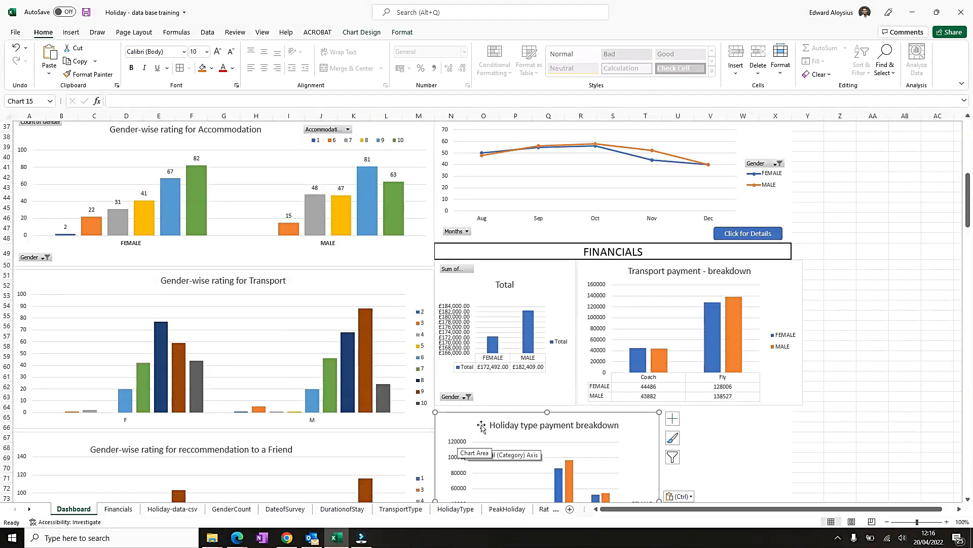
drag(493, 415, 494, 415)
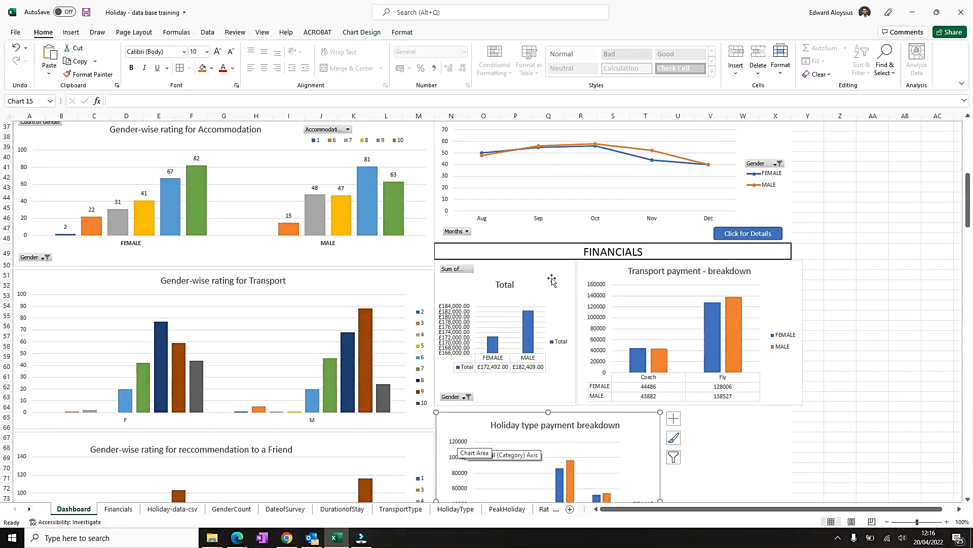
- Narrow the transport payment breakdown chart so its right edge lines up with the FINANCIALS heading
click(564, 267)
drag(565, 267, 566, 267)
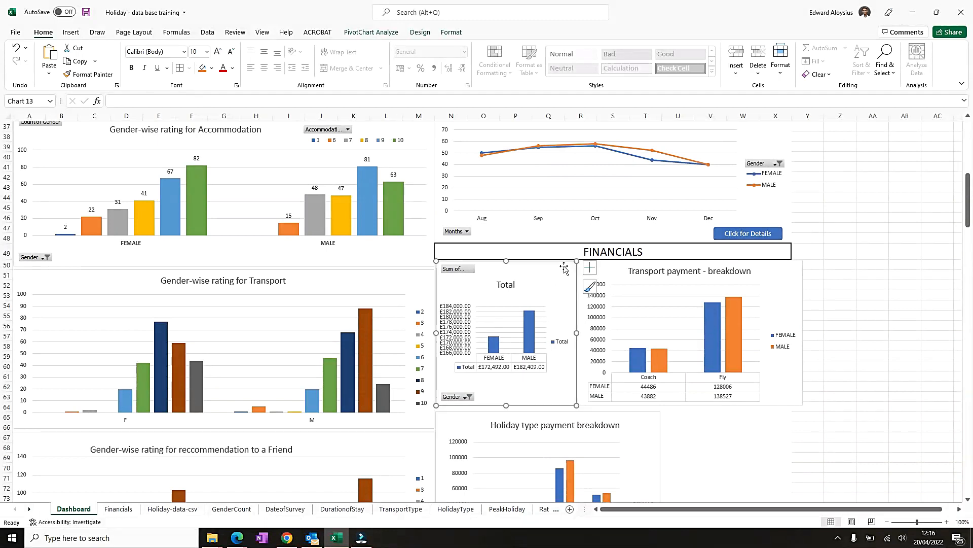
click(783, 272)
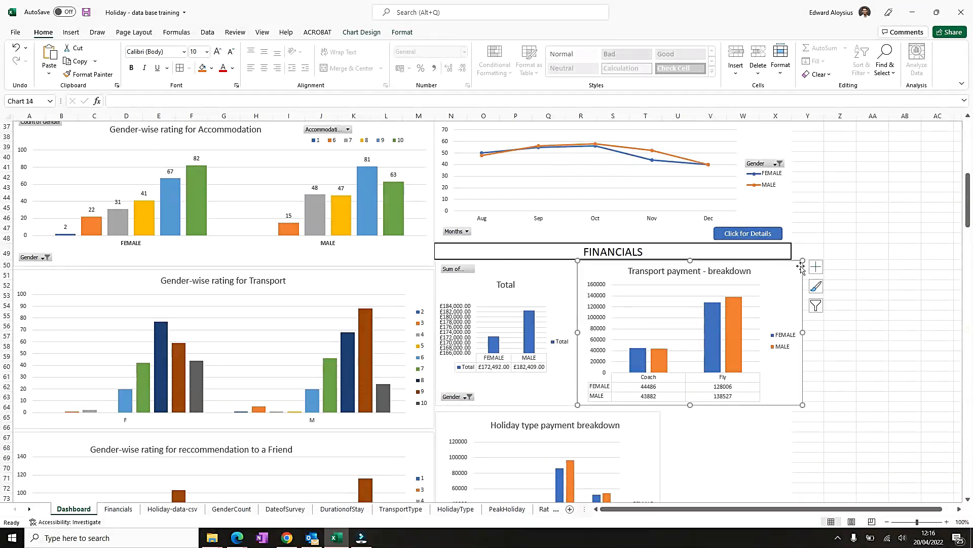
scroll(811, 289, up, 1)
scroll(816, 372, up, 5)
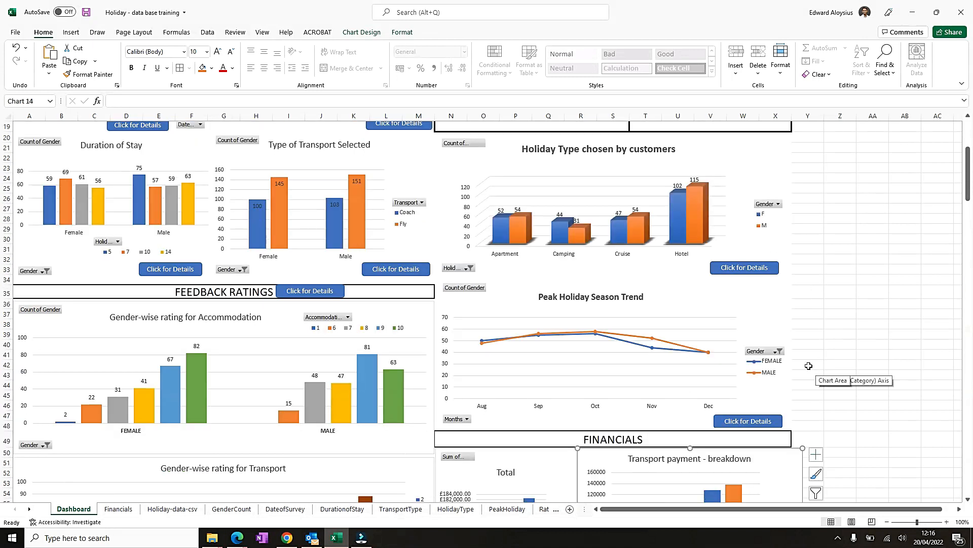
scroll(809, 365, down, 5)
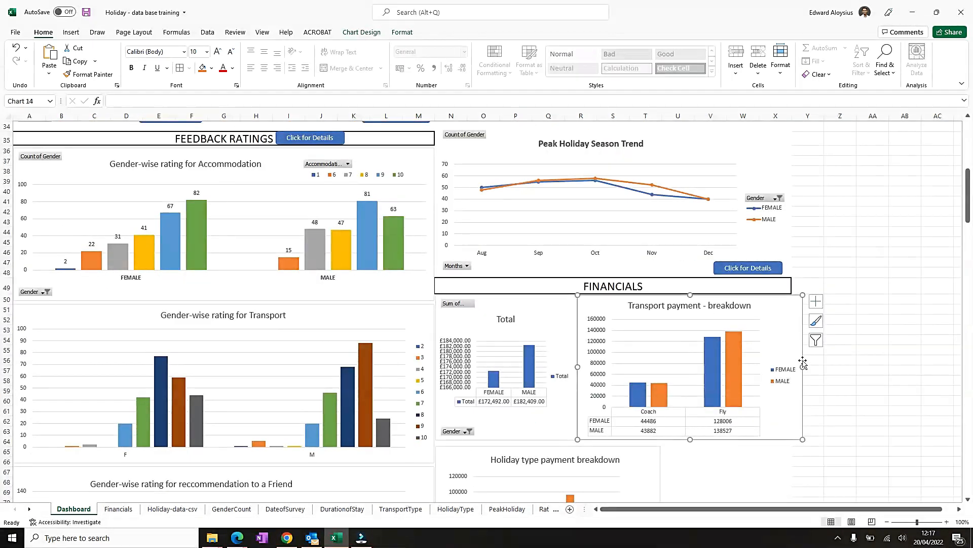
drag(803, 366, 789, 366)
click(844, 352)
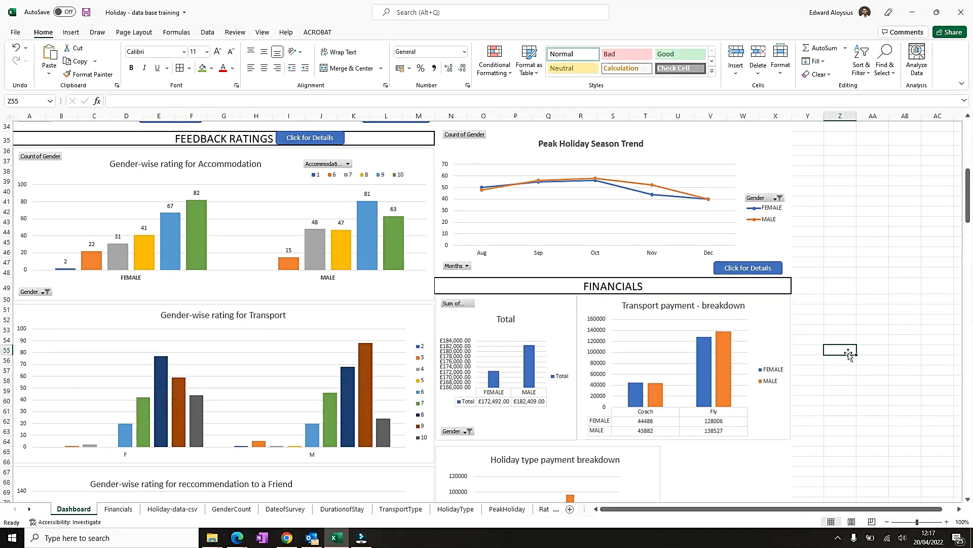
- Nudge the holiday type chart up and widen it to span beneath both financial charts to the heading's edge
scroll(847, 352, down, 5)
click(611, 327)
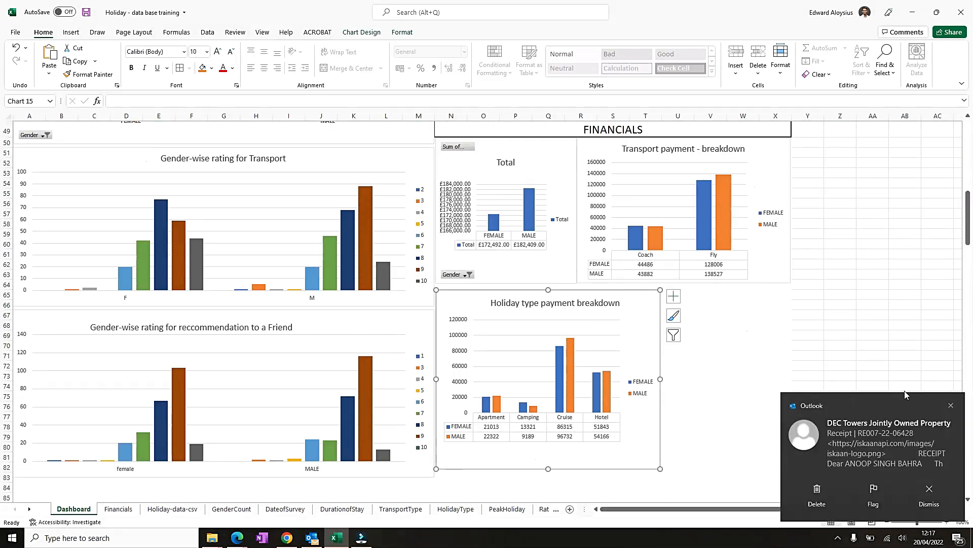
click(951, 406)
drag(637, 299, 636, 295)
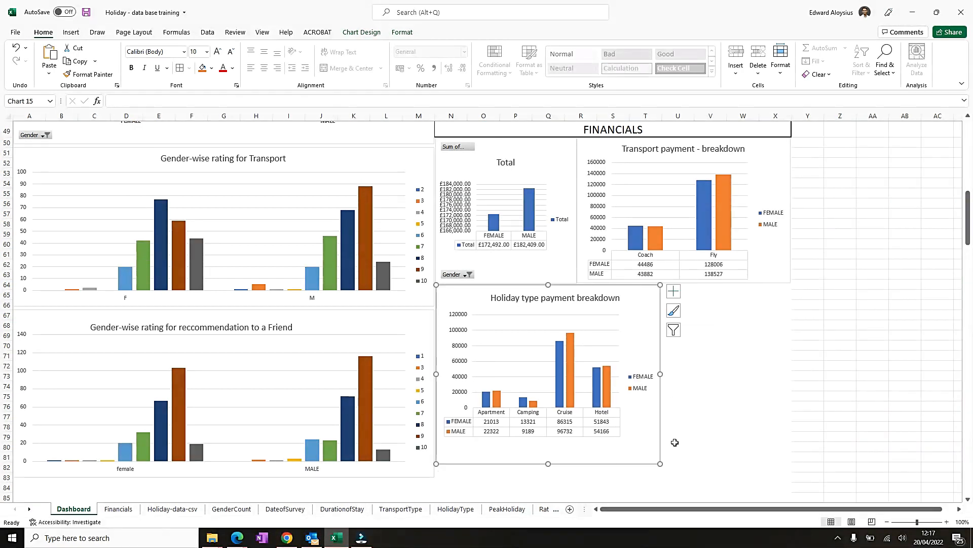
drag(660, 374, 788, 375)
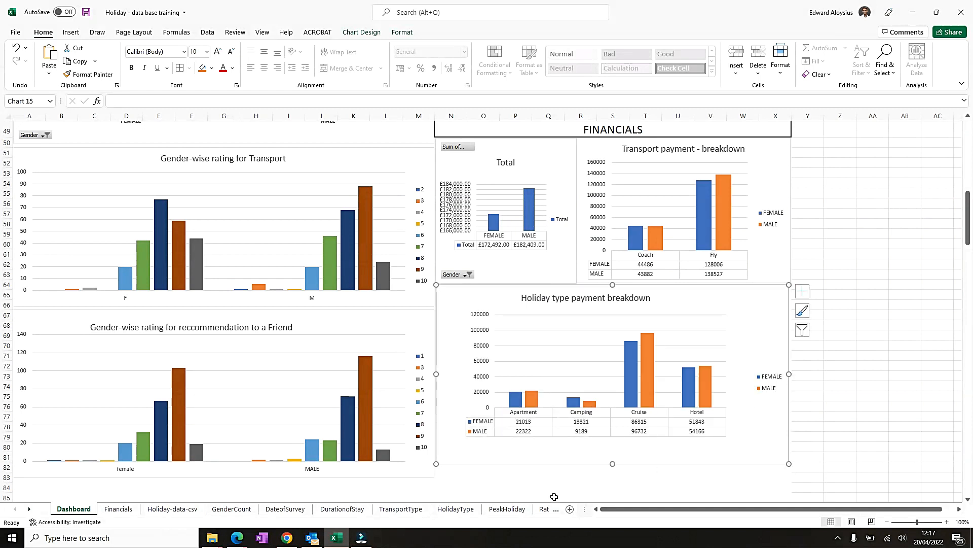
- Move the gender-wise transport rating chart up to close the gap beneath the accommodation rating chart
scroll(417, 423, down, 3)
scroll(257, 402, up, 8)
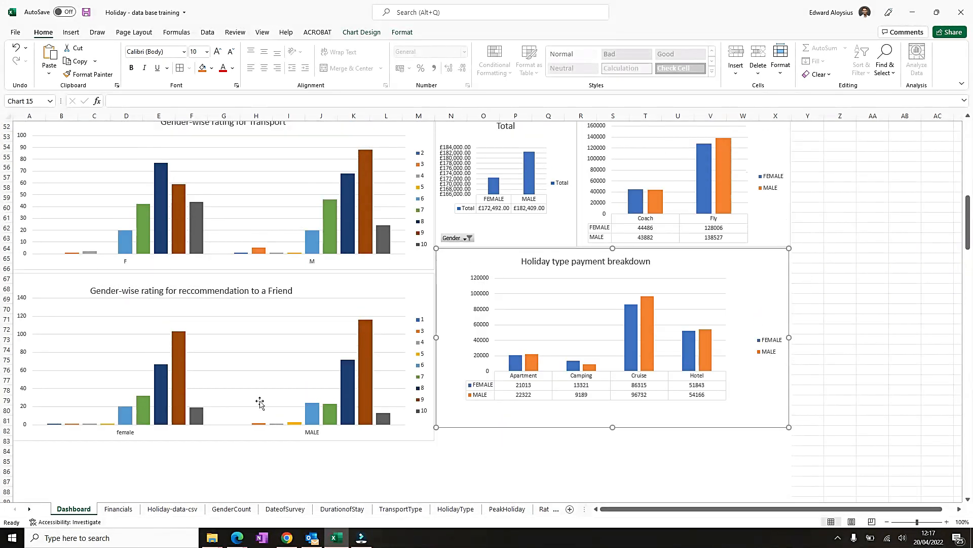
scroll(421, 306, down, 3)
scroll(386, 396, down, 1)
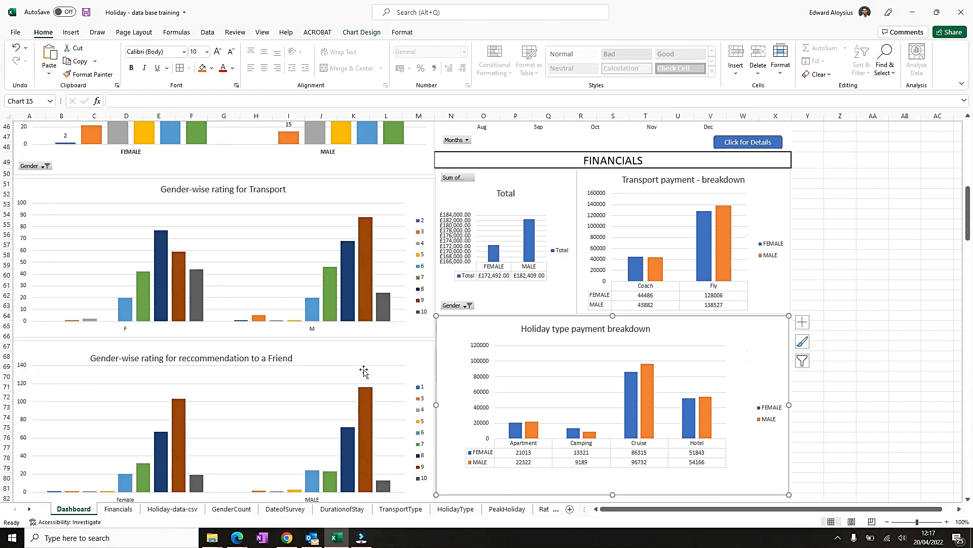
scroll(365, 370, up, 5)
click(251, 331)
drag(224, 331, 227, 323)
drag(311, 340, 311, 328)
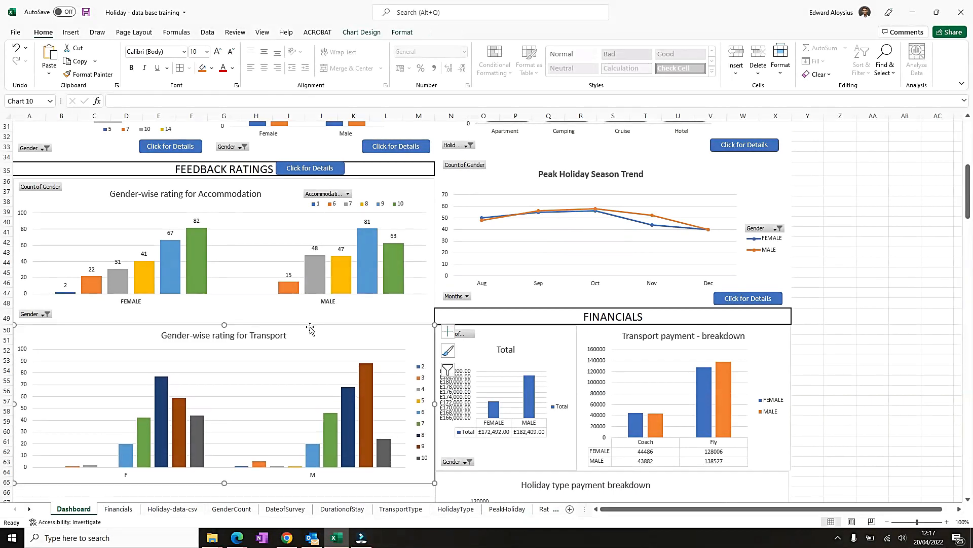
- Move the recommendation rating chart up to sit directly beneath the transport rating chart
scroll(304, 355, down, 5)
click(342, 345)
drag(327, 343, 324, 331)
scroll(318, 373, down, 4)
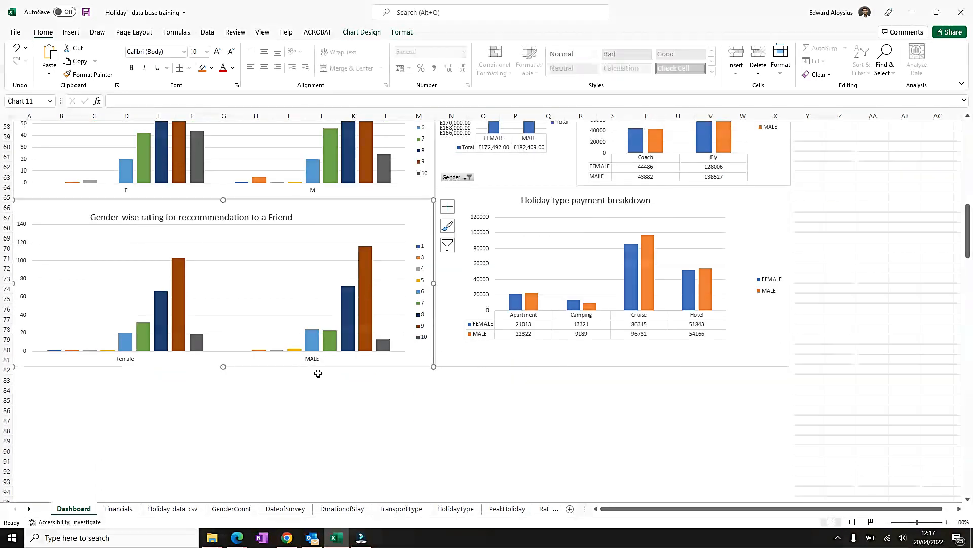
click(421, 418)
scroll(416, 419, down, 5)
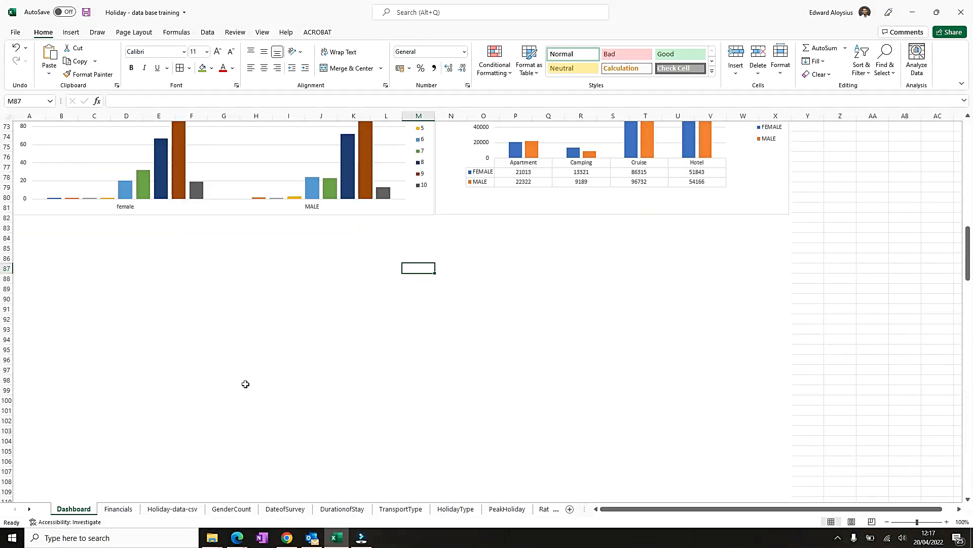
drag(4, 228, 3, 541)
key(ctrl+BackSpace)
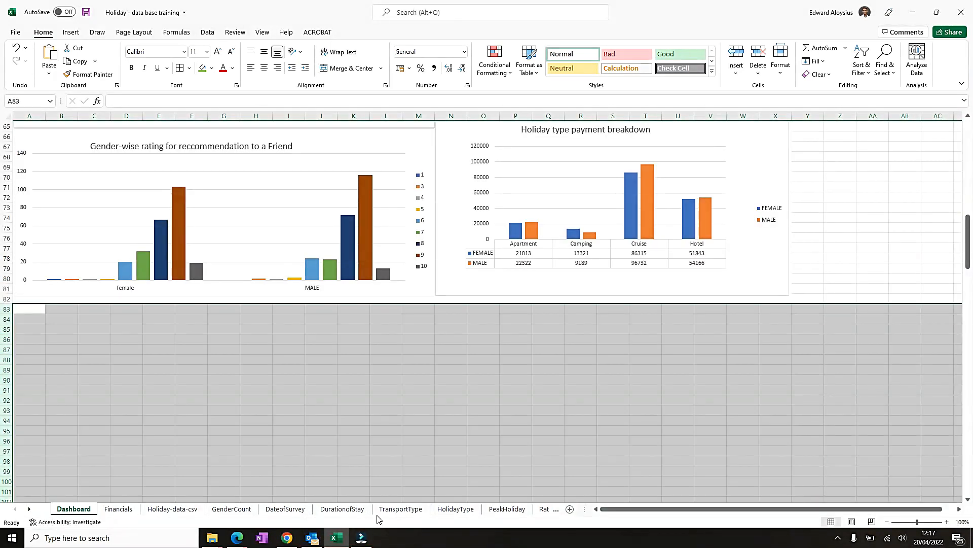
click(516, 420)
- Scroll through the Dashboard to review the layout and alignment of the charts and headings
scroll(397, 389, up, 20)
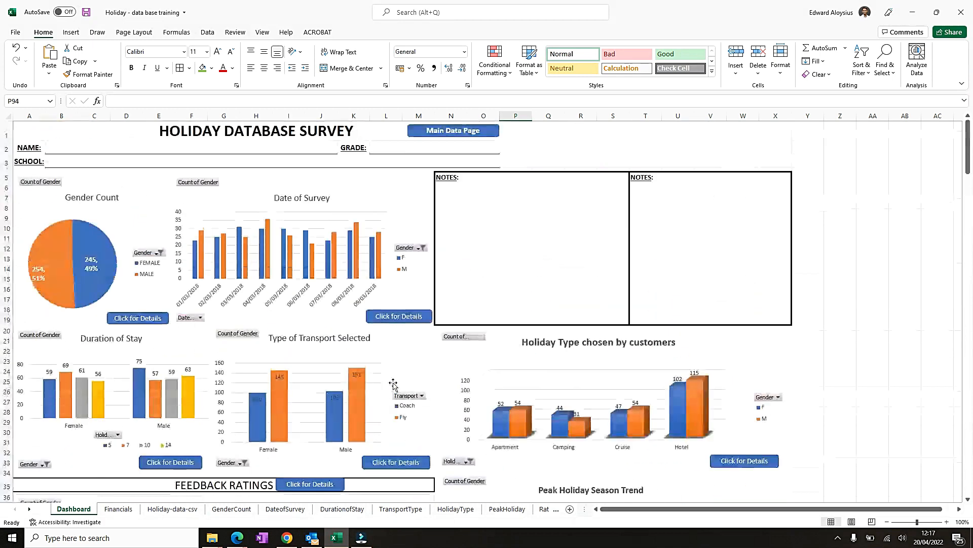
scroll(394, 383, down, 13)
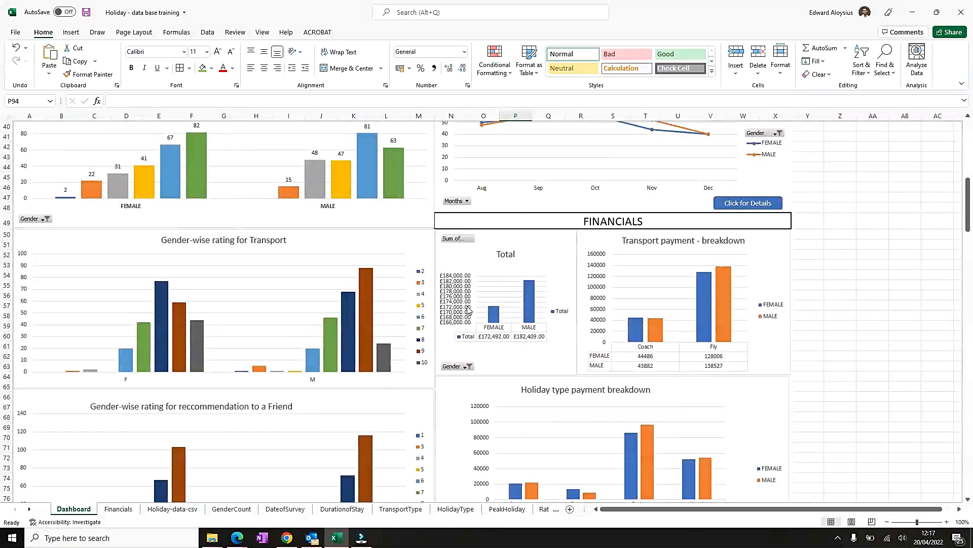
click(522, 222)
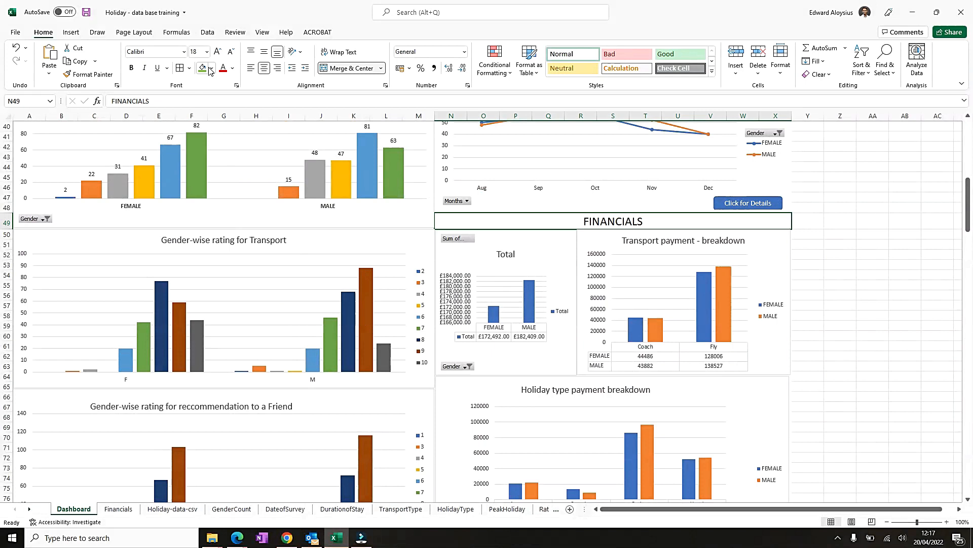
scroll(204, 190, up, 4)
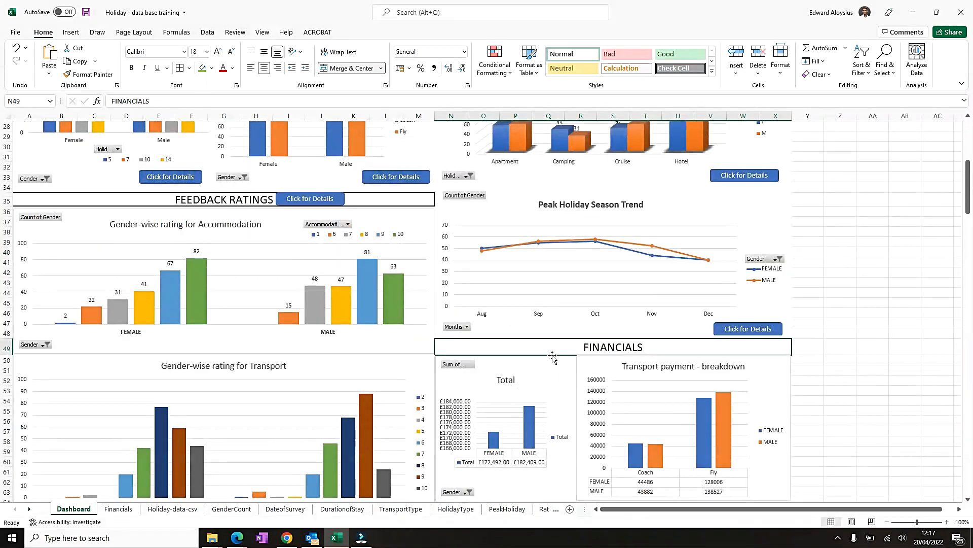
scroll(744, 417, down, 4)
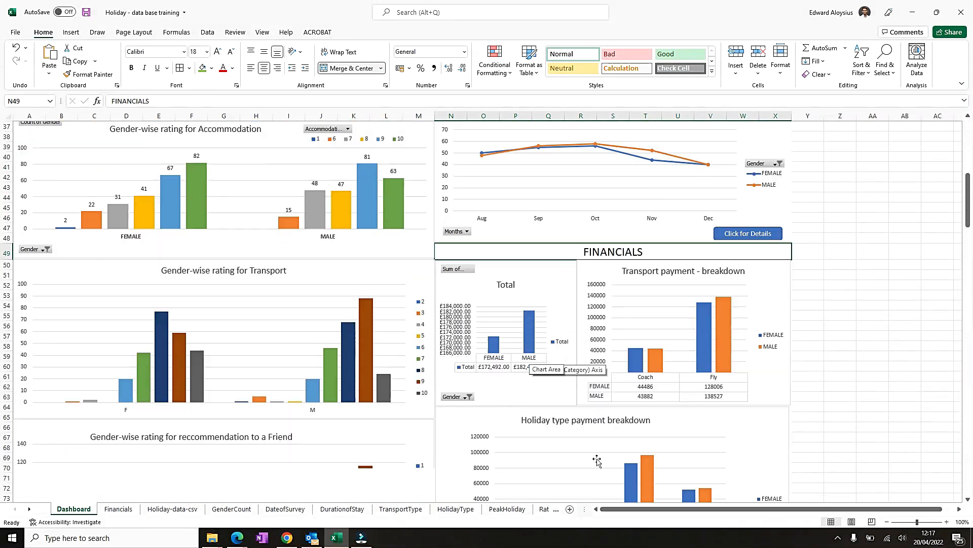
scroll(650, 399, down, 2)
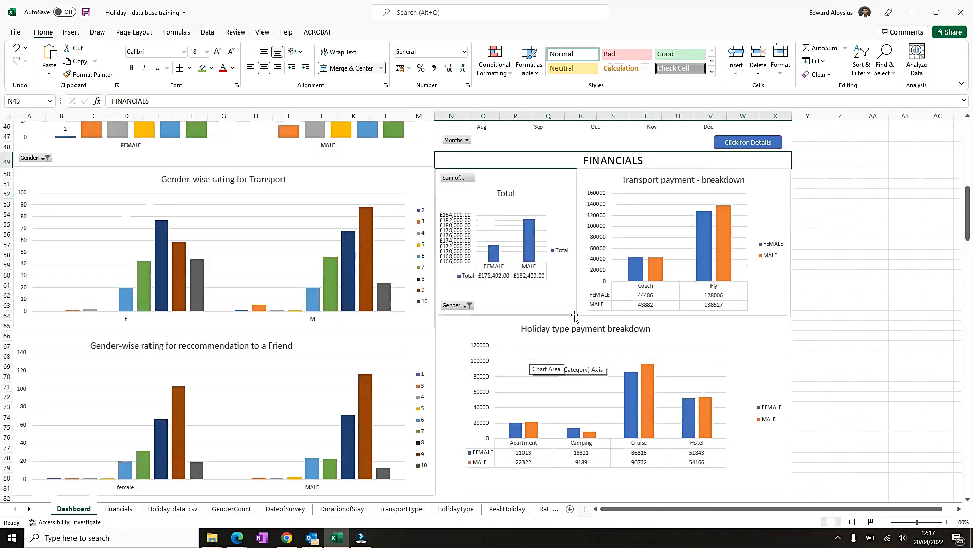
click(554, 287)
scroll(763, 361, down, 3)
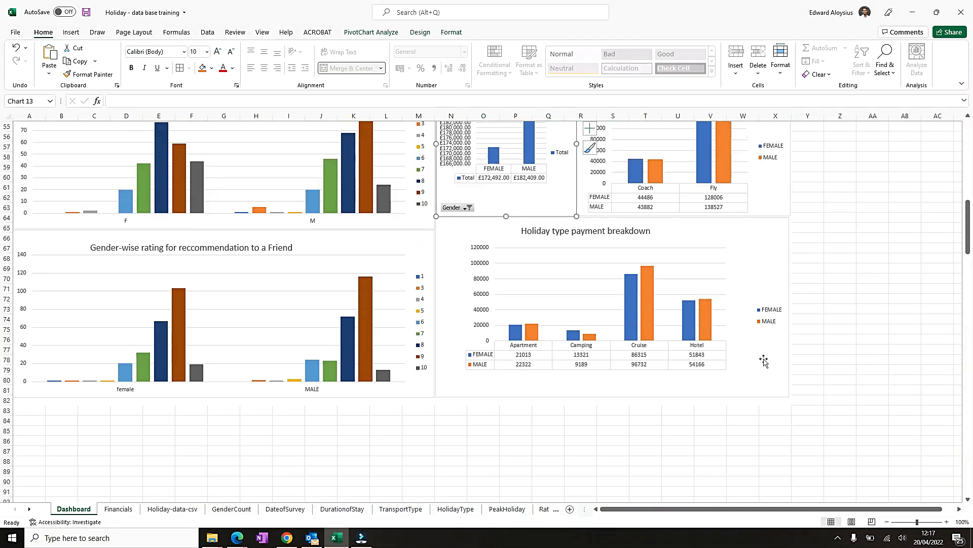
scroll(380, 388, up, 14)
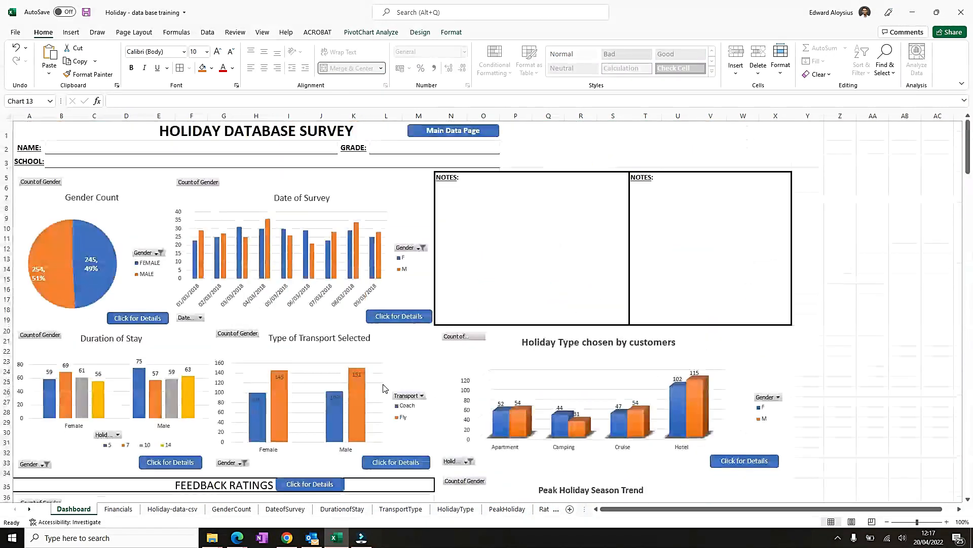
scroll(380, 389, down, 11)
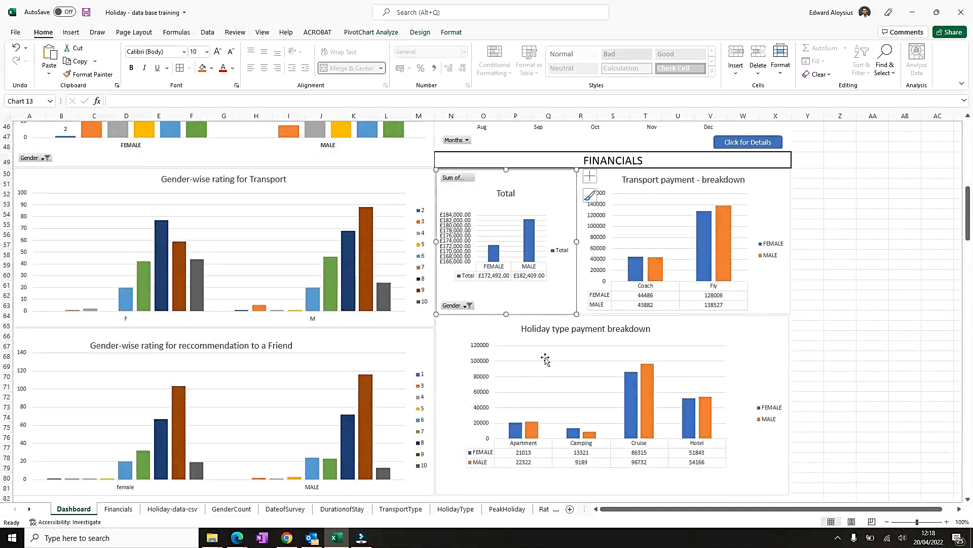
click(735, 345)
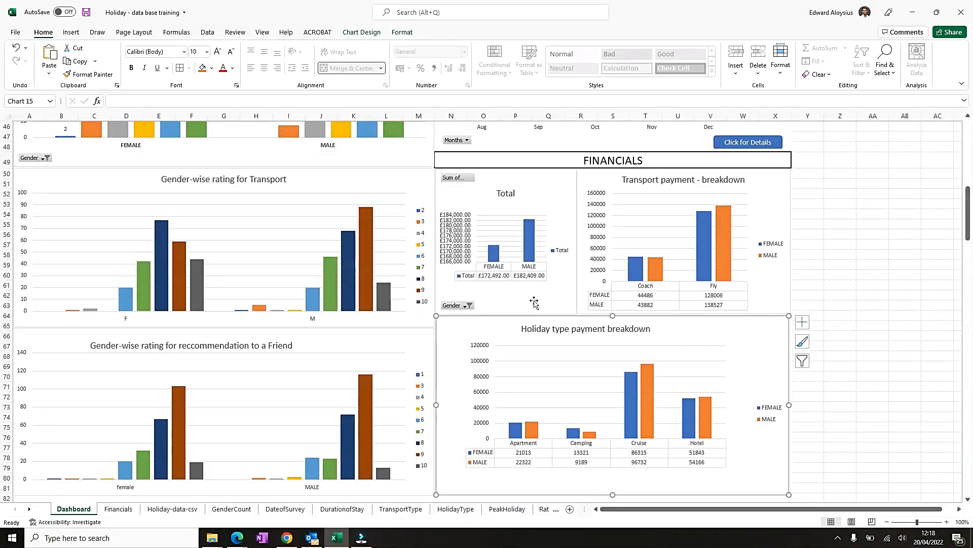
click(675, 157)
scroll(658, 225, up, 3)
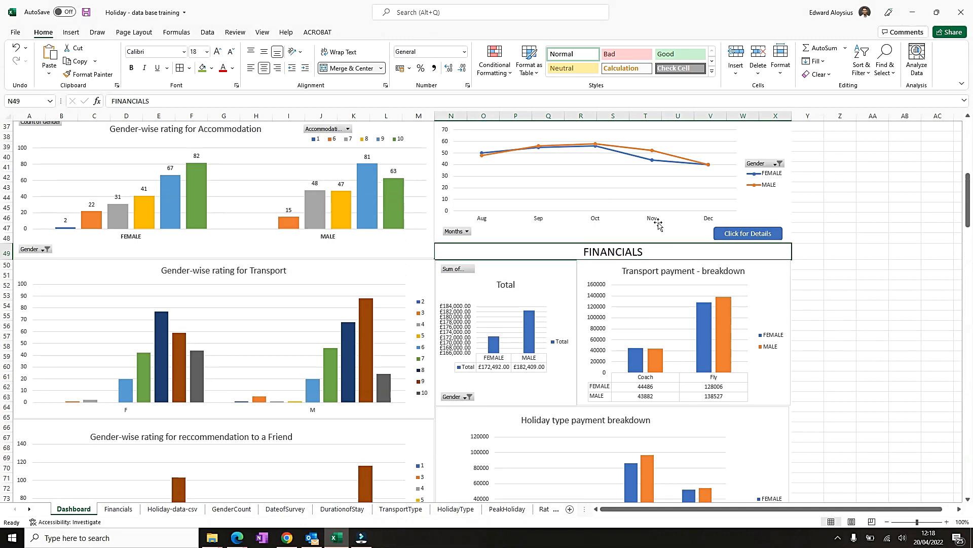
- Copy the peak season chart's Click for Details button and paste it onto the FINANCIALS heading, placing it left of the title
click(780, 236)
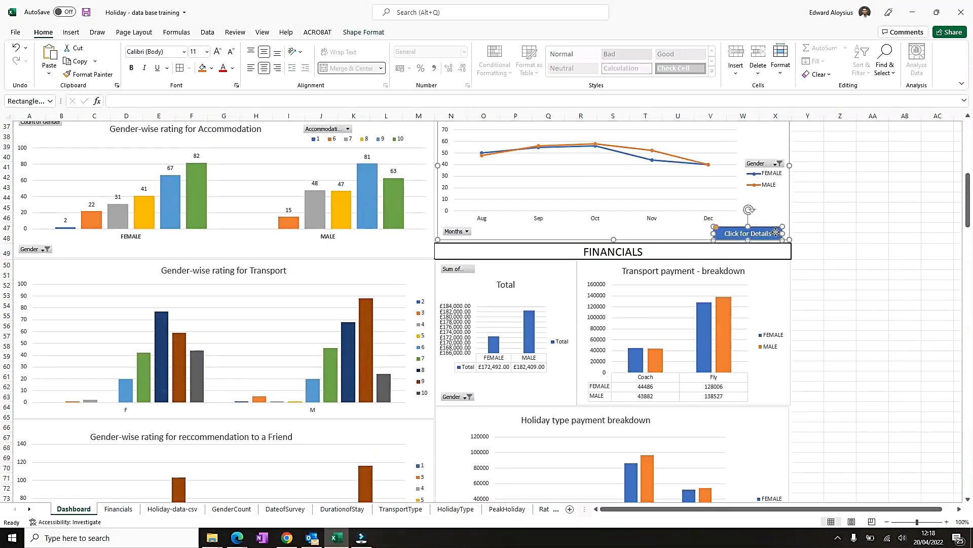
right_click(777, 235)
click(806, 257)
click(689, 255)
right_click(681, 255)
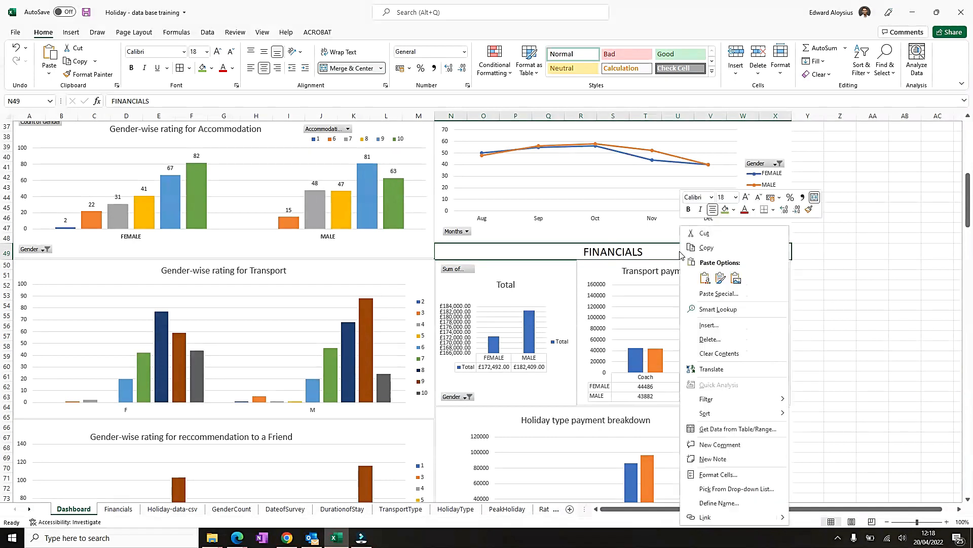
click(704, 278)
drag(490, 249, 561, 248)
click(563, 248)
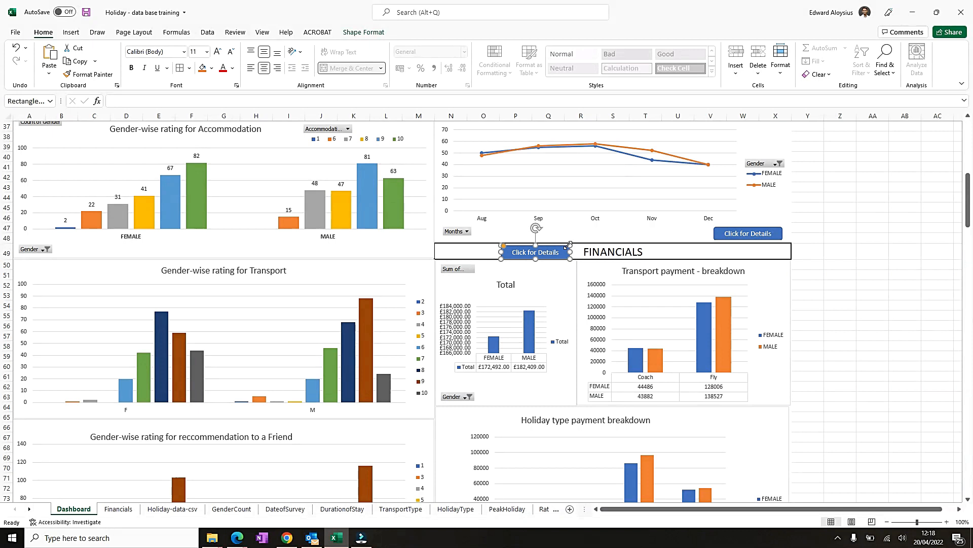
- Copy the home icon from the Ratings sheet's heading
click(733, 250)
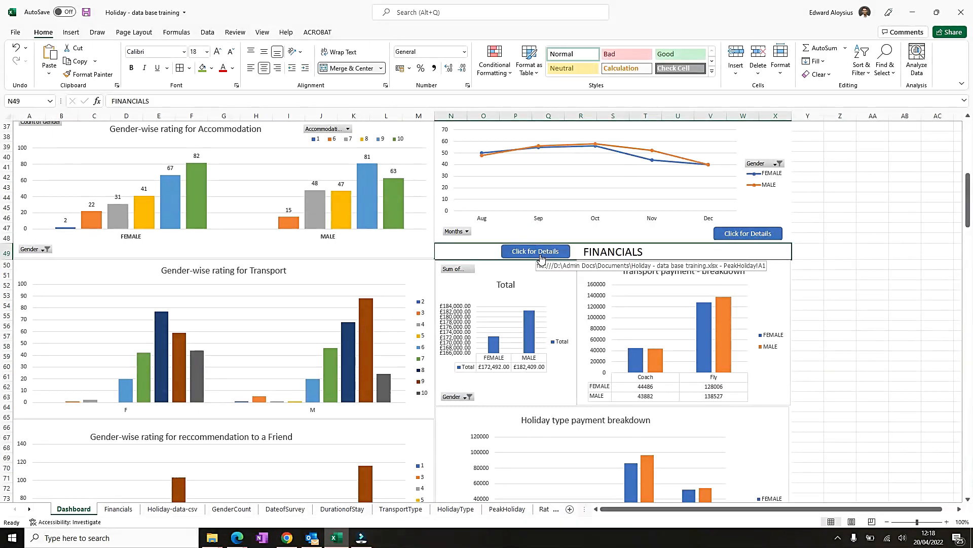
click(120, 508)
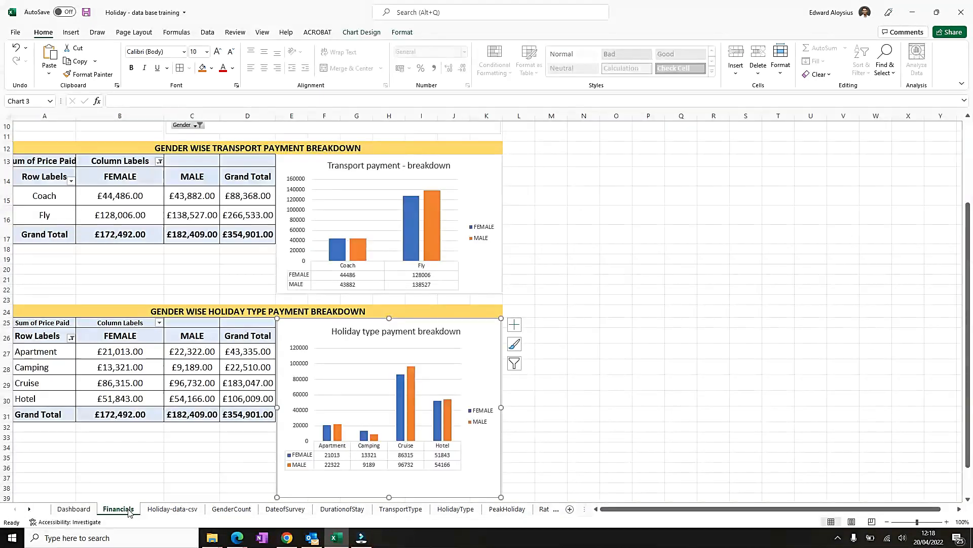
drag(530, 511, 530, 511)
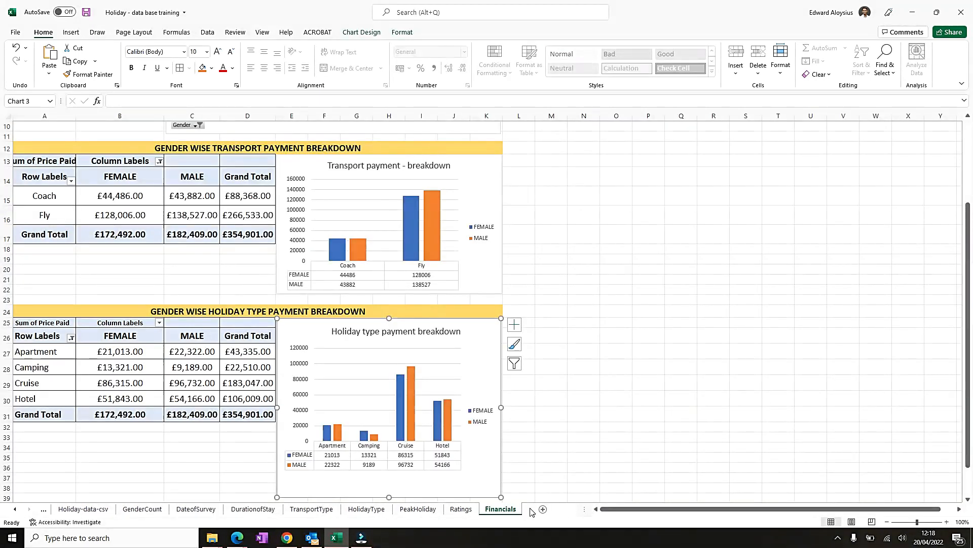
scroll(7, 143, up, 3)
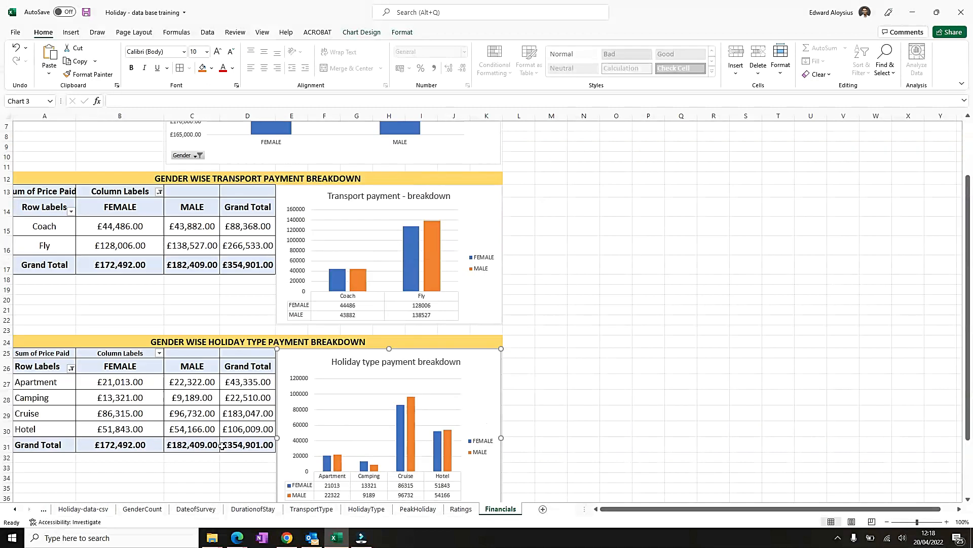
drag(2, 136, 2, 141)
click(461, 509)
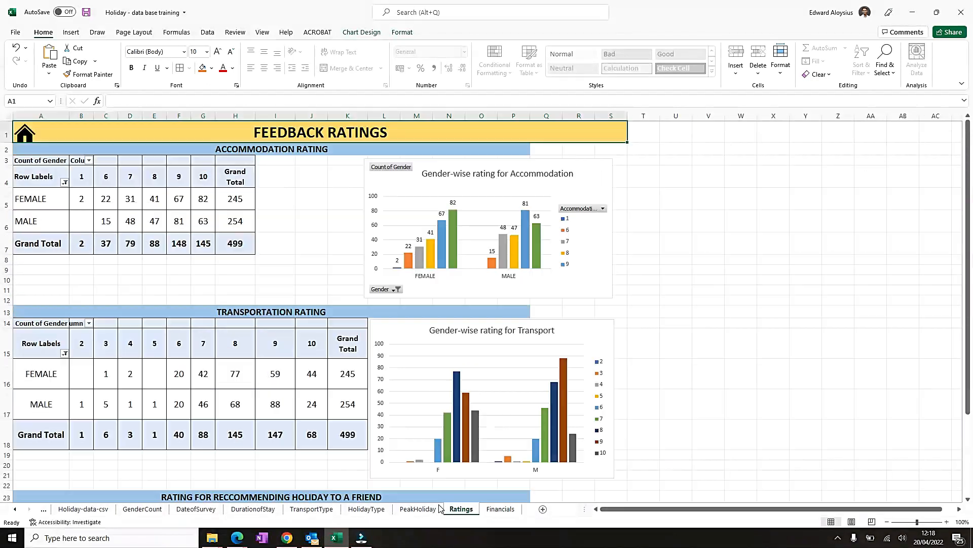
click(23, 135)
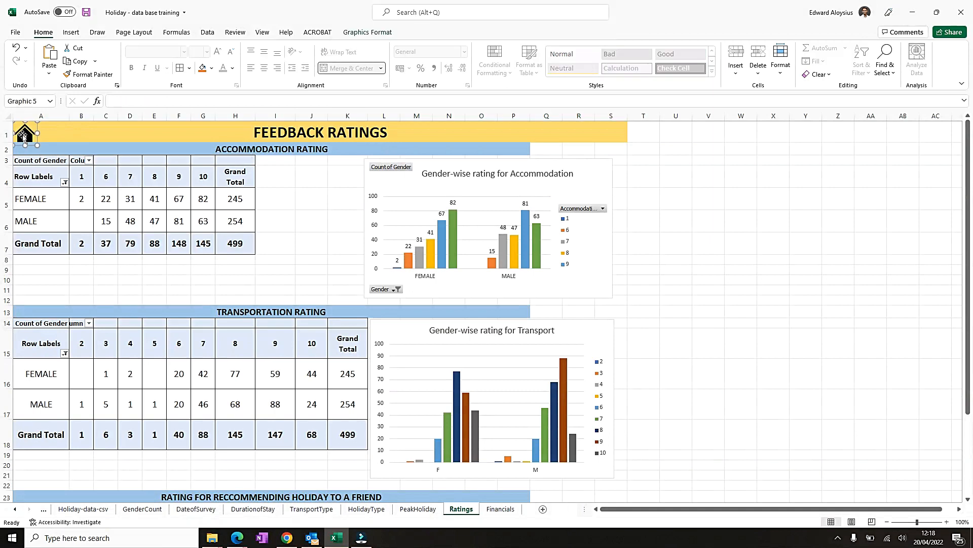
right_click(24, 141)
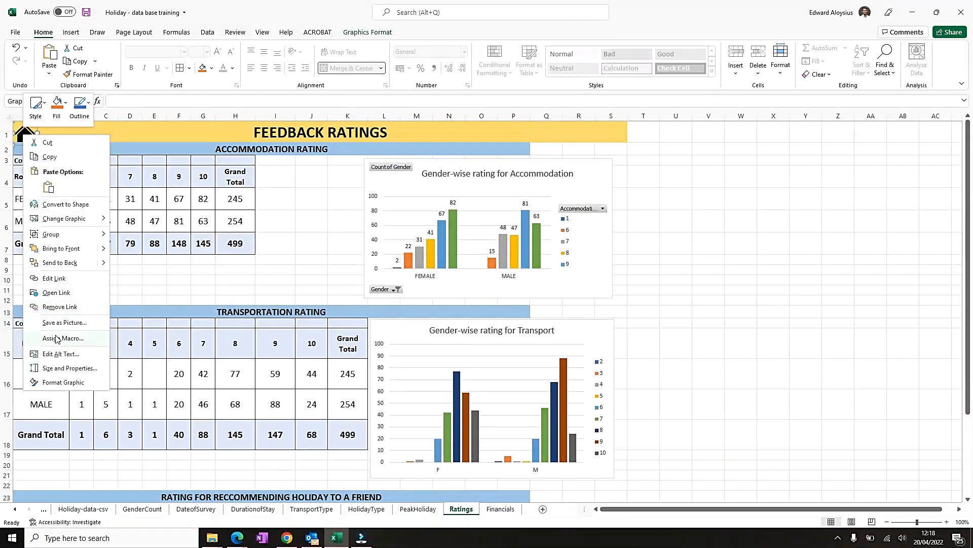
click(61, 161)
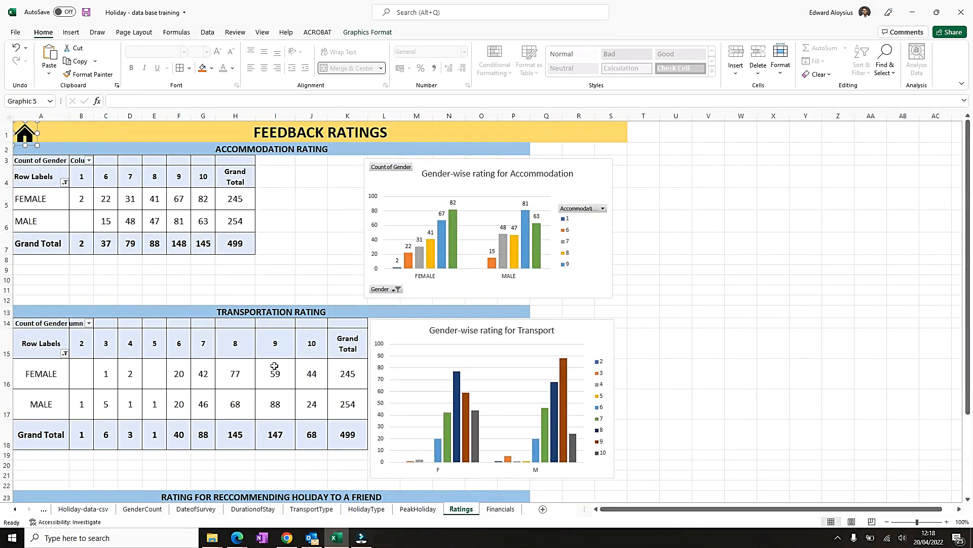
- Paste the home icon into cell A1 of the Financials sheet heading and test it returns to the Dashboard
click(513, 510)
click(25, 131)
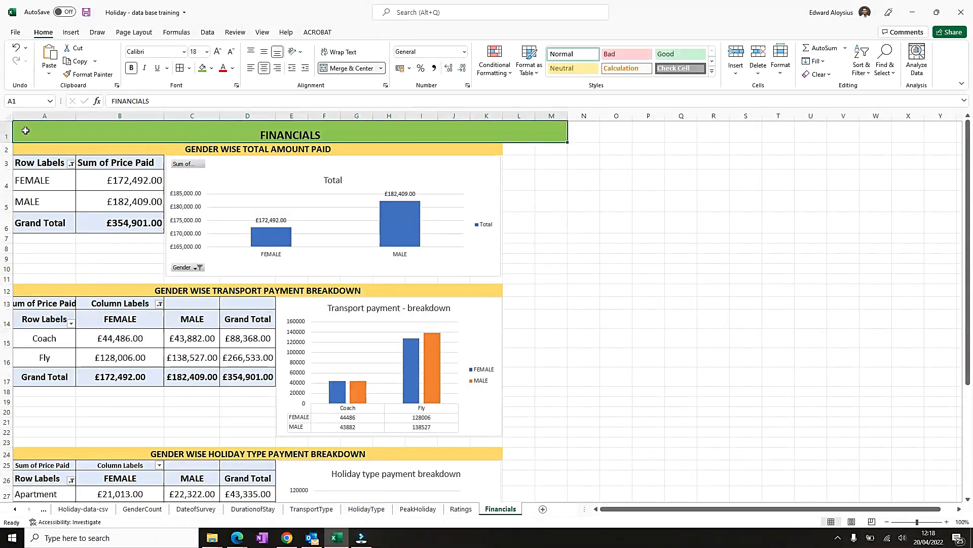
right_click(25, 131)
click(51, 183)
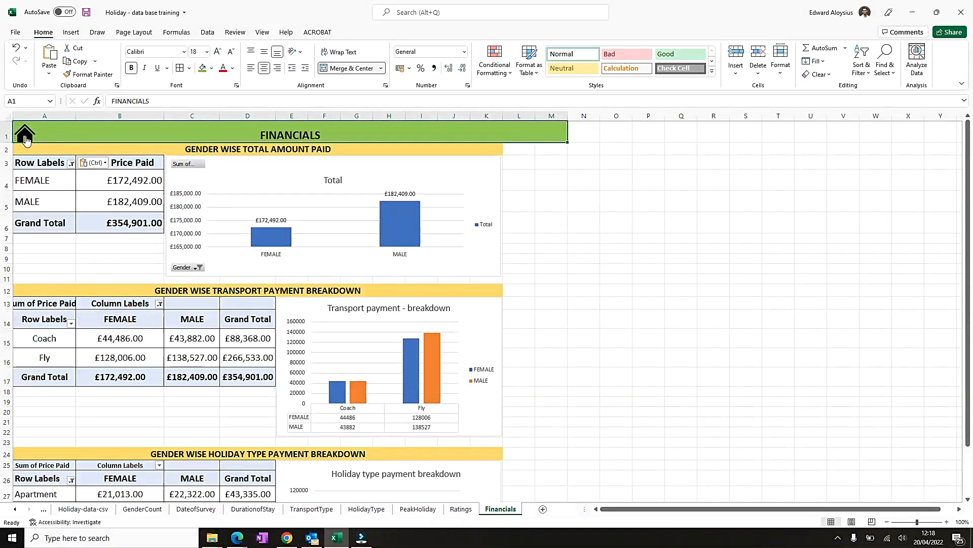
click(27, 137)
- Edit the link of the FINANCIALS heading's Click for Details button so it opens the Financials sheet, then test it
scroll(700, 446, down, 10)
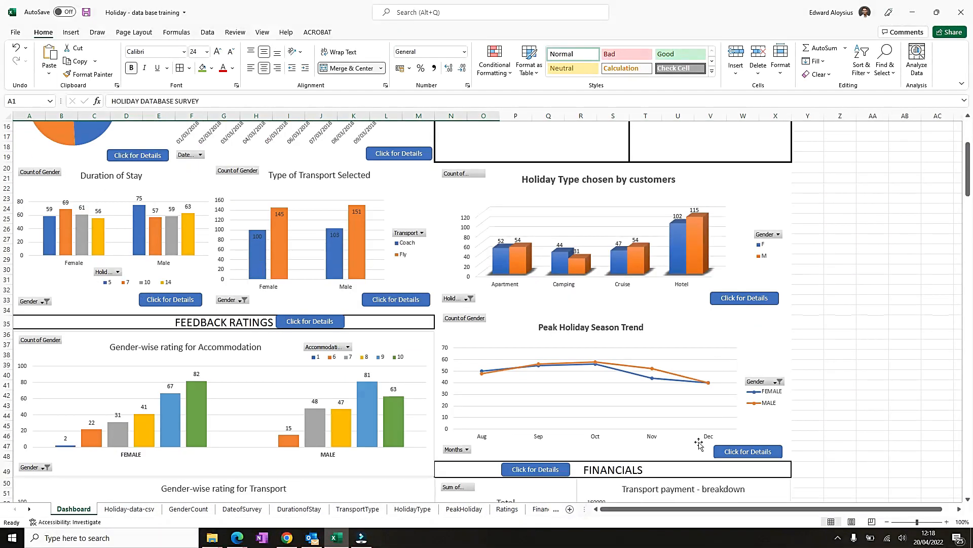
right_click(564, 317)
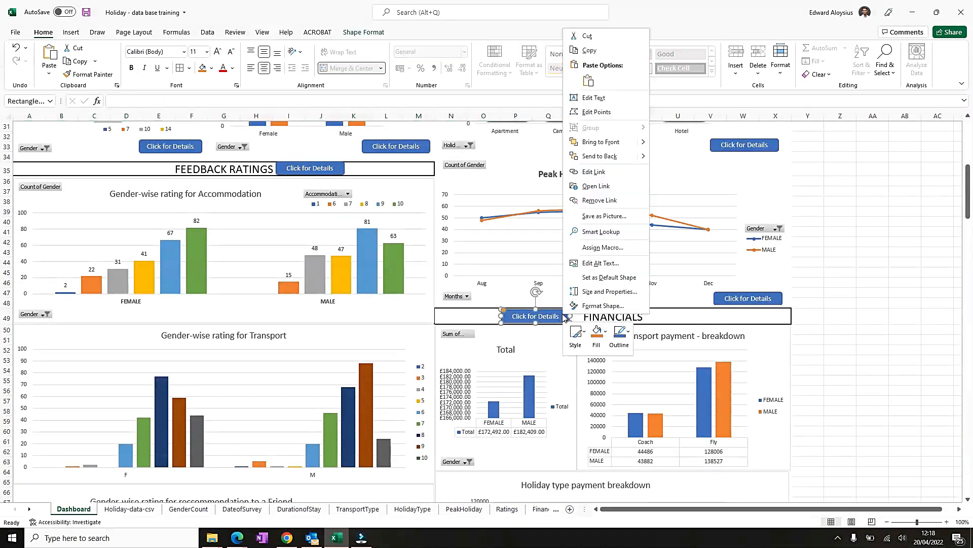
click(594, 171)
scroll(543, 187, down, 2)
double_click(513, 200)
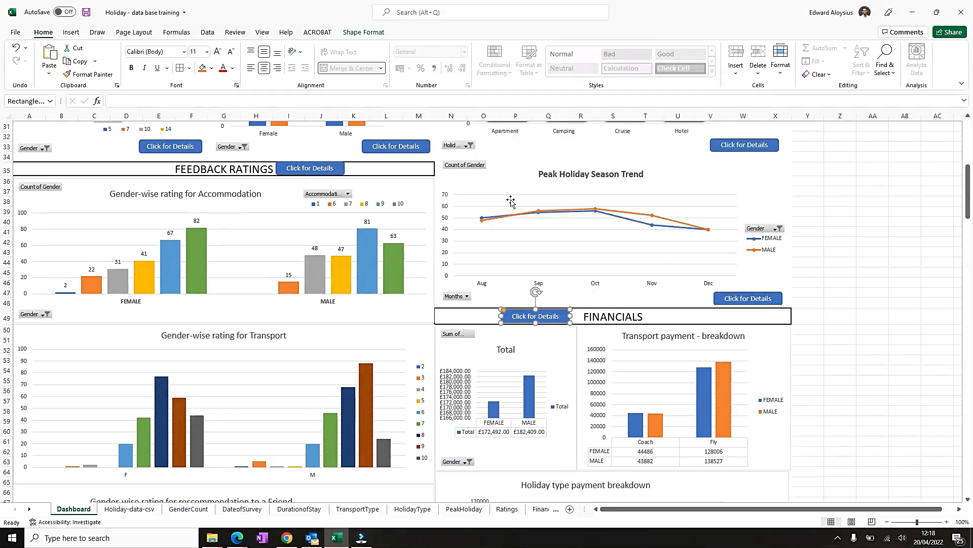
click(905, 330)
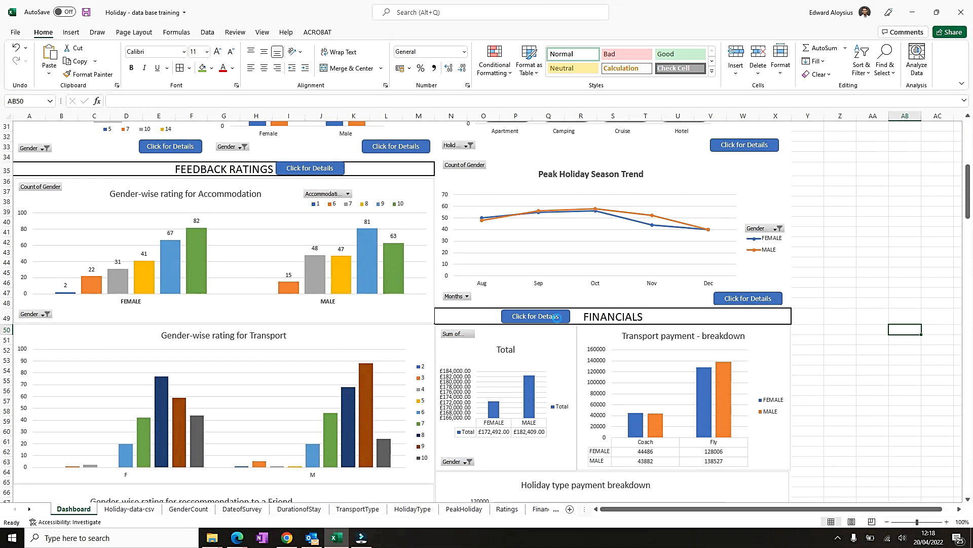
click(556, 317)
click(24, 134)
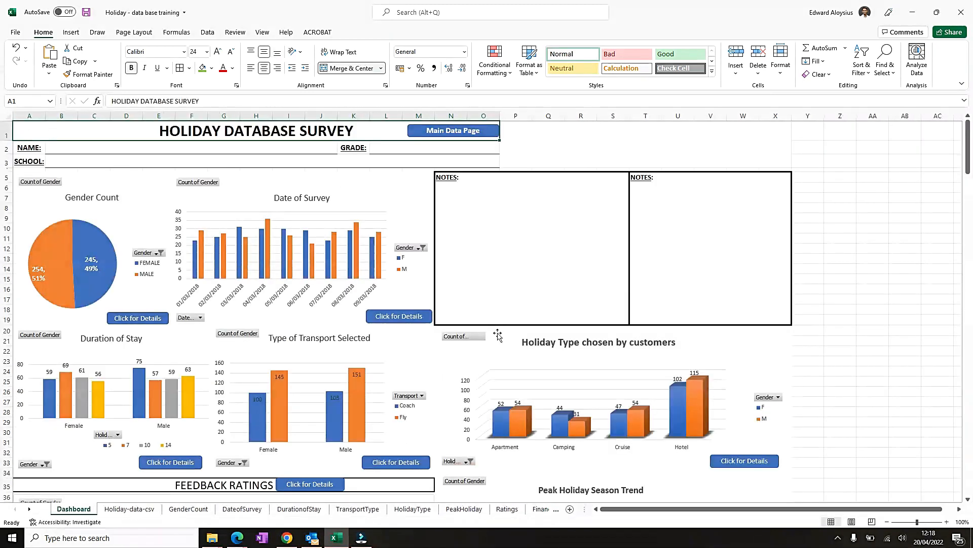
- Scroll through the Dashboard to check the headings, buttons and chart placement
scroll(470, 346, down, 20)
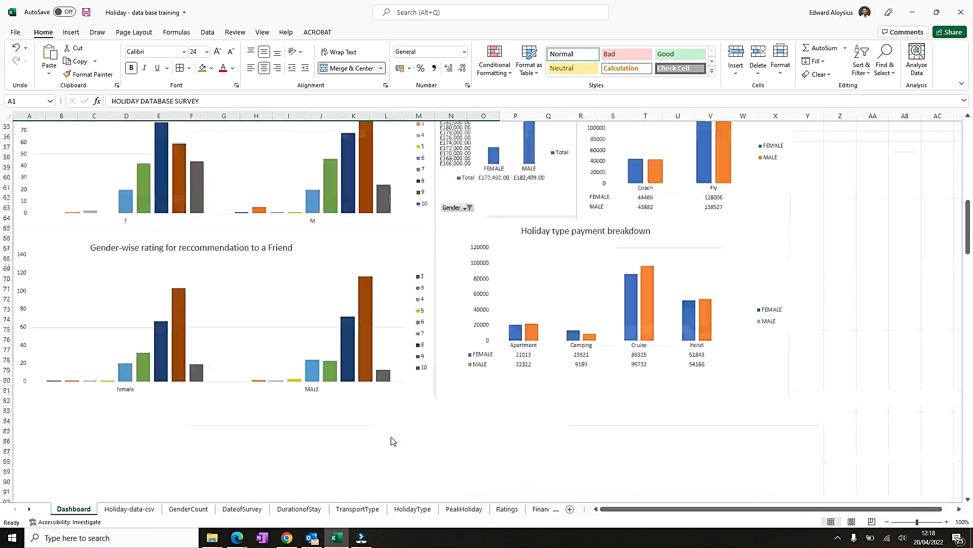
scroll(386, 433, up, 20)
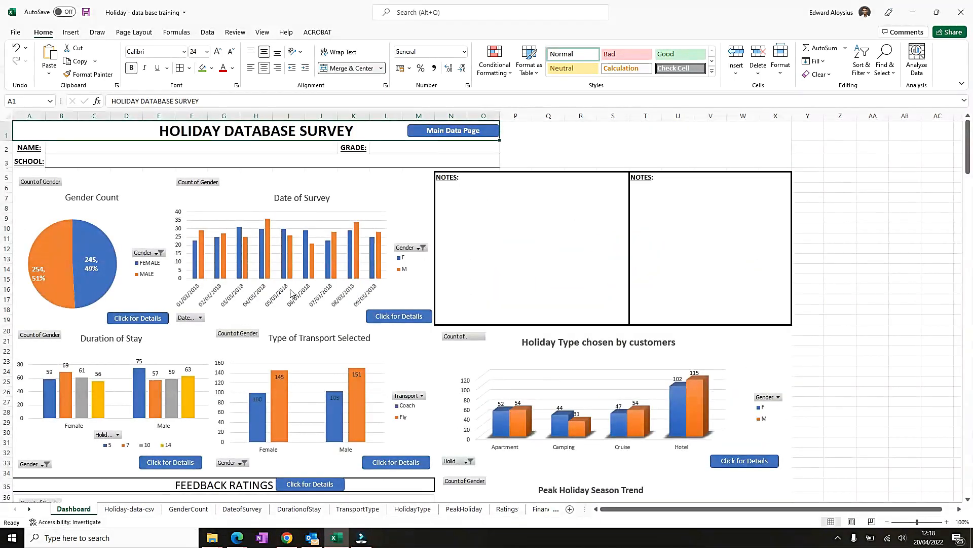
click(603, 149)
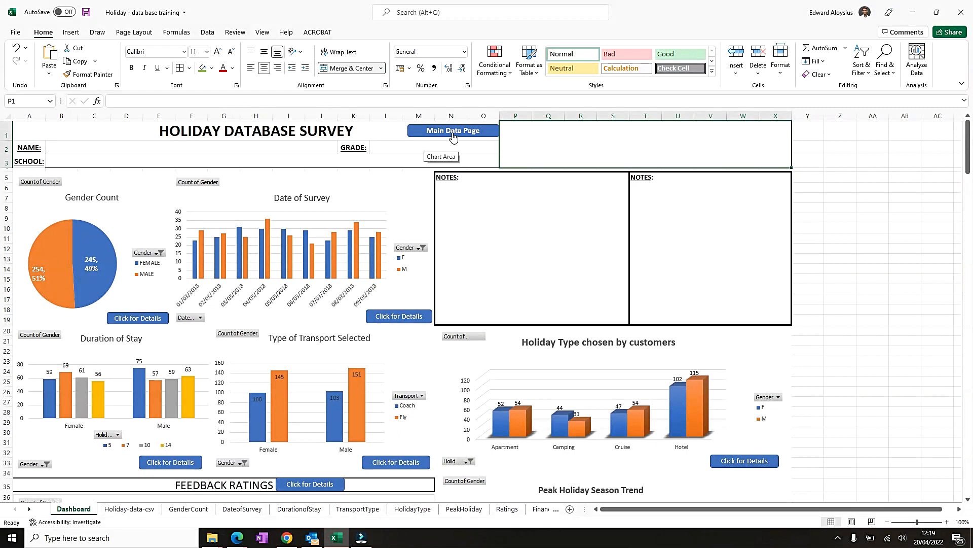
click(484, 207)
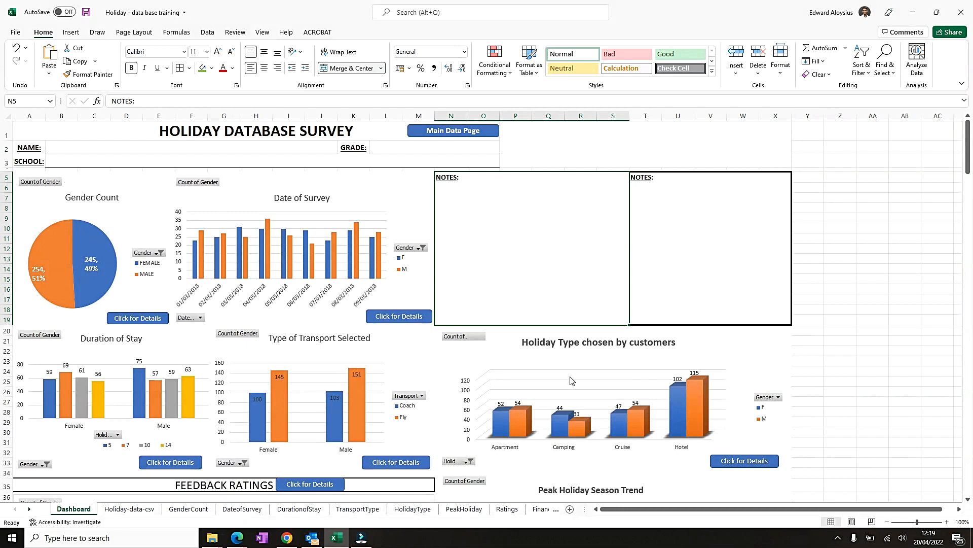
scroll(571, 380, down, 7)
scroll(392, 352, up, 7)
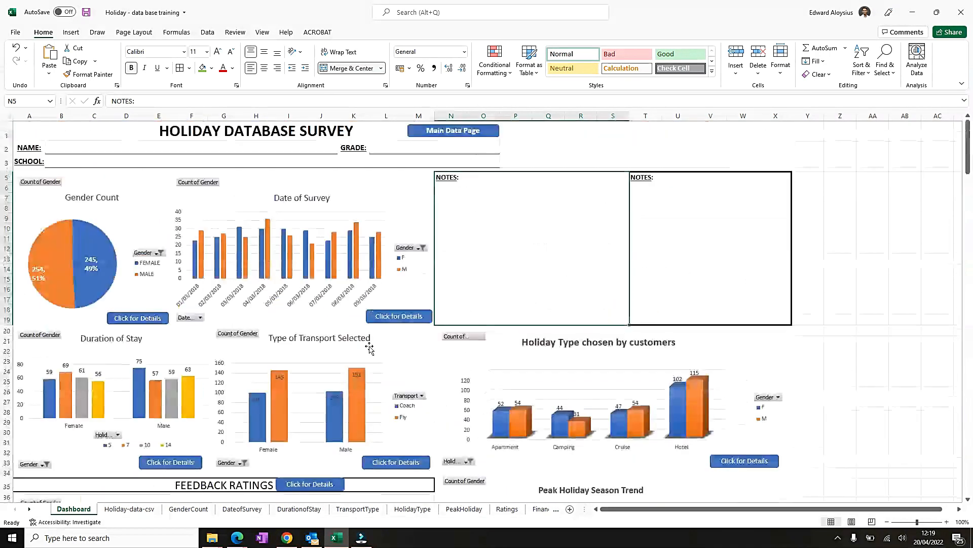
click(600, 356)
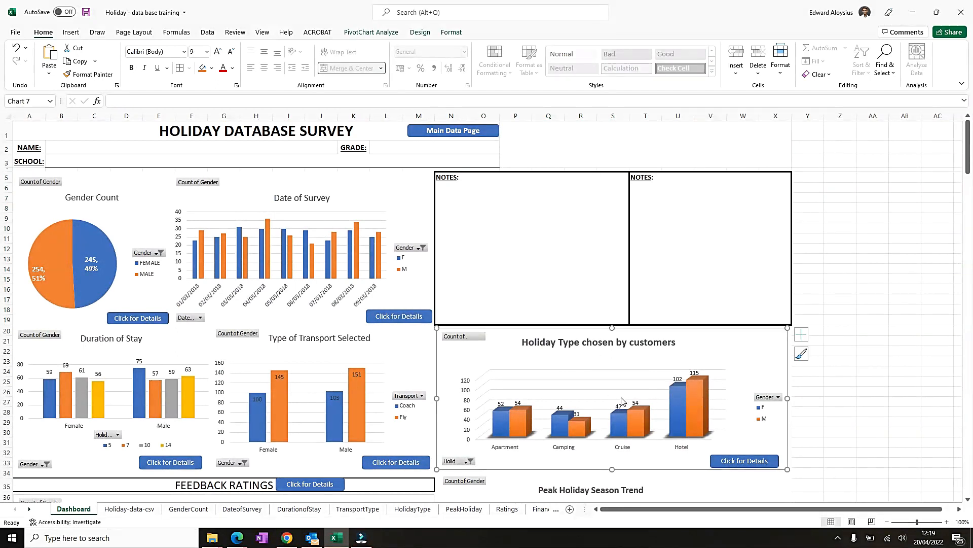
scroll(587, 406, down, 9)
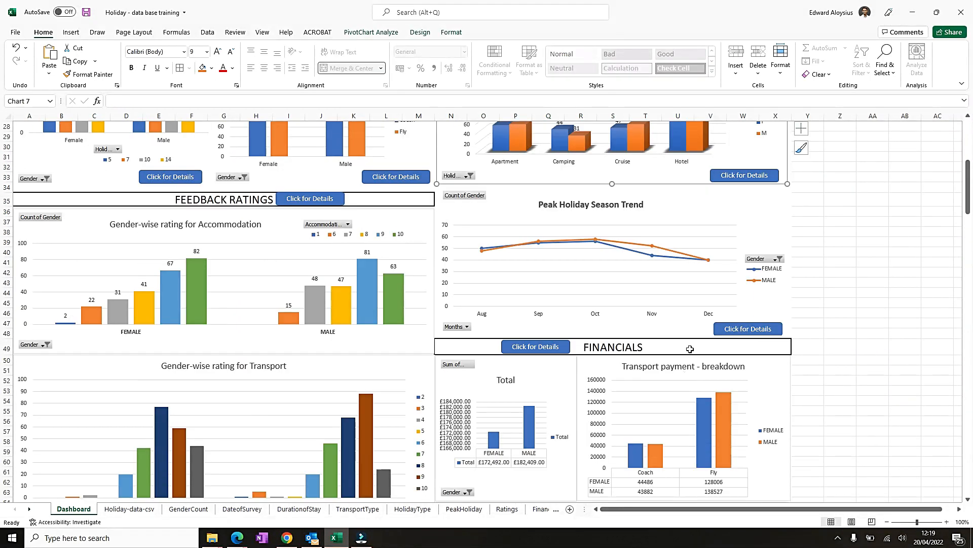
- Fill the FEEDBACK RATINGS and FINANCIALS heading bars with the standard orange color
click(685, 350)
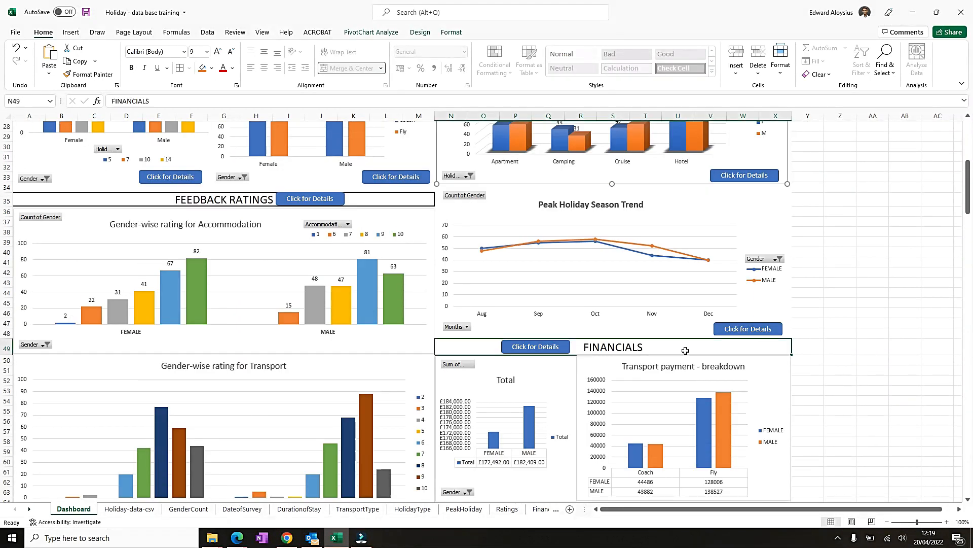
ctrl+click(392, 200)
click(213, 68)
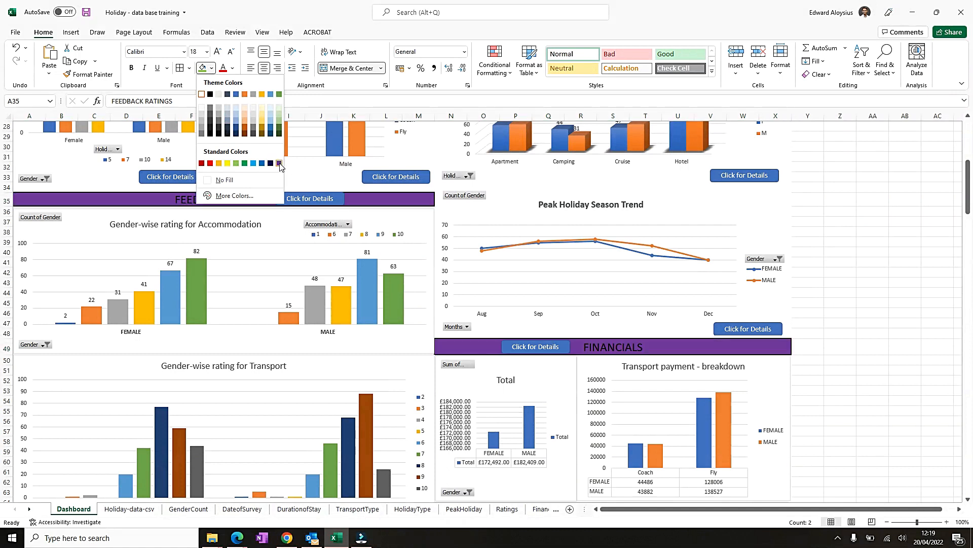
click(218, 164)
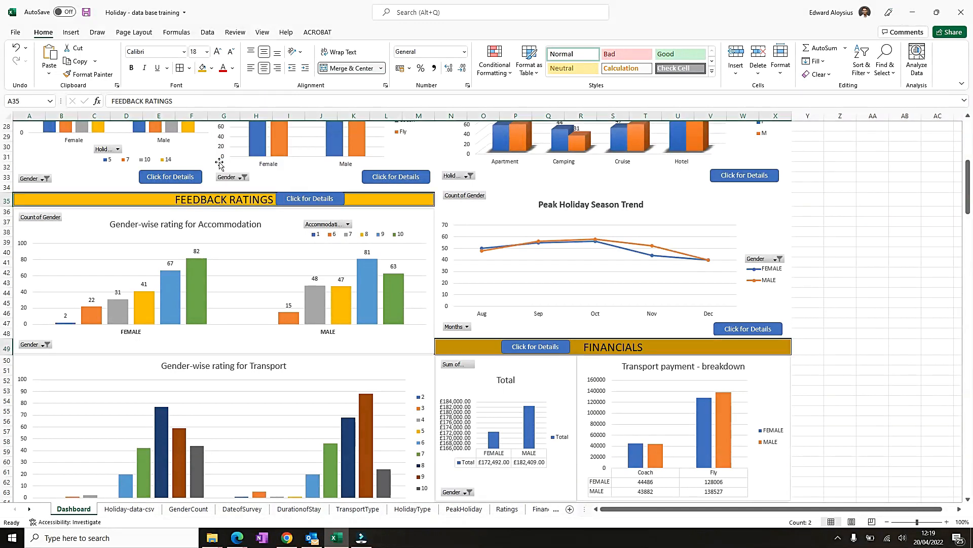
- Apply an outline border around the cell range behind the Holiday Type and Peak Holiday Season charts
click(922, 296)
scroll(651, 222, up, 9)
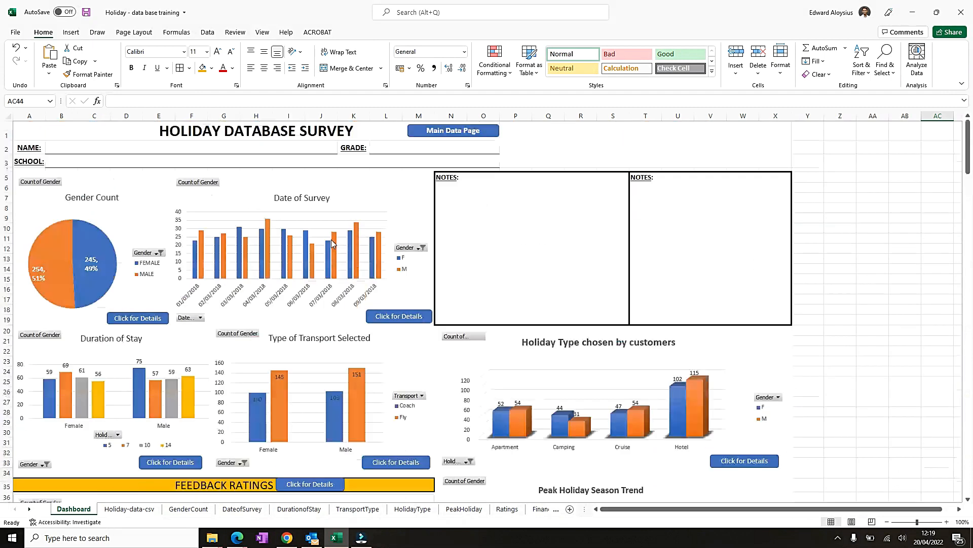
click(579, 336)
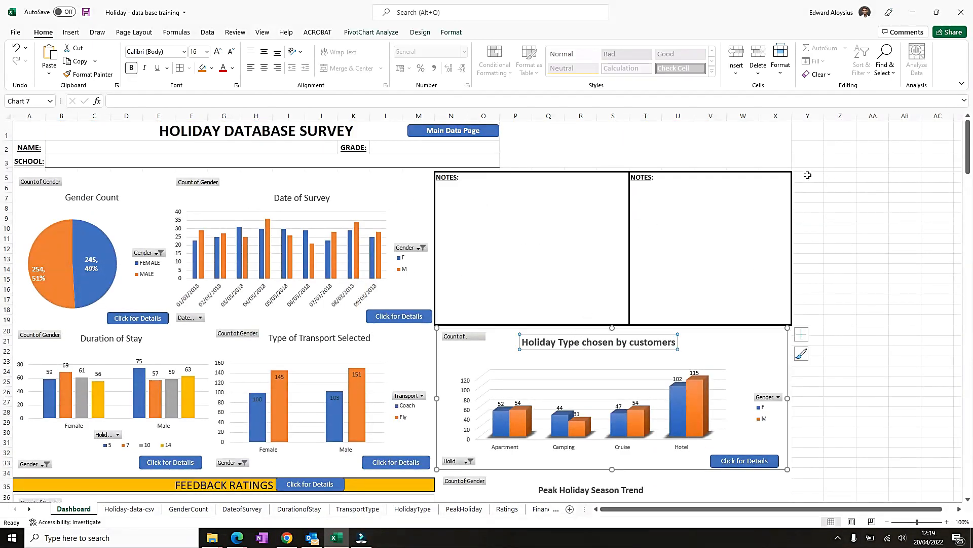
click(748, 148)
key(Left)
key(Left)
key(Down)
key(Right)
key(shift+Down)
key(shift+Down)
key(shift+Down)
key(shift+Down)
key(shift+Down)
key(shift+Down)
key(shift+Down)
key(shift+Down)
key(shift+Down)
key(shift+Down)
key(shift+Down)
key(shift+Down)
key(shift+Down)
key(shift+Down)
key(shift+Down)
key(shift+Down)
key(shift+Down)
key(shift+Down)
key(shift+Down)
key(shift+Down)
key(shift+Down)
key(shift+Down)
key(shift+Down)
key(shift+Down)
key(shift+Down)
key(shift+Down)
key(shift+Down)
key(shift+Down)
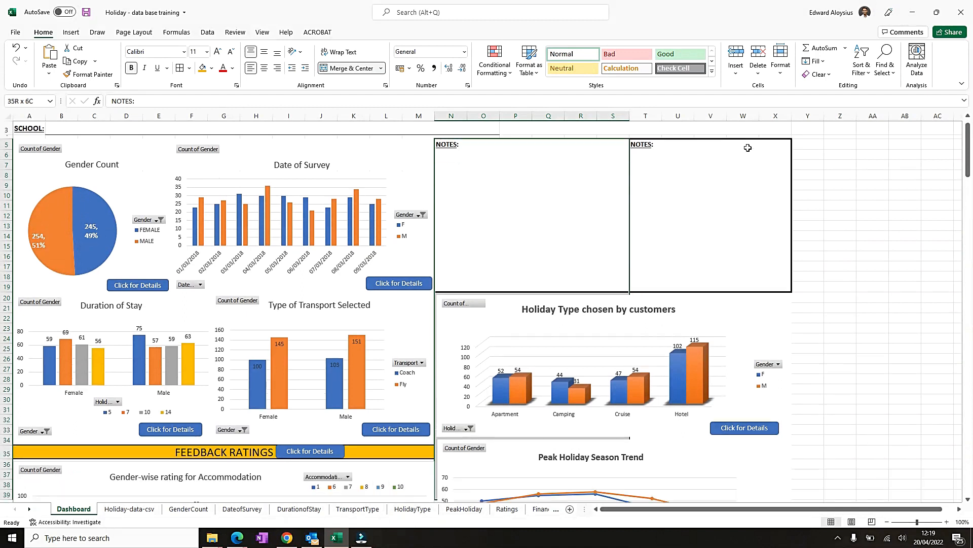
key(shift+Right)
key(shift+Right)
key(shift+Right)
key(shift+Right)
key(shift+Right)
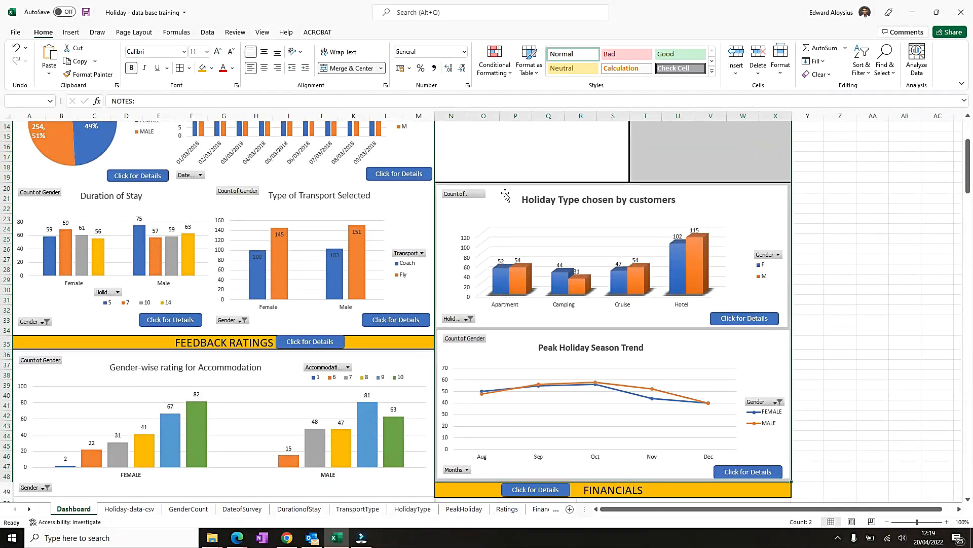
click(190, 69)
click(213, 372)
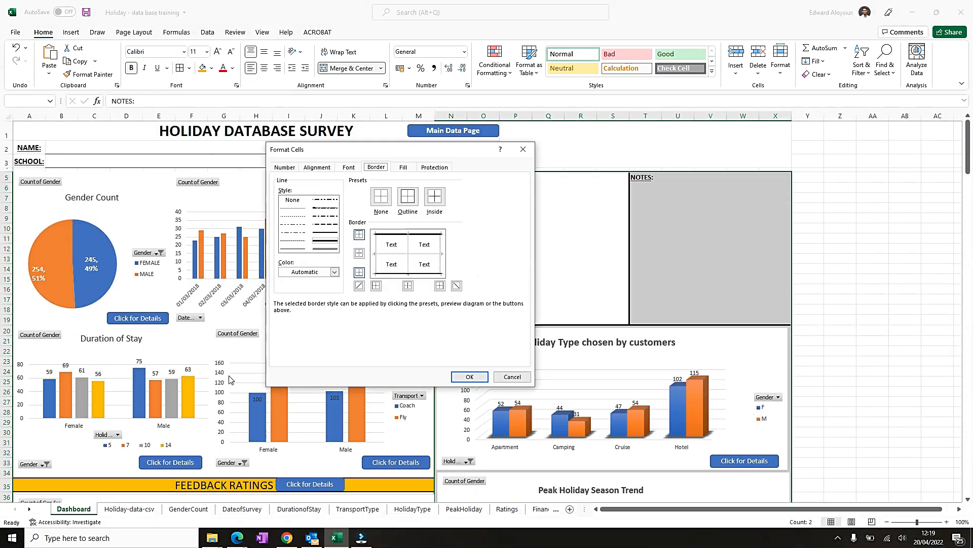
click(407, 197)
click(469, 376)
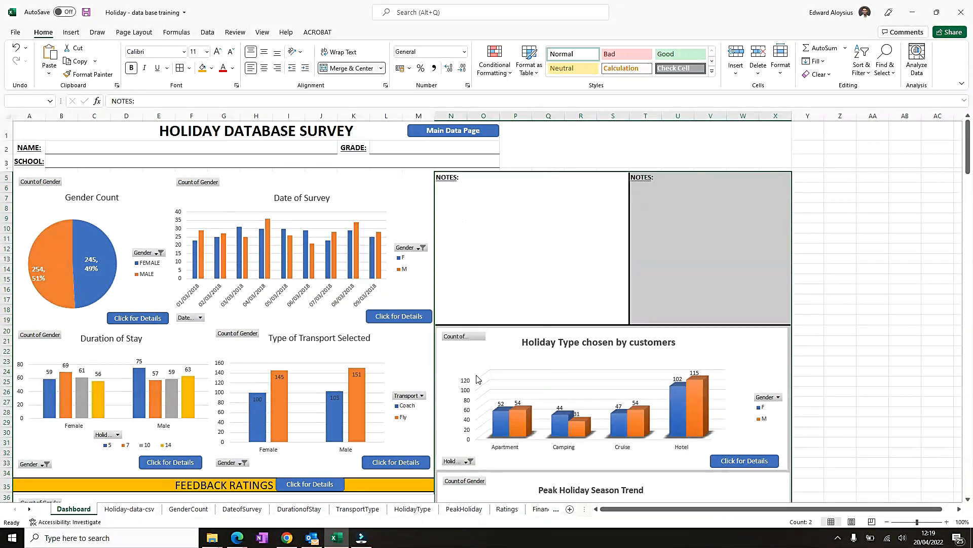
click(834, 350)
scroll(835, 349, down, 10)
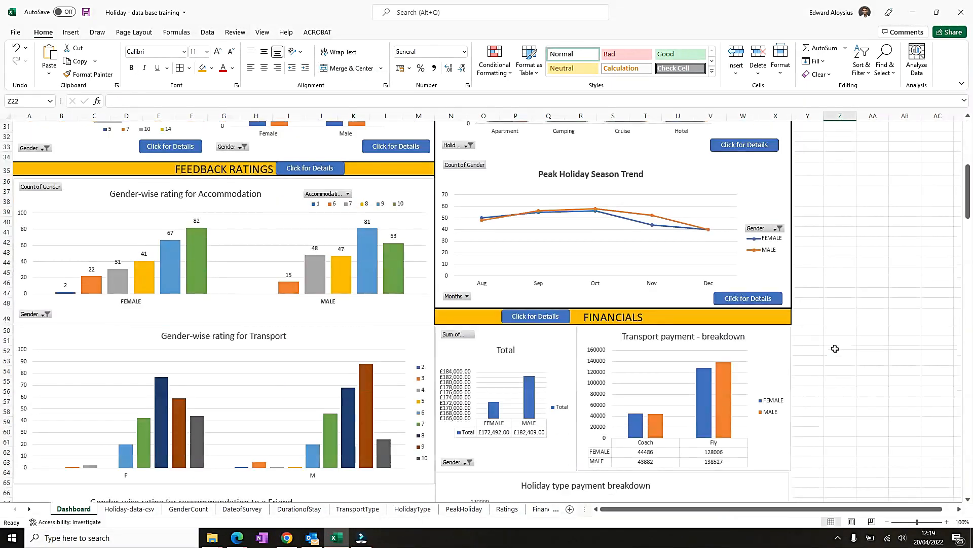
- Select the FINANCIALS section's cell range and apply an outline border around it
click(449, 316)
key(shift+Down)
key(shift+Down)
key(shift+Down)
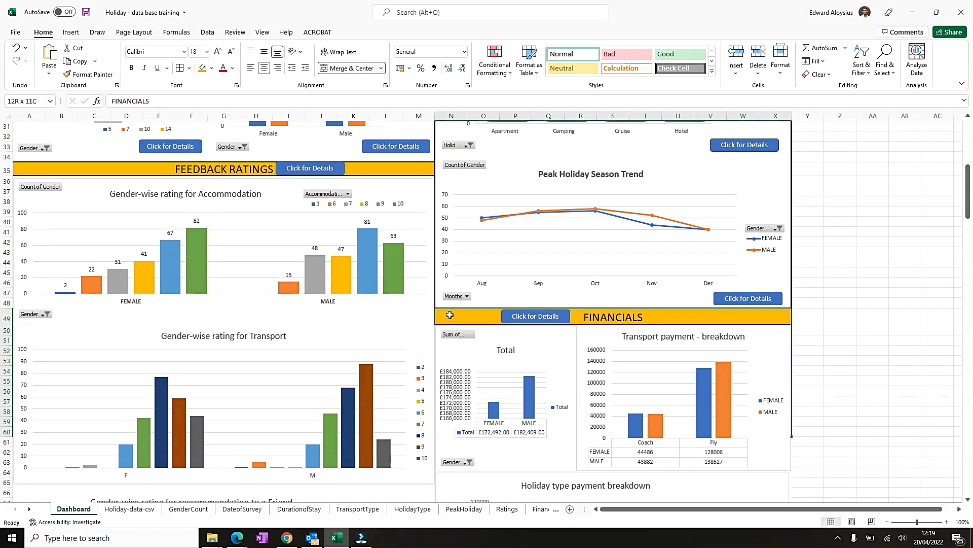
key(shift+Down)
key(shift+Down)
key(shift+Down)
key(shift+Down)
key(shift+Down)
key(shift+Down)
key(shift+Down)
key(shift+Down)
key(shift+Down)
key(shift+Down)
key(shift+Down)
key(shift+Down)
key(shift+Down)
key(shift+Down)
key(shift+Down)
key(shift+Down)
key(shift+Down)
key(shift+Down)
key(shift+Down)
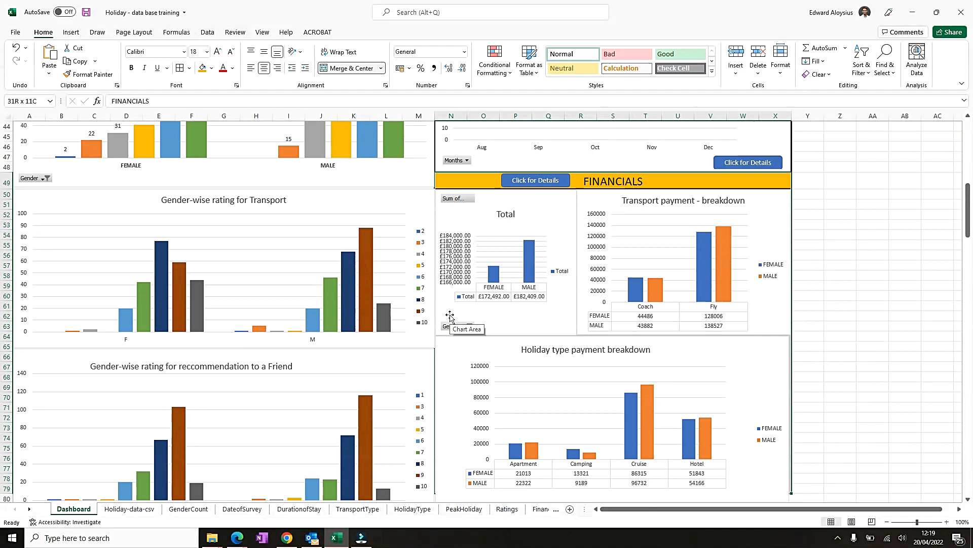
key(shift+Down)
key(shift+Down)
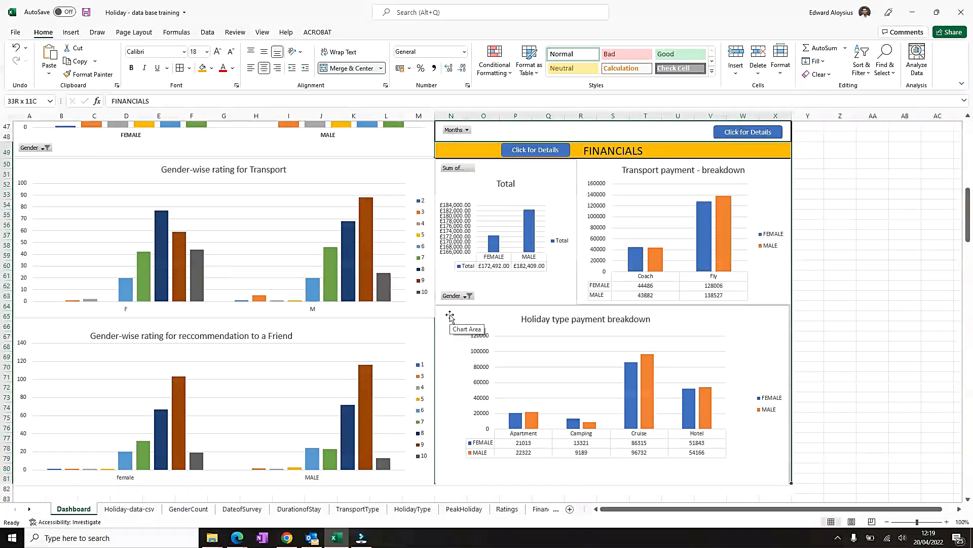
click(188, 69)
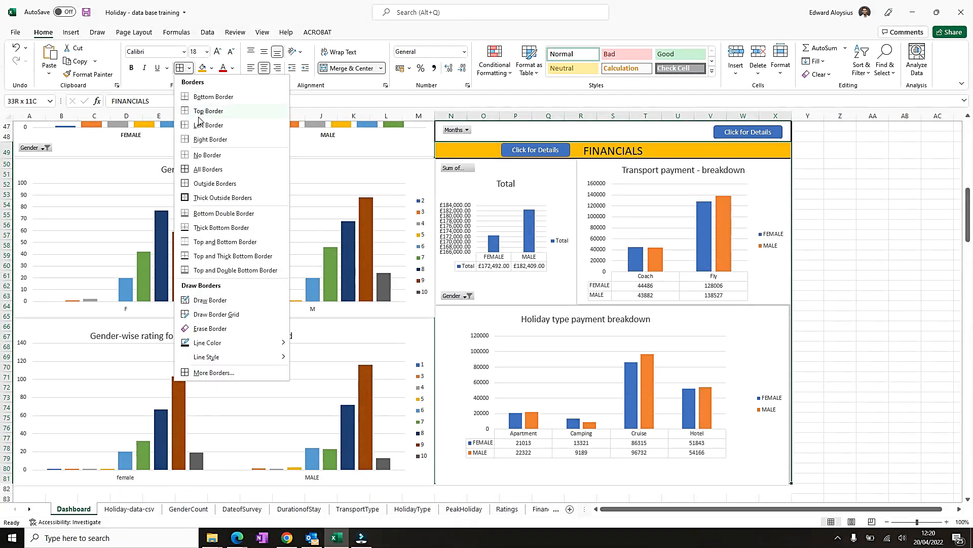
click(225, 371)
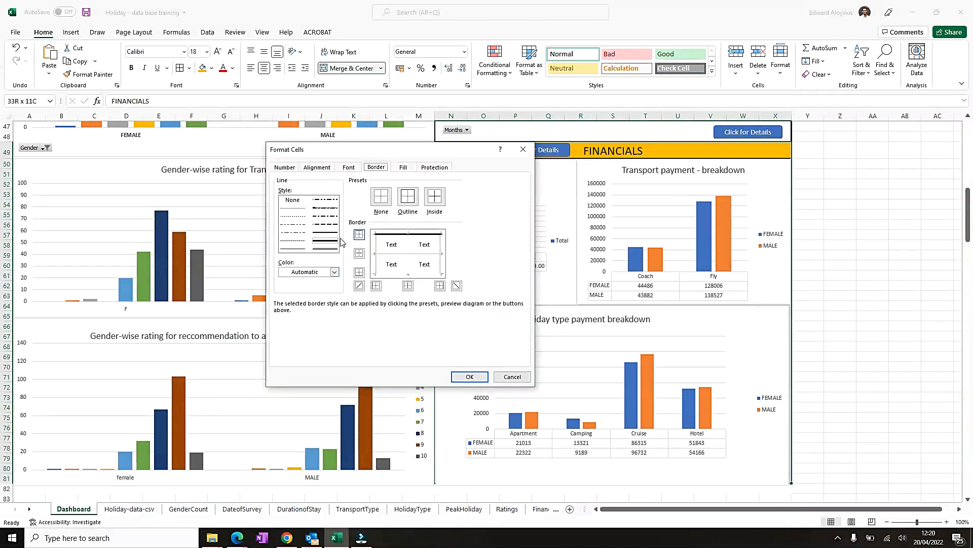
click(408, 197)
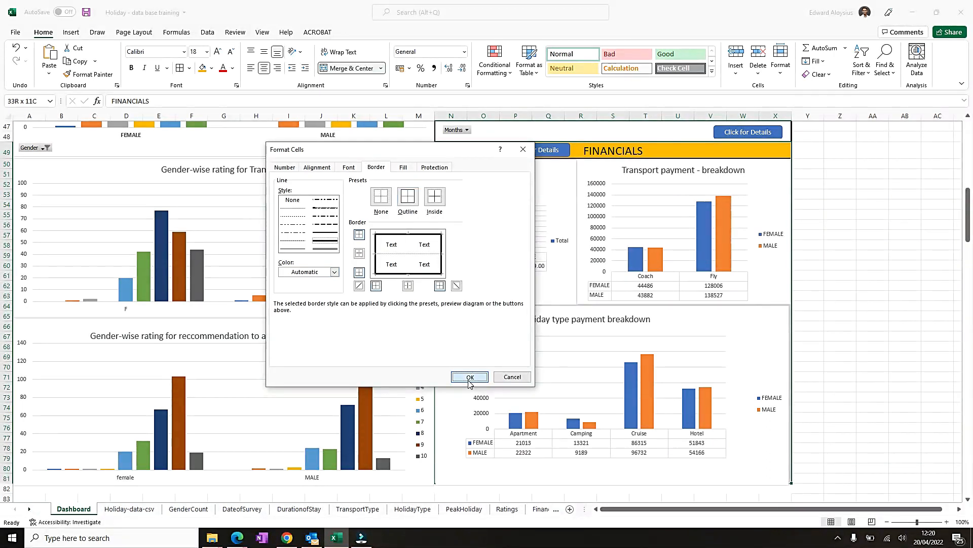
click(469, 376)
- Nudge the edges of the Total and Holiday type payment breakdown charts to line up with the section borders
click(929, 327)
scroll(572, 230, down, 2)
scroll(554, 183, up, 2)
click(549, 179)
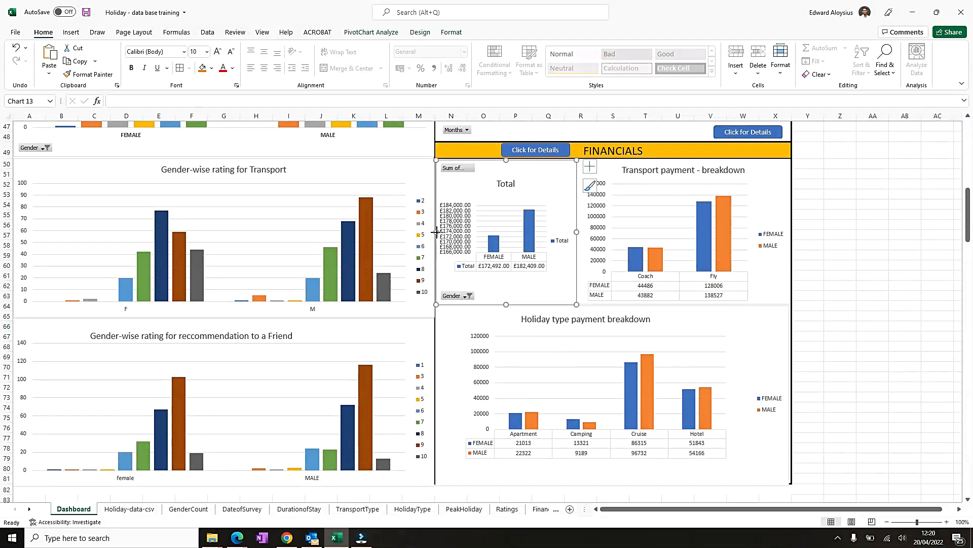
drag(437, 232, 432, 238)
click(429, 210)
scroll(406, 217, up, 3)
click(405, 217)
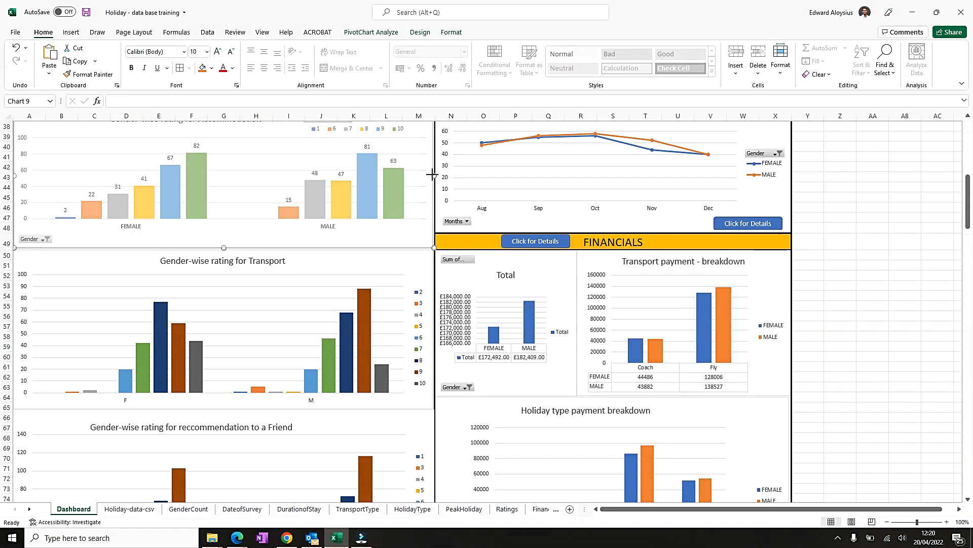
scroll(514, 188, up, 3)
click(514, 188)
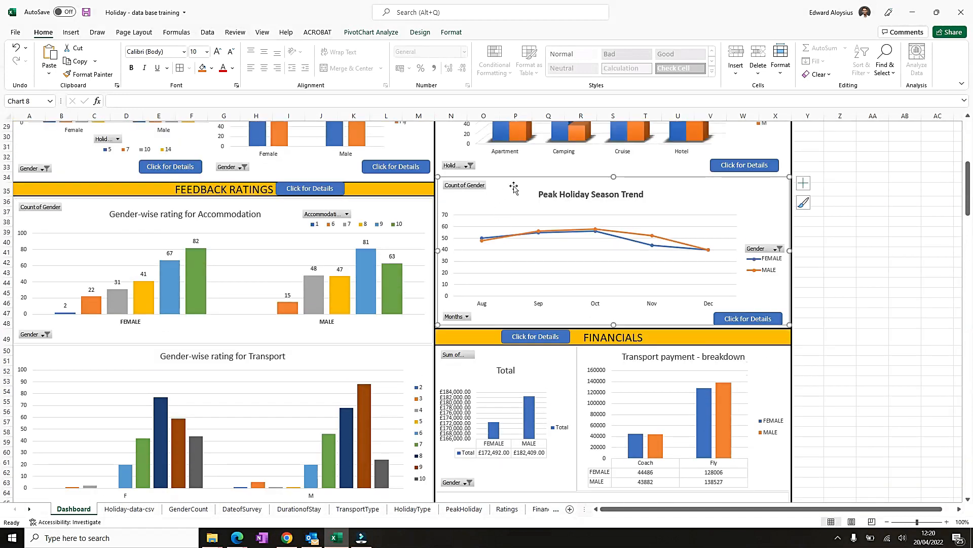
scroll(455, 347, down, 2)
click(431, 189)
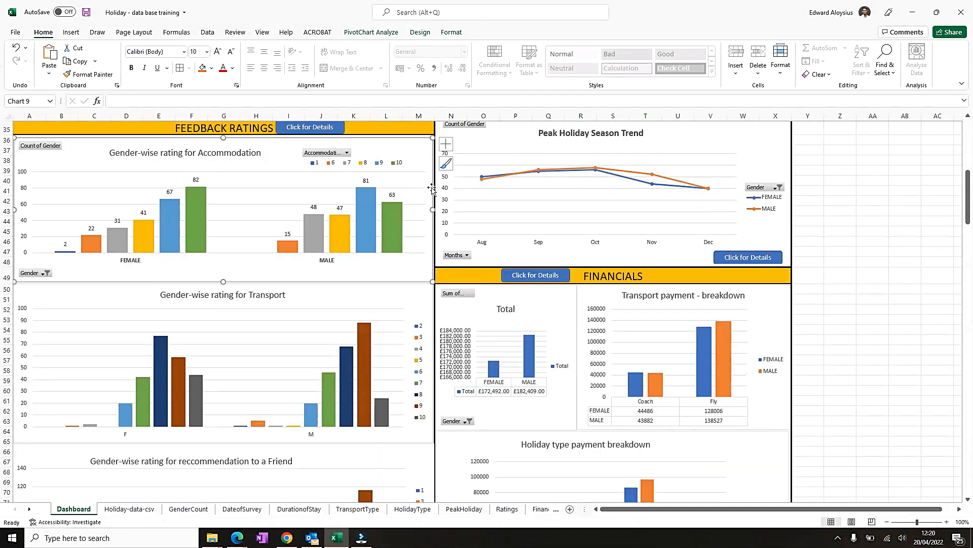
scroll(417, 325, down, 7)
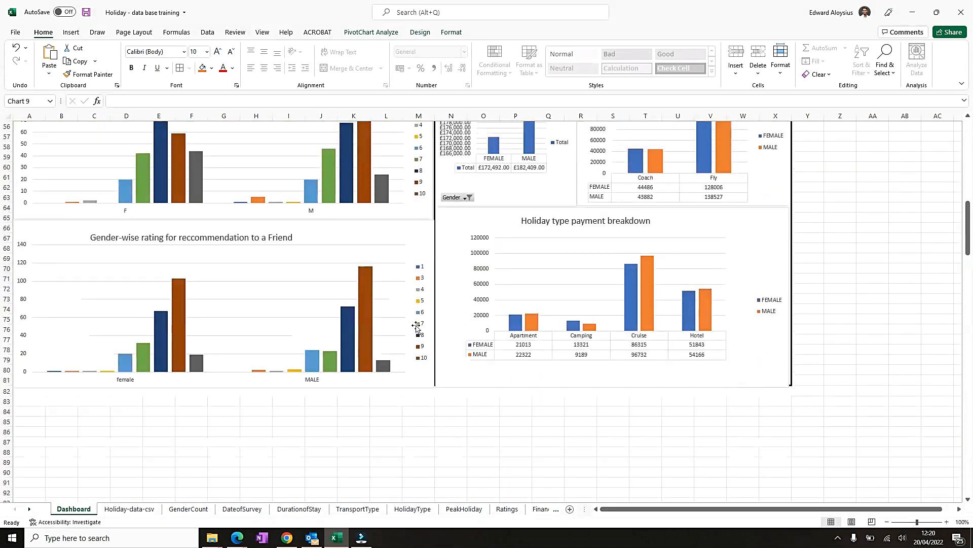
click(435, 294)
drag(434, 306, 432, 306)
click(477, 322)
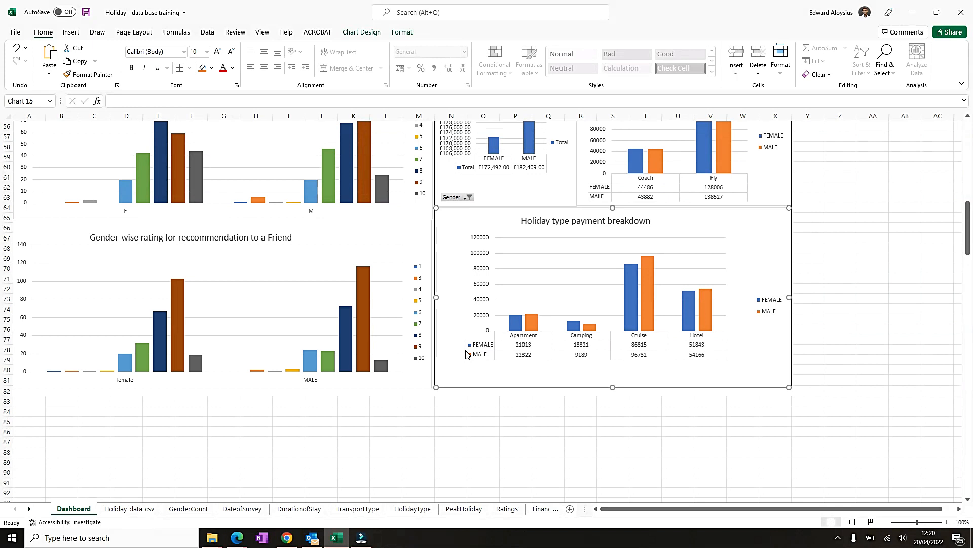
- Scroll through the Dashboard to check how the charts sit inside the bordered sections
scroll(439, 335, up, 14)
scroll(436, 320, up, 3)
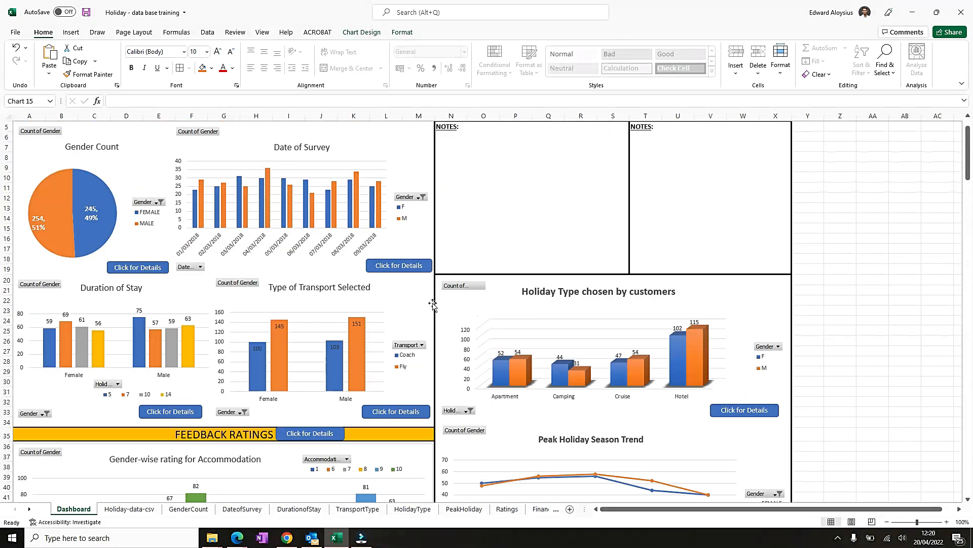
scroll(633, 307, down, 9)
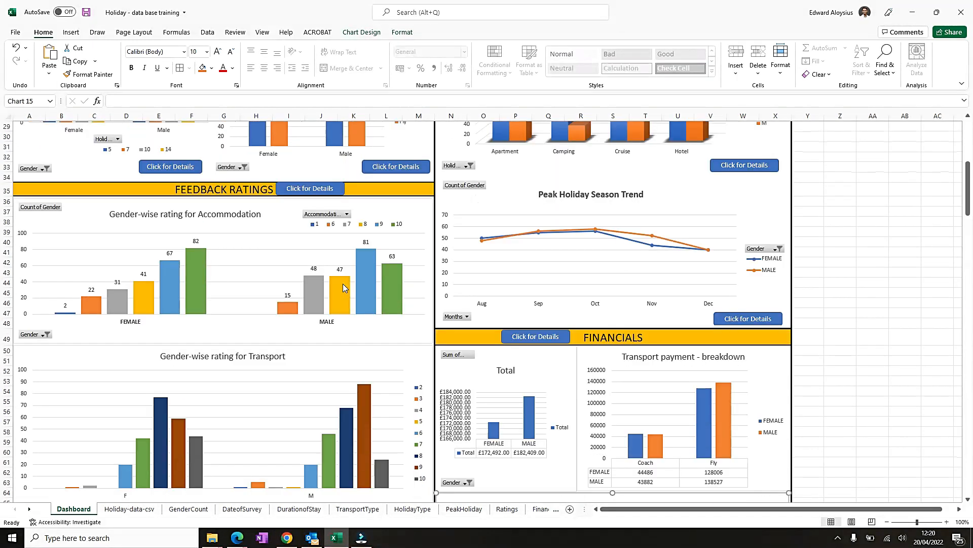
scroll(355, 299, down, 8)
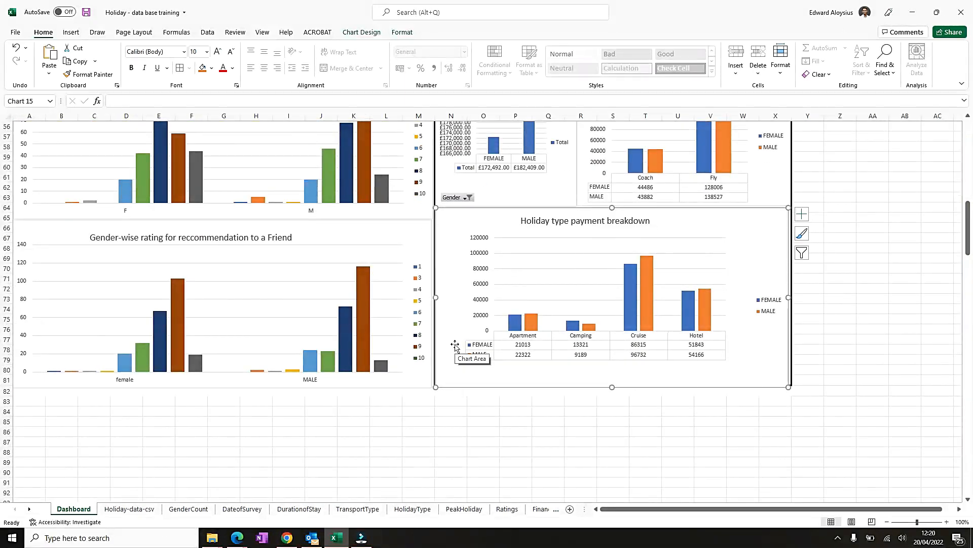
scroll(443, 337, up, 2)
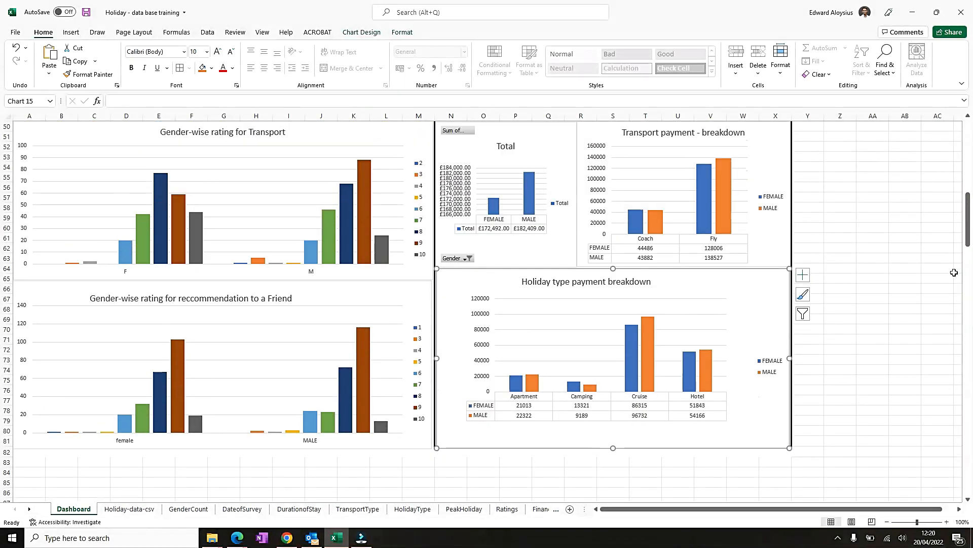
scroll(559, 279, down, 12)
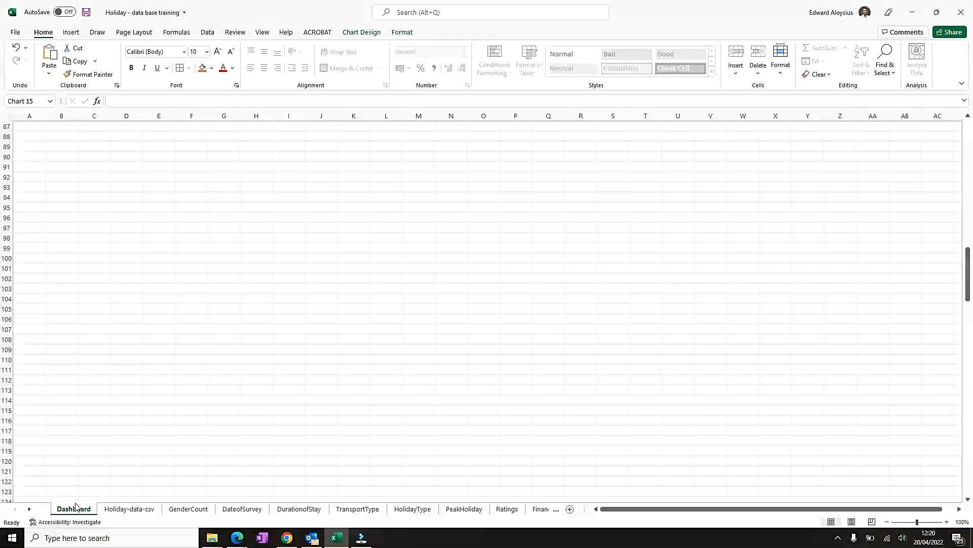
click(335, 299)
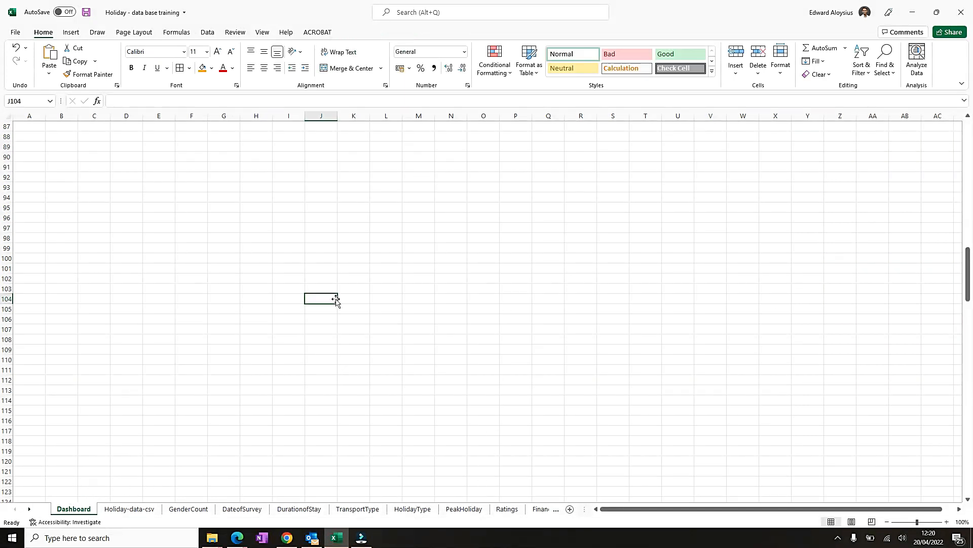
key(ctrl+Home)
scroll(377, 330, down, 13)
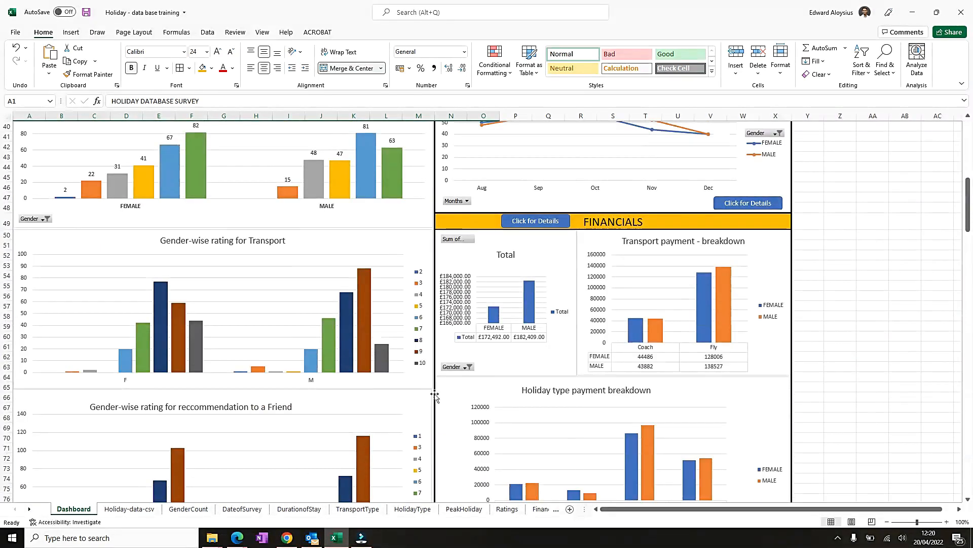
- Select the FEEDBACK RATINGS section's cell range and apply an outline border around it
scroll(433, 386, up, 5)
click(165, 226)
key(shift+Down)
key(shift+Down)
key(shift+Down)
key(shift+Down)
key(shift+Down)
key(shift+Down)
key(shift+Down)
key(shift+Down)
key(shift+Down)
key(shift+Down)
key(shift+Down)
key(shift+Down)
key(shift+Down)
key(shift+Down)
key(shift+Down)
key(shift+Down)
key(shift+Down)
key(shift+Down)
key(shift+Down)
key(shift+Down)
key(shift+Down)
key(shift+Down)
key(shift+Down)
key(shift+Down)
key(shift+Down)
key(shift+Down)
key(shift+Down)
key(shift+Down)
key(shift+Down)
key(shift+Down)
key(shift+Down)
key(shift+Down)
key(shift+Down)
key(shift+Down)
key(shift+Down)
key(shift+Down)
key(shift+Down)
key(shift+Down)
key(shift+Down)
key(shift+Down)
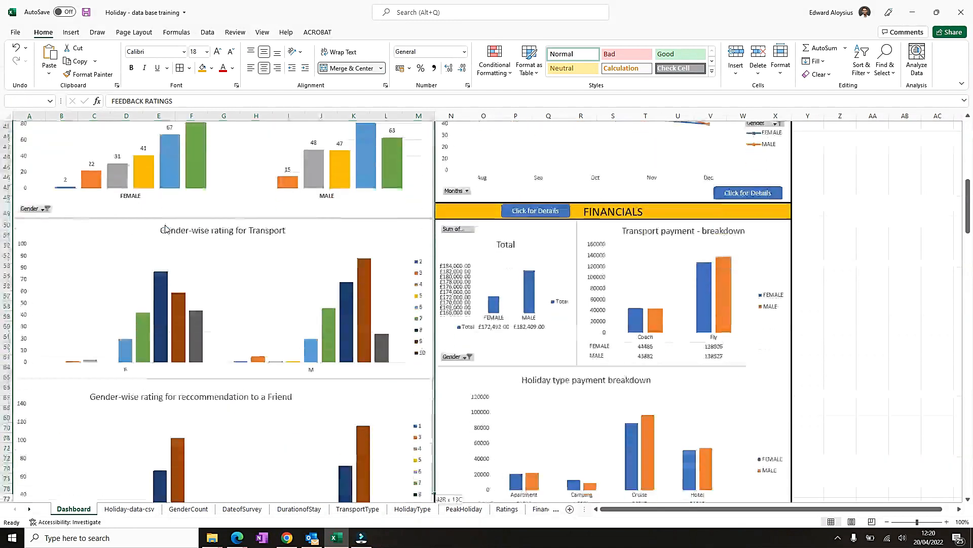
key(shift+Up)
key(shift+Up)
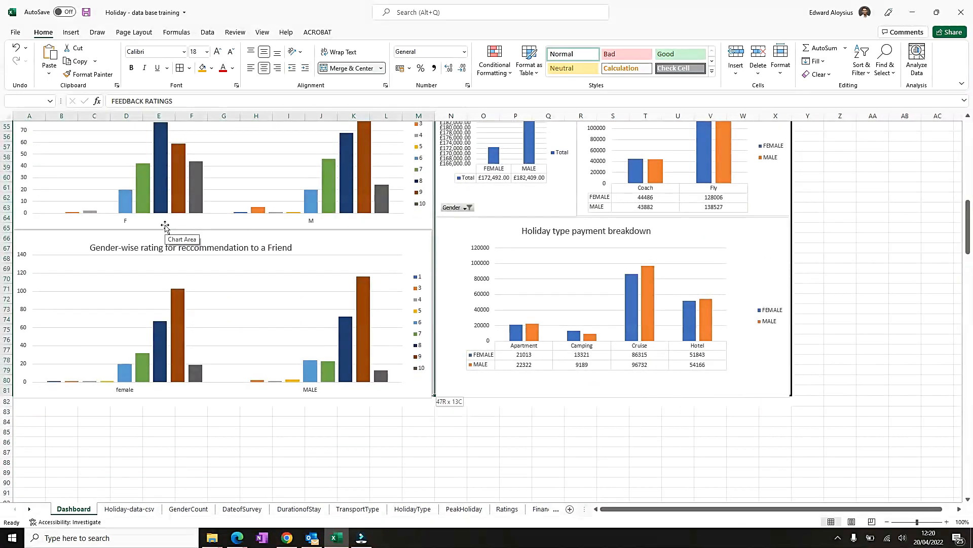
click(190, 68)
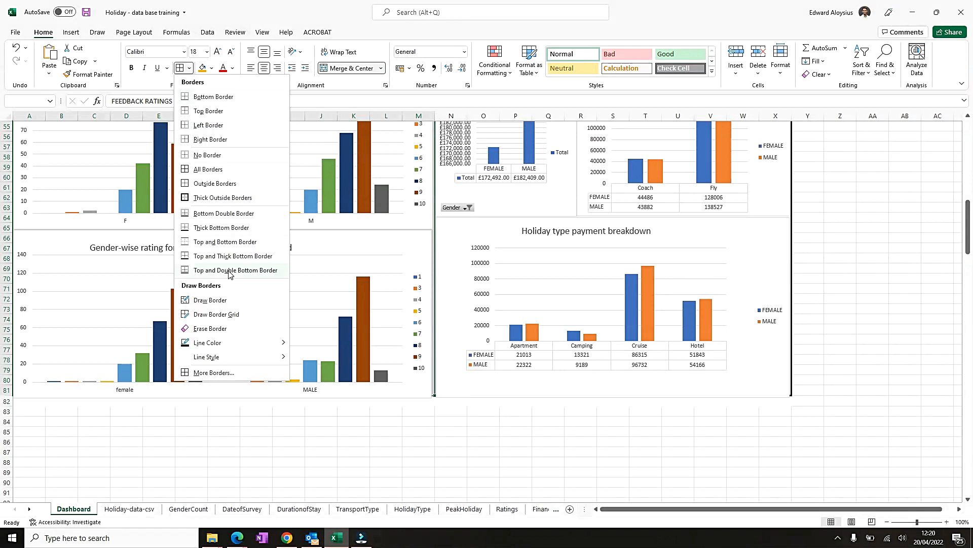
click(214, 372)
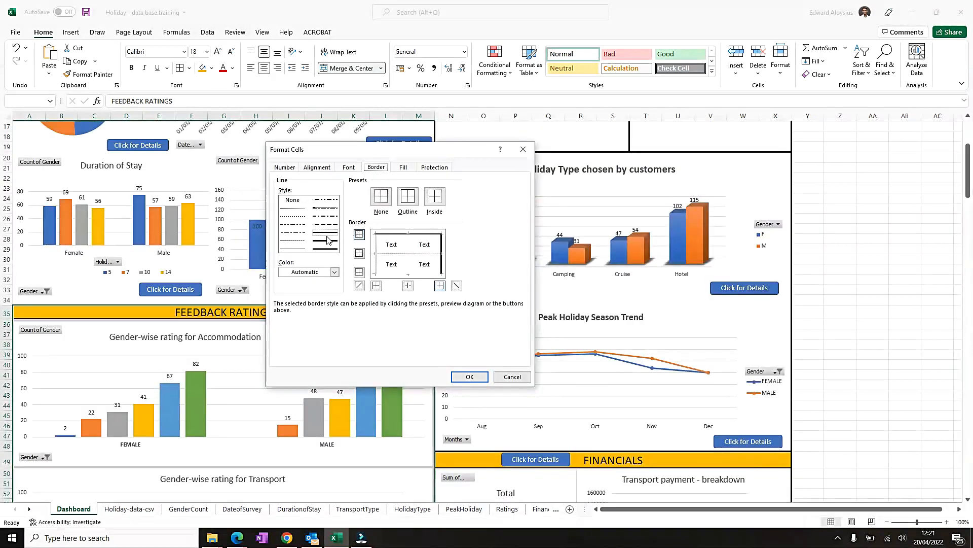
click(408, 197)
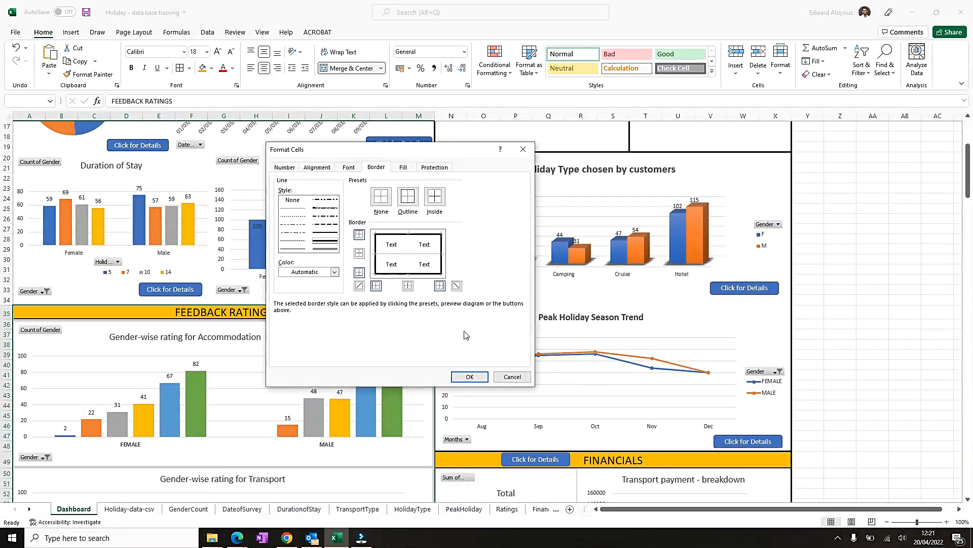
click(465, 377)
- Resize the bottoms of the friend-recommendation and Holiday type payment breakdown charts to fit inside the borders
scroll(462, 376, down, 11)
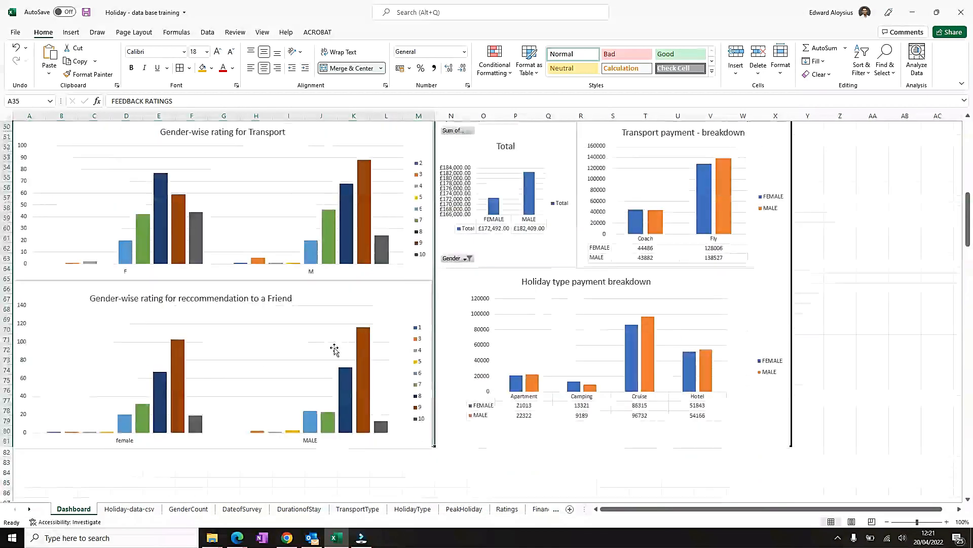
click(428, 460)
click(424, 421)
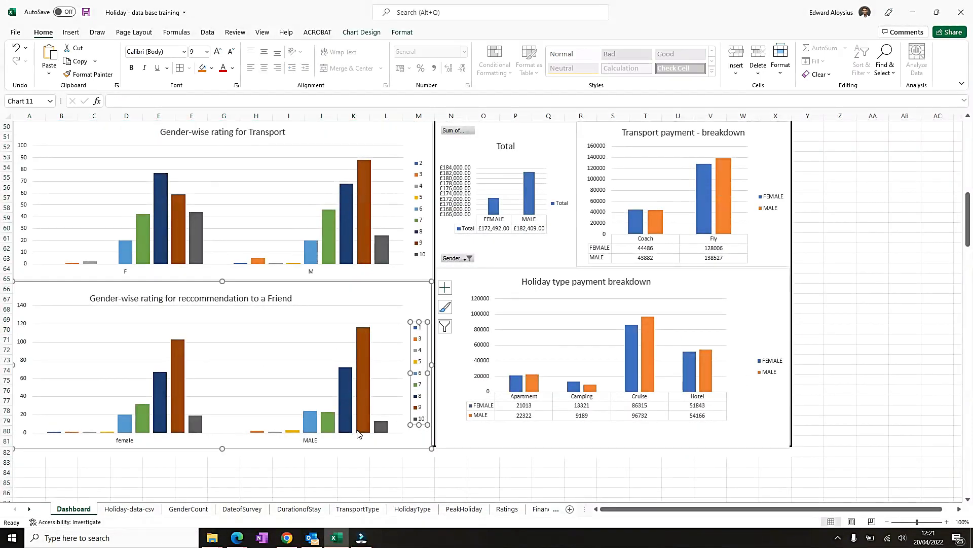
click(272, 449)
drag(223, 447, 223, 445)
click(429, 465)
click(525, 451)
drag(613, 451, 614, 444)
click(615, 483)
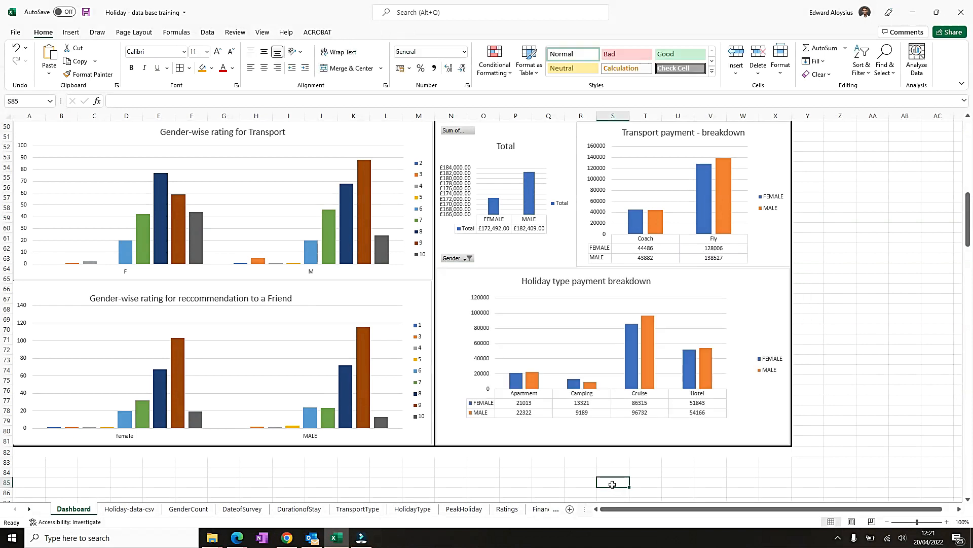
- Select the top-left Dashboard section, columns A to M and rows 4 to 33, and apply a thick outline border
click(382, 481)
scroll(342, 469, up, 4)
scroll(342, 469, up, 12)
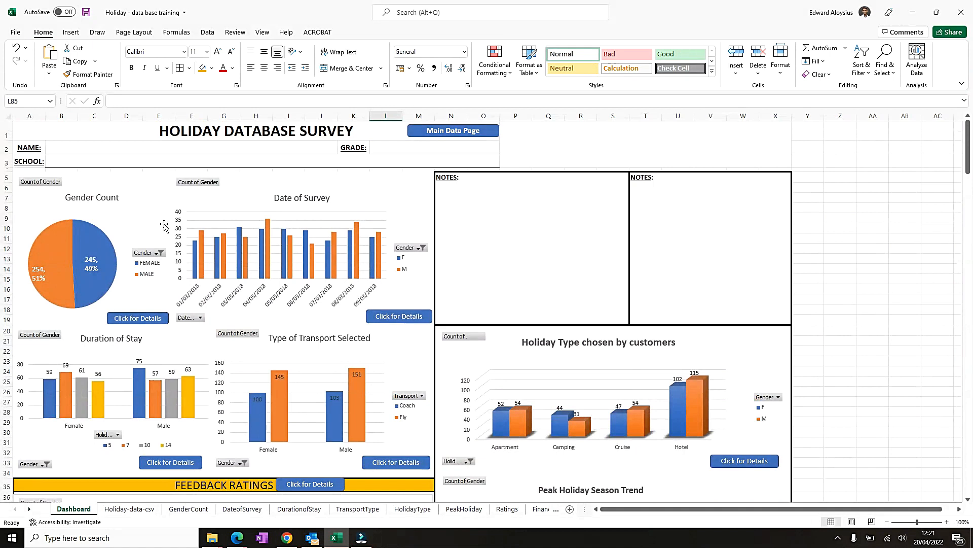
click(425, 171)
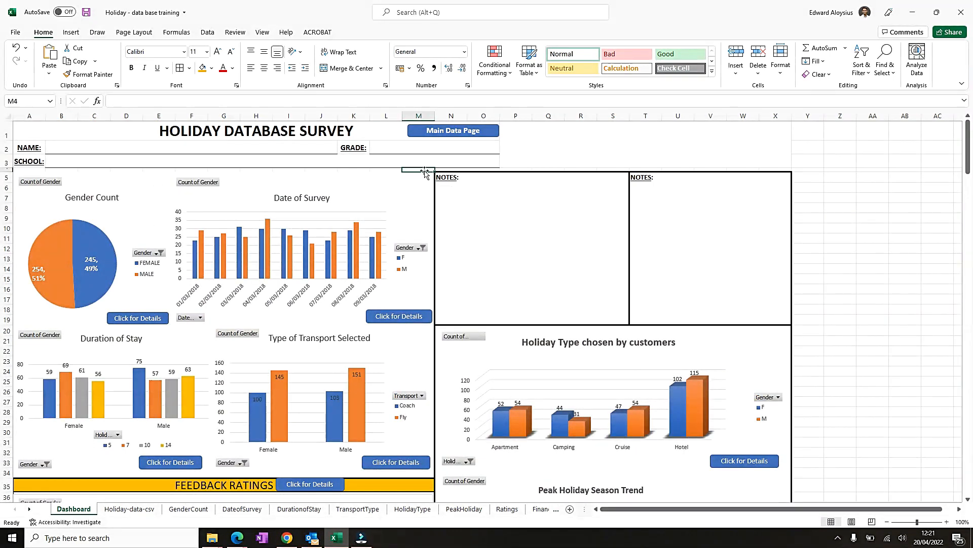
key(Left)
key(Left)
key(Left)
key(Left)
key(Left)
key(Left)
key(Left)
key(Left)
key(Left)
key(Left)
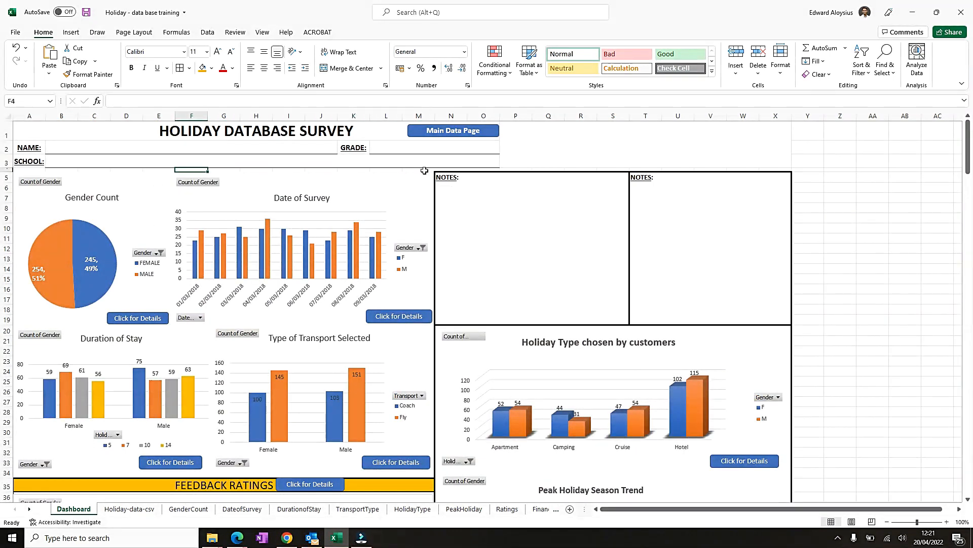
key(Left)
key(Left)
key(shift+Right)
key(shift+Right)
key(shift+Right)
key(shift+Right)
key(shift+Right)
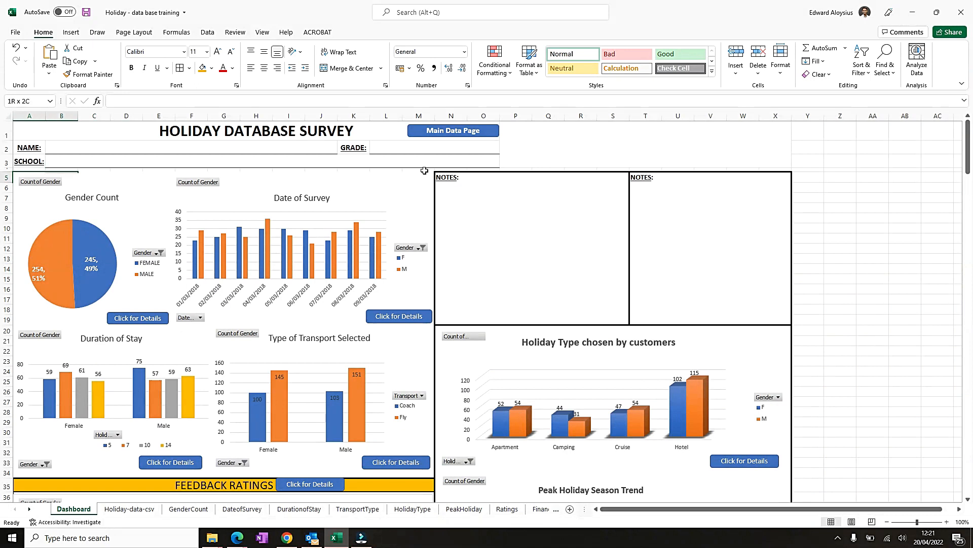
key(shift+Right)
key(shift+Right)
key(shift+Right)
key(shift+Right)
key(shift+Right)
key(shift+Right)
key(shift+Right)
key(shift+Down)
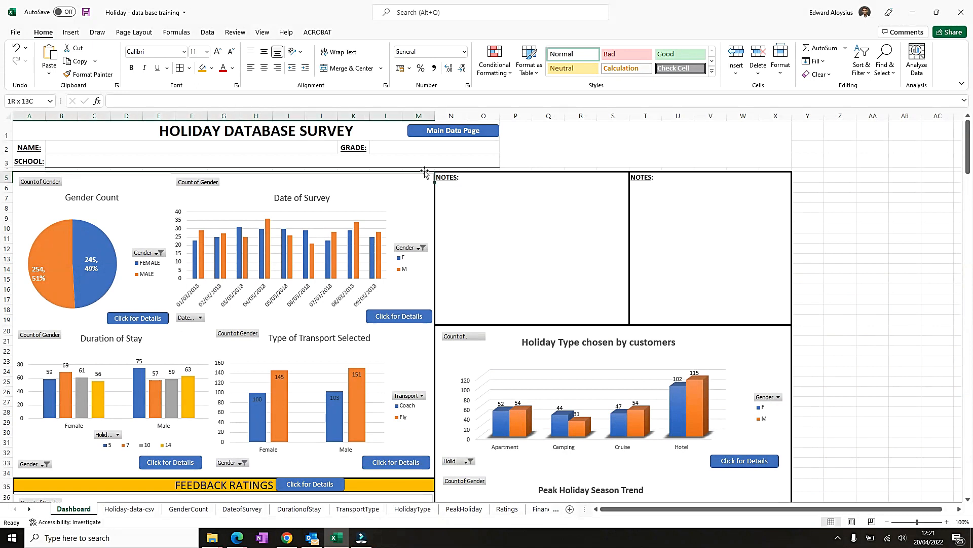
key(shift+Down)
key(shift+Down)
key(shift+Down)
key(shift+Down)
key(shift+Down)
key(shift+Down)
key(shift+Down)
key(shift+Down)
key(shift+Down)
key(shift+Down)
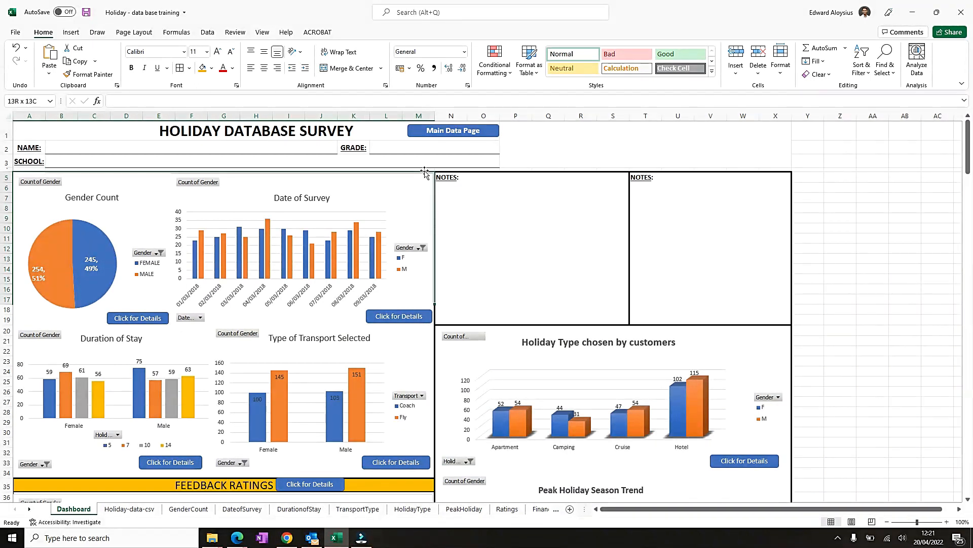
key(shift+Down)
key(shift+Down)
key(shift+Down)
key(shift+Down)
key(shift+Down)
key(shift+Down)
key(shift+Down)
key(shift+Down)
key(shift+Down)
key(shift+Down)
key(shift+Down)
key(shift+Down)
key(shift+Down)
key(shift+Down)
key(shift+Down)
key(shift+Down)
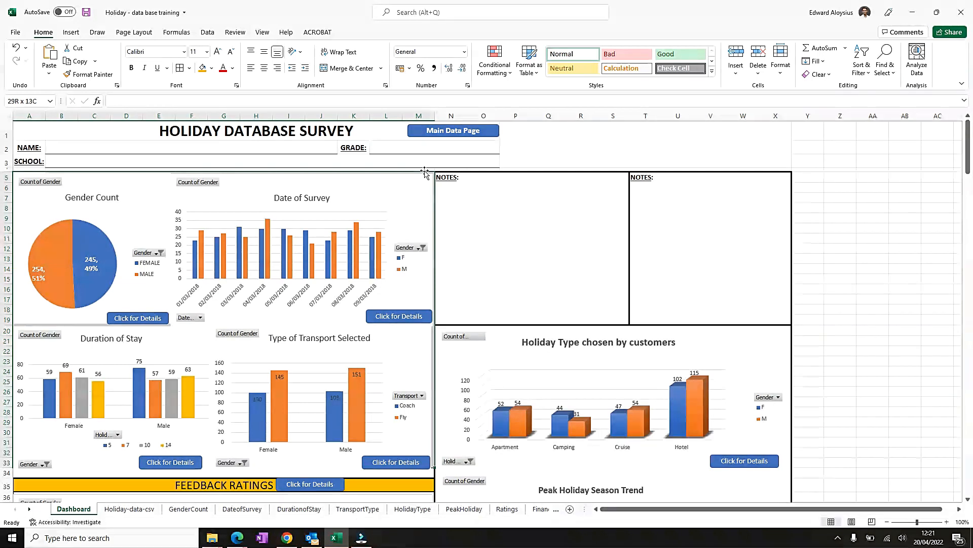
key(shift+Down)
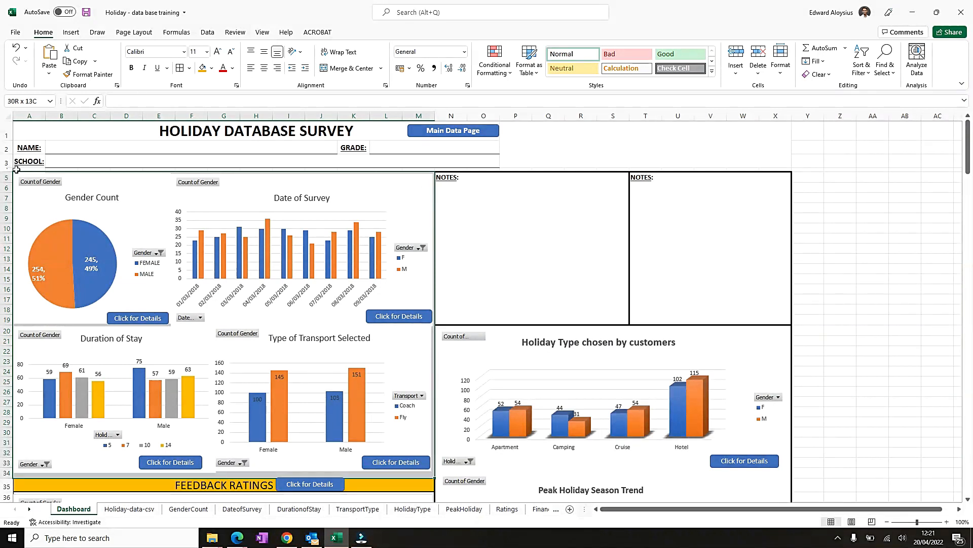
click(190, 68)
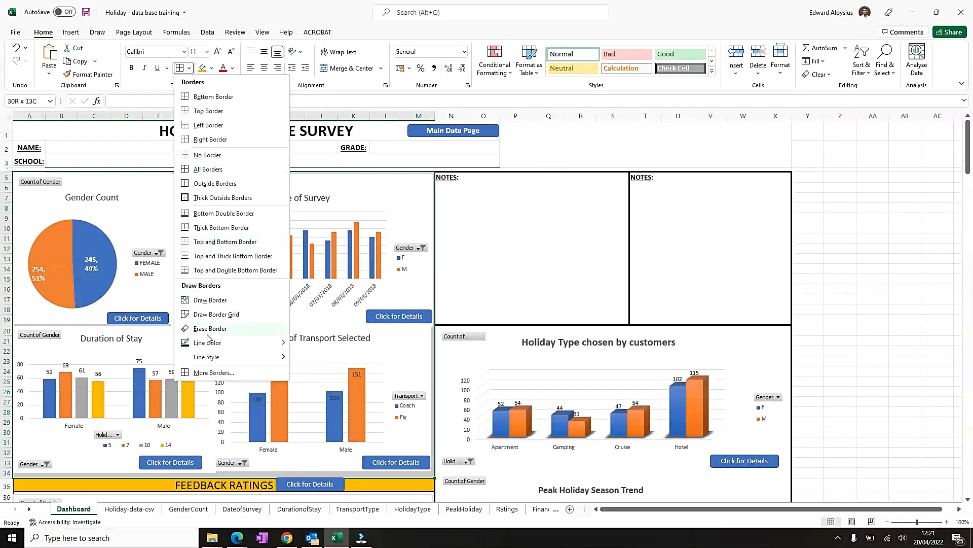
click(215, 372)
click(330, 242)
click(407, 198)
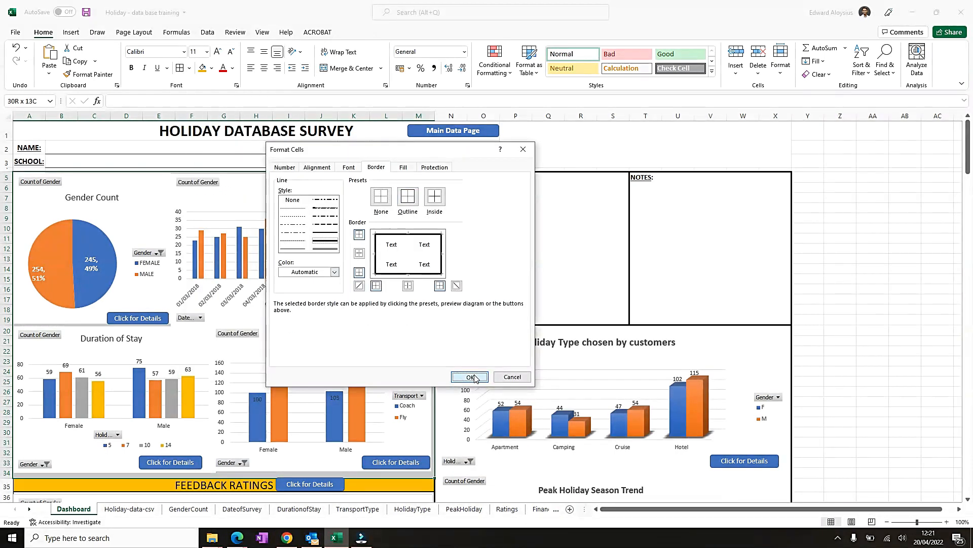
click(470, 376)
- Select the heading area across rows 1 to 3 and apply a thick outline border around it
click(808, 161)
scroll(544, 314, down, 11)
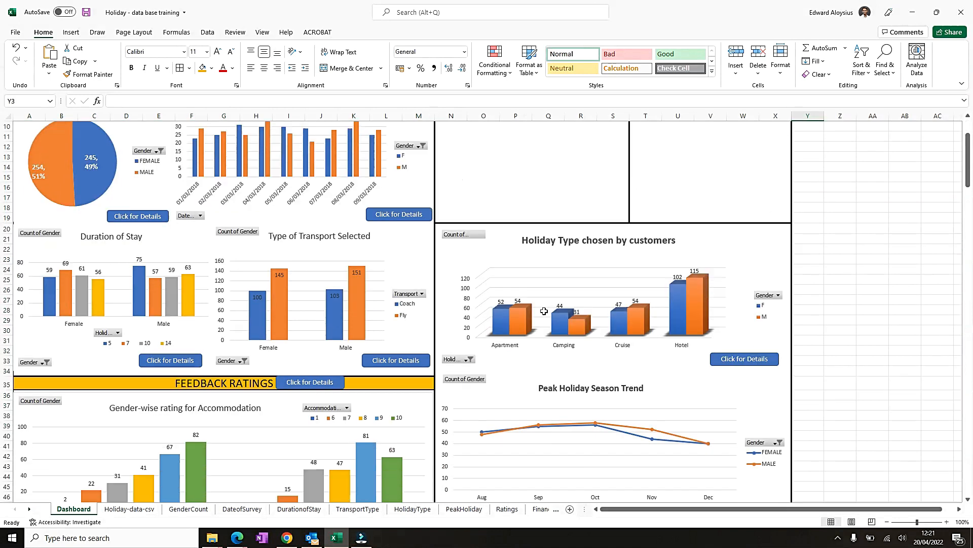
scroll(544, 314, down, 1)
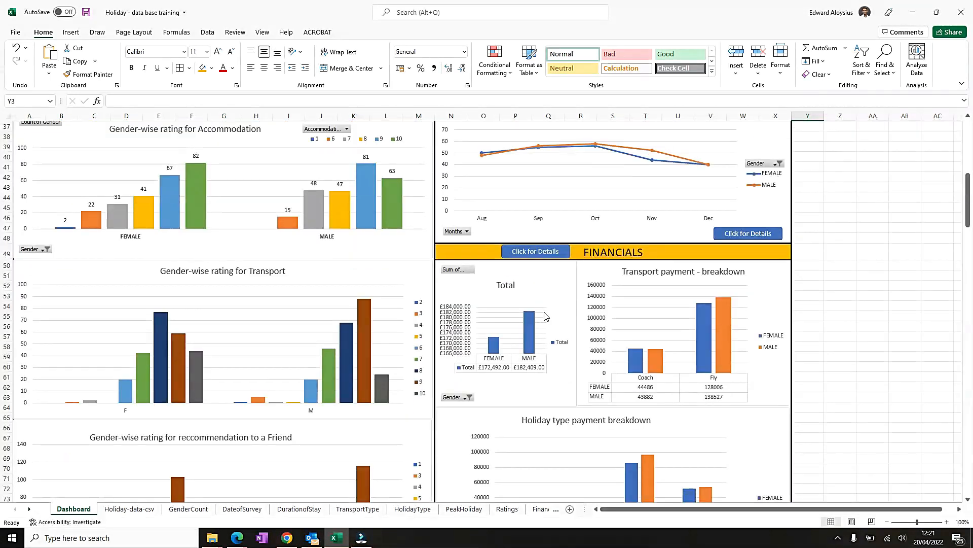
scroll(542, 314, up, 12)
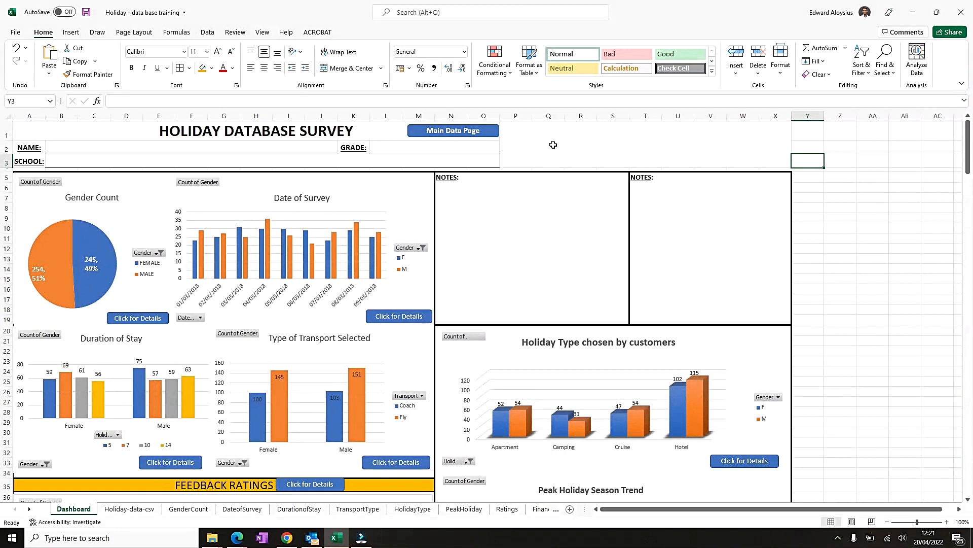
mouse_move(646, 143)
mouse_down()
mouse_move(664, 139)
mouse_move(265, 135)
mouse_move(133, 87)
mouse_up()
click(189, 69)
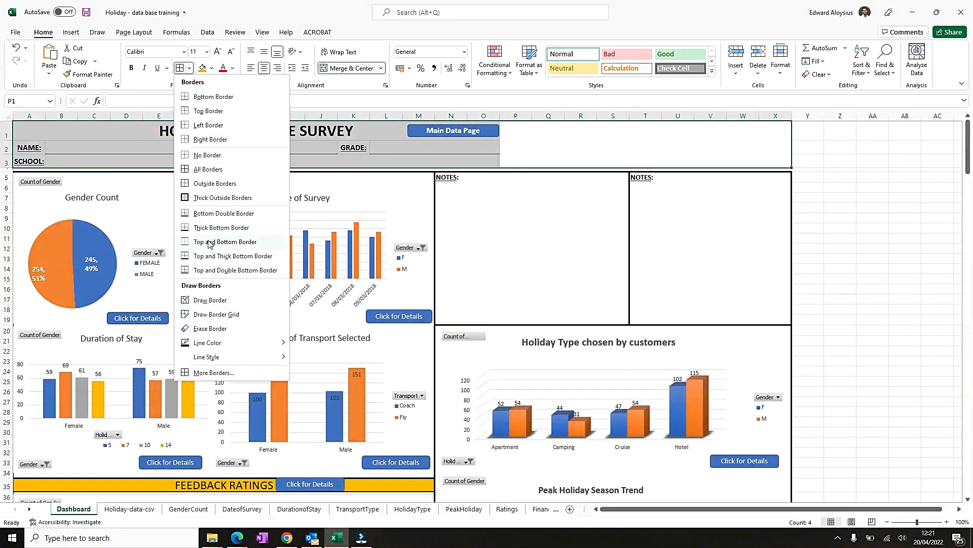
click(210, 373)
click(326, 245)
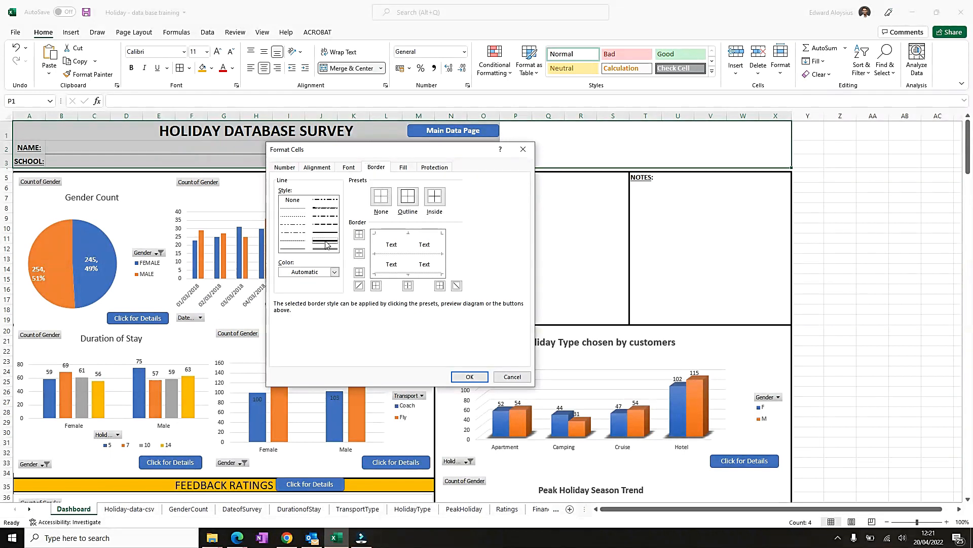
click(411, 198)
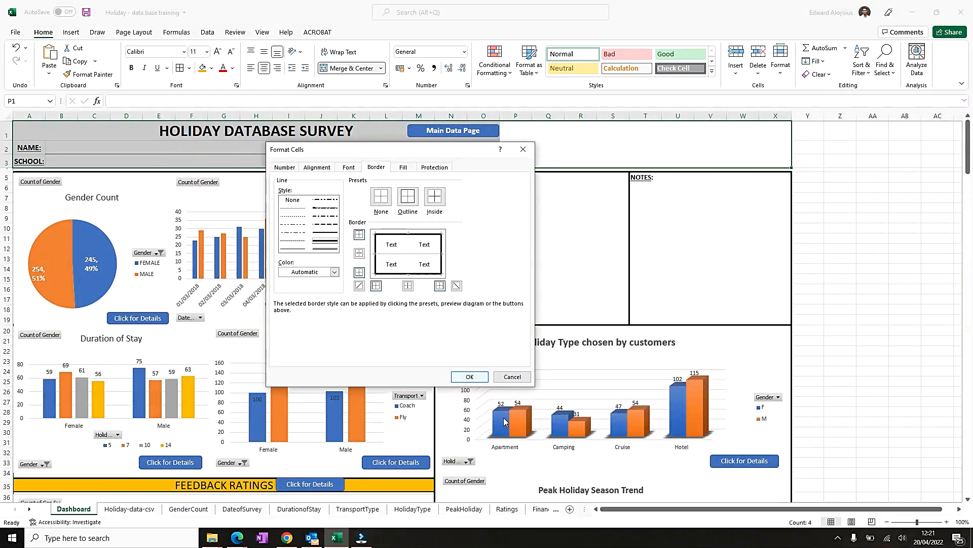
click(469, 376)
- Apply a thick outline border around the HOLIDAY DATABASE SURVEY title cell
click(903, 279)
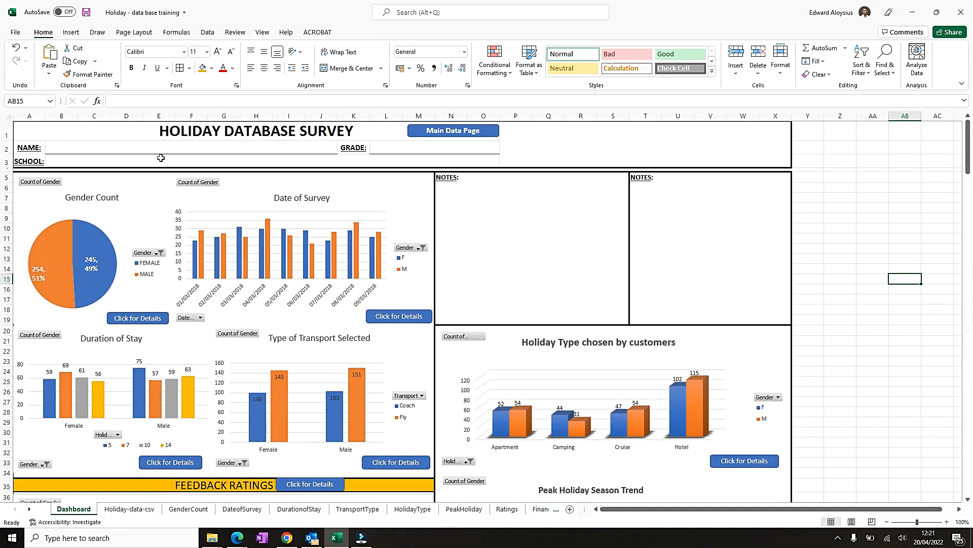
click(146, 131)
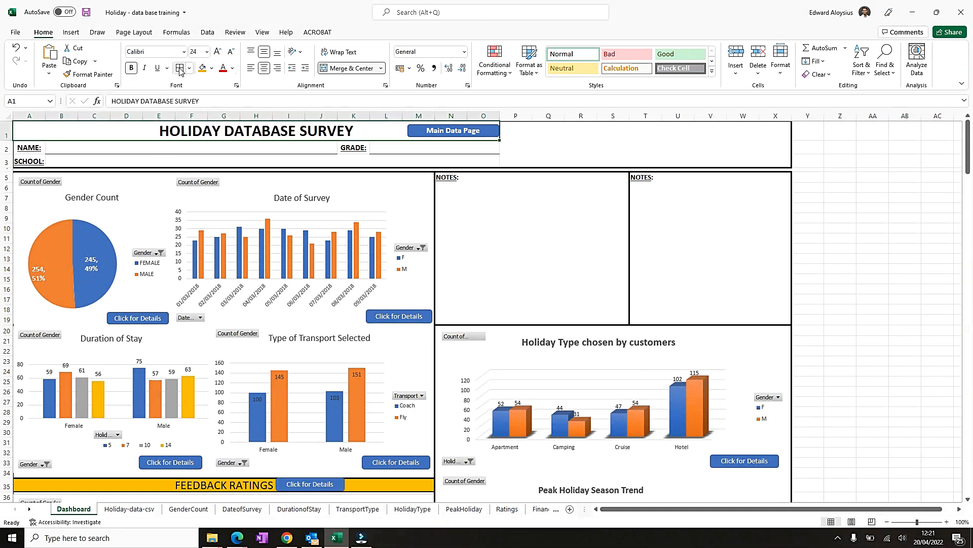
key(ctrl+1)
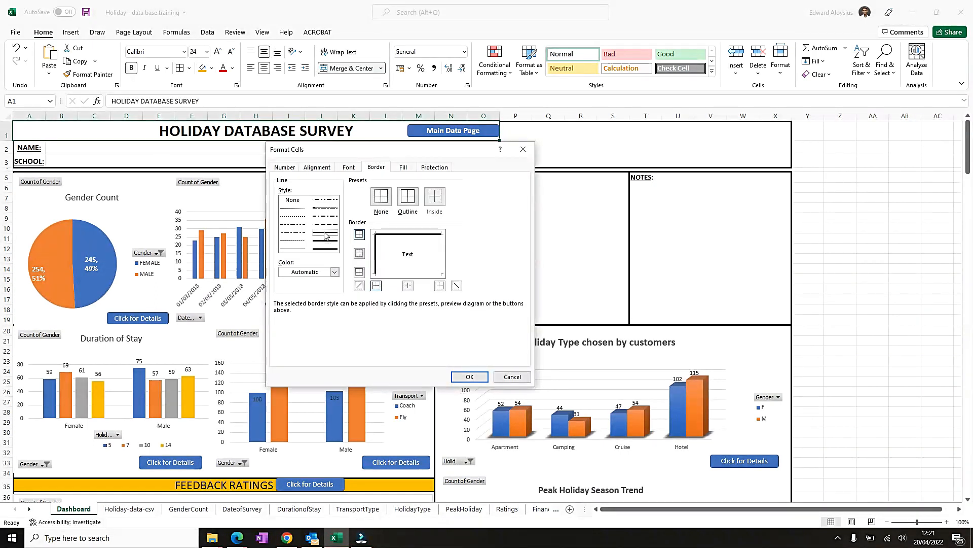
click(408, 197)
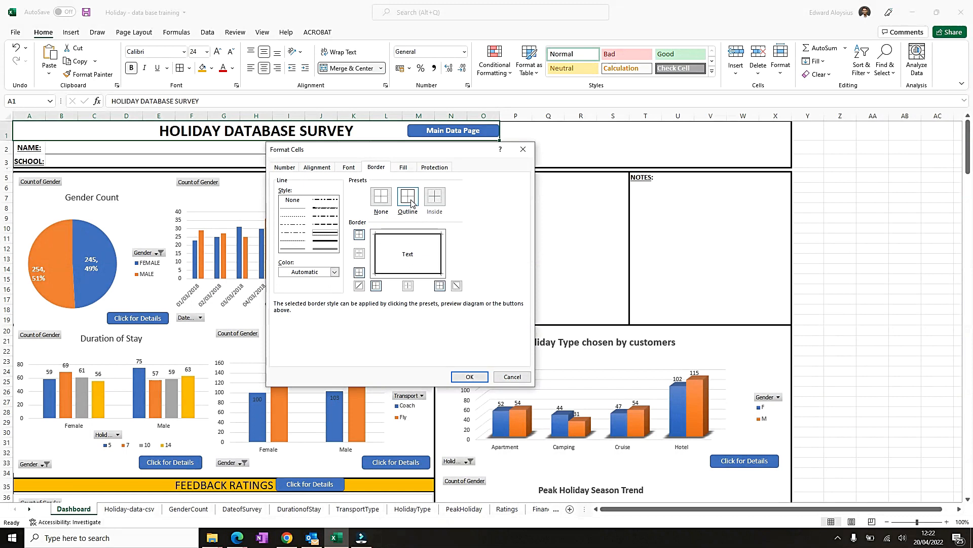
click(469, 376)
- Scroll through the Dashboard to review the new borders around the heading and chart sections
click(957, 248)
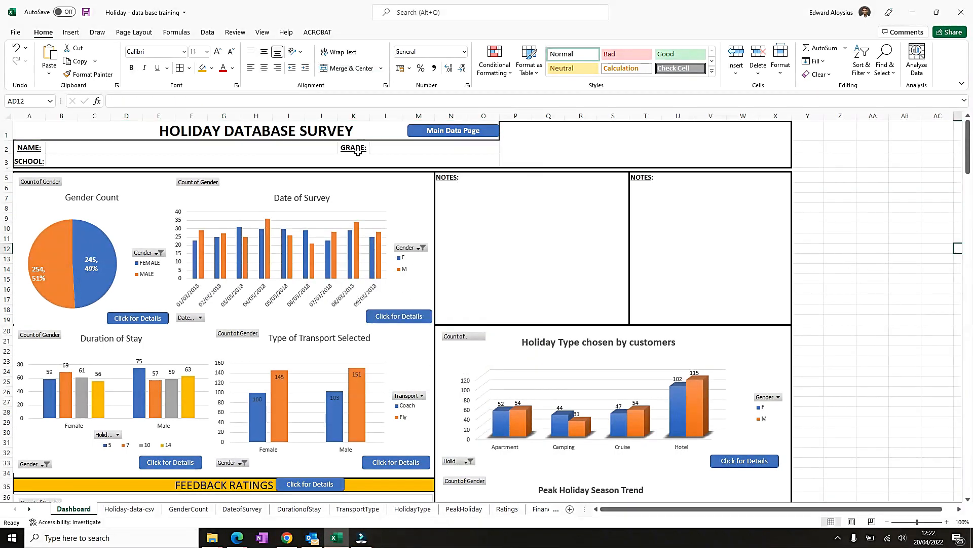
click(348, 126)
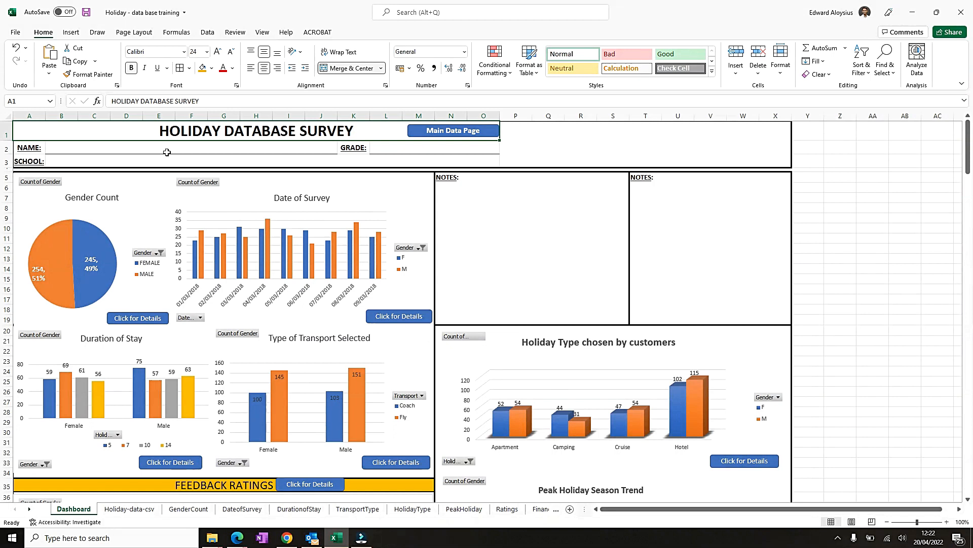
scroll(261, 208, down, 8)
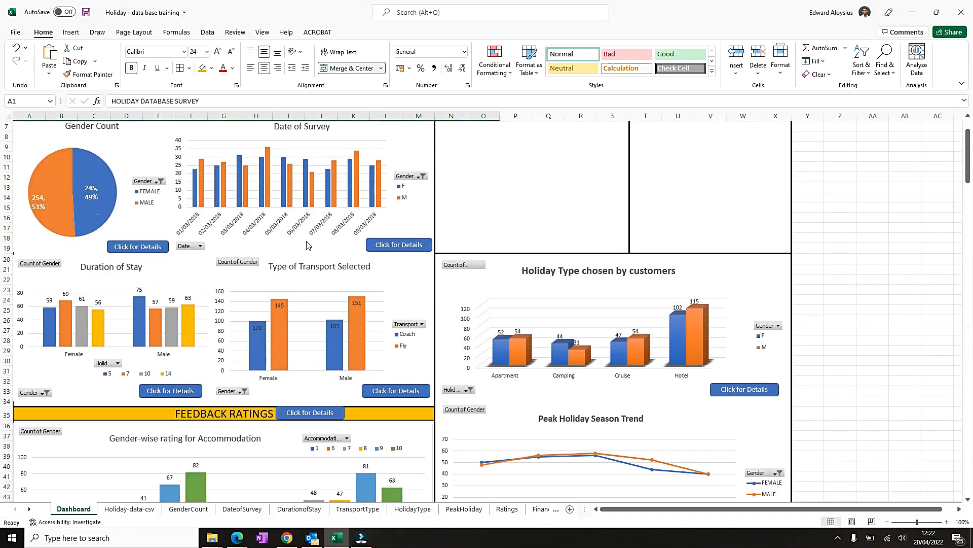
scroll(296, 255, down, 6)
scroll(291, 253, up, 20)
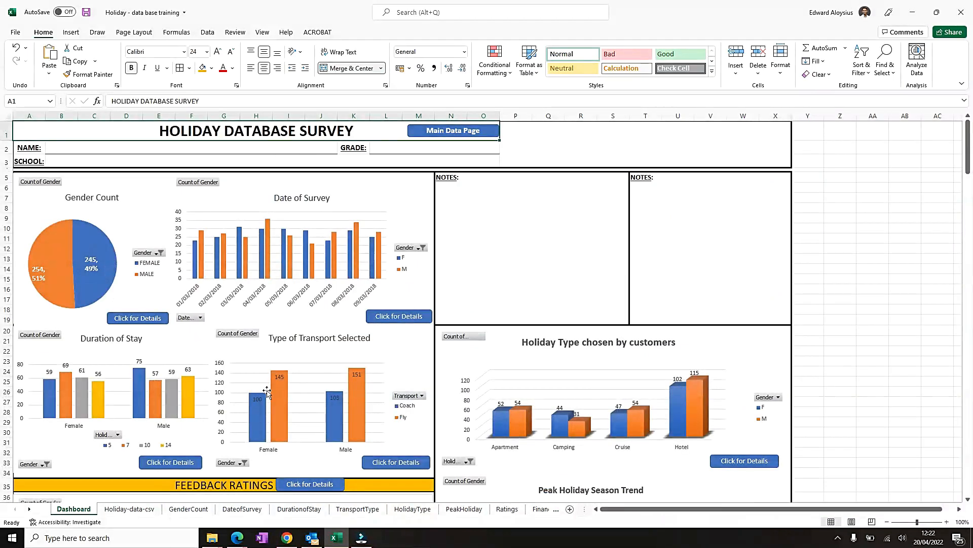
click(301, 377)
scroll(360, 380, down, 5)
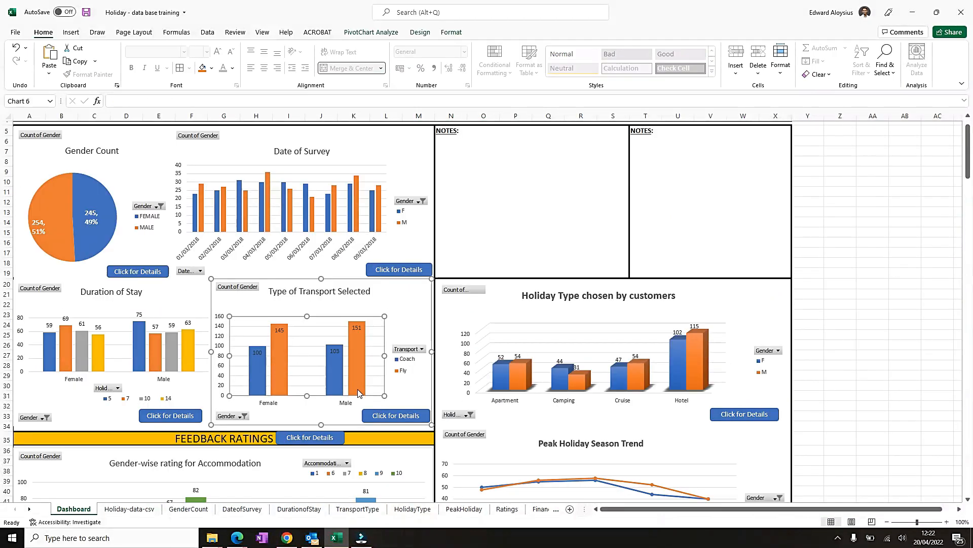
click(398, 190)
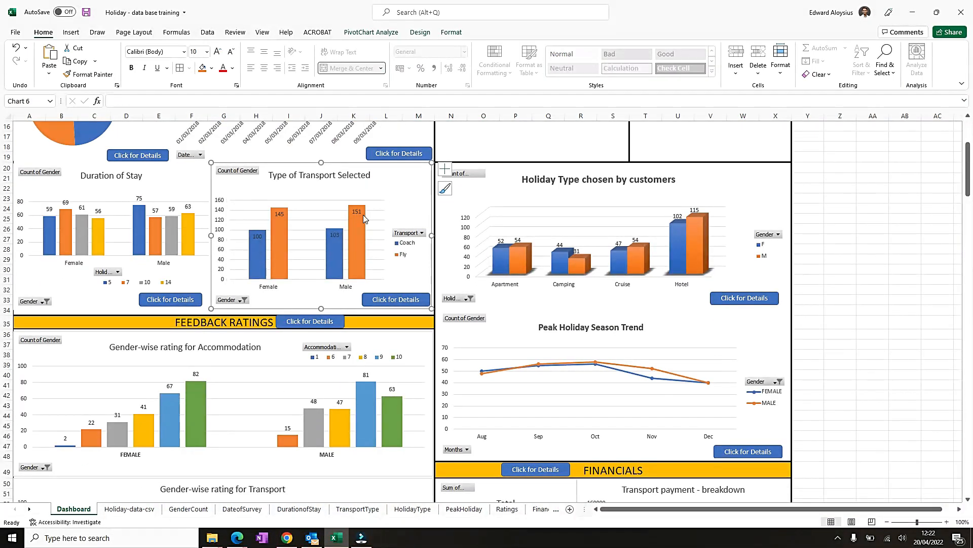
scroll(189, 274, up, 5)
- Fill the Gender Count and Date of Survey charts with a yellow background
click(132, 196)
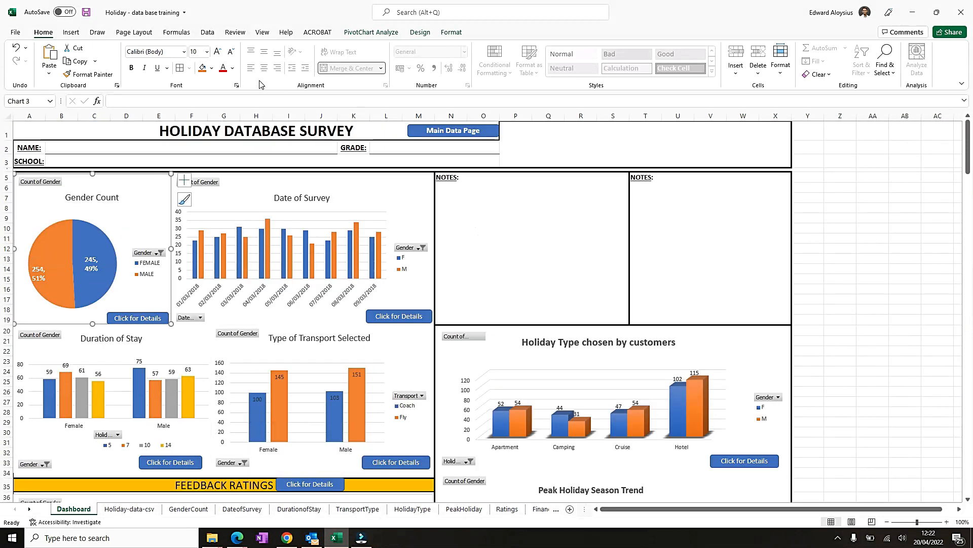
click(211, 68)
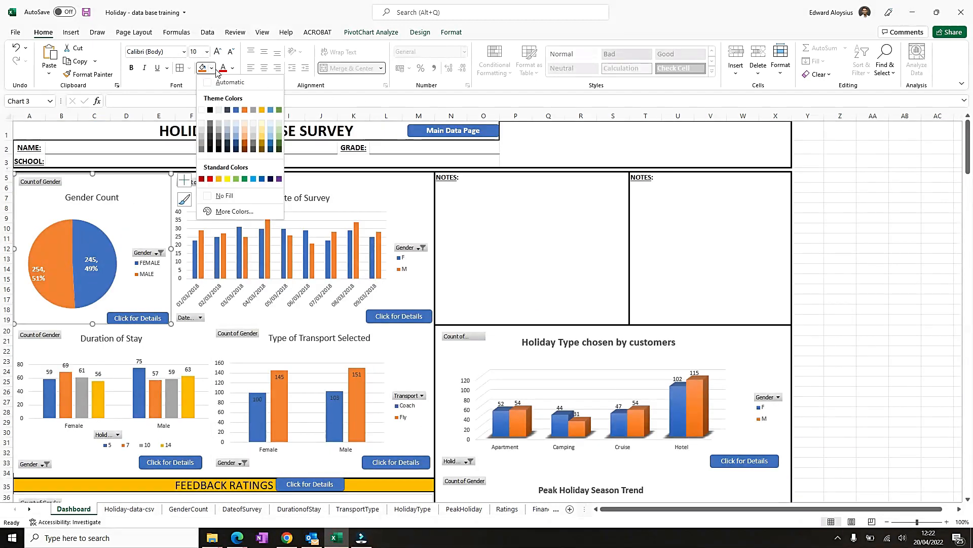
click(228, 179)
click(402, 188)
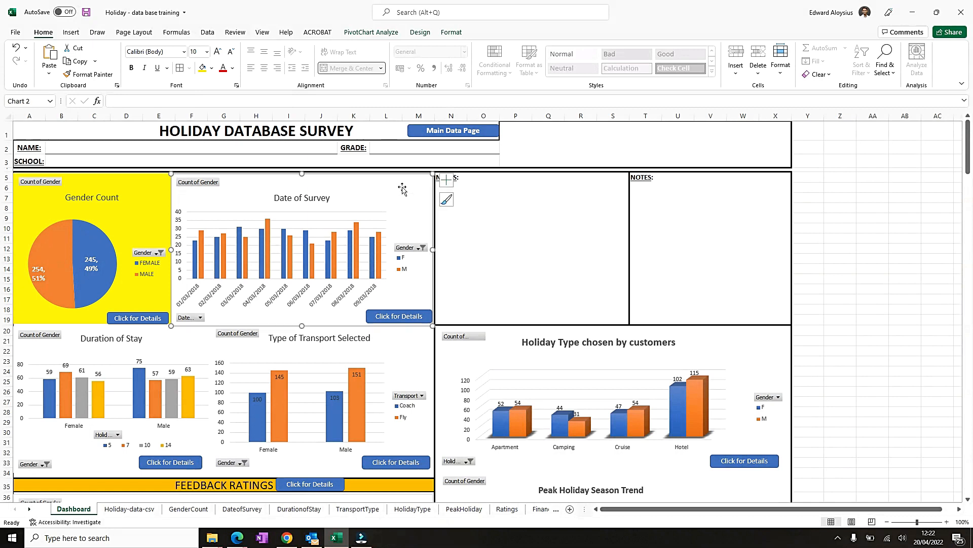
click(203, 67)
- Fill the Duration of Stay and Type of Transport Selected charts with the same yellow background
scroll(217, 157, down, 3)
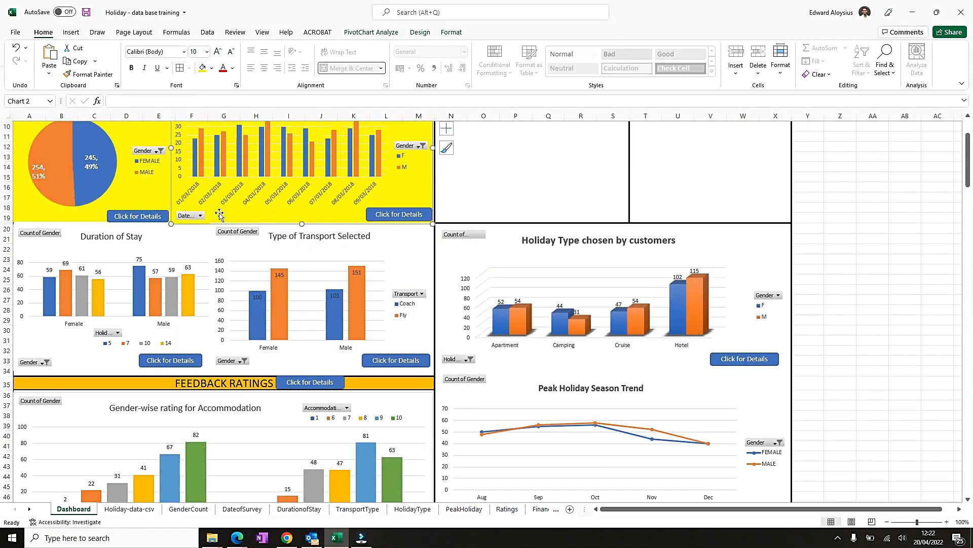
click(193, 230)
click(201, 69)
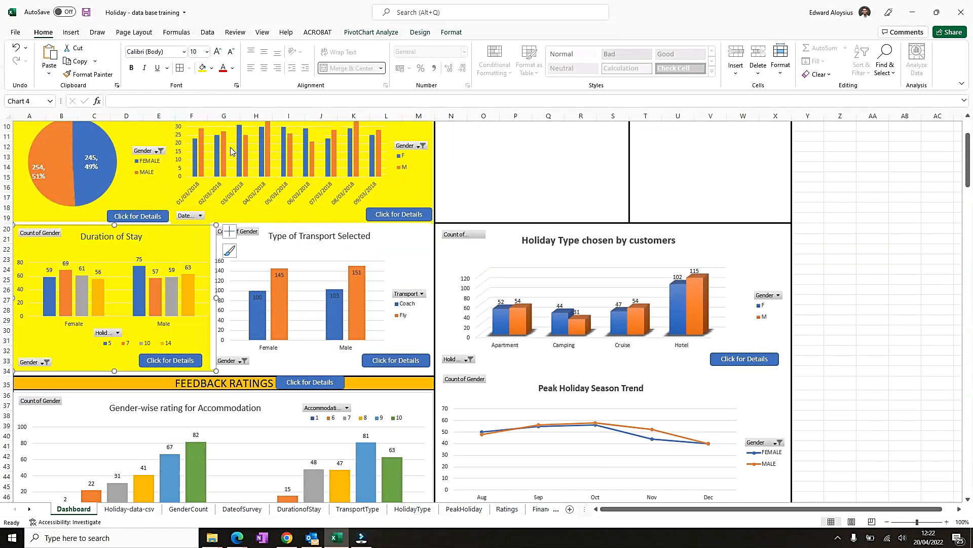
click(406, 244)
click(202, 68)
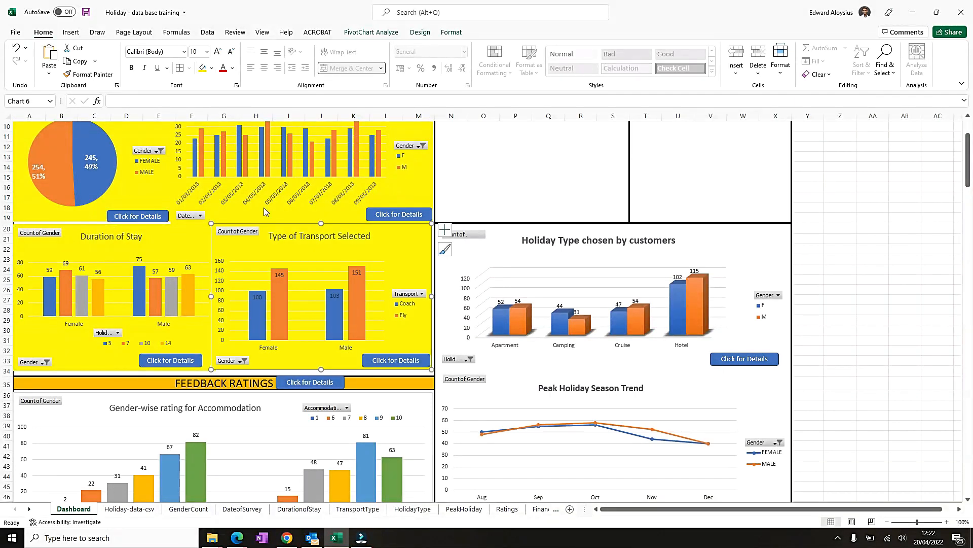
- Adjust the top and bottom edges of the Duration of Stay chart to fit inside the section border
click(150, 235)
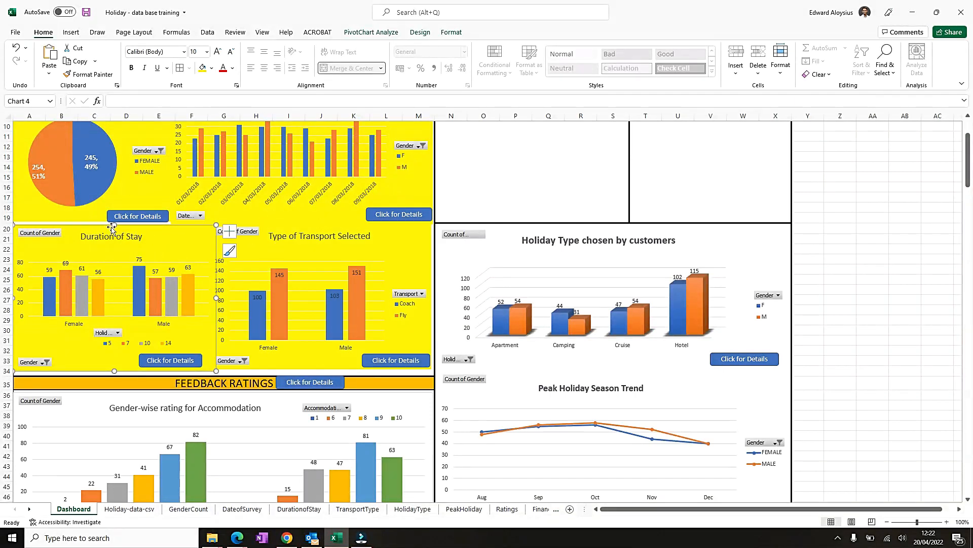
drag(115, 227, 93, 224)
click(107, 211)
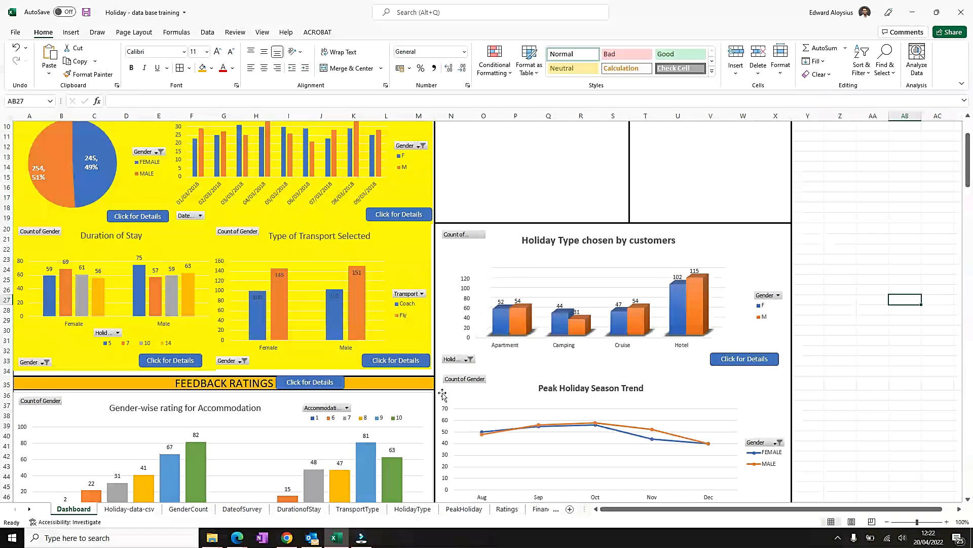
click(179, 353)
drag(113, 373, 114, 376)
click(304, 366)
click(129, 361)
drag(114, 376, 115, 374)
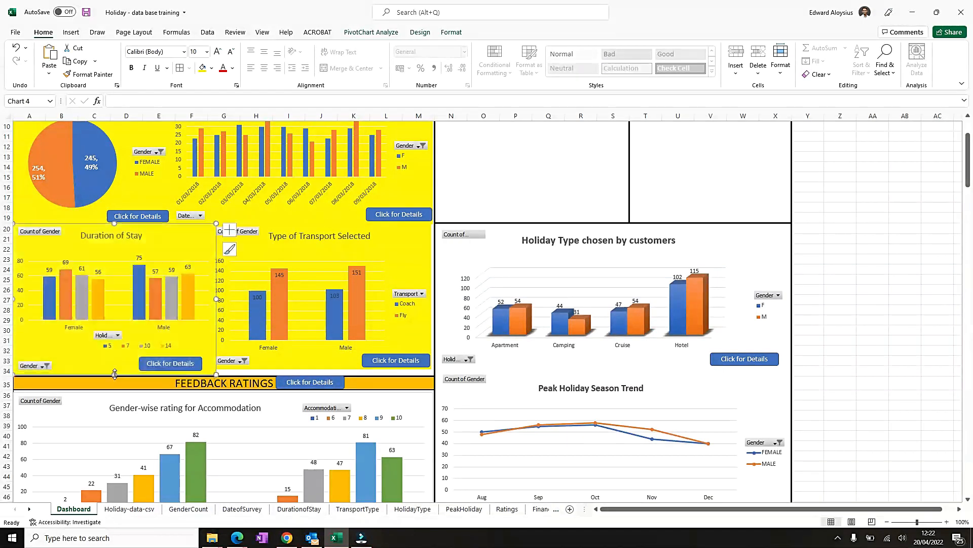
- Adjust the bottom edge of the Type of Transport Selected chart to fit inside the section border
click(281, 367)
drag(321, 370, 321, 374)
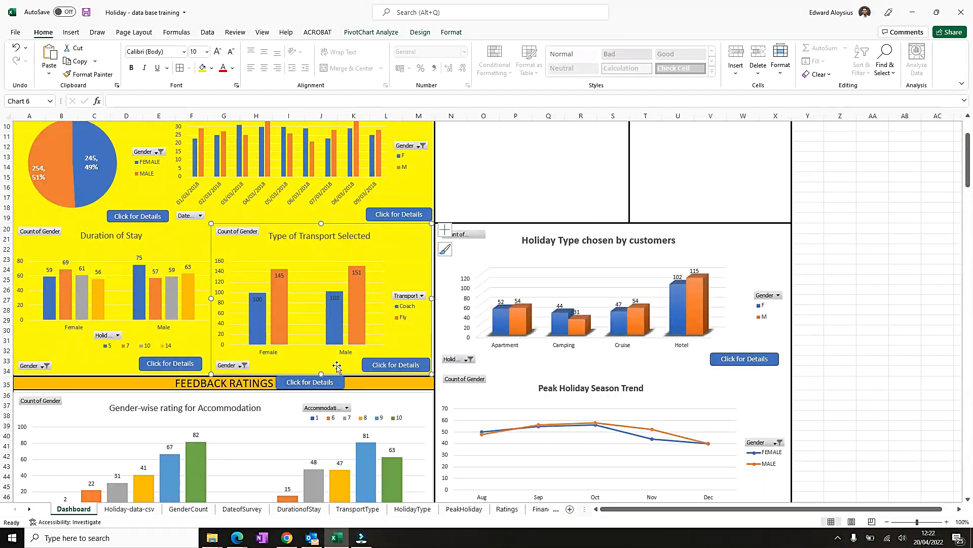
click(905, 299)
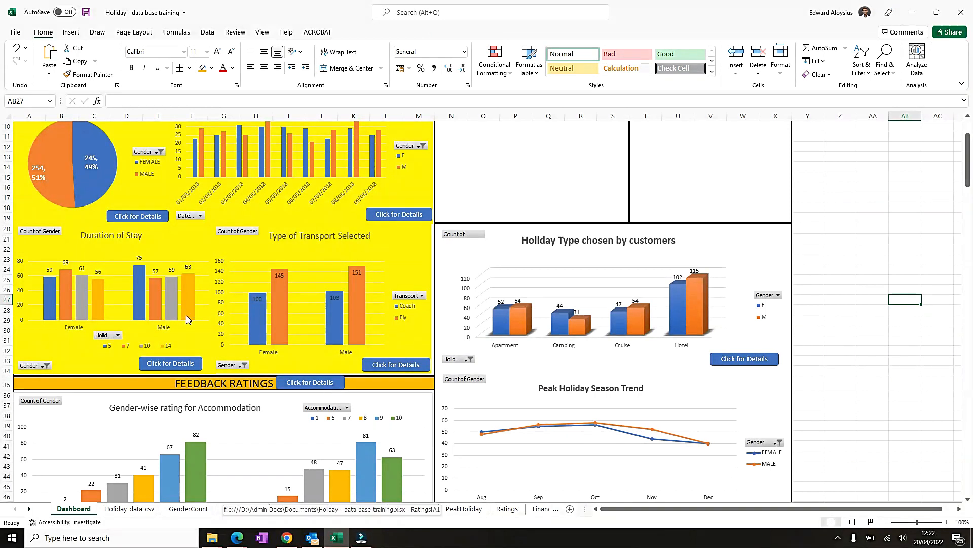
- Fill the Holiday Type chosen by customers chart background with a light blue gradient
scroll(182, 332, up, 3)
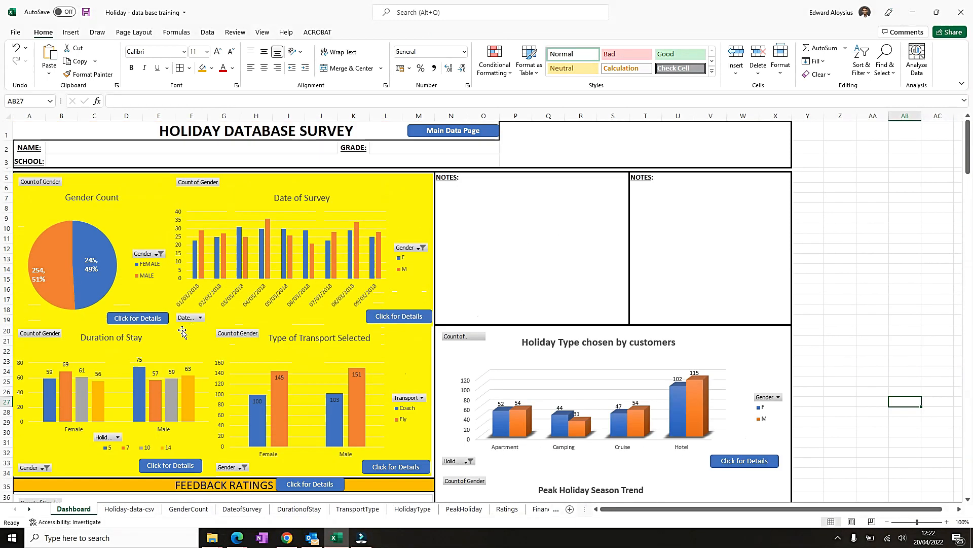
click(731, 342)
scroll(731, 342, down, 4)
click(721, 353)
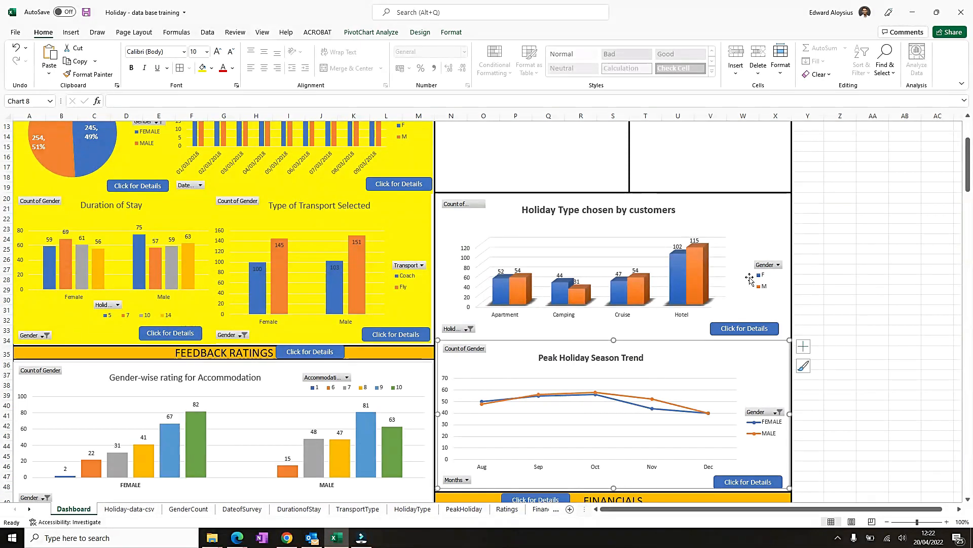
click(757, 204)
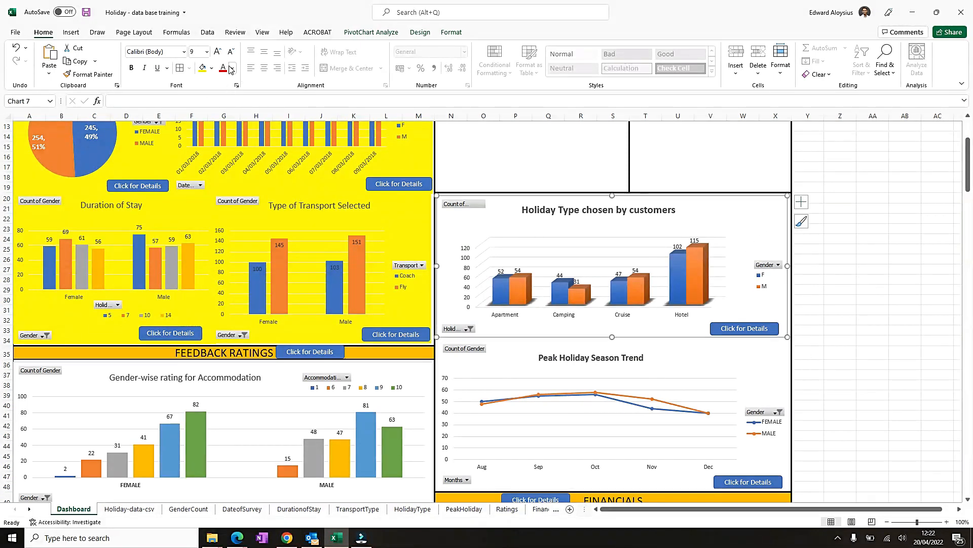
click(212, 68)
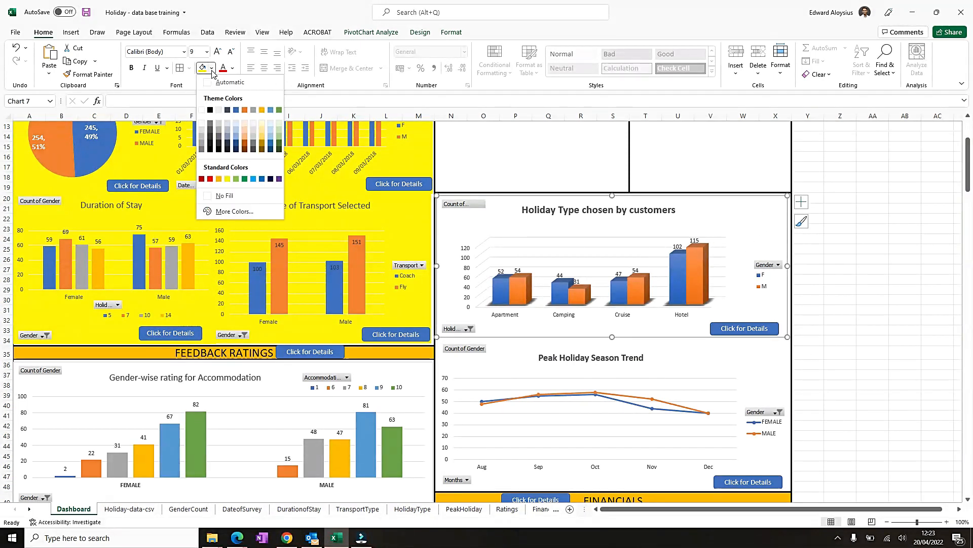
click(774, 217)
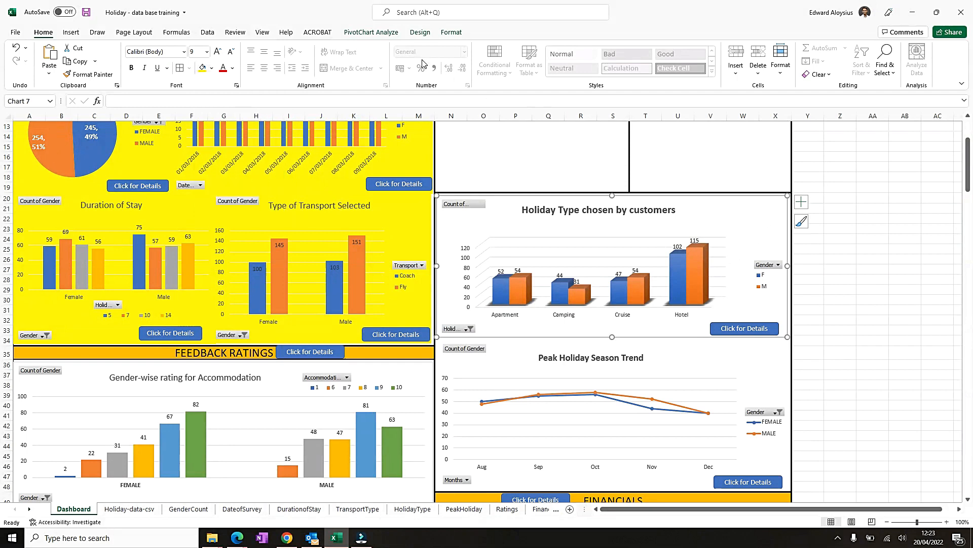
click(453, 32)
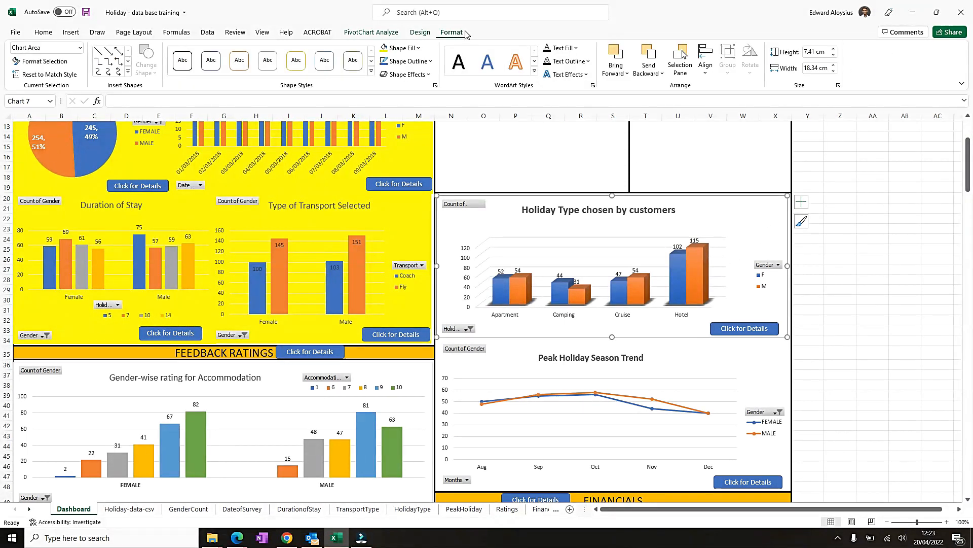
click(419, 48)
mouse_move(415, 224)
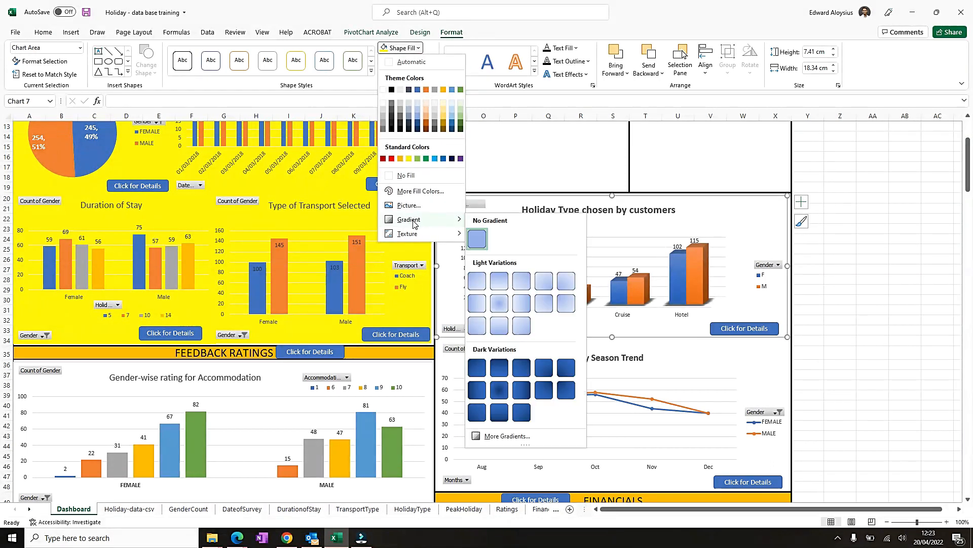
click(545, 306)
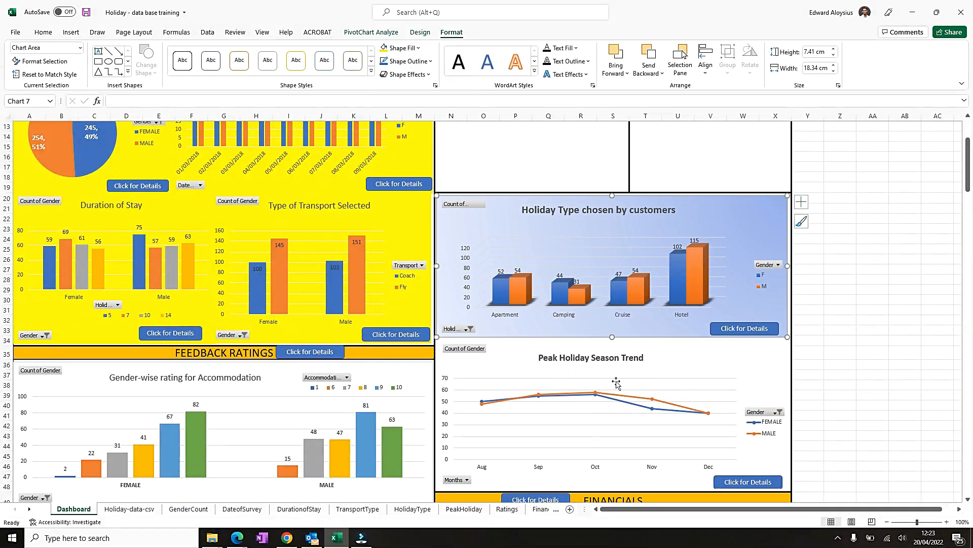
- Fill the Peak Holiday Season Trend chart background with the same light blue gradient
click(740, 355)
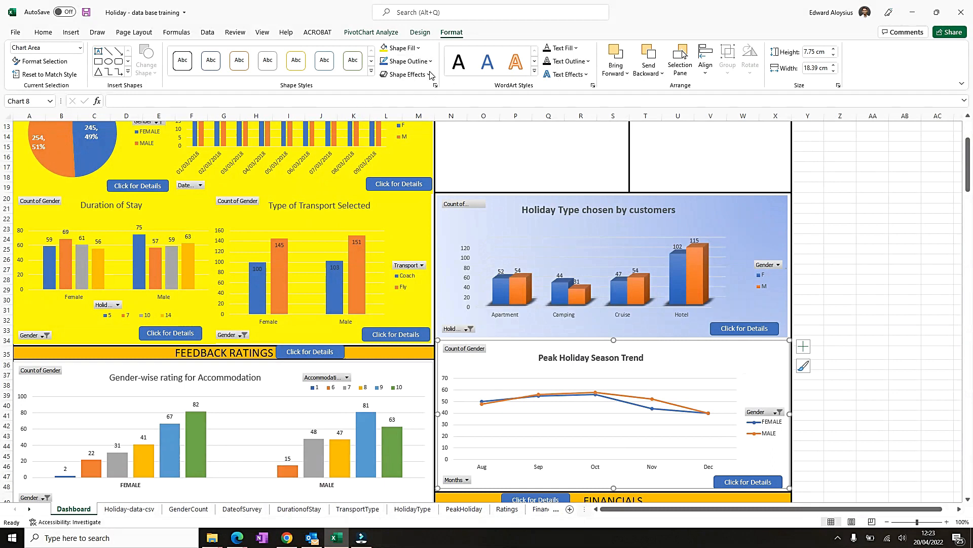
click(418, 48)
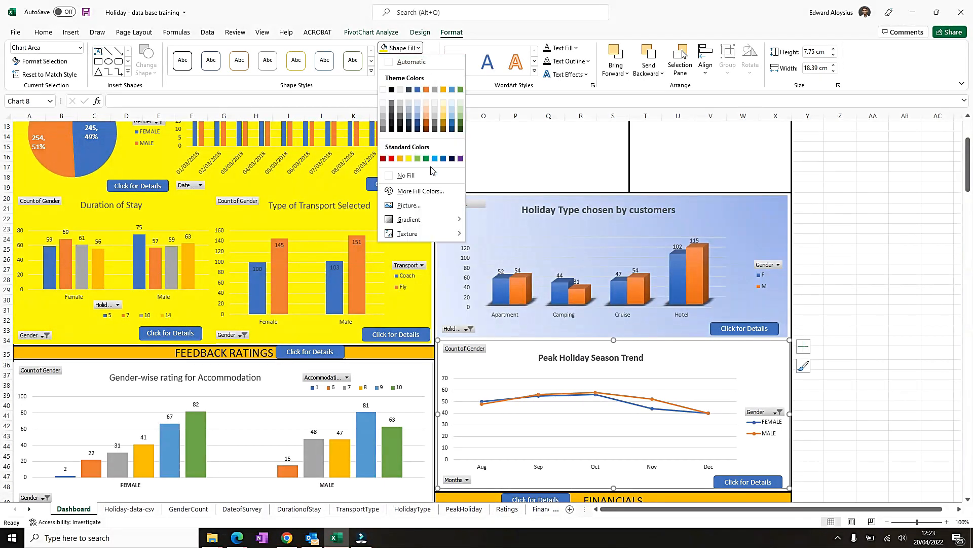
mouse_move(446, 221)
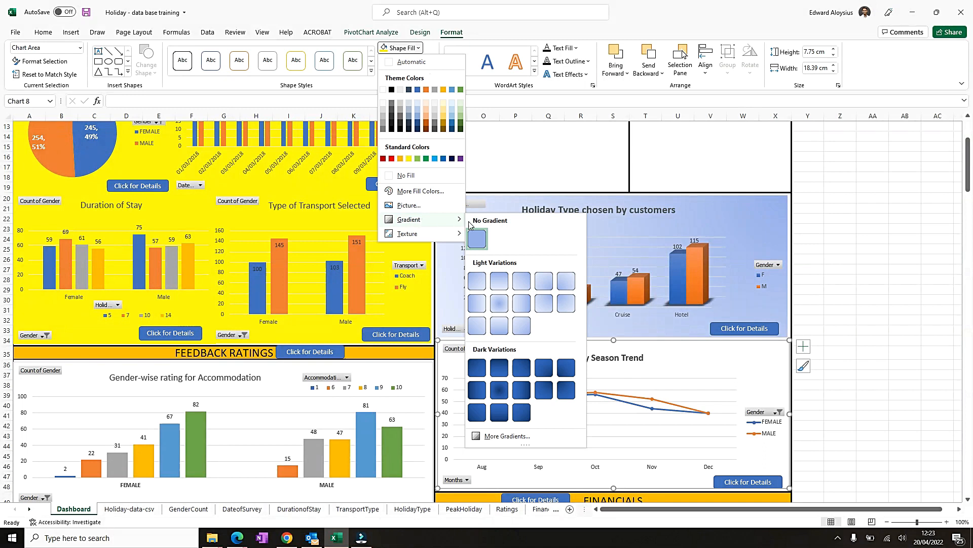
click(517, 323)
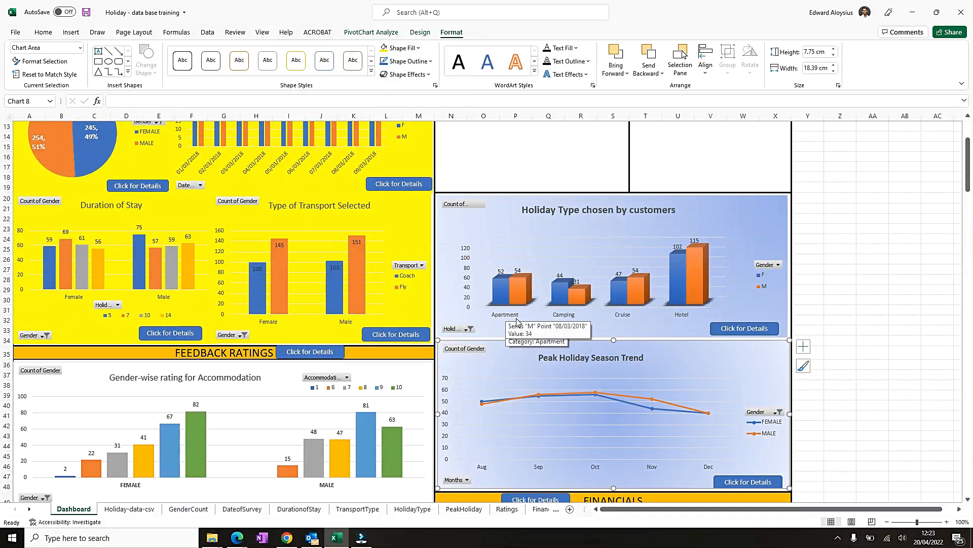
- Scroll down the Dashboard to examine the feedback ratings and financials charts
click(839, 311)
scroll(886, 311, down, 4)
scroll(837, 313, up, 4)
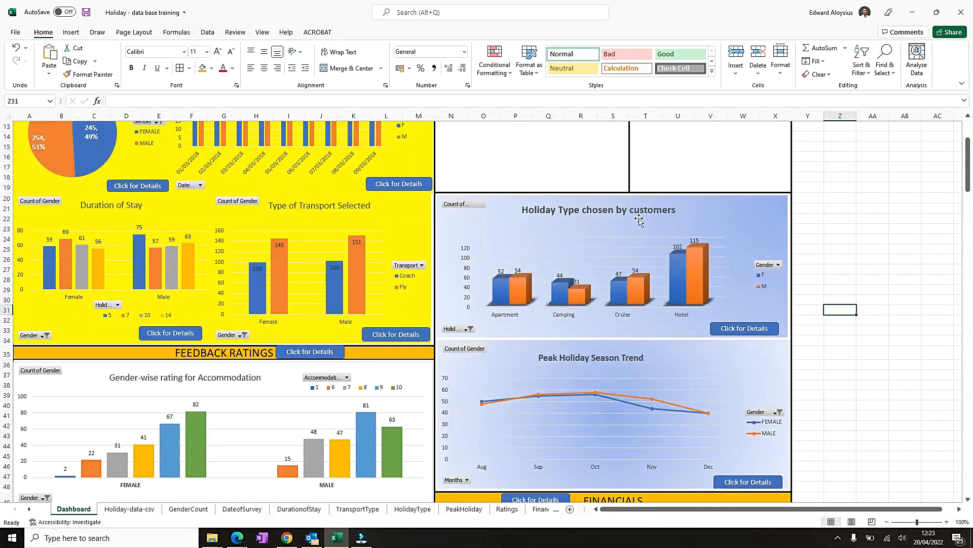
scroll(611, 363, down, 2)
scroll(663, 279, down, 6)
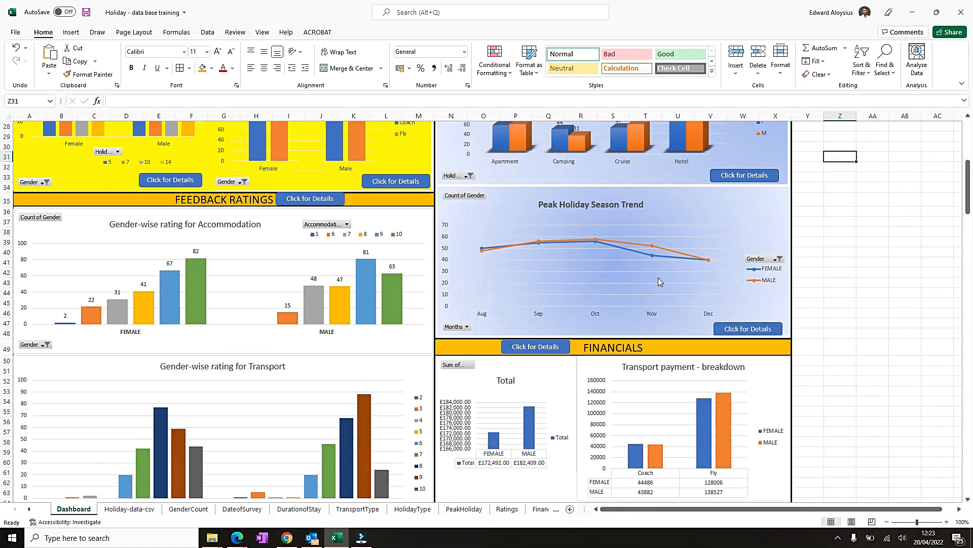
scroll(634, 298, down, 4)
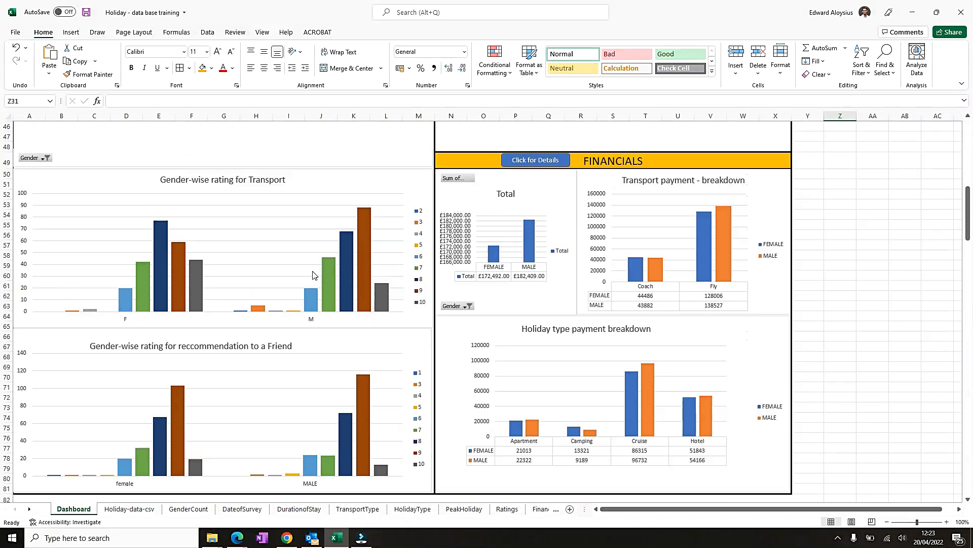
scroll(314, 276, up, 4)
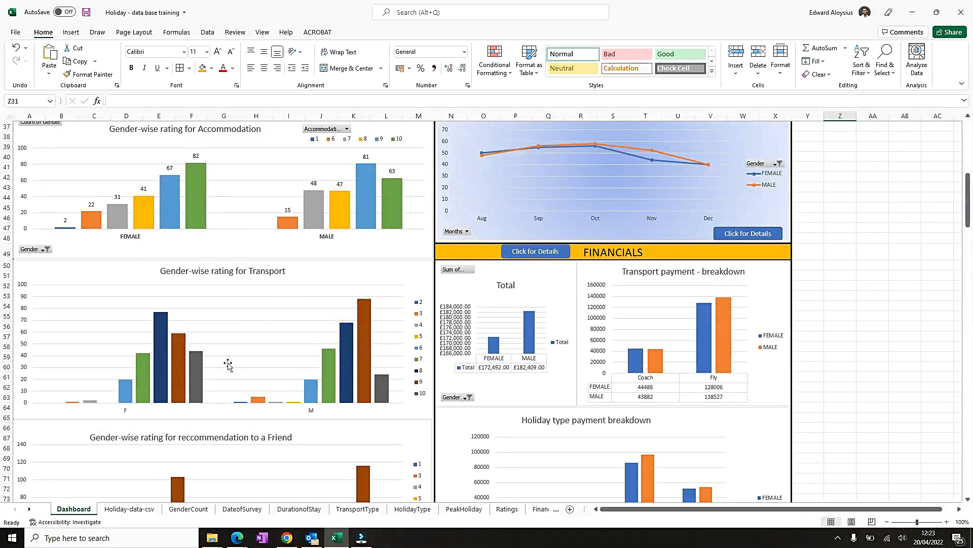
- Apply a monochromatic orange colour palette to the Gender-wise rating for Transport chart
click(349, 272)
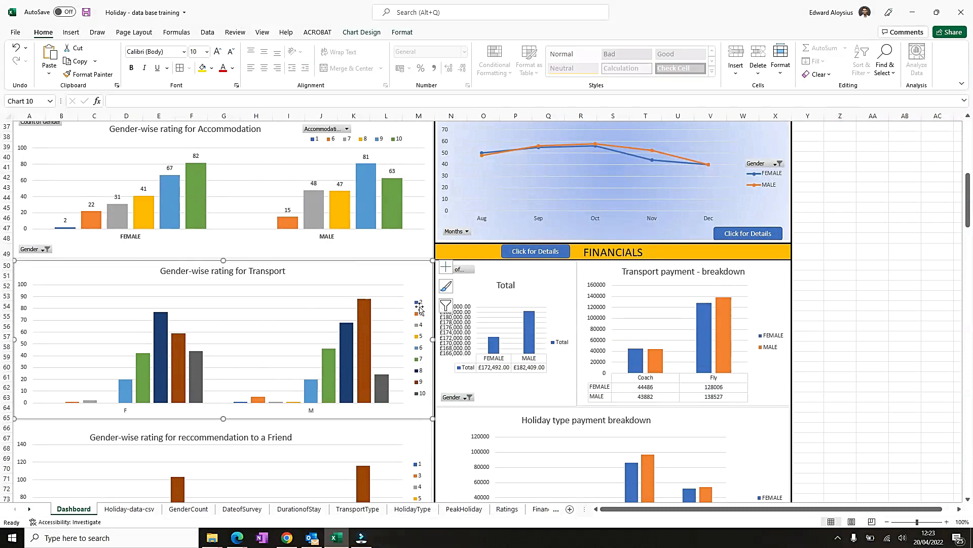
click(366, 313)
right_click(366, 313)
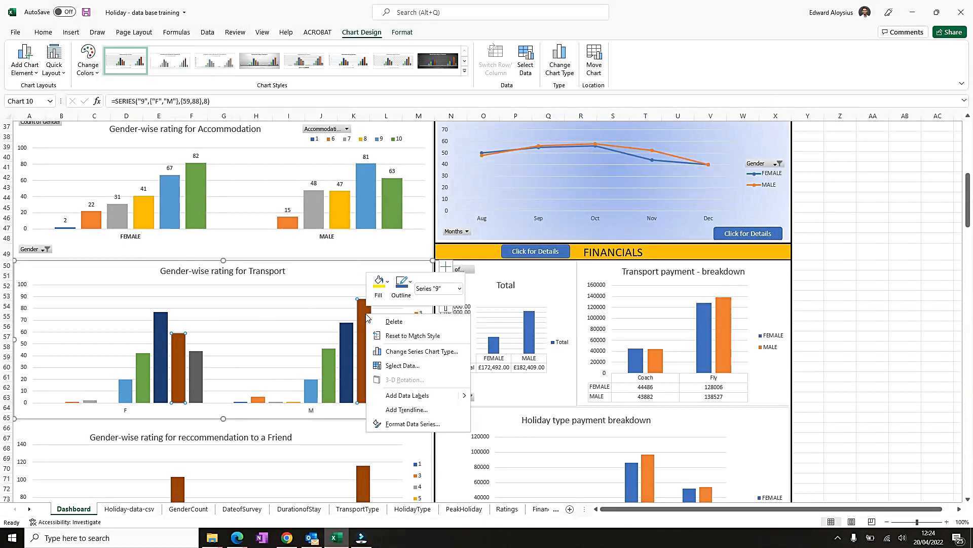
key(Escape)
key(Escape)
click(447, 287)
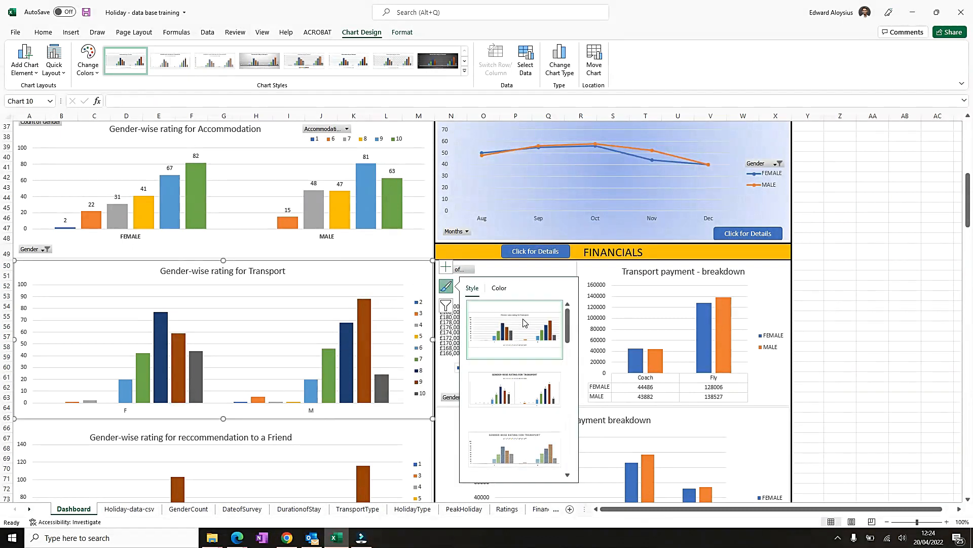
click(499, 287)
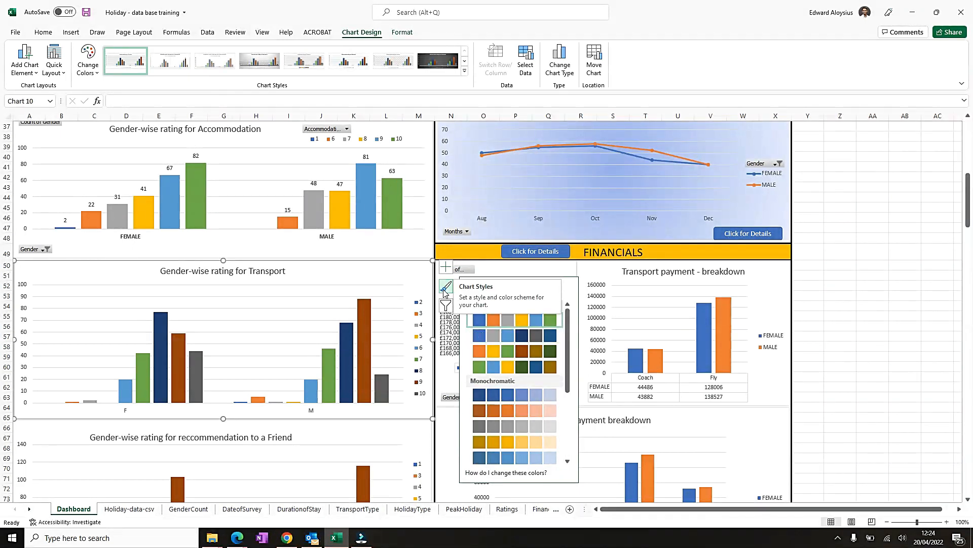
click(492, 335)
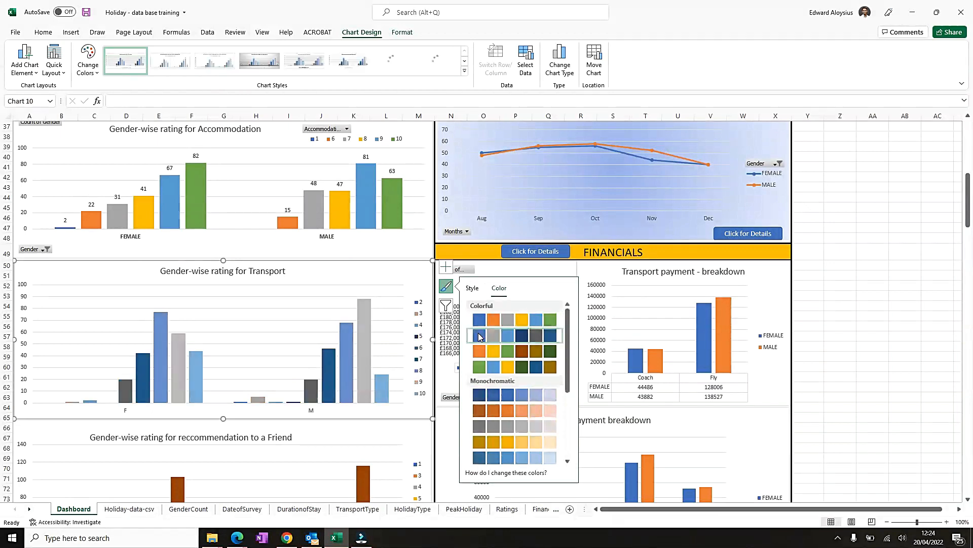
click(490, 412)
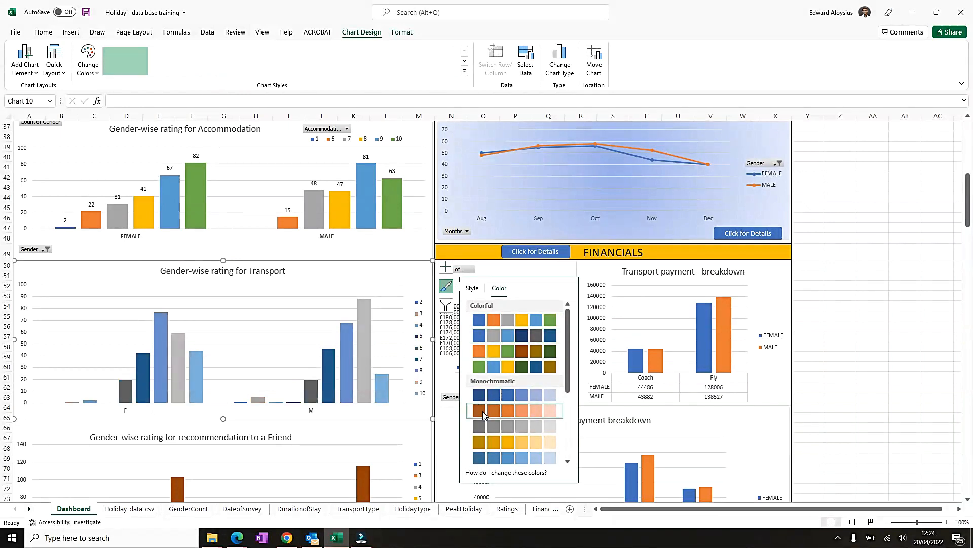
- Apply a monochromatic gold colour palette to the Gender-wise rating for recommendation to a Friend chart
scroll(409, 365, down, 2)
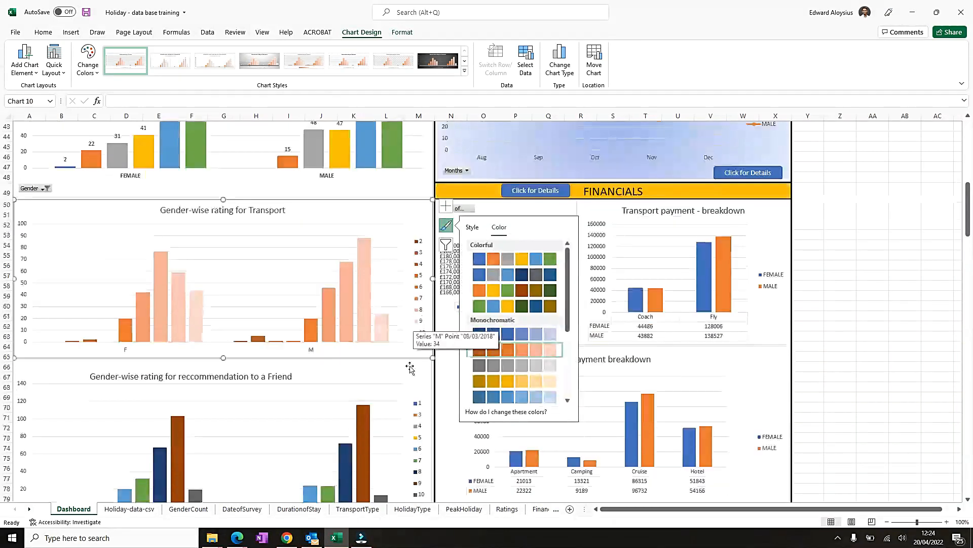
click(397, 374)
click(444, 385)
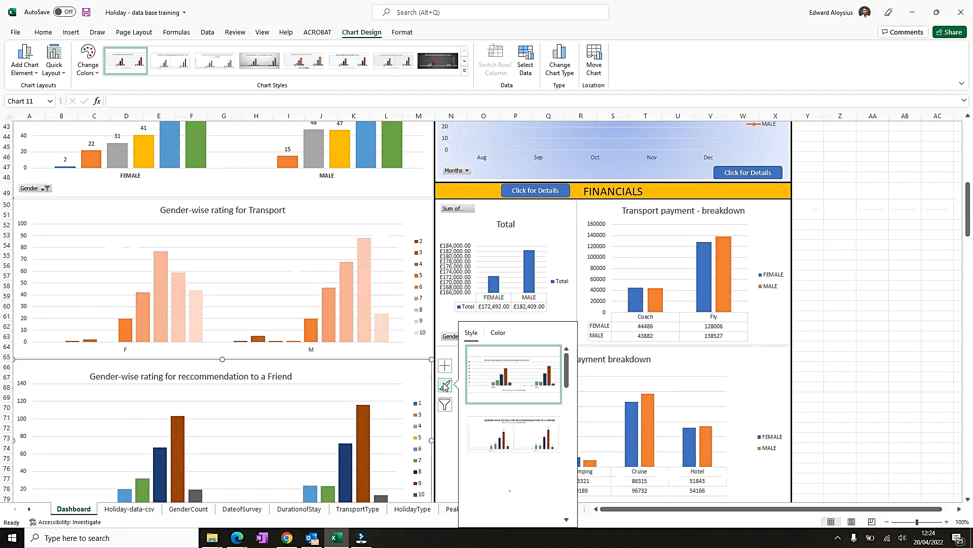
scroll(469, 374, down, 3)
click(498, 332)
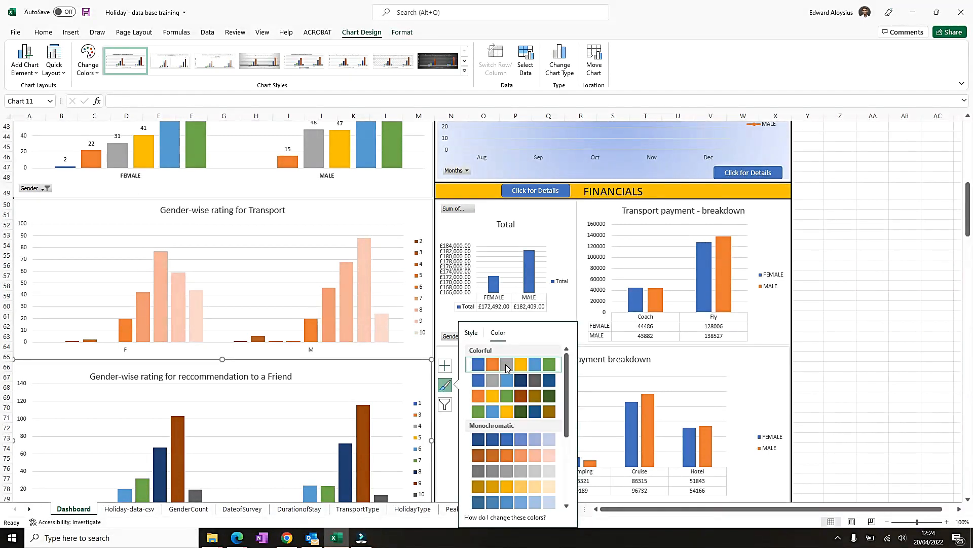
scroll(471, 415, down, 3)
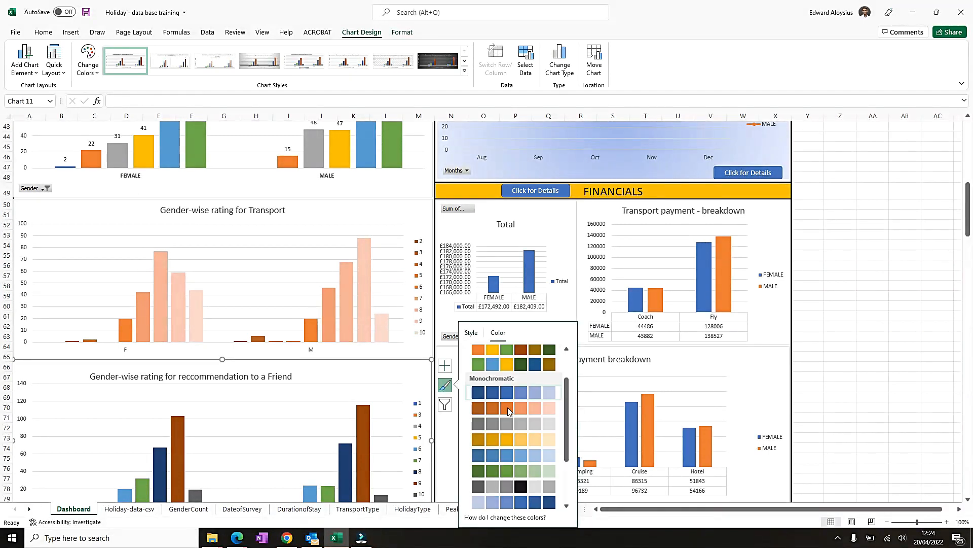
click(476, 441)
scroll(382, 374, down, 1)
scroll(383, 374, down, 2)
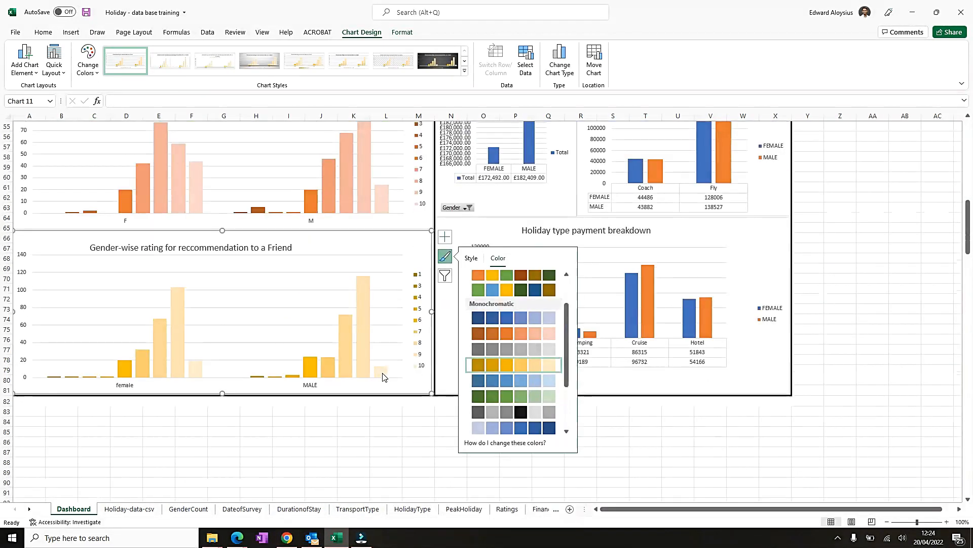
scroll(373, 311, up, 8)
- Apply a monochromatic gold colour palette to the Gender-wise rating for Accommodation chart
click(422, 230)
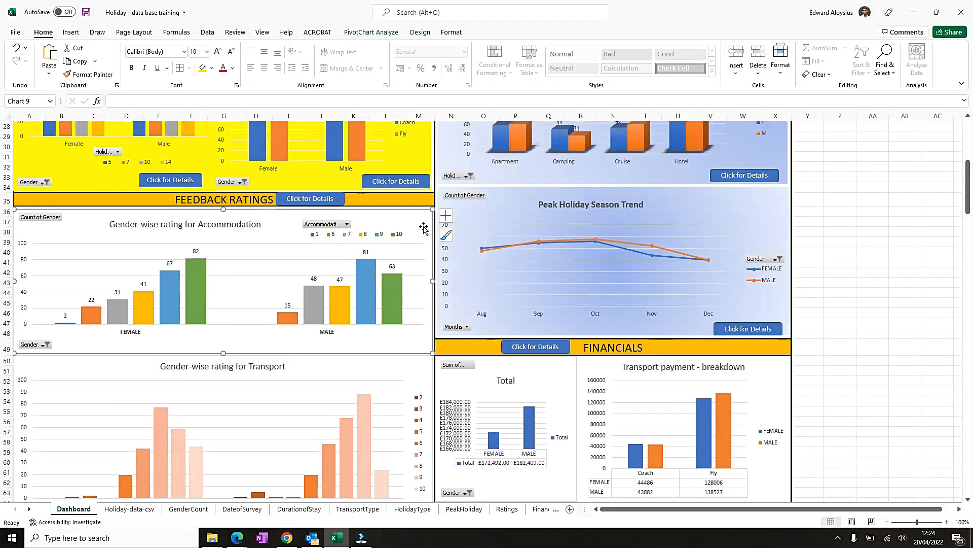
click(448, 235)
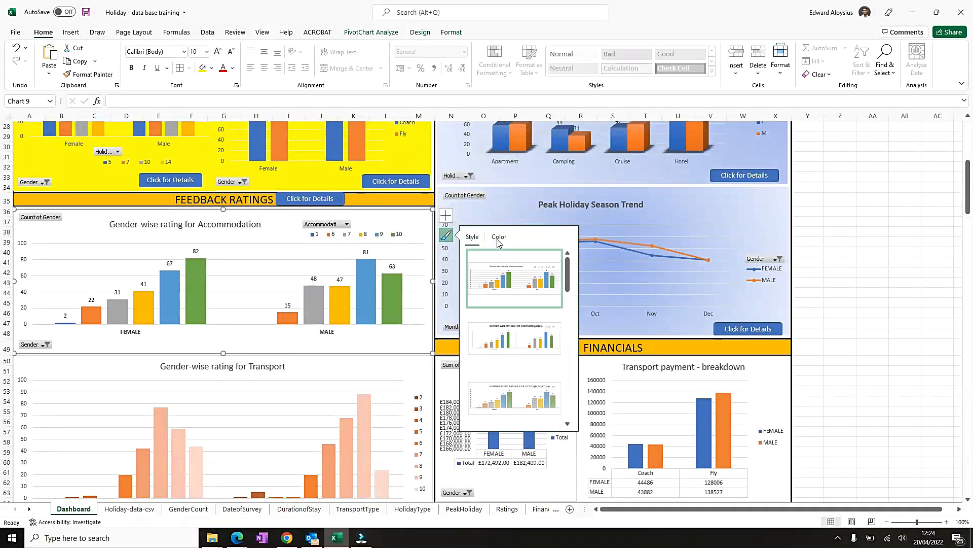
click(498, 242)
scroll(495, 359, down, 5)
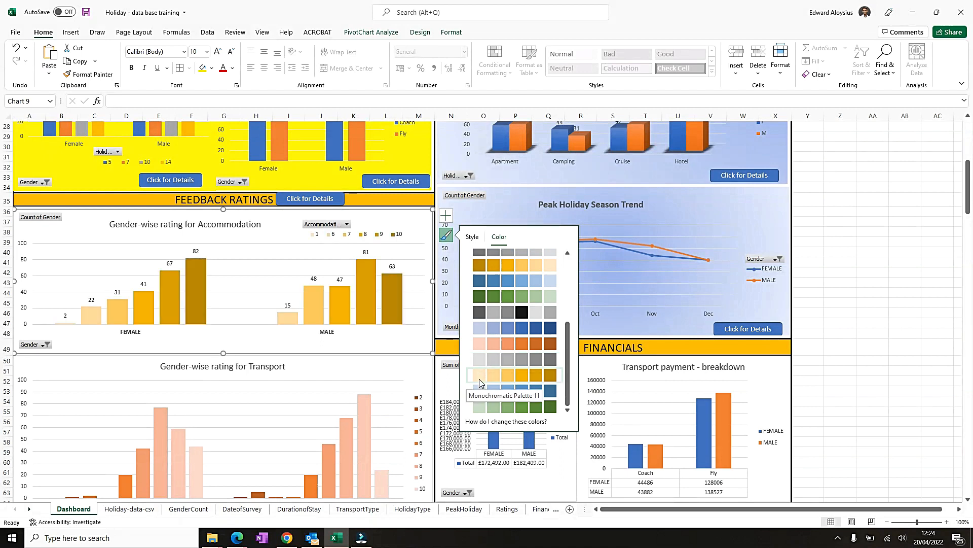
scroll(433, 329, up, 9)
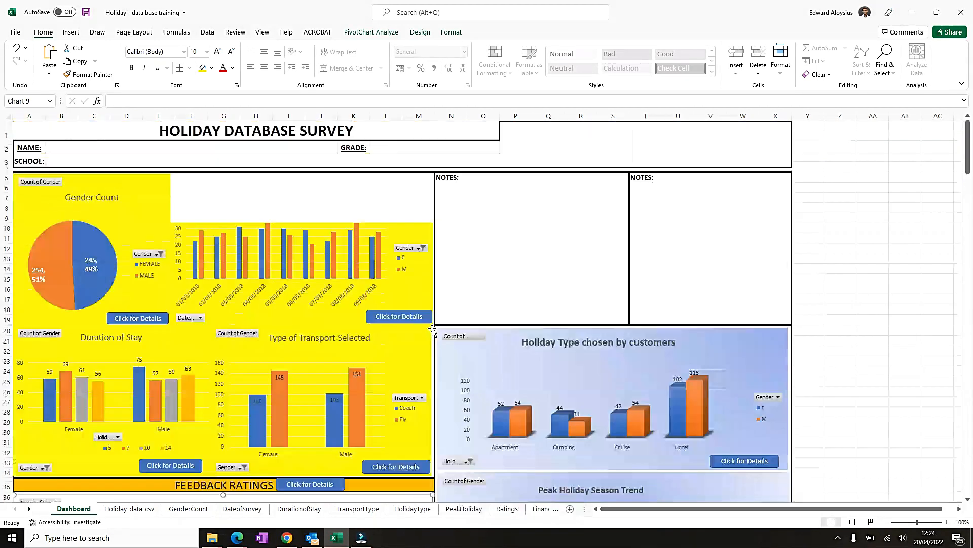
- Test the Main Data Page navigation button at the top of the Dashboard and return to the Dashboard
click(829, 271)
scroll(409, 349, down, 13)
scroll(410, 354, up, 13)
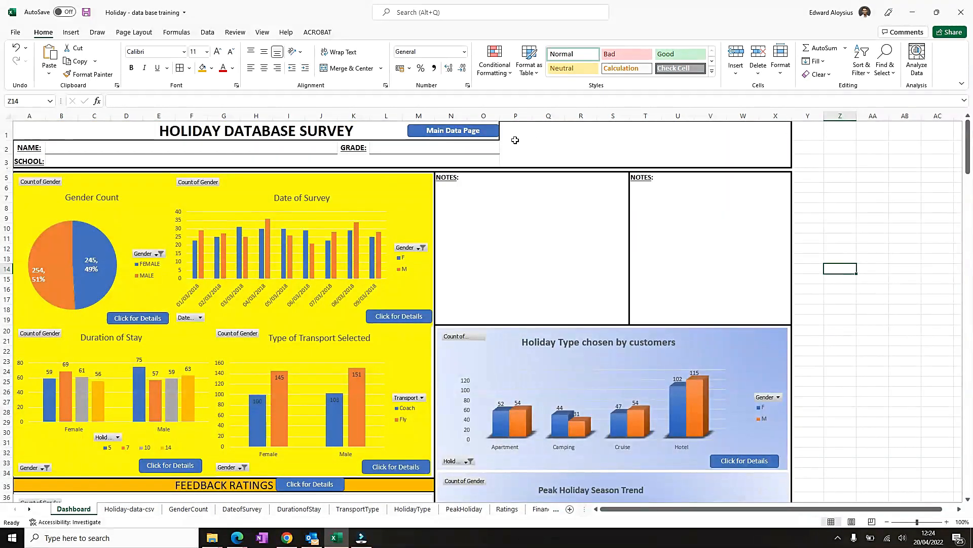
click(515, 140)
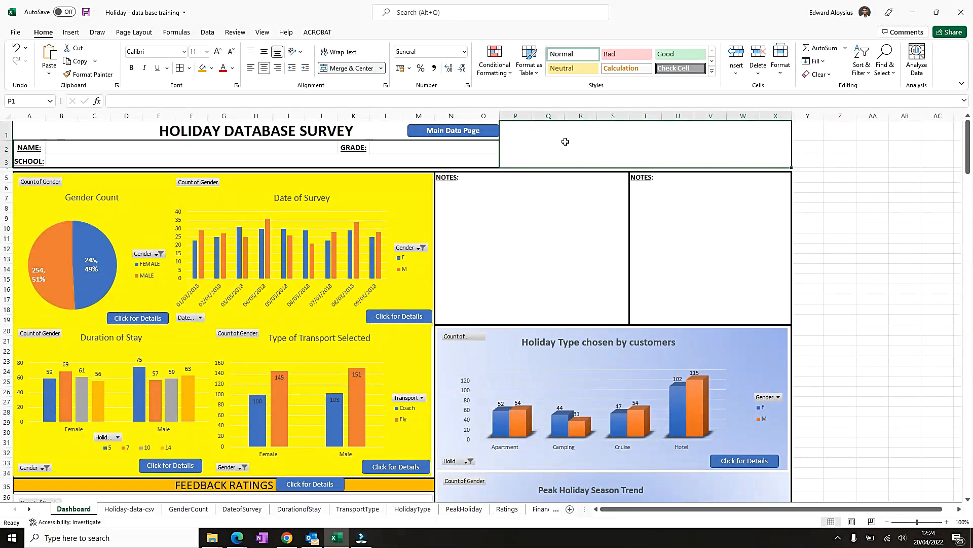
click(427, 152)
click(243, 159)
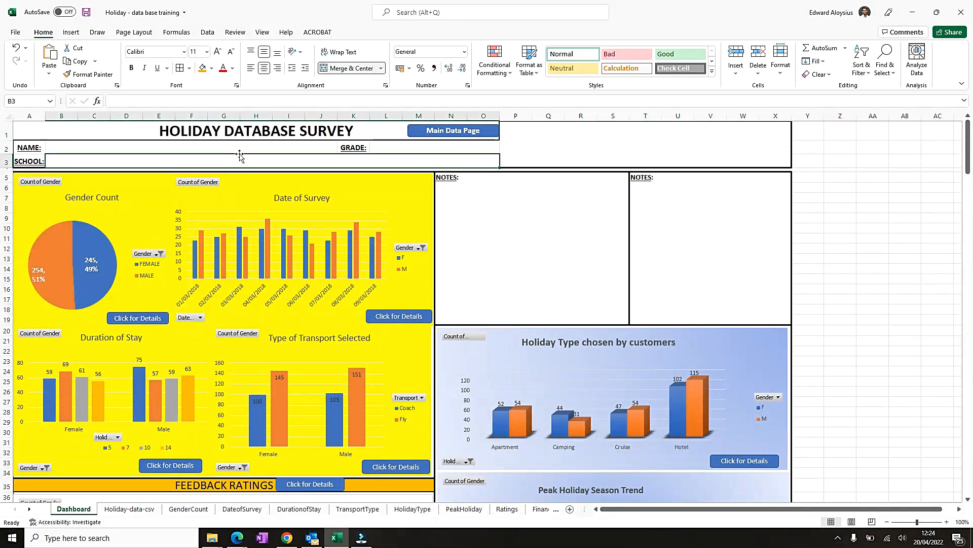
scroll(310, 318, down, 4)
scroll(293, 272, down, 12)
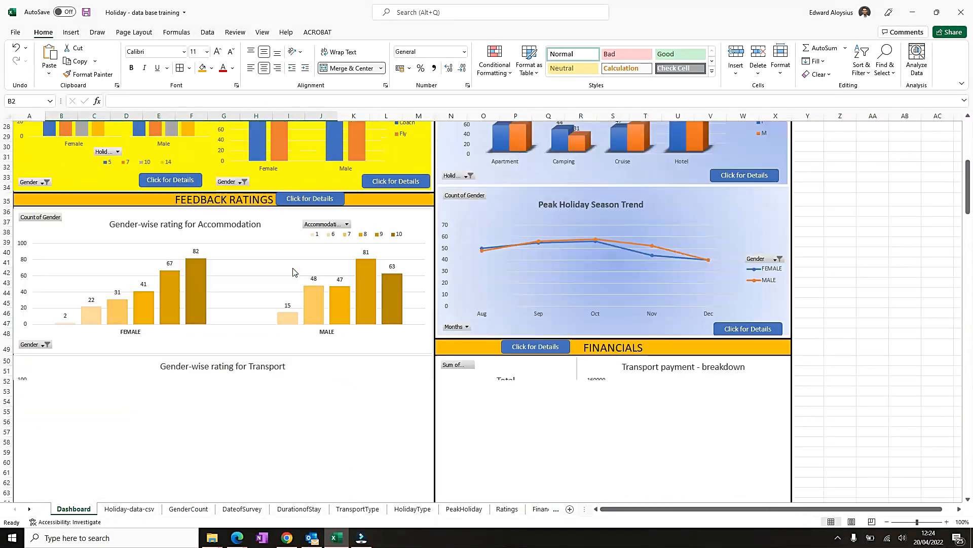
scroll(289, 272, up, 16)
click(427, 133)
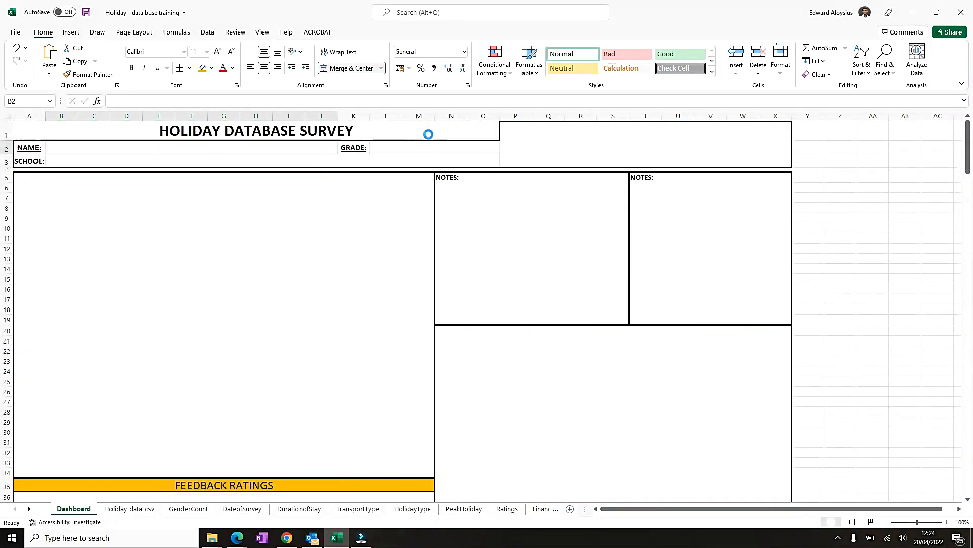
click(36, 134)
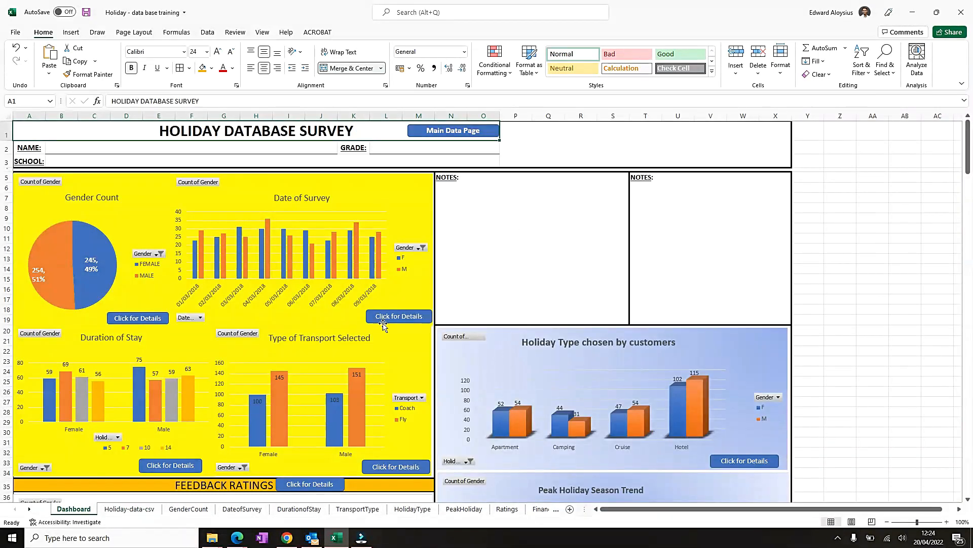
- Test the Click for Details buttons of the Date of Survey and Gender Count charts, returning home each time
click(396, 316)
click(26, 137)
click(118, 318)
click(29, 147)
- Test the Financials Click for Details button and return to the Dashboard with the home button
scroll(471, 390, down, 4)
scroll(471, 391, down, 4)
click(537, 374)
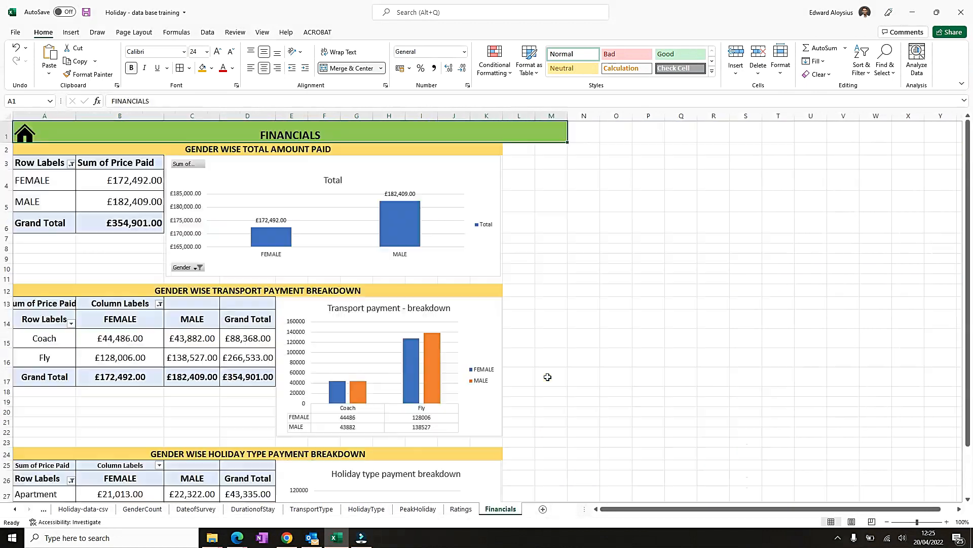
scroll(507, 373, down, 4)
scroll(490, 374, down, 4)
scroll(490, 373, up, 8)
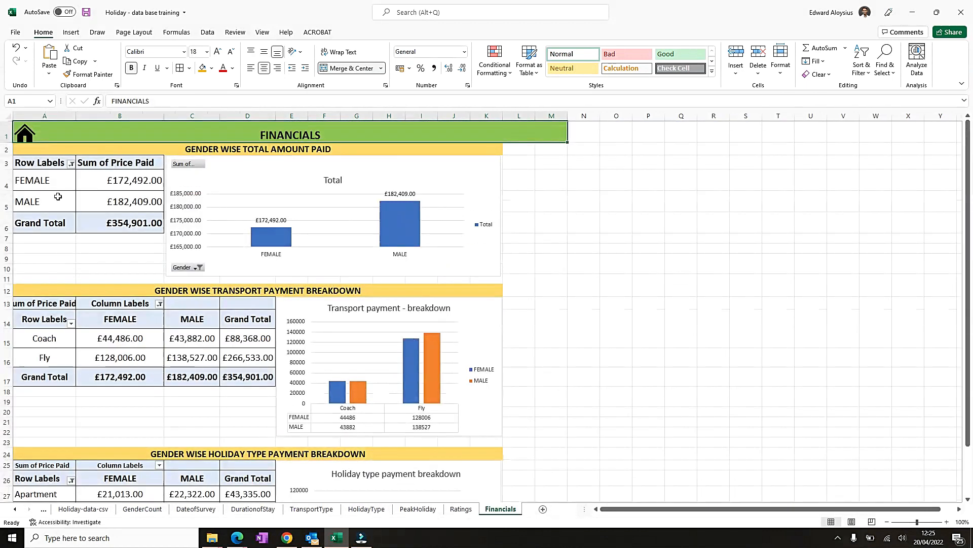
click(26, 134)
scroll(238, 338, down, 5)
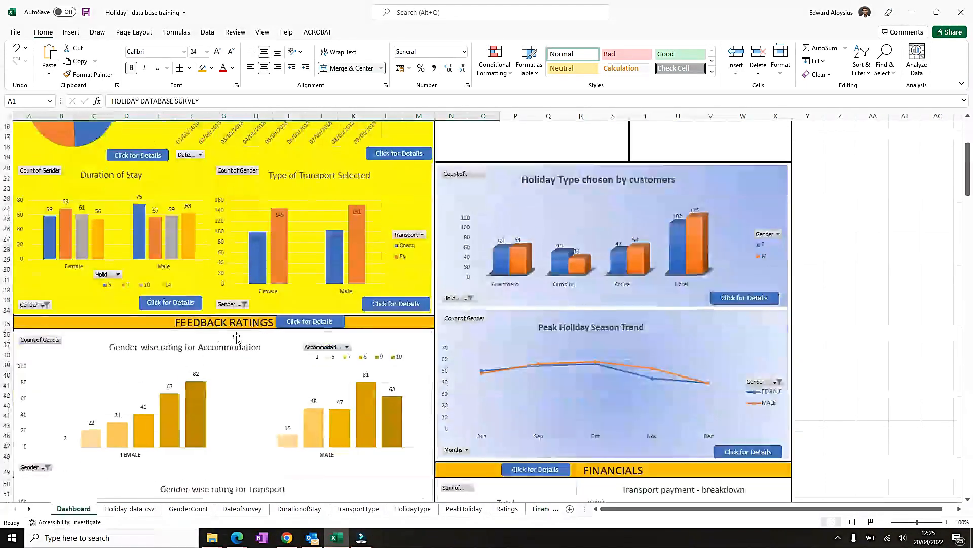
- Open the Feedback Ratings details sheet with its Click for Details button
click(310, 321)
scroll(253, 303, down, 12)
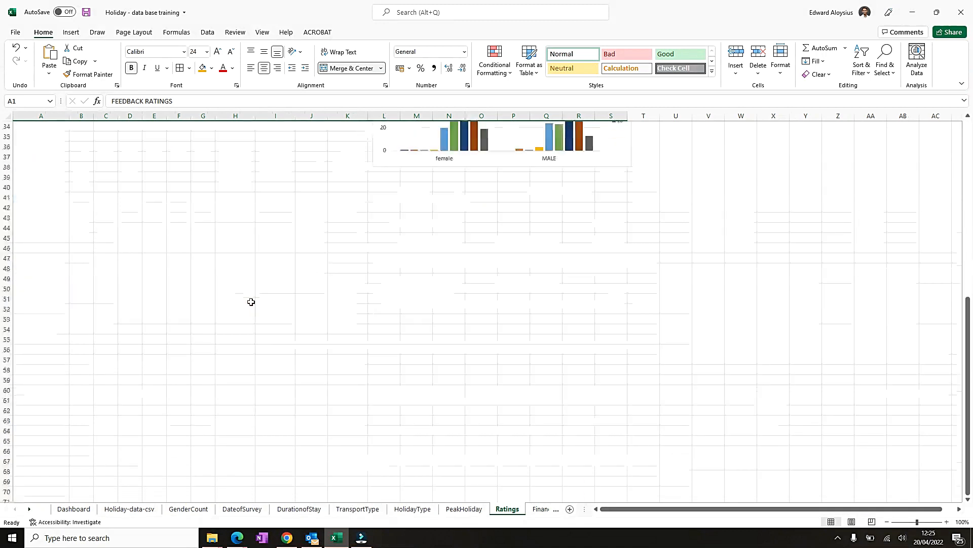
scroll(250, 302, up, 12)
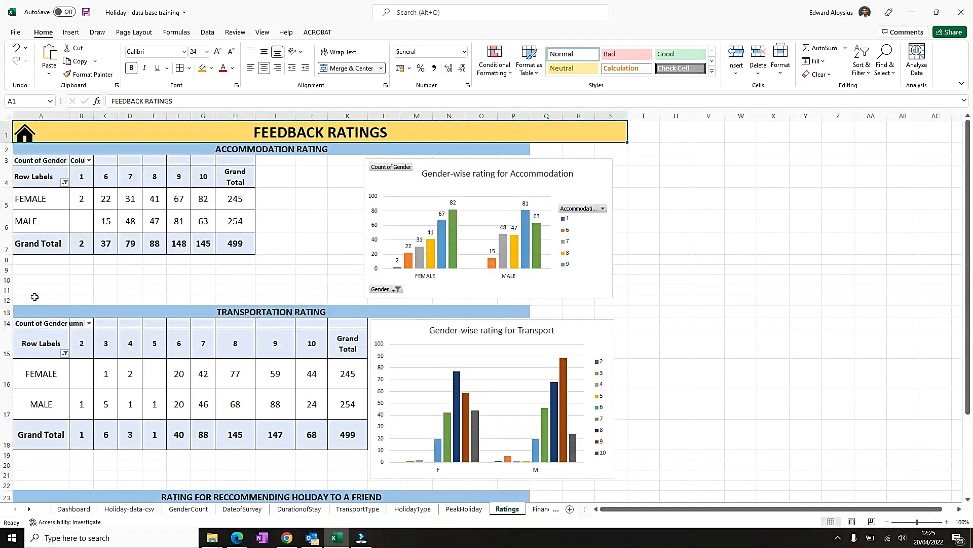
- Reduce the height of row 12 and delete the empty row 22 on the Ratings sheet
drag(2, 303, 5, 298)
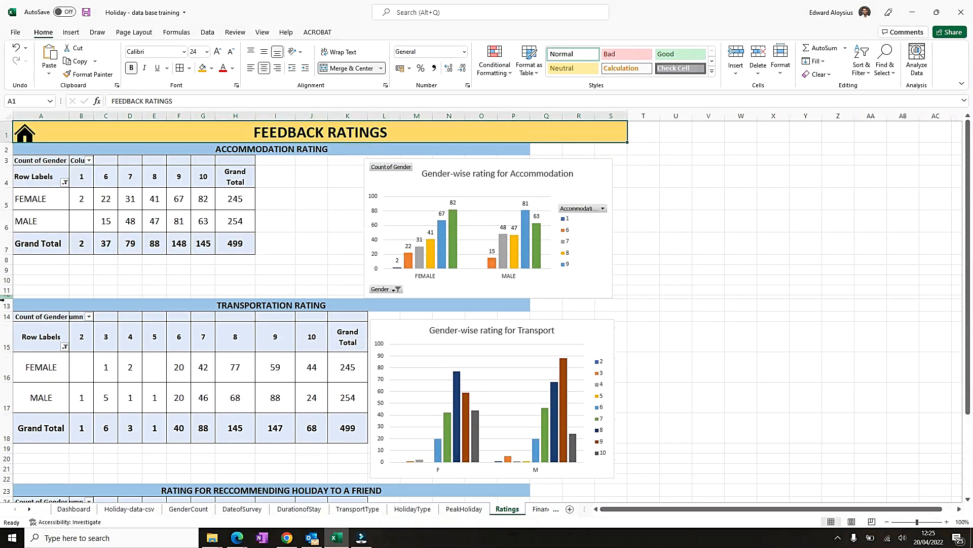
scroll(8, 324, down, 4)
click(4, 303)
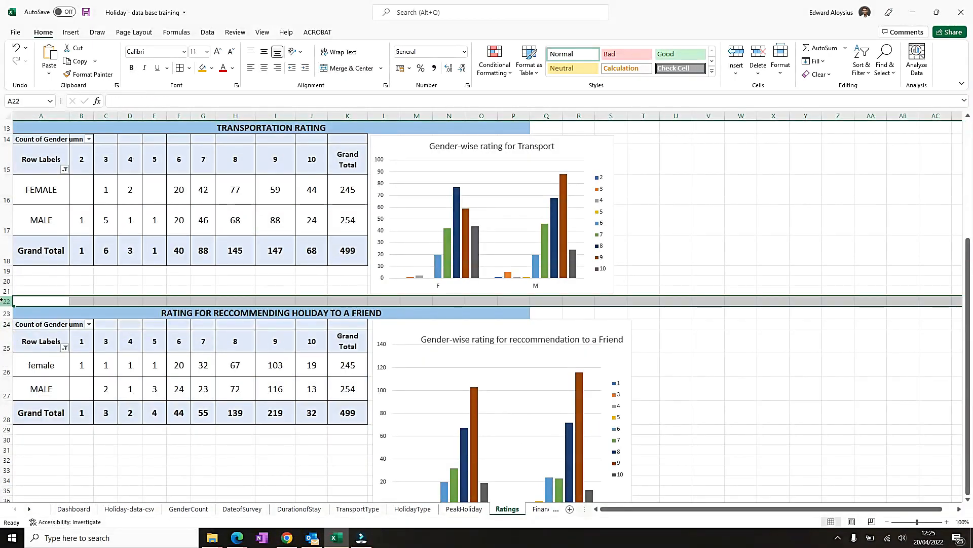
key(ctrl+minus)
- Return from the Ratings sheet to the Dashboard with the home button
click(220, 283)
scroll(223, 292, up, 4)
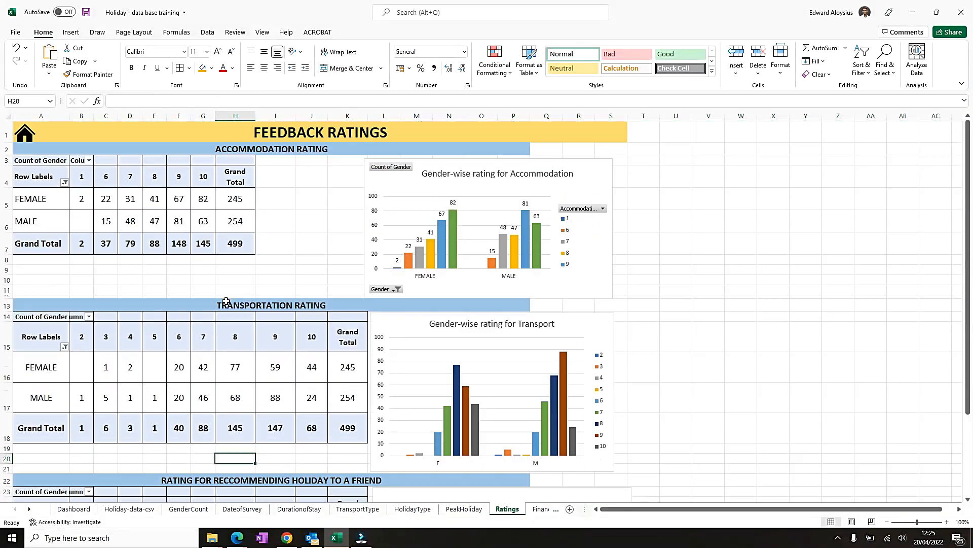
click(296, 186)
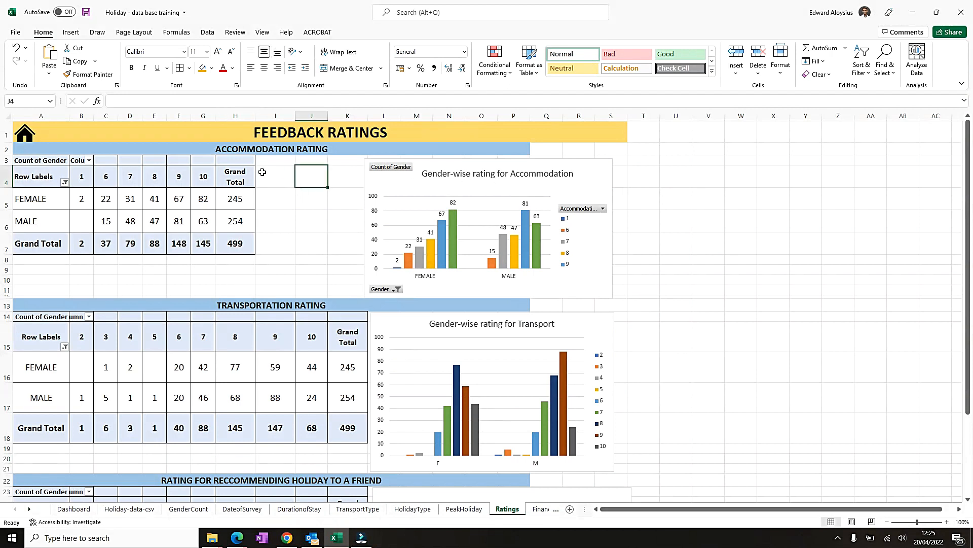
click(25, 141)
scroll(276, 322, down, 11)
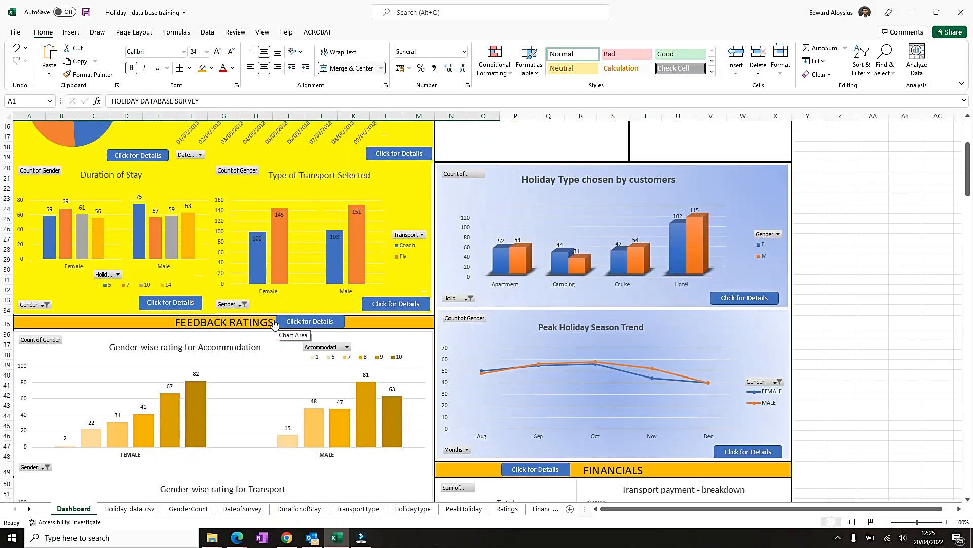